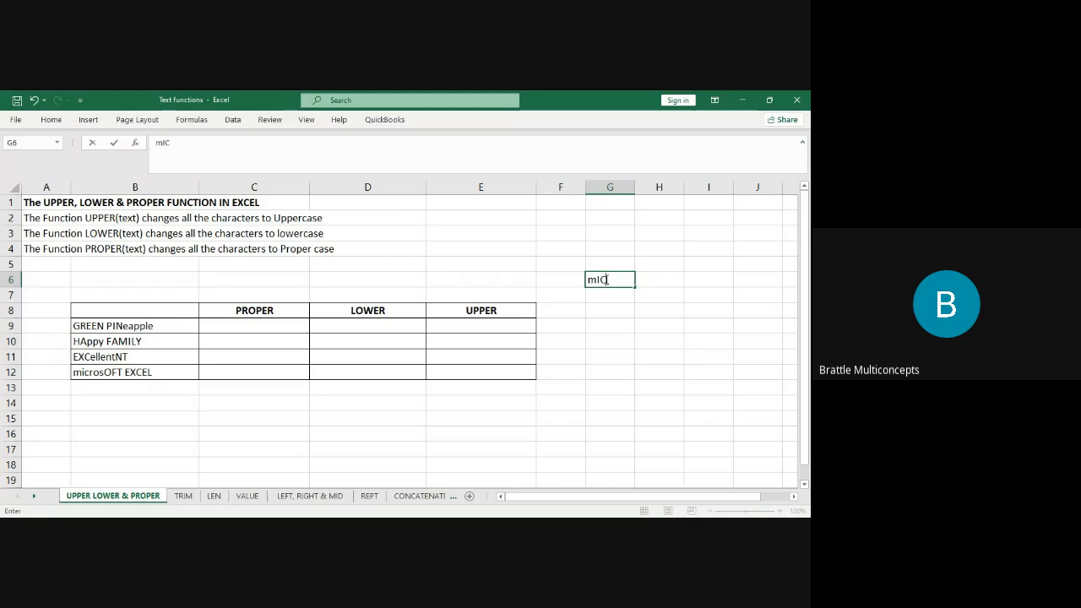
Enter mICROSOFT in G6 again after AutoCorrect changed it to Microsoft.
{"action": "type", "text": "OFT"}
{"action": "key", "text": "Return"}
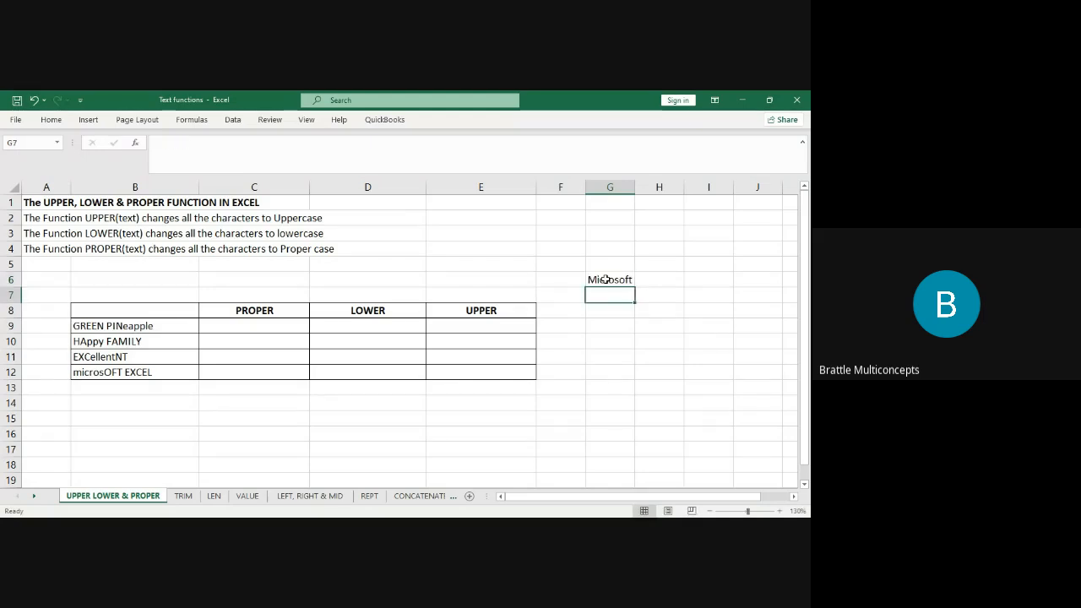
{"action": "left_click", "coordinate": [605, 279]}
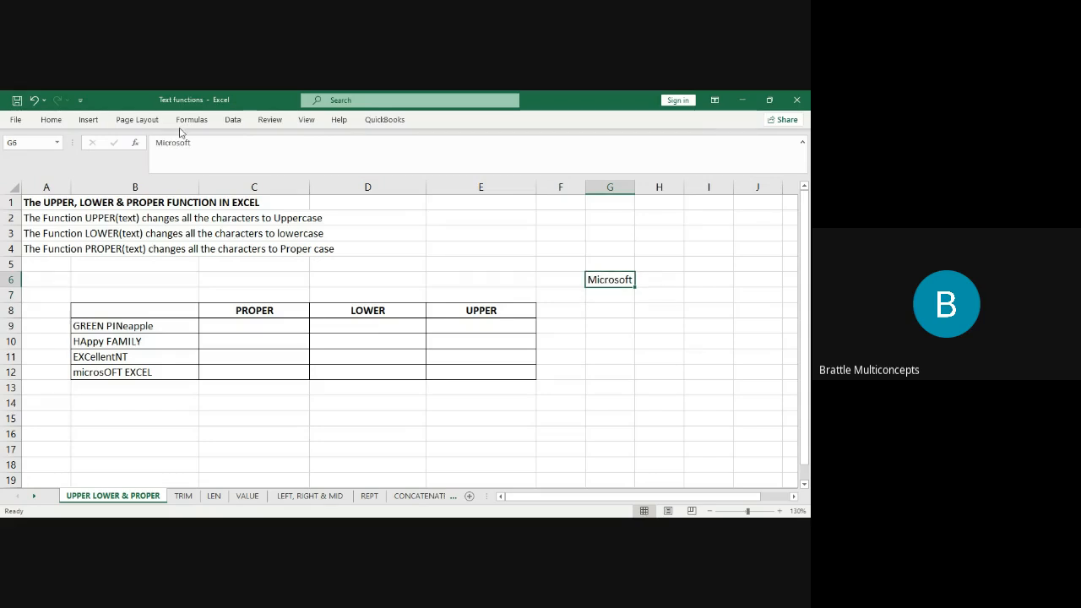
{"action": "type", "text": "M"}
{"action": "key", "text": "BackSpace"}
{"action": "type", "text": "="}
{"action": "key", "text": "BackSpace"}
{"action": "type", "text": "ml"}
{"action": "type", "text": "CROSOFT"}
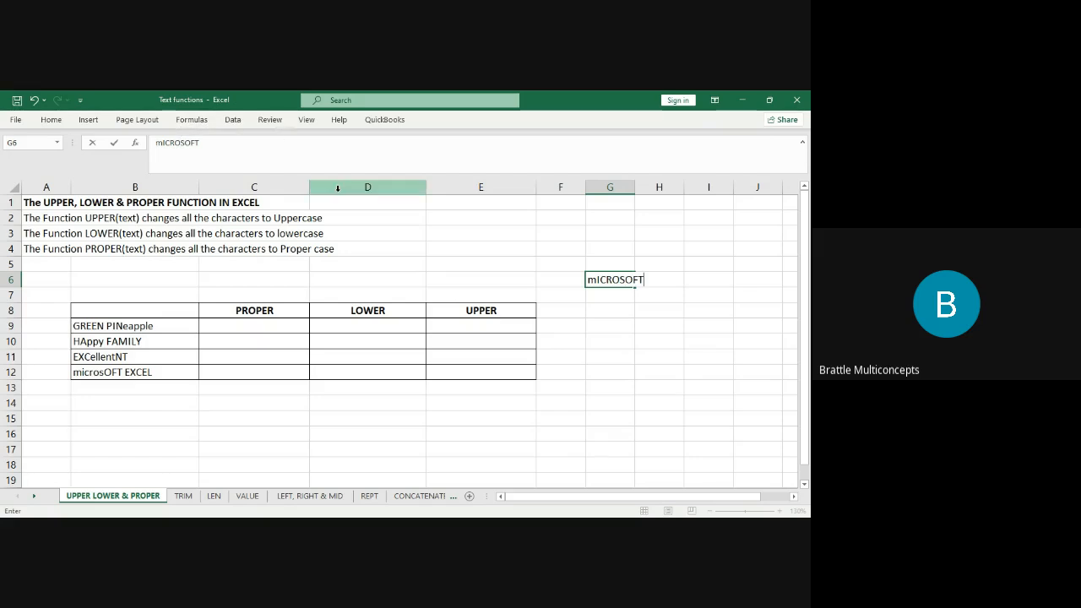
{"action": "left_click", "coordinate": [622, 309]}
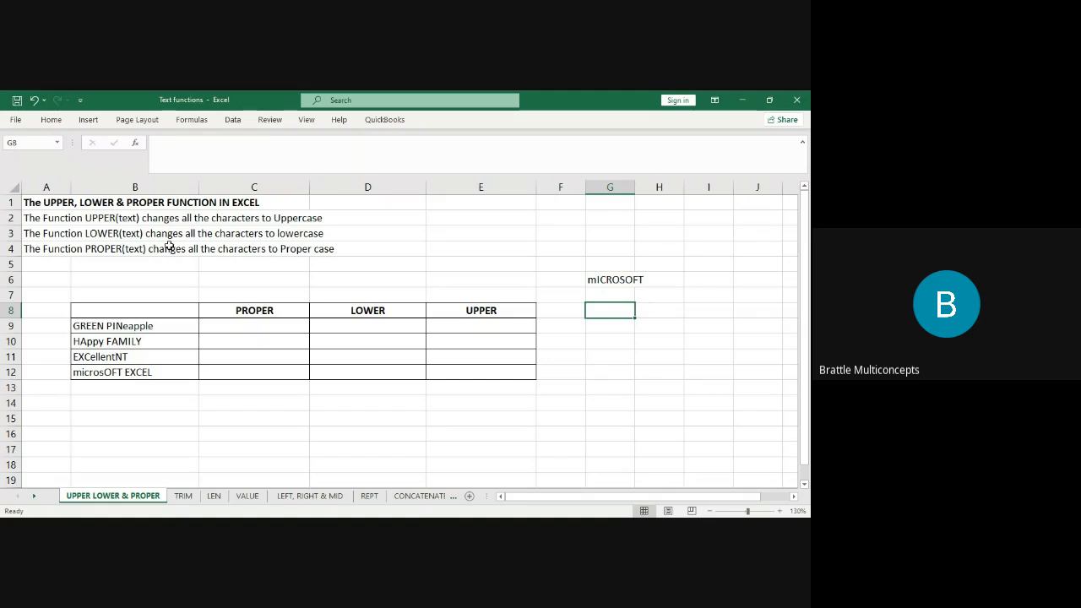
{"action": "left_click", "coordinate": [133, 331]}
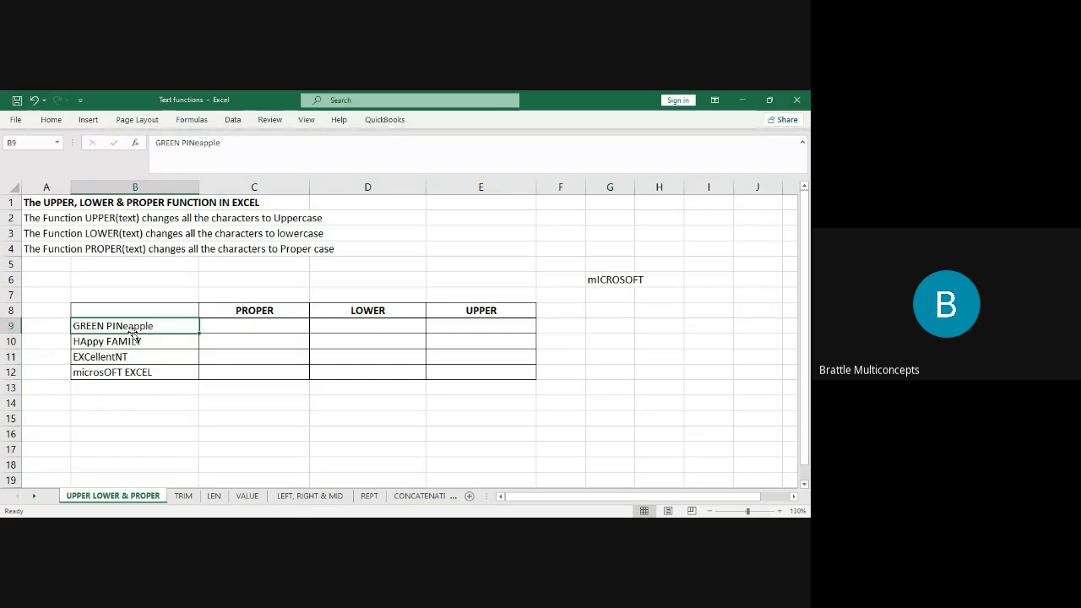
Type Green Pineapple into G9 and compare it with GREEN PINeapple in B9.
{"action": "left_click", "coordinate": [598, 323]}
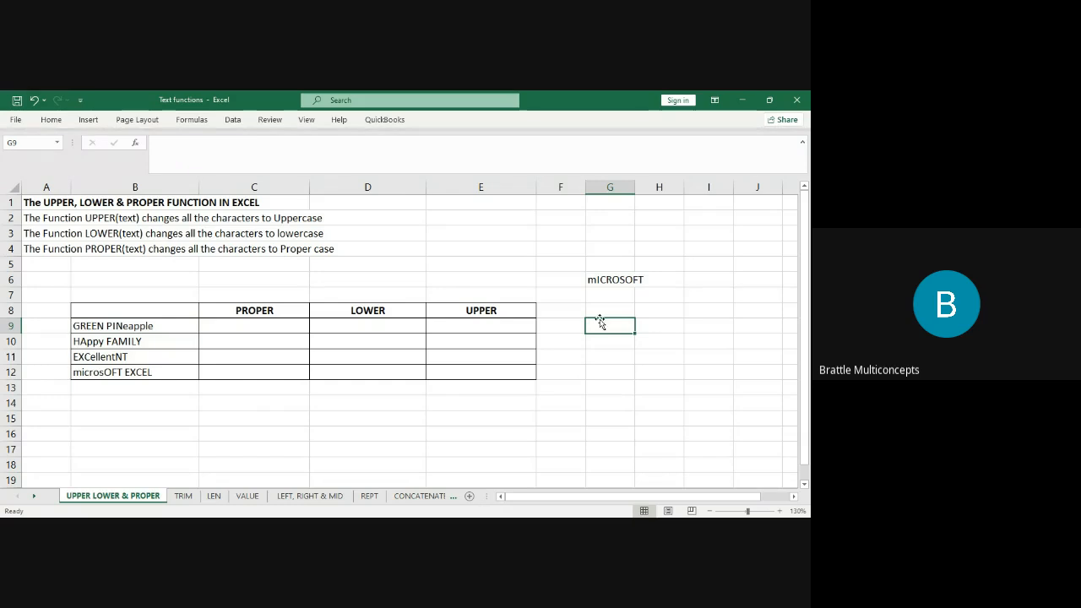
{"action": "type", "text": "Gr"}
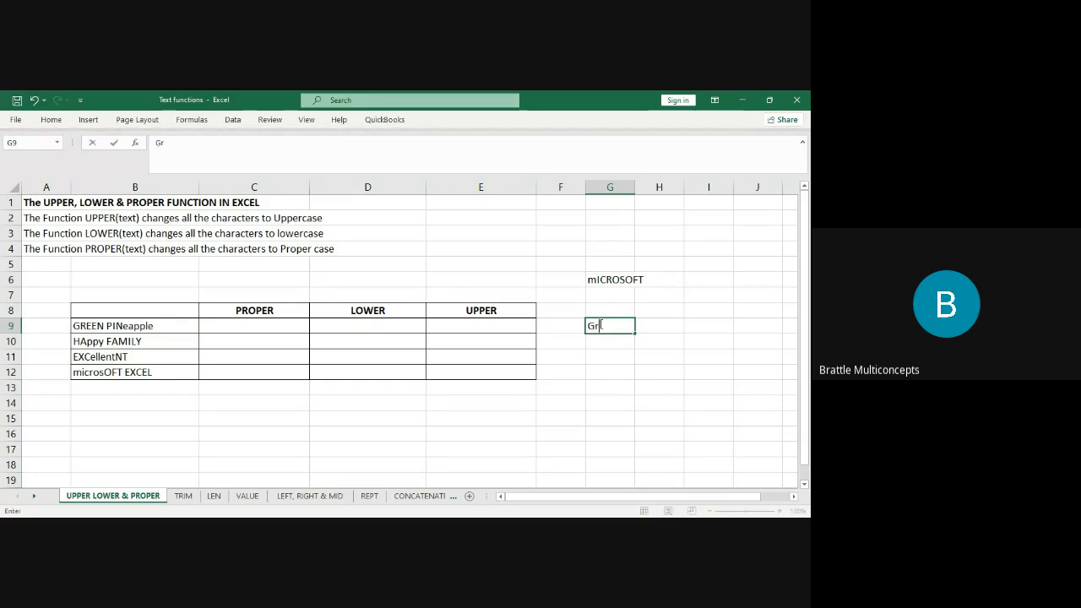
{"action": "type", "text": "een Pineapple"}
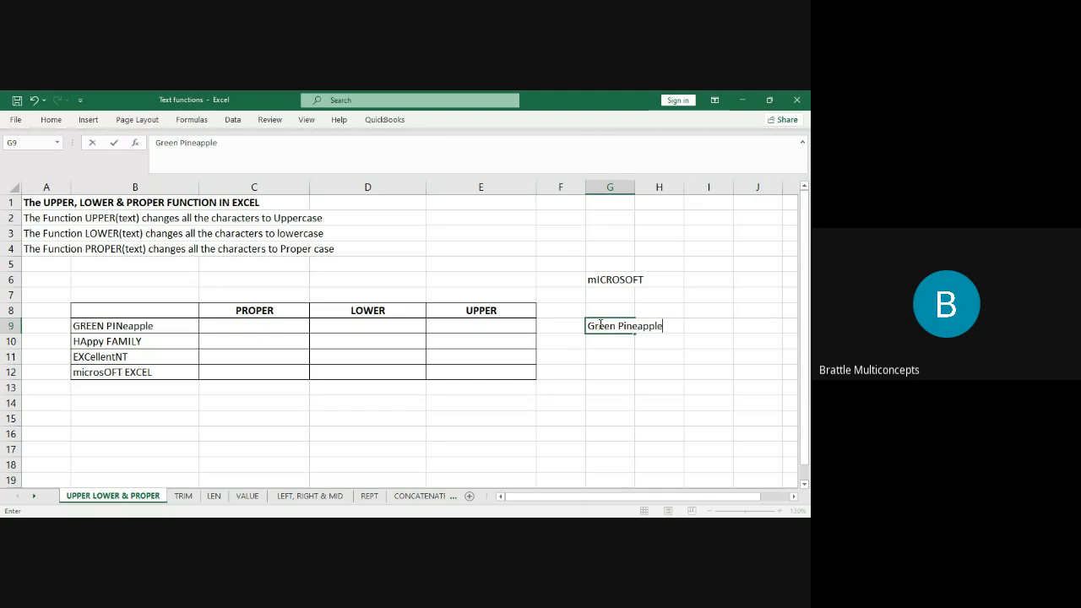
{"action": "left_click", "coordinate": [664, 327]}
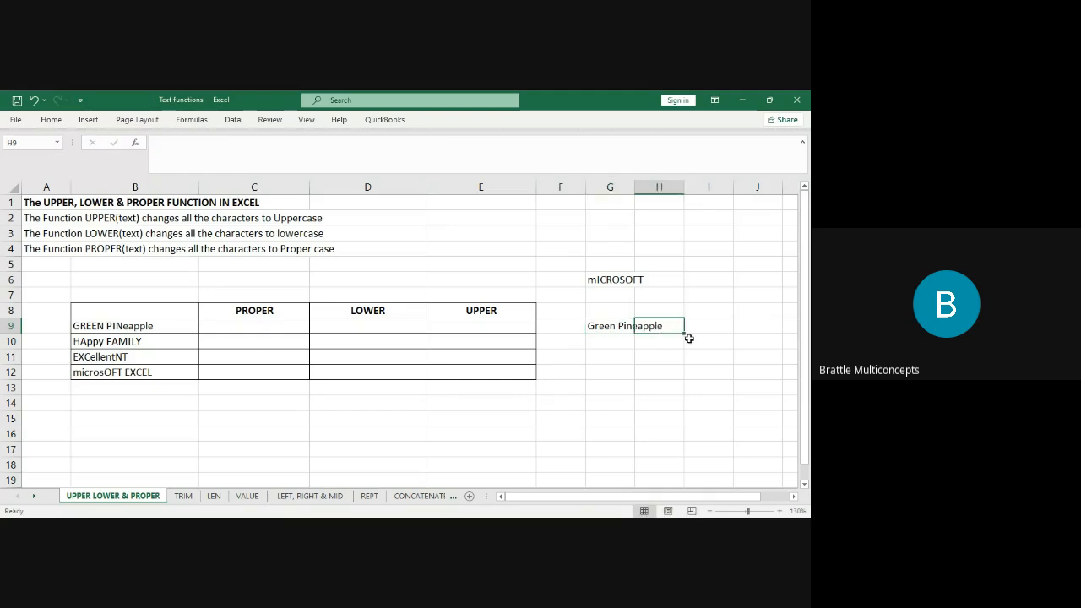
{"action": "left_click", "coordinate": [155, 329]}
{"action": "left_click", "coordinate": [622, 325]}
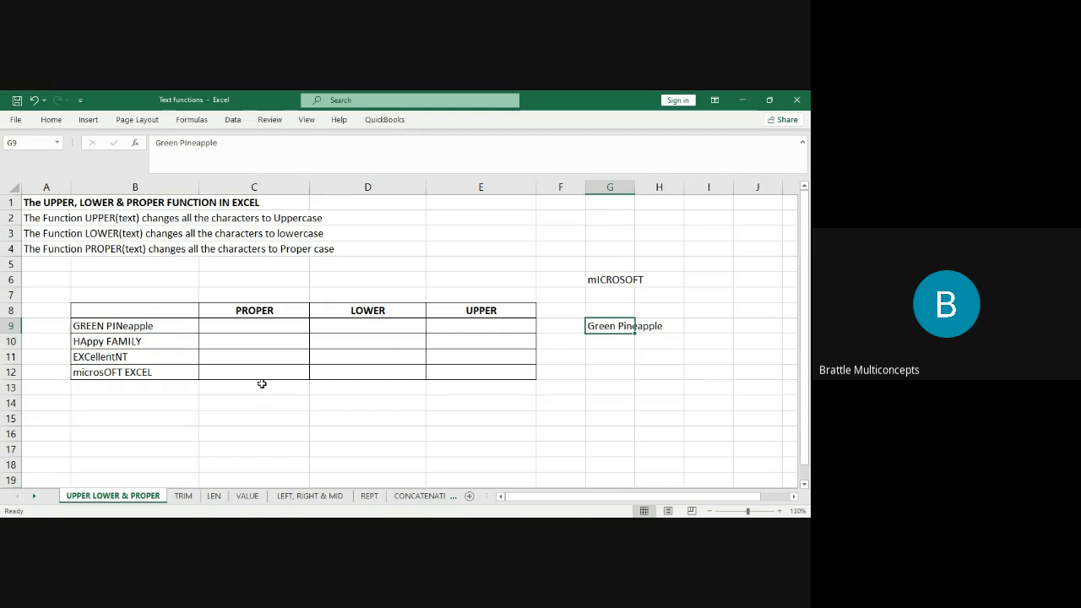
{"action": "left_click", "coordinate": [112, 325]}
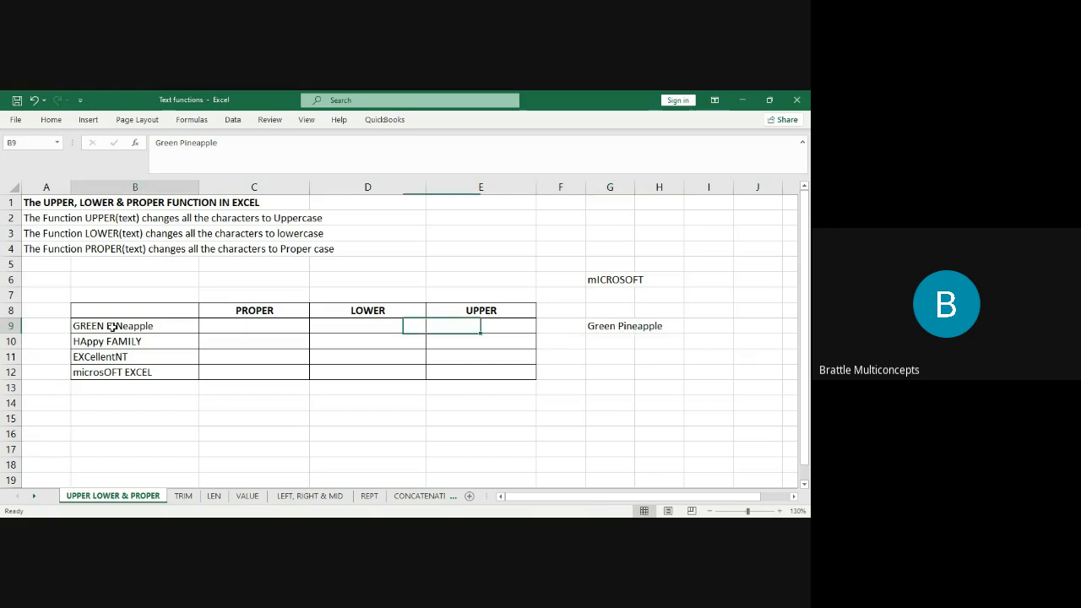
{"action": "left_click", "coordinate": [596, 328]}
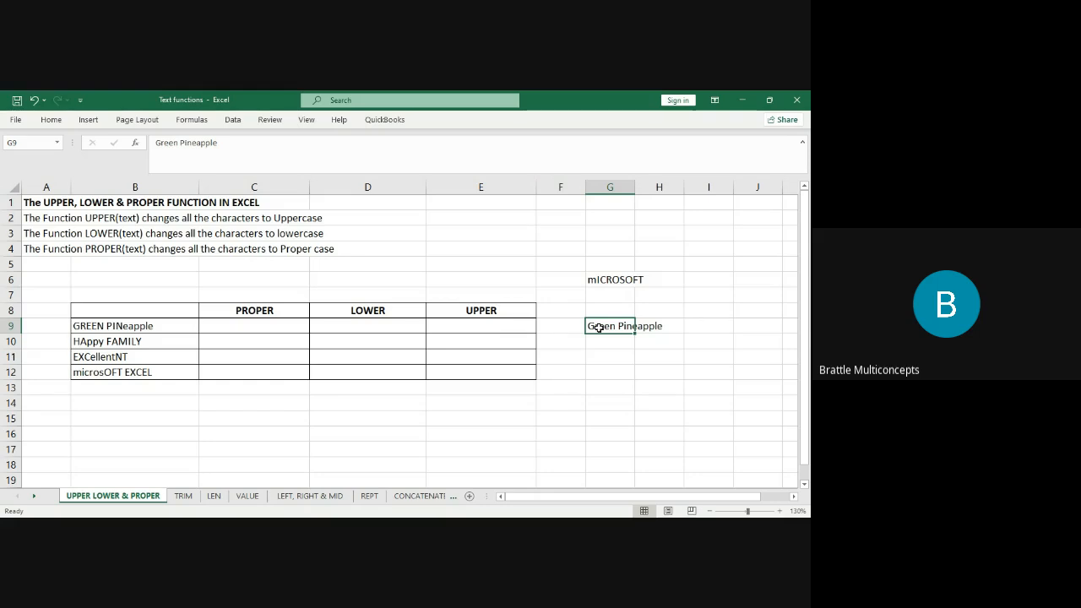
Enter =B9=G9 in I9, which returns TRUE, and check both compared cells.
{"action": "left_click", "coordinate": [695, 308]}
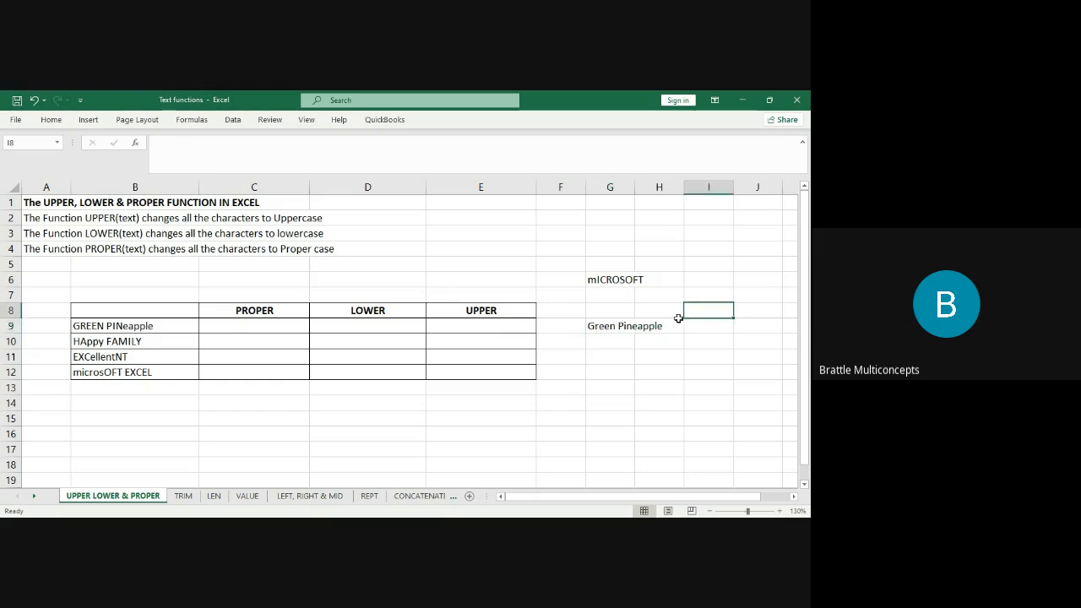
{"action": "left_click", "coordinate": [701, 327]}
{"action": "type", "text": "="}
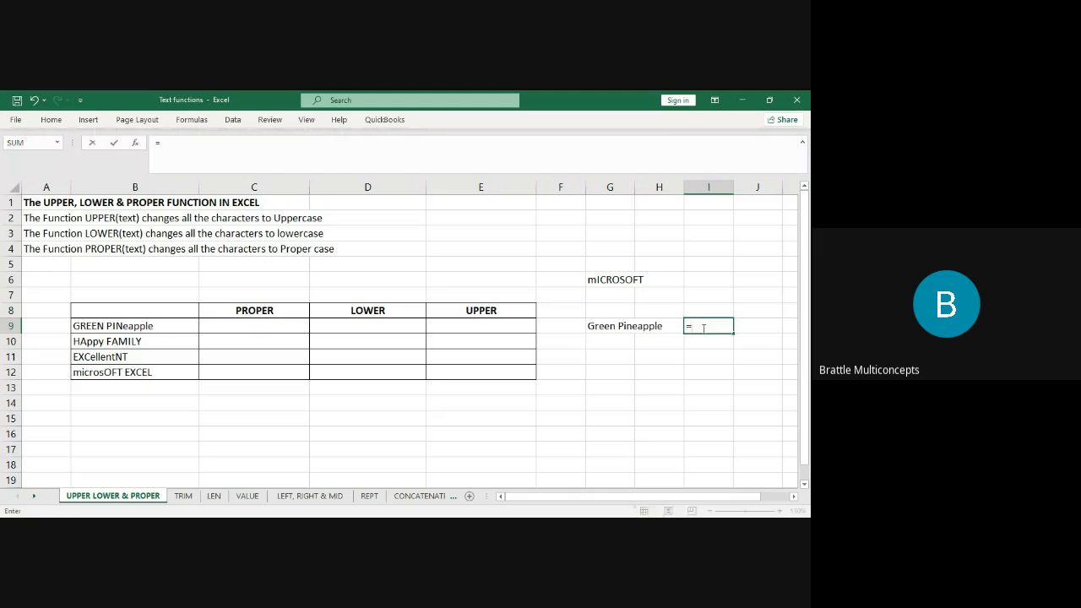
{"action": "left_click", "coordinate": [147, 326]}
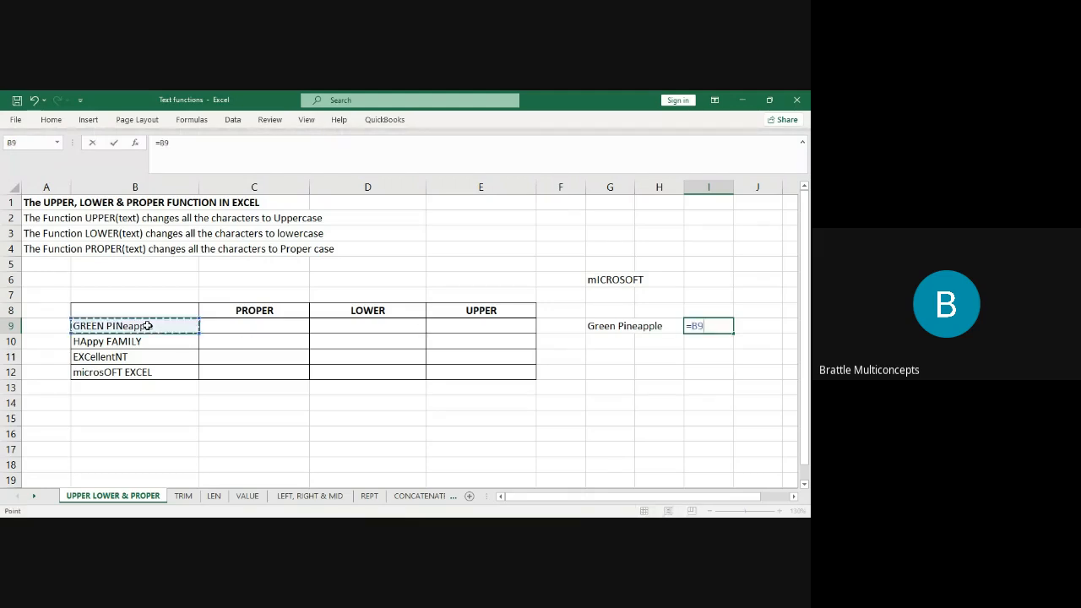
{"action": "type", "text": "="}
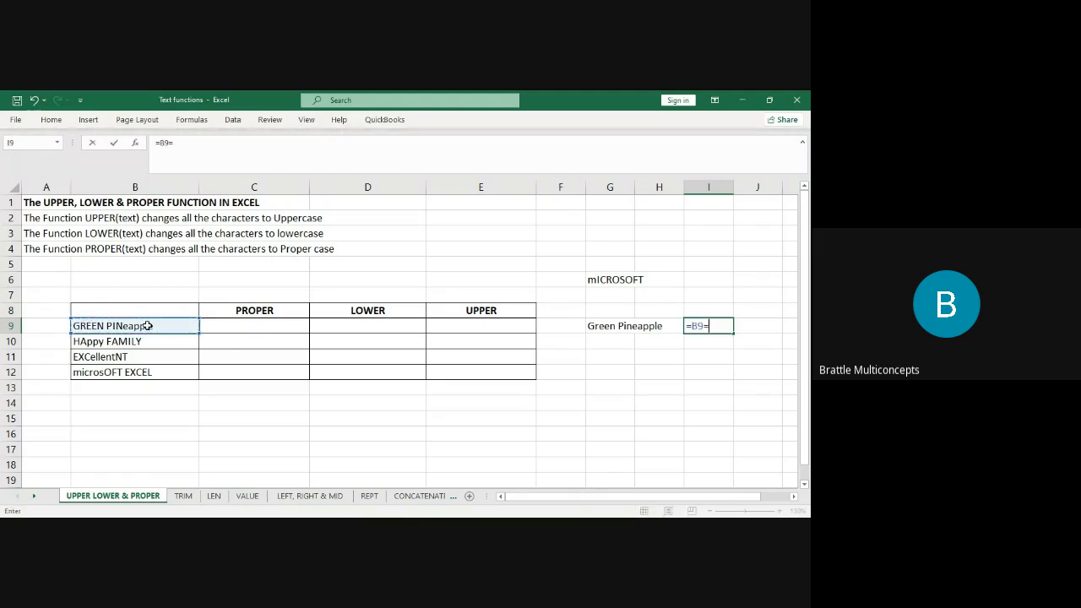
{"action": "left_click", "coordinate": [601, 329]}
{"action": "key", "text": "Return"}
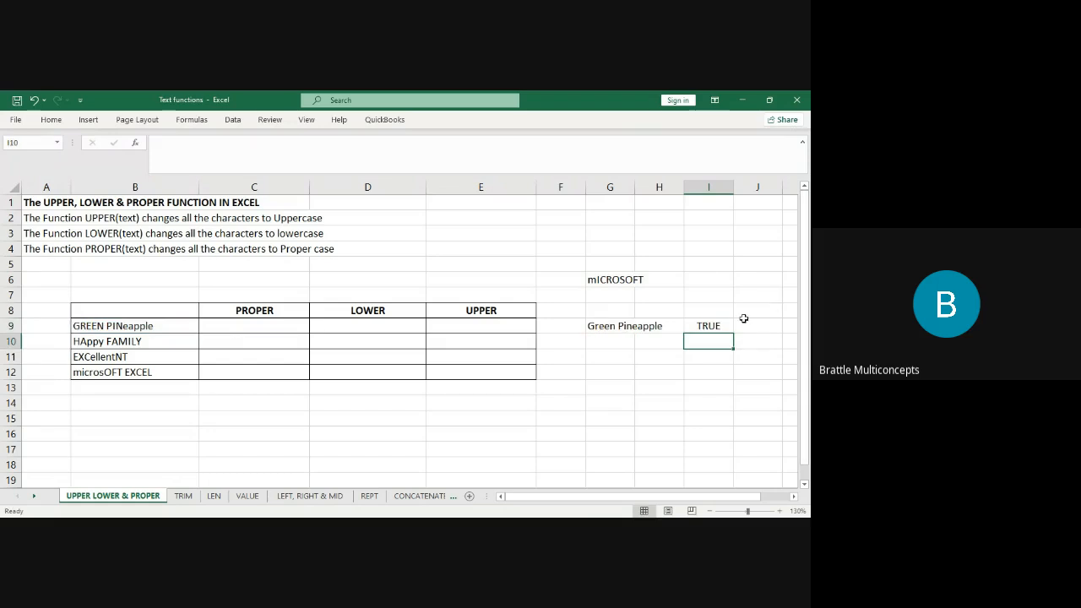
{"action": "left_click", "coordinate": [707, 327]}
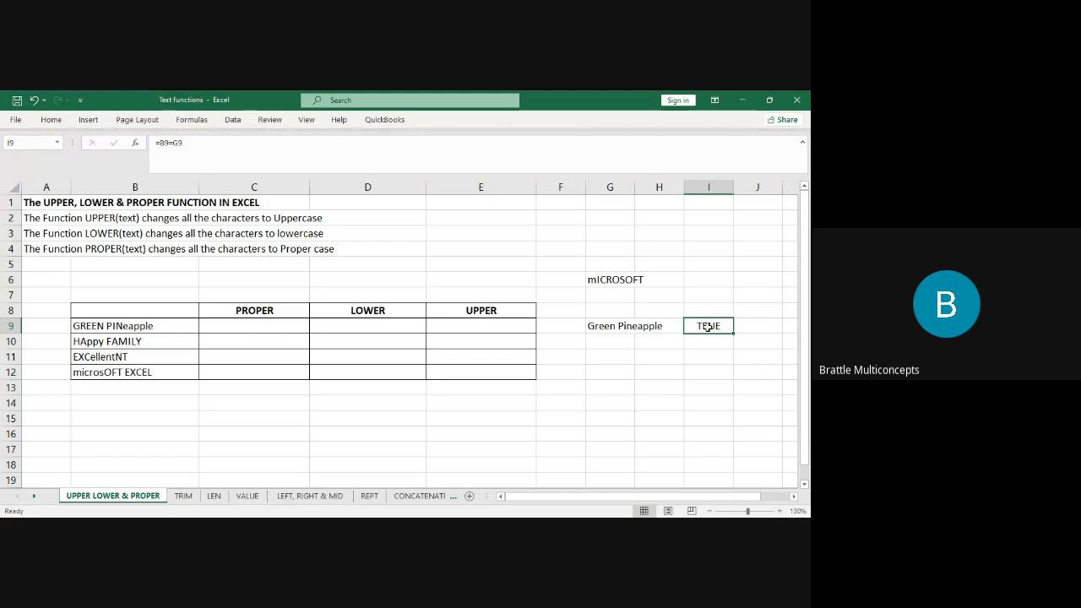
{"action": "left_click", "coordinate": [150, 327]}
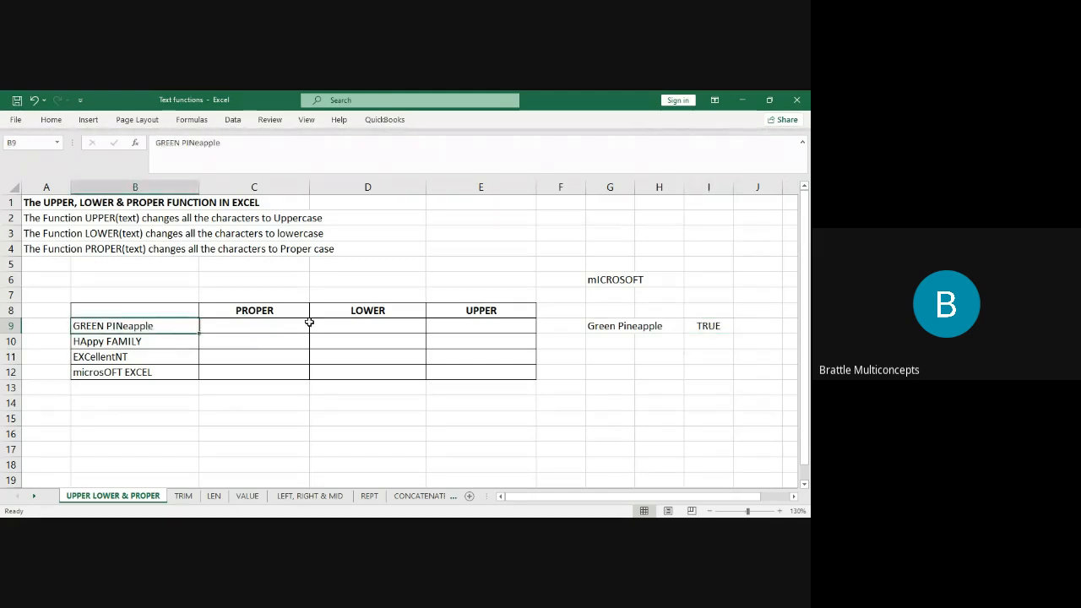
{"action": "left_click", "coordinate": [719, 326]}
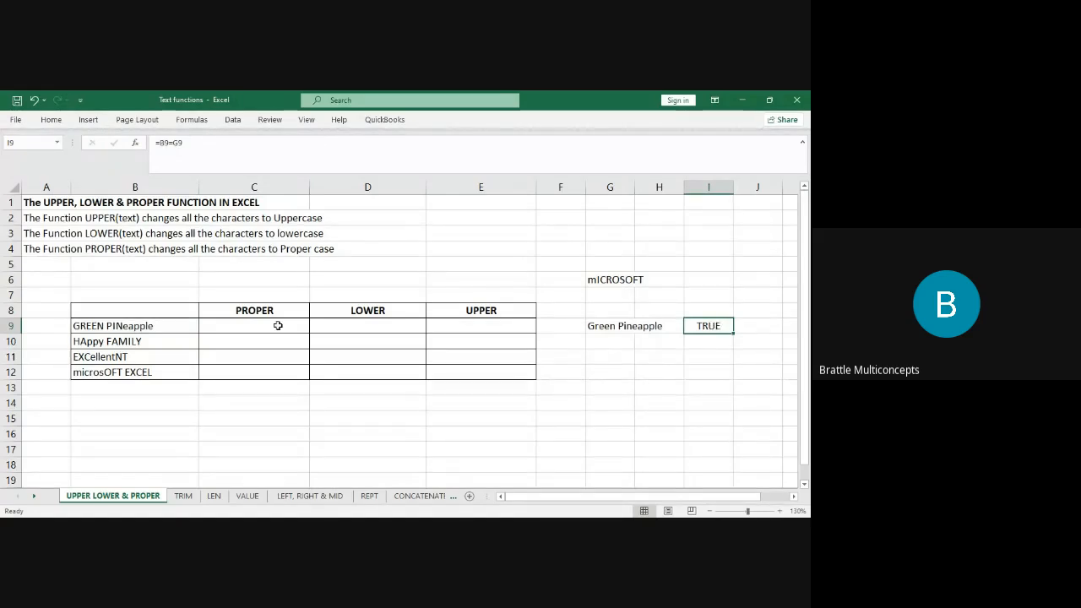
{"action": "left_click", "coordinate": [137, 326]}
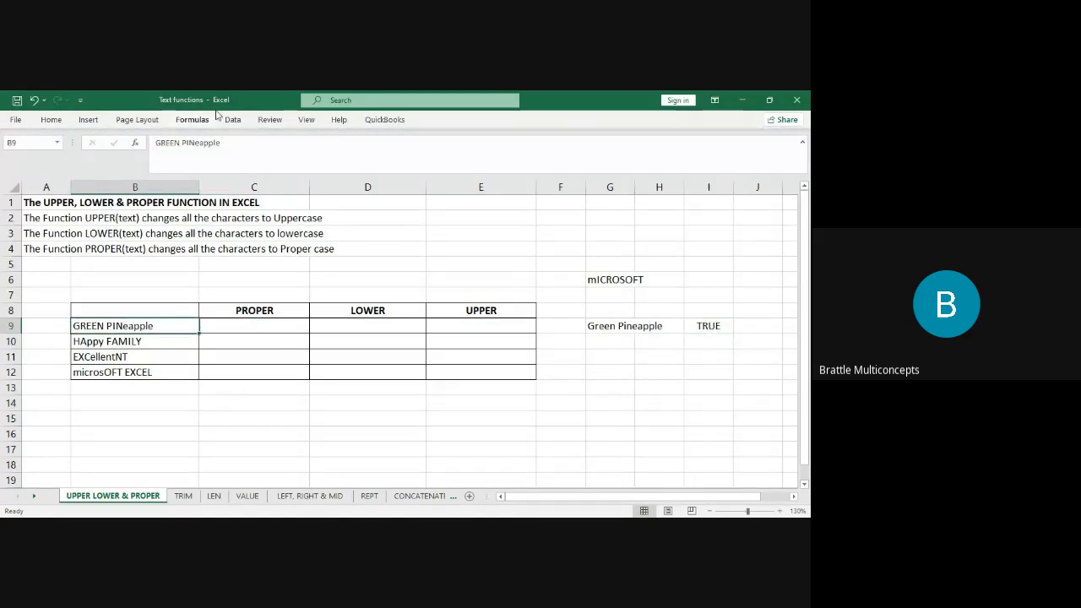
{"action": "left_click", "coordinate": [614, 324]}
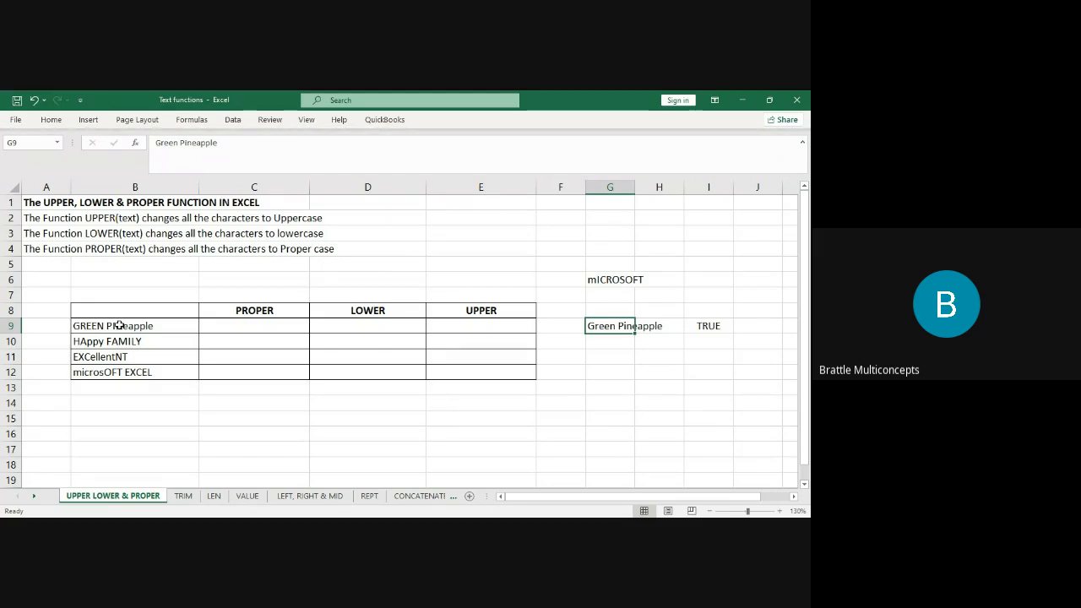
Review the four sample texts in B9:B12, ending back on B9.
{"action": "left_click_drag", "start_coordinate": [120, 325], "coordinate": [121, 367]}
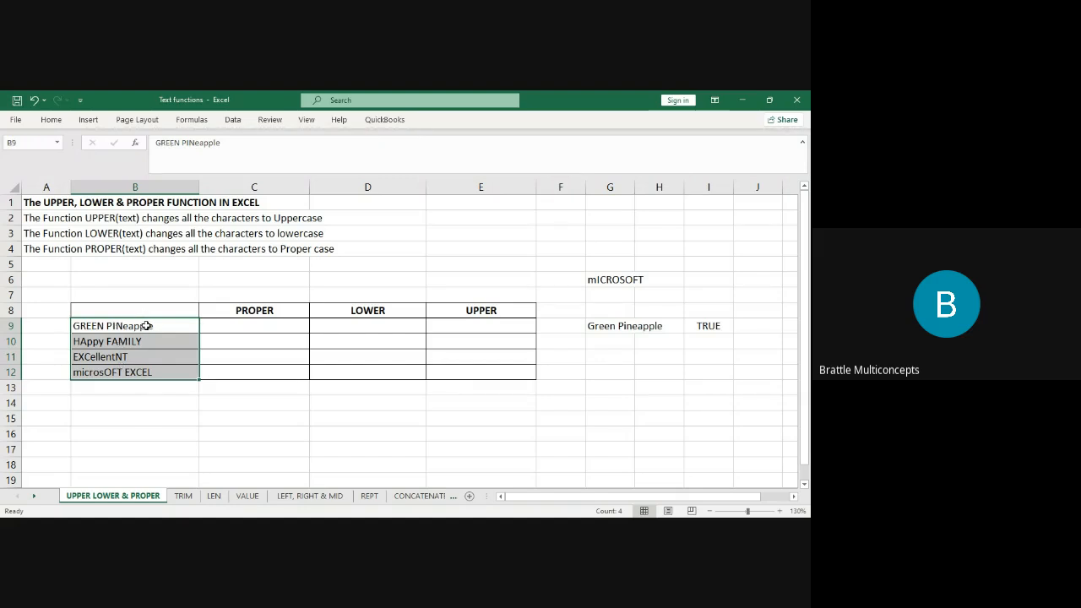
{"action": "left_click", "coordinate": [141, 342]}
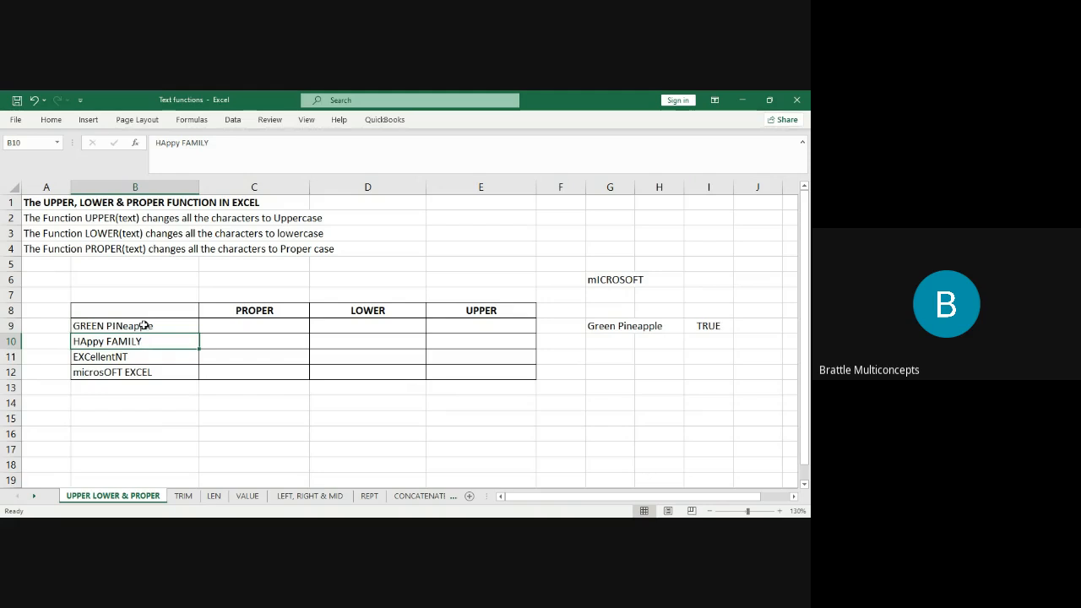
{"action": "left_click", "coordinate": [144, 325]}
{"action": "left_click", "coordinate": [149, 371]}
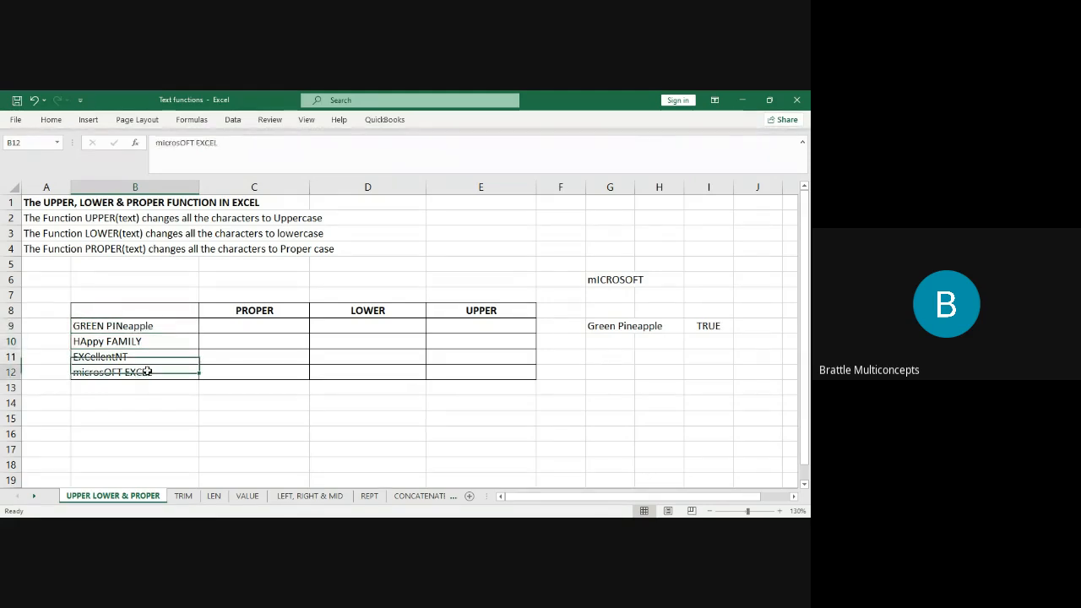
{"action": "left_click", "coordinate": [141, 321]}
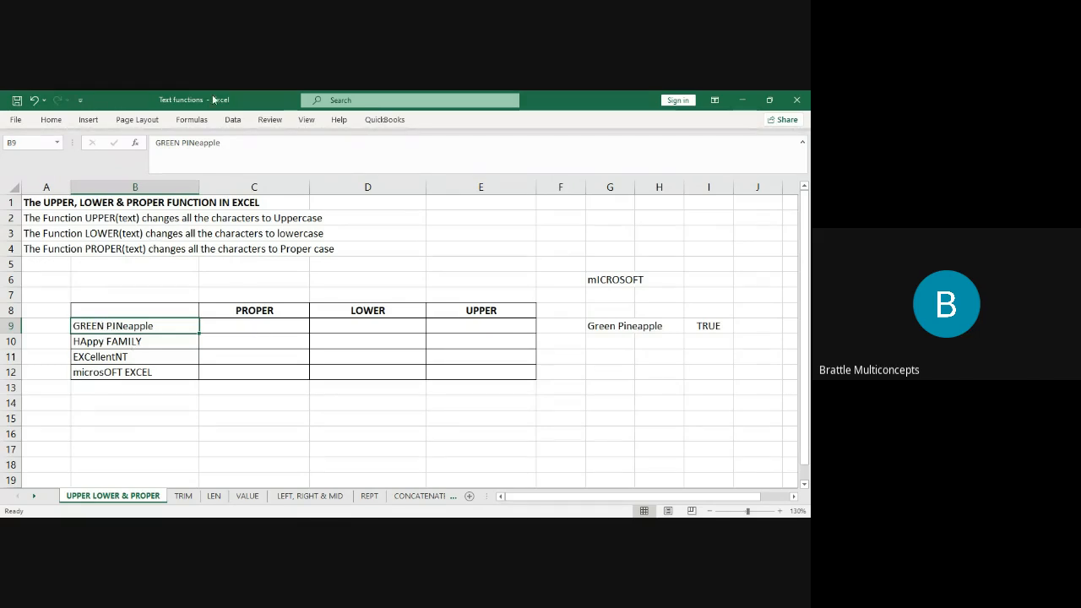
Delete the extra space between GREEN and PINeapple in B9.
{"action": "left_click", "coordinate": [182, 142]}
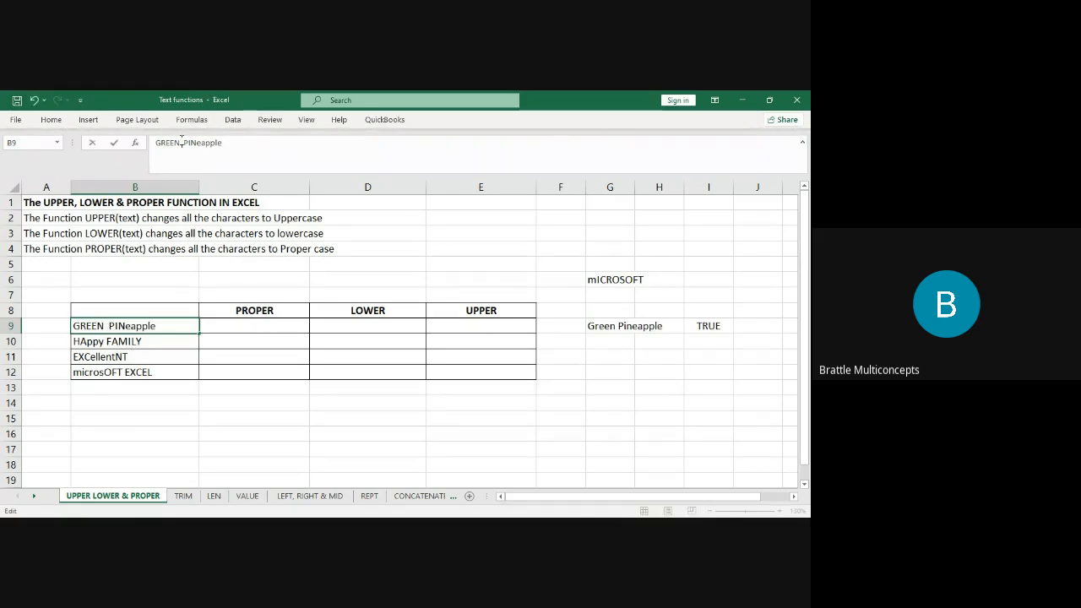
{"action": "key", "text": "Return"}
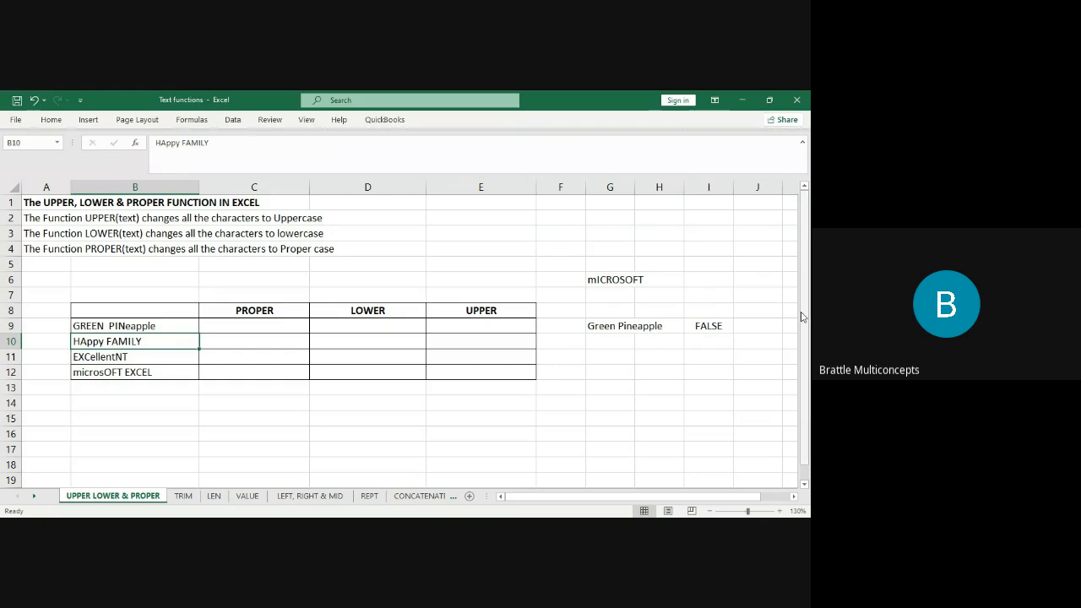
{"action": "left_click", "coordinate": [706, 329]}
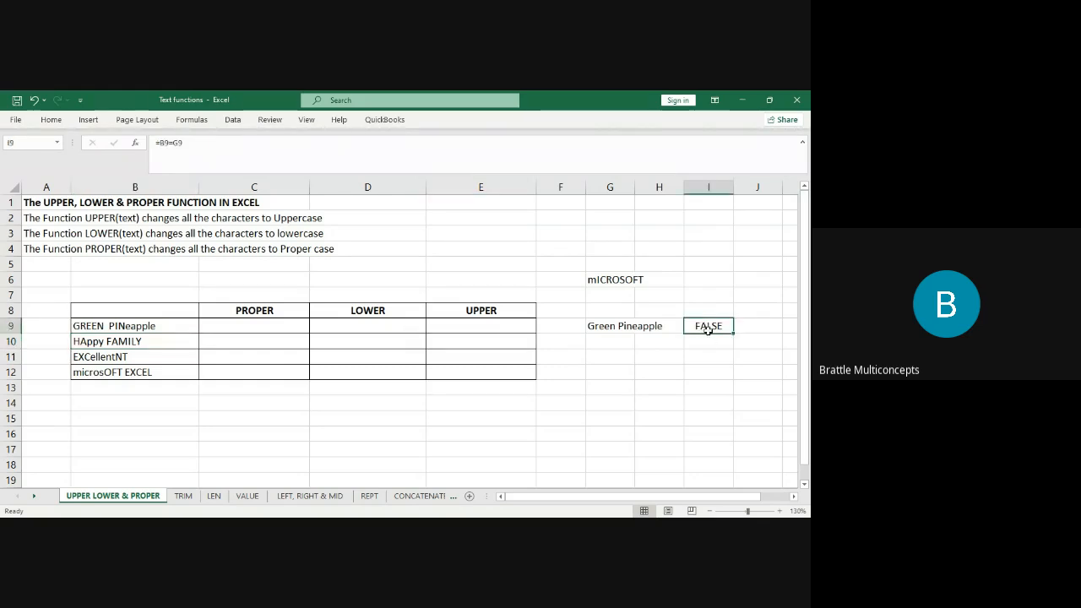
{"action": "left_click", "coordinate": [121, 327]}
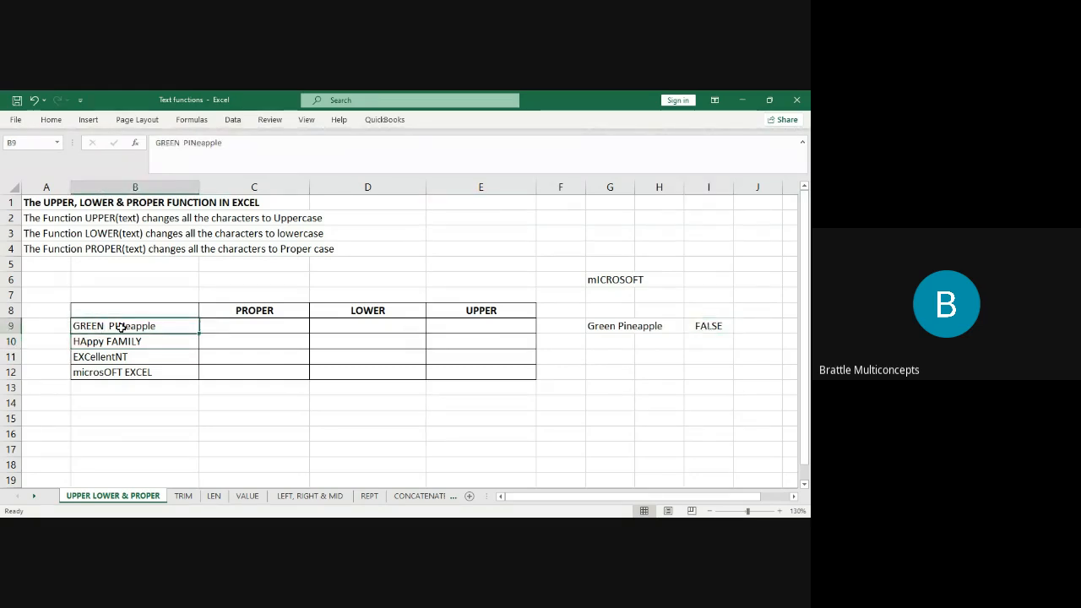
{"action": "left_click", "coordinate": [184, 141]}
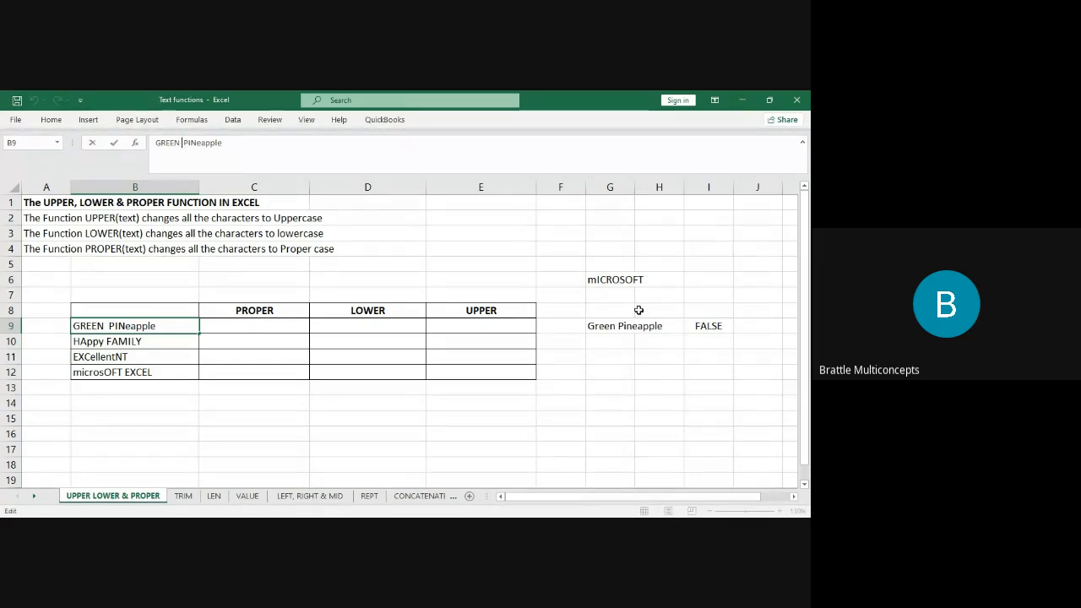
{"action": "key", "text": "BackSpace"}
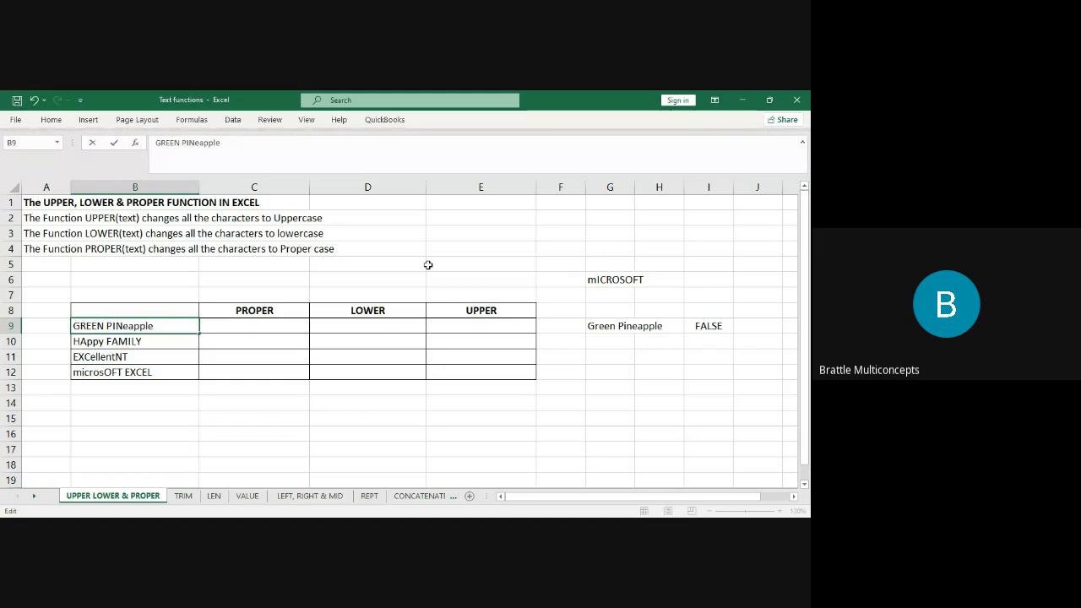
{"action": "left_click", "coordinate": [623, 324]}
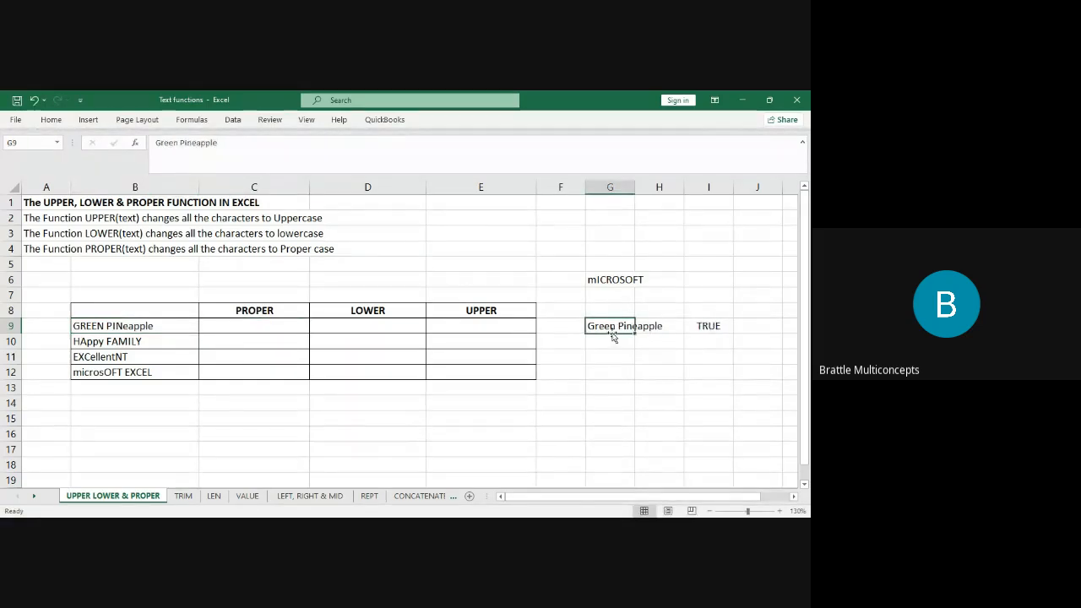
{"action": "left_click", "coordinate": [111, 329]}
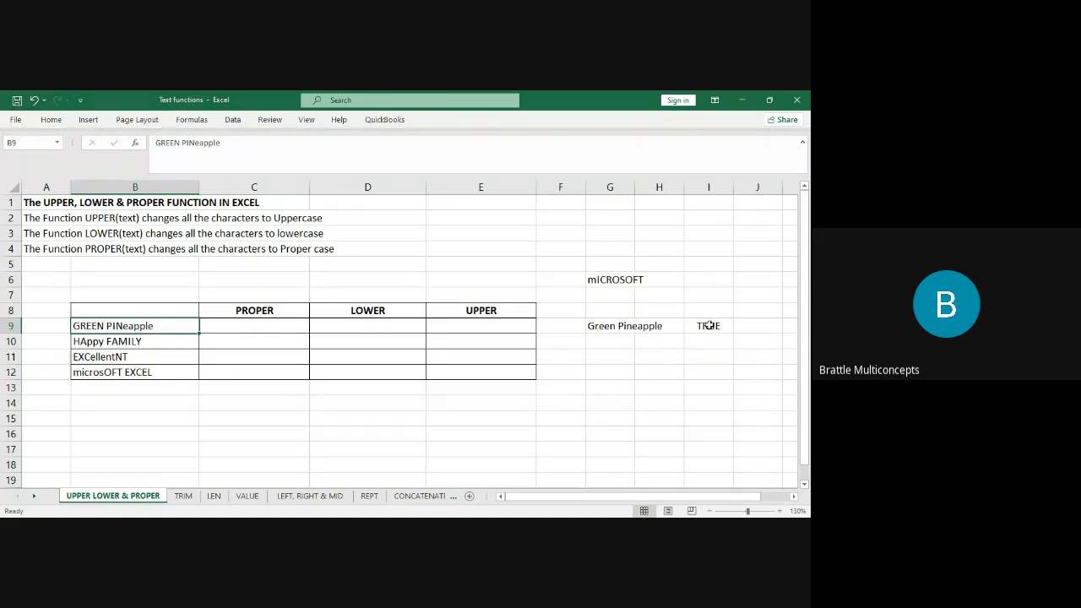
Clear Green Pineapple from G9 and select the samples in B9:B12.
{"action": "left_click", "coordinate": [607, 325]}
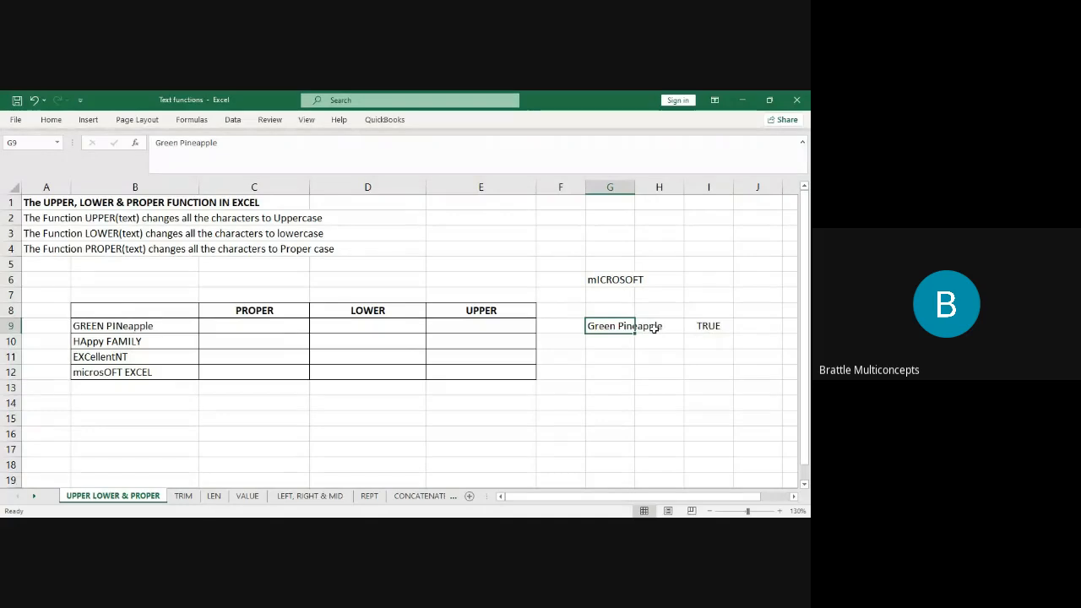
{"action": "key", "text": "Delete"}
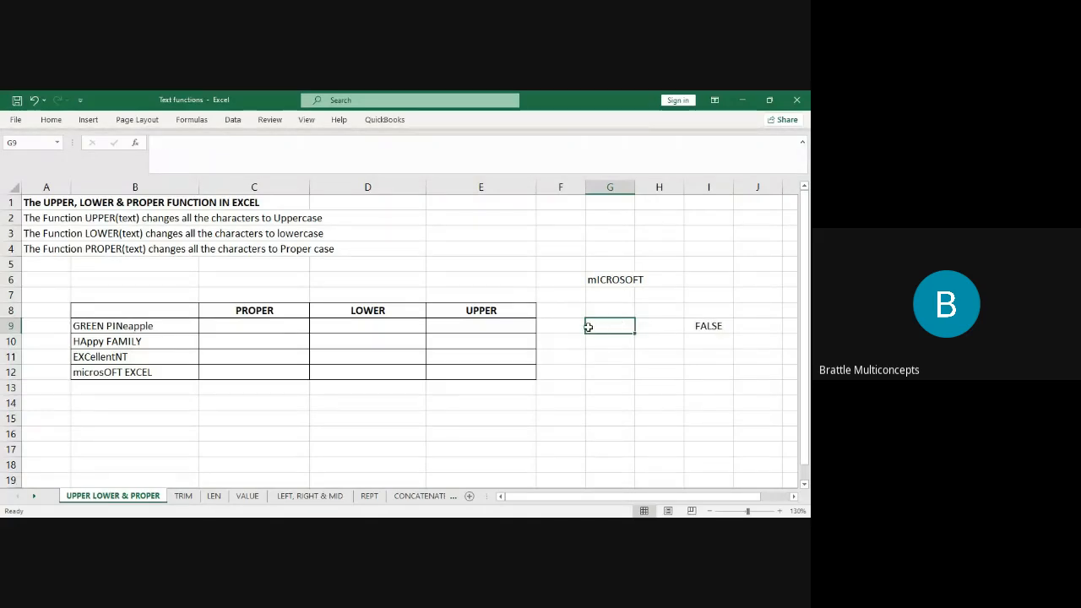
{"action": "left_click", "coordinate": [144, 325]}
{"action": "left_click_drag", "start_coordinate": [144, 325], "coordinate": [142, 371]}
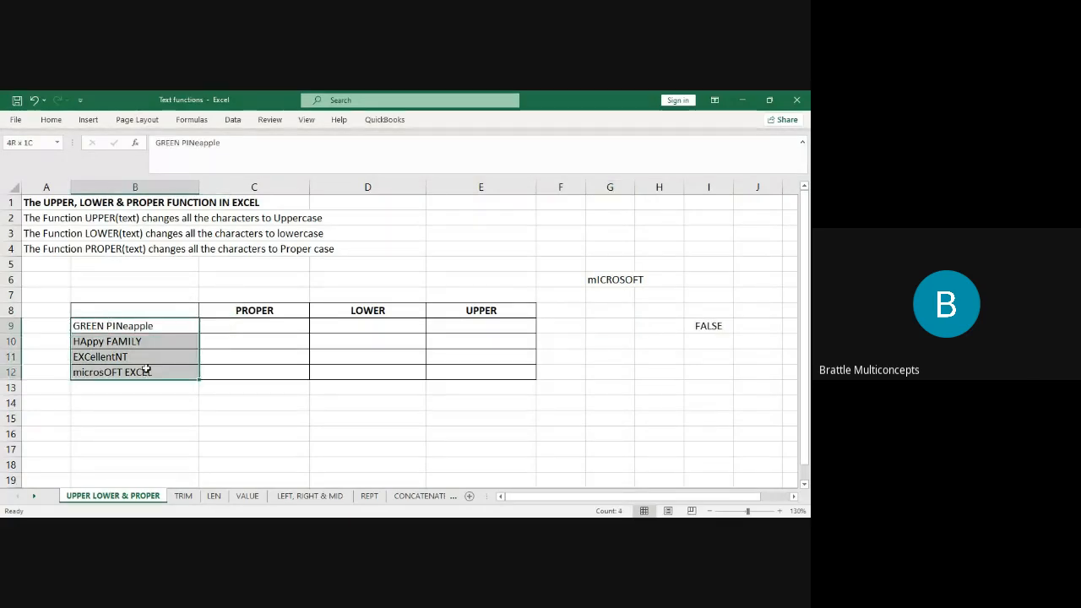
{"action": "left_click", "coordinate": [277, 325]}
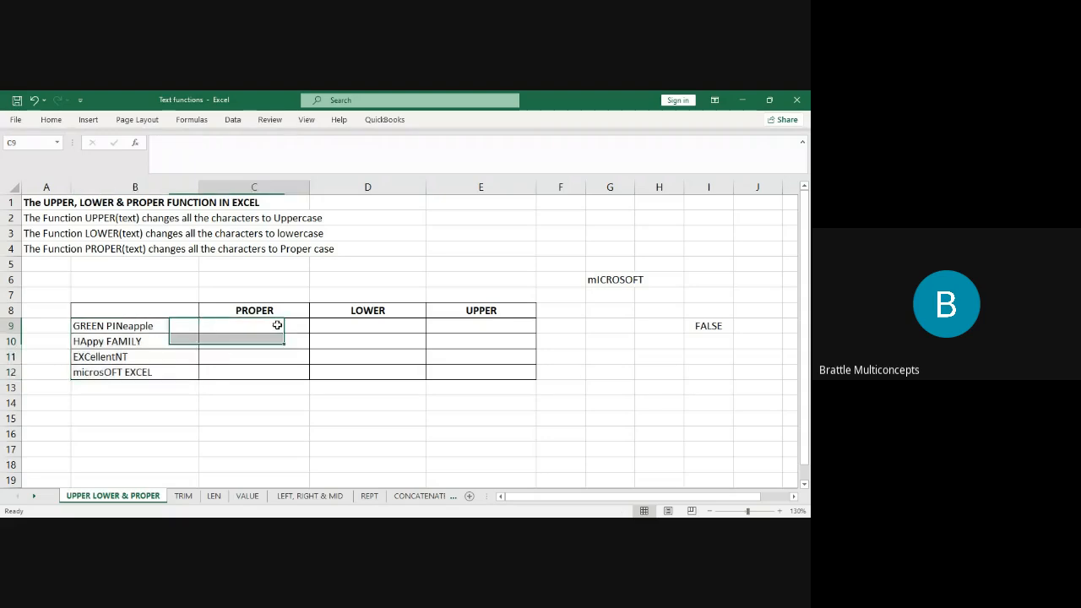
{"action": "left_click_drag", "start_coordinate": [268, 310], "coordinate": [475, 306]}
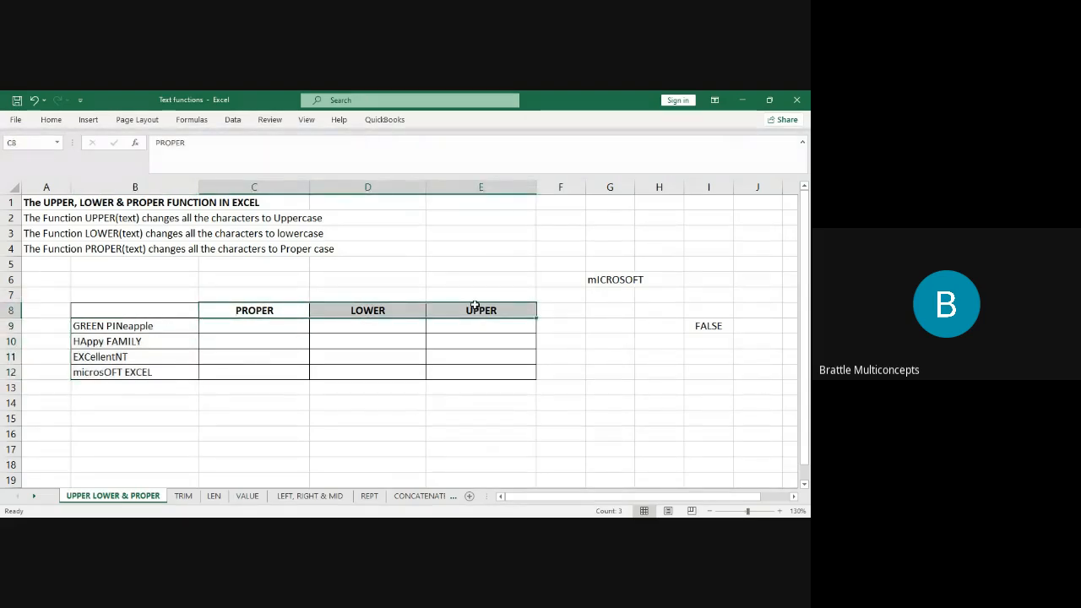
{"action": "left_click", "coordinate": [238, 328]}
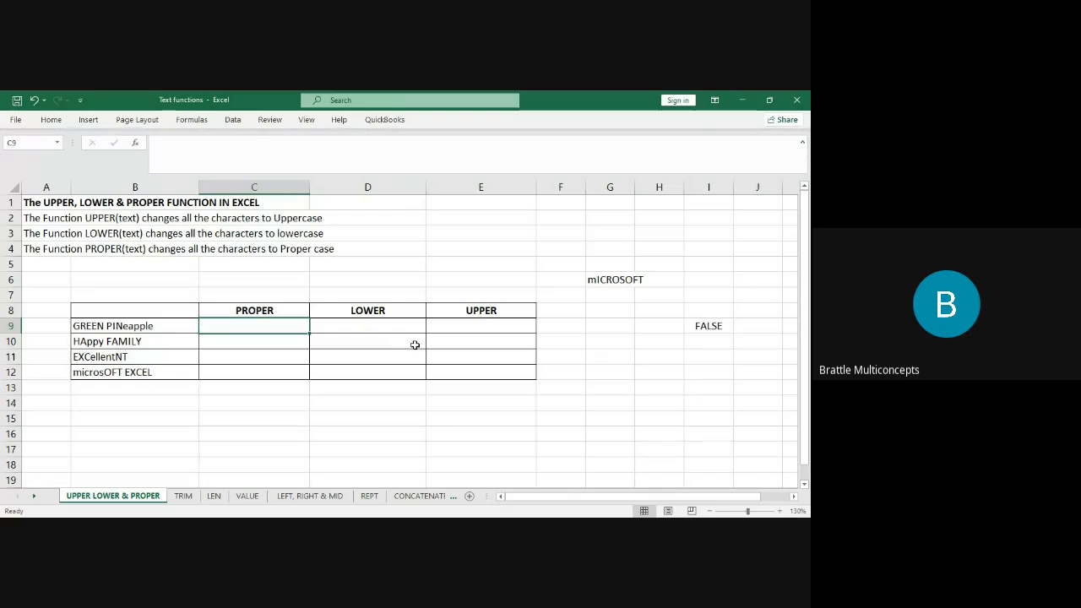
Enter =UPPER(B9) in E9 and fill it down to E12.
{"action": "left_click", "coordinate": [472, 325]}
{"action": "type", "text": "="}
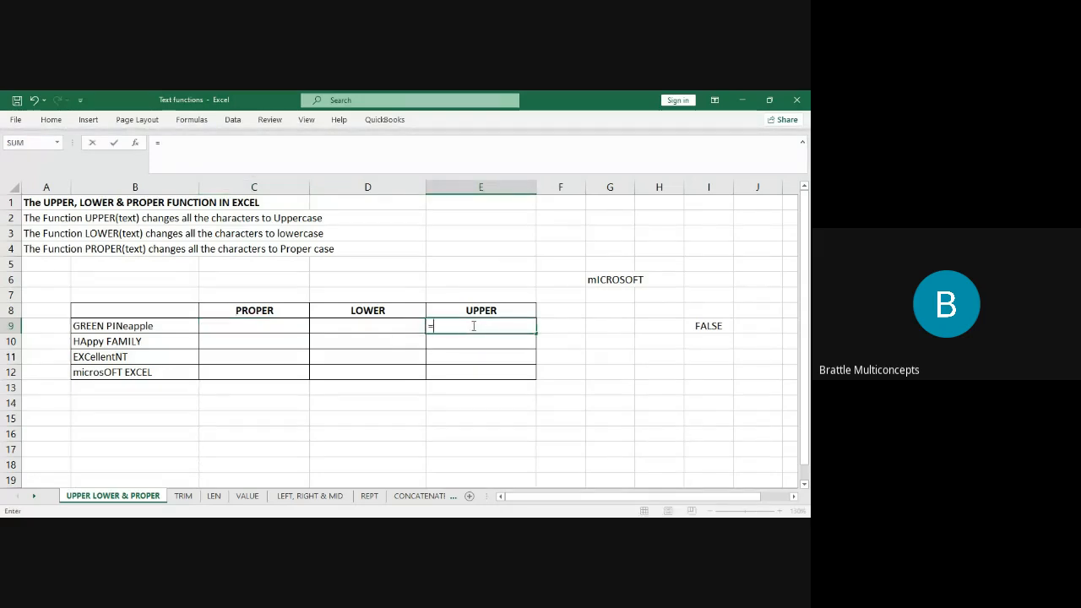
{"action": "type", "text": "uppe"}
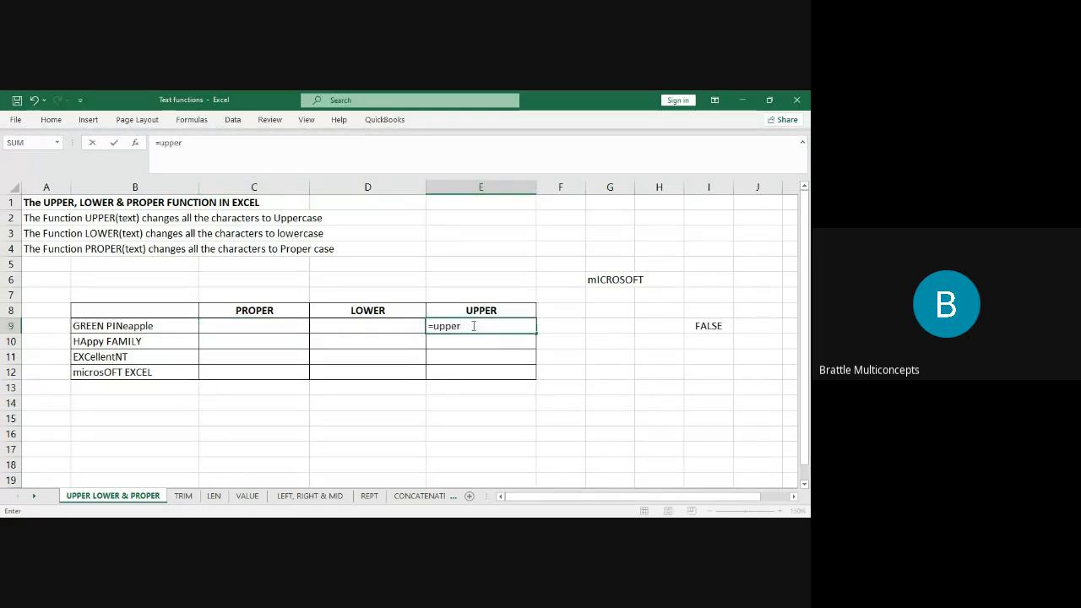
{"action": "type", "text": "r"}
{"action": "key", "text": "Tab"}
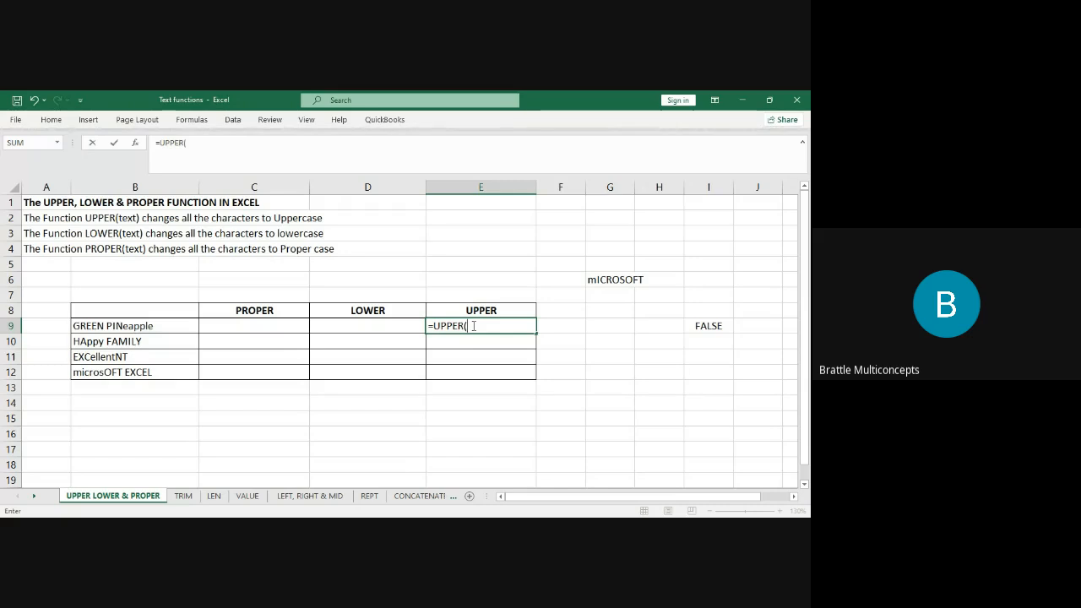
{"action": "left_click", "coordinate": [145, 325]}
{"action": "type", "text": ")"}
{"action": "key", "text": "Return"}
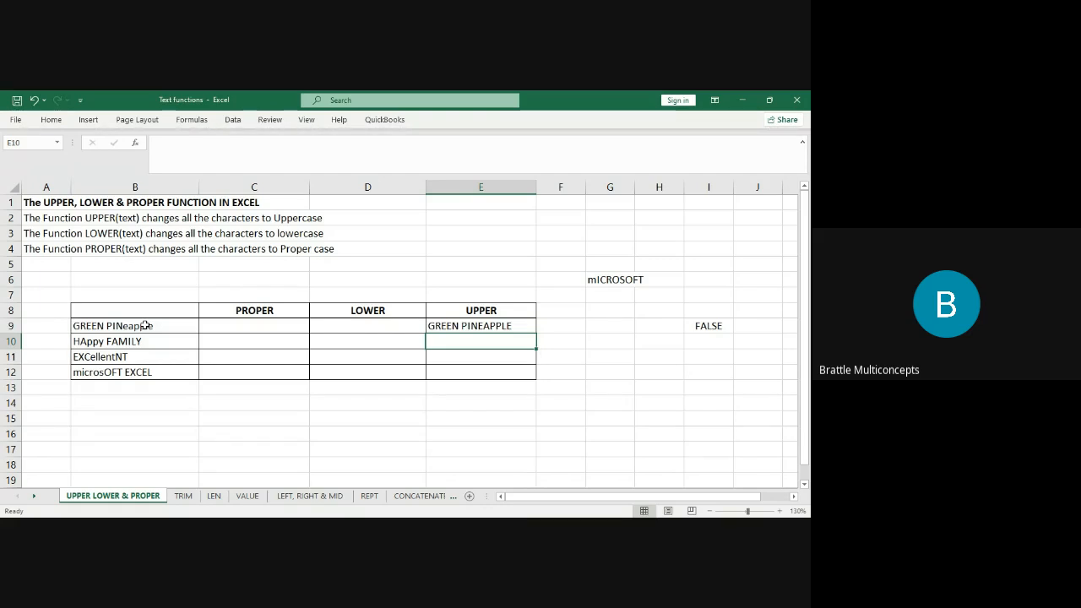
{"action": "left_click", "coordinate": [522, 329]}
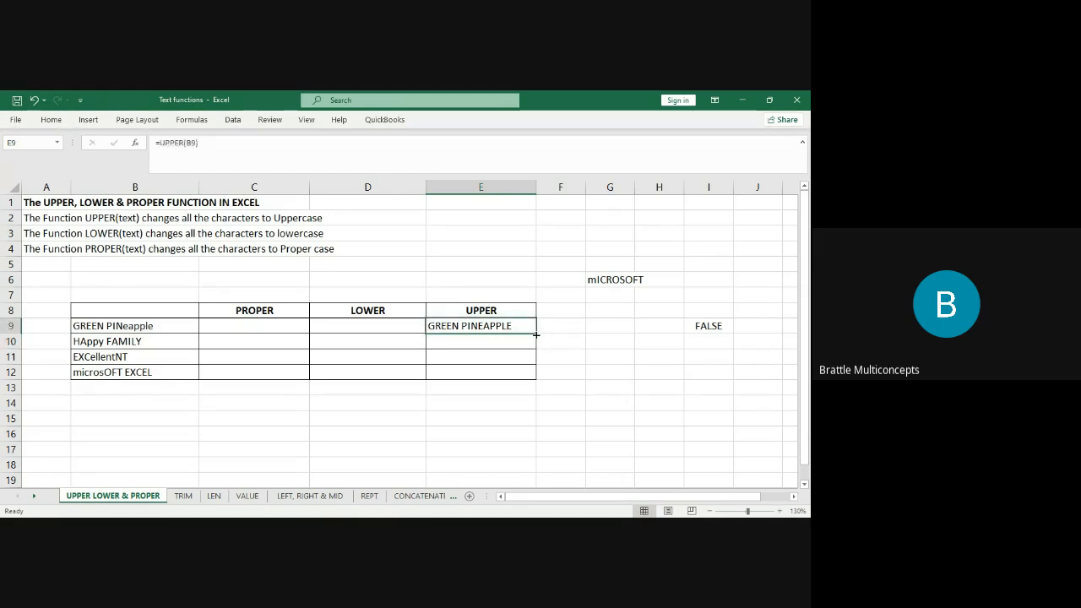
{"action": "double_click", "coordinate": [535, 335]}
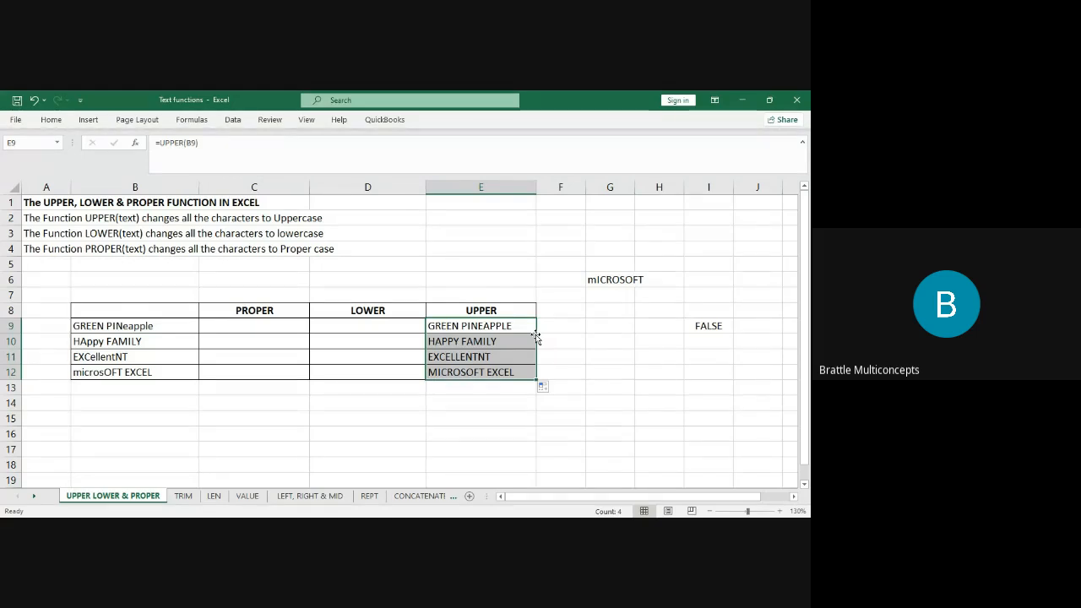
{"action": "key", "text": "ctrl+z"}
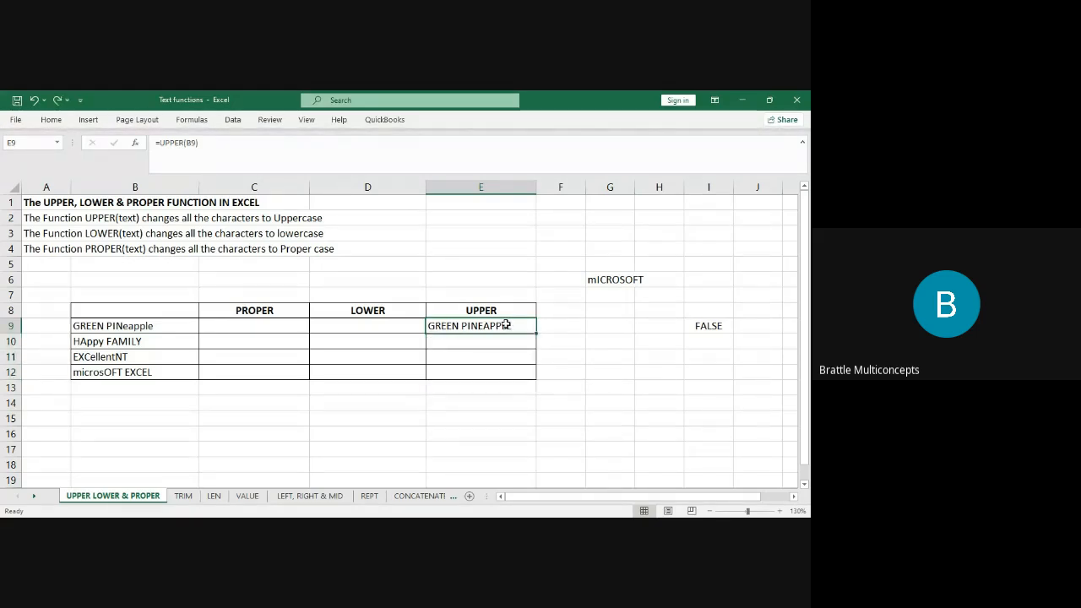
{"action": "key", "text": "BackSpace"}
{"action": "type", "text": "=upper"}
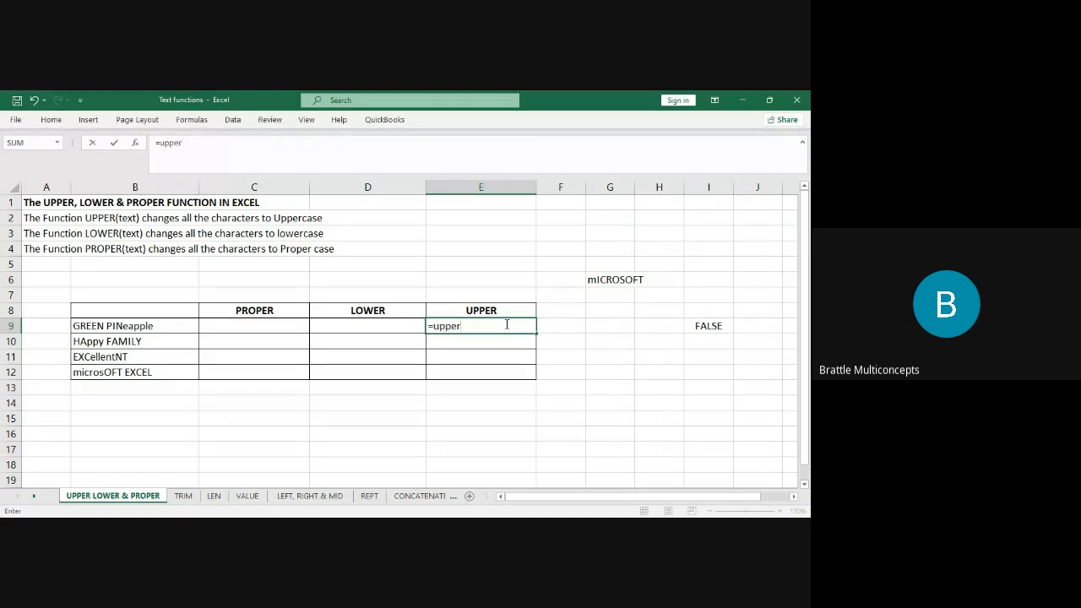
{"action": "key", "text": "Tab"}
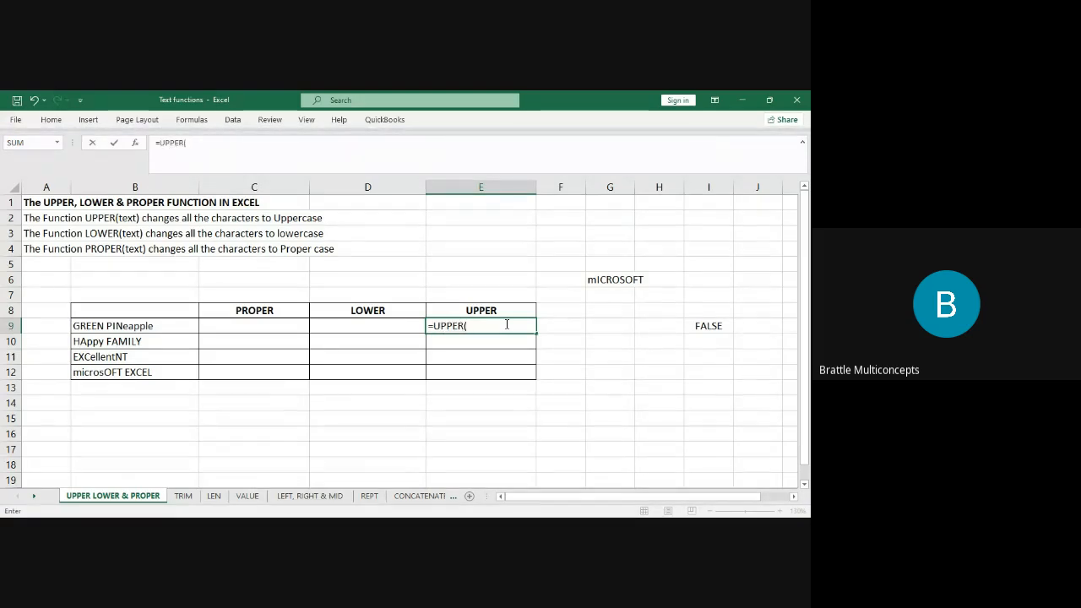
{"action": "left_click", "coordinate": [159, 325]}
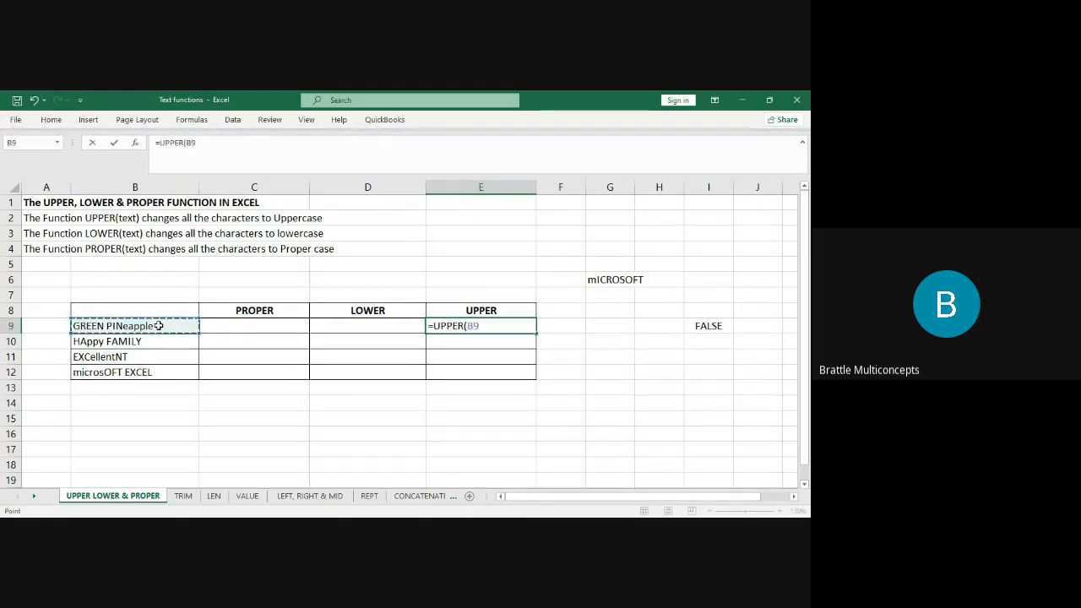
{"action": "type", "text": ")"}
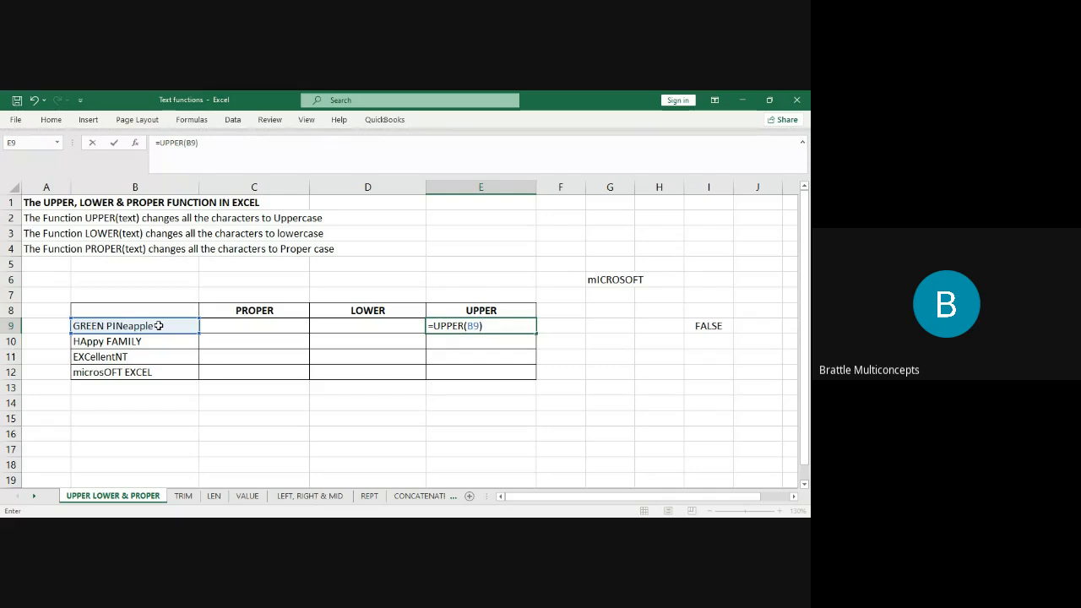
{"action": "key", "text": "Return"}
{"action": "left_click", "coordinate": [502, 325]}
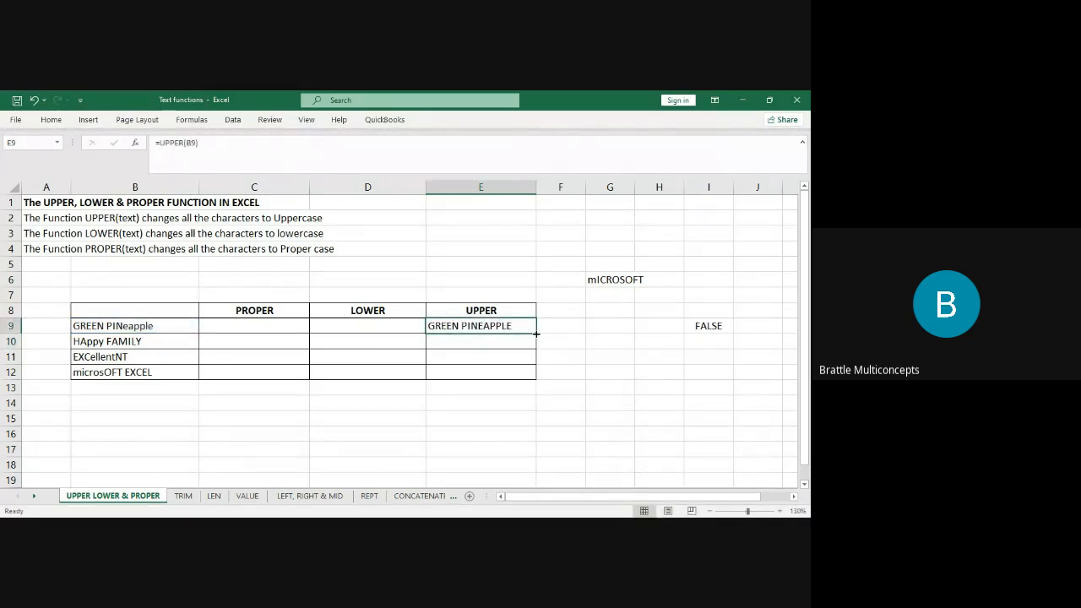
{"action": "double_click", "coordinate": [535, 333]}
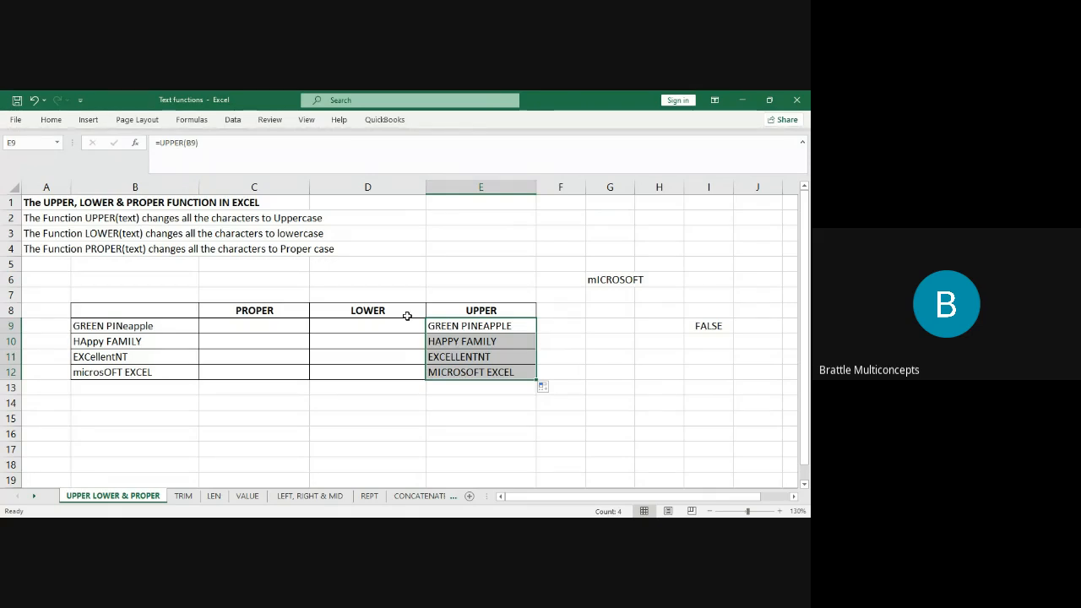
Enter =LOWER(B9) in D9 and fill it down to D12.
{"action": "left_click", "coordinate": [373, 320]}
{"action": "type", "text": "=lower"}
{"action": "key", "text": "Tab"}
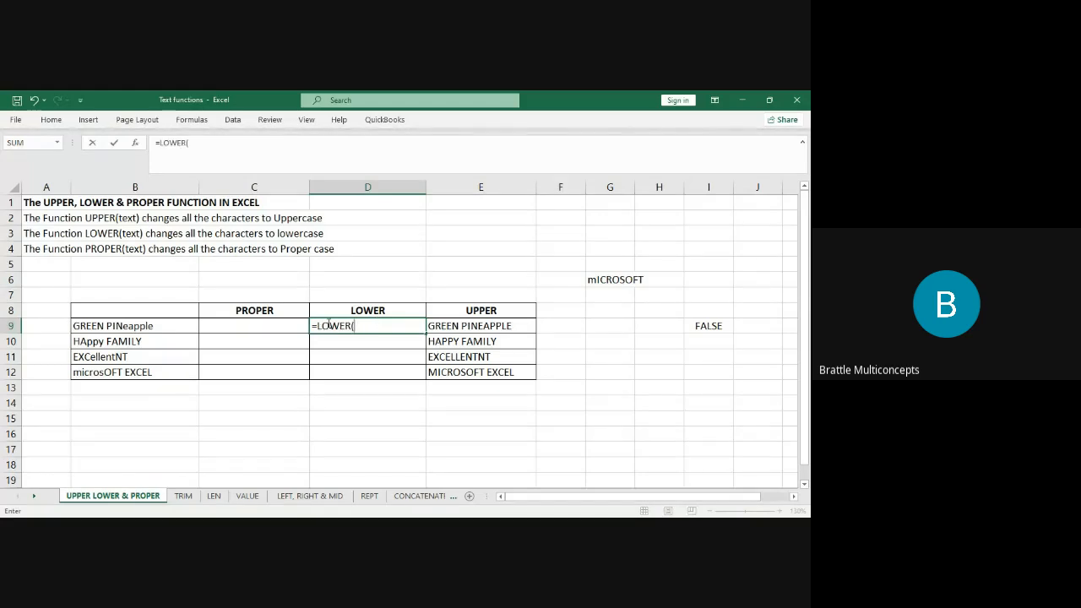
{"action": "left_click", "coordinate": [152, 323]}
{"action": "type", "text": ")"}
{"action": "key", "text": "Return"}
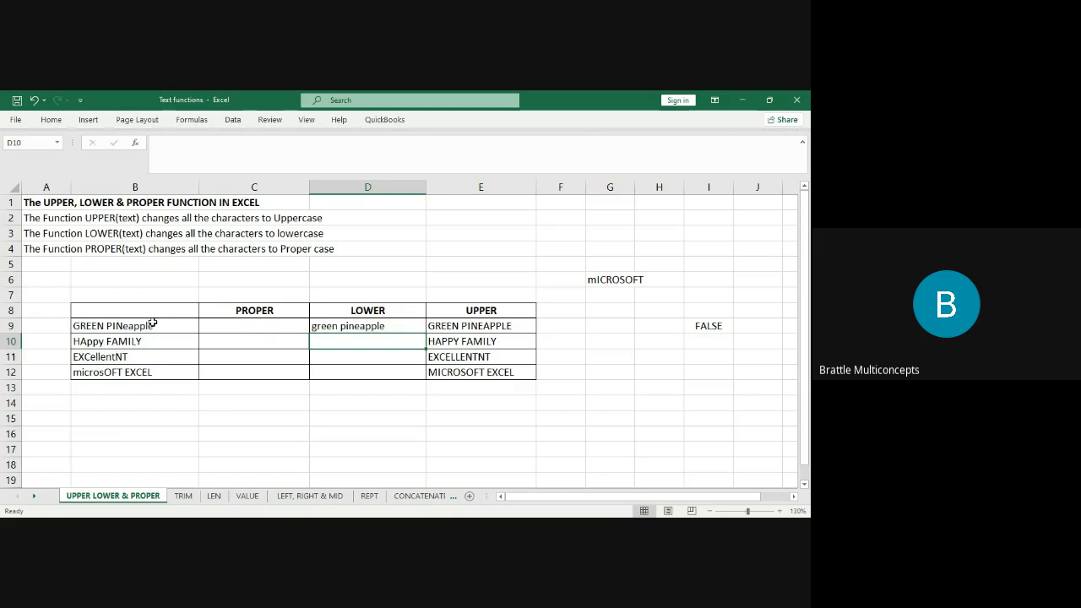
{"action": "left_click", "coordinate": [359, 327]}
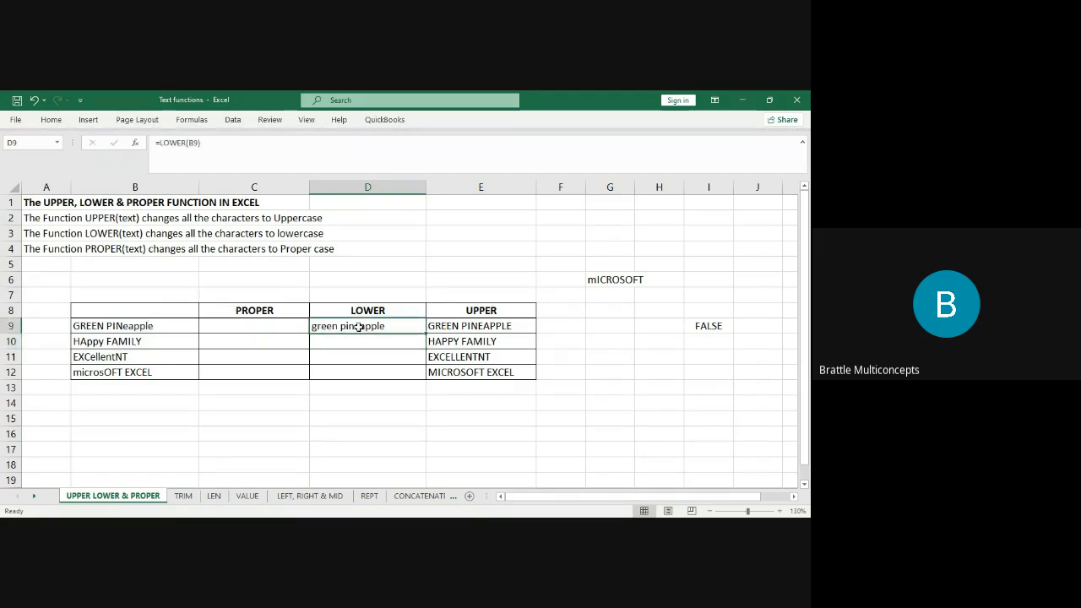
{"action": "double_click", "coordinate": [427, 333]}
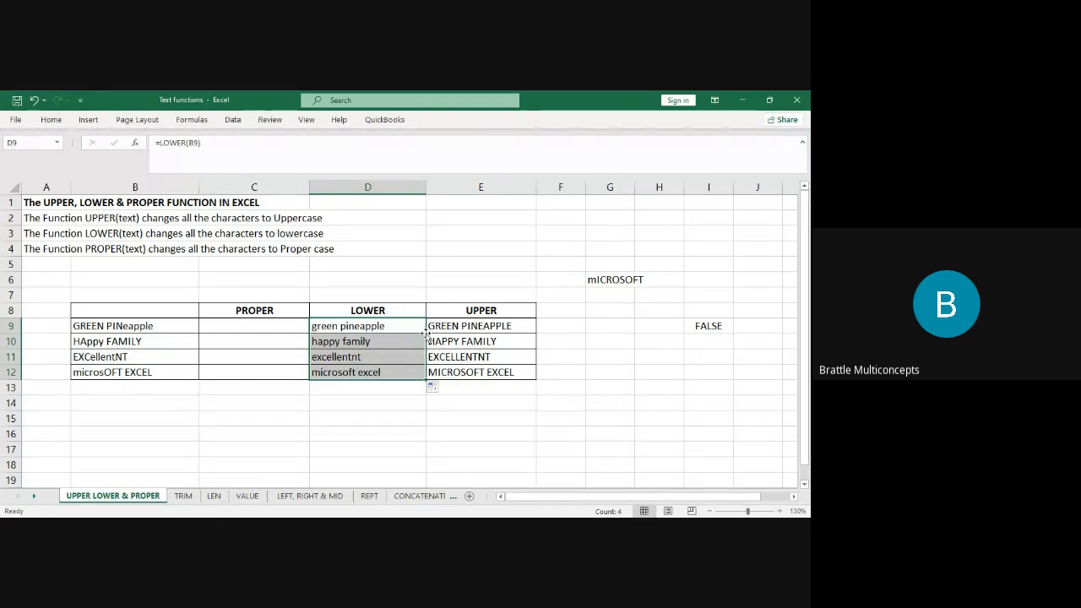
Enter =PROPER(B9) in C9 and fill it down to C12.
{"action": "left_click", "coordinate": [281, 326]}
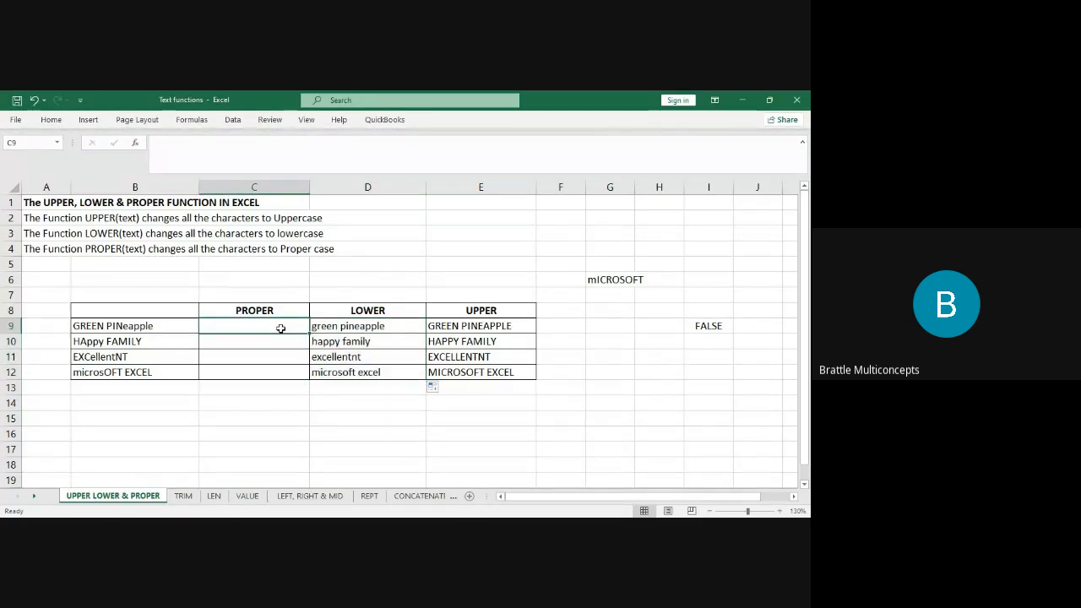
{"action": "type", "text": "="}
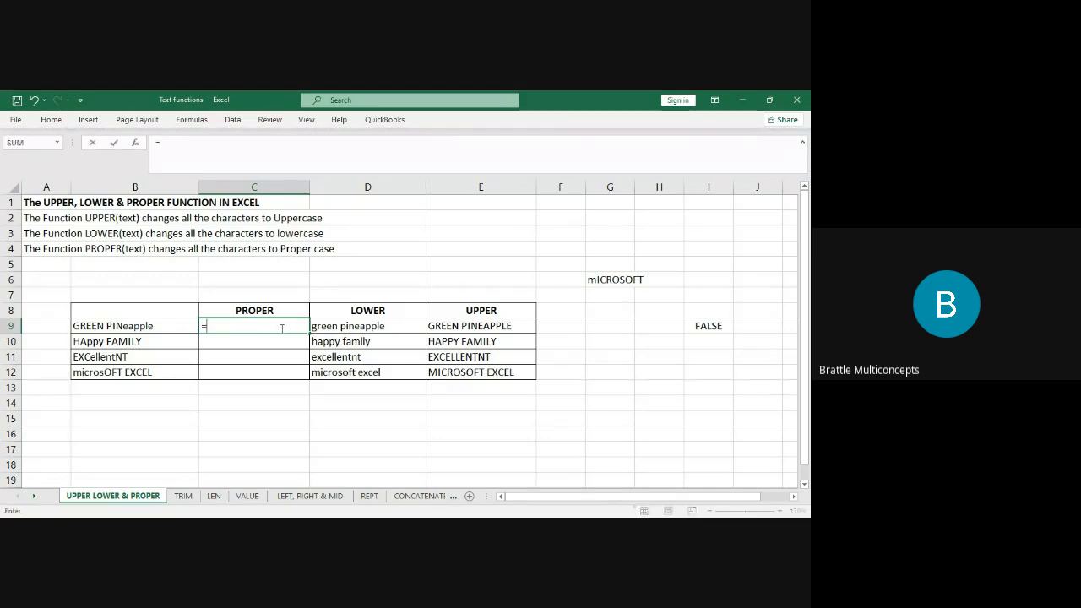
{"action": "type", "text": "pro"}
{"action": "key", "text": "Tab"}
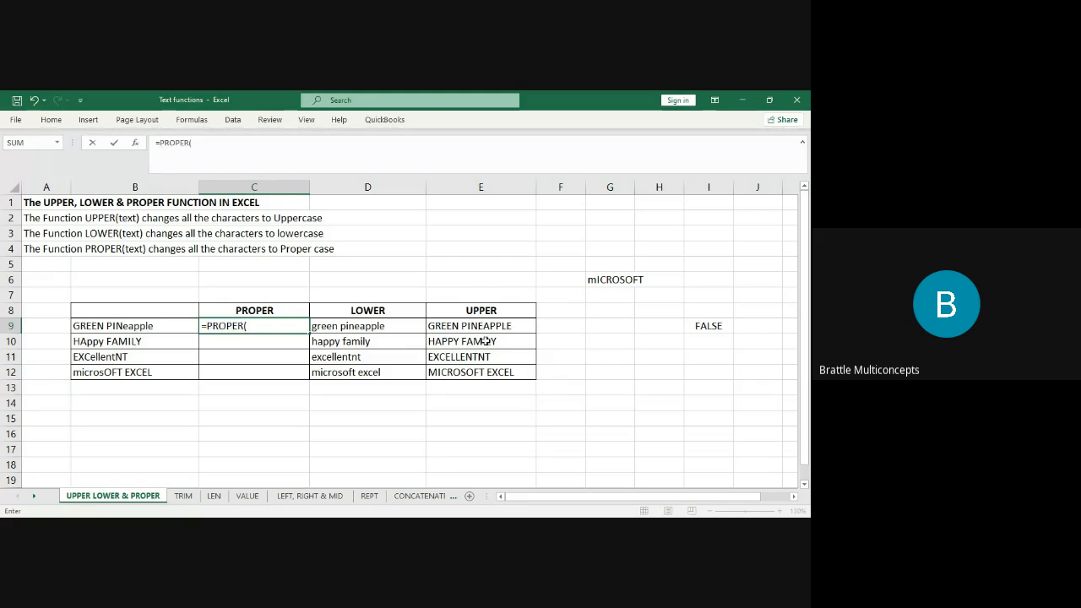
{"action": "left_click", "coordinate": [146, 325]}
{"action": "type", "text": ")"}
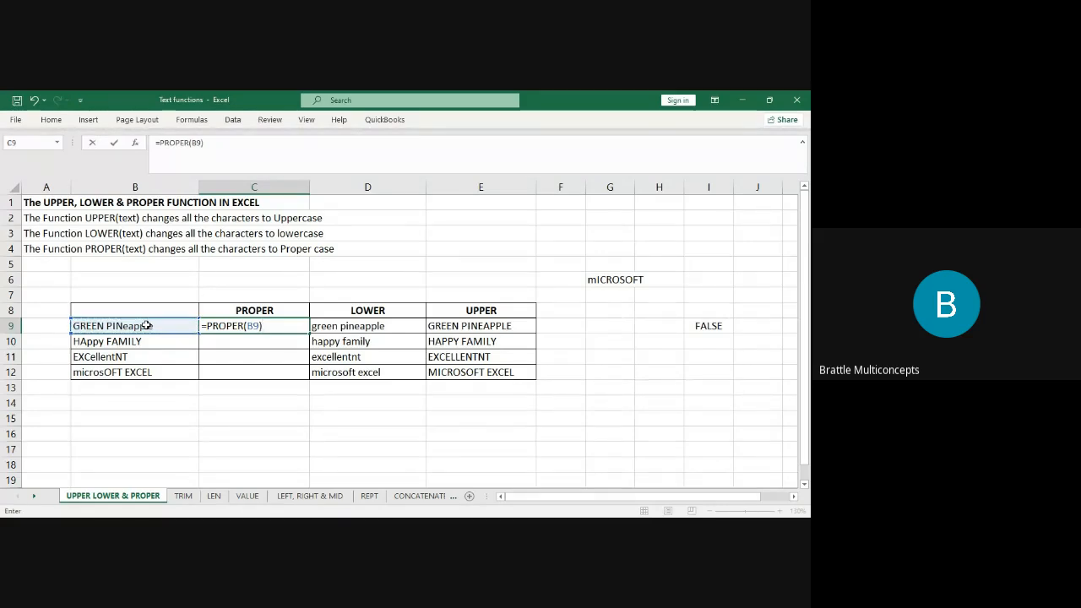
{"action": "key", "text": "Return"}
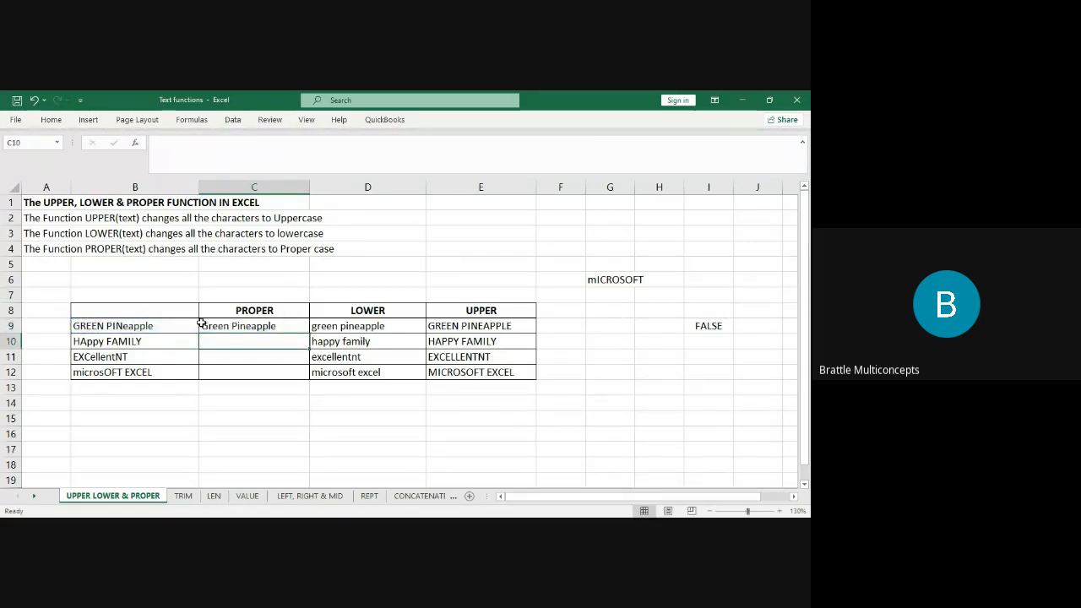
{"action": "left_click", "coordinate": [241, 326]}
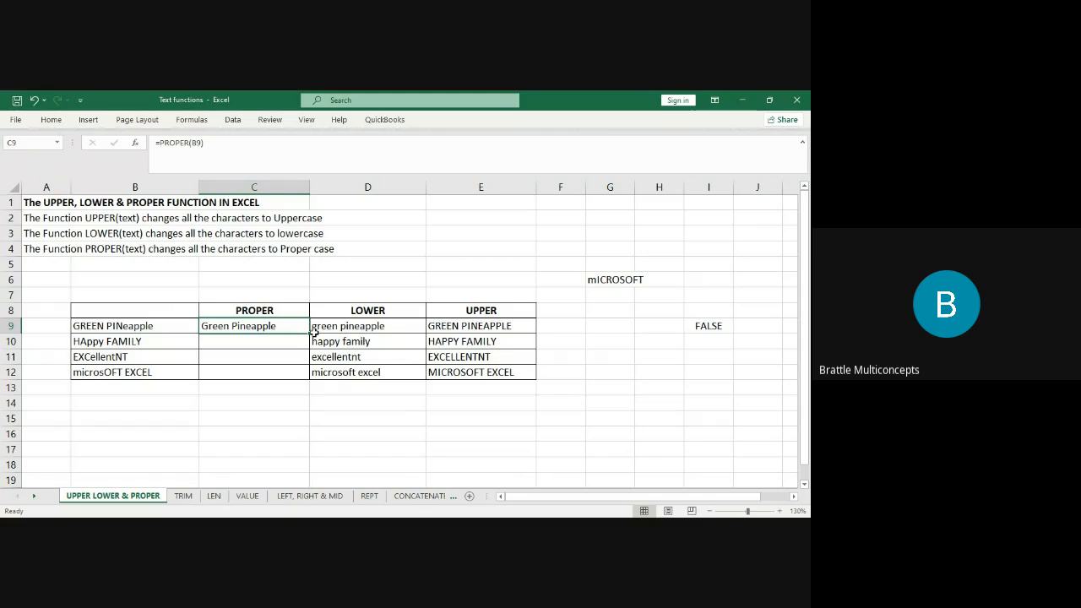
{"action": "double_click", "coordinate": [309, 335]}
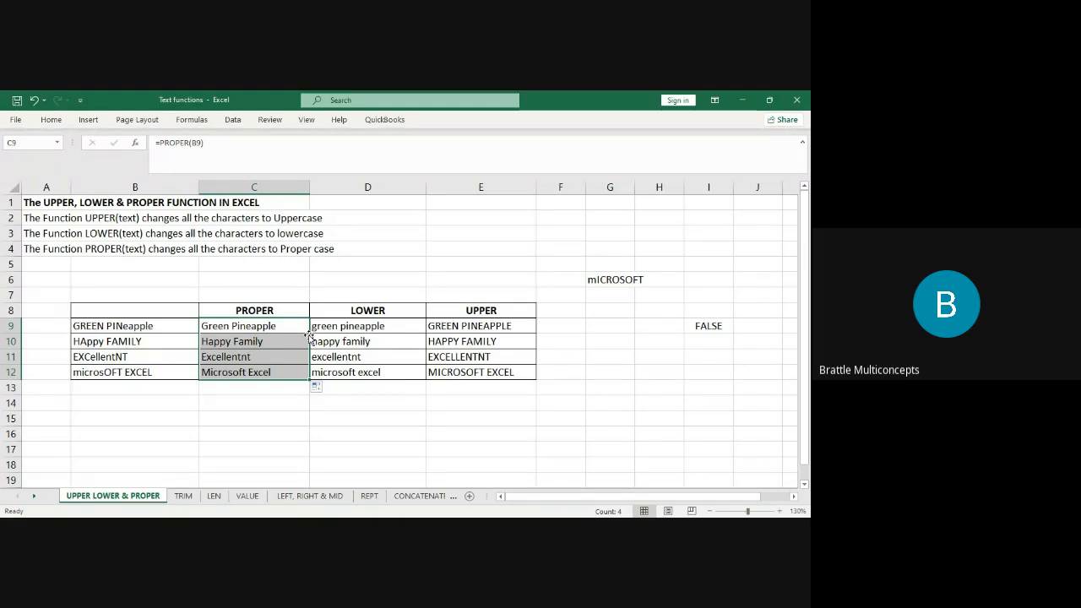
{"action": "left_click", "coordinate": [263, 347]}
{"action": "left_click", "coordinate": [259, 328]}
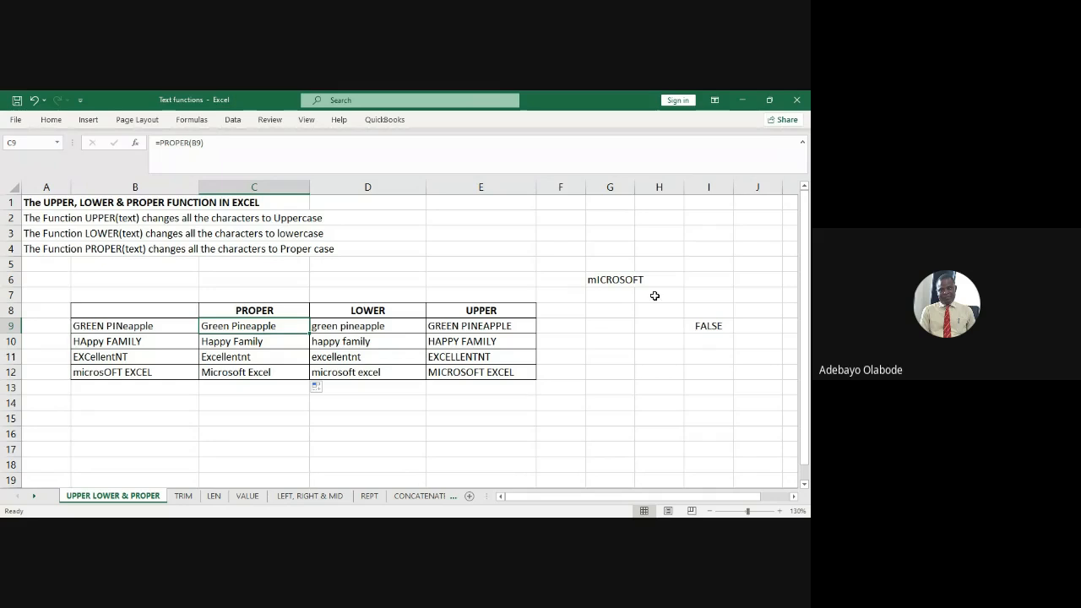
{"action": "left_click", "coordinate": [618, 336]}
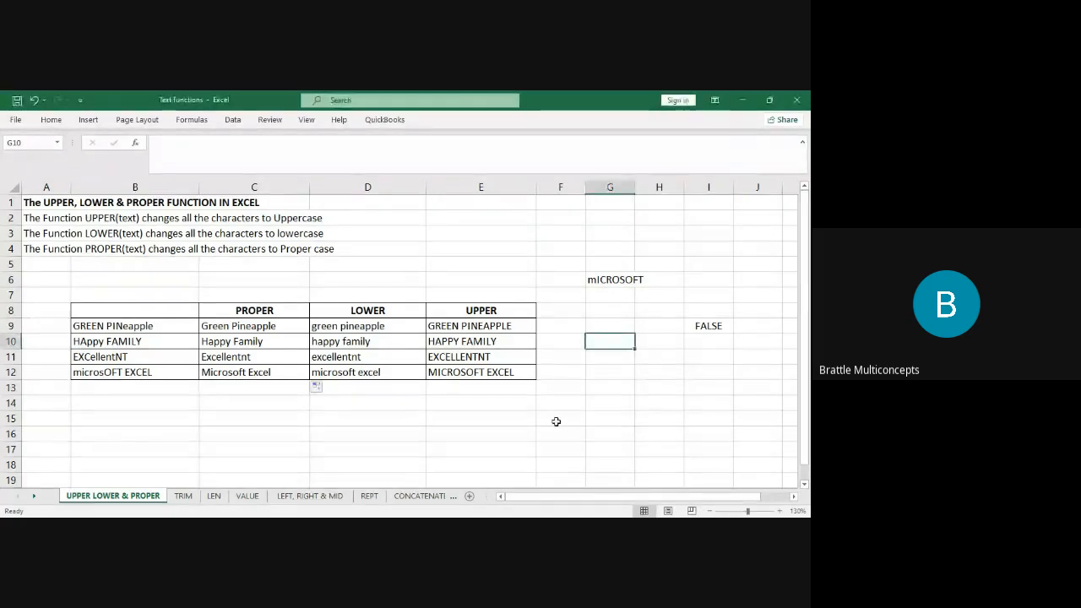
Clear range G5:J11, removing mICROSOFT and the FALSE comparison result.
{"action": "left_click", "coordinate": [477, 357]}
{"action": "left_click_drag", "start_coordinate": [589, 263], "coordinate": [739, 352]}
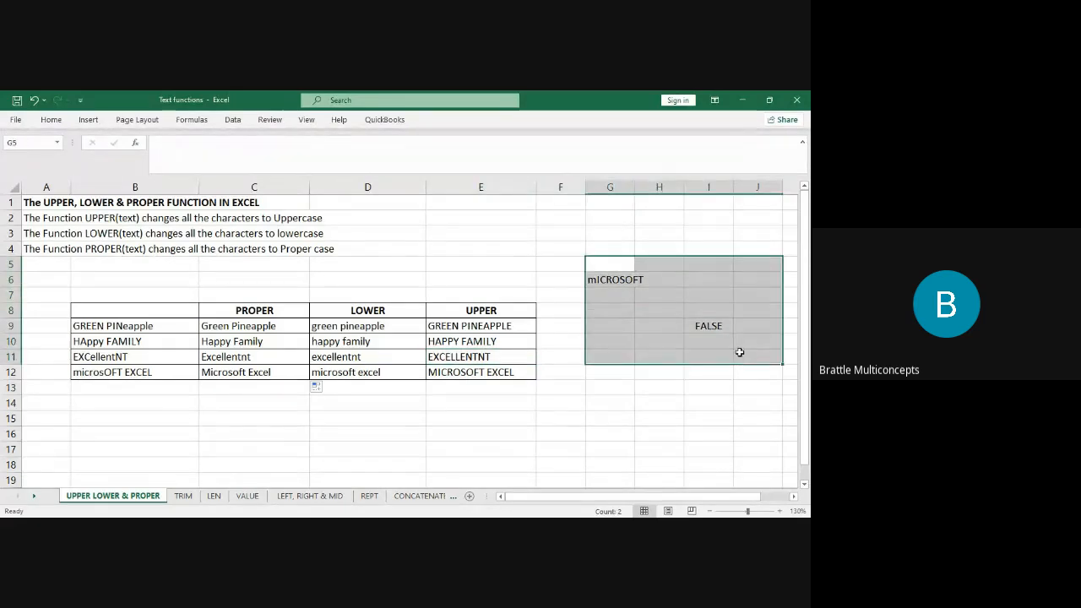
{"action": "key", "text": "Delete"}
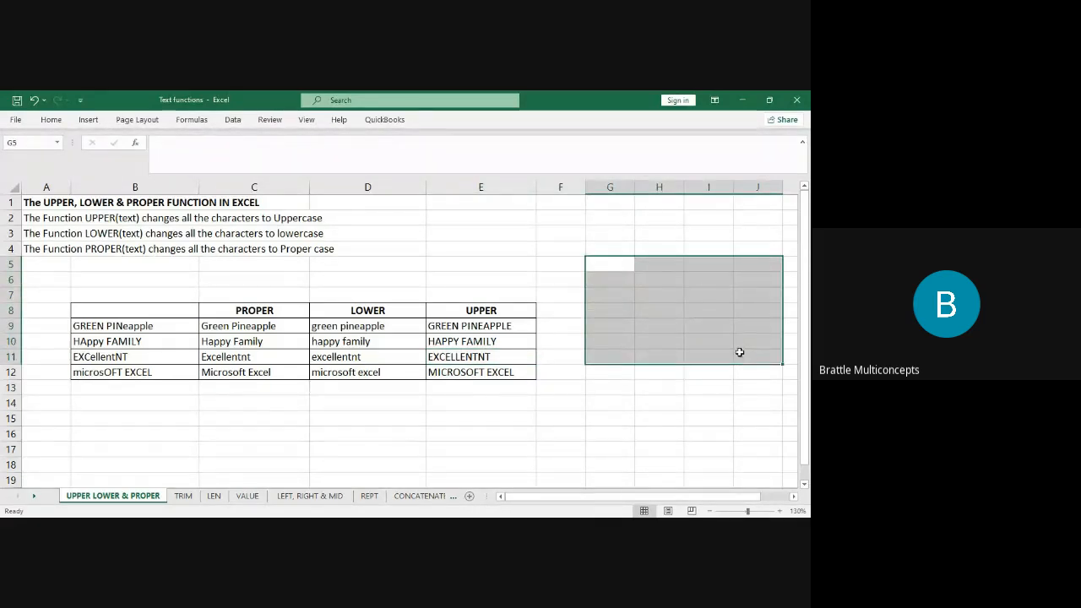
{"action": "left_click", "coordinate": [659, 326]}
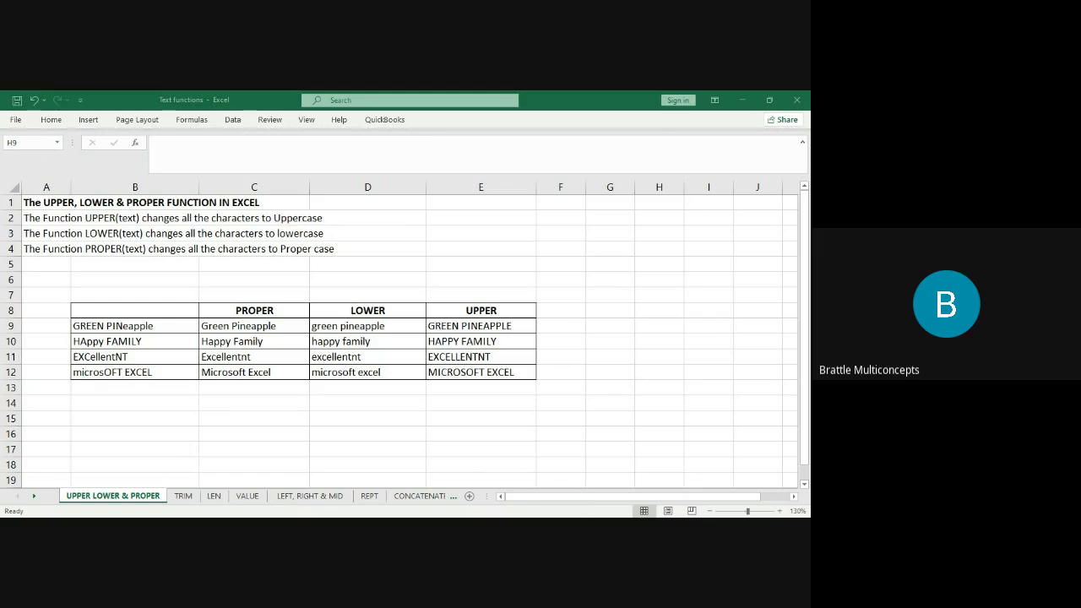
Select D13, show the Formulas ribbon, then move to the TRIM sheet.
{"action": "left_click", "coordinate": [395, 387]}
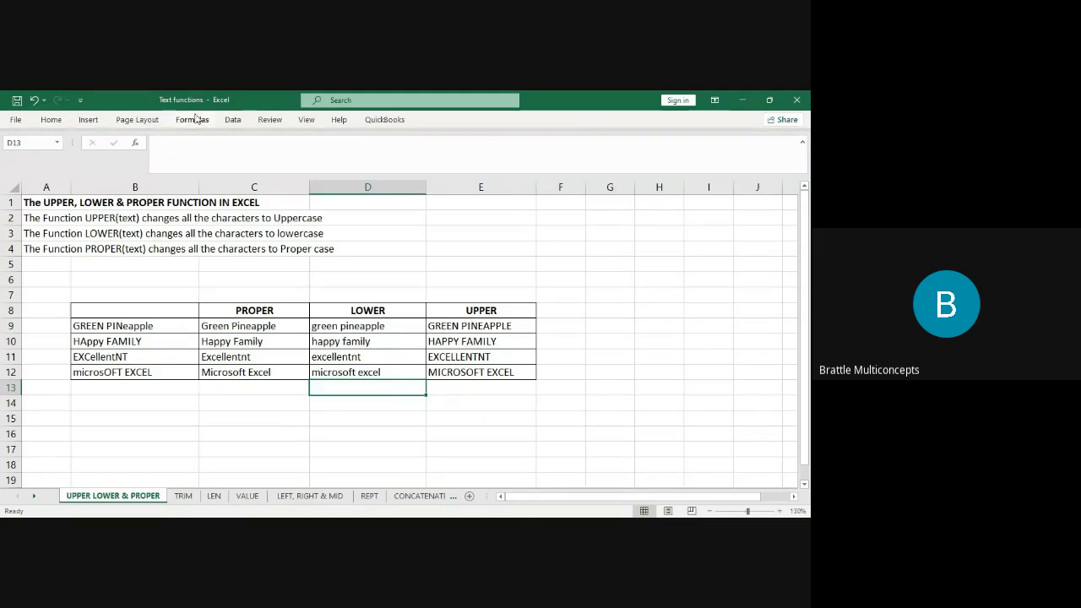
{"action": "left_click", "coordinate": [196, 122]}
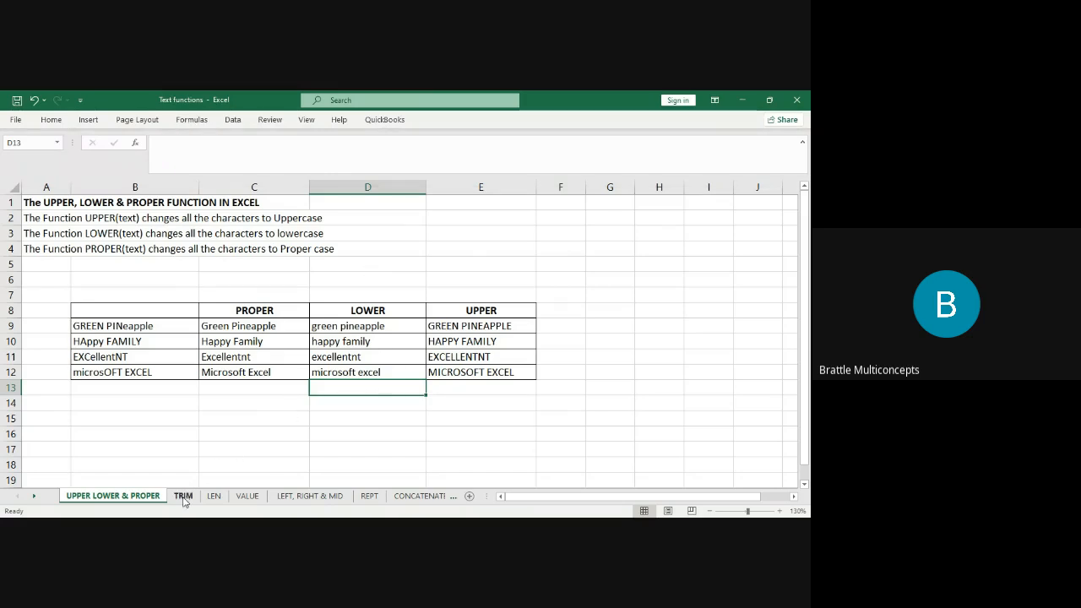
{"action": "left_click", "coordinate": [183, 498]}
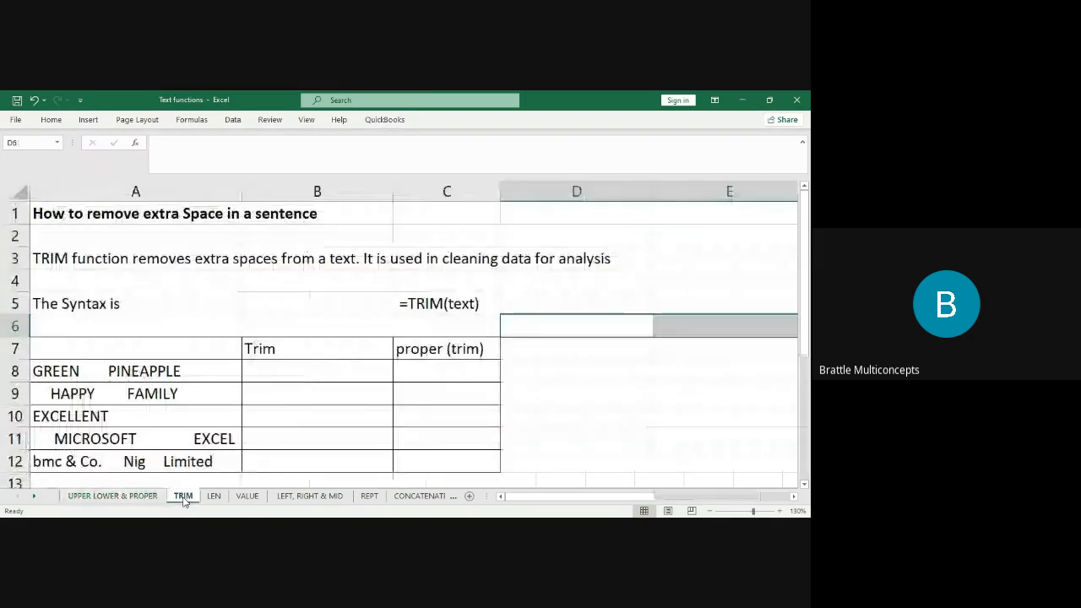
{"action": "left_click", "coordinate": [269, 382]}
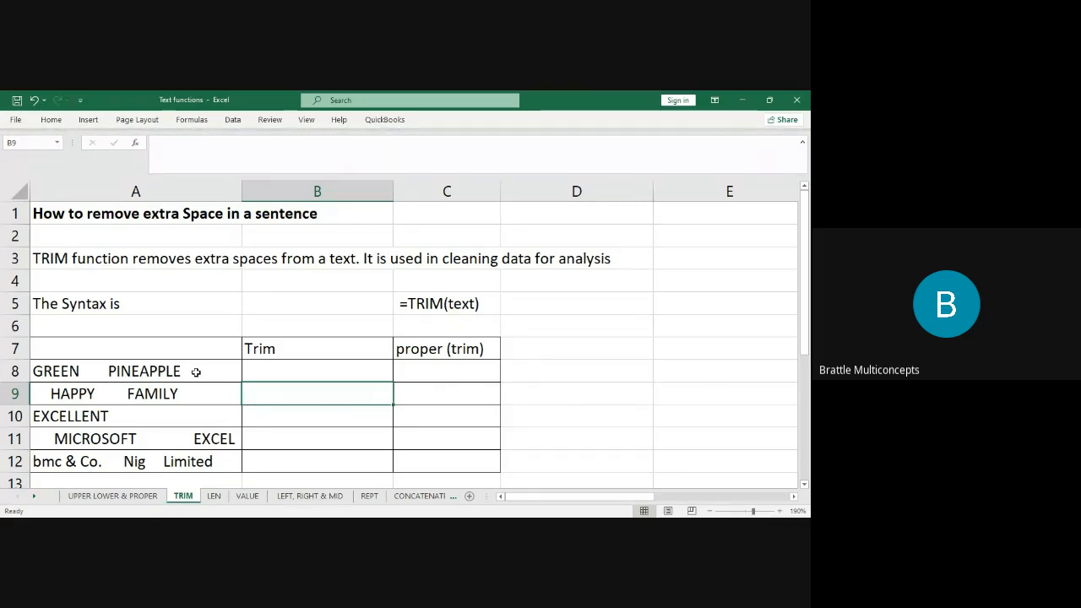
{"action": "left_click", "coordinate": [615, 371]}
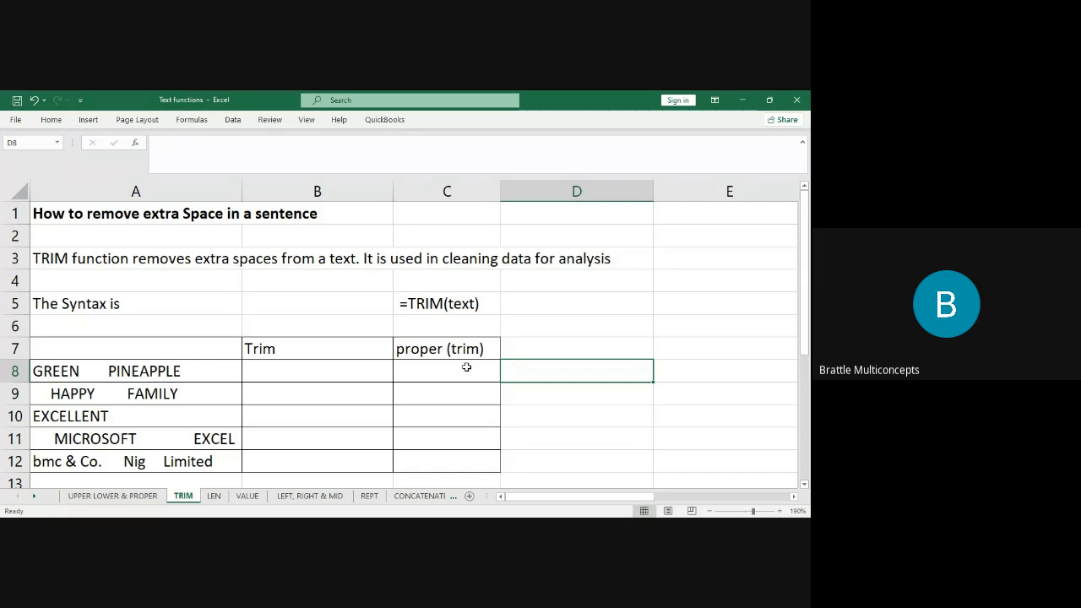
{"action": "left_click", "coordinate": [133, 367]}
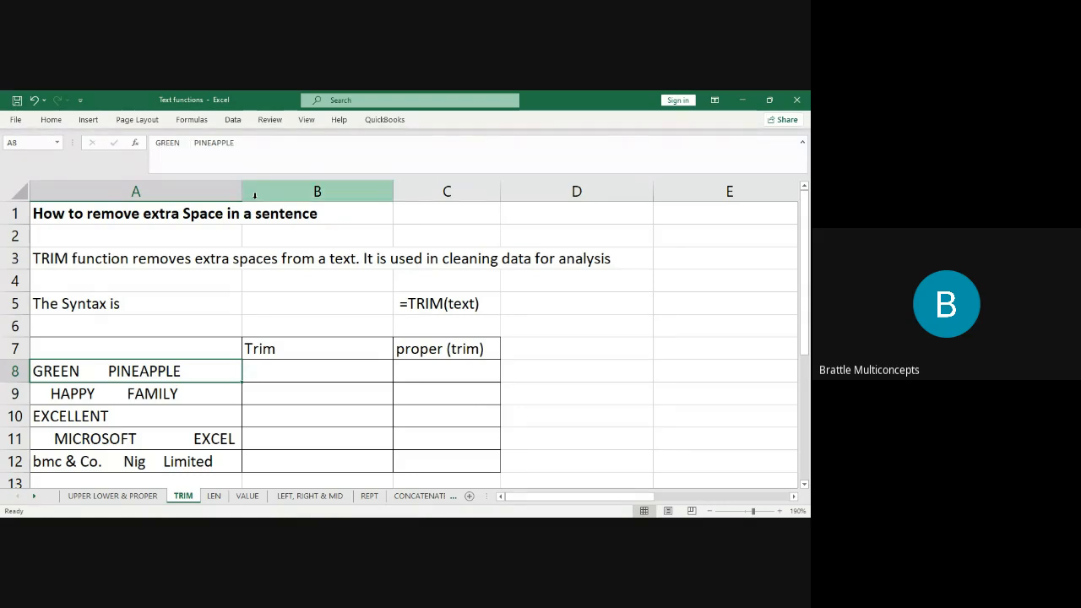
{"action": "left_click", "coordinate": [367, 374]}
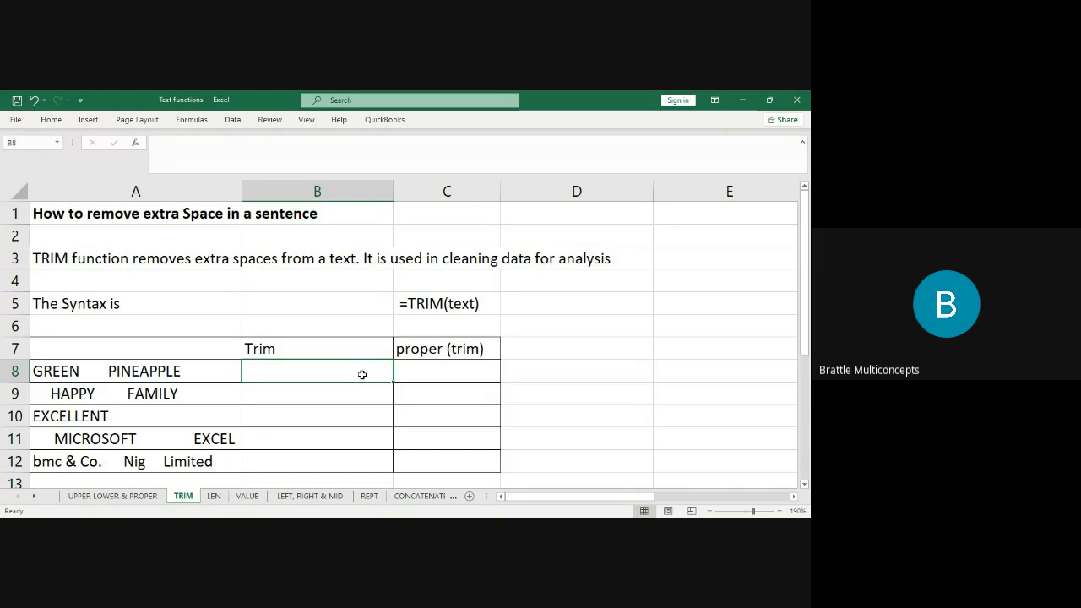
{"action": "left_click", "coordinate": [200, 373]}
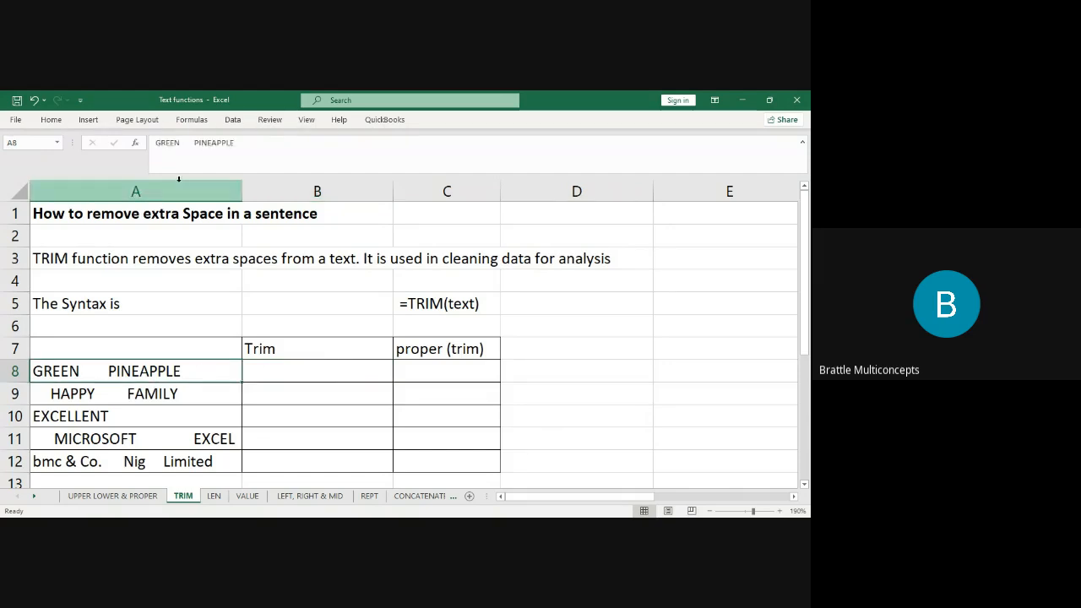
{"action": "left_click", "coordinate": [194, 140]}
{"action": "key", "text": "BackSpace"}
{"action": "key", "text": "BackSpace"}
{"action": "key", "text": "BackSpace"}
{"action": "key", "text": "BackSpace"}
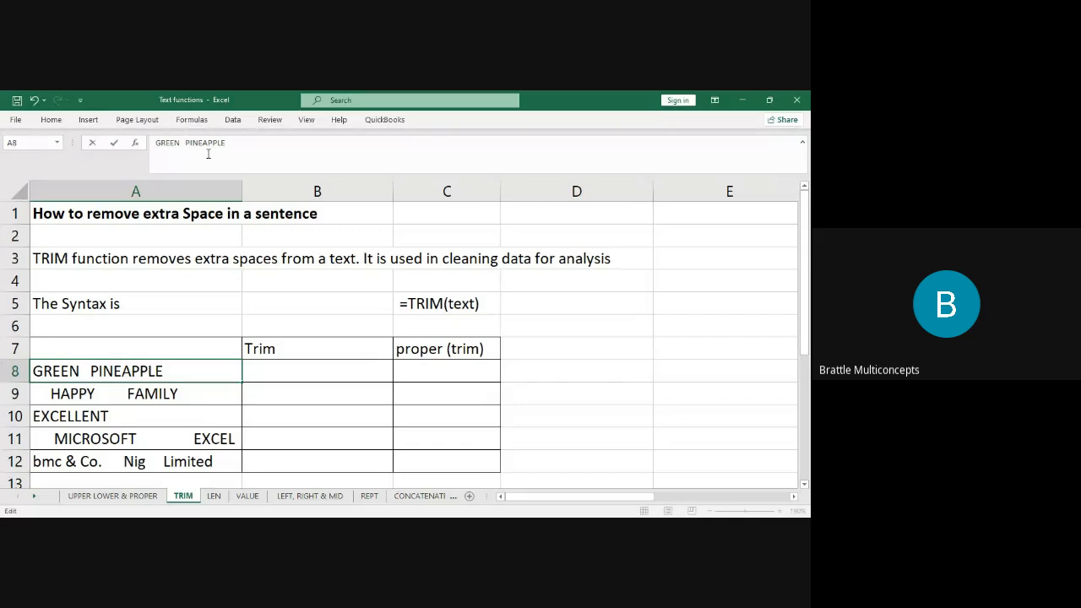
{"action": "key", "text": "Return"}
{"action": "key", "text": "ctrl+z"}
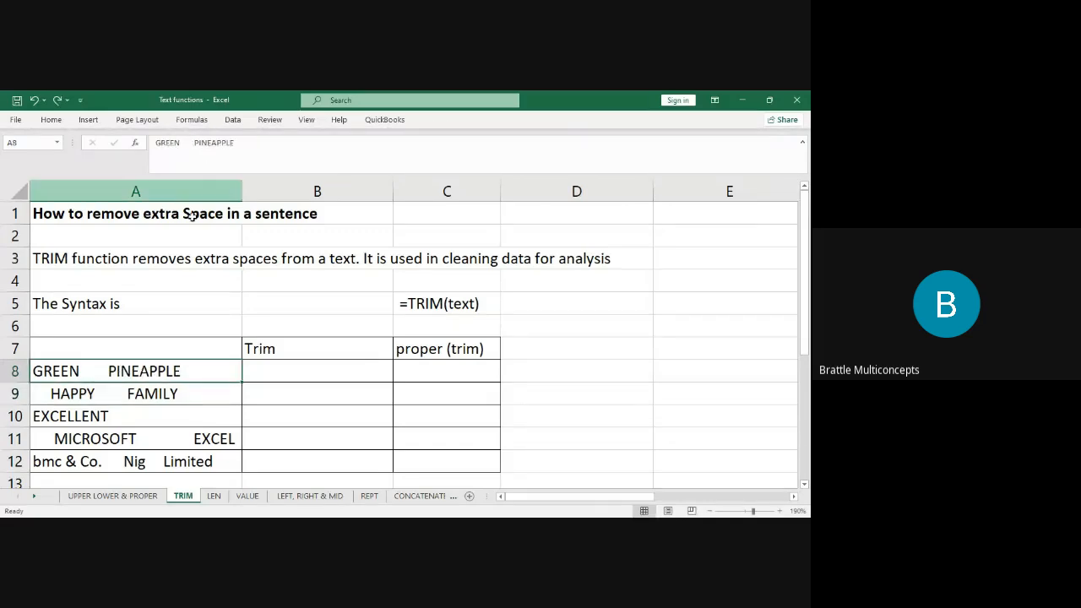
{"action": "left_click", "coordinate": [172, 394]}
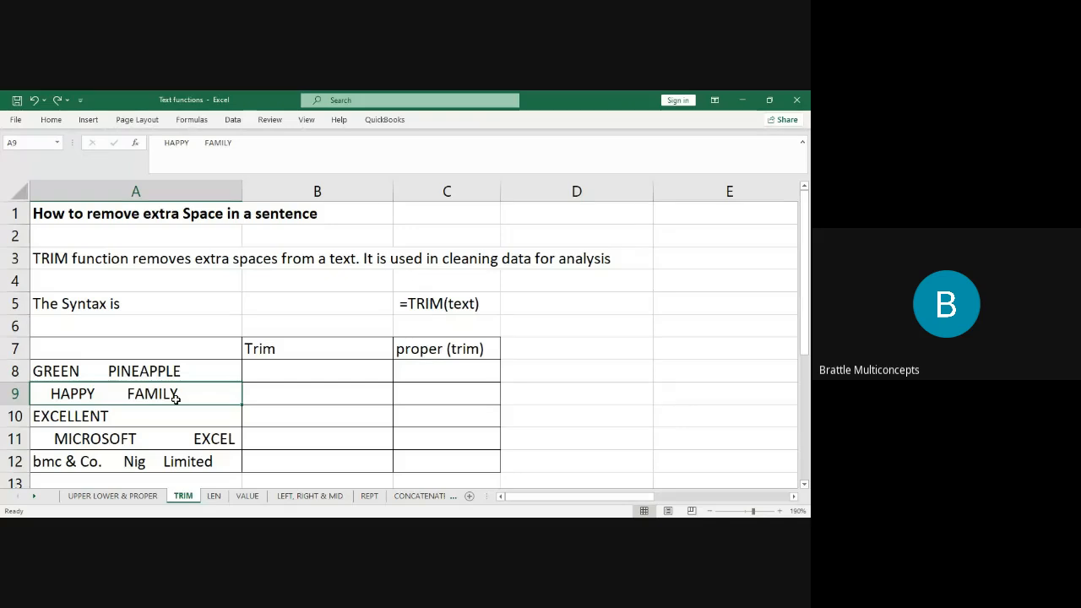
Enter =TRIM(A8) in B8.
{"action": "left_click", "coordinate": [330, 372]}
{"action": "type", "text": "=trim"}
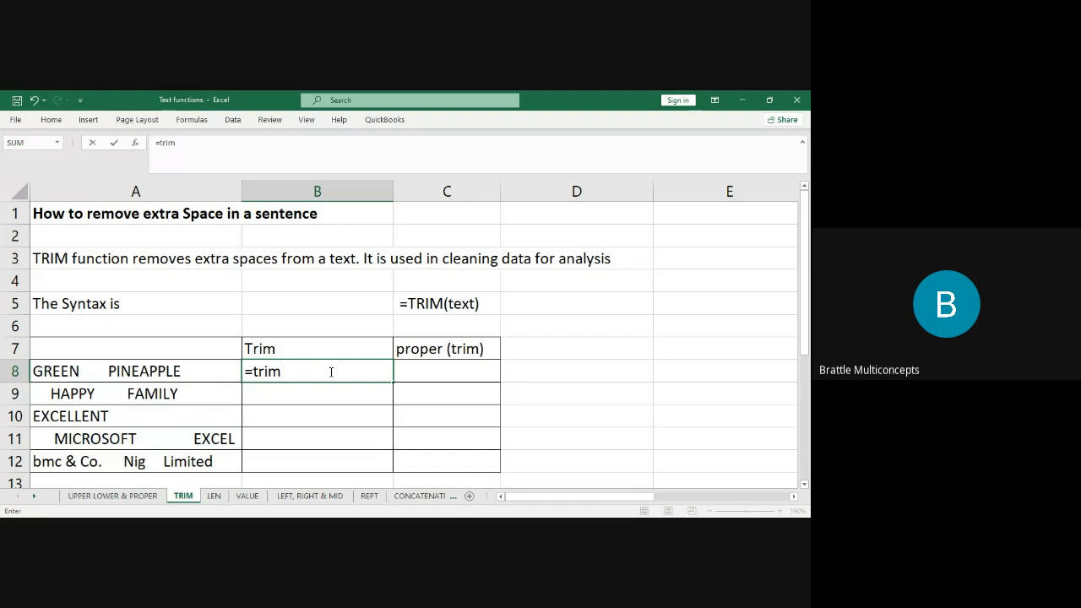
{"action": "key", "text": "Tab"}
{"action": "left_click", "coordinate": [210, 372]}
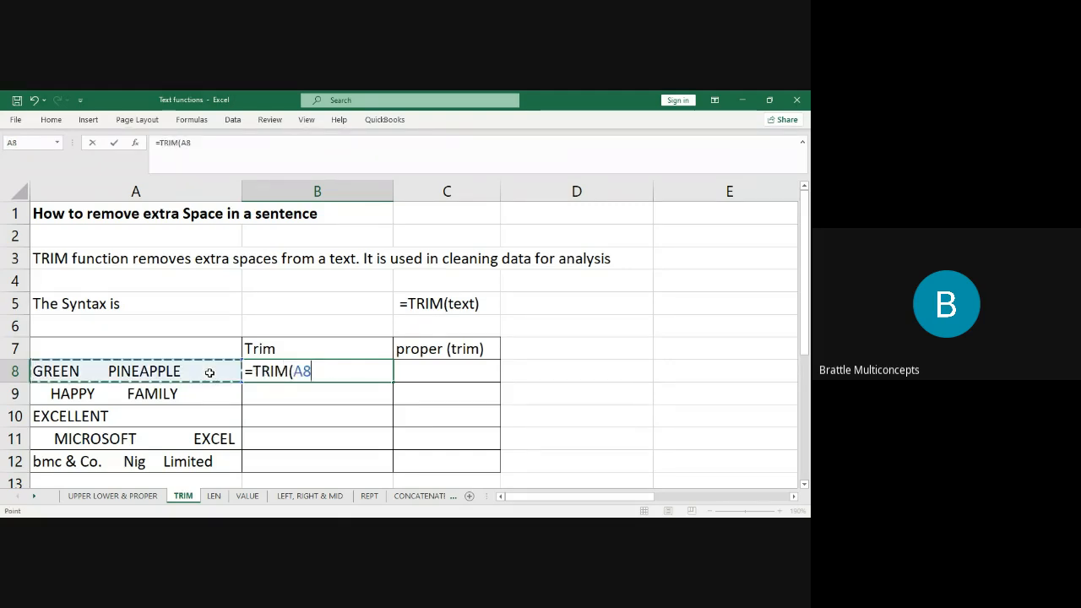
{"action": "type", "text": ")"}
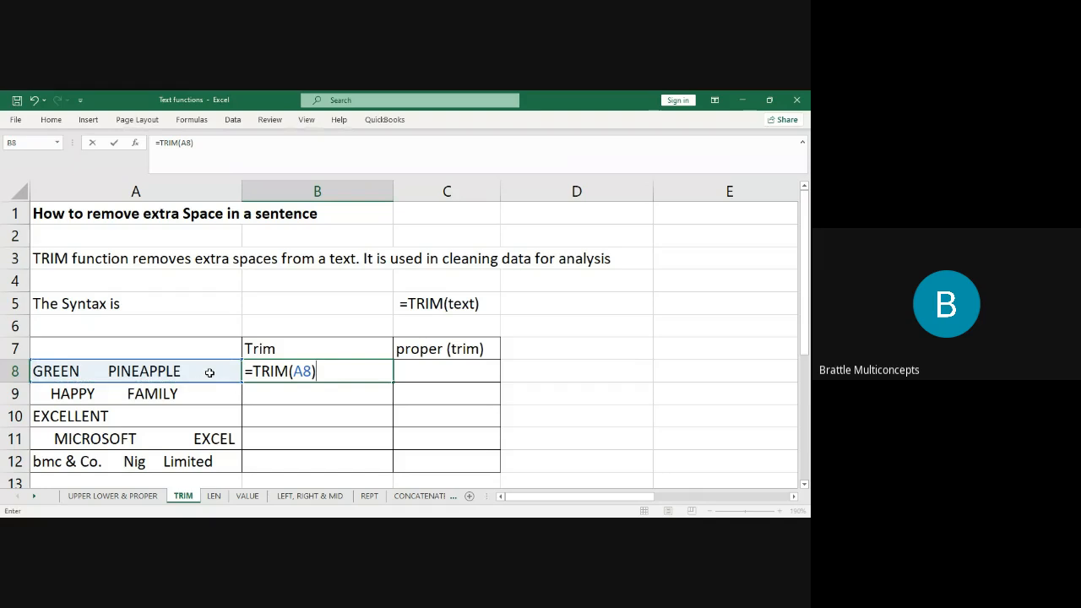
{"action": "key", "text": "Return"}
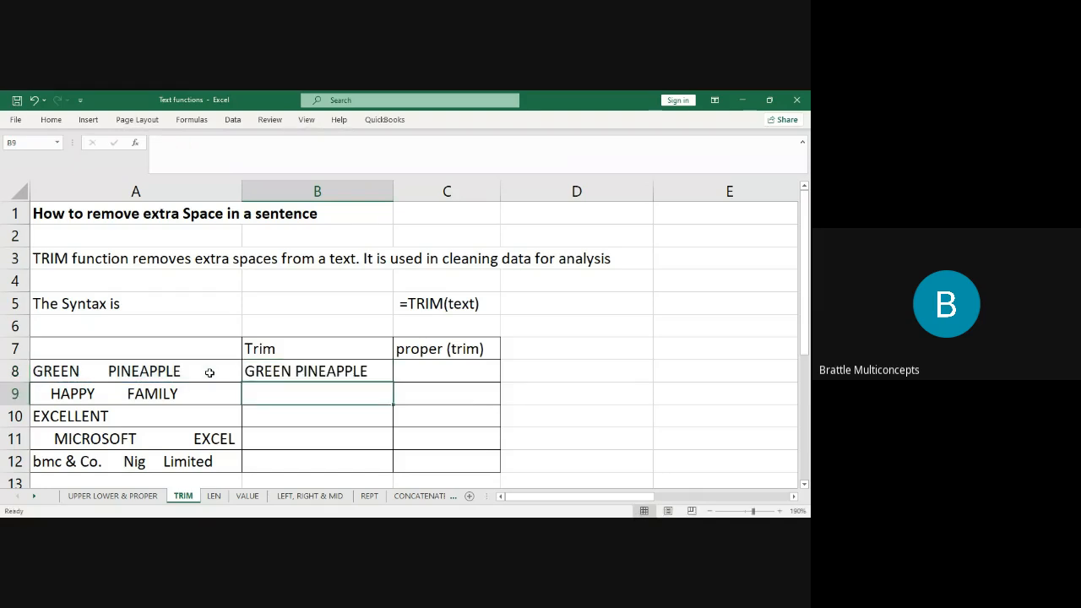
Enter =TRIM(A9) in B9 and fill the TRIM formulas down to B12.
{"action": "type", "text": "=trim("}
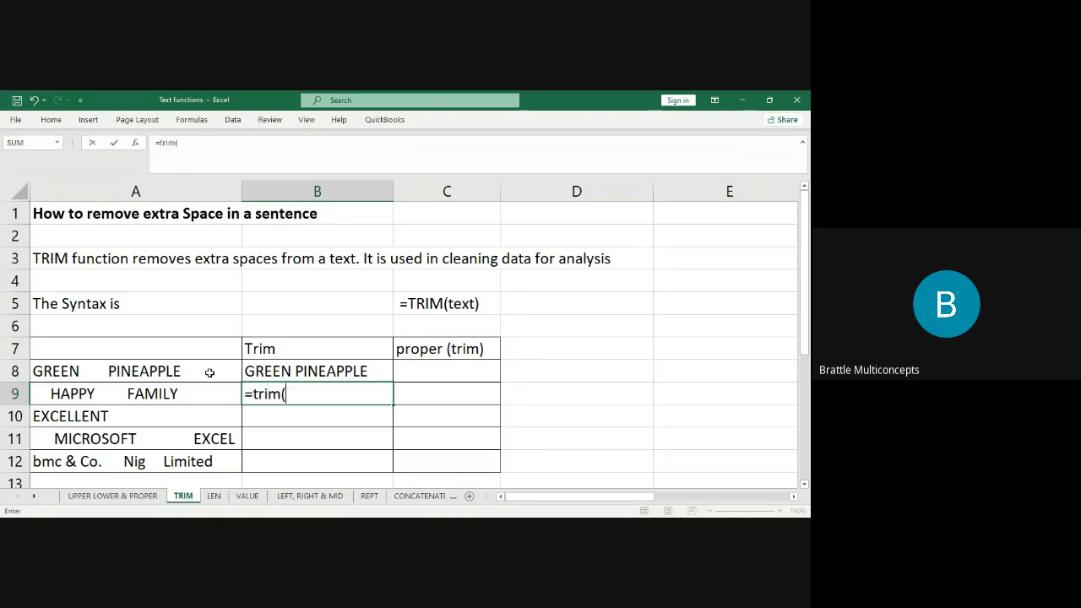
{"action": "key", "text": "Left"}
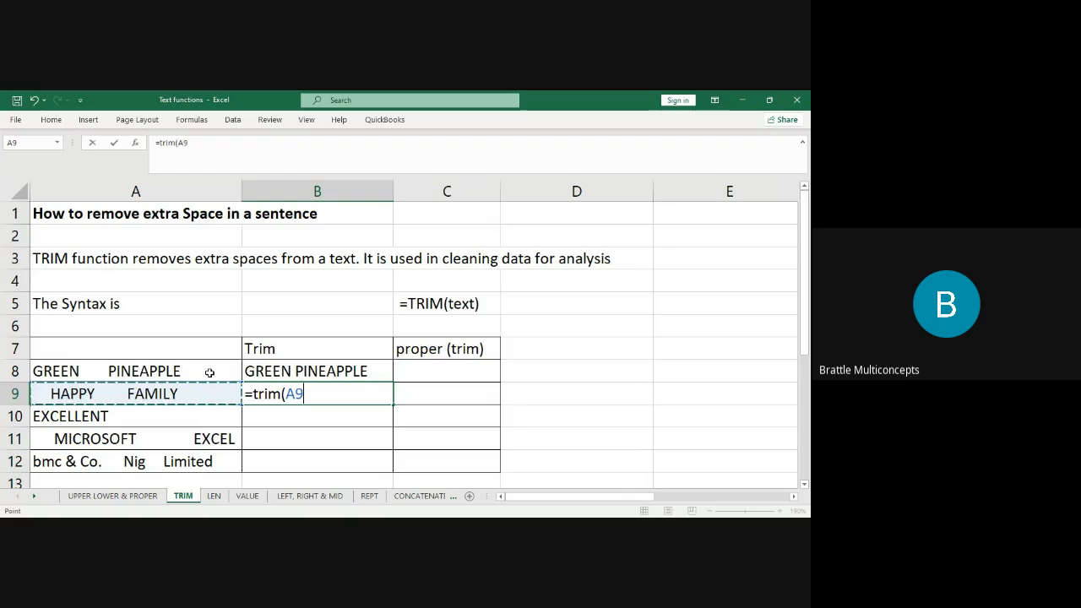
{"action": "type", "text": "_"}
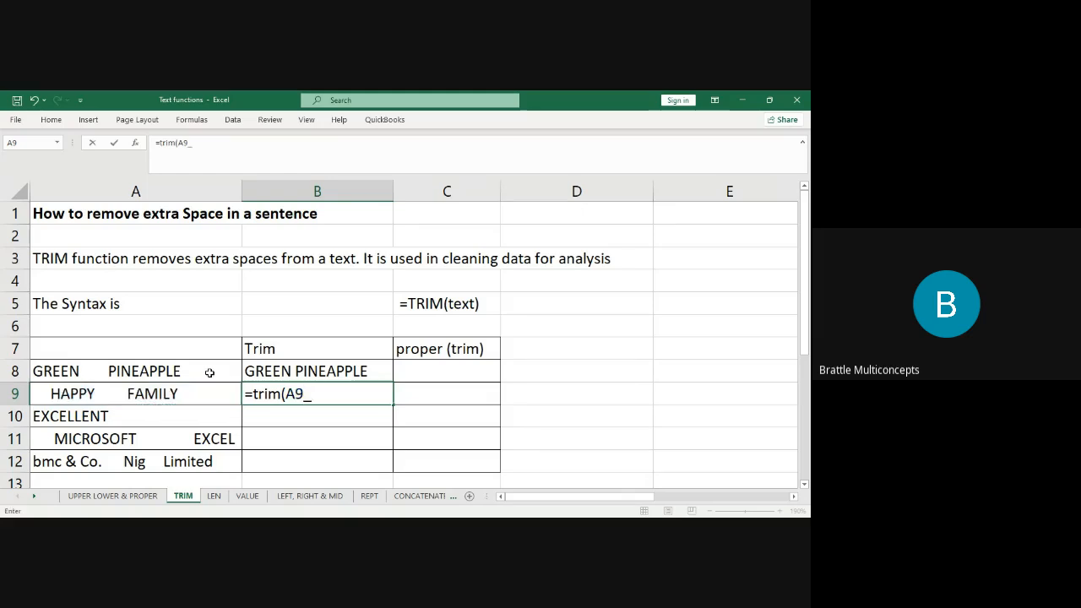
{"action": "key", "text": "BackSpace"}
{"action": "type", "text": ")"}
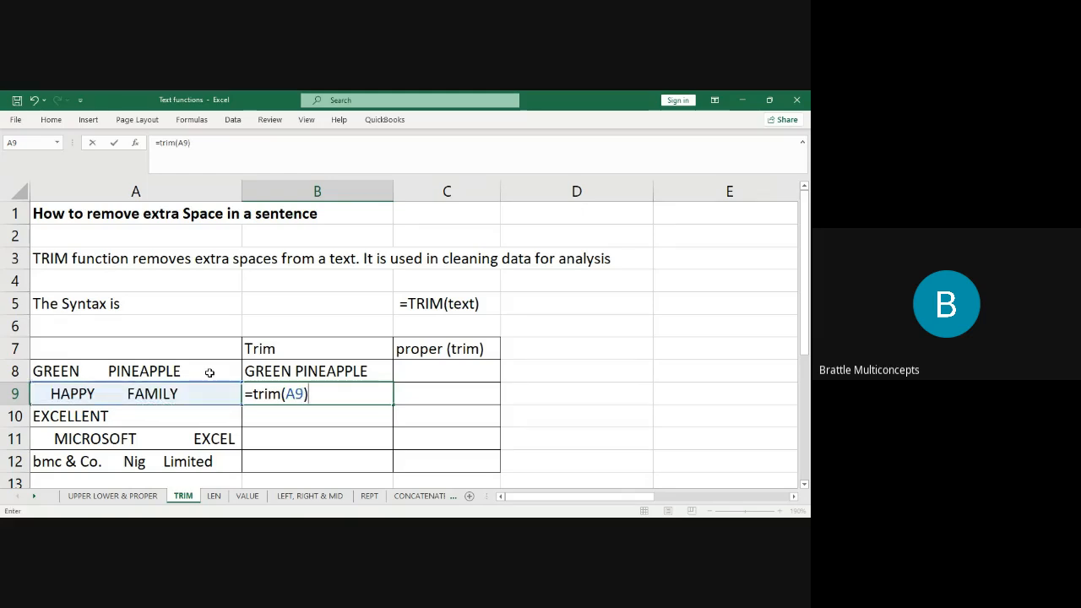
{"action": "key", "text": "Return"}
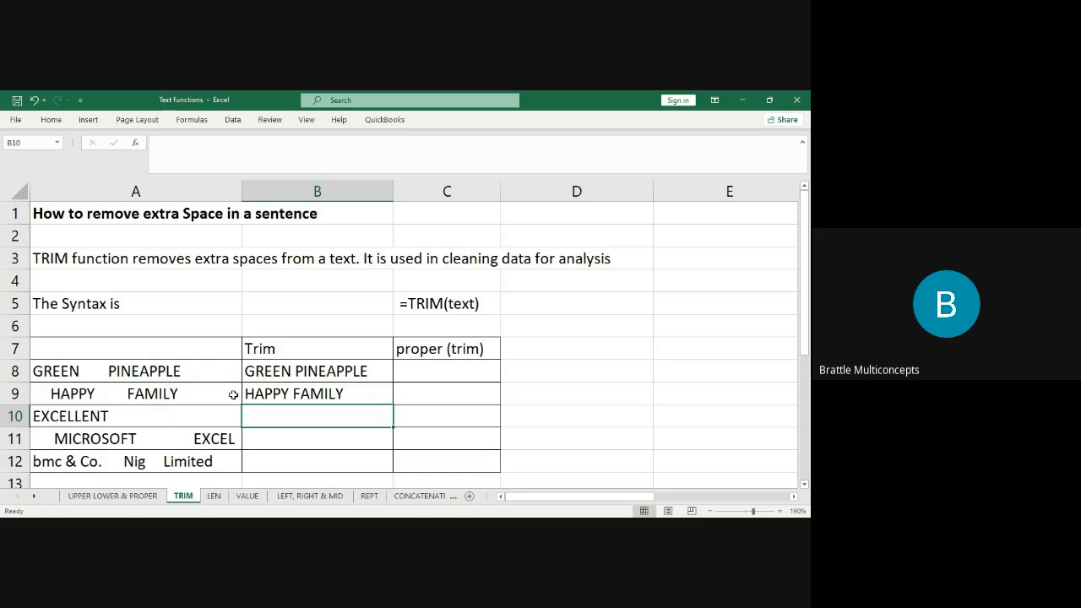
{"action": "left_click", "coordinate": [348, 377]}
{"action": "left_click_drag", "start_coordinate": [389, 378], "coordinate": [396, 415]}
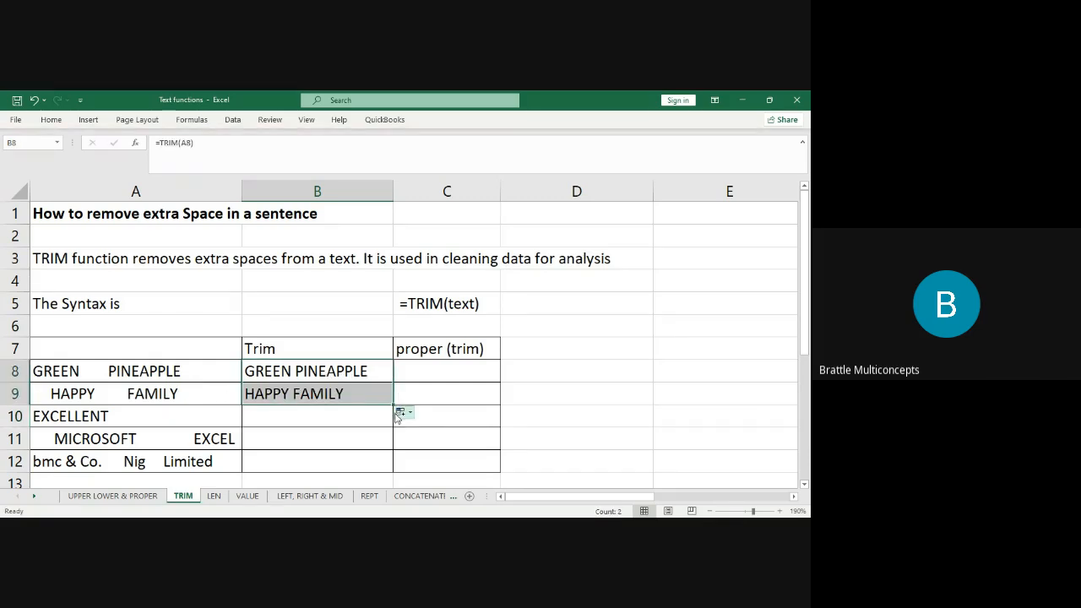
{"action": "double_click", "coordinate": [394, 405]}
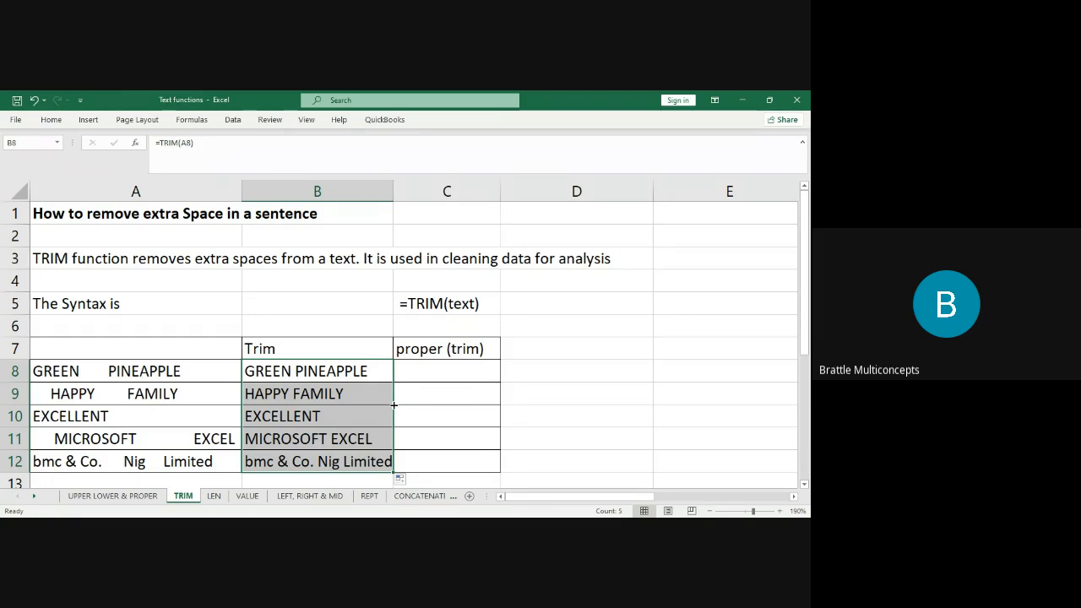
Enter =PROPER(B8) in C8 and fill it to C12, giving Green Pineapple through Bmc & Co. Nig Limited.
{"action": "left_click", "coordinate": [436, 374]}
{"action": "type", "text": "="}
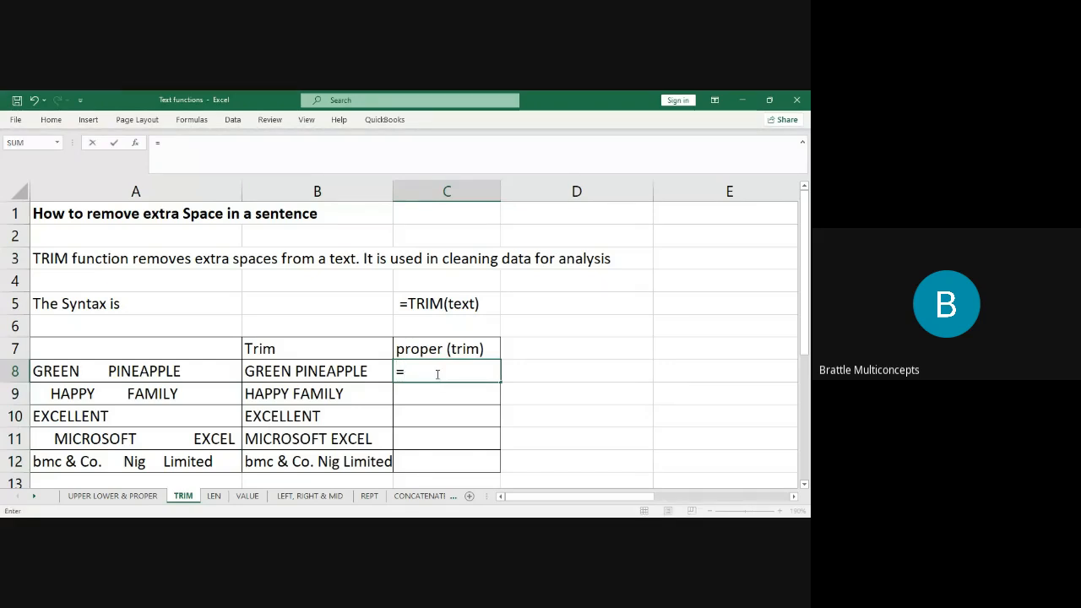
{"action": "type", "text": "Upp"}
{"action": "key", "text": "BackSpace"}
{"action": "key", "text": "BackSpace"}
{"action": "key", "text": "BackSpace"}
{"action": "type", "text": "Prope"}
{"action": "key", "text": "Tab"}
{"action": "left_click", "coordinate": [136, 369]}
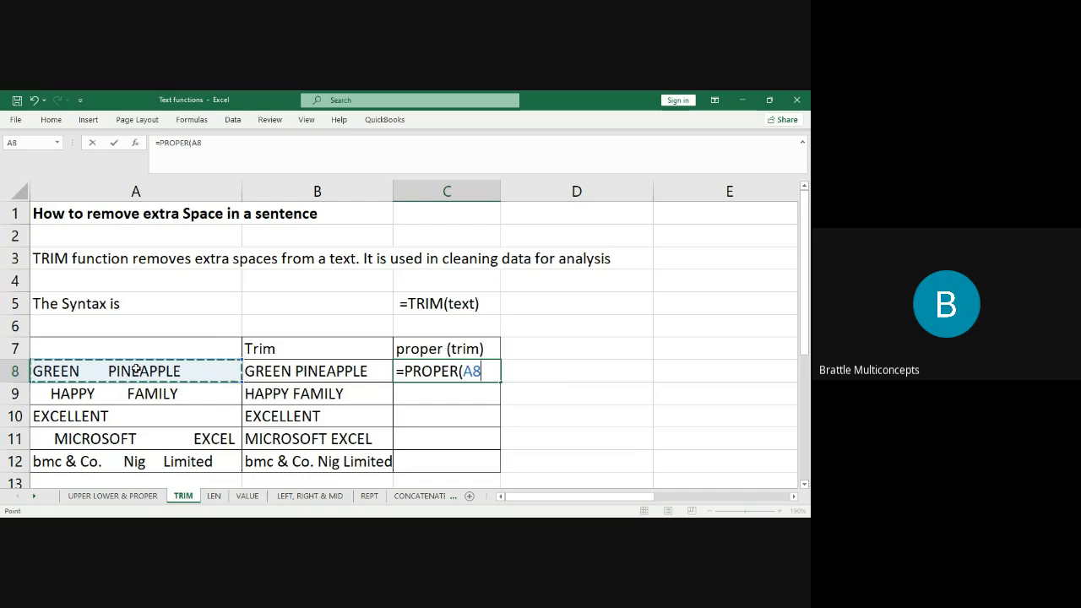
{"action": "type", "text": ")"}
{"action": "key", "text": "BackSpace"}
{"action": "key", "text": "BackSpace"}
{"action": "key", "text": "BackSpace"}
{"action": "key", "text": "BackSpace"}
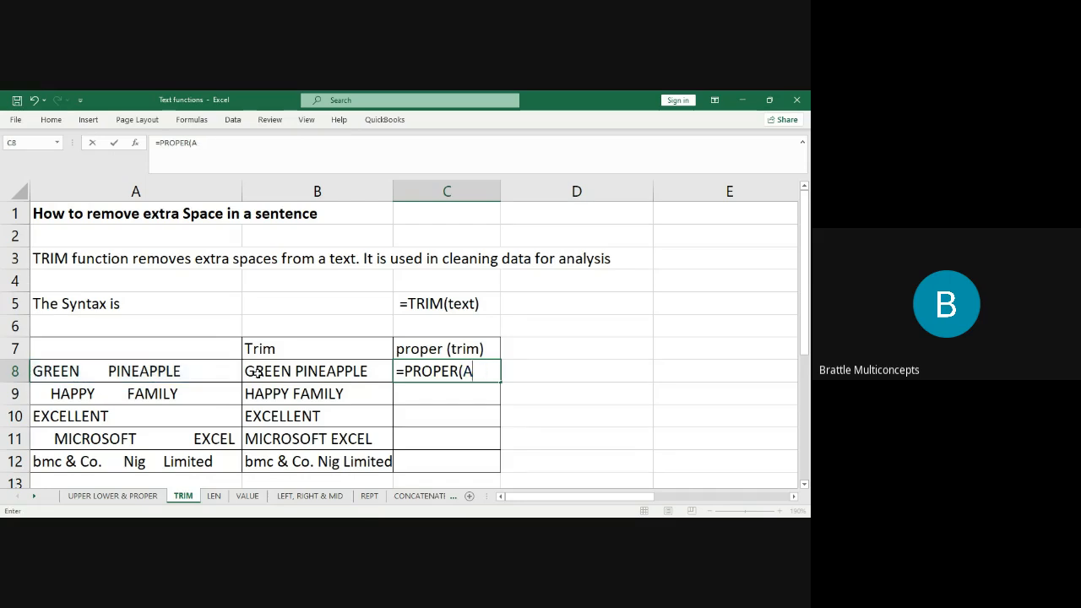
{"action": "type", "text": "("}
{"action": "left_click", "coordinate": [336, 374]}
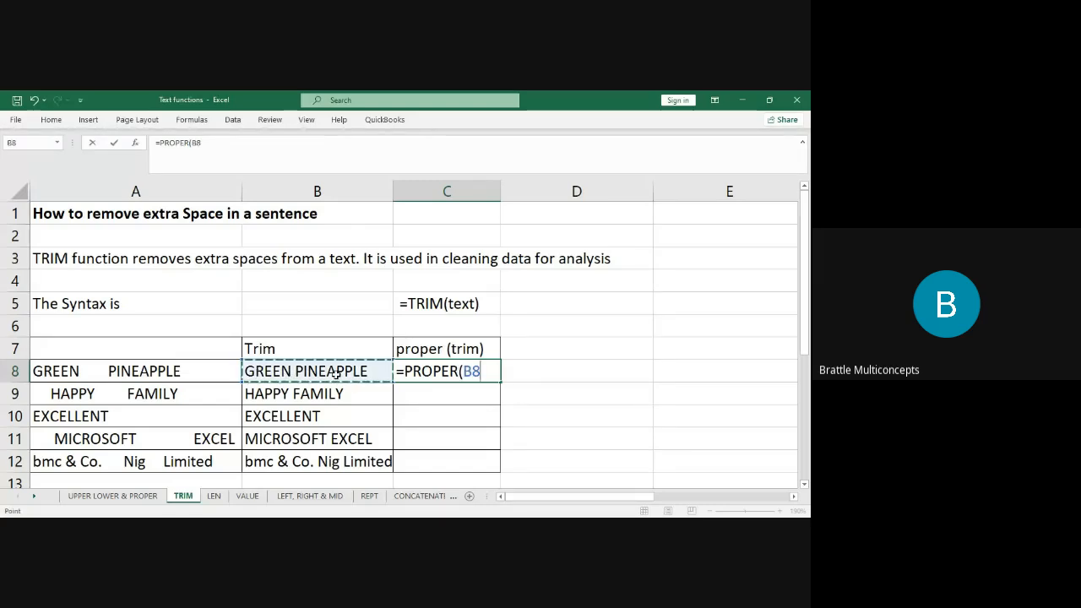
{"action": "type", "text": ")"}
{"action": "key", "text": "ctrl+Return"}
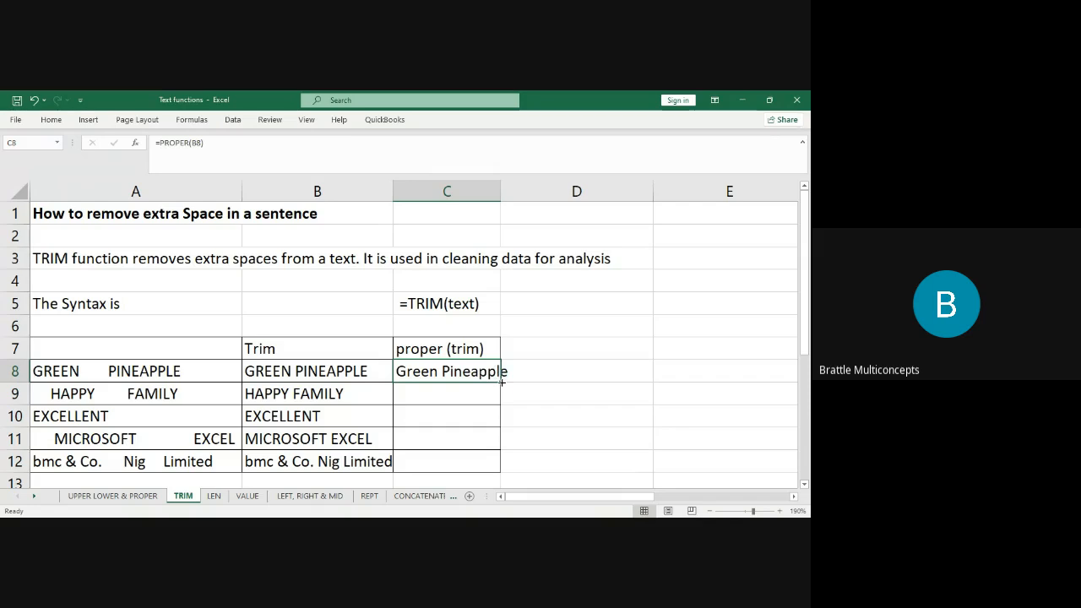
{"action": "double_click", "coordinate": [500, 382]}
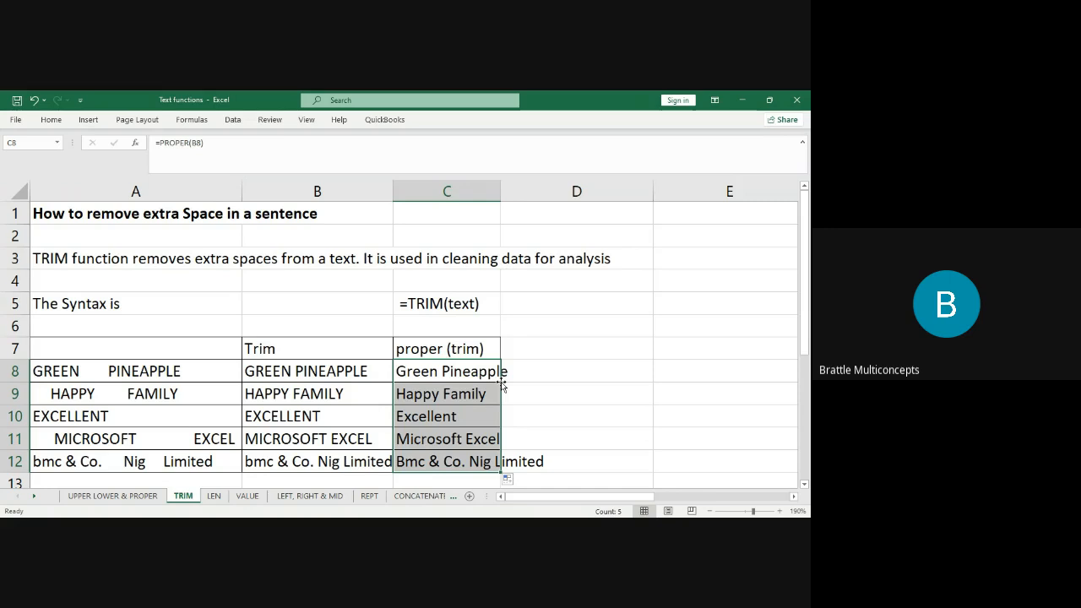
{"action": "left_click", "coordinate": [460, 369]}
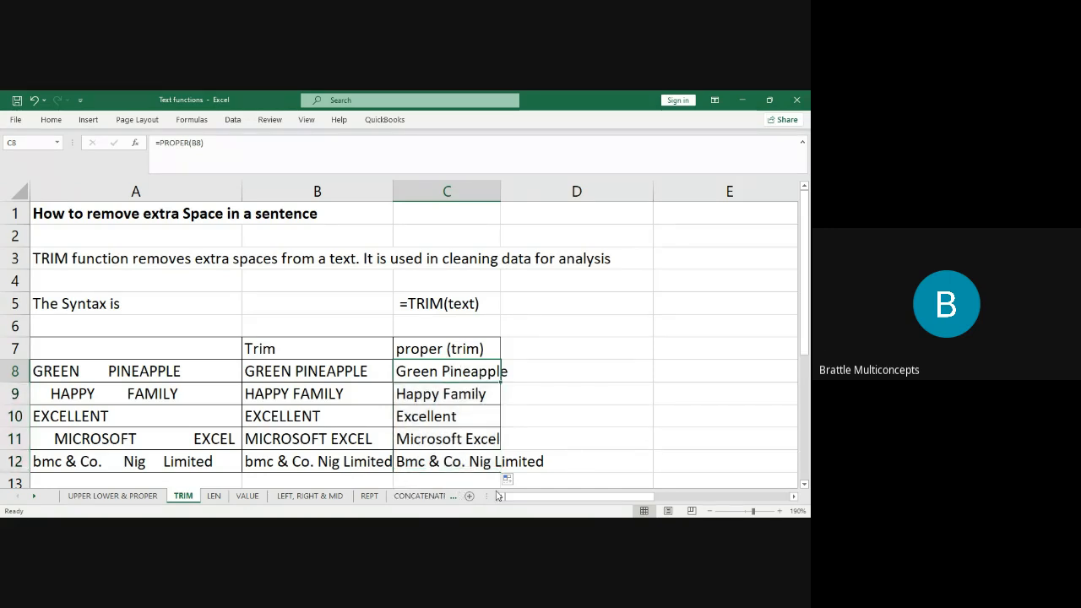
{"action": "left_click", "coordinate": [445, 417]}
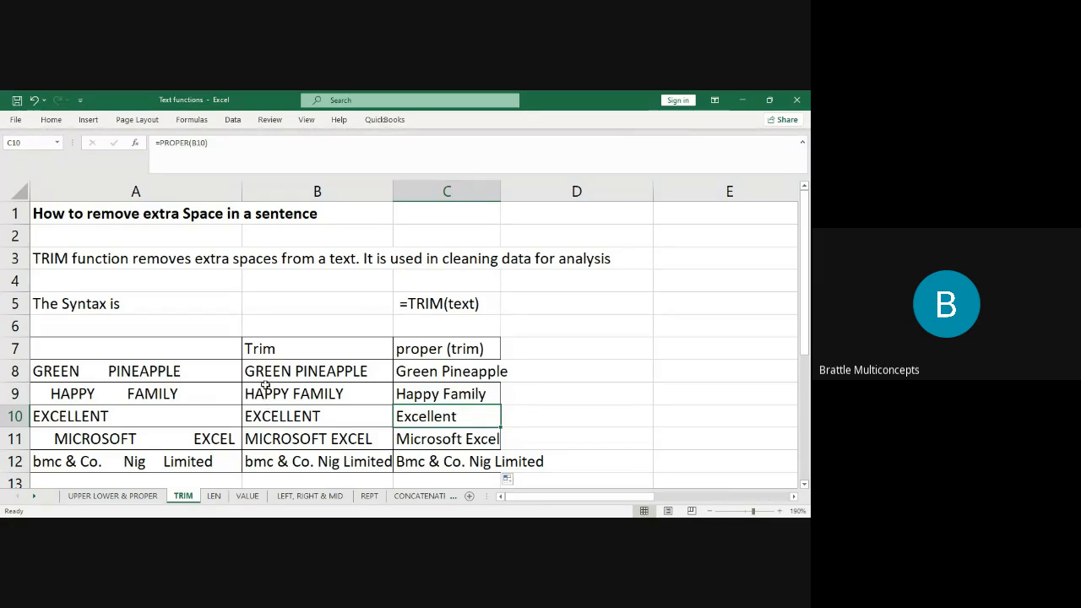
{"action": "left_click", "coordinate": [304, 374]}
{"action": "left_click", "coordinate": [488, 371]}
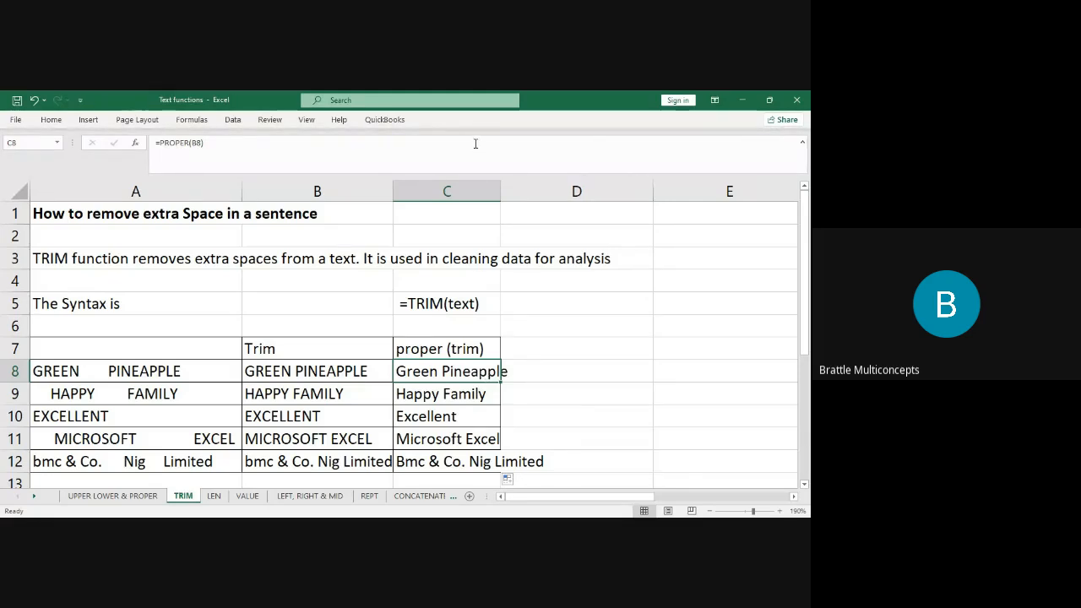
{"action": "left_click", "coordinate": [235, 126]}
{"action": "left_click", "coordinate": [372, 235]}
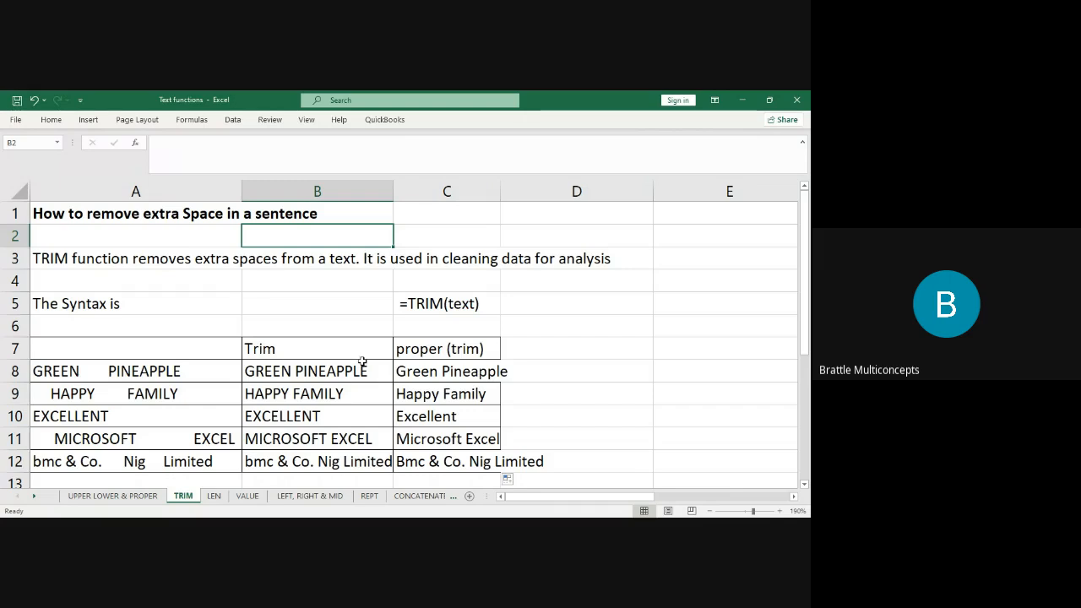
{"action": "left_click", "coordinate": [306, 366]}
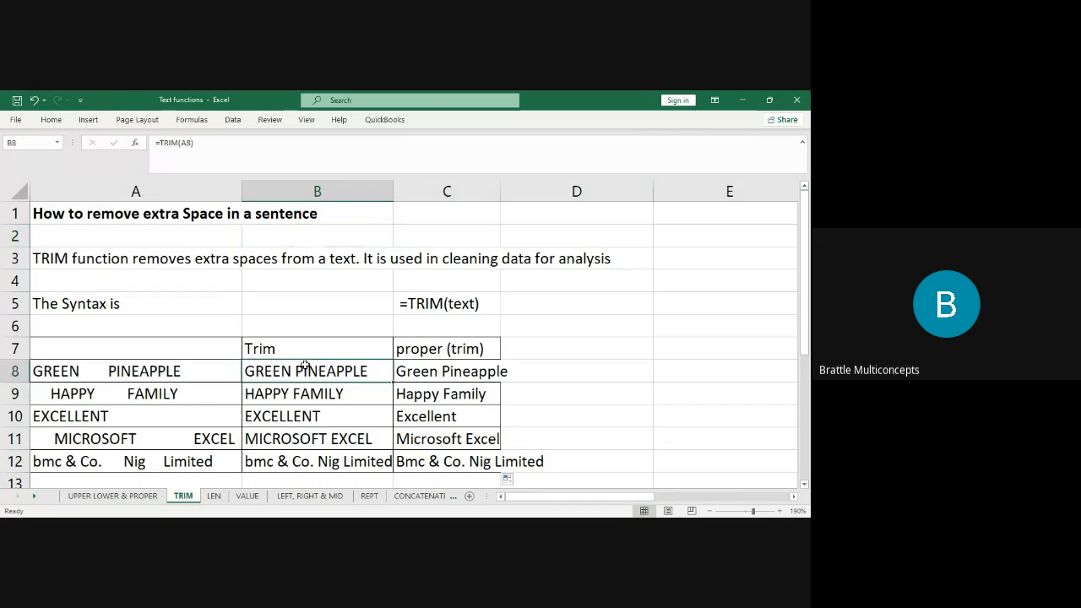
{"action": "left_click", "coordinate": [412, 343]}
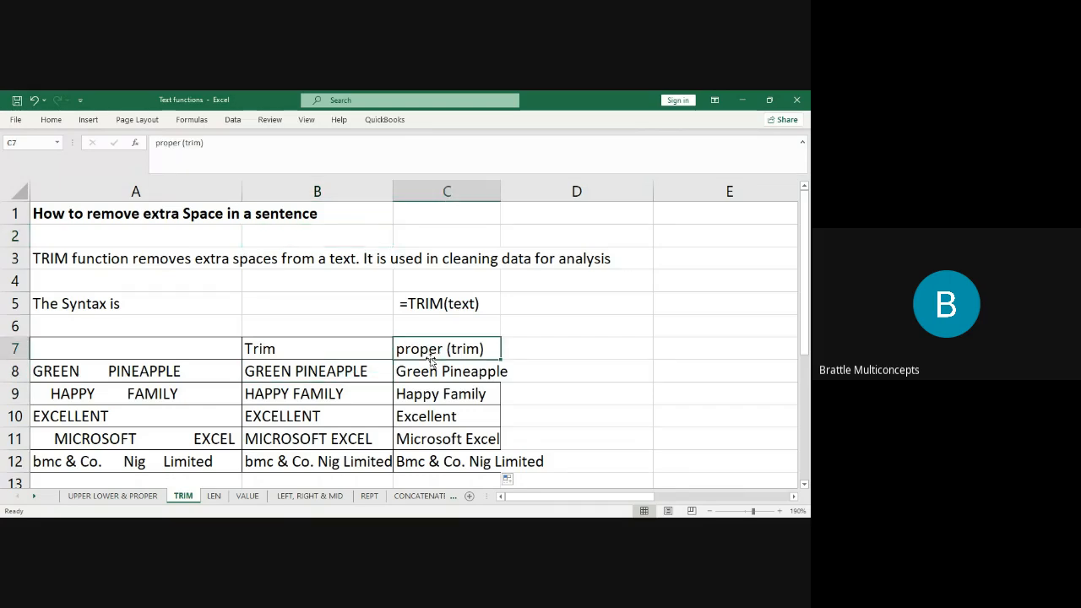
{"action": "key", "text": "Down"}
{"action": "key", "text": "Down"}
{"action": "key", "text": "Down"}
{"action": "key", "text": "Down"}
{"action": "key", "text": "Down"}
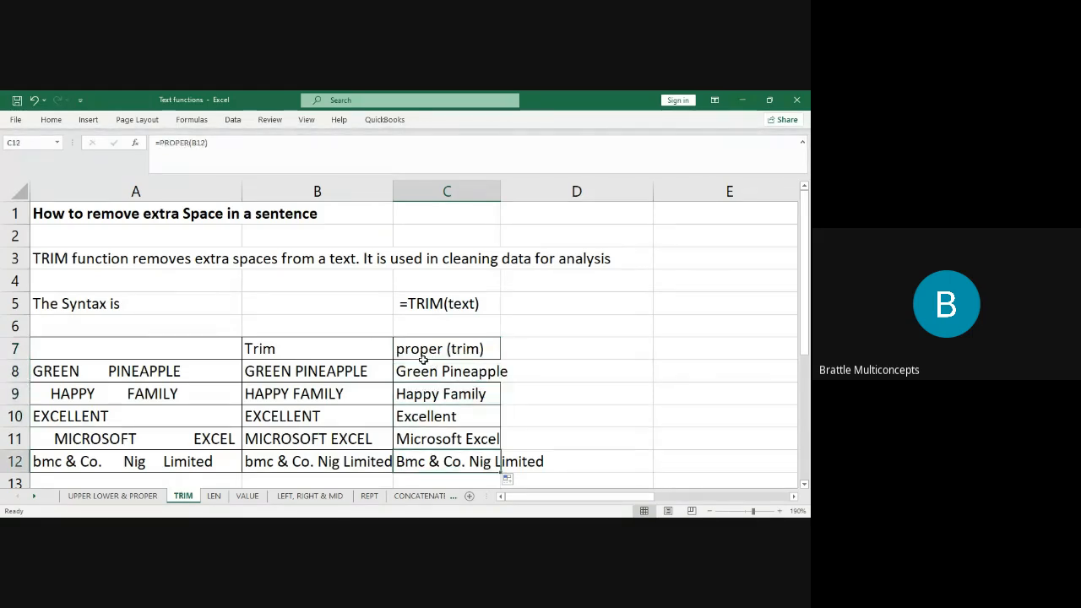
{"action": "left_click", "coordinate": [335, 379]}
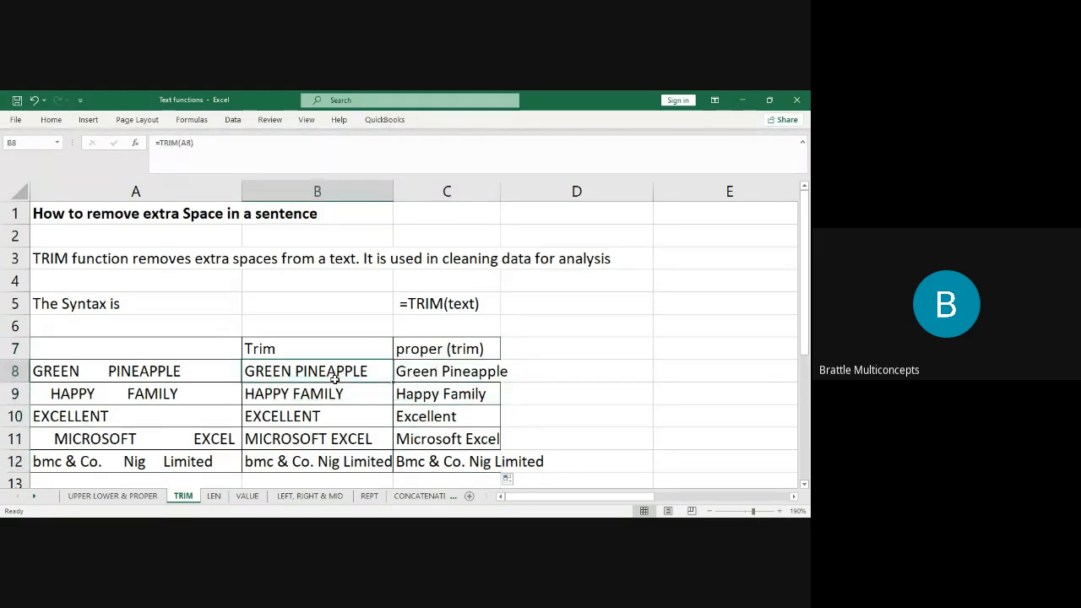
Go to the LEN sheet and select column B beside the sample texts.
{"action": "left_click", "coordinate": [215, 496]}
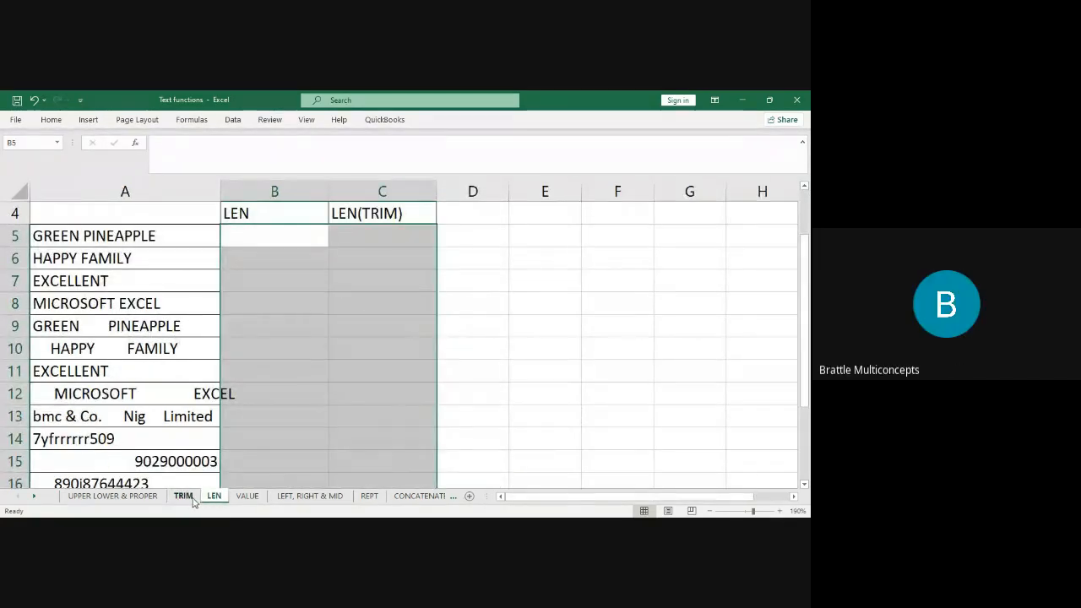
{"action": "left_click", "coordinate": [184, 497]}
{"action": "left_click", "coordinate": [214, 496]}
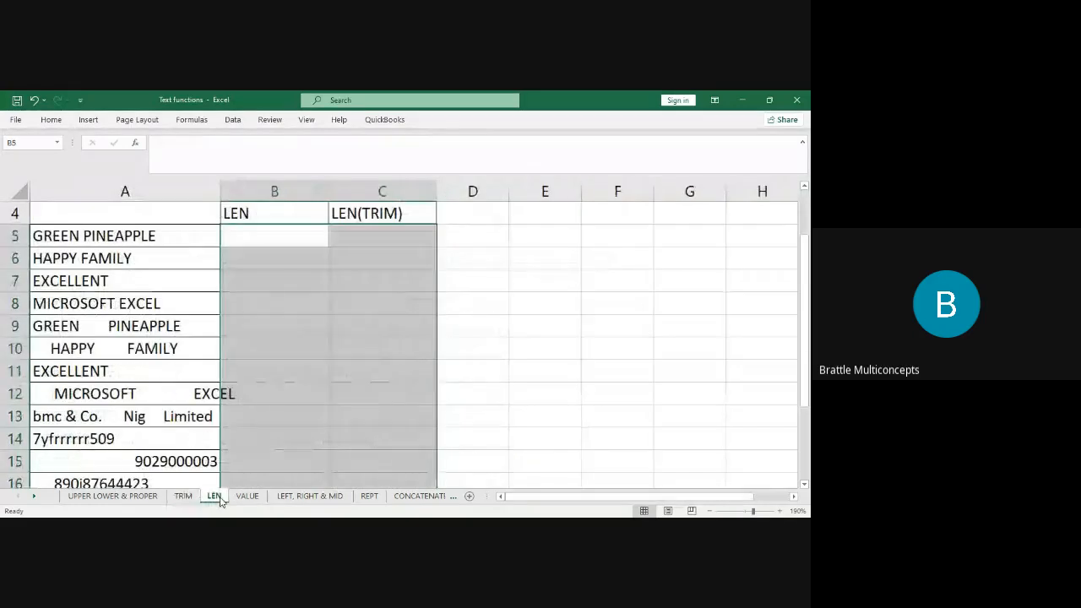
{"action": "left_click", "coordinate": [278, 250]}
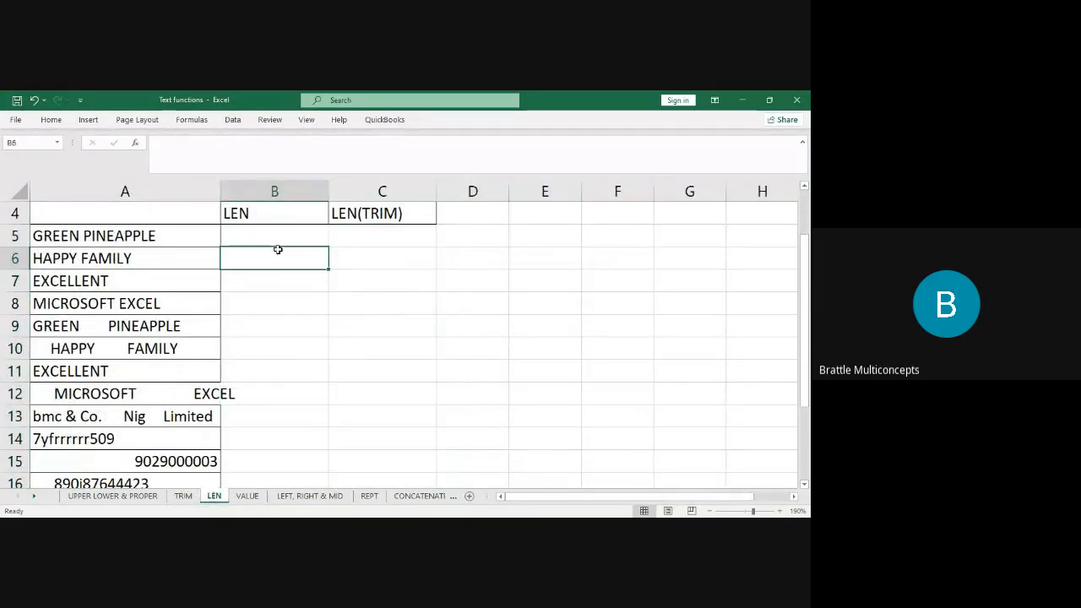
{"action": "left_click", "coordinate": [274, 192]}
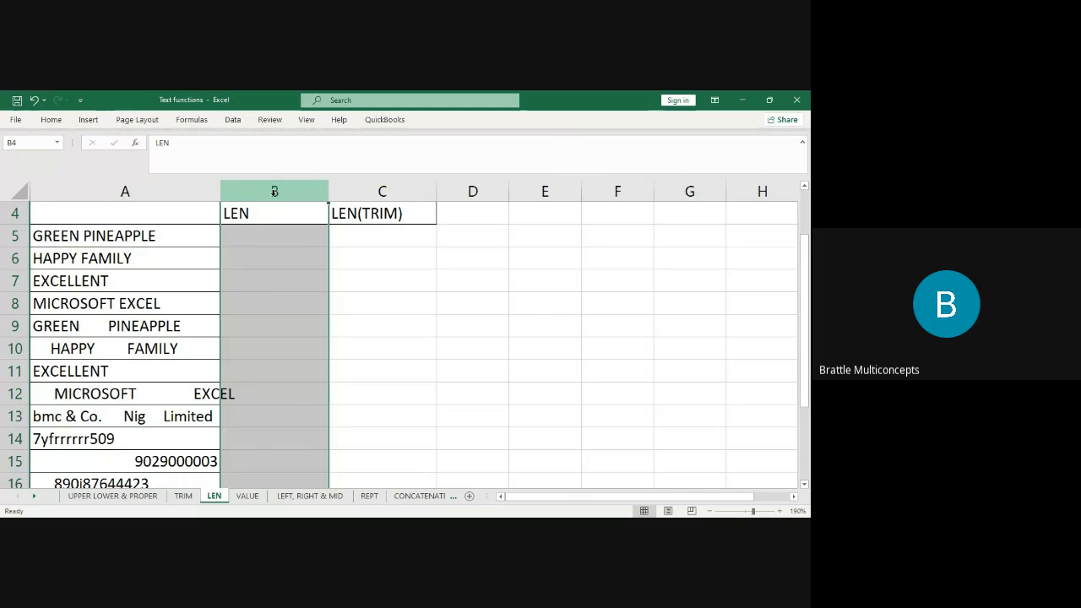
{"action": "left_click", "coordinate": [261, 239]}
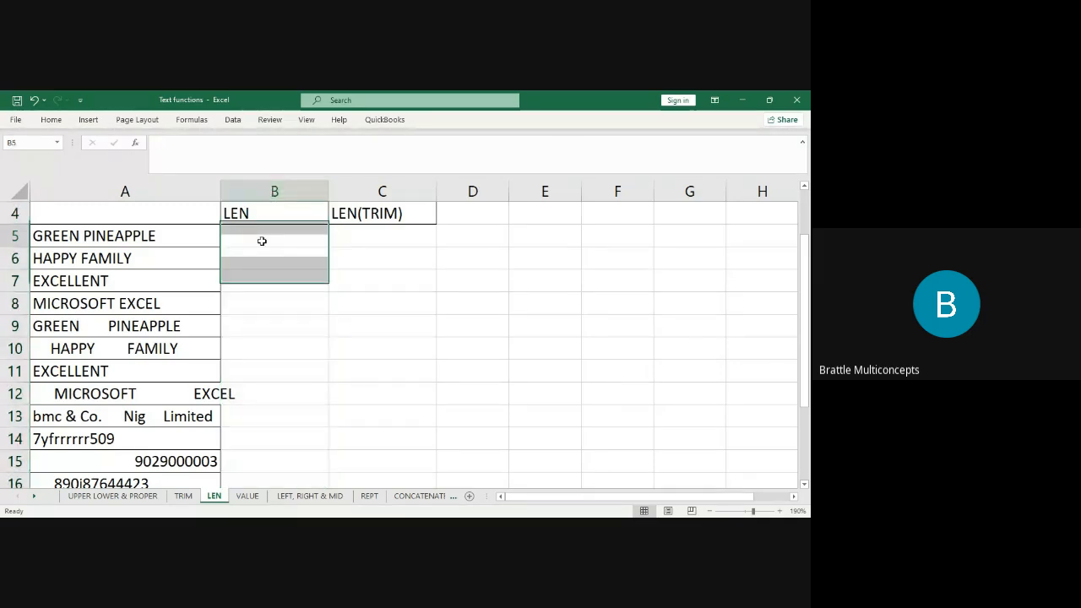
{"action": "type", "text": "=len"}
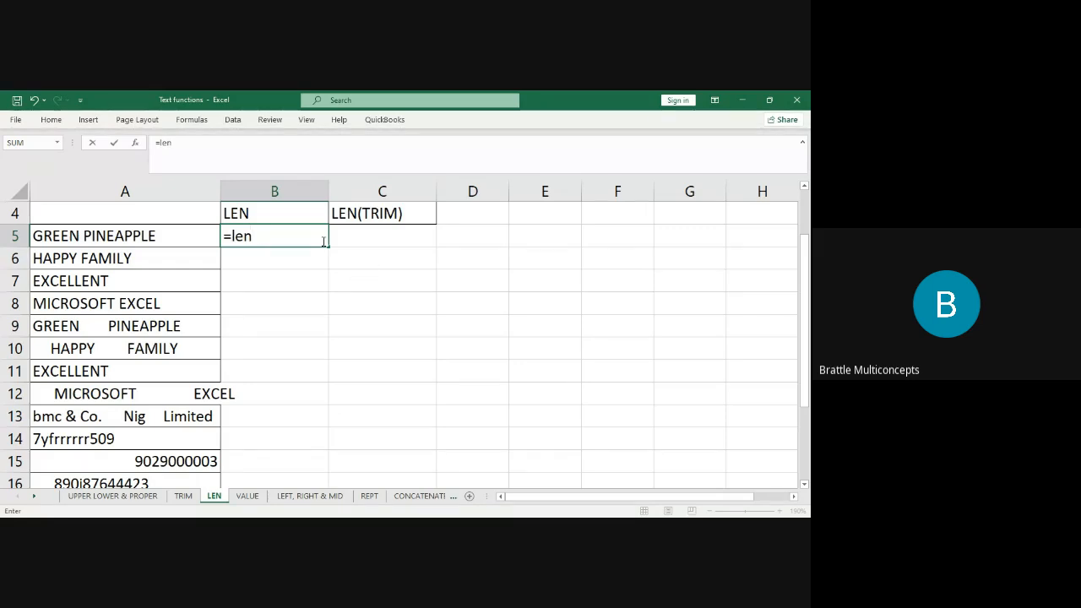
{"action": "type", "text": "("}
{"action": "left_click", "coordinate": [148, 236]}
{"action": "type", "text": ")"}
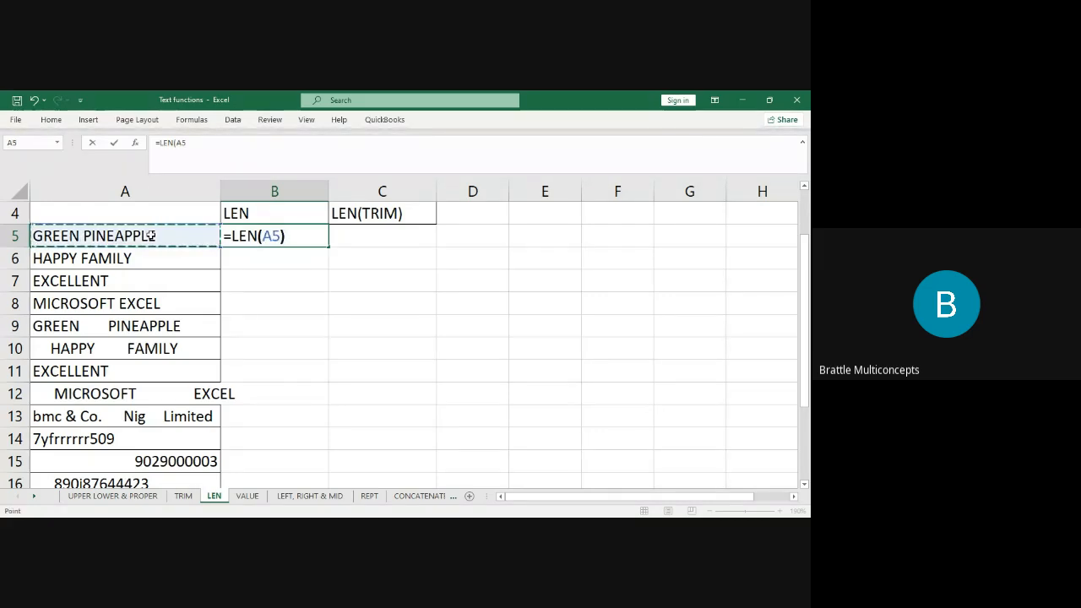
{"action": "key", "text": "Return"}
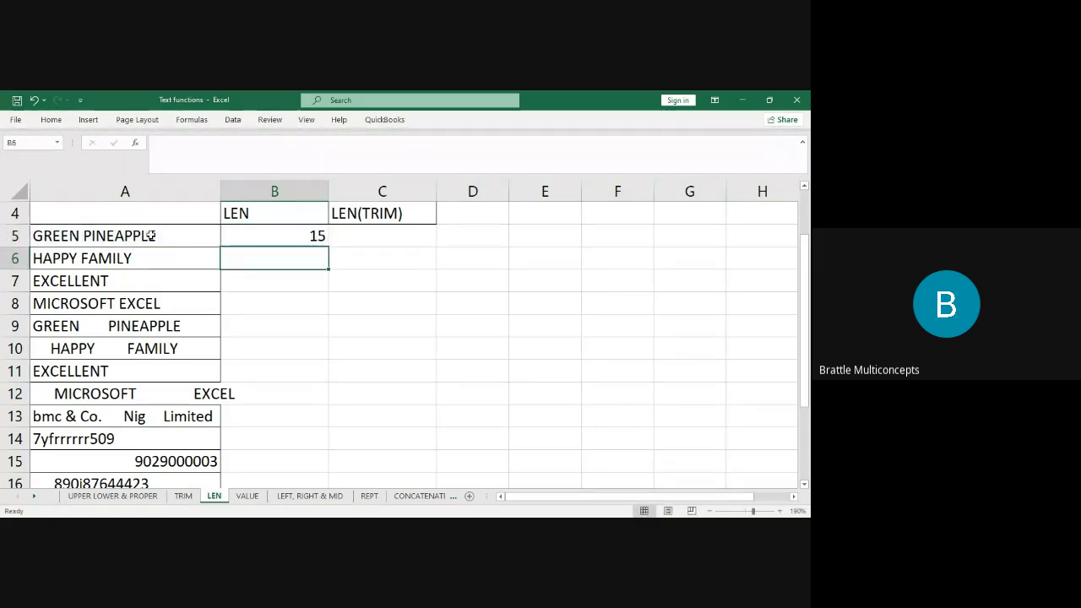
{"action": "left_click", "coordinate": [282, 221]}
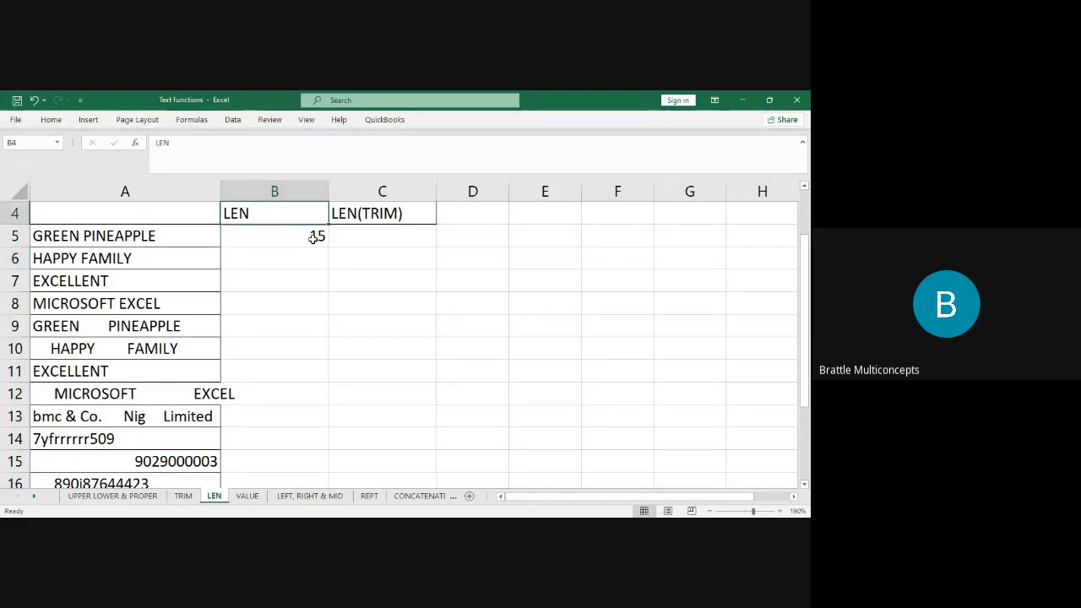
{"action": "left_click", "coordinate": [315, 236]}
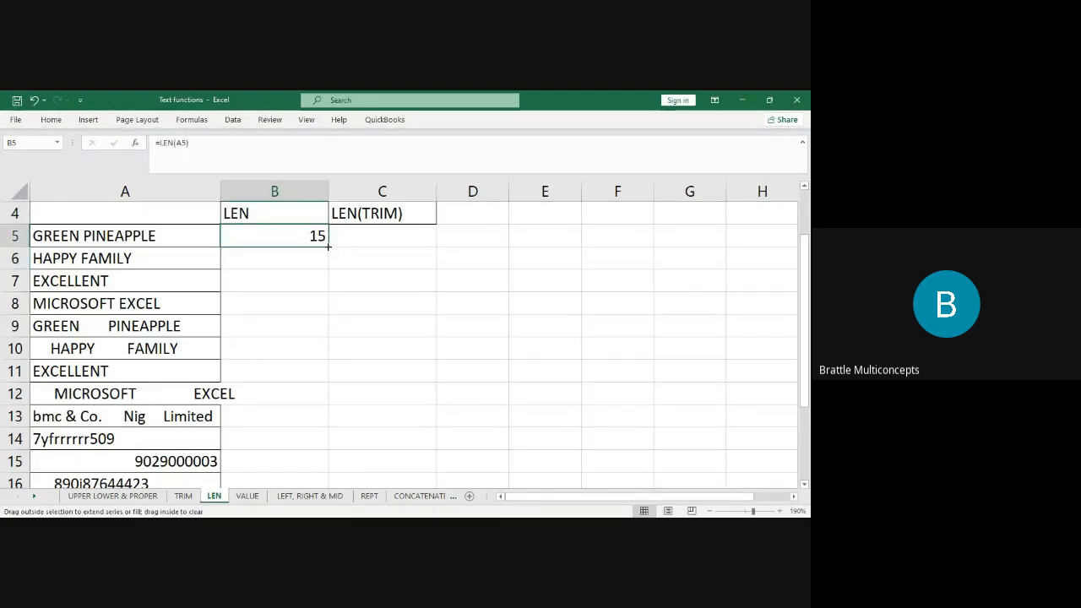
{"action": "double_click", "coordinate": [327, 246]}
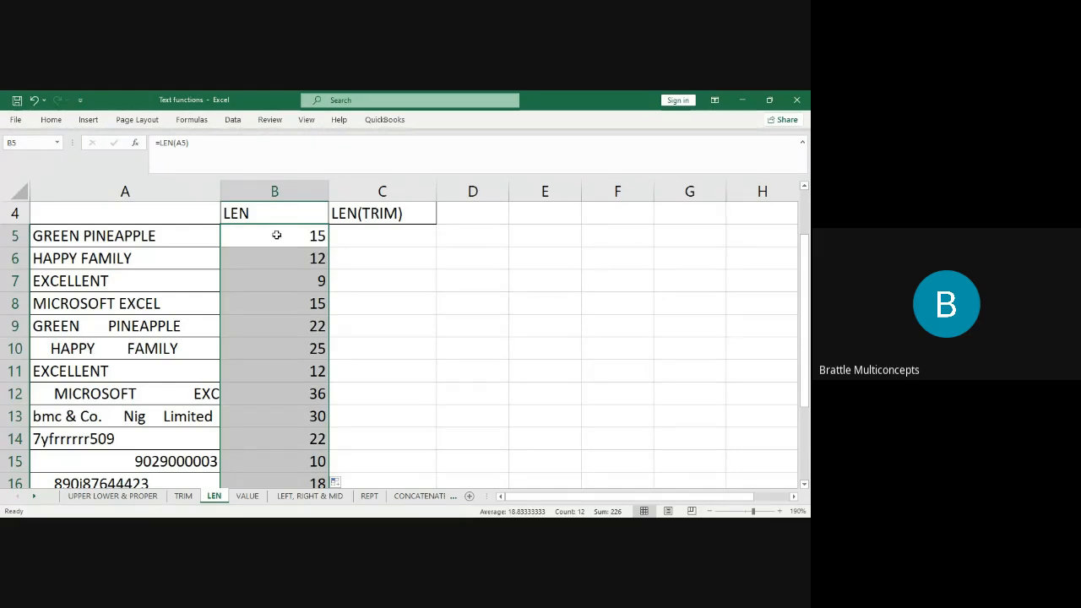
{"action": "left_click", "coordinate": [125, 241]}
{"action": "left_click", "coordinate": [133, 255]}
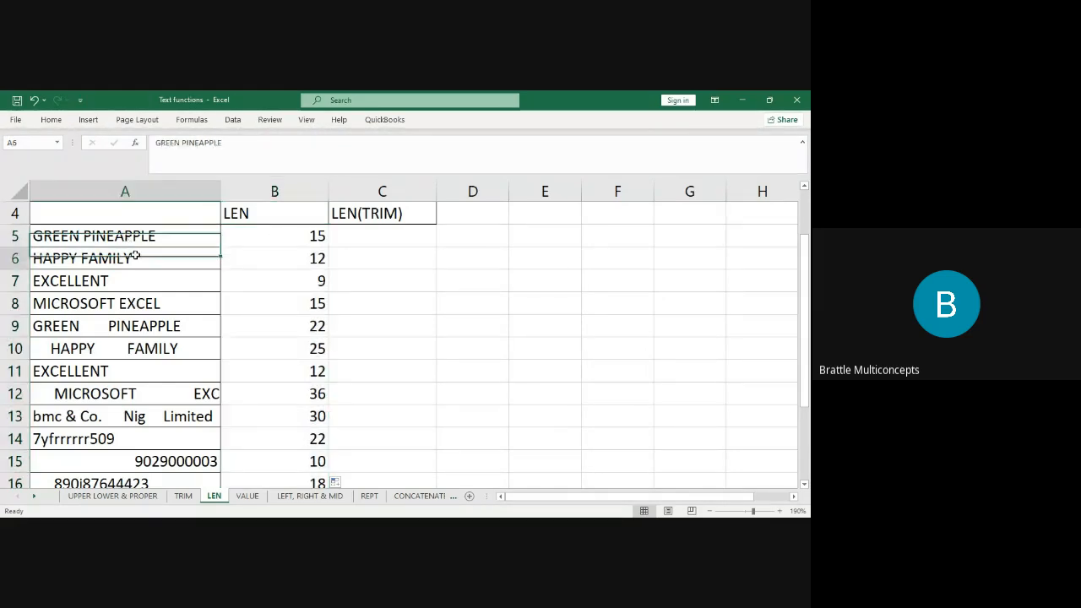
Select the entry EXCELLENT in A7 on the LEN sheet to inspect it.
{"action": "left_click", "coordinate": [135, 282]}
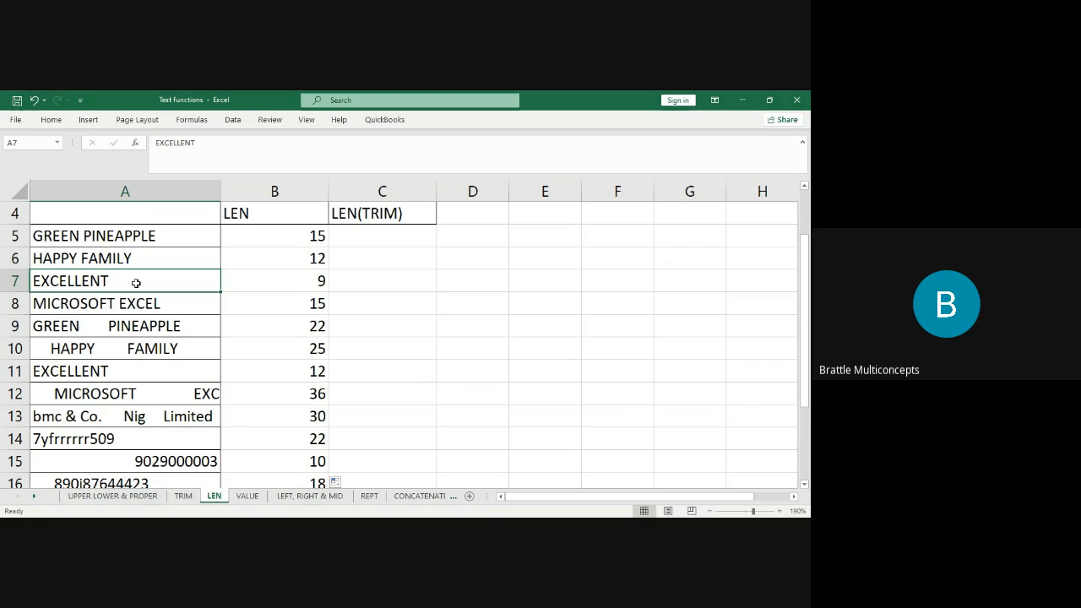
{"action": "left_click", "coordinate": [248, 496]}
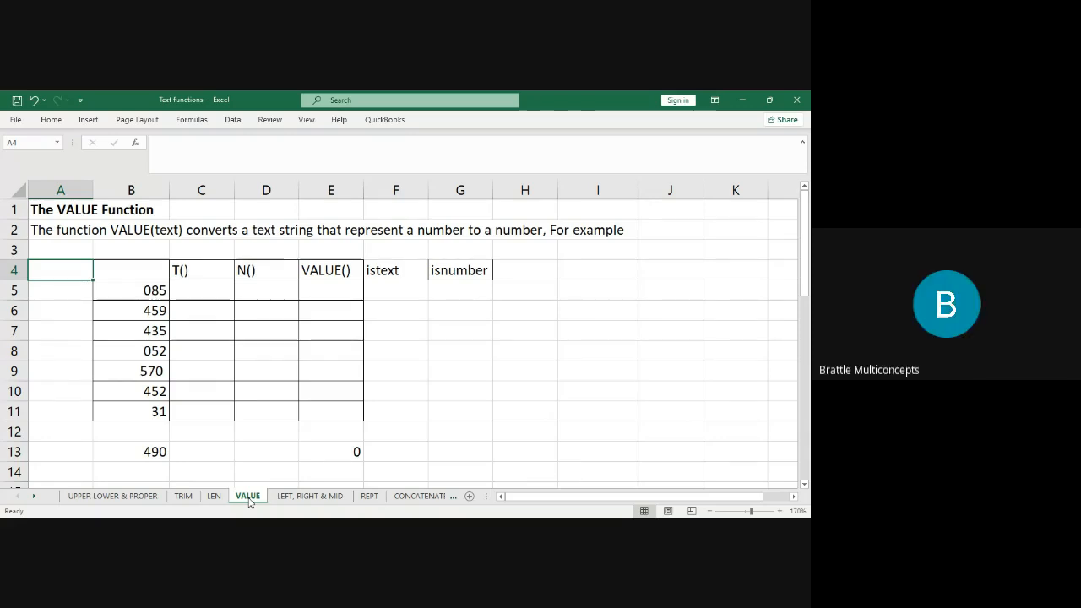
{"action": "left_click", "coordinate": [143, 451]}
{"action": "double_click", "coordinate": [143, 451]}
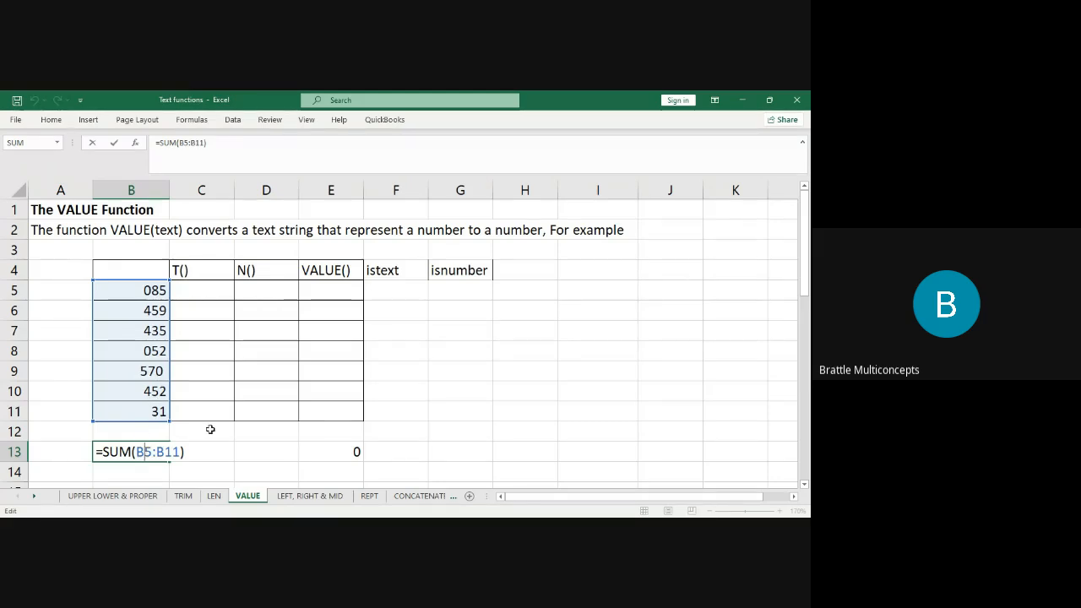
{"action": "key", "text": "Return"}
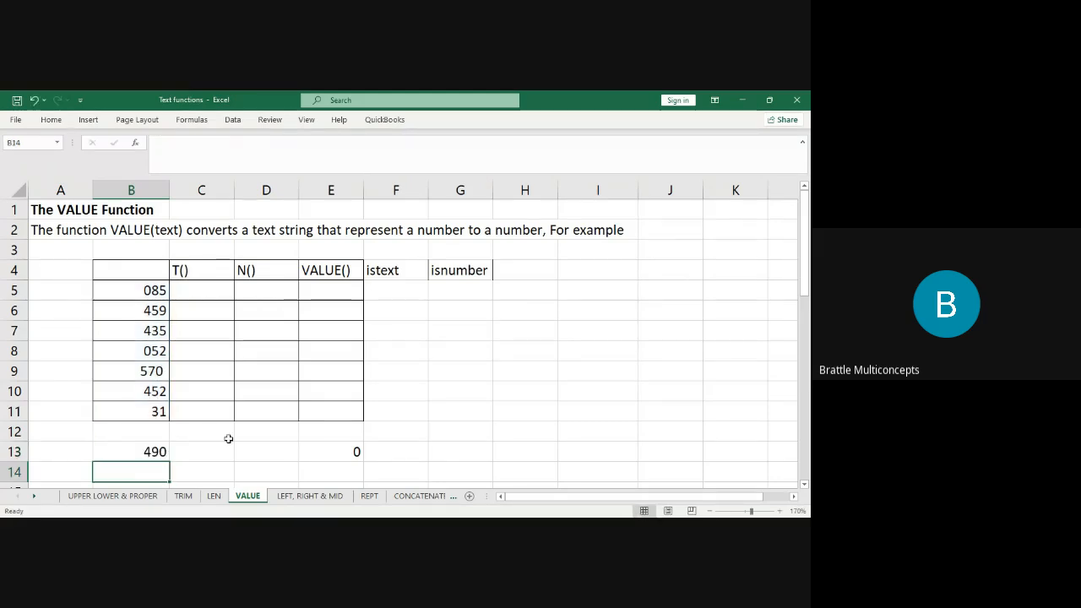
{"action": "left_click", "coordinate": [142, 450]}
{"action": "left_click", "coordinate": [156, 372]}
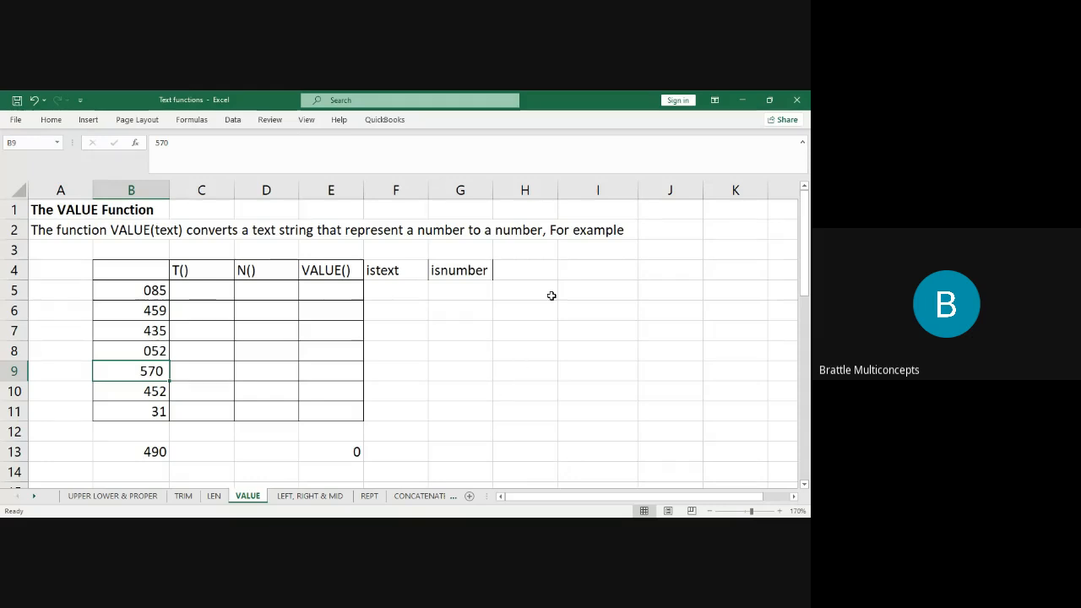
{"action": "left_click", "coordinate": [587, 291]}
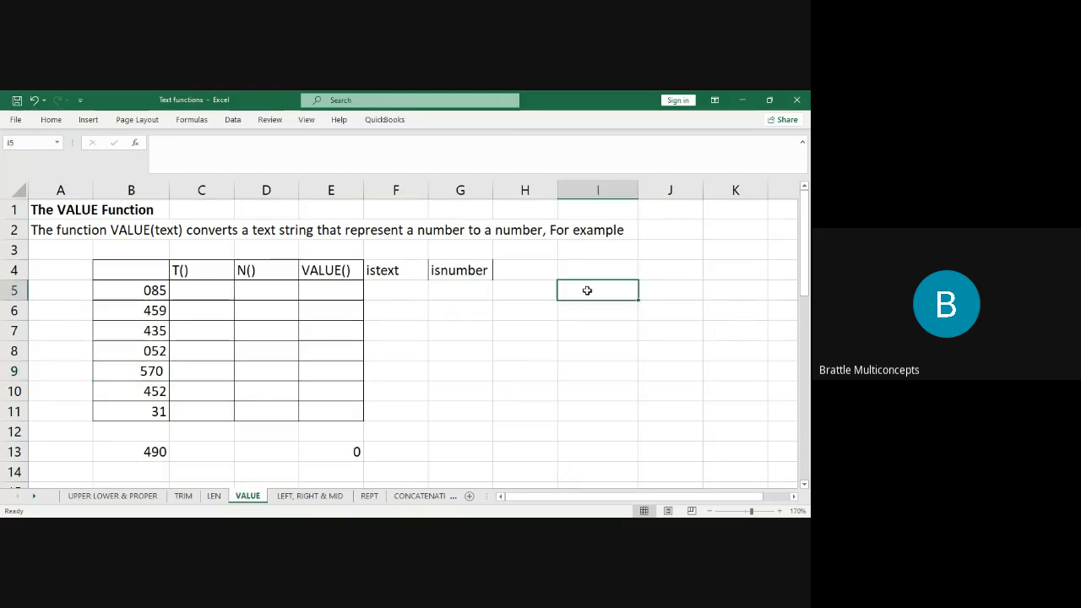
Enter '023 as text in I5, trying Convert to Number and then undoing it.
{"action": "type", "text": "'023"}
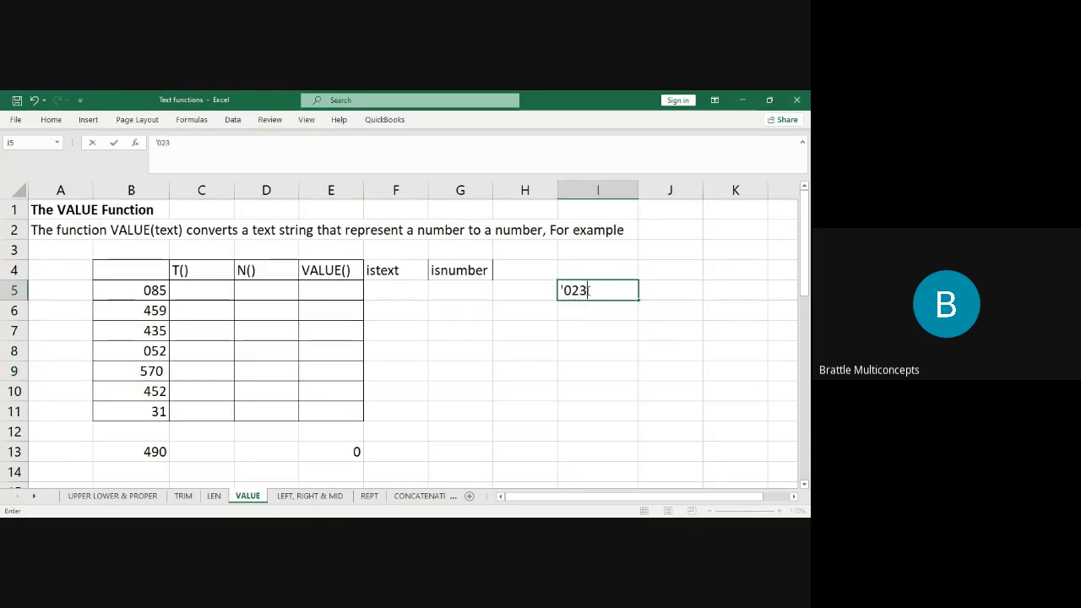
{"action": "key", "text": "Return"}
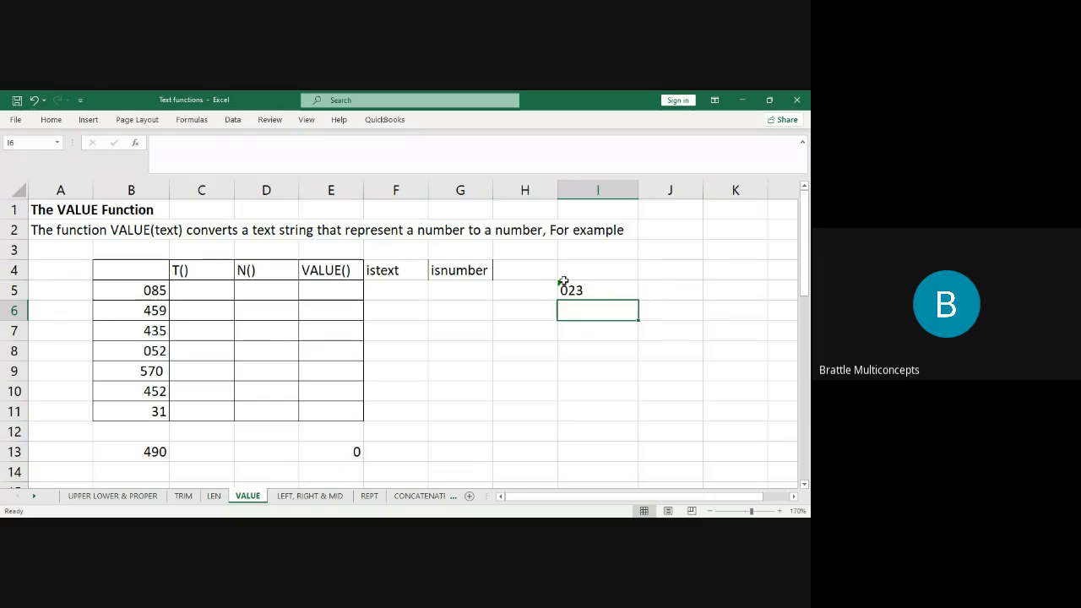
{"action": "left_click", "coordinate": [566, 286]}
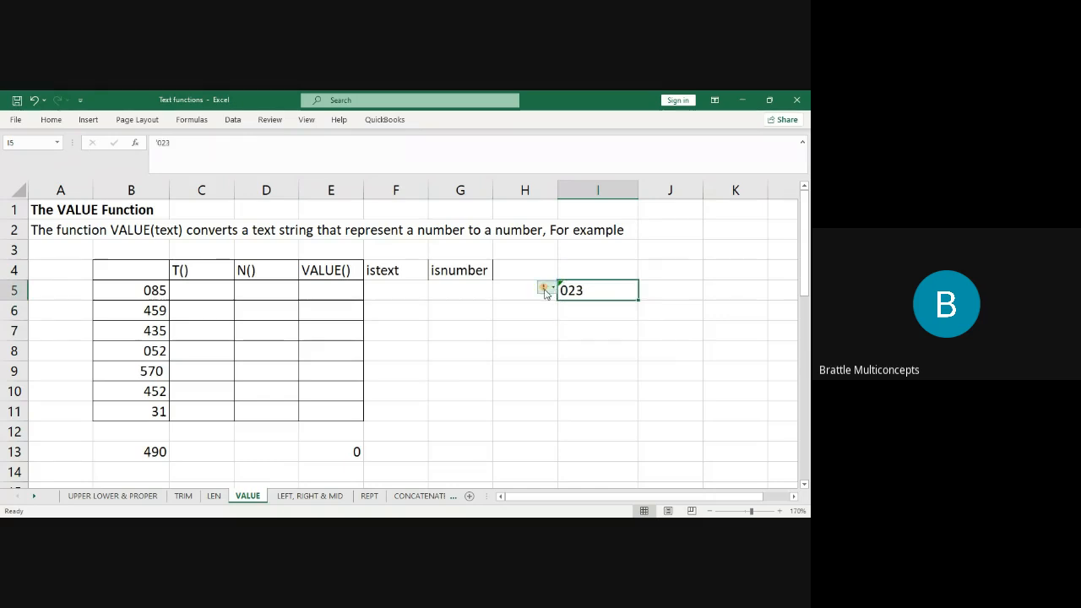
{"action": "left_click", "coordinate": [517, 370]}
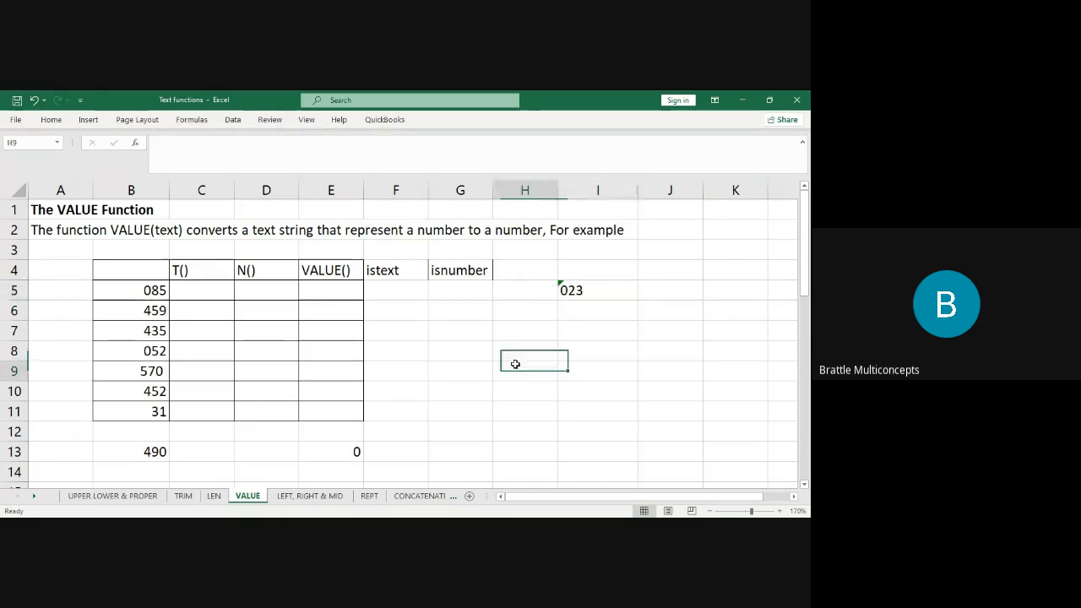
{"action": "left_click", "coordinate": [564, 287]}
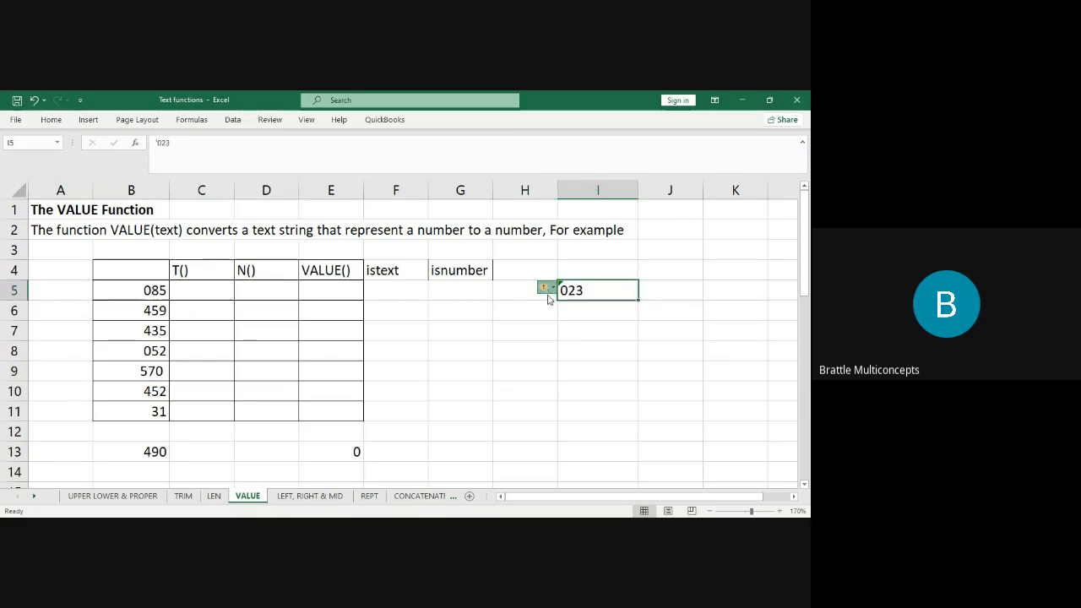
{"action": "left_click", "coordinate": [600, 318]}
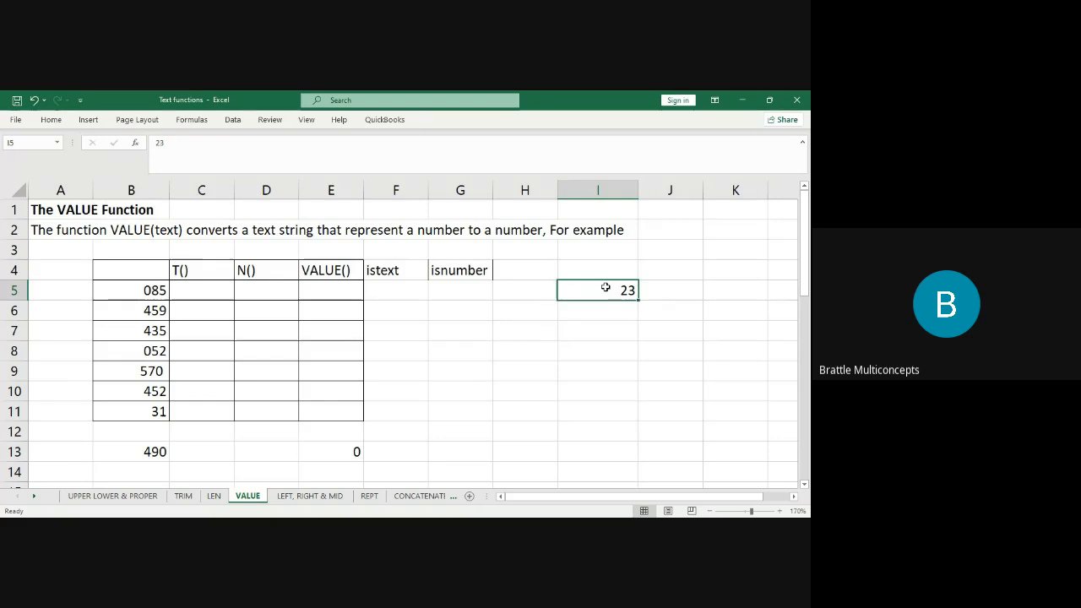
{"action": "key", "text": "ctrl+z"}
Fill the text series down column I to 048 in I30.
{"action": "left_click_drag", "start_coordinate": [639, 300], "coordinate": [643, 461]}
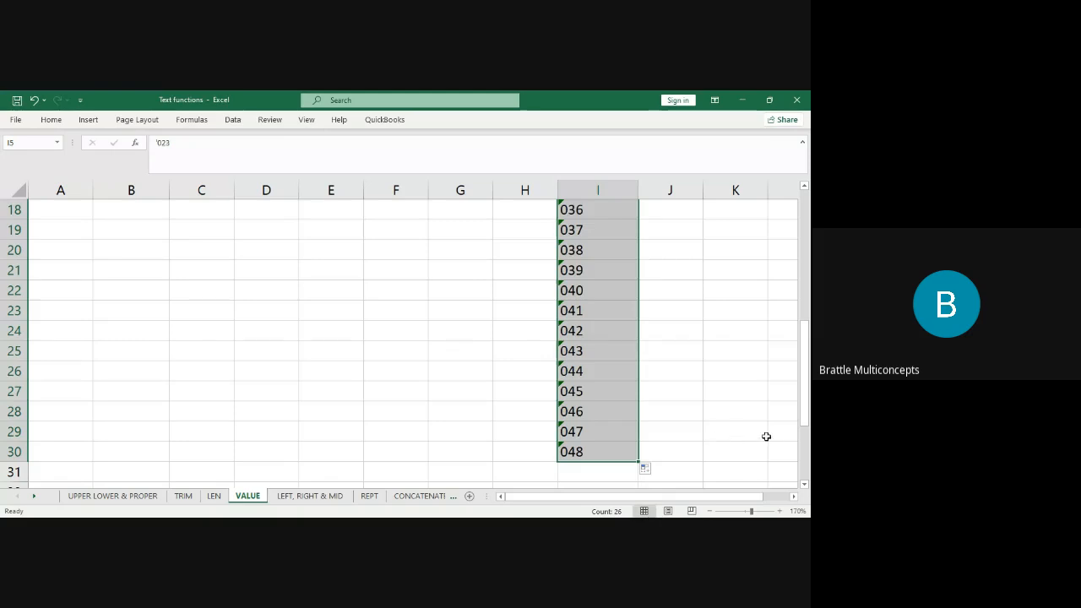
{"action": "left_click_drag", "start_coordinate": [807, 414], "coordinate": [801, 289]}
{"action": "left_click", "coordinate": [666, 333]}
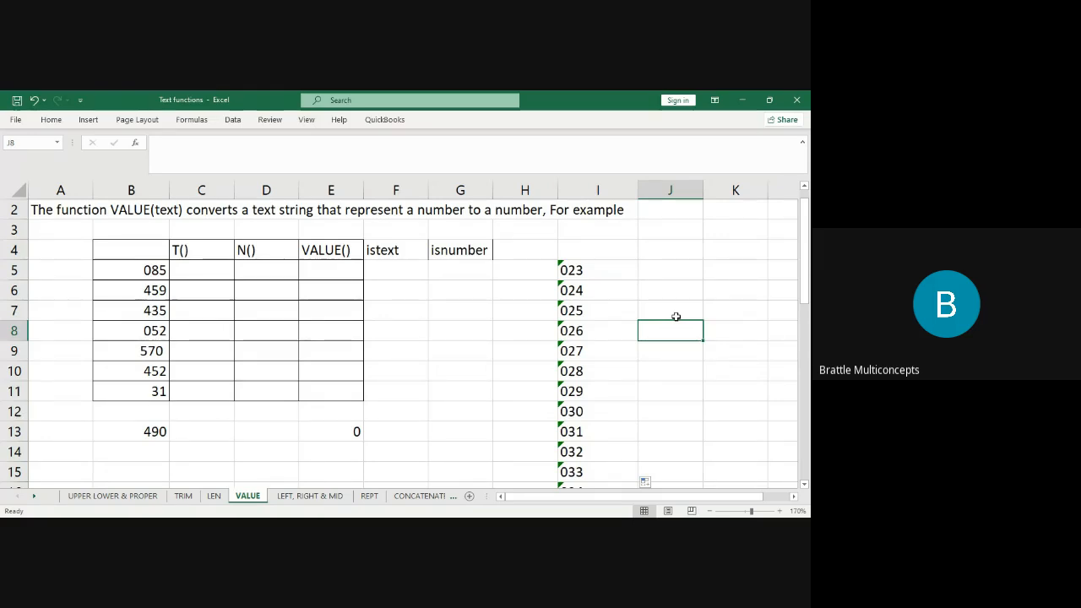
Enter the number 23 in I4 above the text series for comparison.
{"action": "left_click", "coordinate": [577, 271]}
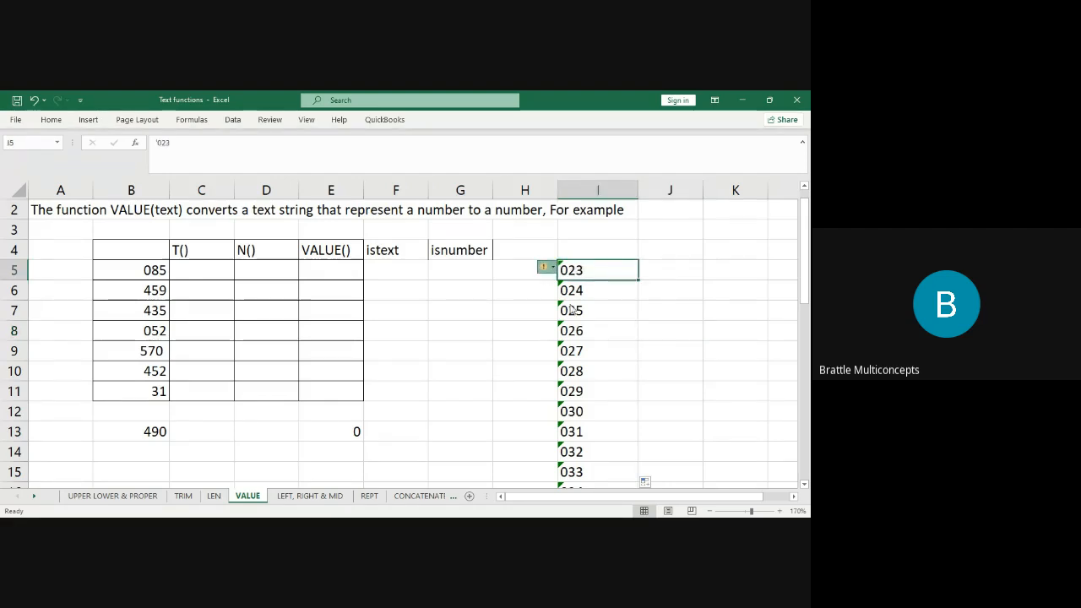
{"action": "left_click", "coordinate": [710, 289]}
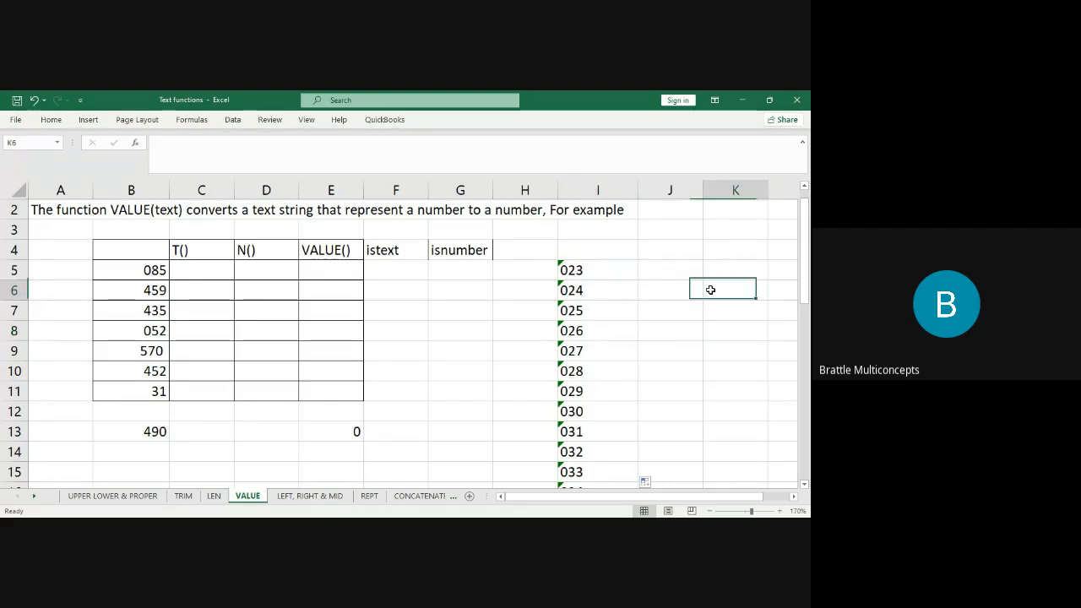
{"action": "left_click", "coordinate": [573, 269]}
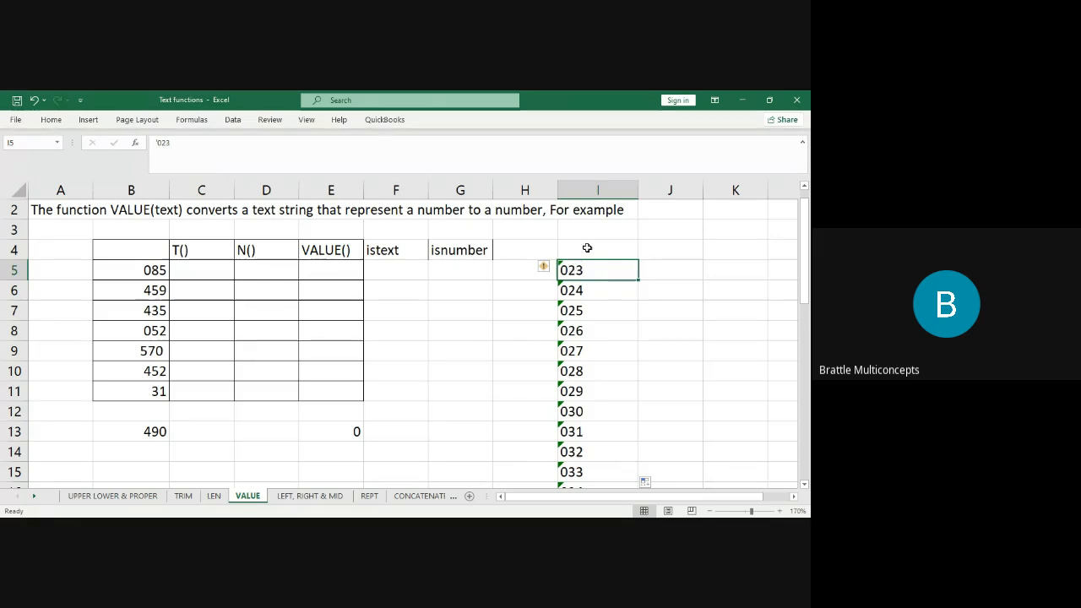
{"action": "left_click", "coordinate": [587, 247]}
{"action": "type", "text": "23"}
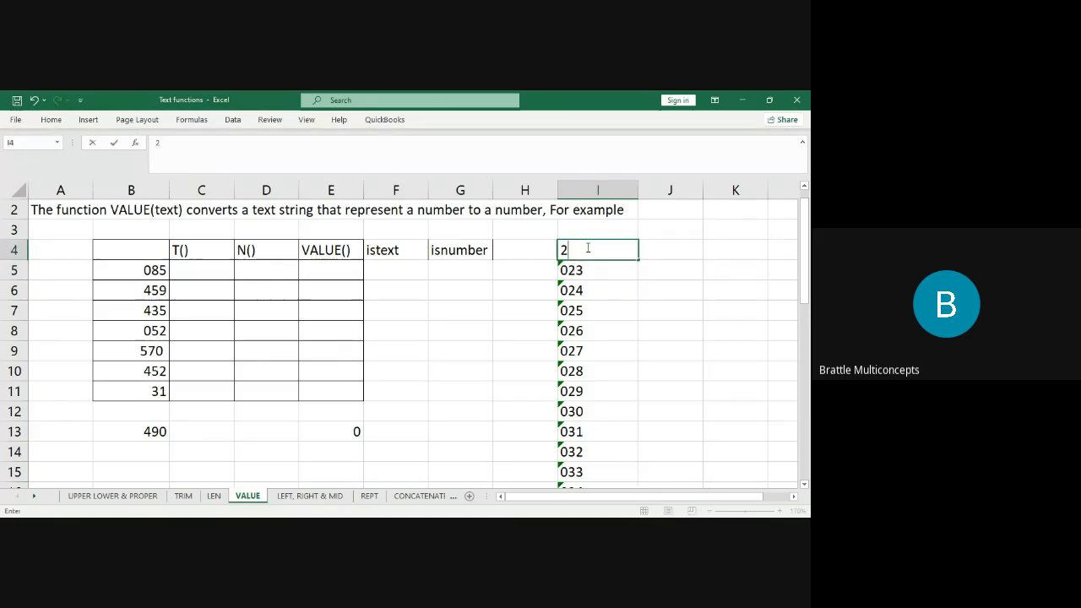
{"action": "key", "text": "Return"}
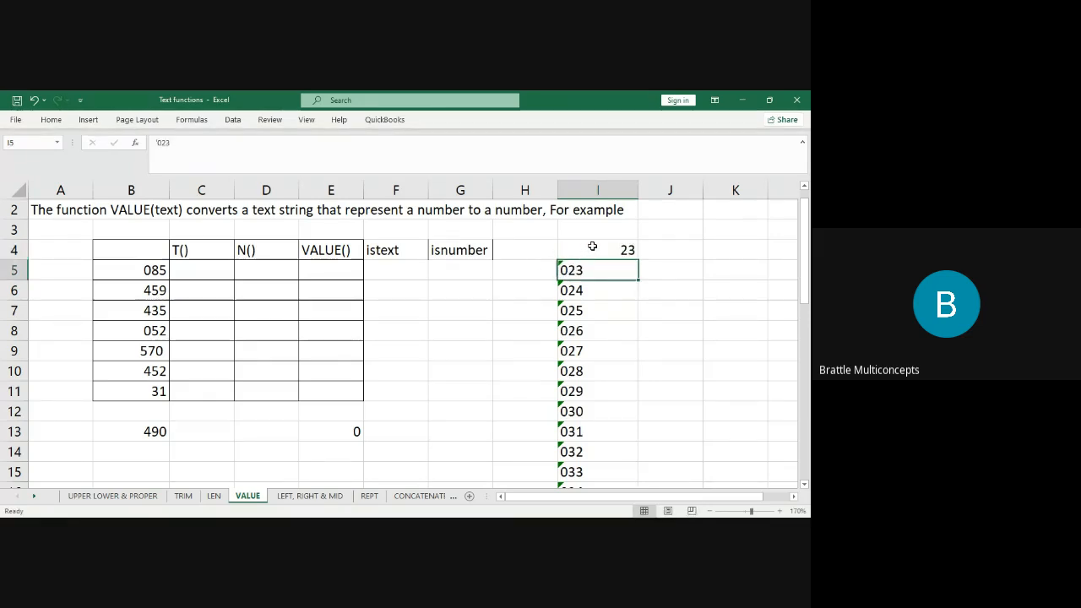
Select the I5:I30 series, try converting it to numbers, and undo the conversion.
{"action": "left_click", "coordinate": [592, 246]}
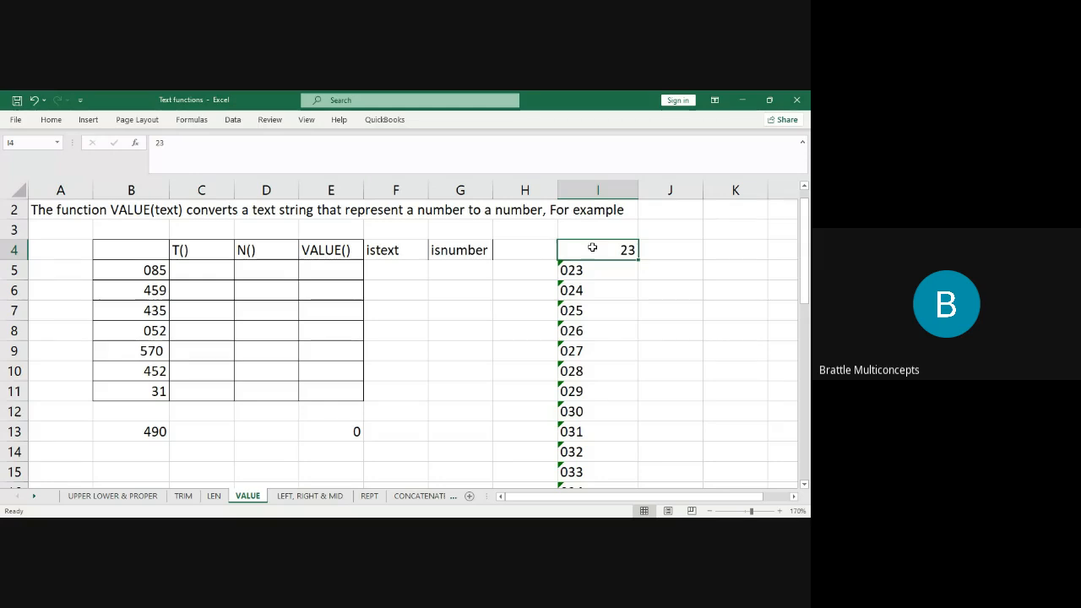
{"action": "left_click", "coordinate": [587, 273]}
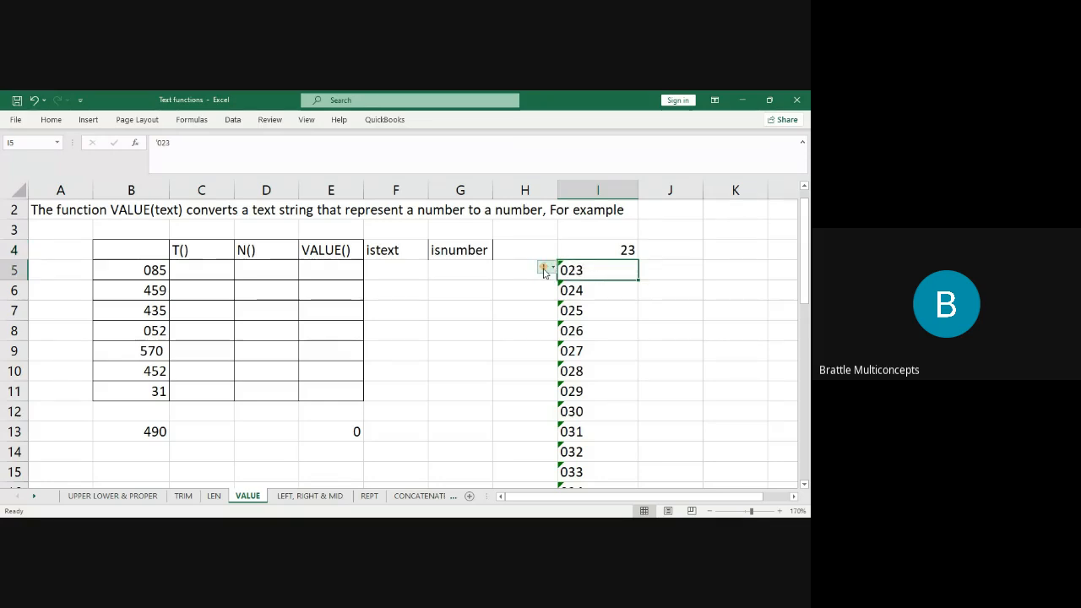
{"action": "key", "text": "ctrl+shift+Down"}
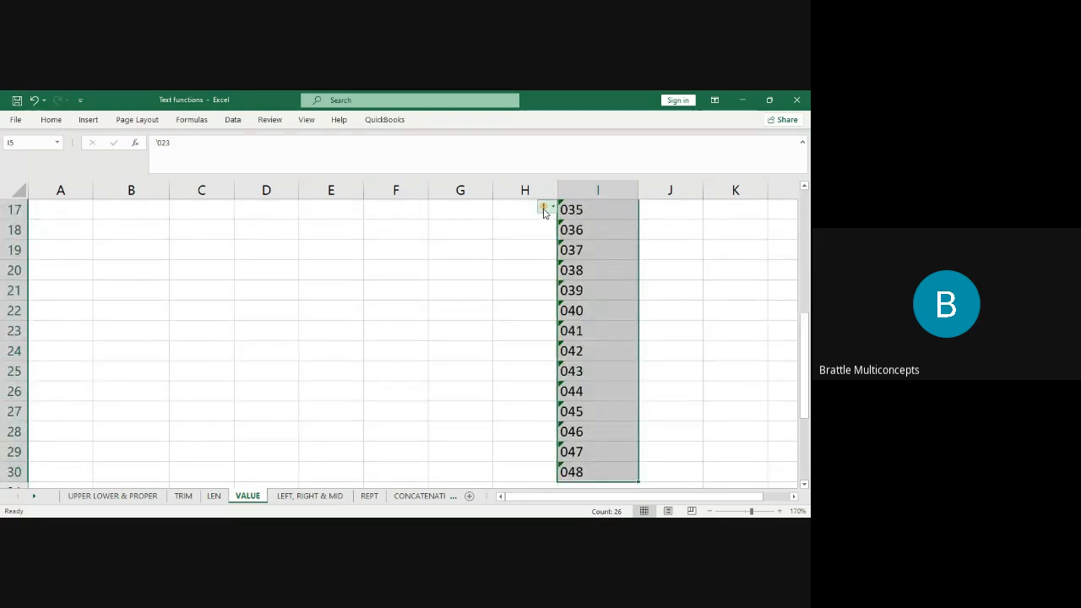
{"action": "left_click", "coordinate": [578, 238]}
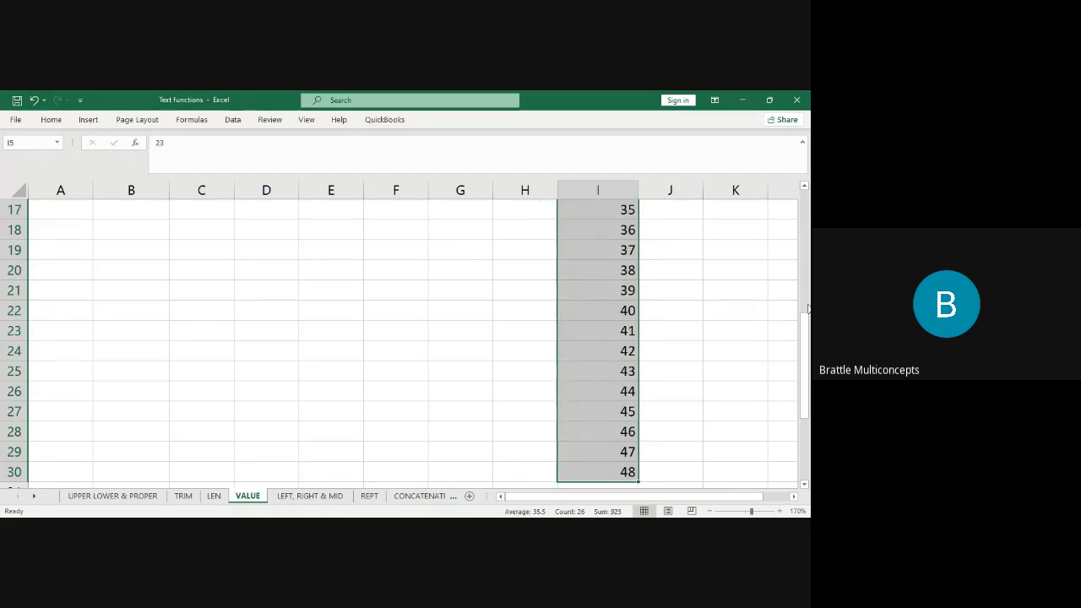
{"action": "left_click_drag", "start_coordinate": [806, 333], "coordinate": [808, 216]}
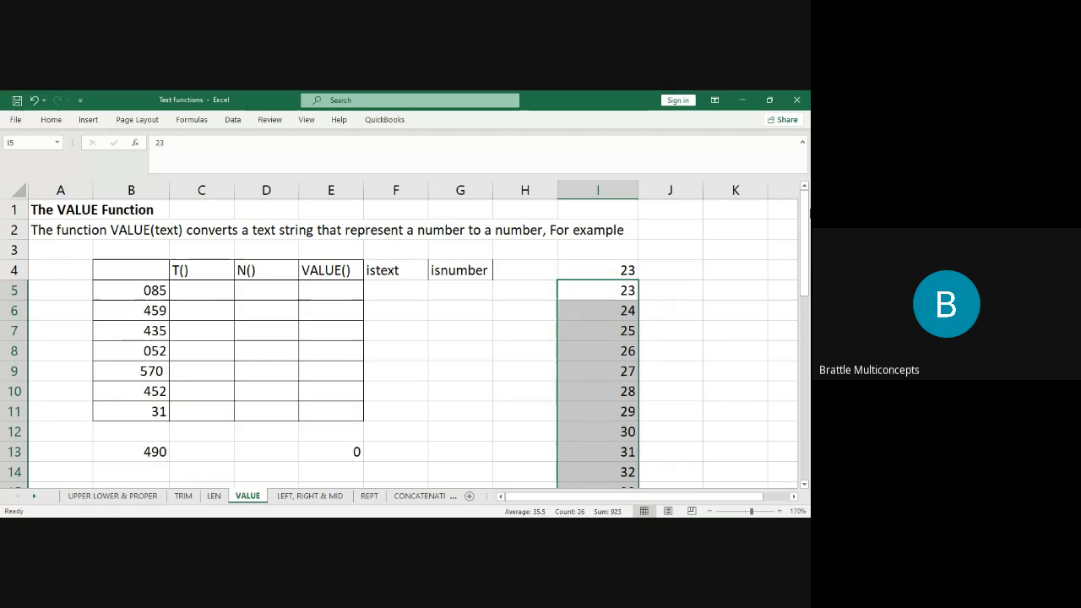
{"action": "key", "text": "ctrl+z"}
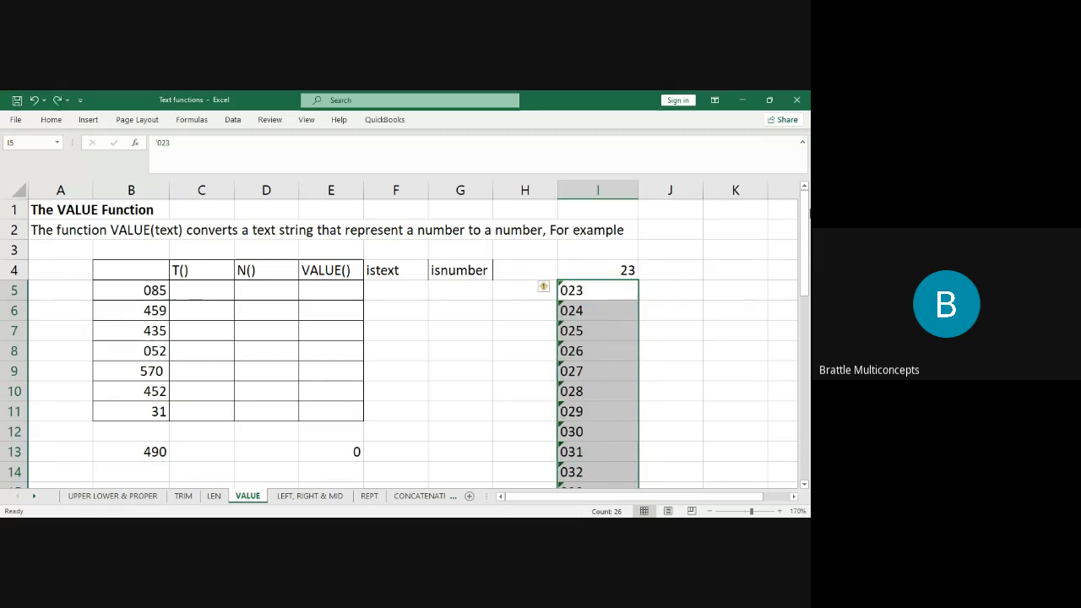
{"action": "left_click", "coordinate": [611, 268]}
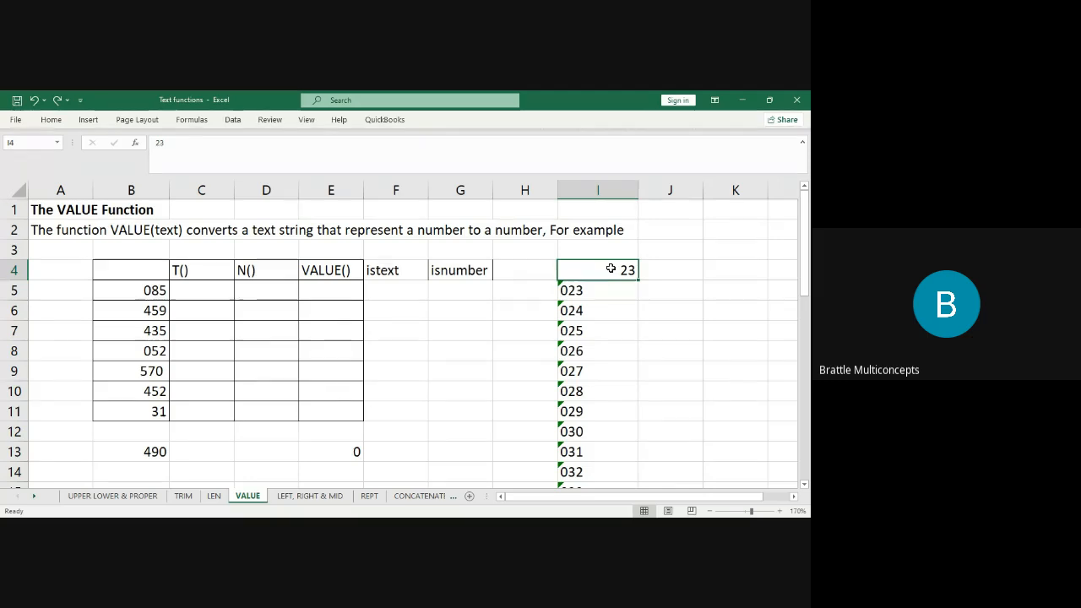
{"action": "key", "text": "ctrl+shift+Down"}
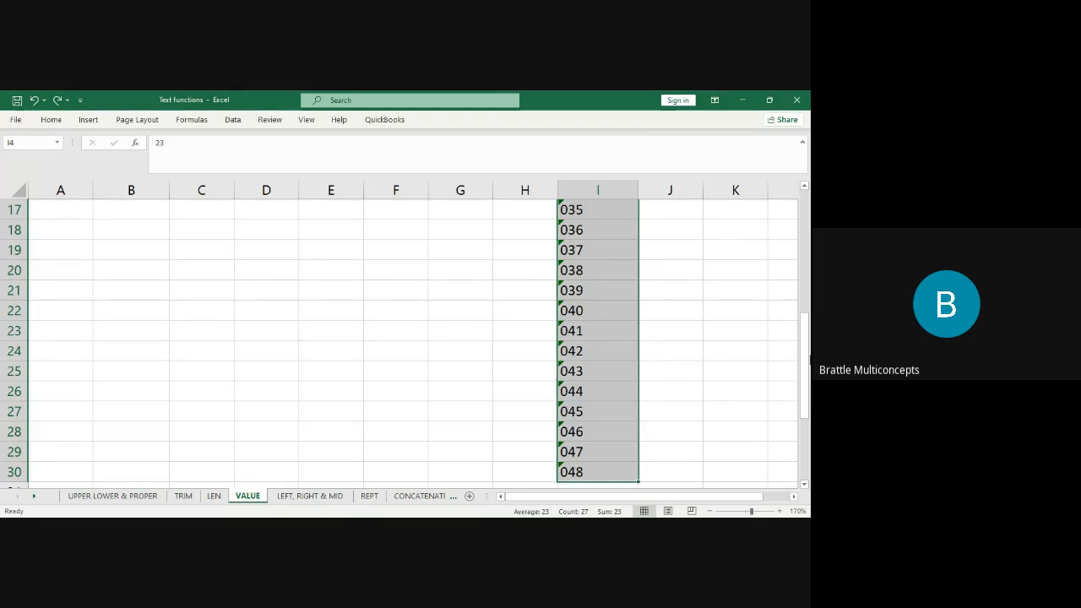
{"action": "left_click_drag", "start_coordinate": [807, 358], "coordinate": [807, 256]}
{"action": "left_click", "coordinate": [603, 229]}
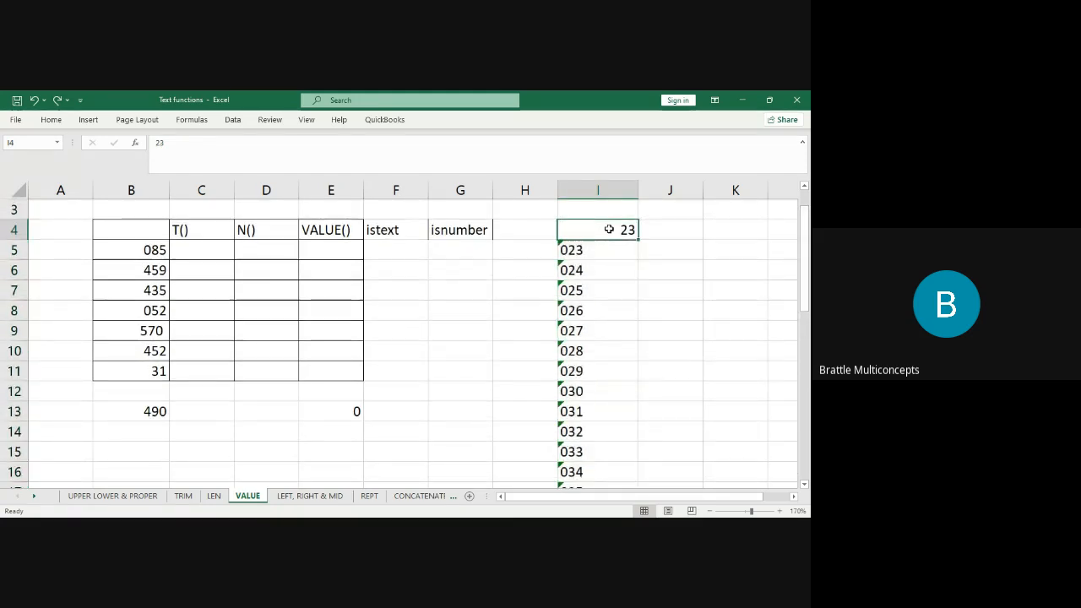
Copy the 023–048 series from I5:I30 into columns J and K with Ctrl+R.
{"action": "left_click", "coordinate": [593, 248]}
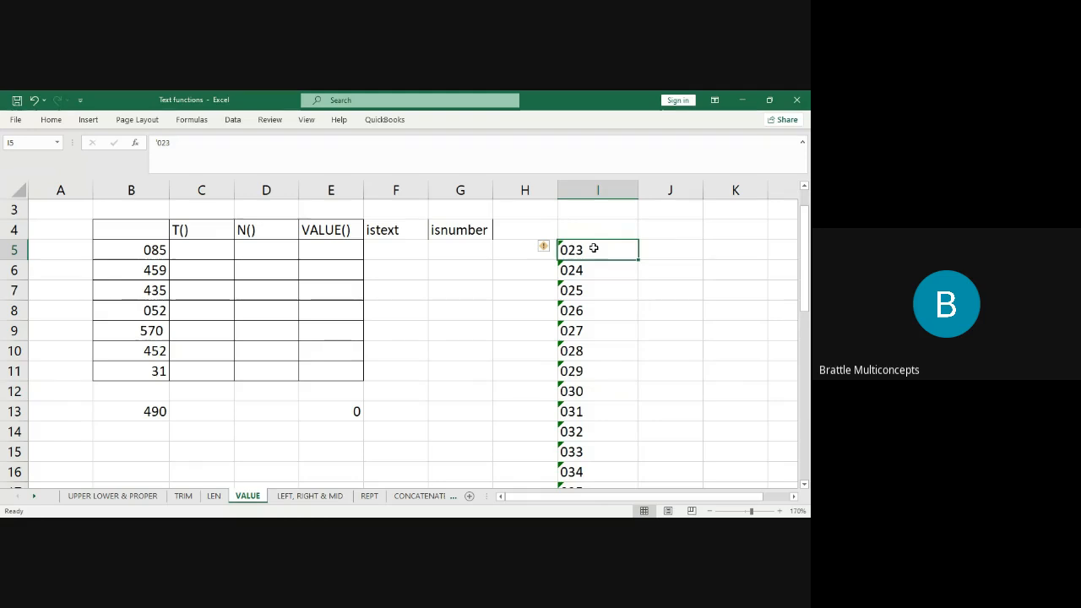
{"action": "key", "text": "ctrl+shift+Down"}
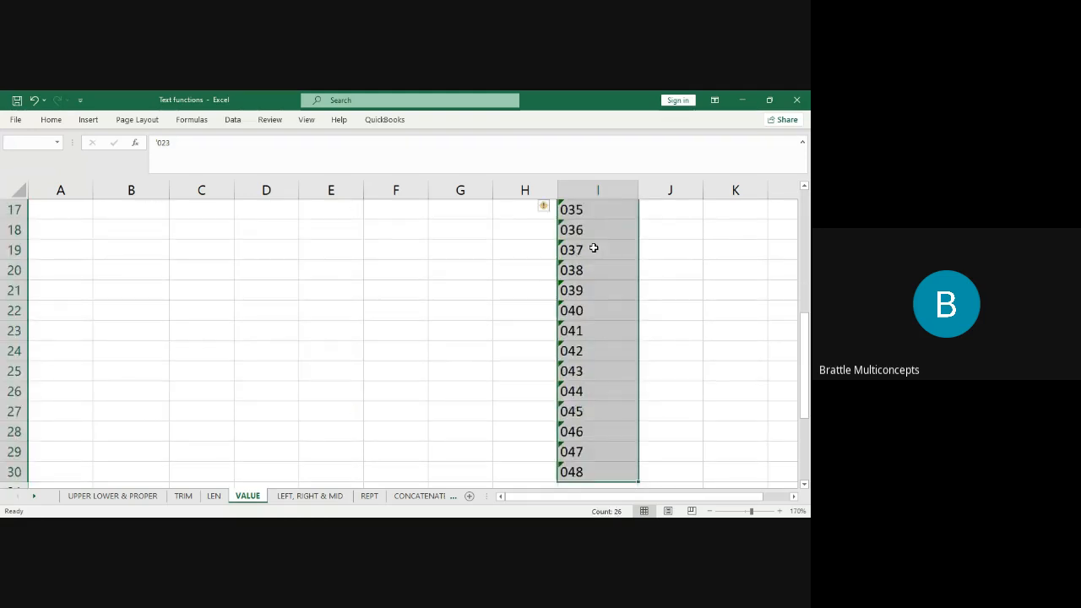
{"action": "key", "text": "shift+Right"}
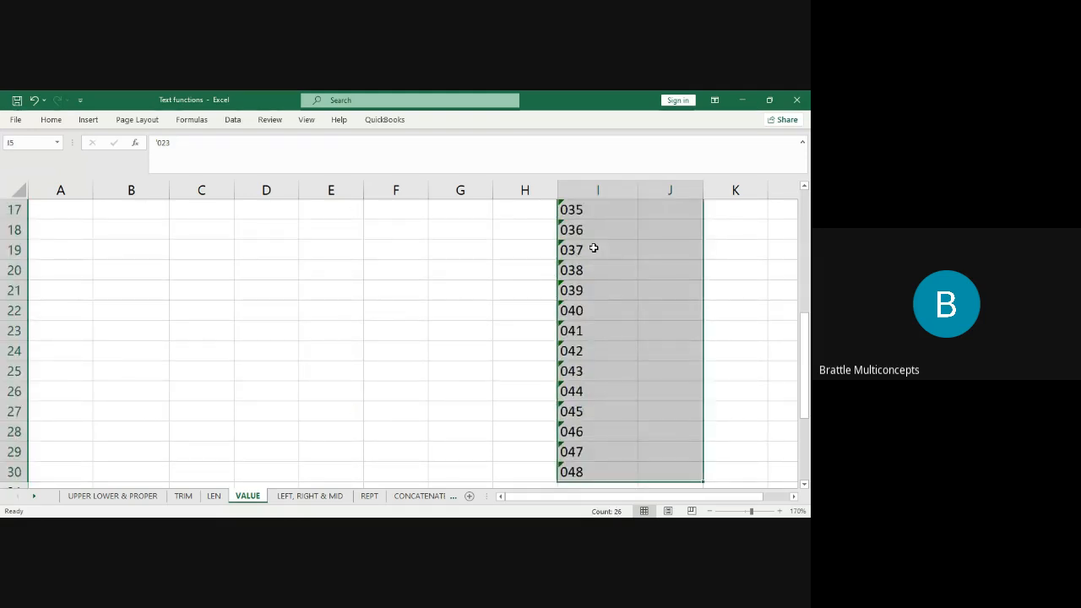
{"action": "key", "text": "ctrl+r"}
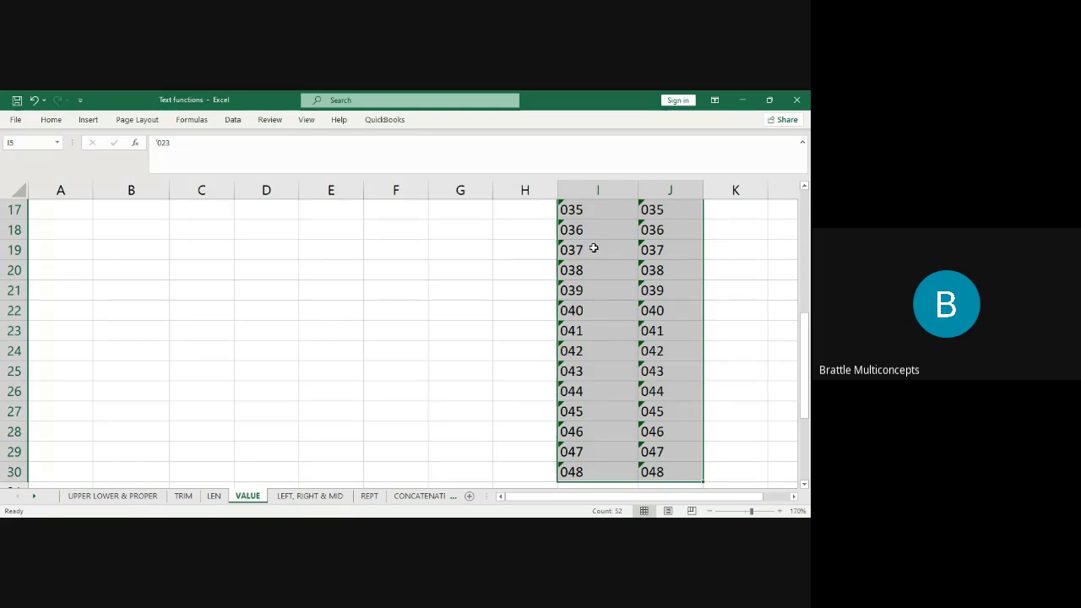
{"action": "key", "text": "shift+Right"}
{"action": "key", "text": "ctrl+r"}
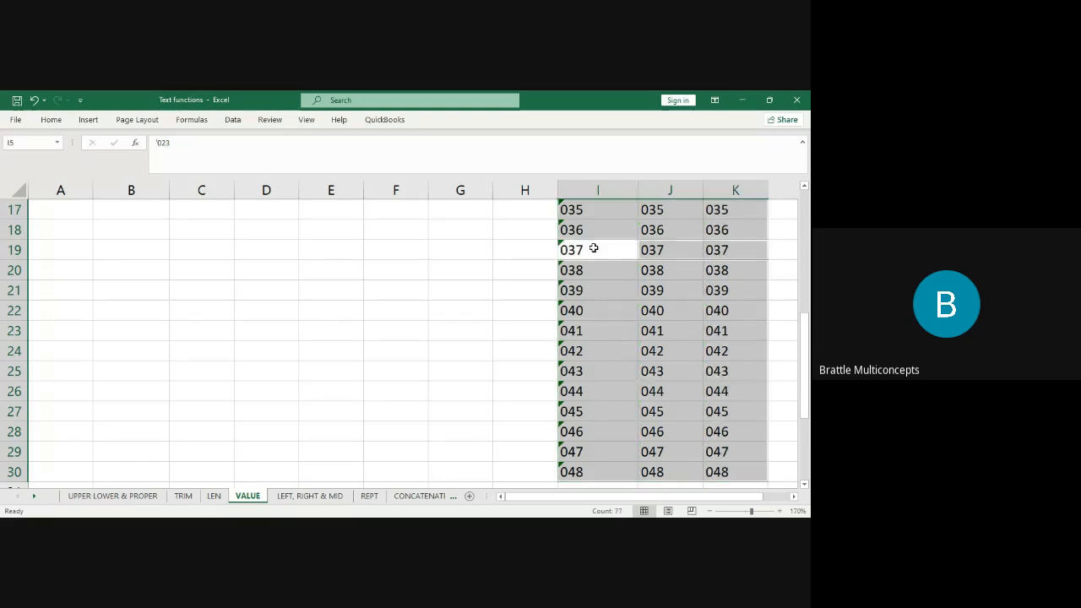
{"action": "left_click", "coordinate": [632, 265]}
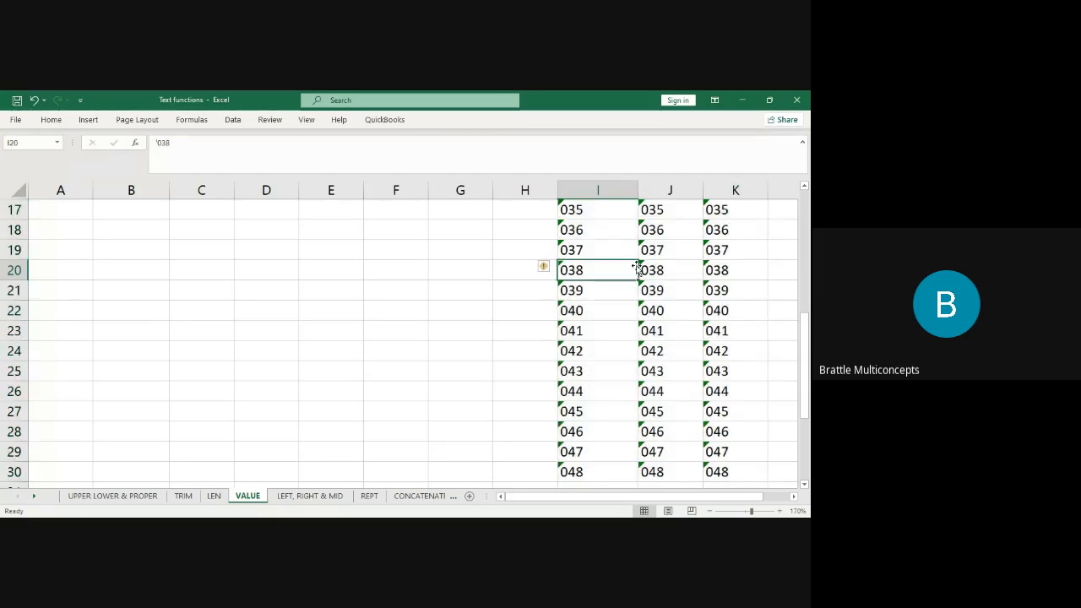
{"action": "left_click_drag", "start_coordinate": [804, 351], "coordinate": [794, 236]}
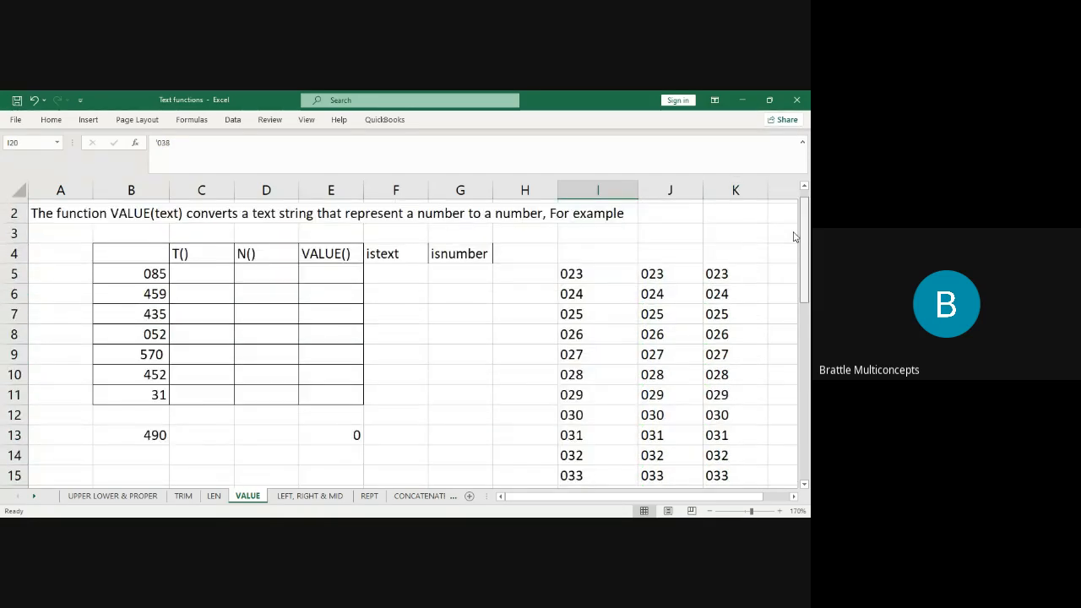
{"action": "left_click", "coordinate": [744, 310]}
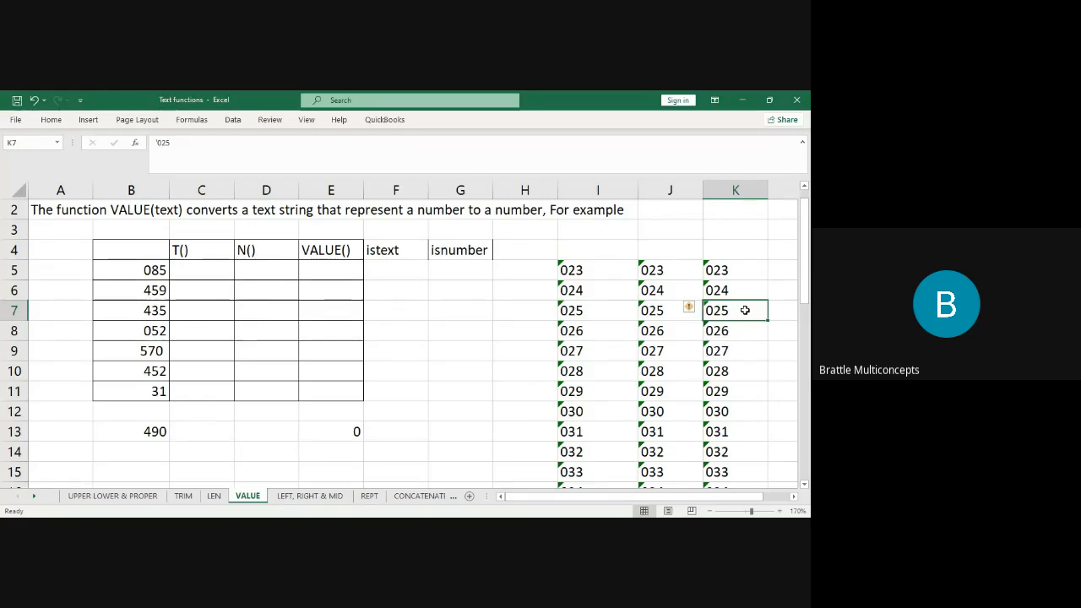
{"action": "left_click", "coordinate": [592, 268]}
{"action": "key", "text": "ctrl+shift+Down"}
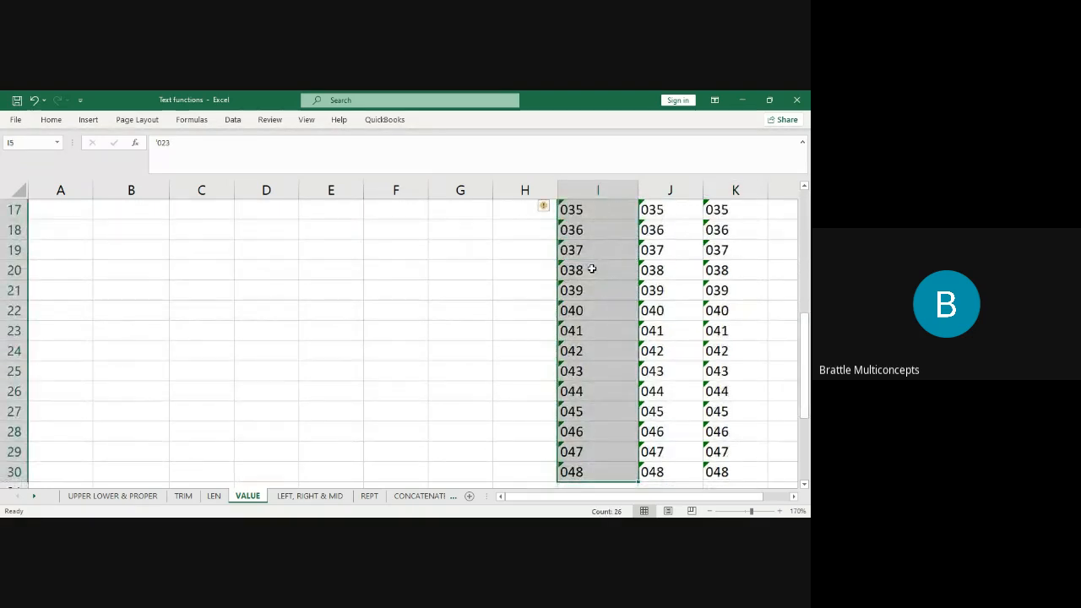
{"action": "key", "text": "Up"}
{"action": "key", "text": "Up"}
{"action": "key", "text": "Up"}
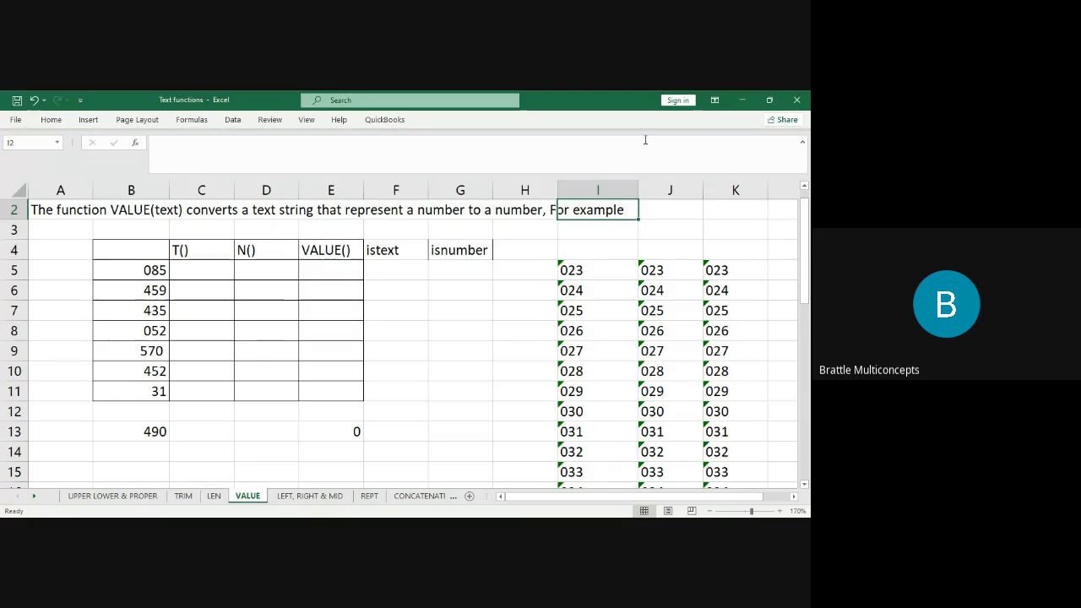
Insert blank columns at J and L between the three text-number copies.
{"action": "left_click", "coordinate": [667, 189]}
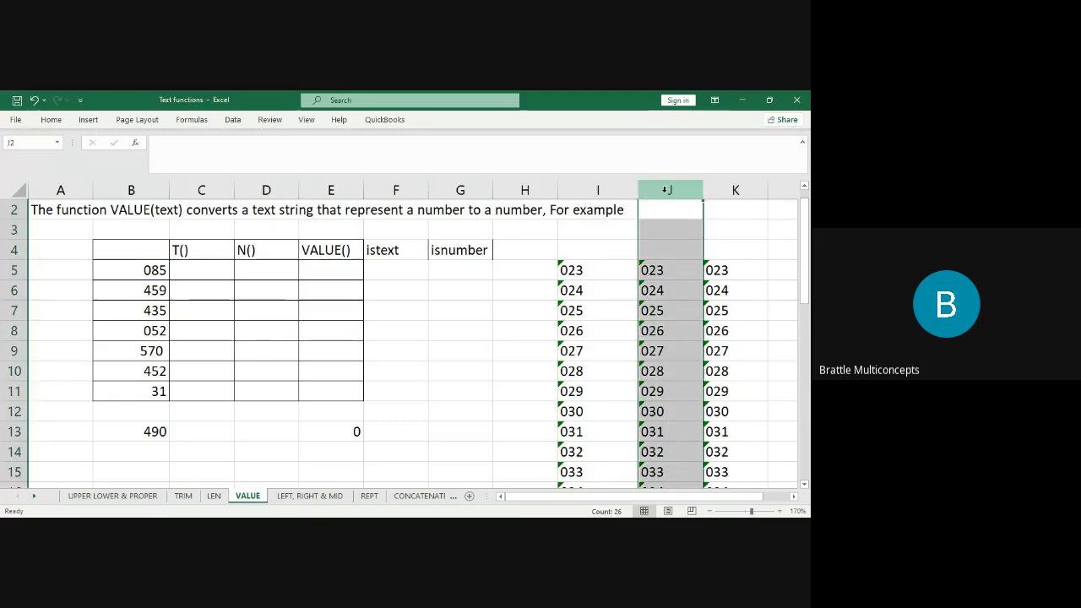
{"action": "key", "text": "ctrl+shift+plus"}
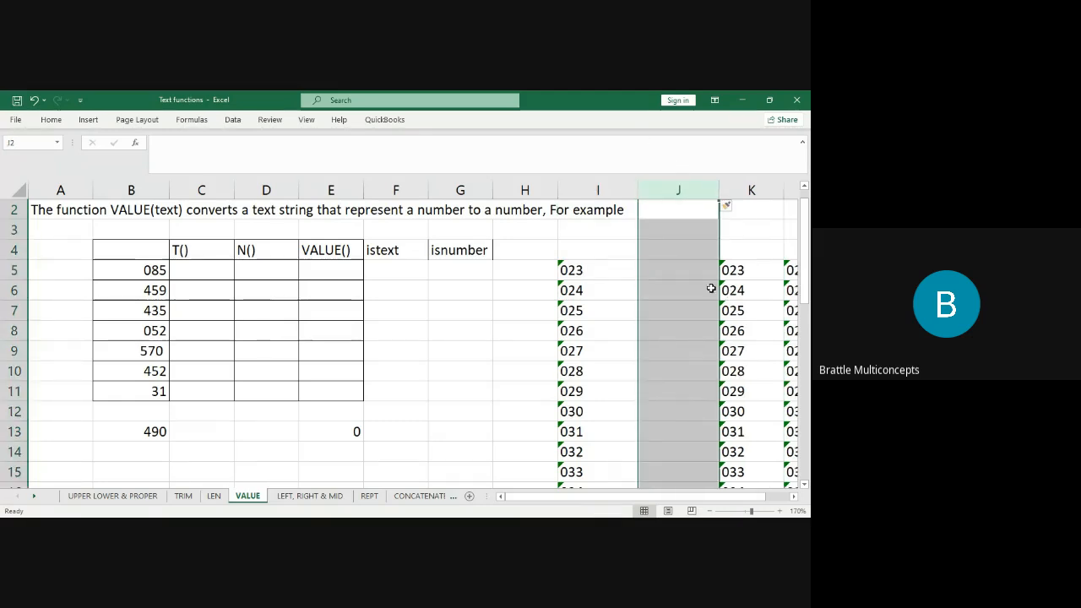
{"action": "left_click", "coordinate": [788, 191]}
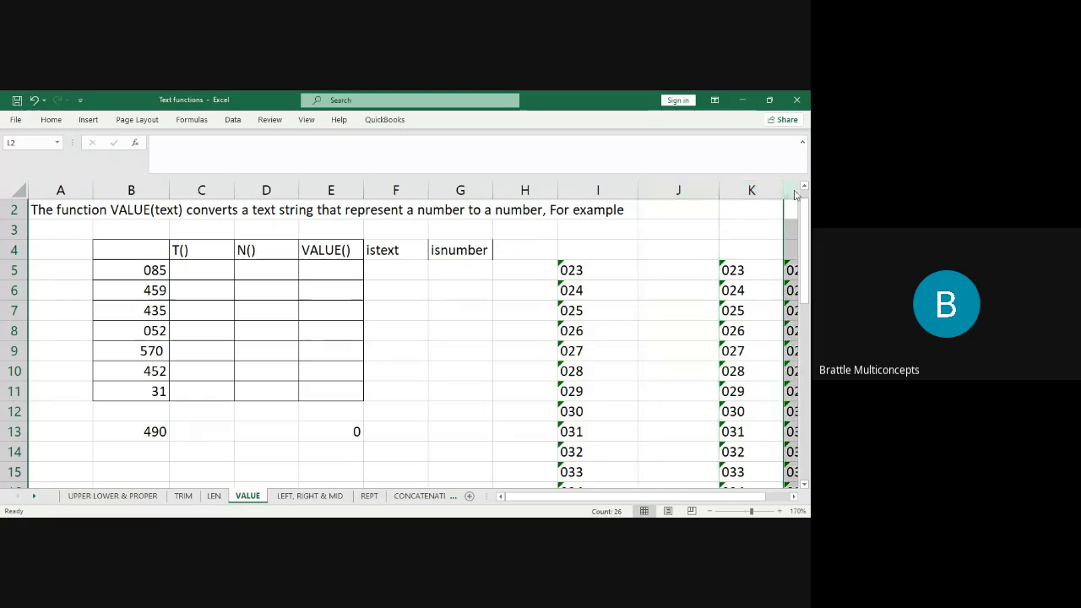
{"action": "scroll", "coordinate": [745, 294], "scroll_direction": "right", "scroll_amount": 3}
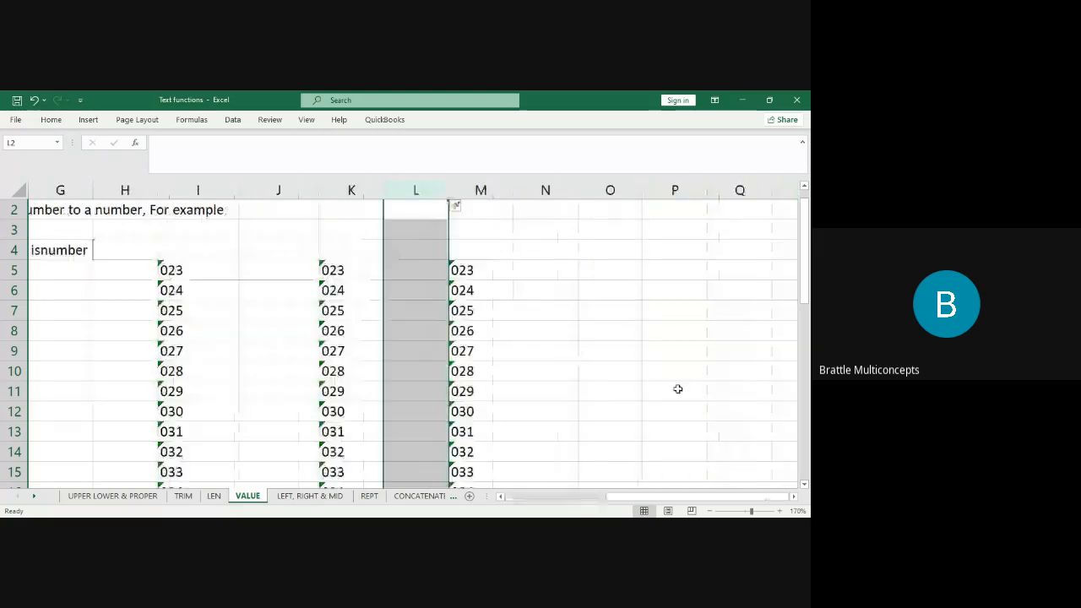
{"action": "left_click", "coordinate": [264, 346]}
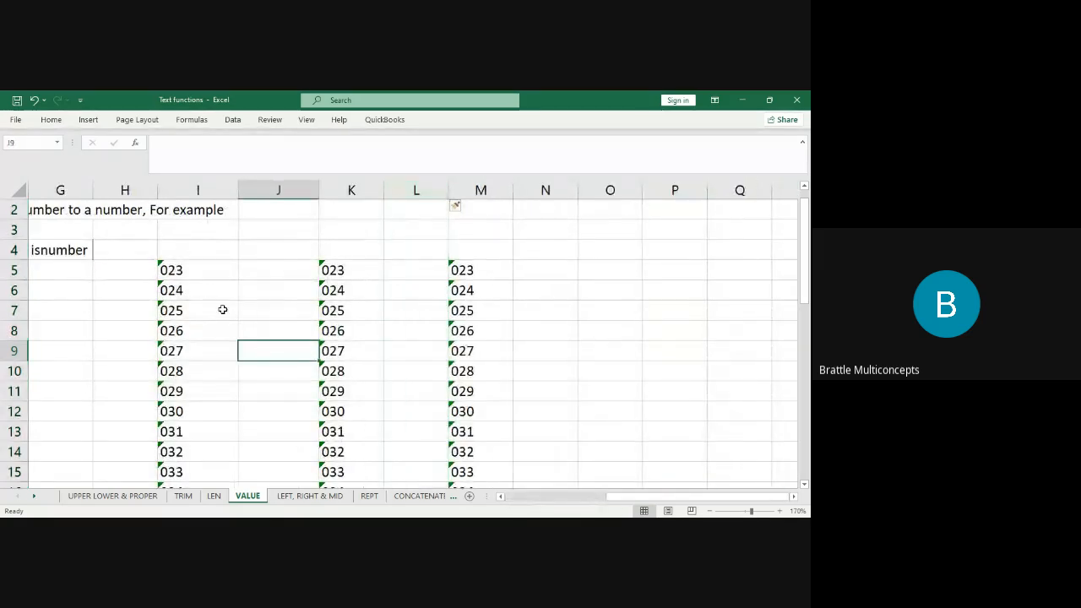
Select the text-number block I5:M11.
{"action": "left_click", "coordinate": [192, 273]}
{"action": "left_click_drag", "start_coordinate": [192, 272], "coordinate": [485, 395]}
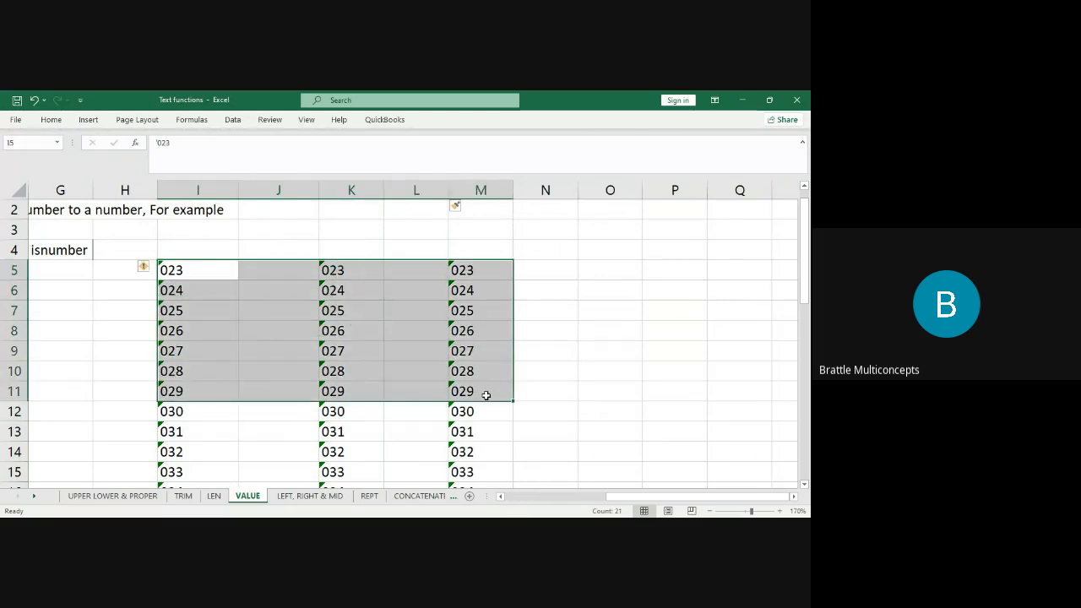
{"action": "left_click", "coordinate": [656, 312]}
{"action": "left_click", "coordinate": [584, 279]}
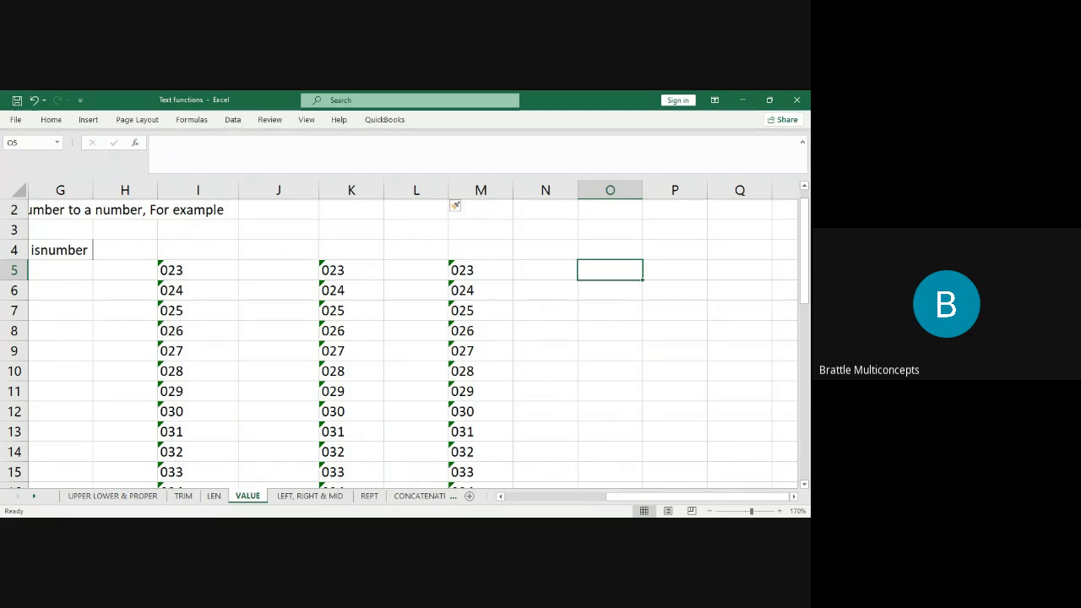
{"action": "key", "text": "alt+Tab"}
{"action": "left_click", "coordinate": [543, 232]}
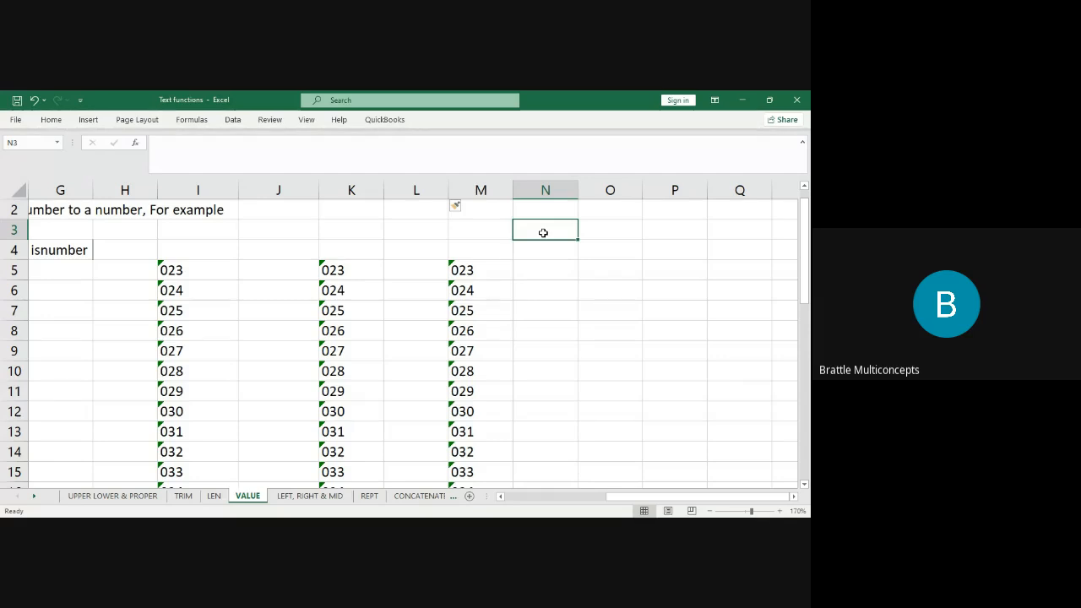
{"action": "left_click", "coordinate": [163, 264]}
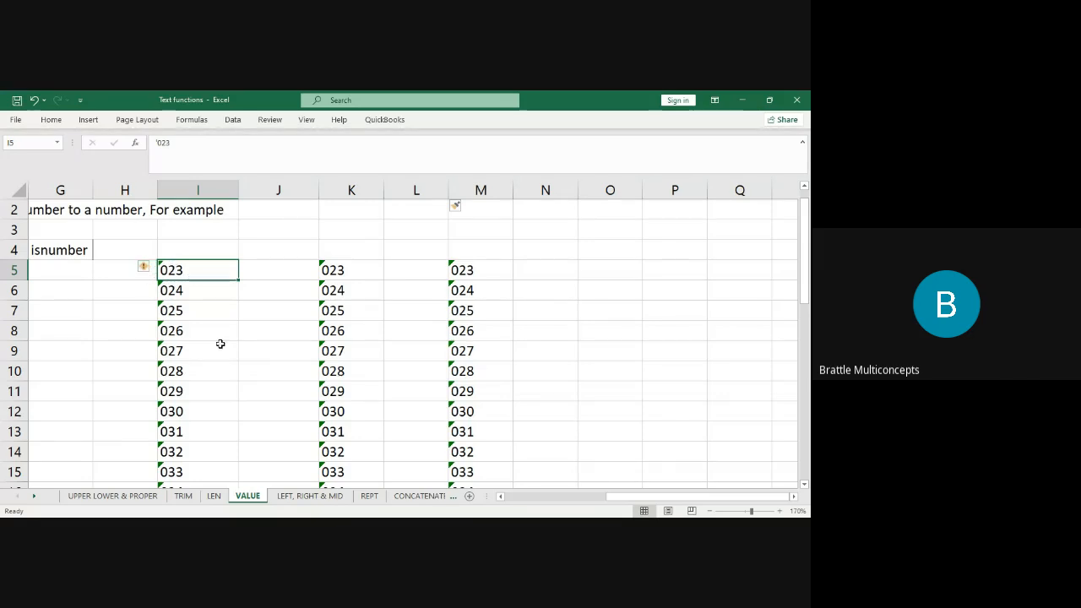
{"action": "left_click", "coordinate": [549, 234]}
{"action": "left_click_drag", "start_coordinate": [223, 276], "coordinate": [458, 390]}
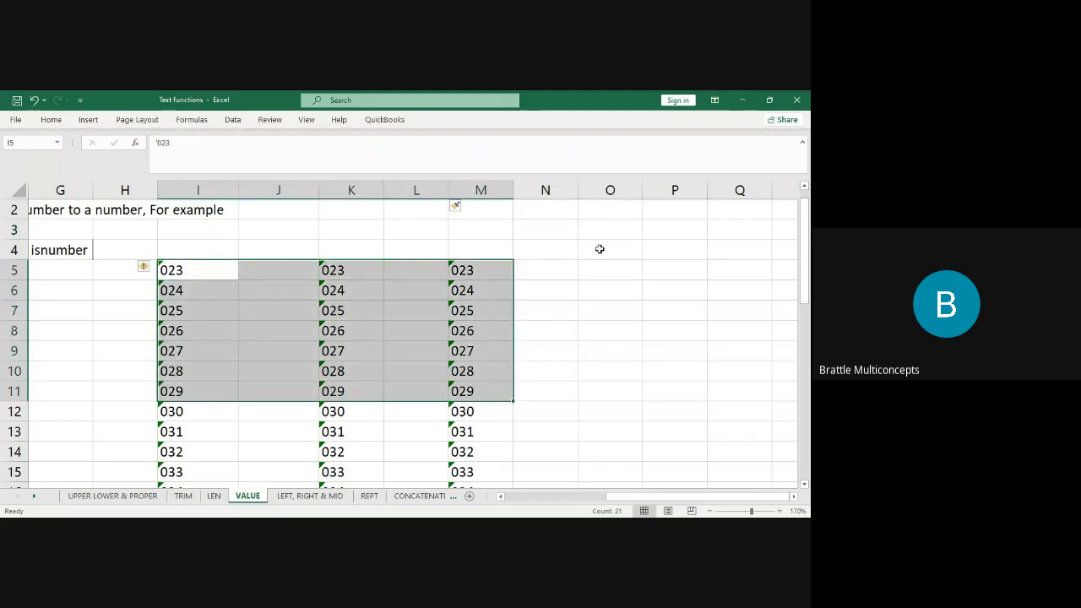
{"action": "left_click", "coordinate": [554, 228]}
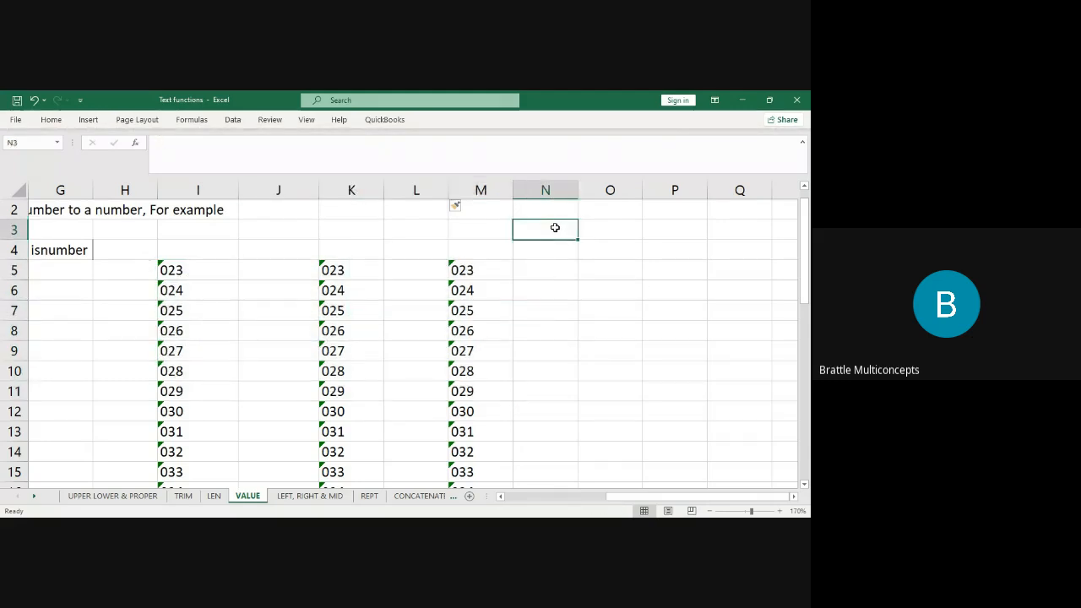
{"action": "type", "text": "0"}
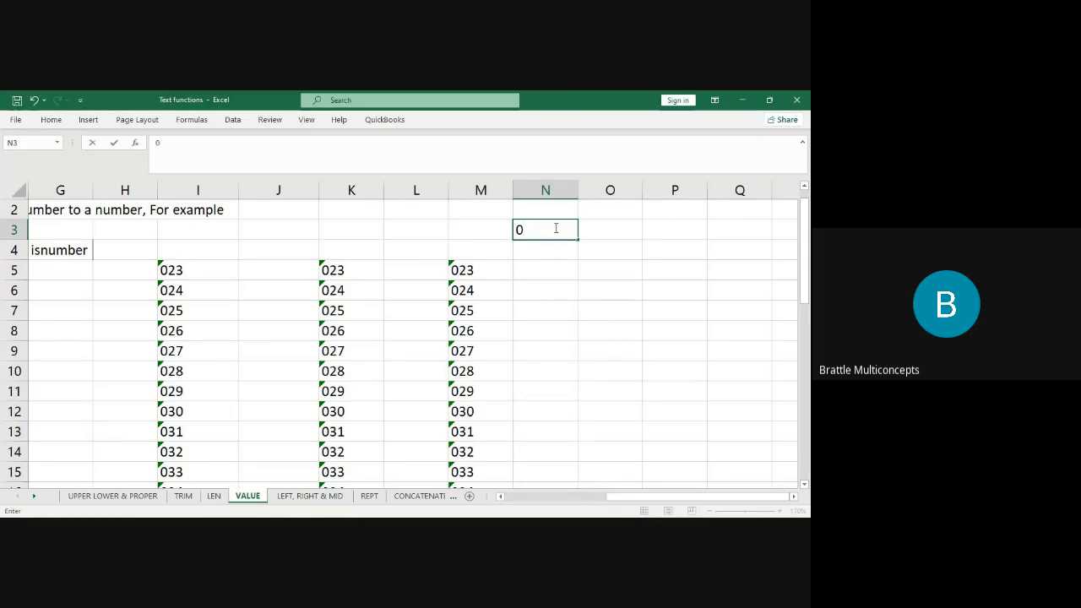
{"action": "left_click", "coordinate": [610, 234]}
{"action": "type", "text": "1"}
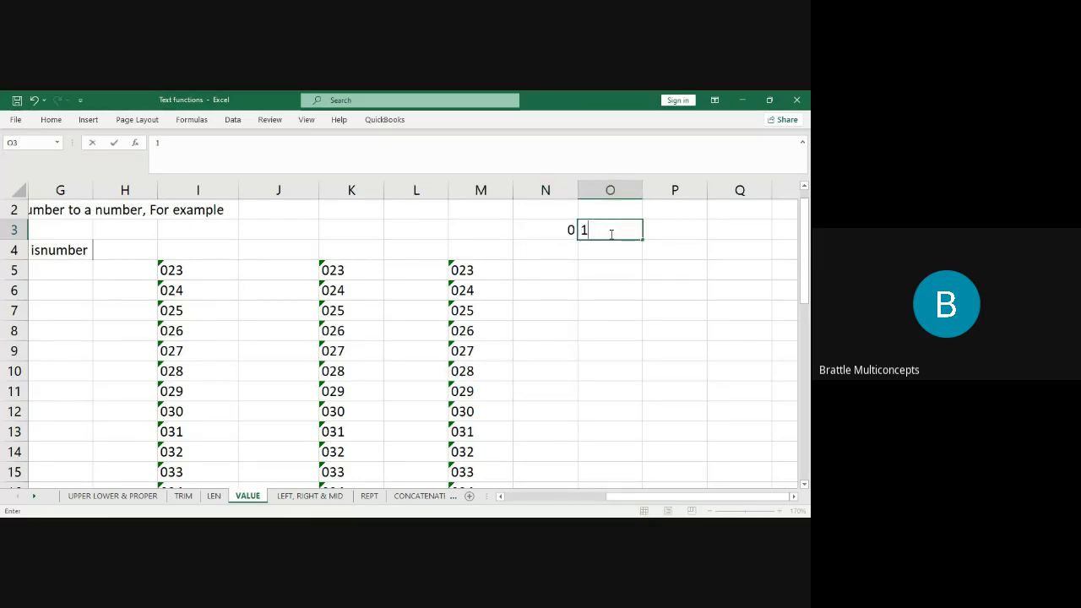
{"action": "left_click", "coordinate": [626, 280]}
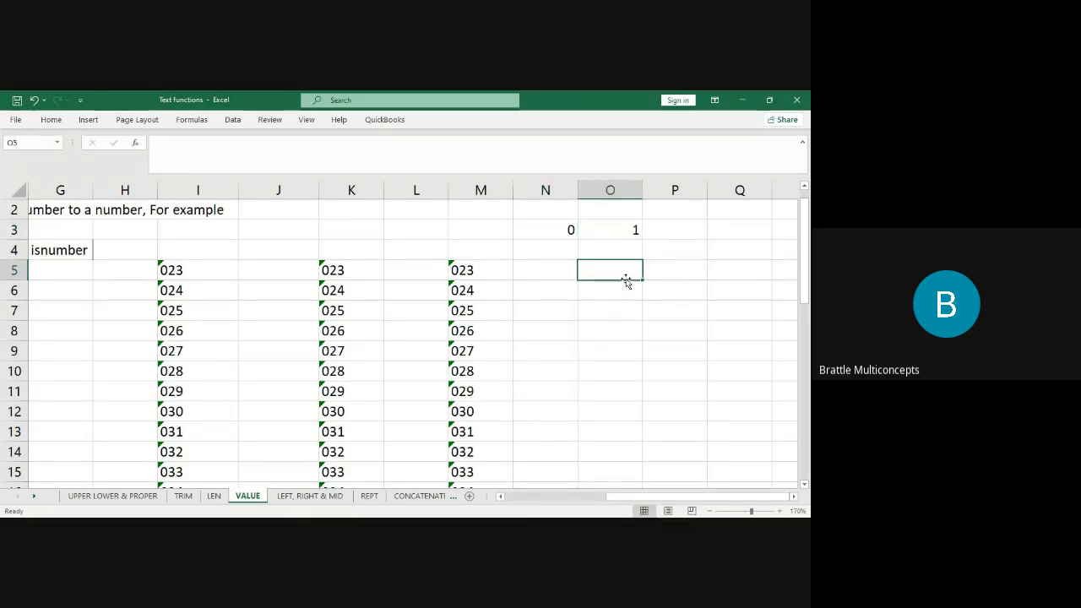
{"action": "left_click", "coordinate": [557, 228]}
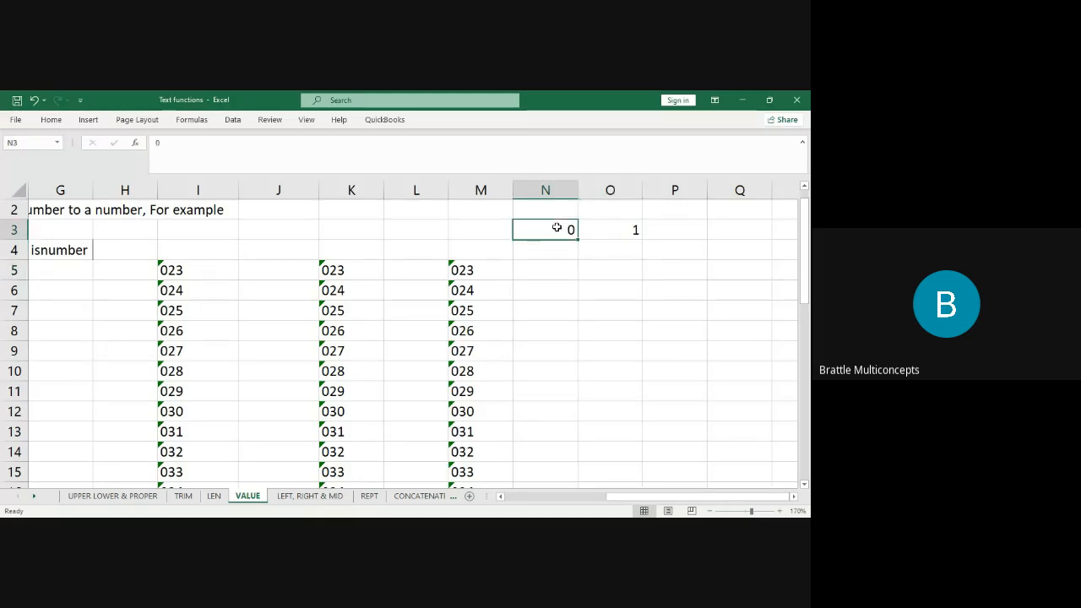
{"action": "left_click", "coordinate": [616, 231]}
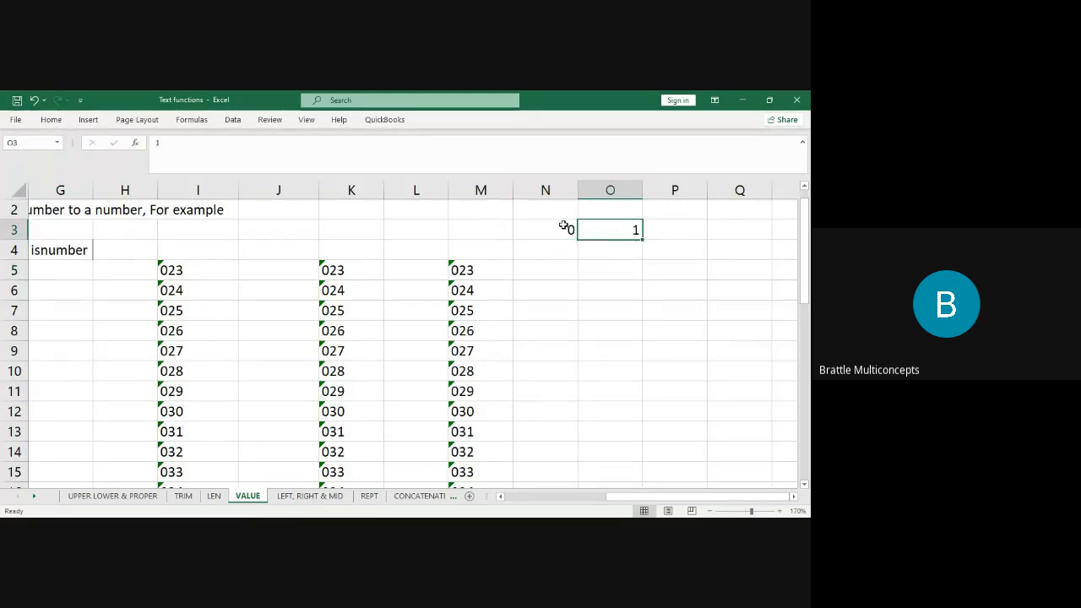
{"action": "left_click", "coordinate": [563, 226]}
{"action": "key", "text": "ctrl+c"}
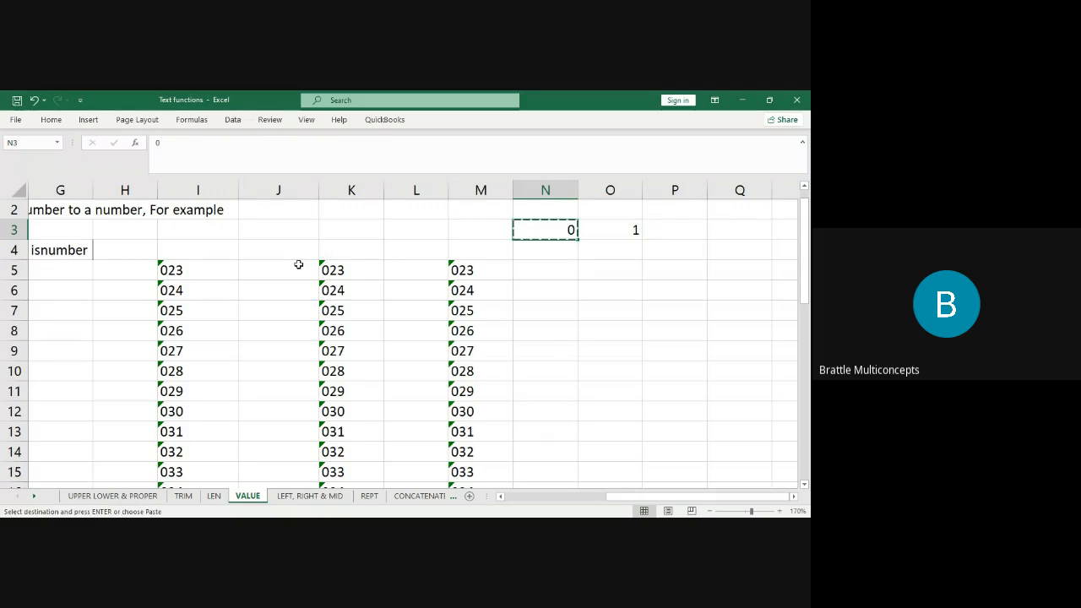
{"action": "left_click", "coordinate": [206, 275]}
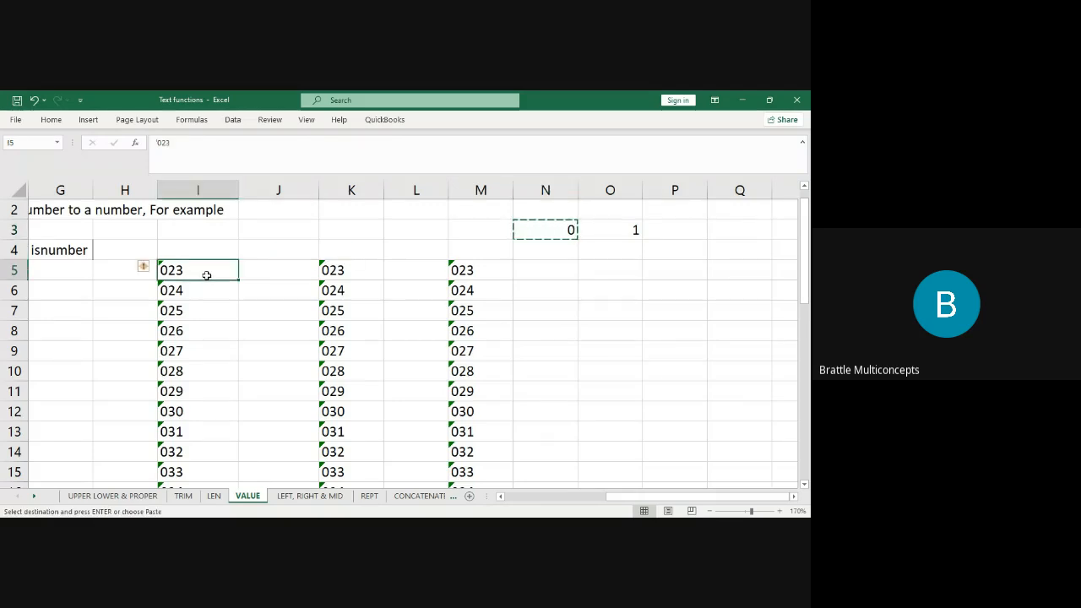
{"action": "key", "text": "shift+Right"}
{"action": "key", "text": "shift+Right"}
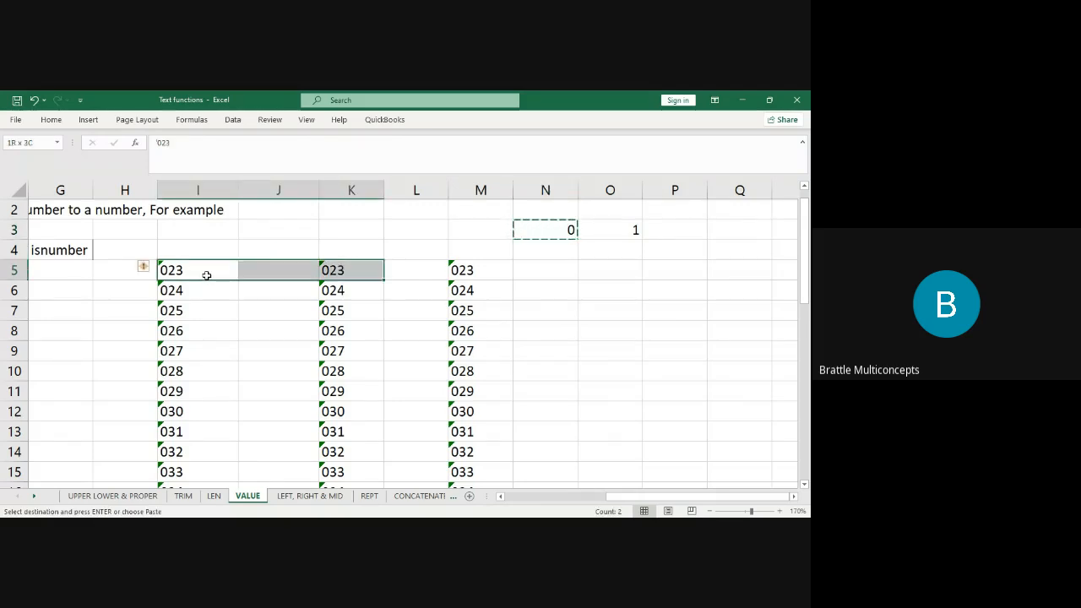
{"action": "key", "text": "shift+Right"}
{"action": "key", "text": "shift+Right"}
{"action": "key", "text": "ctrl+shift+Down"}
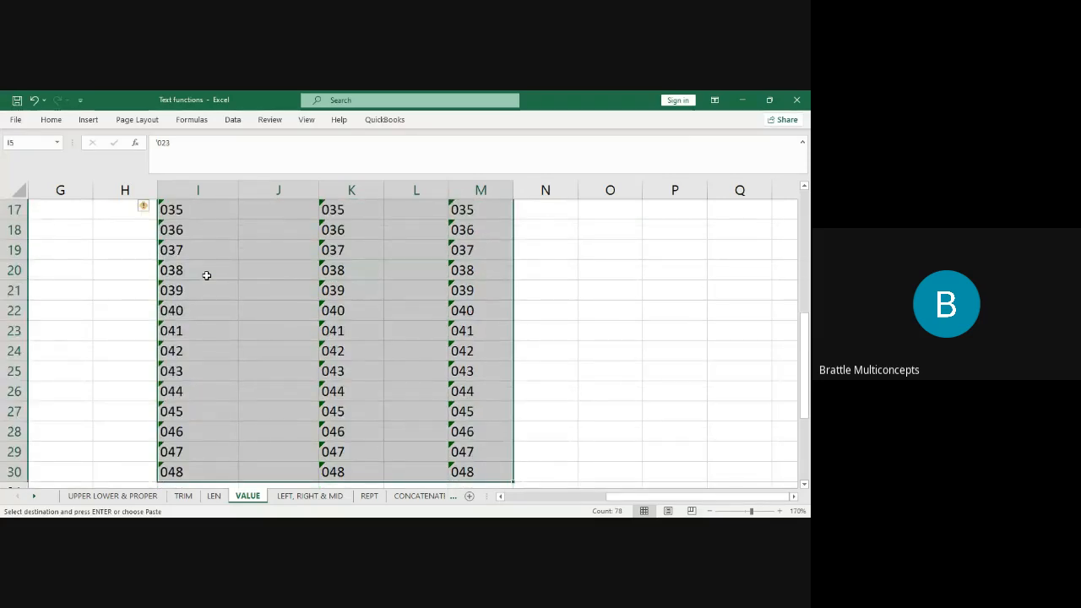
{"action": "left_click", "coordinate": [53, 121]}
{"action": "scroll", "coordinate": [359, 263], "scroll_direction": "up", "scroll_amount": 5}
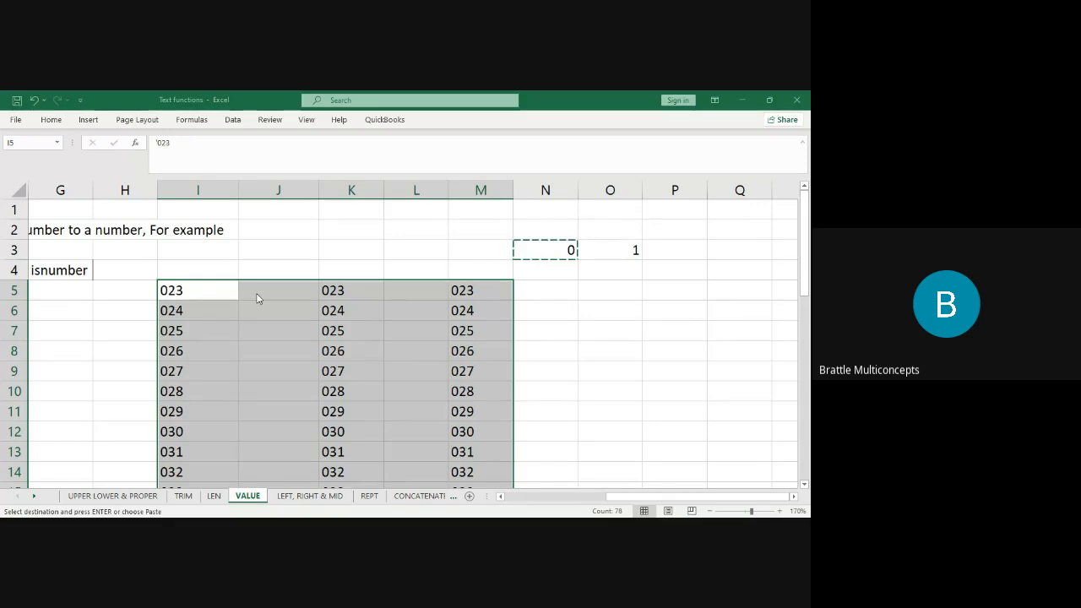
{"action": "left_click", "coordinate": [403, 343]}
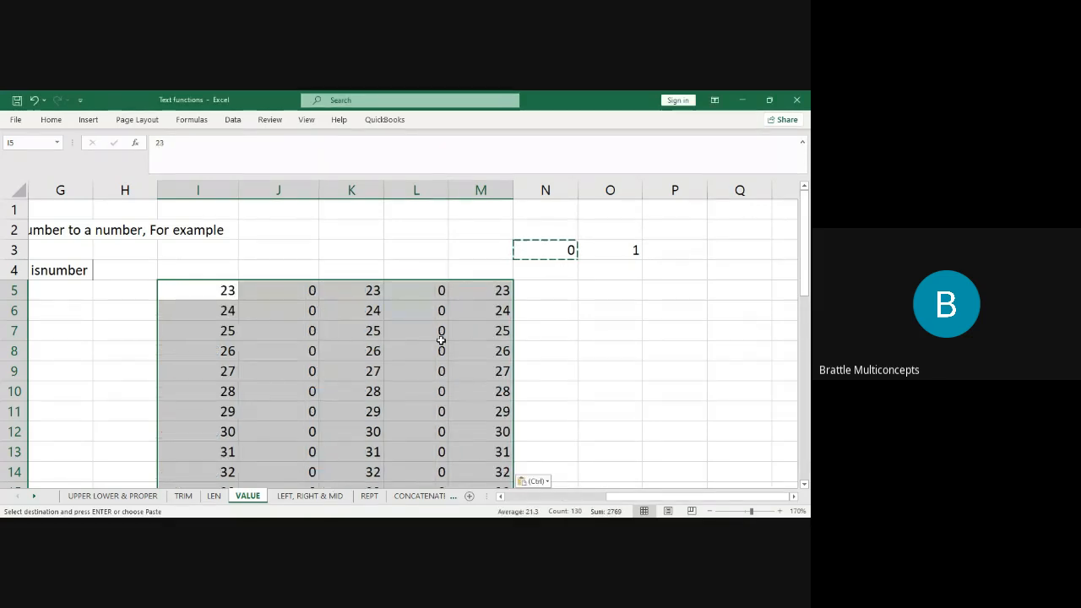
{"action": "left_click", "coordinate": [490, 344]}
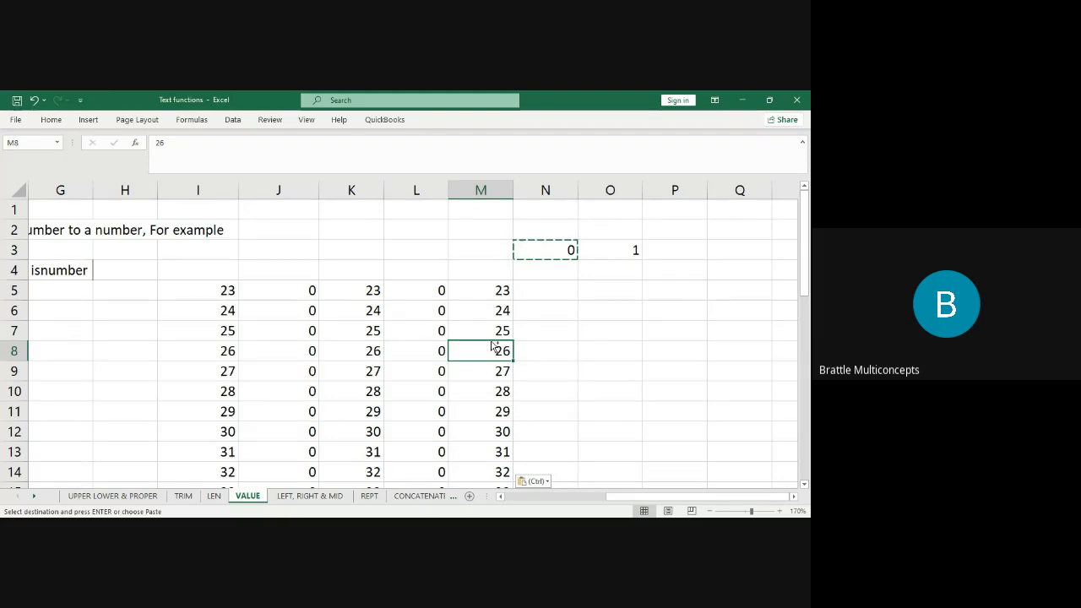
{"action": "key", "text": "ctrl+z"}
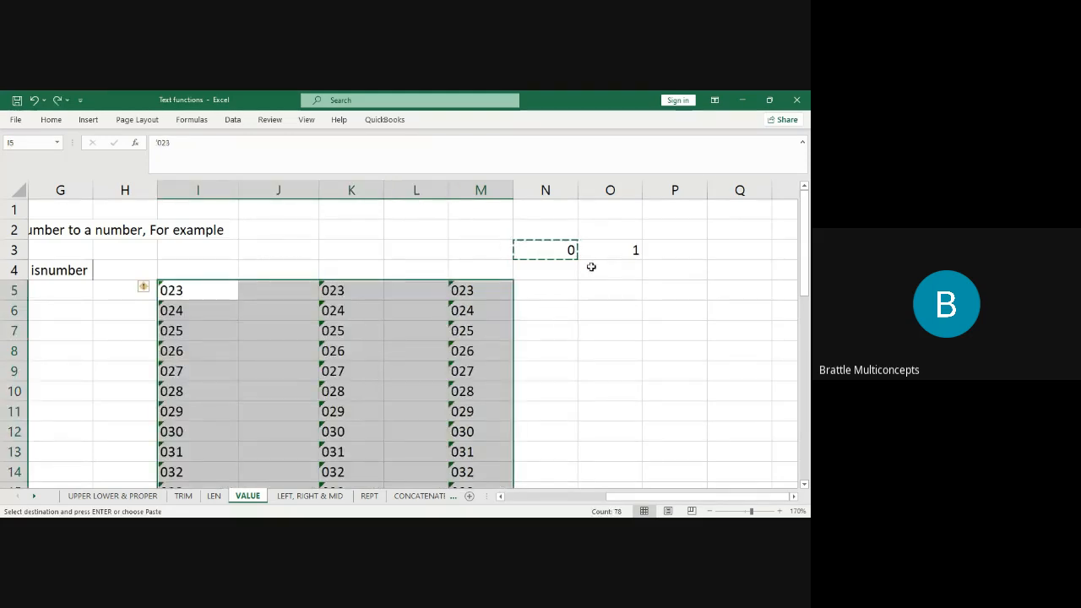
Paste Special Multiply the 1 from O3 onto I5:M30 to make real numbers.
{"action": "left_click", "coordinate": [620, 248]}
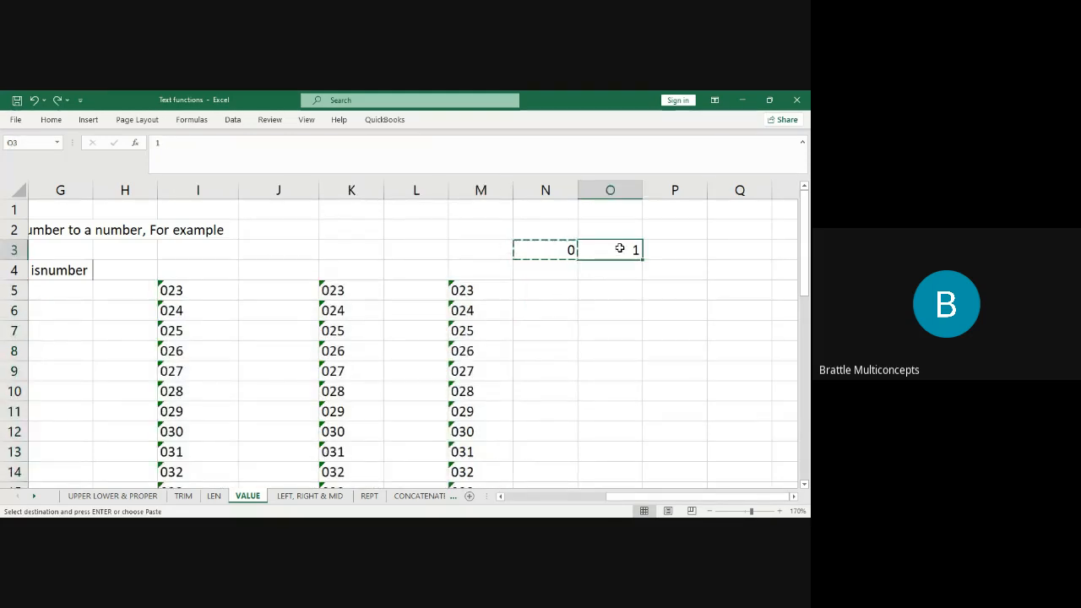
{"action": "key", "text": "ctrl+c"}
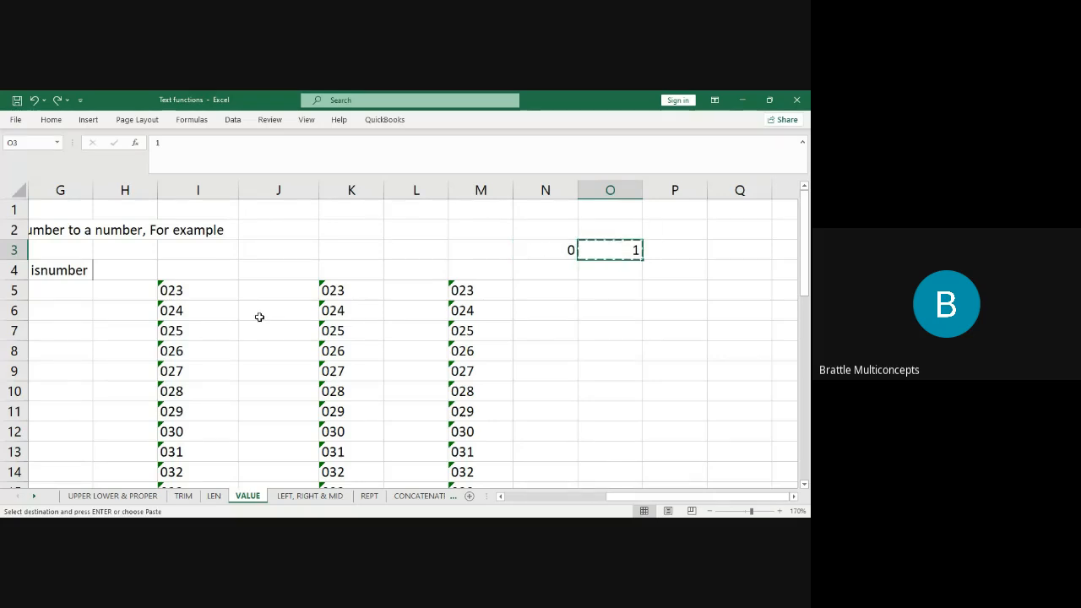
{"action": "left_click", "coordinate": [202, 291]}
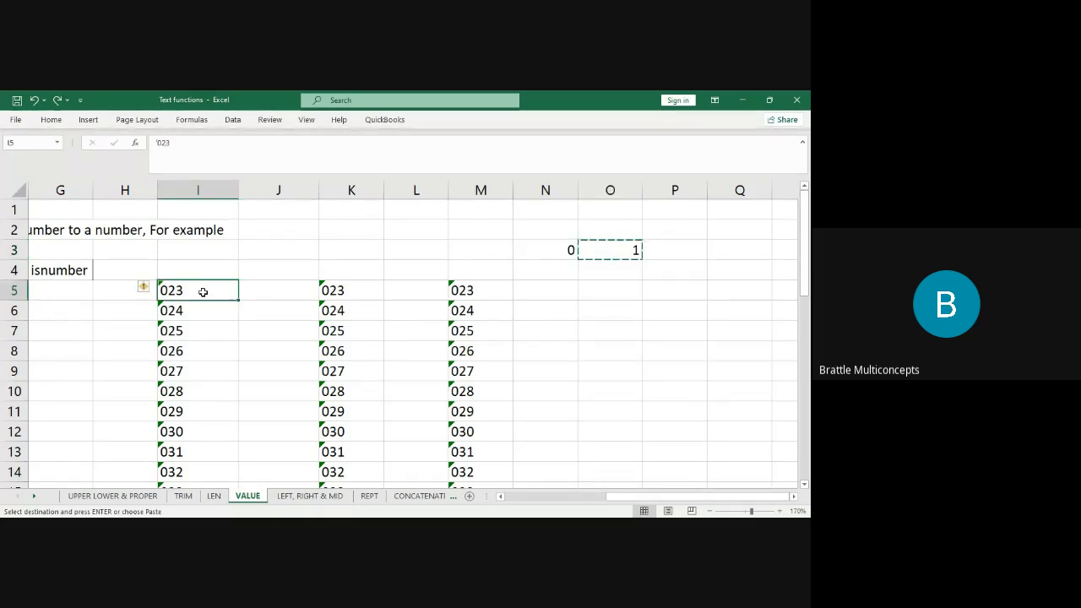
{"action": "key", "text": "shift+Right"}
{"action": "key", "text": "shift+Right"}
{"action": "key", "text": "shift+Right"}
{"action": "key", "text": "shift+Right"}
{"action": "key", "text": "shift+Down"}
{"action": "key", "text": "shift+Down"}
{"action": "key", "text": "shift+Down"}
{"action": "key", "text": "shift+Down"}
{"action": "key", "text": "shift+Down"}
{"action": "key", "text": "shift+Down"}
{"action": "key", "text": "shift+Down"}
{"action": "key", "text": "shift+Down"}
{"action": "key", "text": "shift+Down"}
{"action": "key", "text": "shift+Down"}
{"action": "key", "text": "shift+Down"}
{"action": "key", "text": "shift+Down"}
{"action": "key", "text": "shift+Down"}
{"action": "key", "text": "shift+Down"}
{"action": "key", "text": "shift+Down"}
{"action": "key", "text": "shift+Down"}
{"action": "key", "text": "shift+Down"}
{"action": "key", "text": "shift+Down"}
{"action": "key", "text": "shift+Down"}
{"action": "key", "text": "shift+Down"}
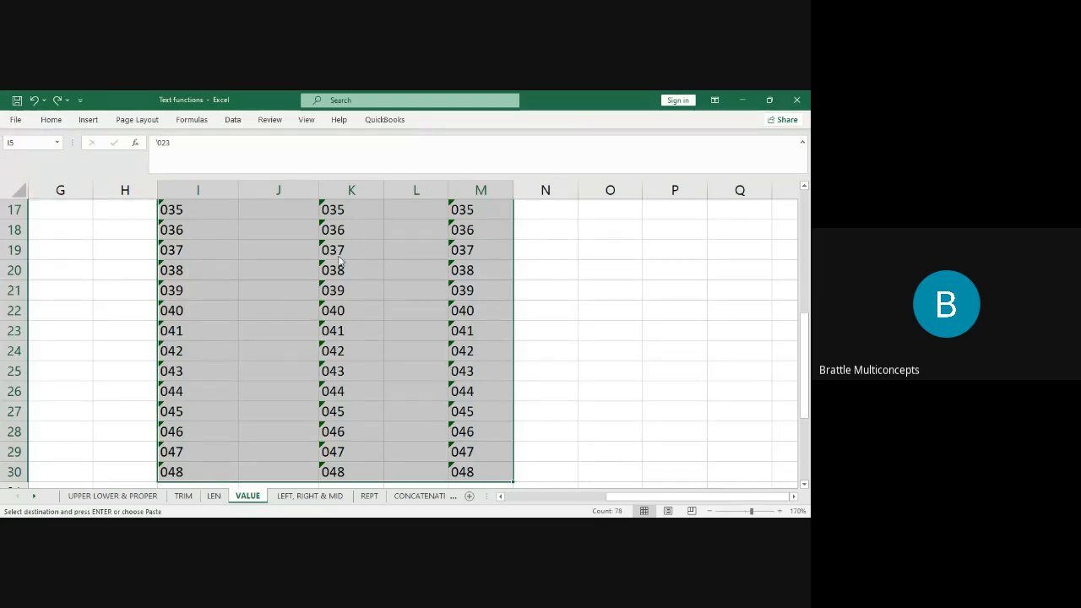
{"action": "scroll", "coordinate": [342, 261], "scroll_direction": "up", "scroll_amount": 5}
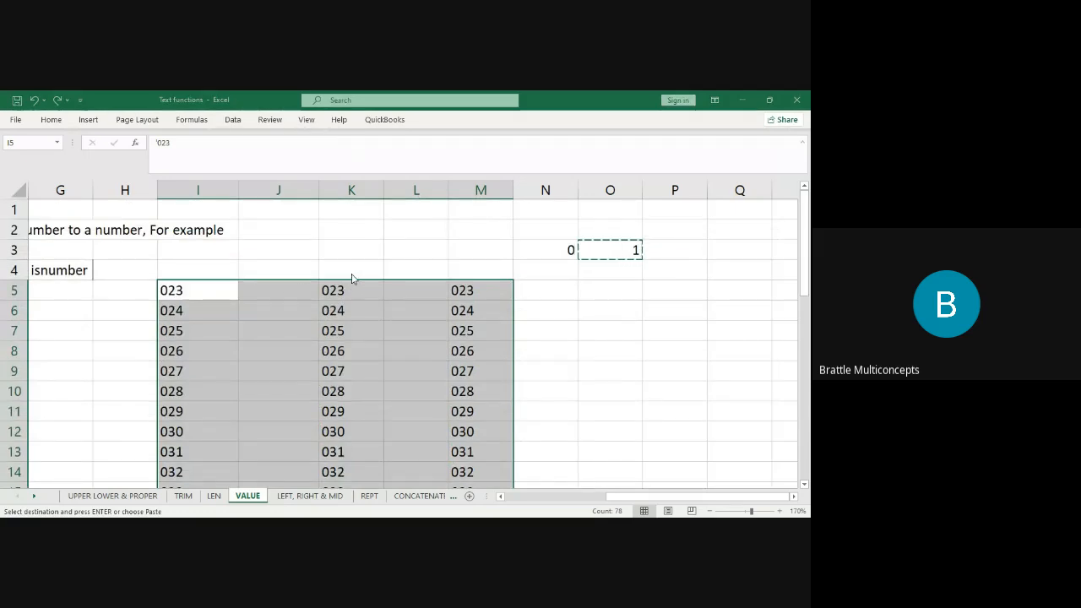
{"action": "left_click", "coordinate": [375, 337]}
{"action": "left_click", "coordinate": [445, 363]}
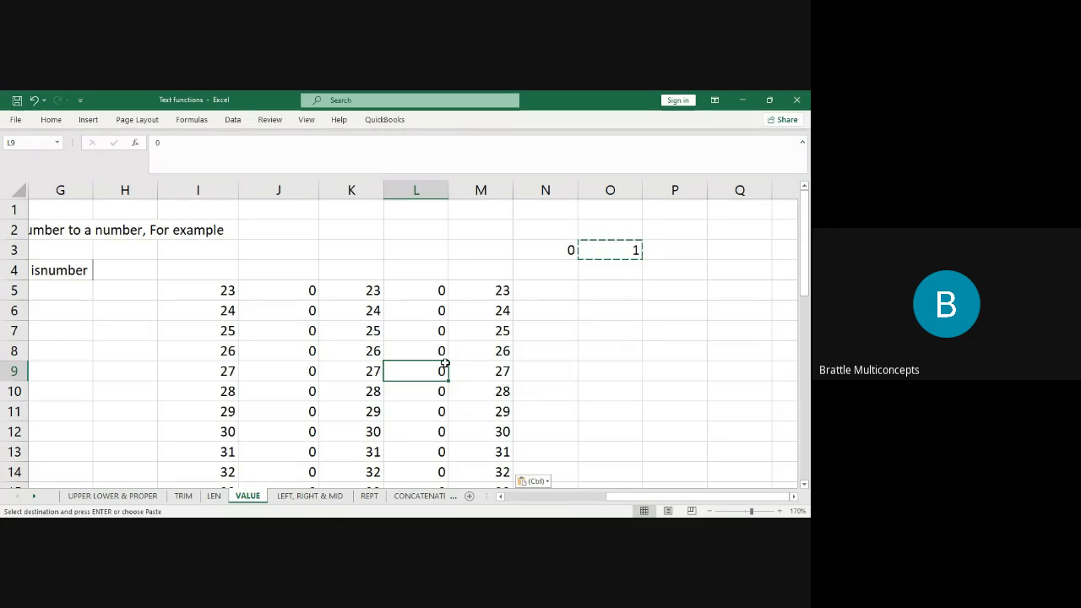
Return to the column B table and look over the T(), istext and isnumber headings.
{"action": "key", "text": "Left"}
{"action": "key", "text": "Left"}
{"action": "key", "text": "Left"}
{"action": "key", "text": "Left"}
{"action": "key", "text": "Left"}
{"action": "key", "text": "Left"}
{"action": "key", "text": "Left"}
{"action": "key", "text": "Left"}
{"action": "key", "text": "Left"}
{"action": "key", "text": "Left"}
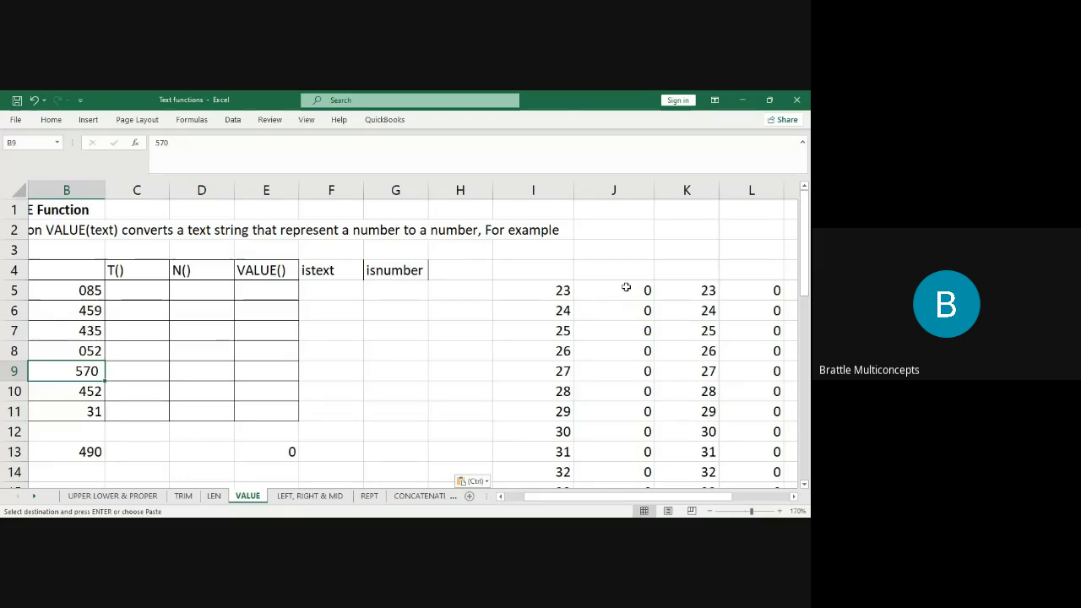
{"action": "left_click", "coordinate": [72, 289]}
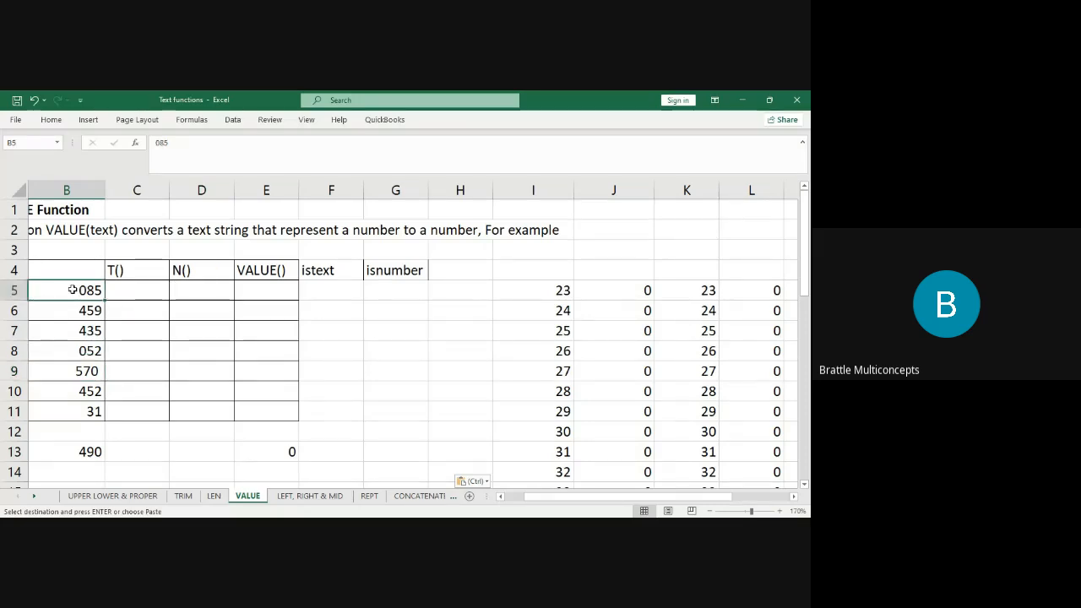
{"action": "left_click", "coordinate": [143, 270]}
{"action": "left_click", "coordinate": [202, 269]}
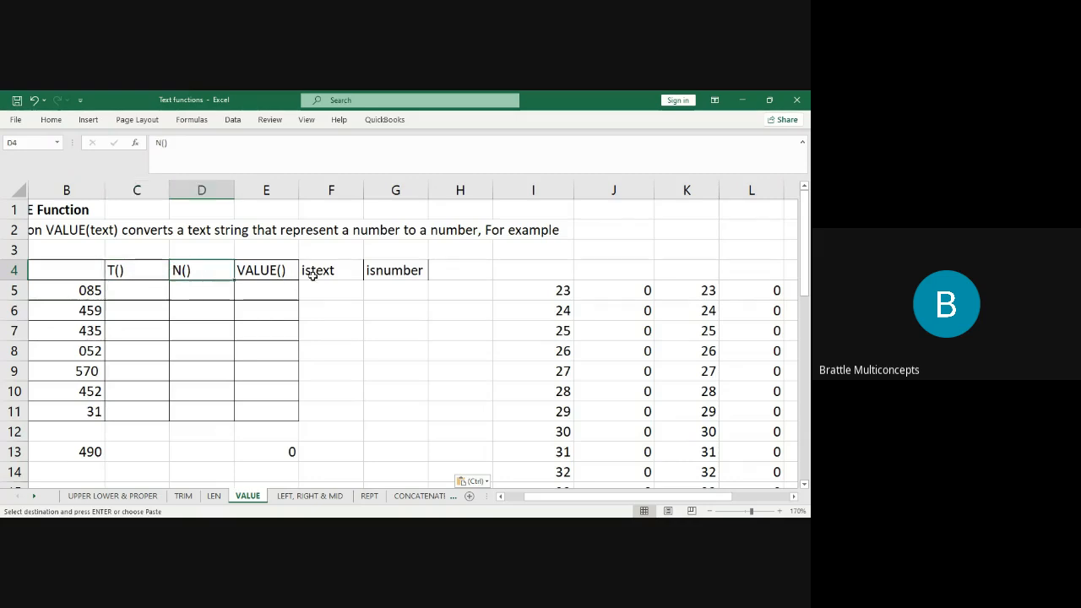
{"action": "left_click_drag", "start_coordinate": [338, 270], "coordinate": [382, 270]}
Enter =T(B5) in C5 under the T() heading.
{"action": "left_click", "coordinate": [383, 270]}
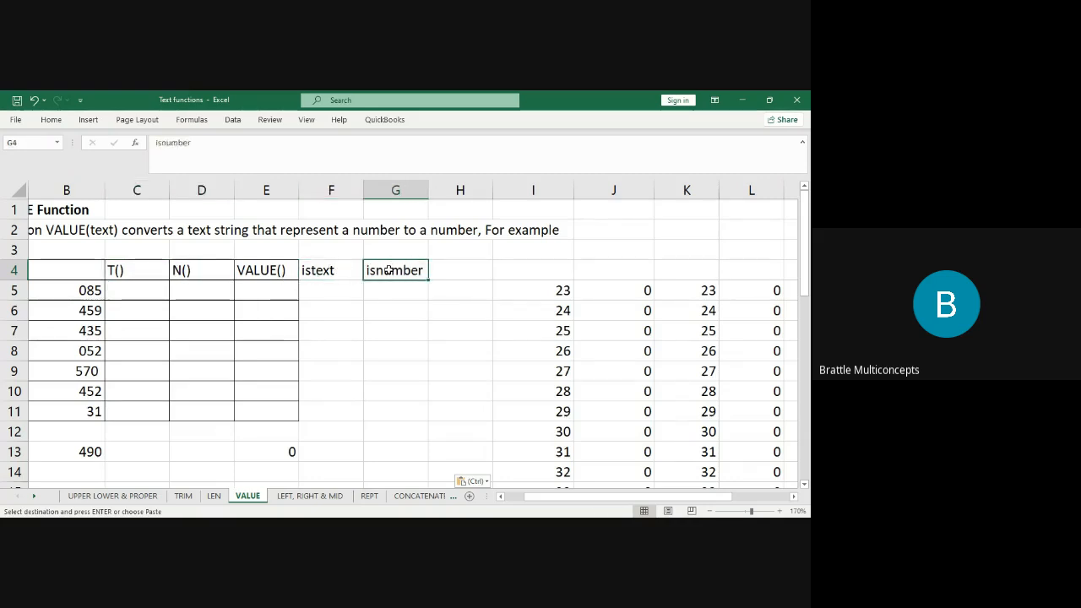
{"action": "left_click", "coordinate": [132, 267]}
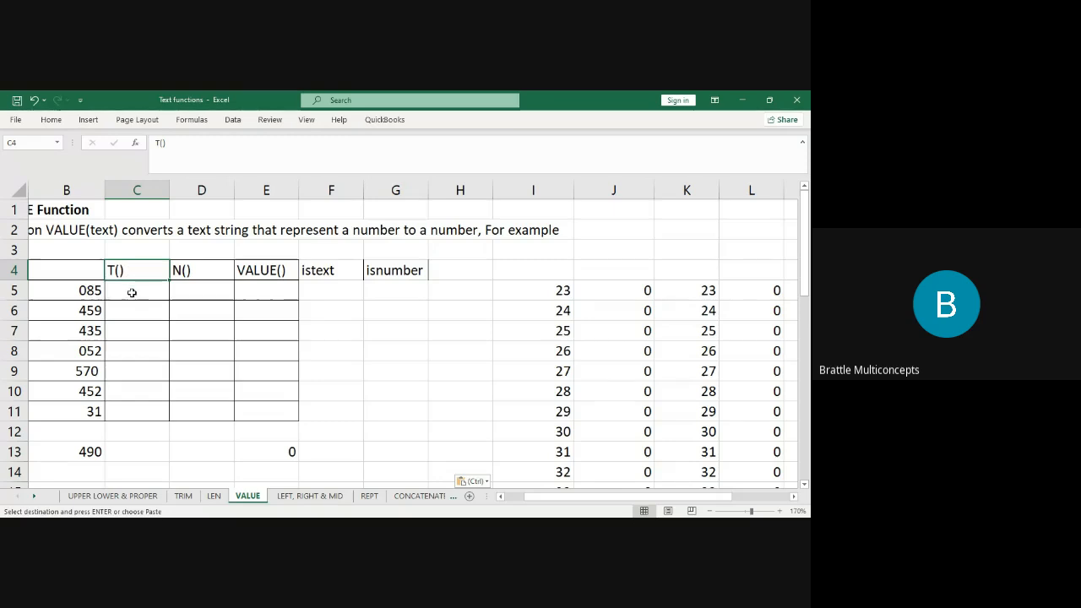
{"action": "left_click", "coordinate": [132, 291]}
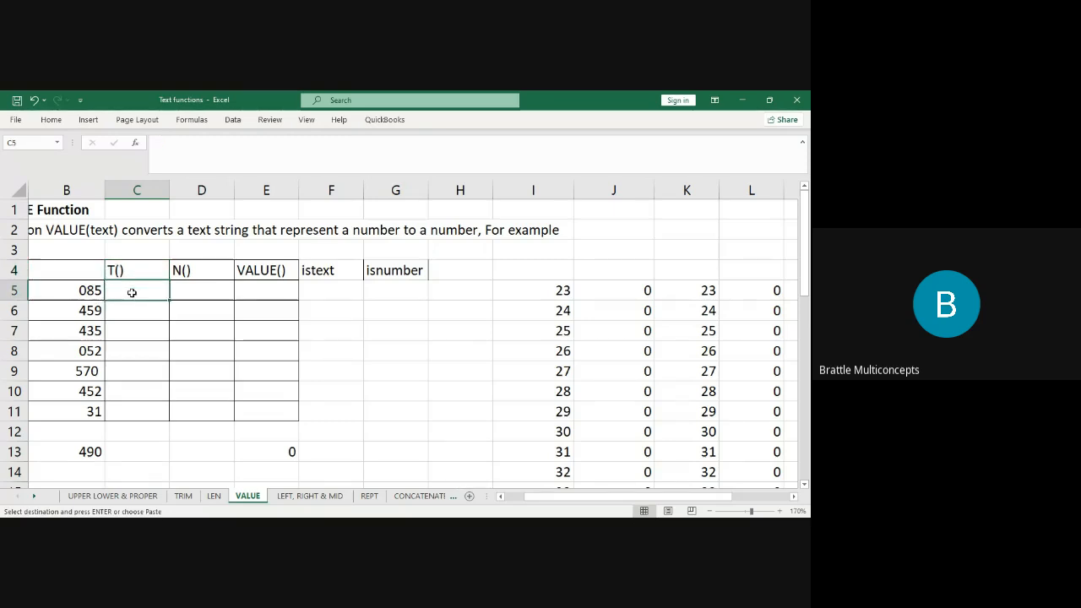
{"action": "type", "text": "="}
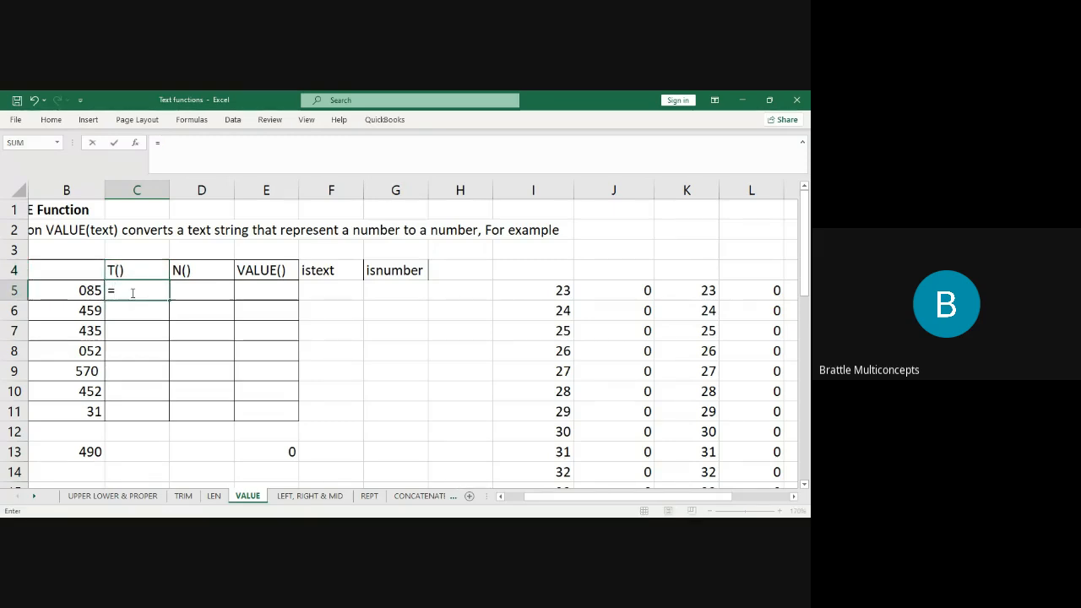
{"action": "type", "text": "t"}
{"action": "key", "text": "Tab"}
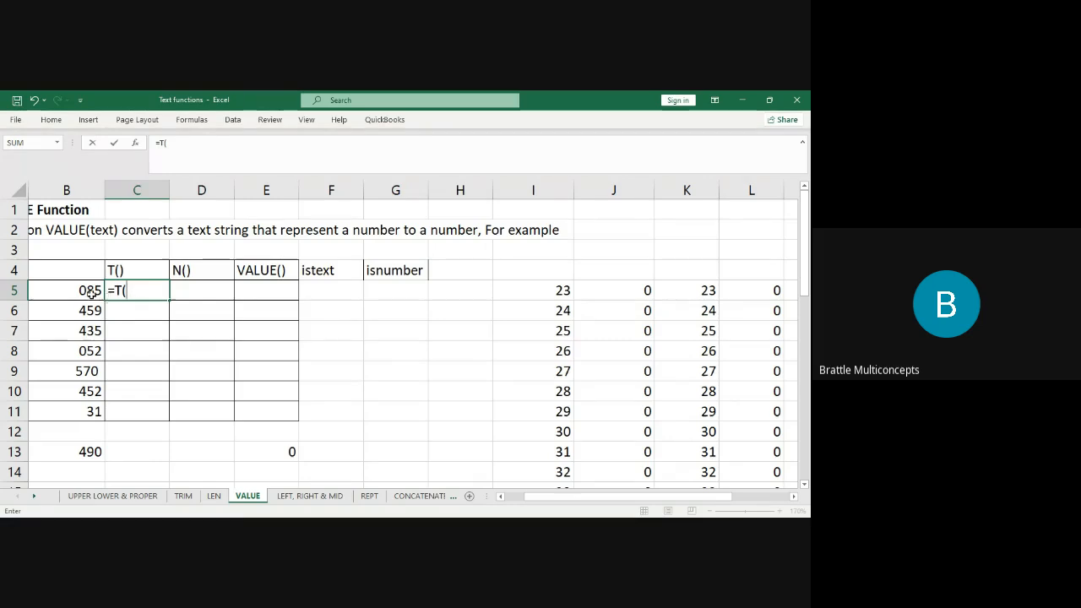
{"action": "left_click", "coordinate": [91, 292]}
{"action": "key", "text": "Return"}
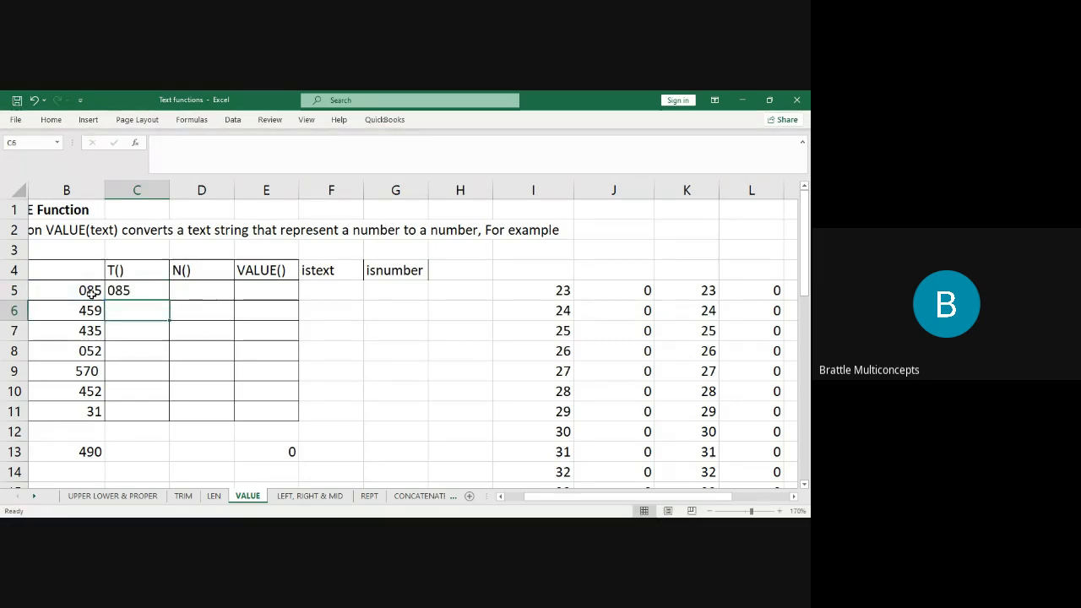
Fill the T formula down to C11 and check the blanks beside 459 and 31.
{"action": "left_click", "coordinate": [130, 289]}
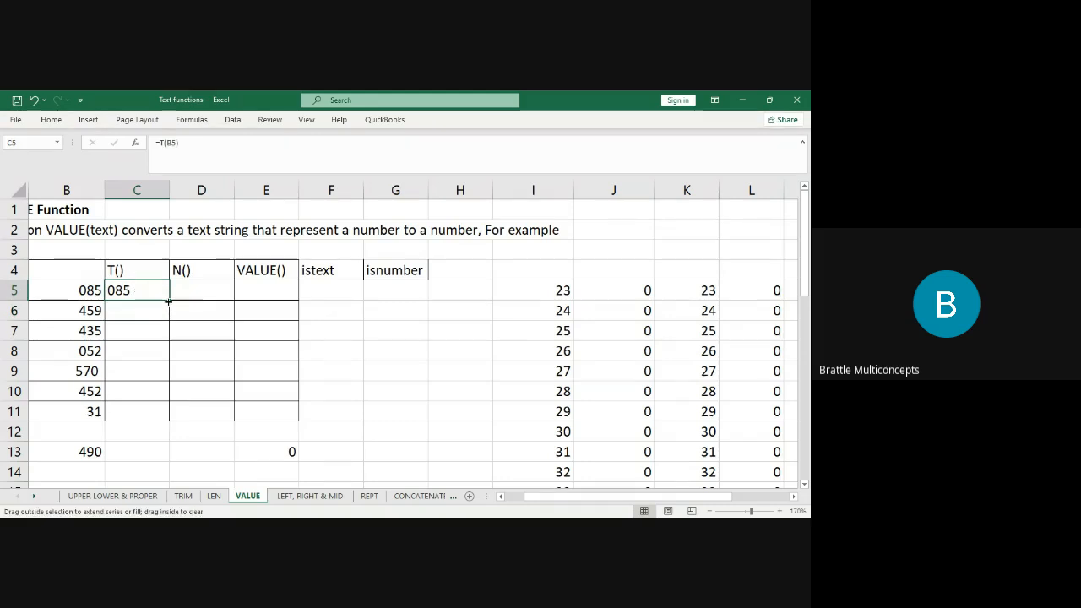
{"action": "double_click", "coordinate": [169, 300]}
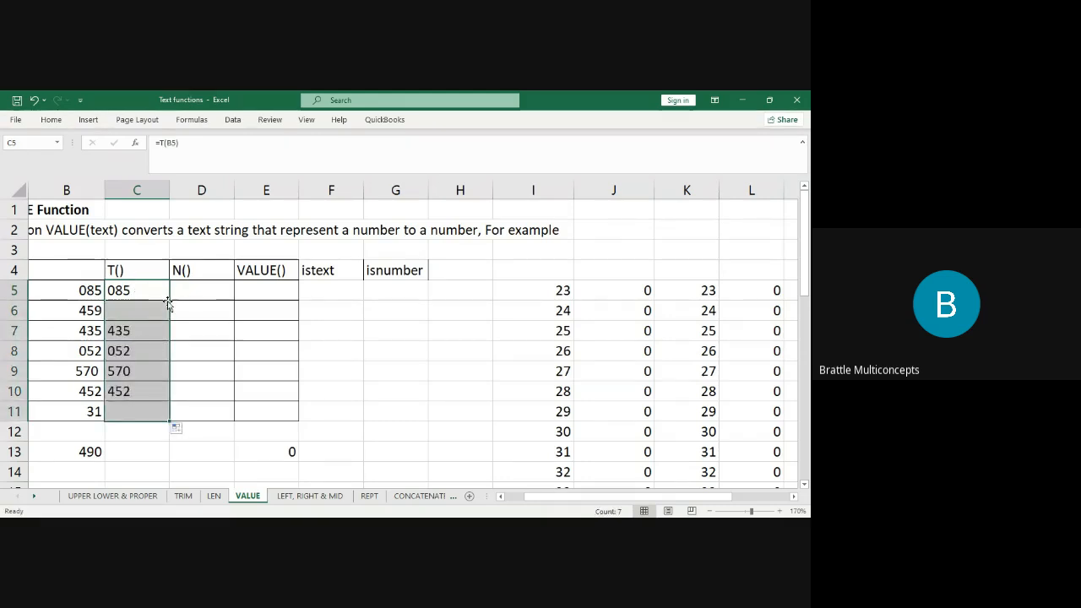
{"action": "left_click", "coordinate": [148, 308]}
{"action": "left_click", "coordinate": [142, 409]}
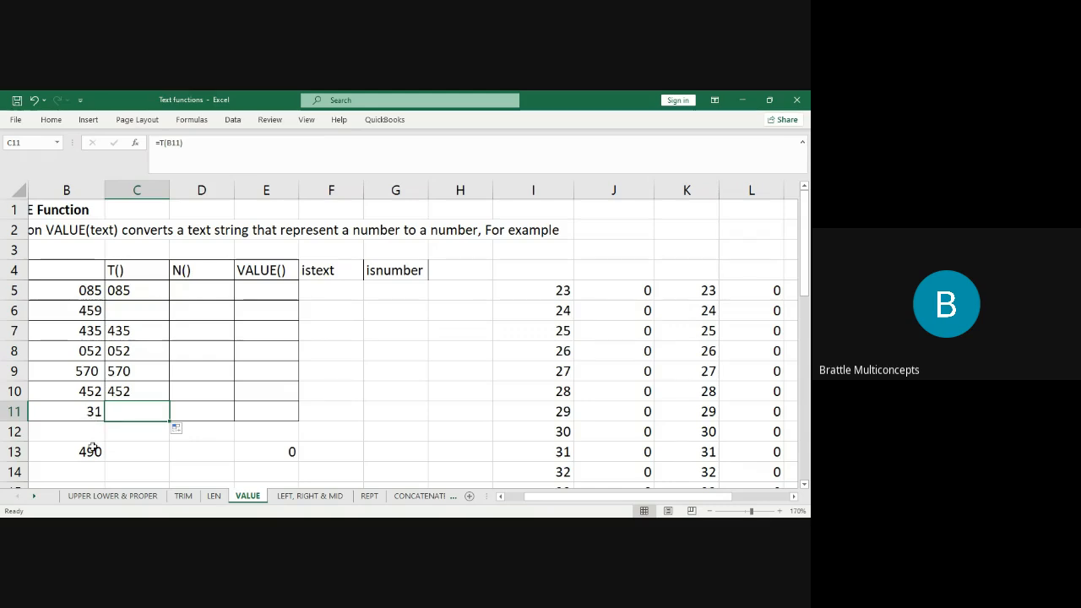
{"action": "left_click", "coordinate": [83, 303]}
{"action": "left_click", "coordinate": [79, 404]}
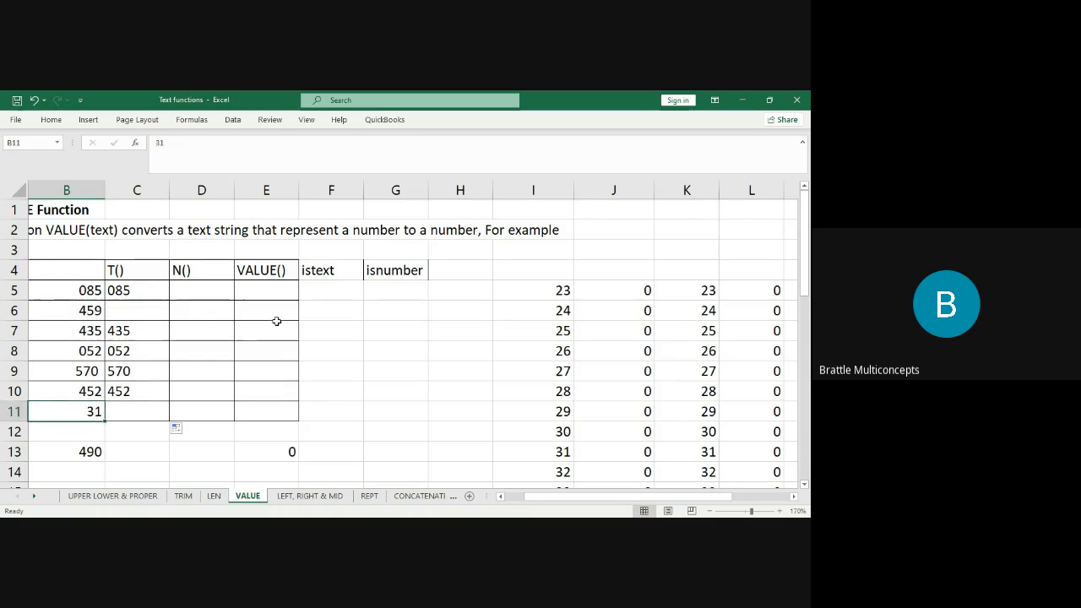
Enter =N(B5) in D5 and fill it to D11, showing 459, 31 and zeros for text.
{"action": "left_click", "coordinate": [206, 289]}
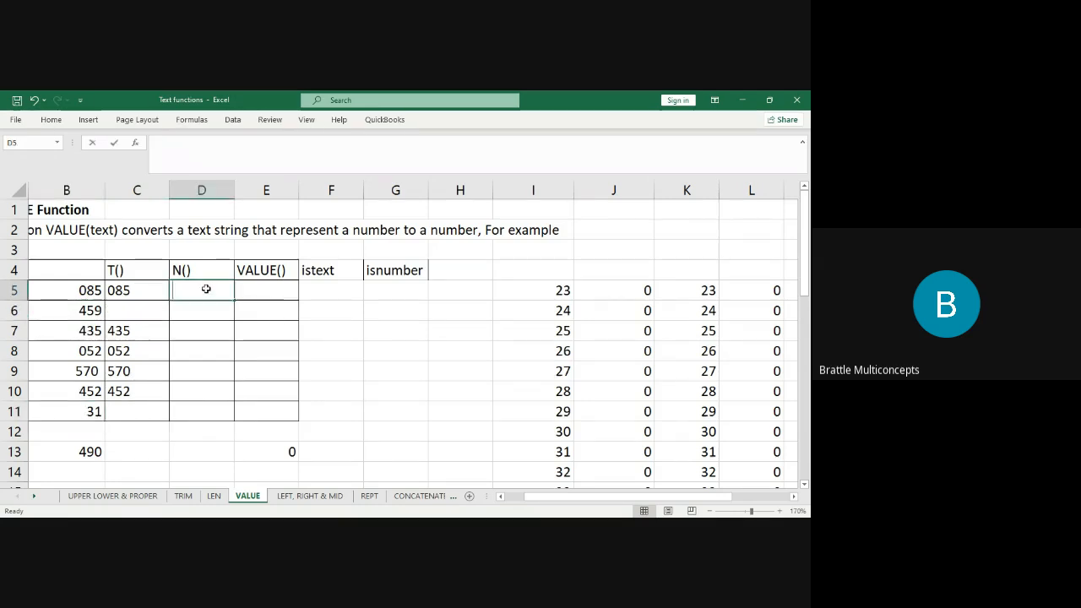
{"action": "type", "text": "=n"}
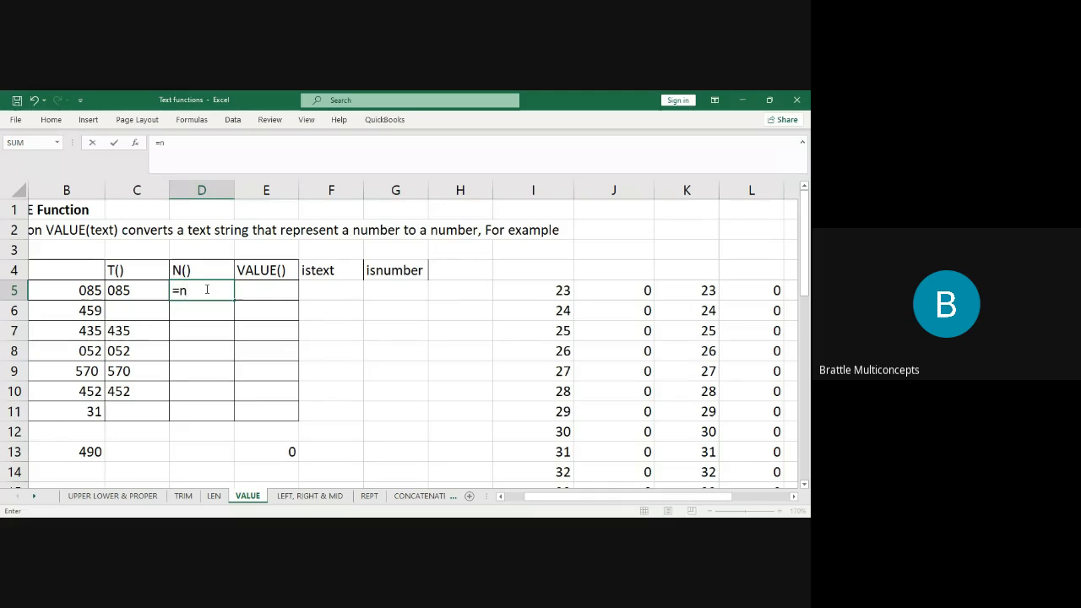
{"action": "type", "text": "("}
{"action": "left_click", "coordinate": [91, 292]}
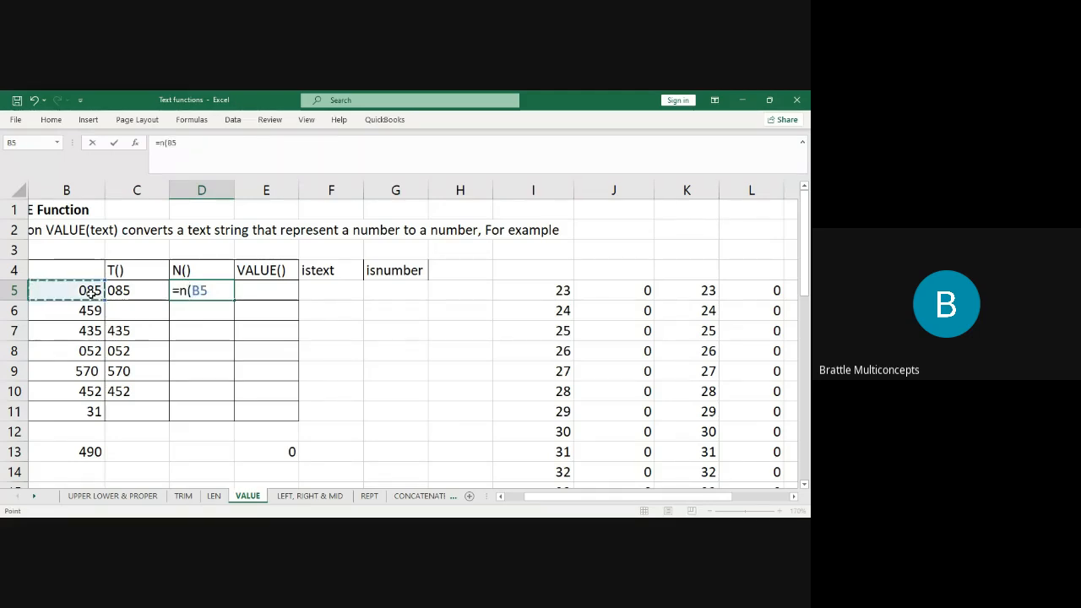
{"action": "type", "text": ")"}
{"action": "key", "text": "Return"}
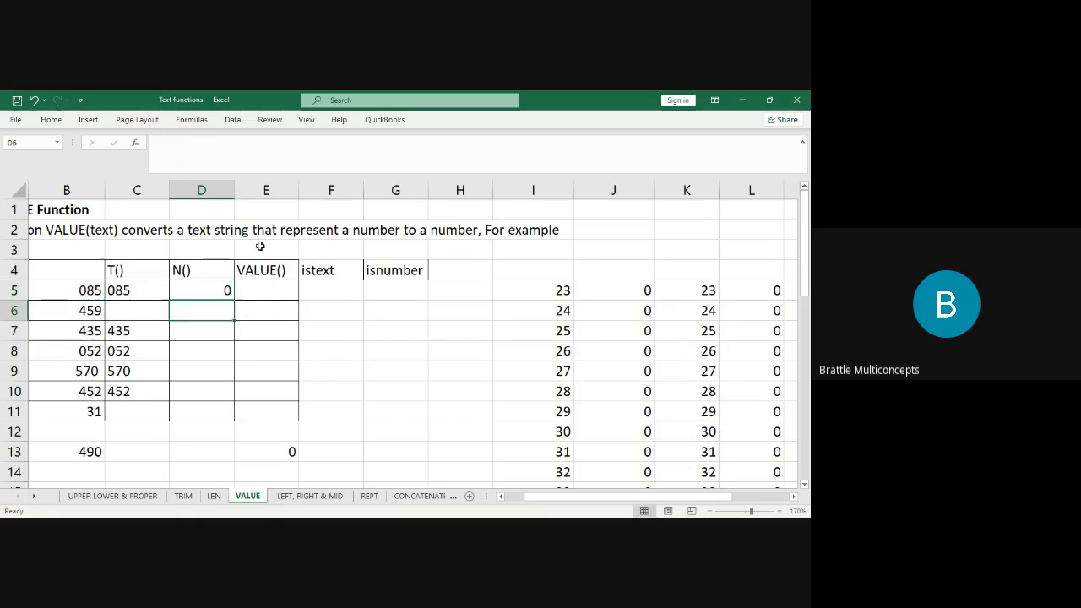
{"action": "left_click", "coordinate": [210, 294]}
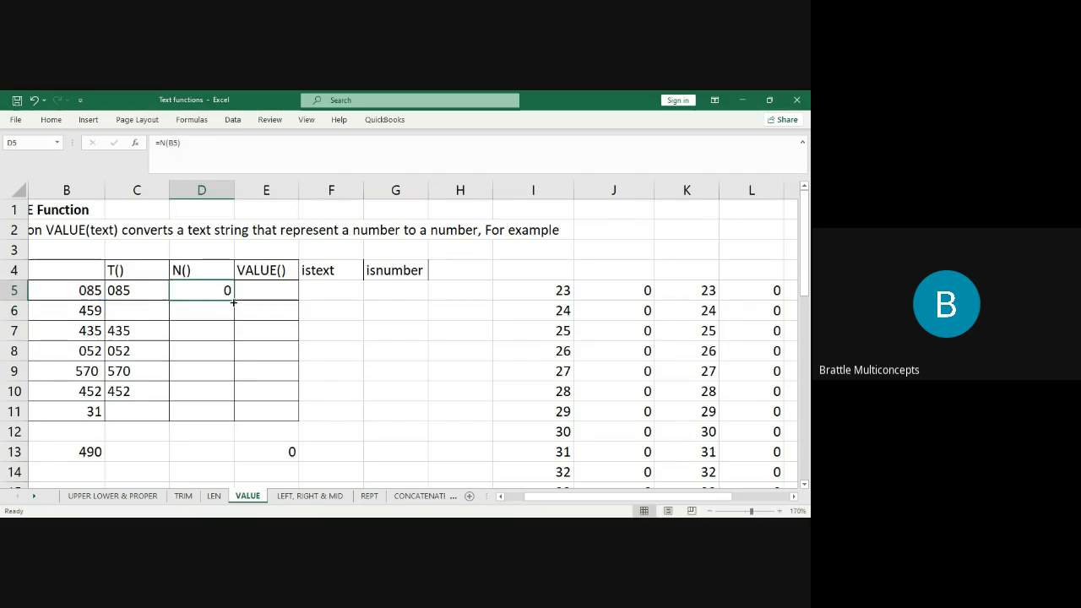
{"action": "double_click", "coordinate": [234, 301]}
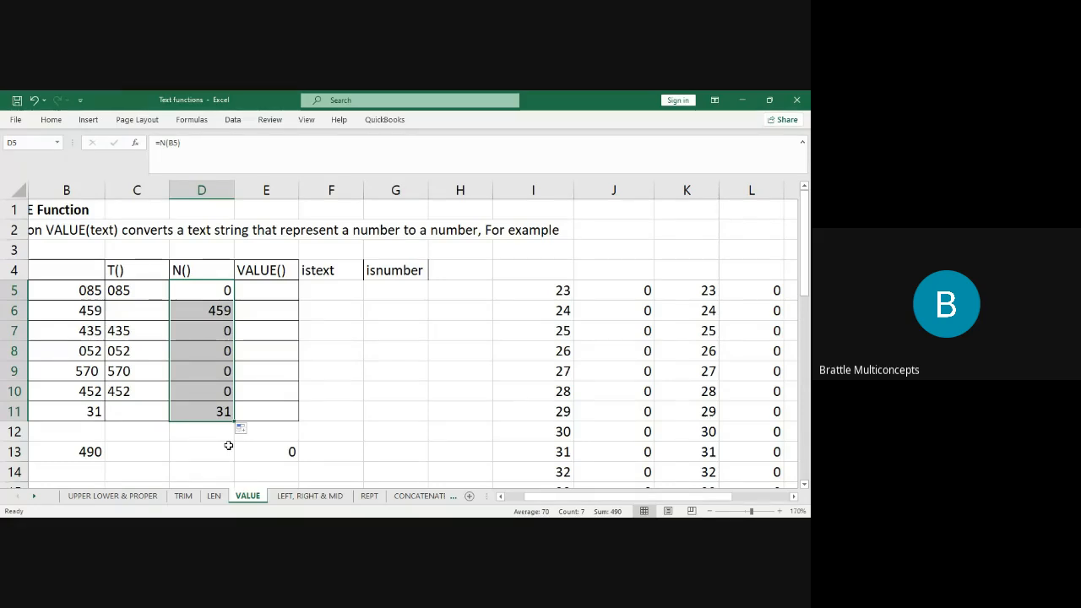
{"action": "left_click", "coordinate": [329, 289]}
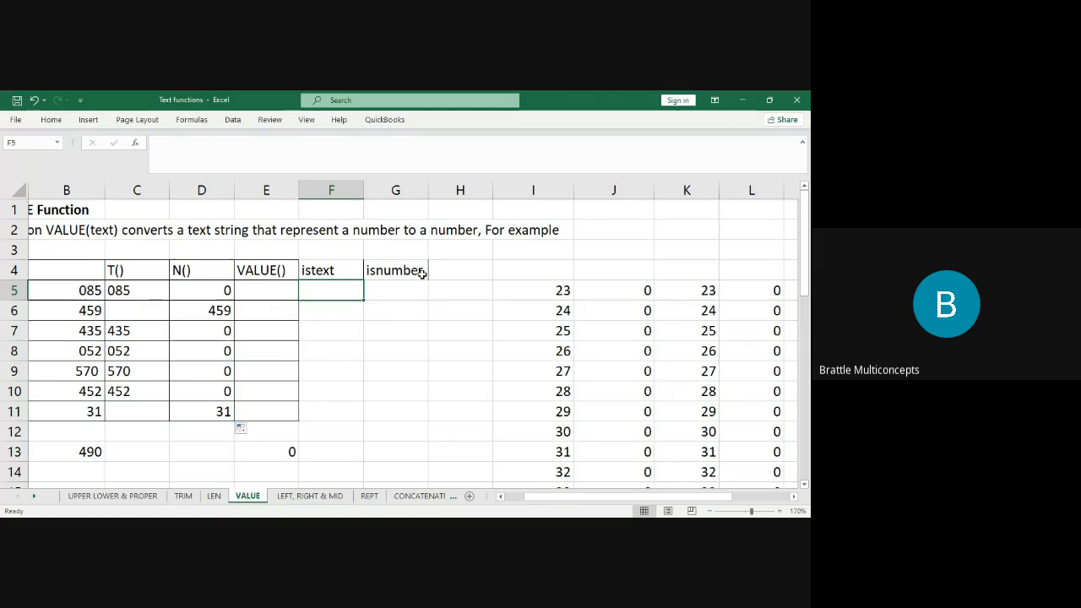
{"action": "left_click_drag", "start_coordinate": [329, 267], "coordinate": [410, 270]}
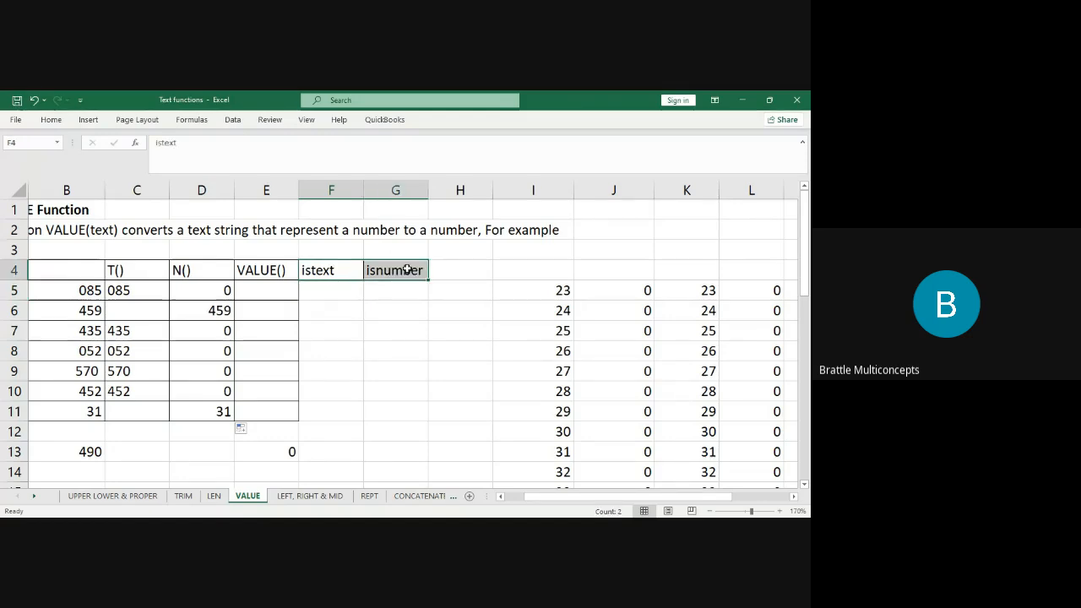
Enter =ISTEXT(B5) in F5 and fill it down to F11.
{"action": "left_click", "coordinate": [348, 294]}
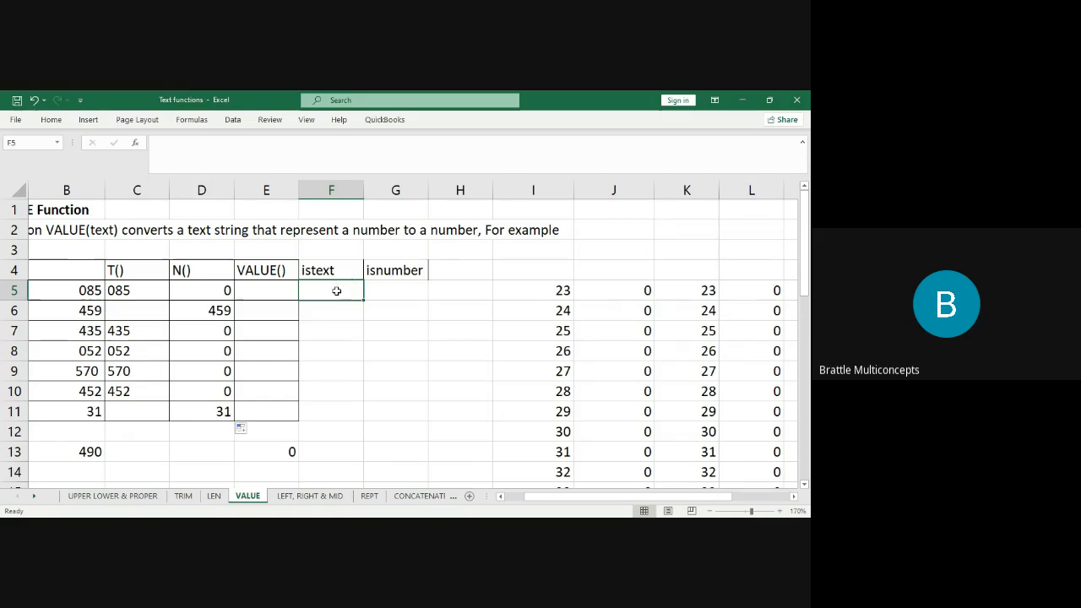
{"action": "type", "text": "=istext"}
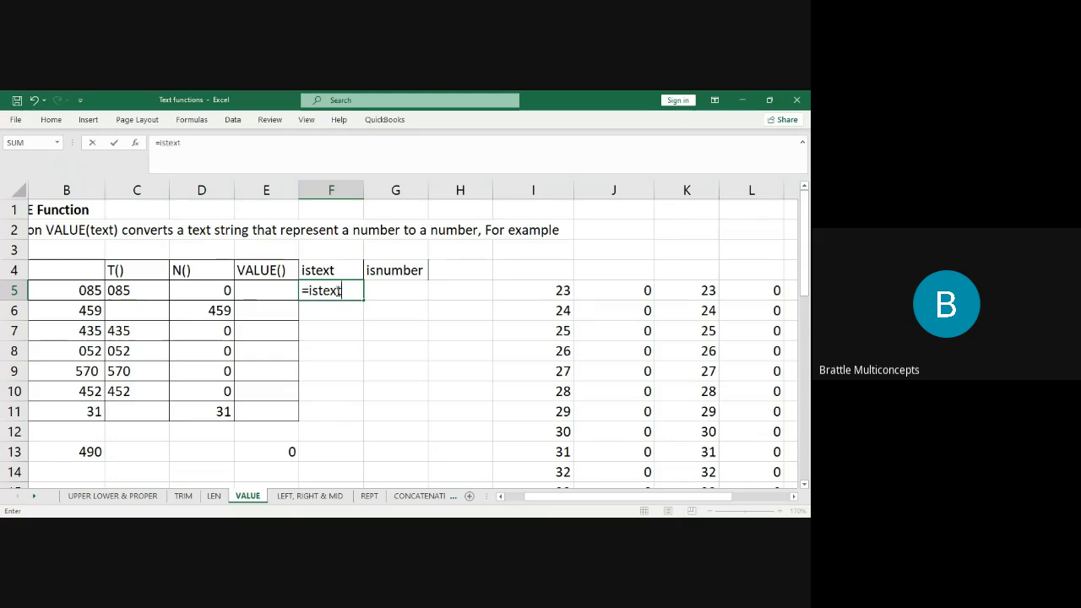
{"action": "type", "text": "("}
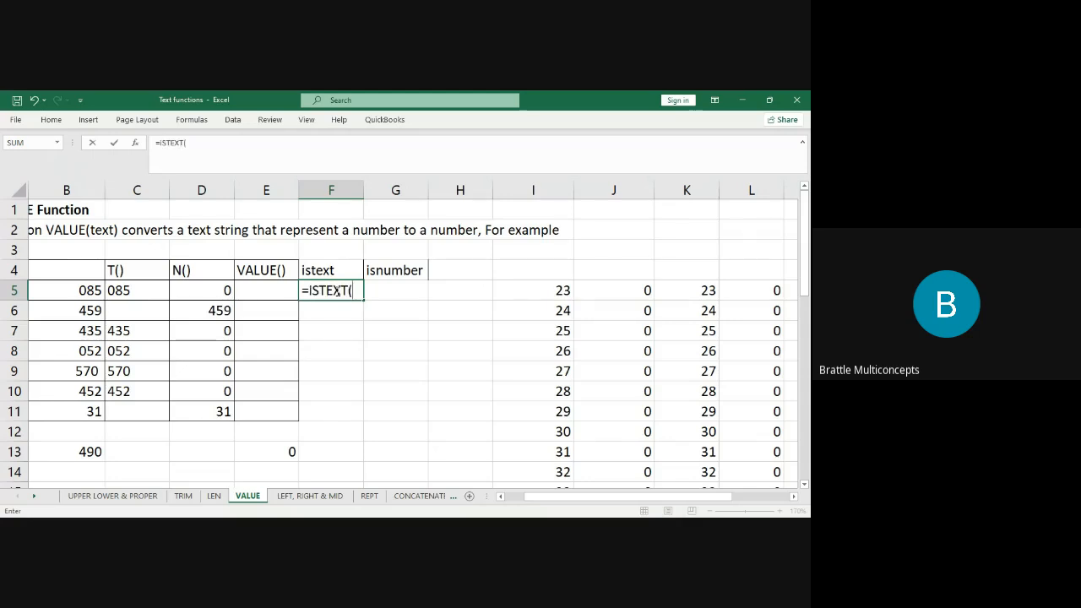
{"action": "left_click", "coordinate": [91, 291]}
{"action": "key", "text": "Return"}
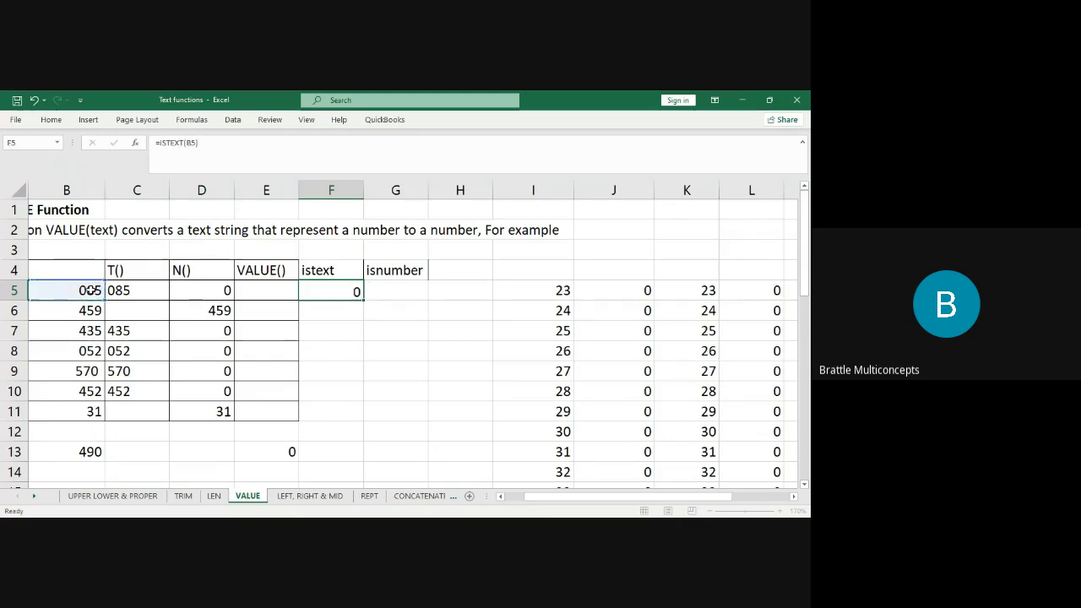
{"action": "left_click", "coordinate": [347, 289]}
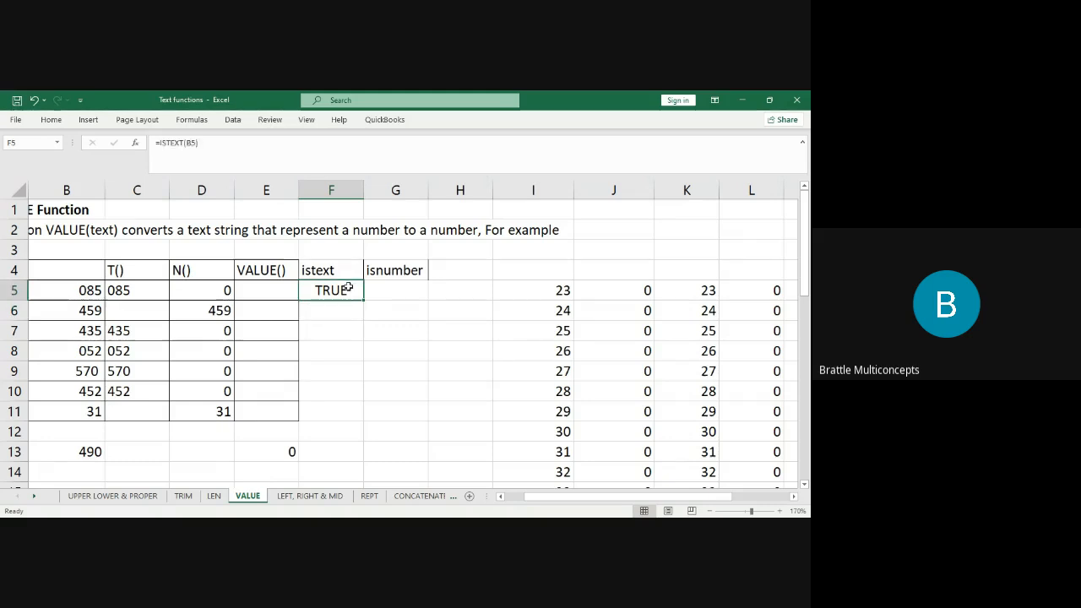
{"action": "double_click", "coordinate": [357, 296]}
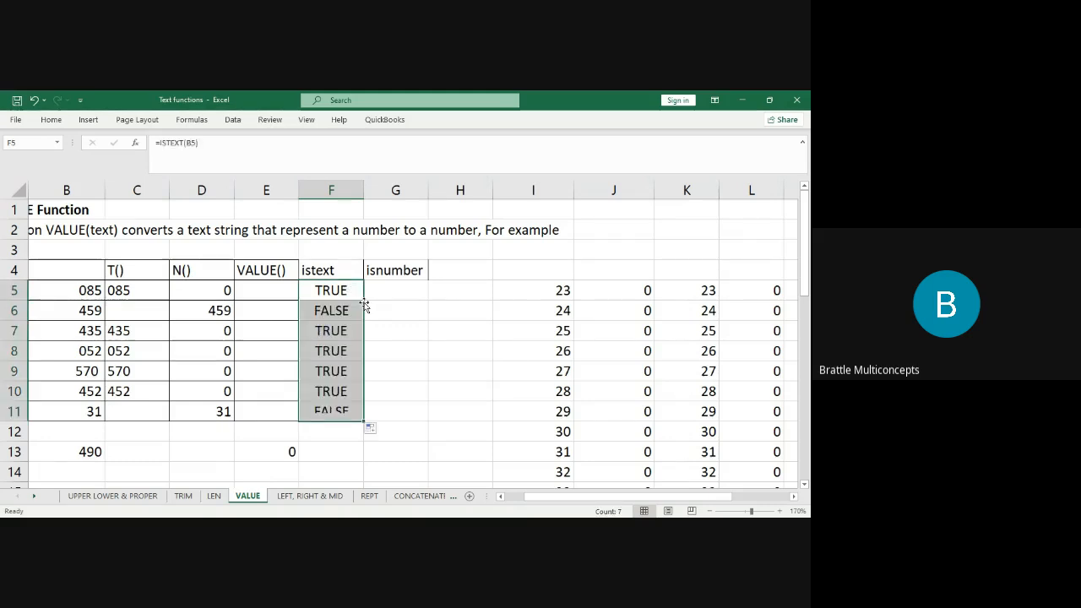
Check the ISTEXT results in rows 6 and 11 and the T formula for B6.
{"action": "left_click", "coordinate": [337, 306]}
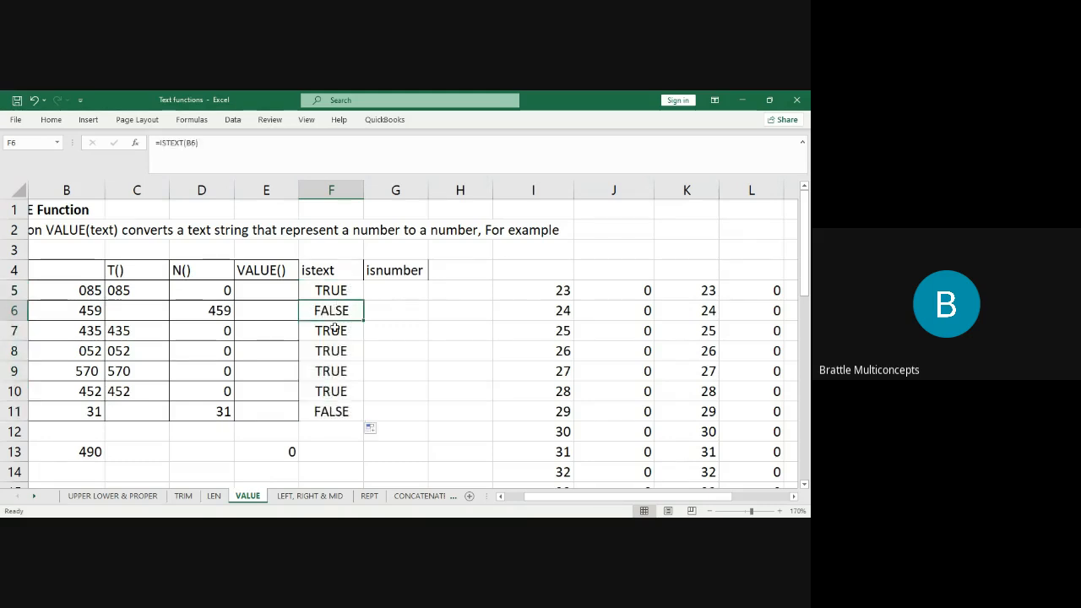
{"action": "left_click", "coordinate": [335, 412]}
{"action": "left_click", "coordinate": [338, 314]}
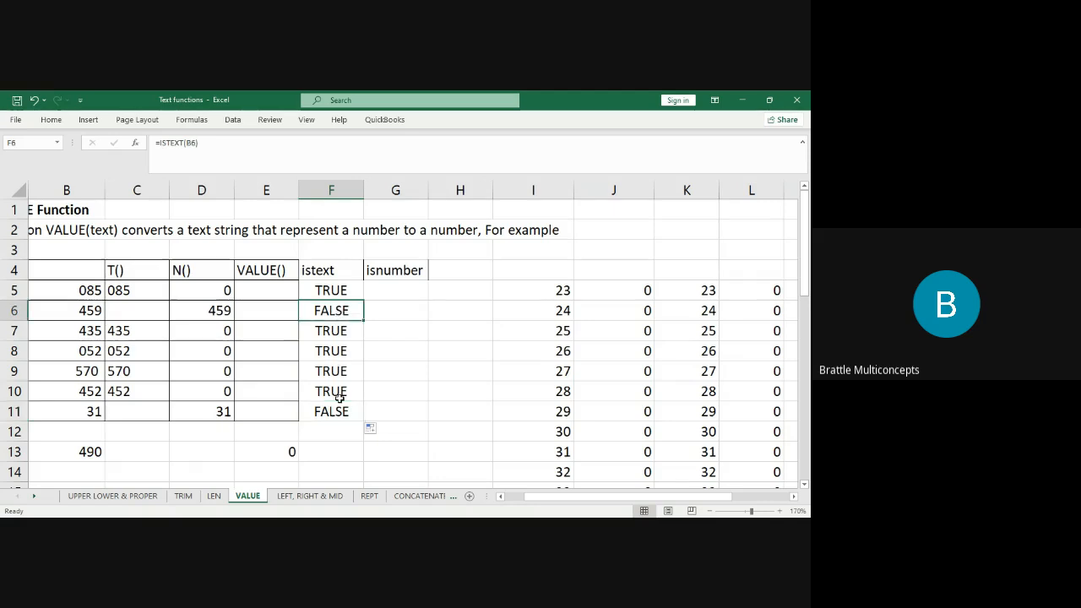
{"action": "left_click", "coordinate": [338, 409]}
{"action": "left_click", "coordinate": [137, 310]}
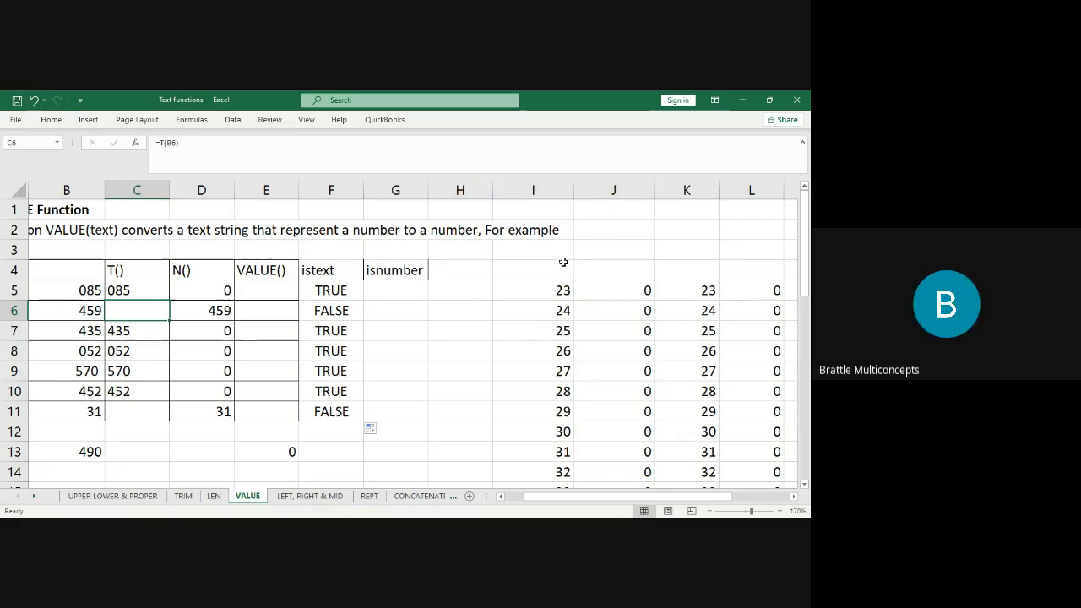
{"action": "left_click", "coordinate": [556, 287]}
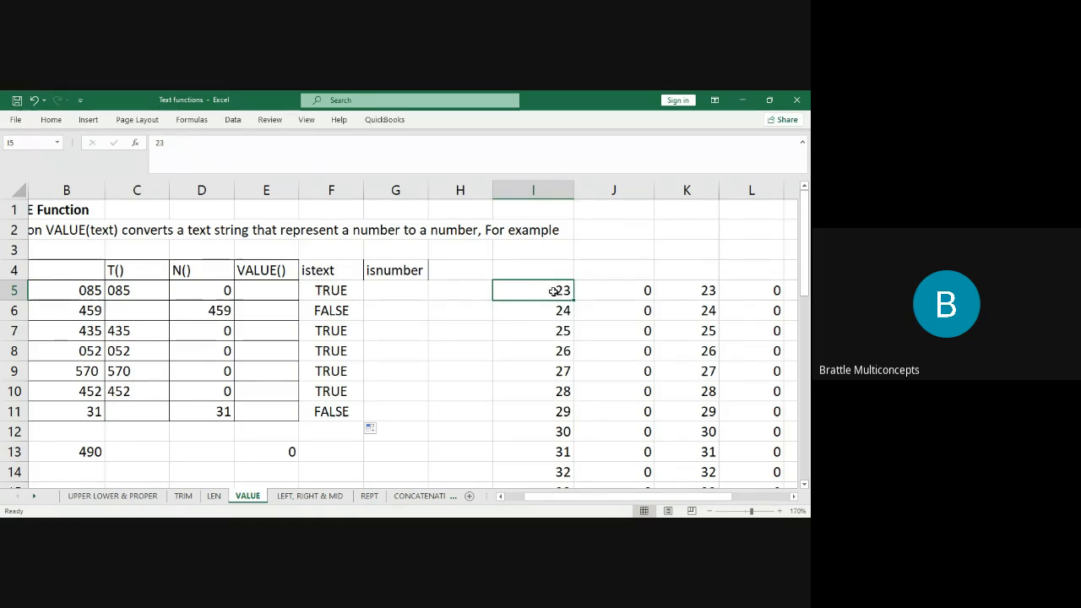
{"action": "left_click_drag", "start_coordinate": [546, 290], "coordinate": [553, 411]}
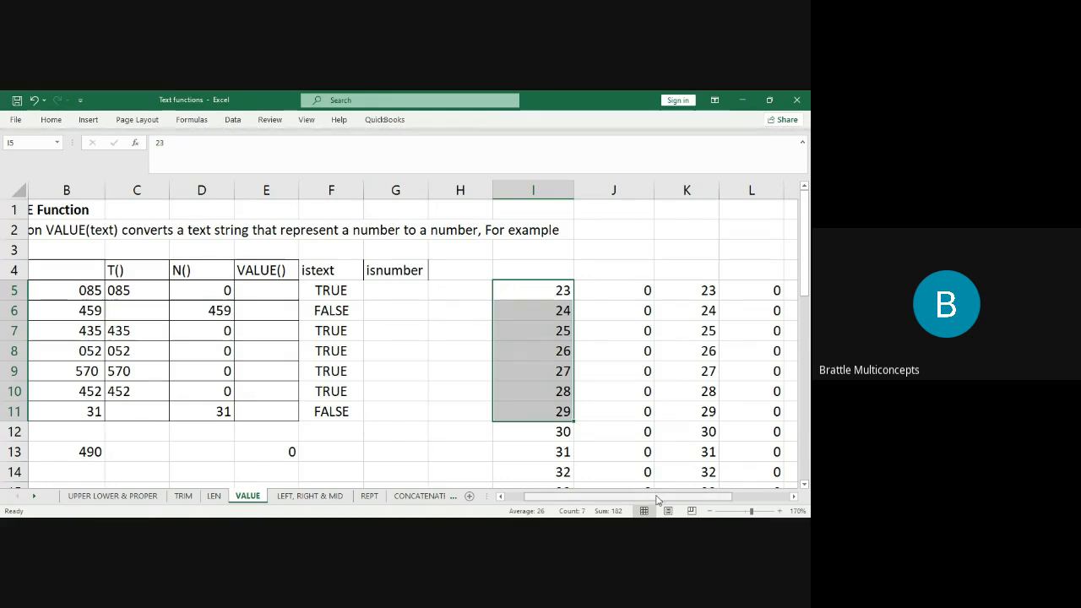
{"action": "left_click_drag", "start_coordinate": [658, 500], "coordinate": [719, 500]}
{"action": "left_click", "coordinate": [698, 254]}
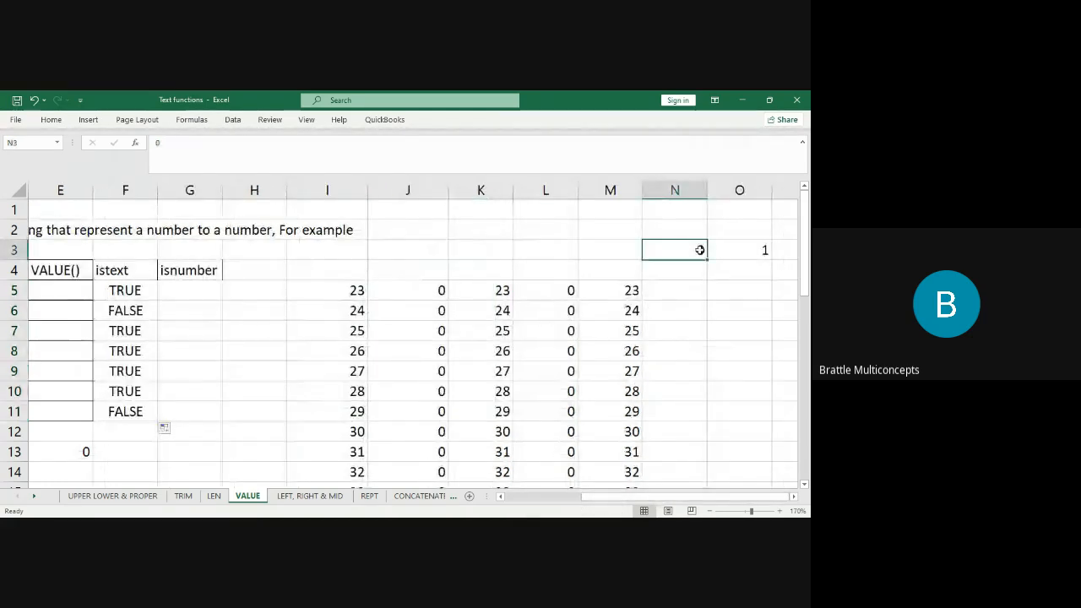
{"action": "left_click", "coordinate": [751, 254]}
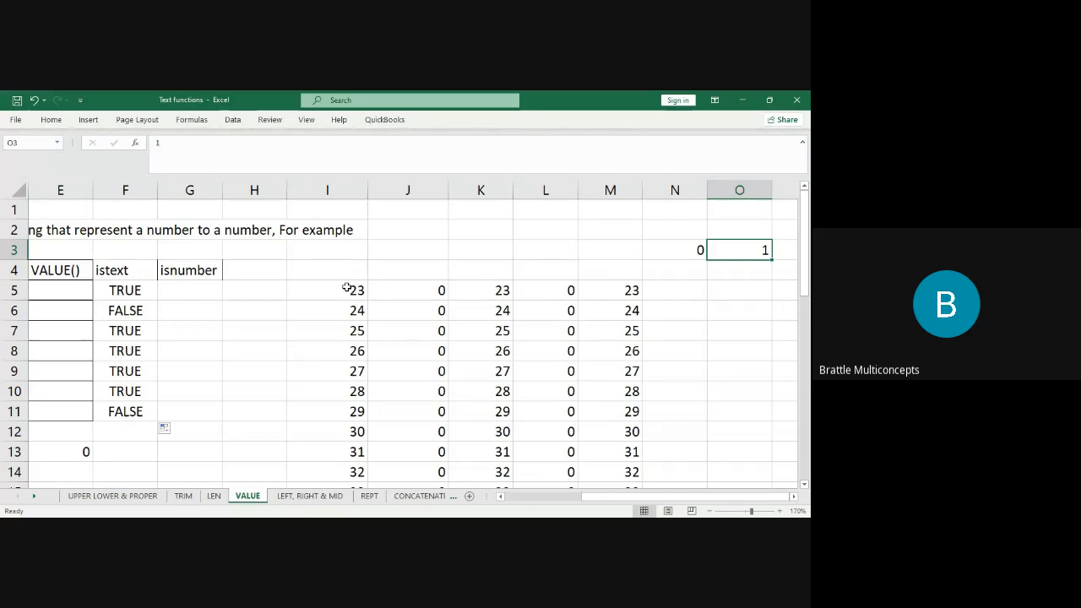
{"action": "left_click_drag", "start_coordinate": [348, 288], "coordinate": [636, 389]}
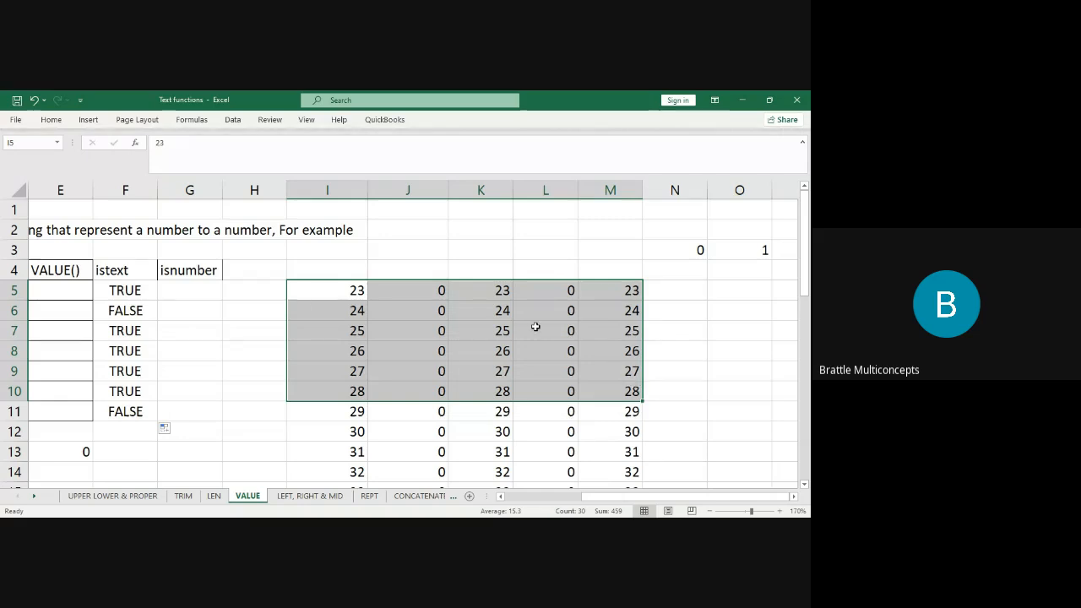
{"action": "left_click", "coordinate": [313, 289]}
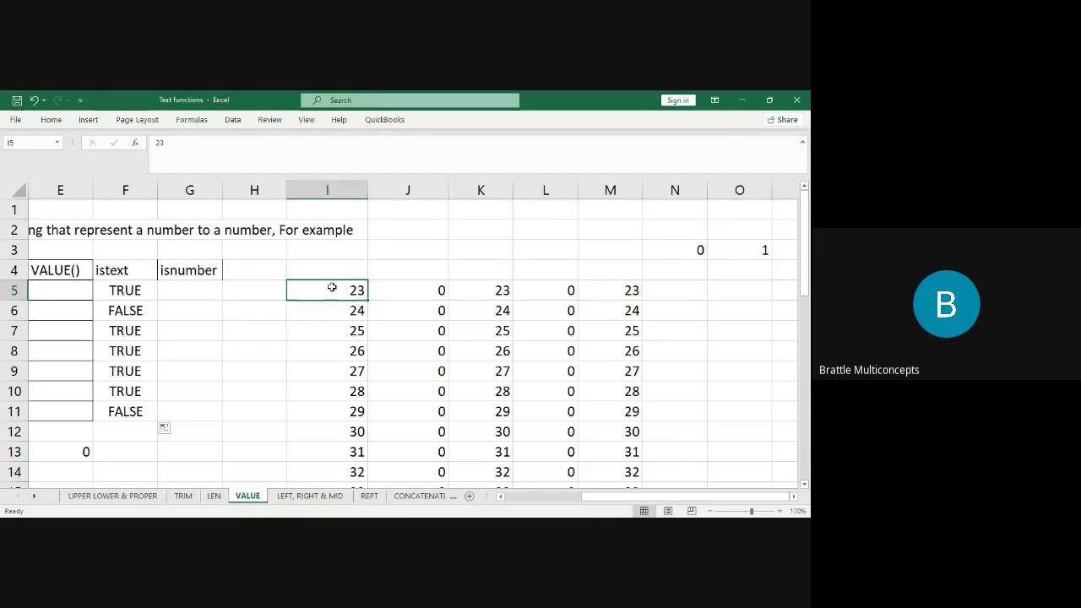
{"action": "key", "text": "Left"}
{"action": "key", "text": "Left"}
{"action": "key", "text": "Left"}
{"action": "key", "text": "Left"}
{"action": "key", "text": "Left"}
{"action": "key", "text": "Left"}
{"action": "key", "text": "Left"}
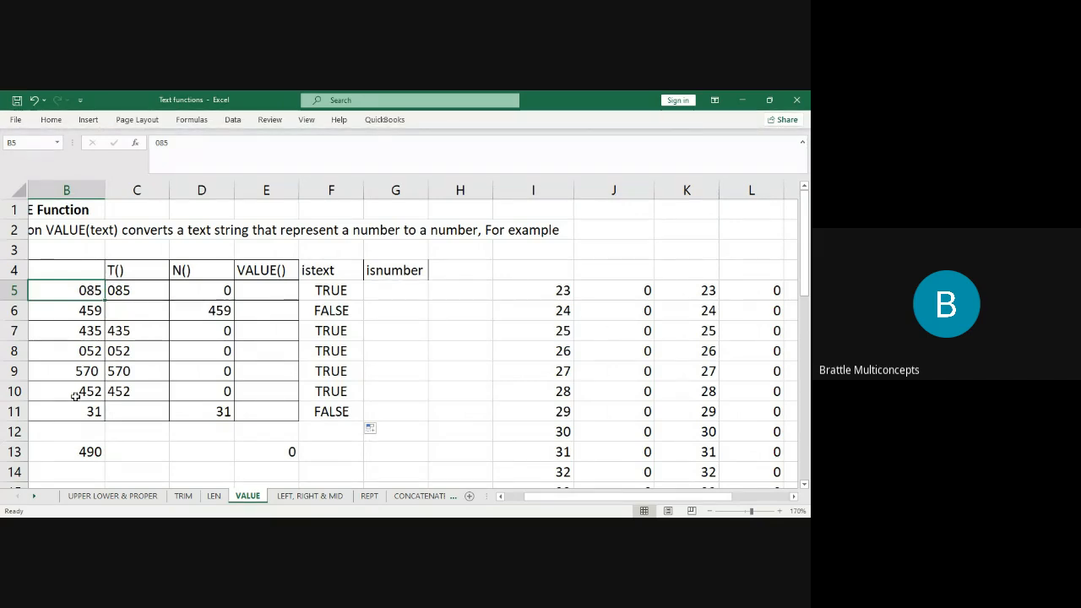
{"action": "double_click", "coordinate": [78, 455]}
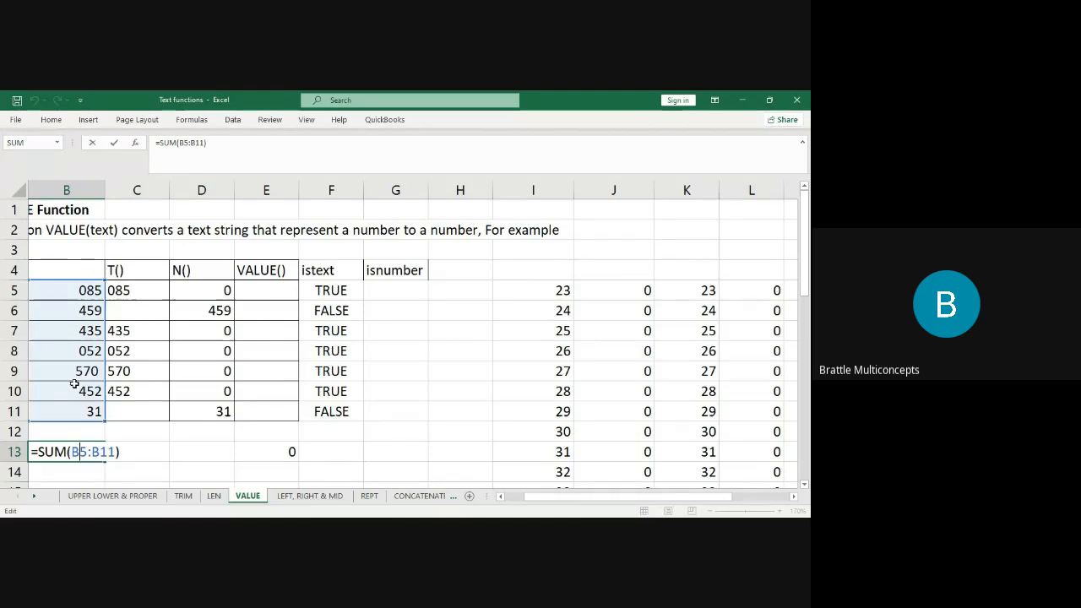
{"action": "key", "text": "Return"}
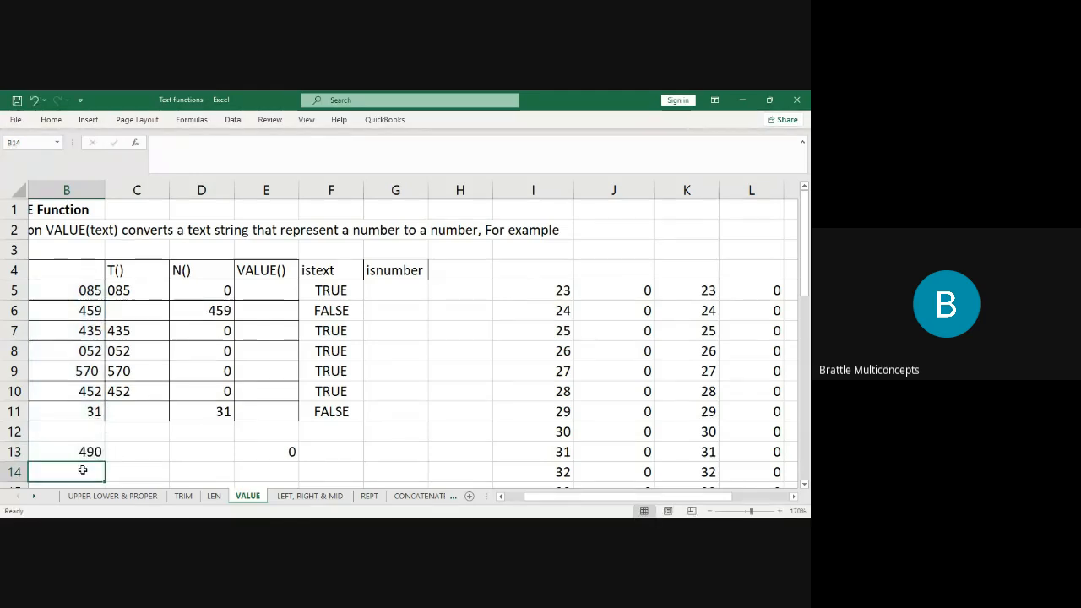
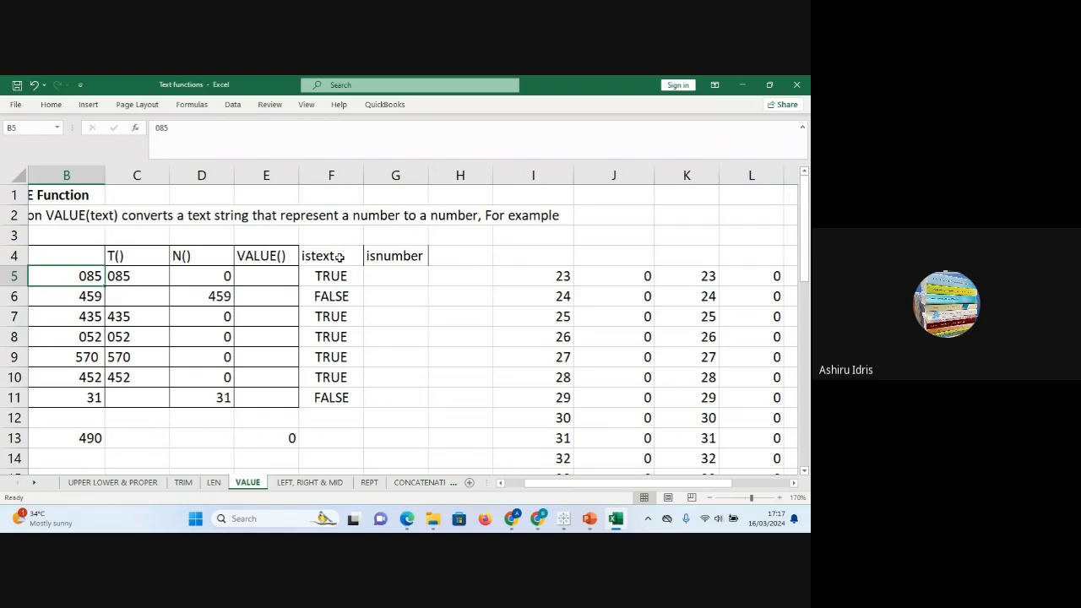
Enter =ISNUMBER(B5) in cell G5 of the isnumber column.
{"action": "left_click", "coordinate": [370, 256]}
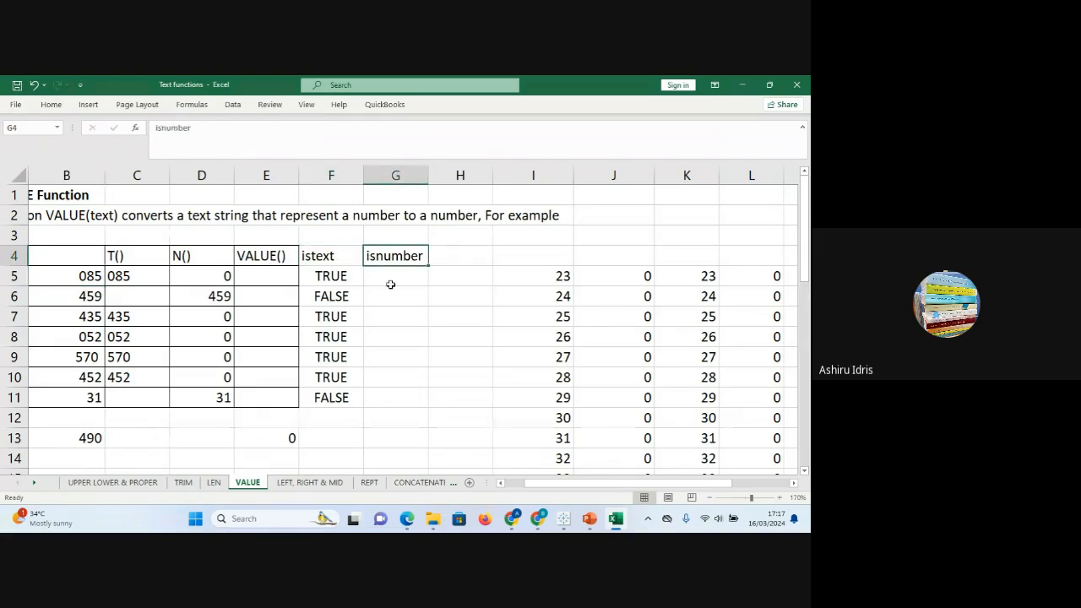
{"action": "left_click", "coordinate": [391, 285]}
{"action": "type", "text": "is"}
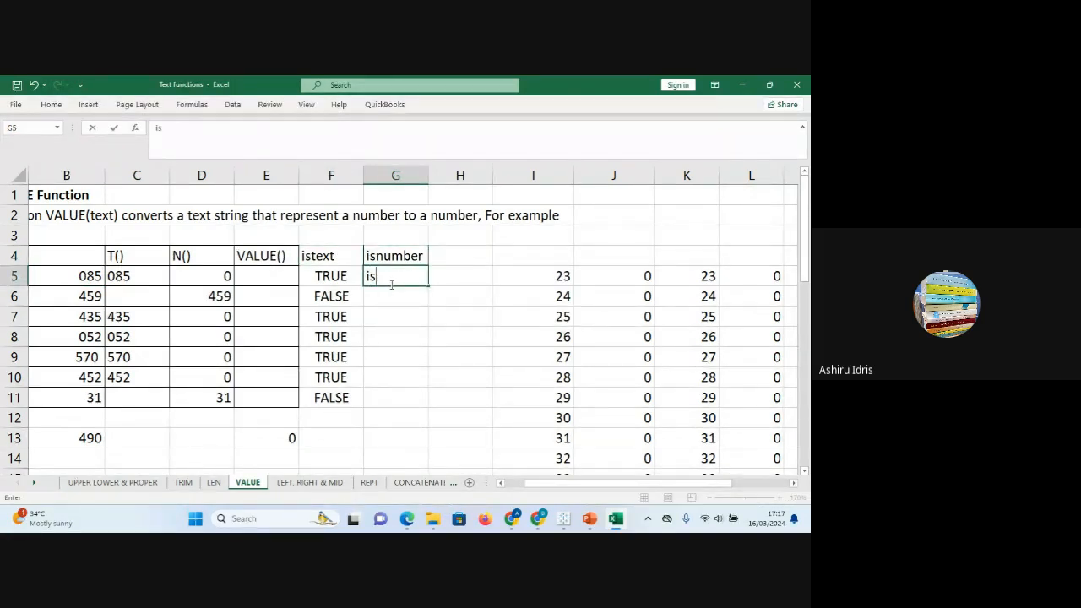
{"action": "type", "text": "nu"}
{"action": "key", "text": "BackSpace"}
{"action": "key", "text": "BackSpace"}
{"action": "key", "text": "BackSpace"}
{"action": "key", "text": "BackSpace"}
{"action": "type", "text": "=isnum"}
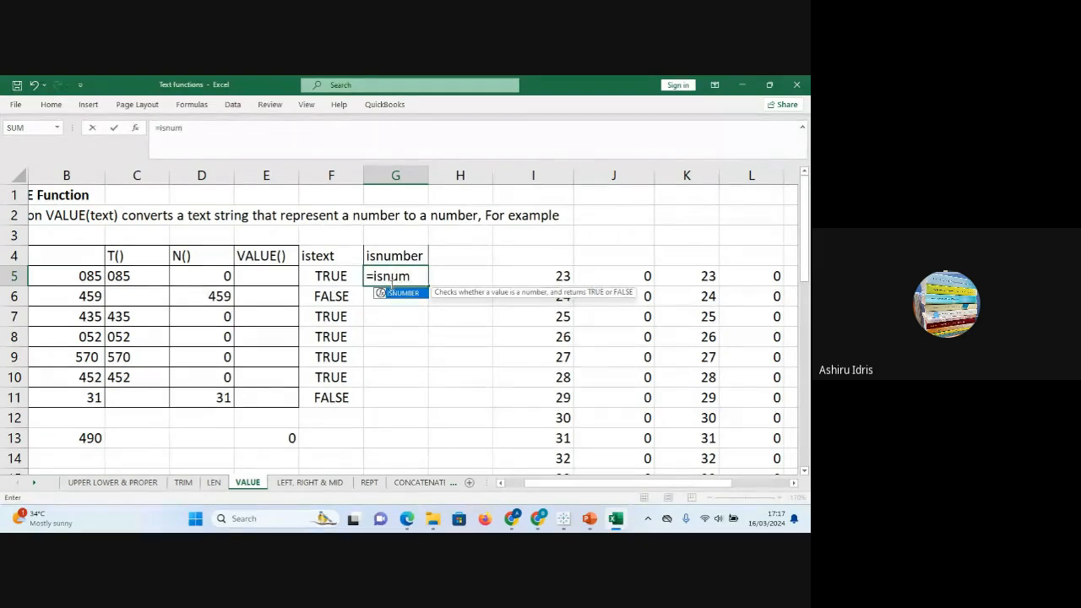
{"action": "key", "text": "Tab"}
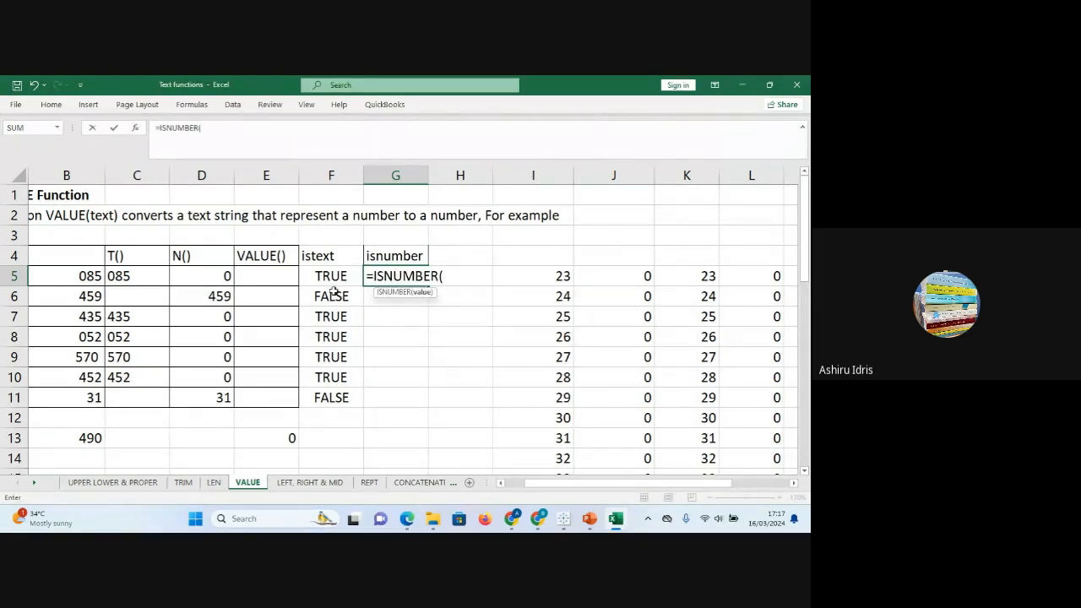
{"action": "left_click", "coordinate": [89, 275]}
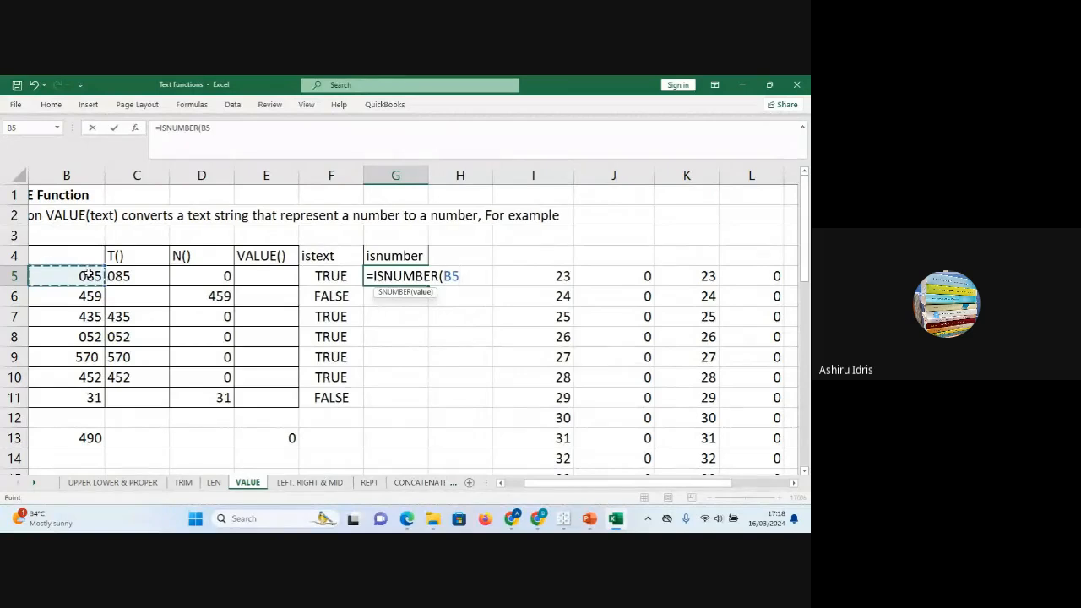
{"action": "type", "text": ")"}
{"action": "key", "text": "Return"}
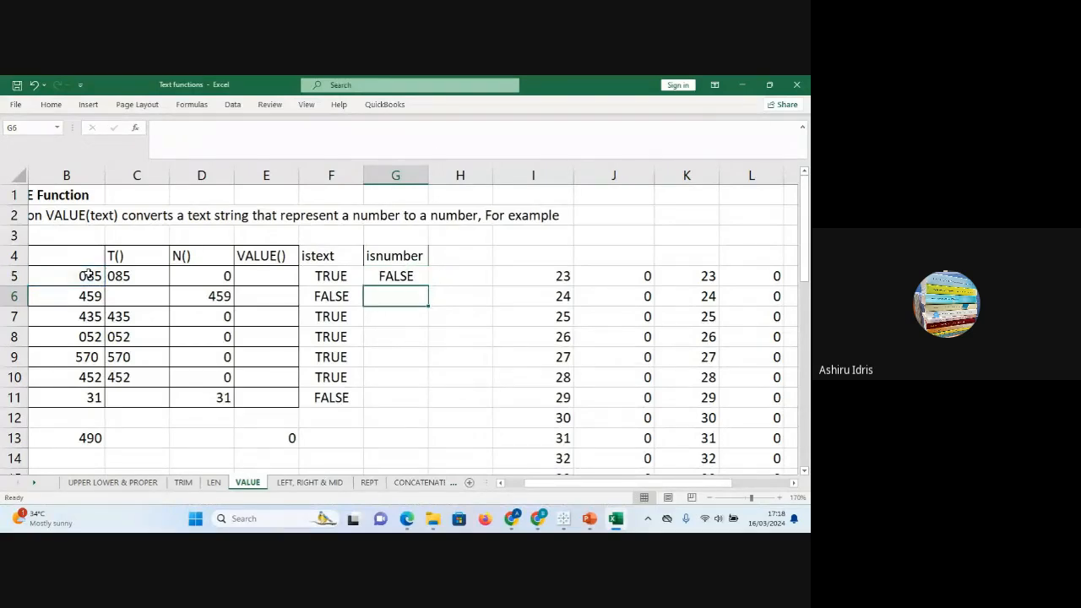
Fill the ISNUMBER formula down to G11, check G6 and G11, and select B5:B11 to see the sum.
{"action": "left_click", "coordinate": [389, 277]}
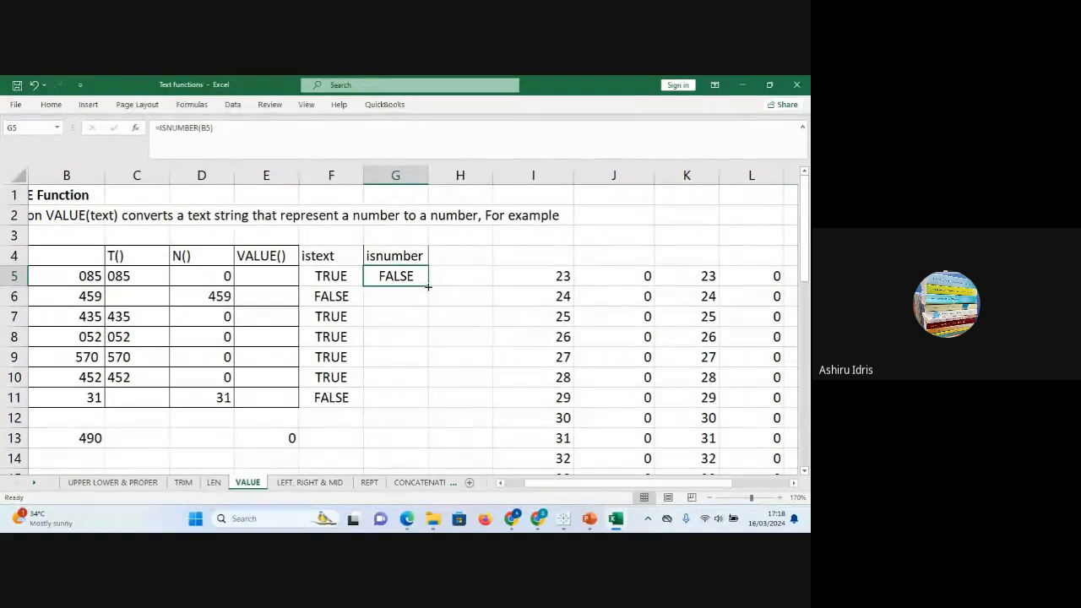
{"action": "double_click", "coordinate": [430, 285]}
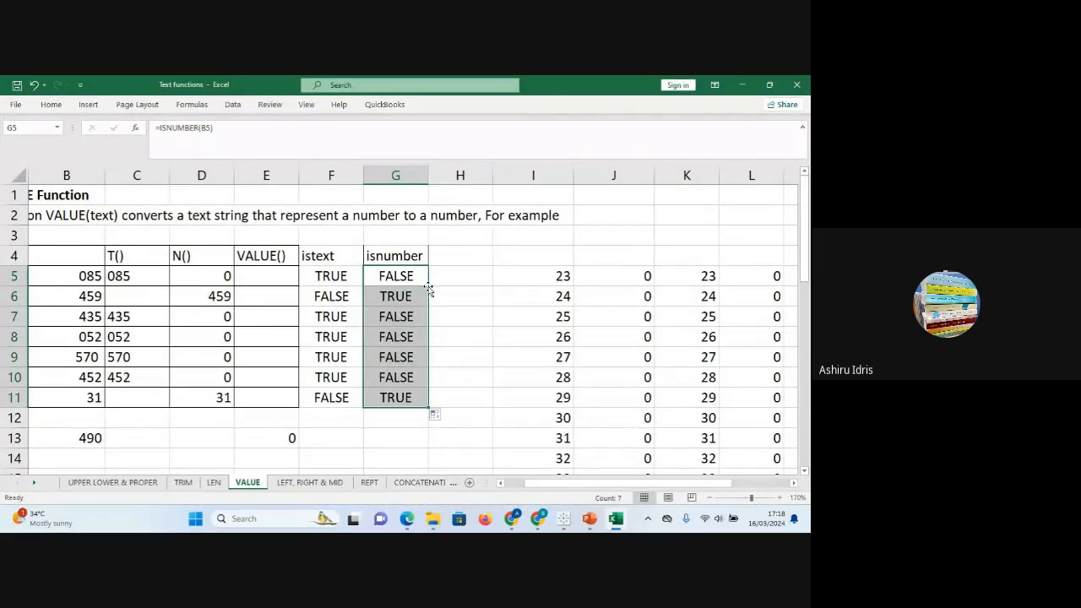
{"action": "left_click", "coordinate": [394, 295]}
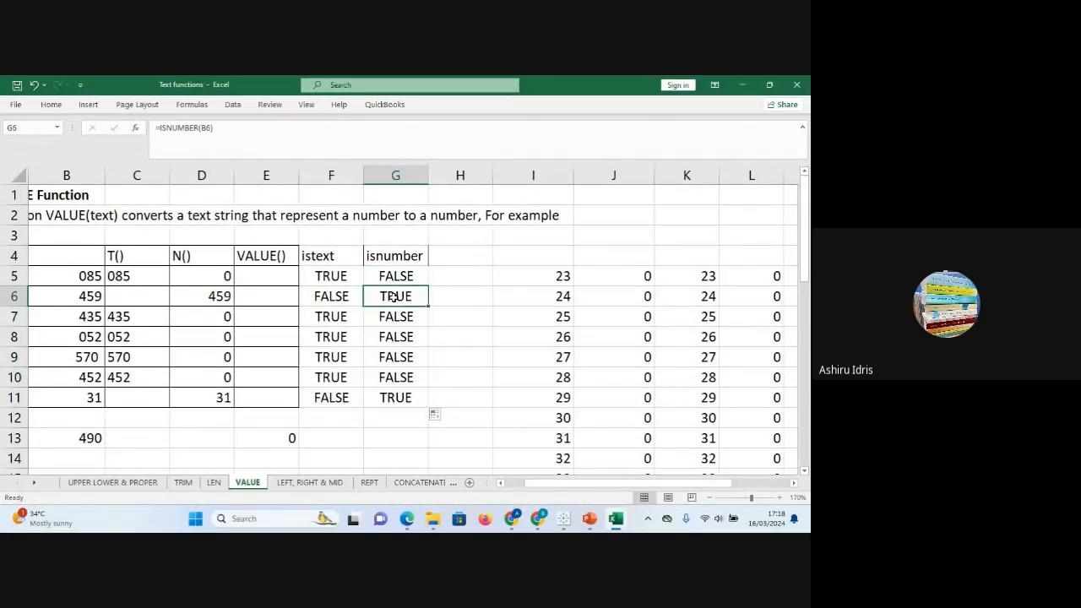
{"action": "left_click", "coordinate": [404, 391]}
{"action": "left_click", "coordinate": [401, 300]}
{"action": "left_click", "coordinate": [411, 398]}
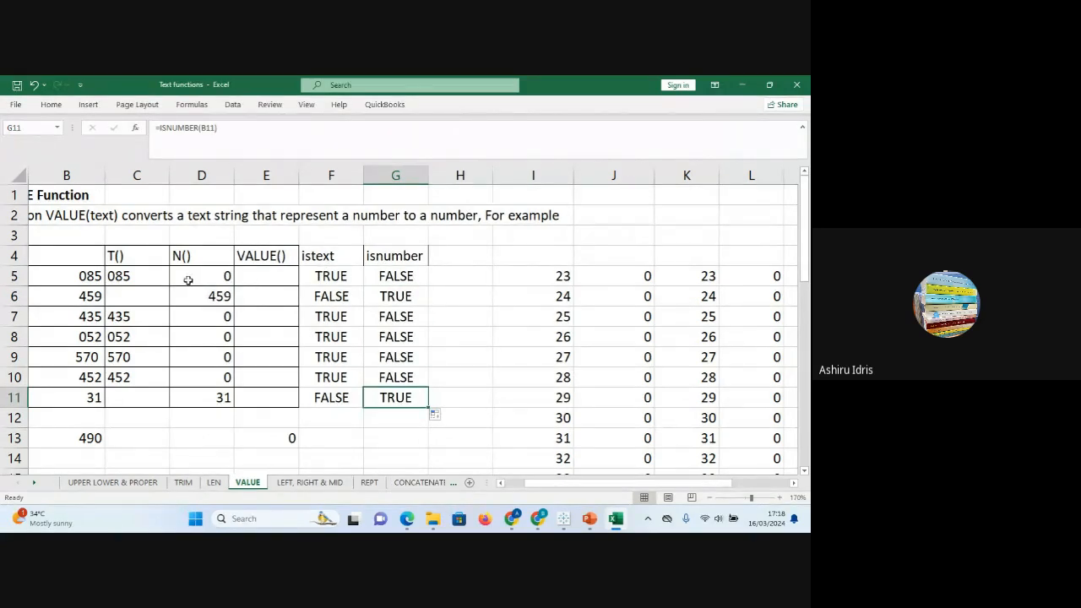
{"action": "left_click", "coordinate": [88, 275]}
{"action": "left_click_drag", "start_coordinate": [88, 275], "coordinate": [89, 396]}
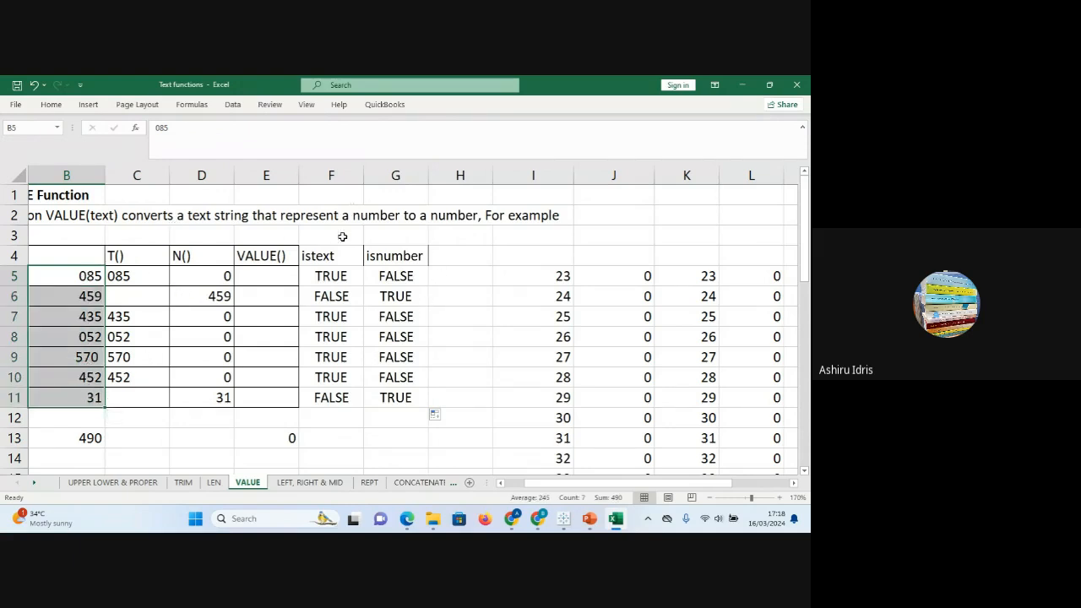
Enter =VALUE(B5) in E5, fill it down to E11, and check the 2084 total in E13.
{"action": "left_click", "coordinate": [281, 271]}
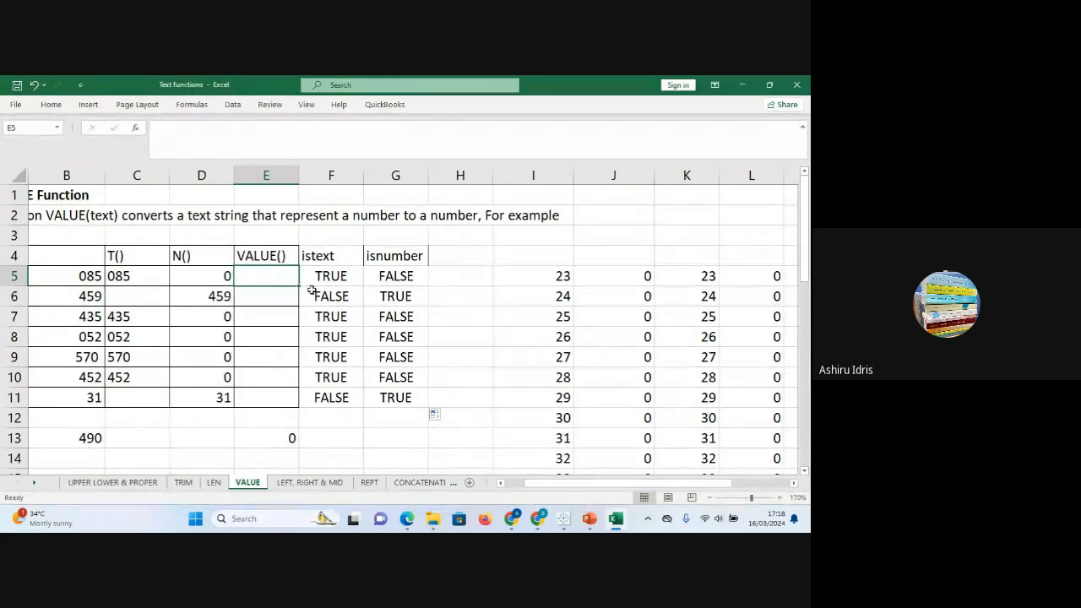
{"action": "type", "text": "="}
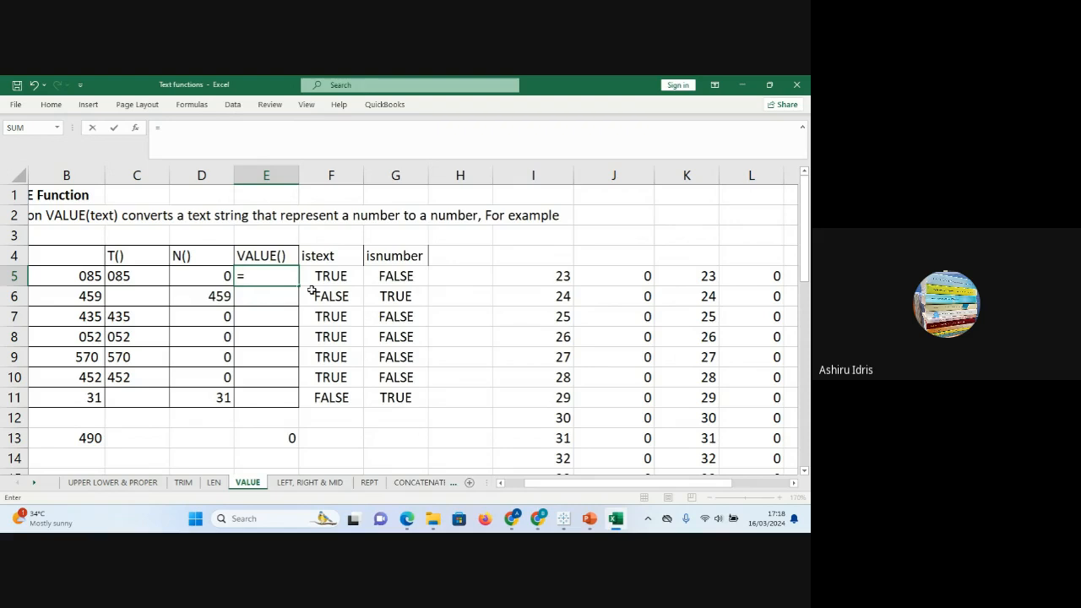
{"action": "type", "text": "va"}
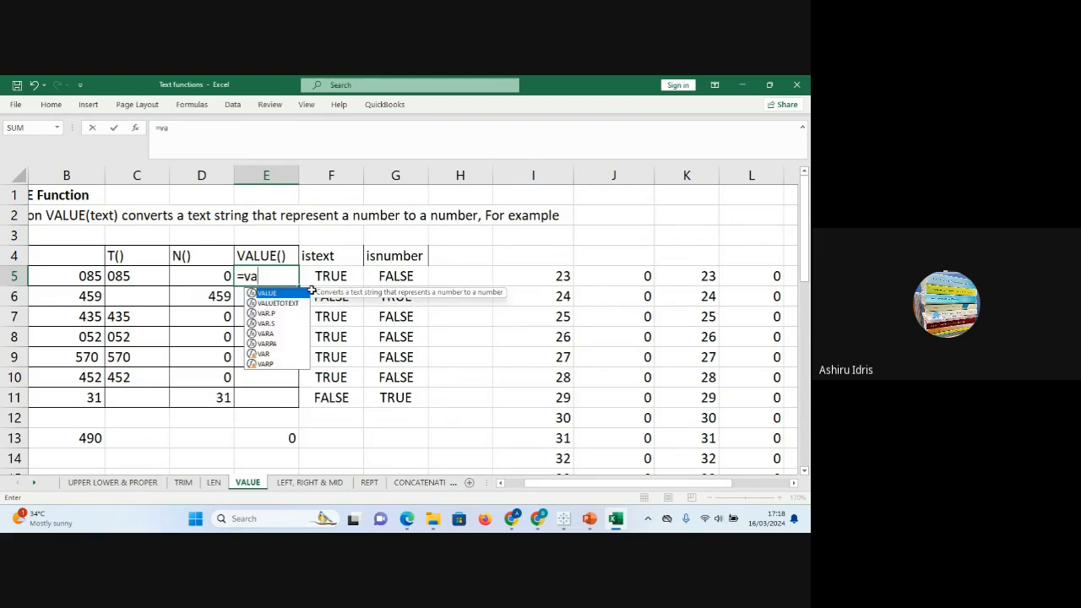
{"action": "key", "text": "Tab"}
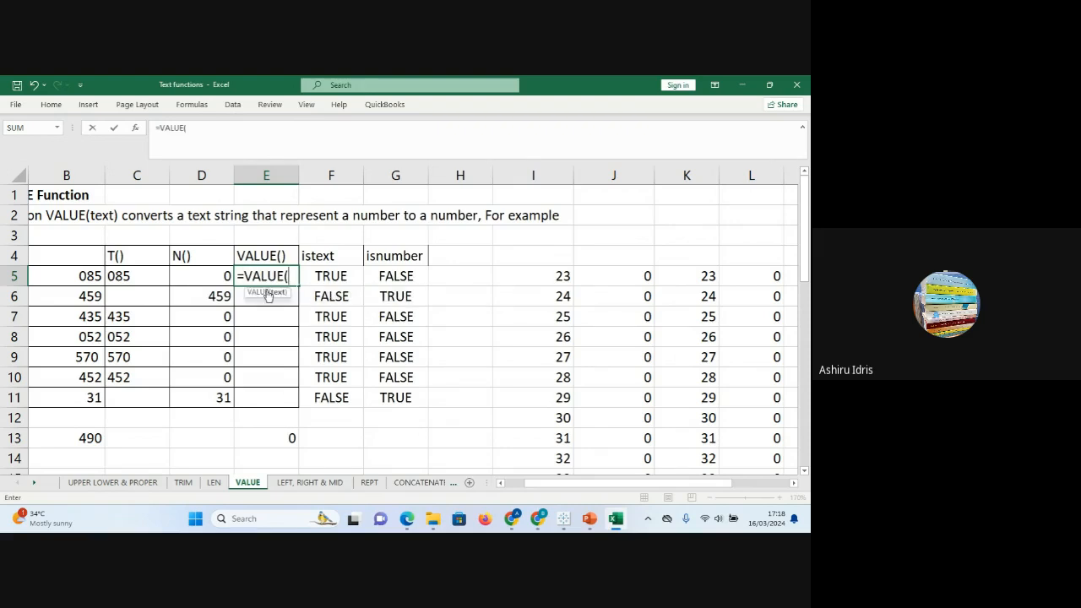
{"action": "left_click", "coordinate": [87, 277]}
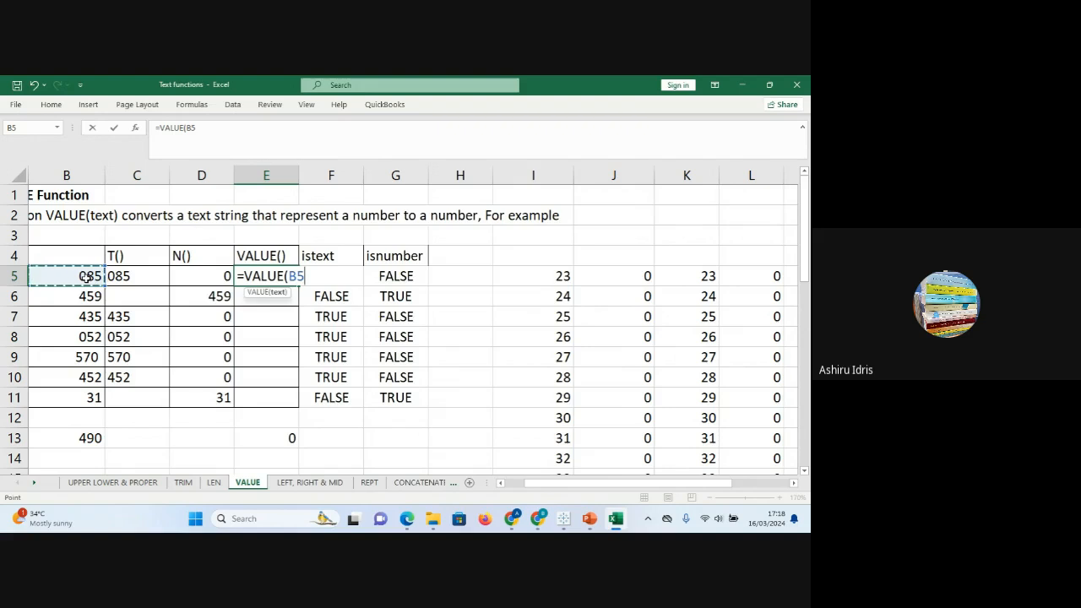
{"action": "type", "text": ")"}
{"action": "key", "text": "Return"}
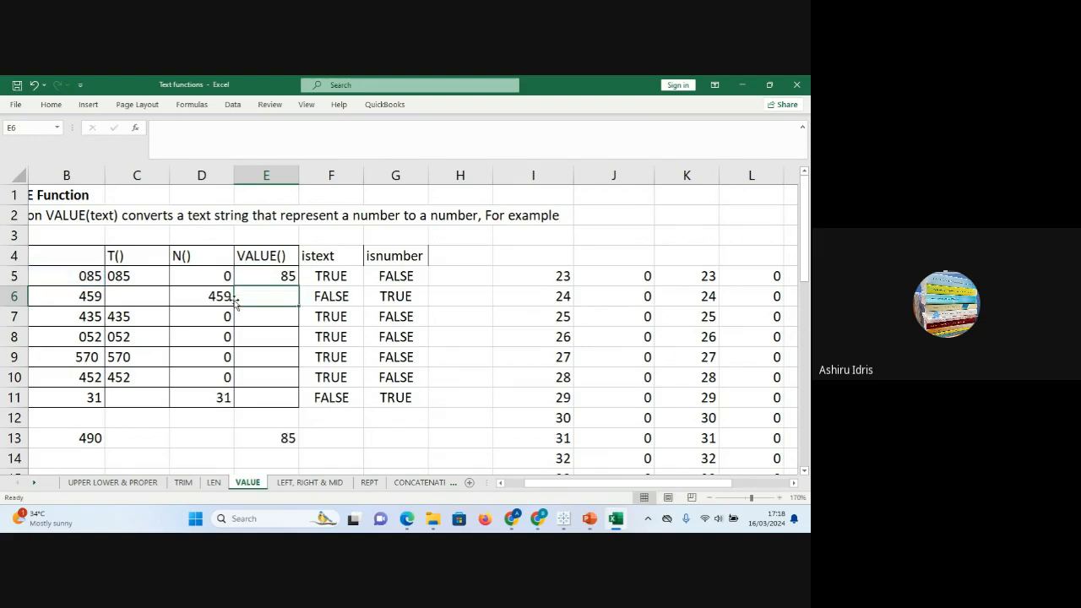
{"action": "left_click", "coordinate": [275, 277]}
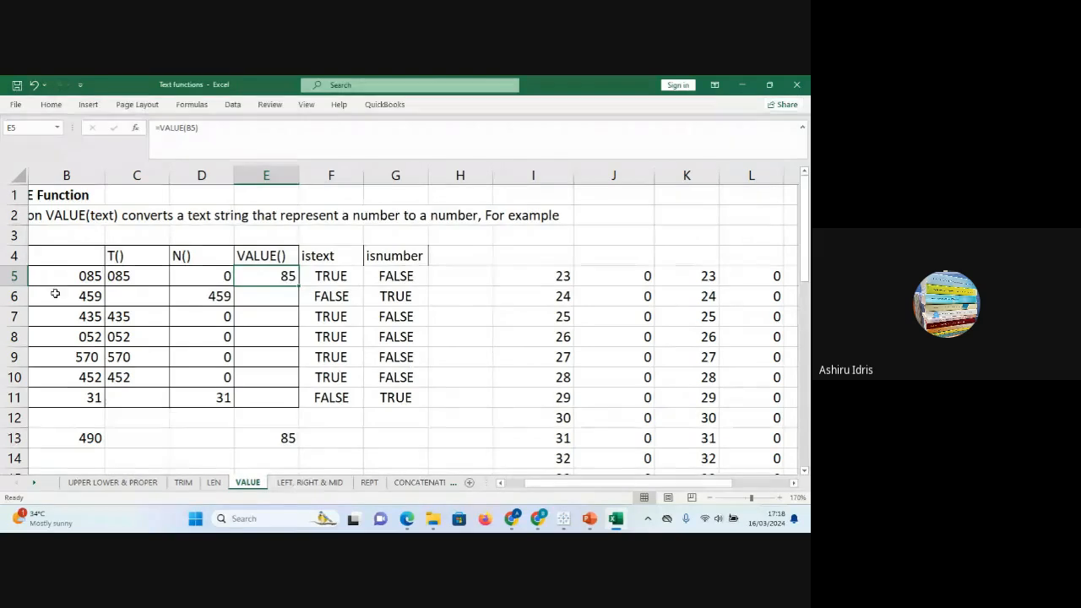
{"action": "double_click", "coordinate": [297, 285]}
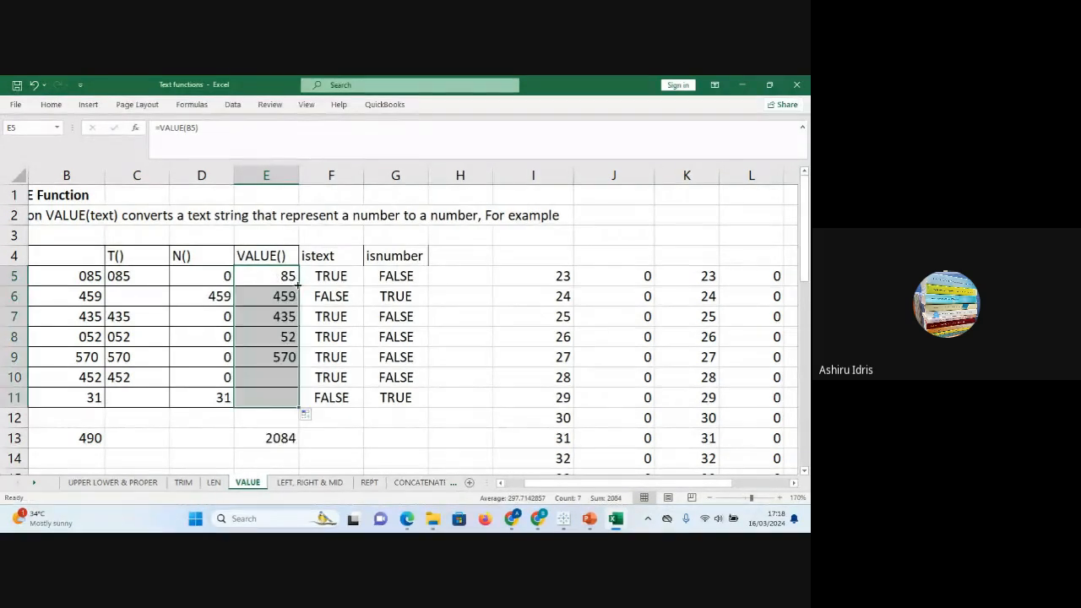
{"action": "left_click", "coordinate": [282, 442]}
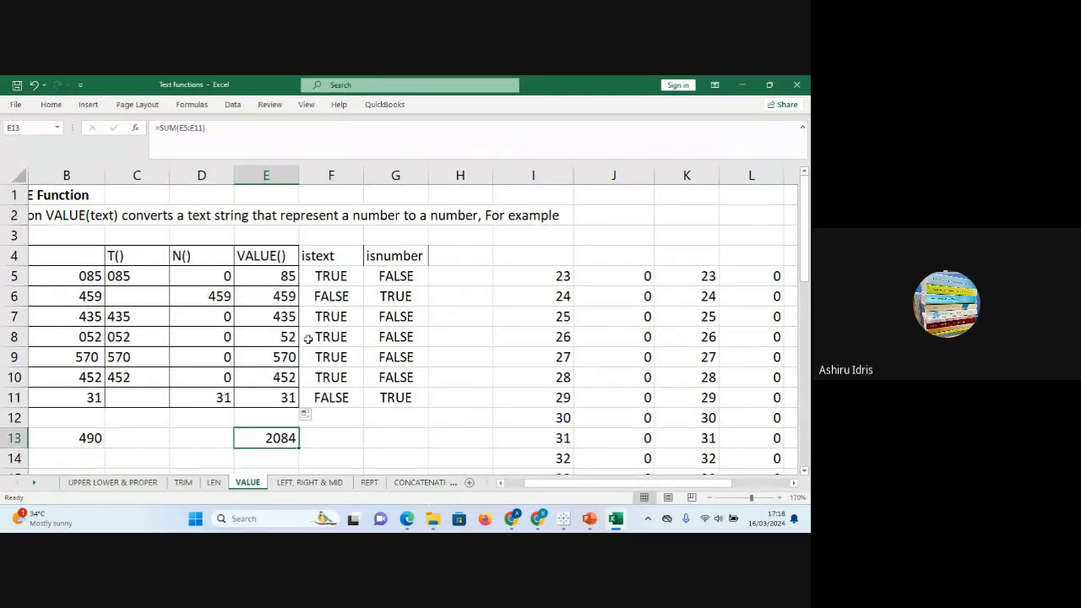
{"action": "double_click", "coordinate": [85, 275]}
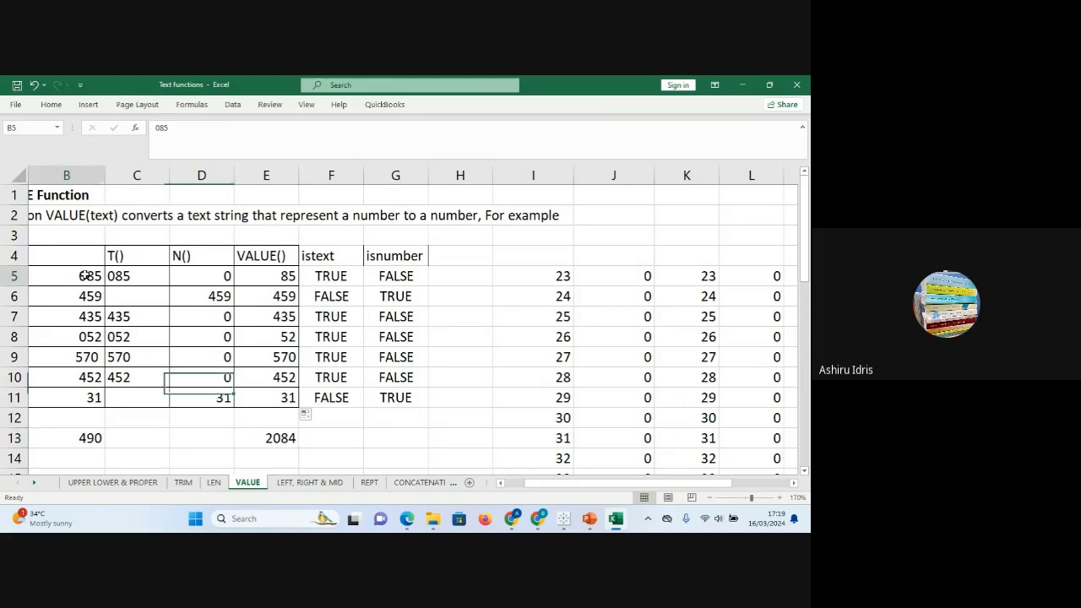
{"action": "left_click", "coordinate": [90, 439]}
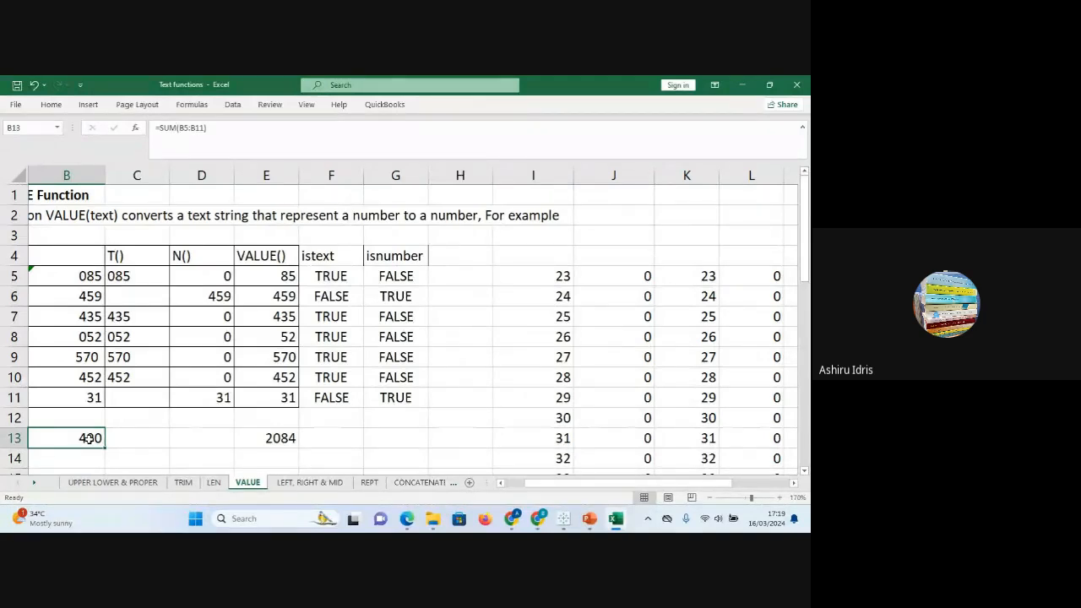
{"action": "left_click", "coordinate": [85, 277]}
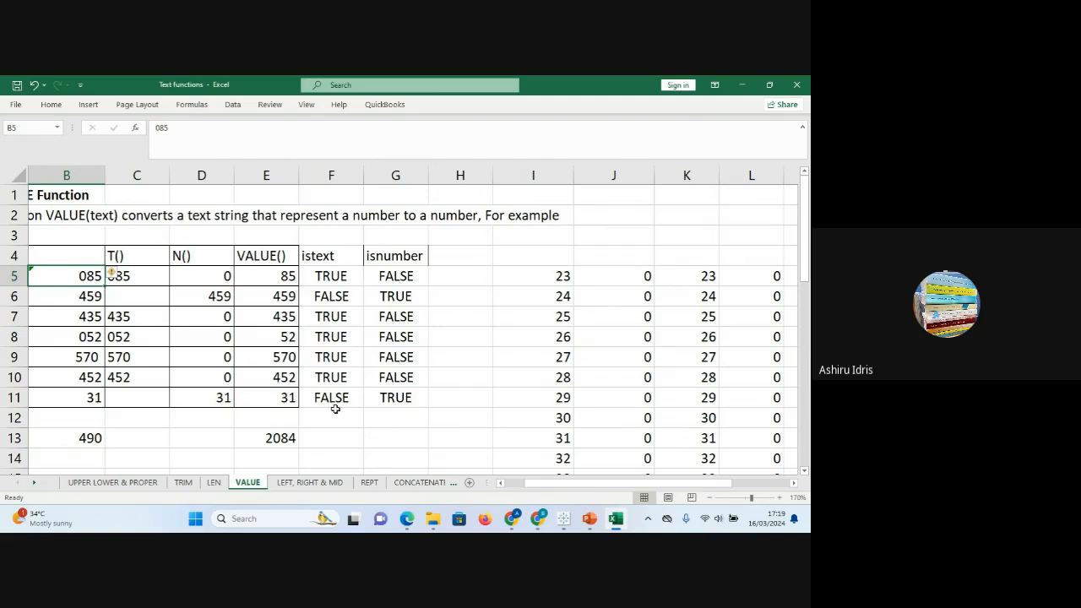
{"action": "left_click", "coordinate": [290, 438]}
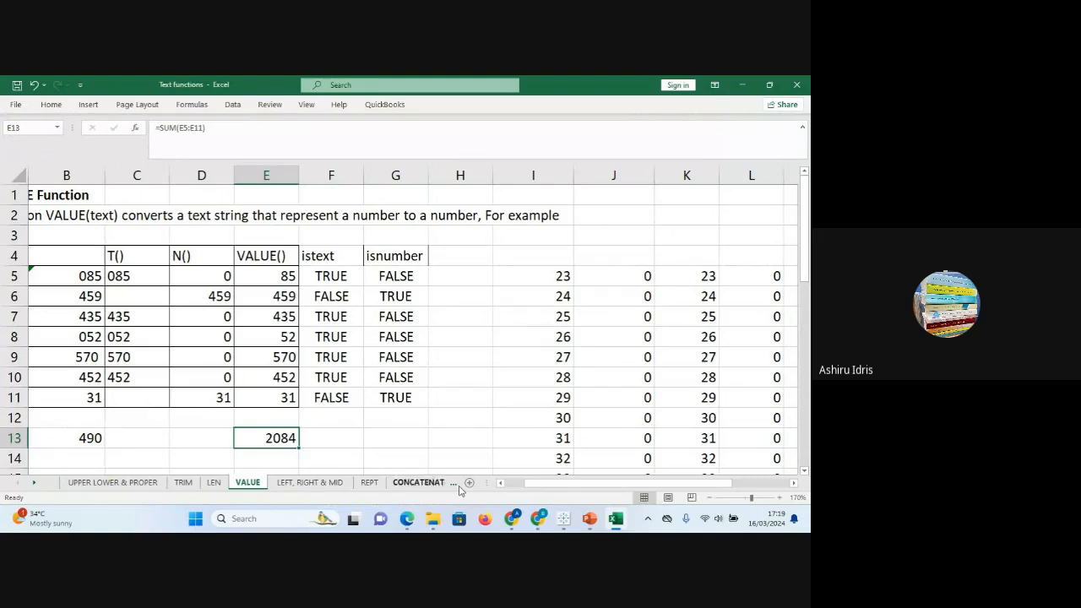
{"action": "mouse_move", "coordinate": [615, 518]}
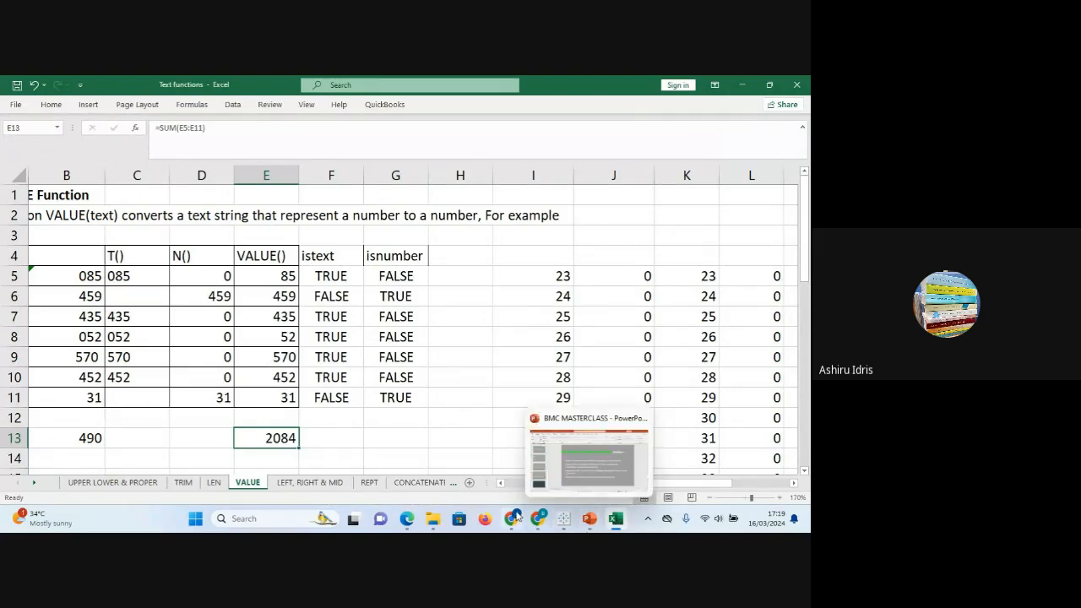
Unmute the microphone in the Meet call, then return to the Excel workbook.
{"action": "mouse_move", "coordinate": [511, 518]}
{"action": "left_click", "coordinate": [492, 463]}
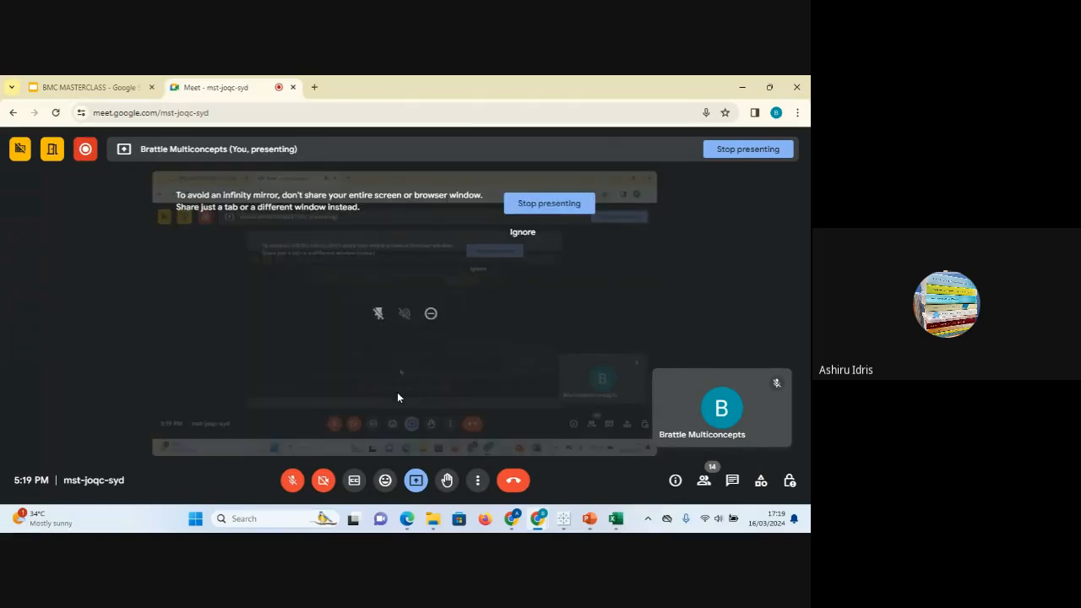
{"action": "left_click", "coordinate": [293, 483]}
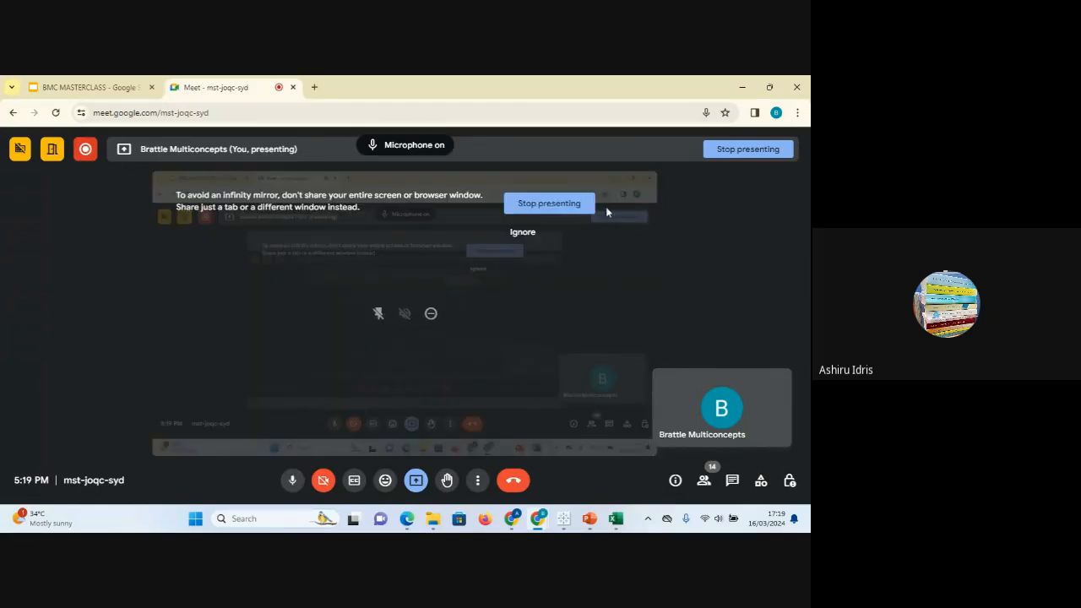
{"action": "mouse_move", "coordinate": [617, 522]}
{"action": "left_click", "coordinate": [614, 467]}
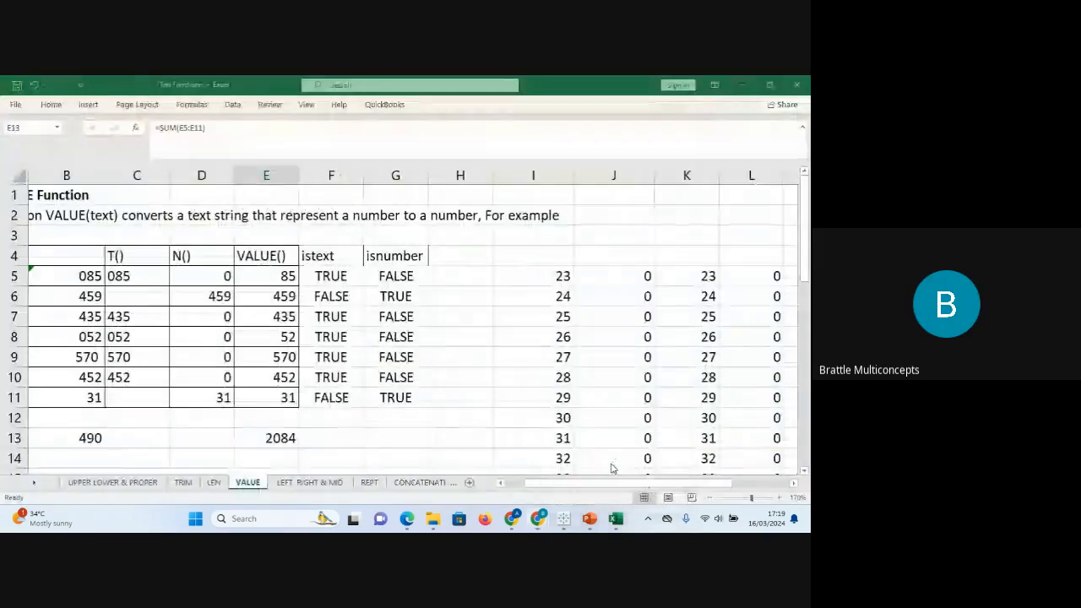
{"action": "left_click", "coordinate": [434, 375]}
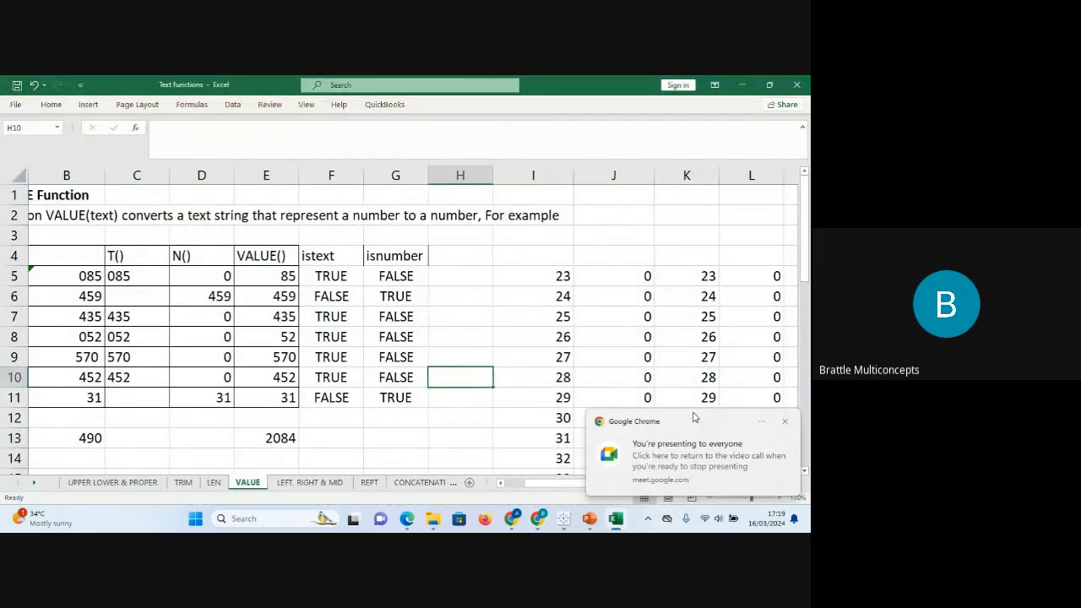
{"action": "left_click", "coordinate": [785, 421]}
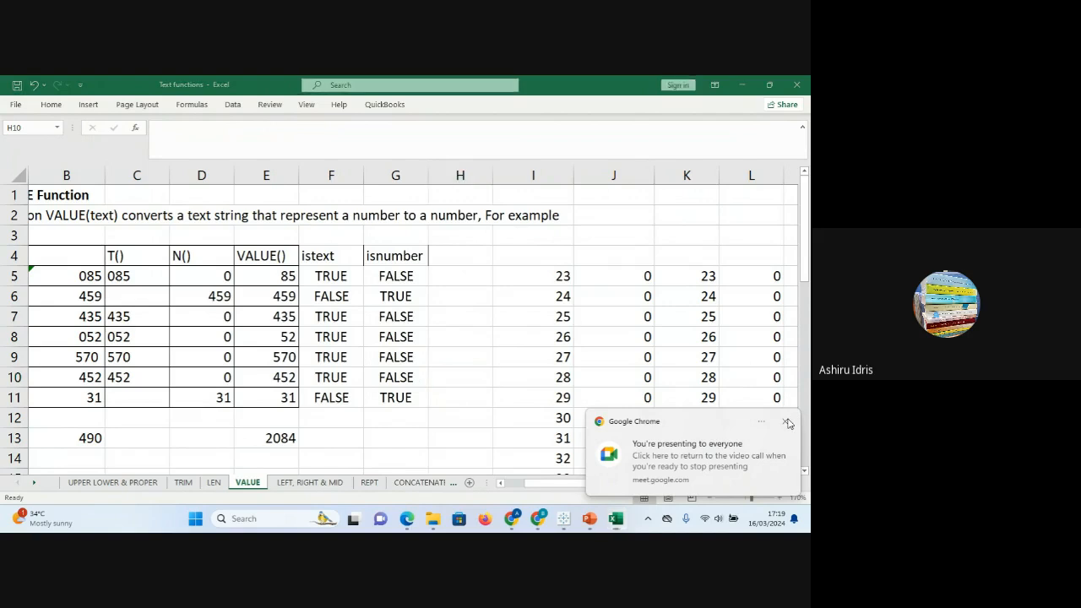
{"action": "left_click", "coordinate": [456, 377]}
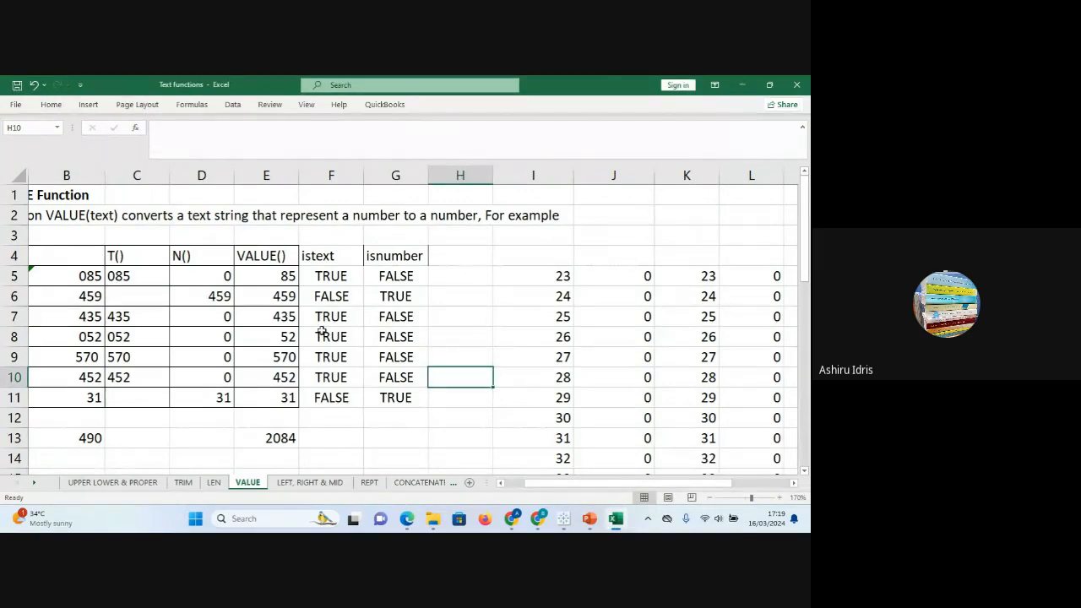
{"action": "left_click", "coordinate": [148, 272]}
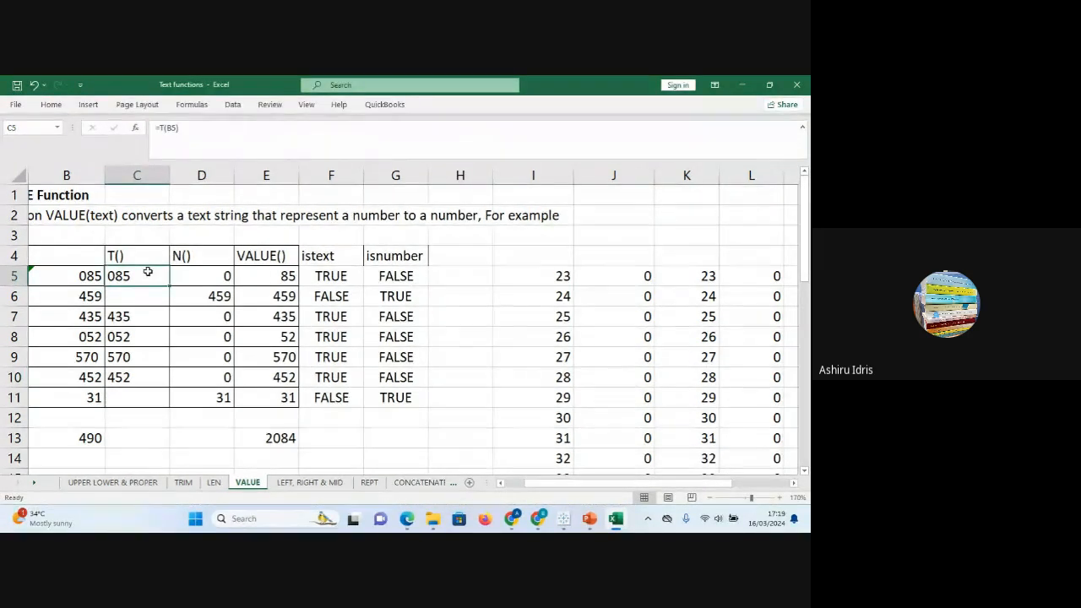
{"action": "left_click_drag", "start_coordinate": [61, 277], "coordinate": [65, 395]}
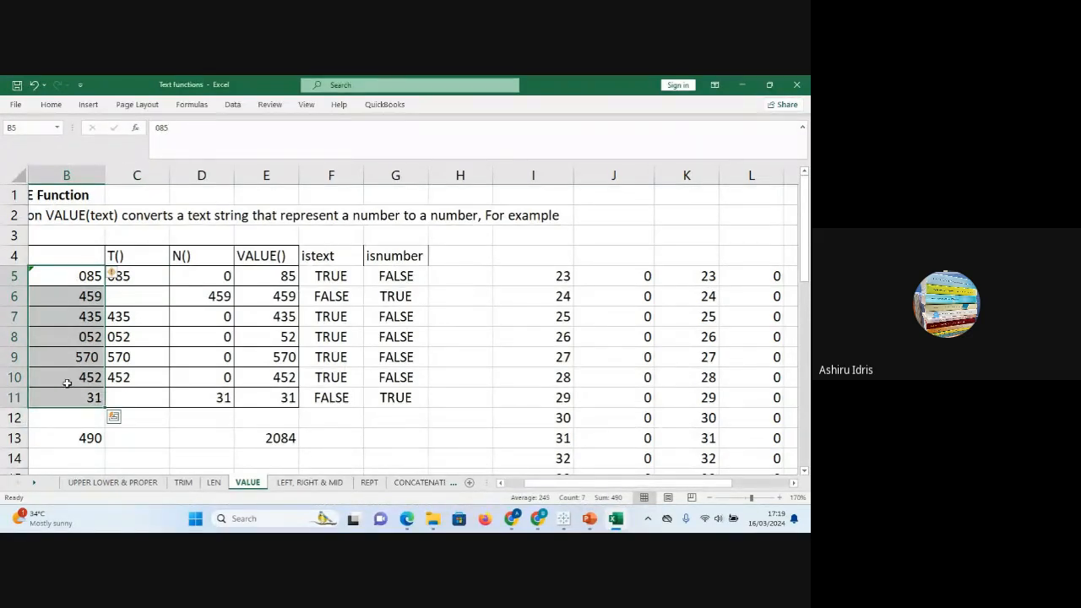
{"action": "left_click", "coordinate": [72, 293]}
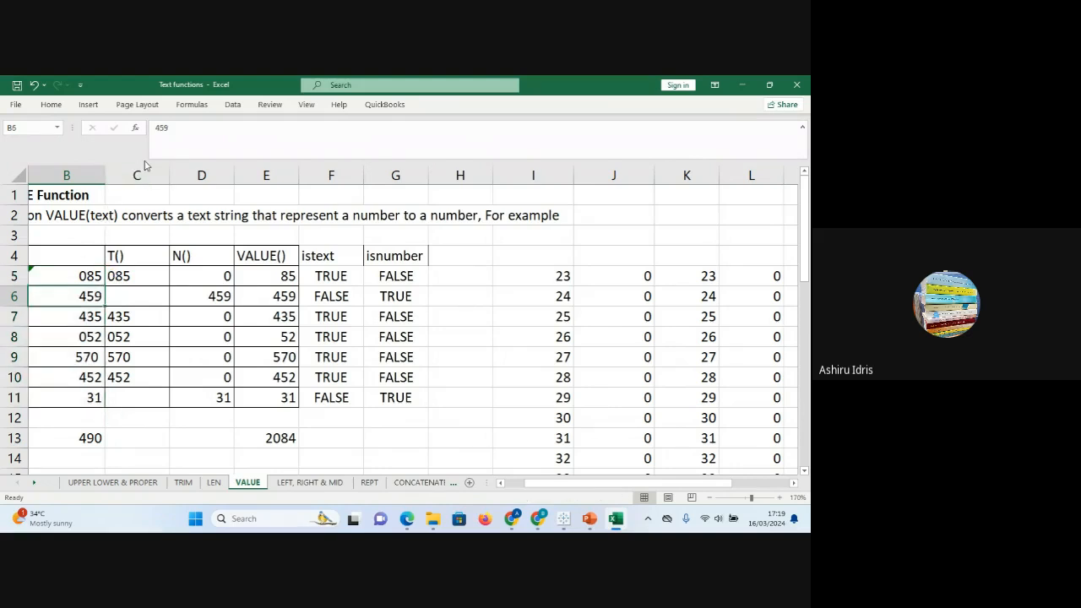
{"action": "key", "text": "F2"}
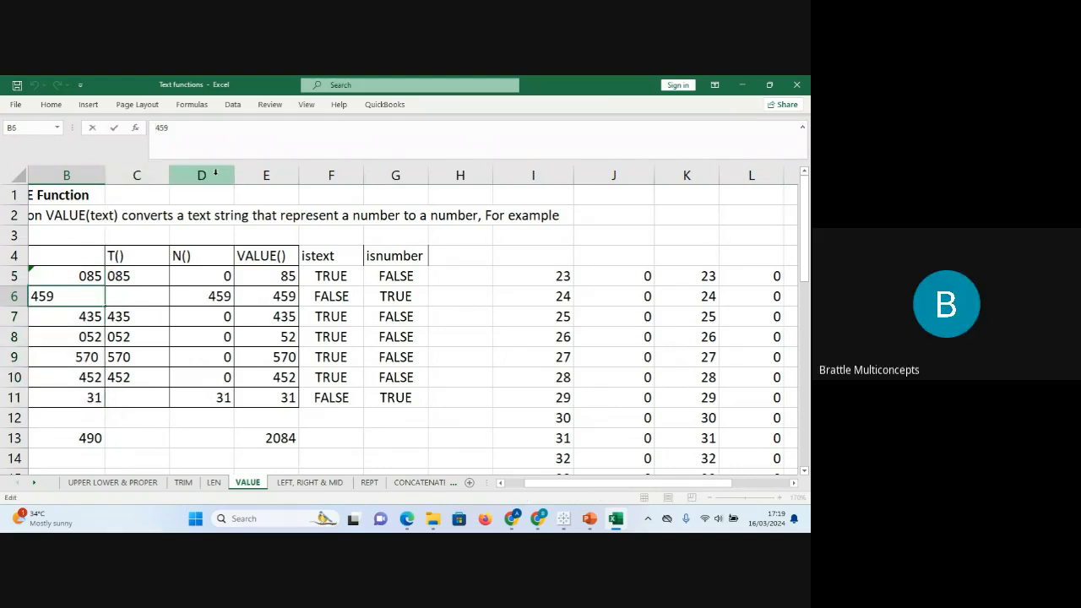
{"action": "key", "text": "Return"}
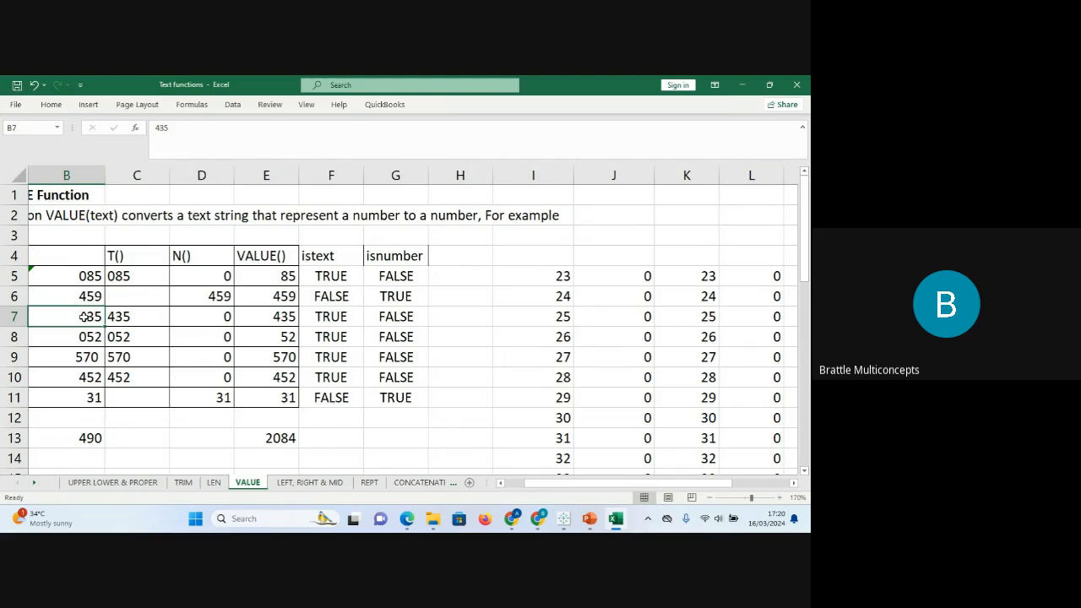
{"action": "left_click", "coordinate": [82, 277]}
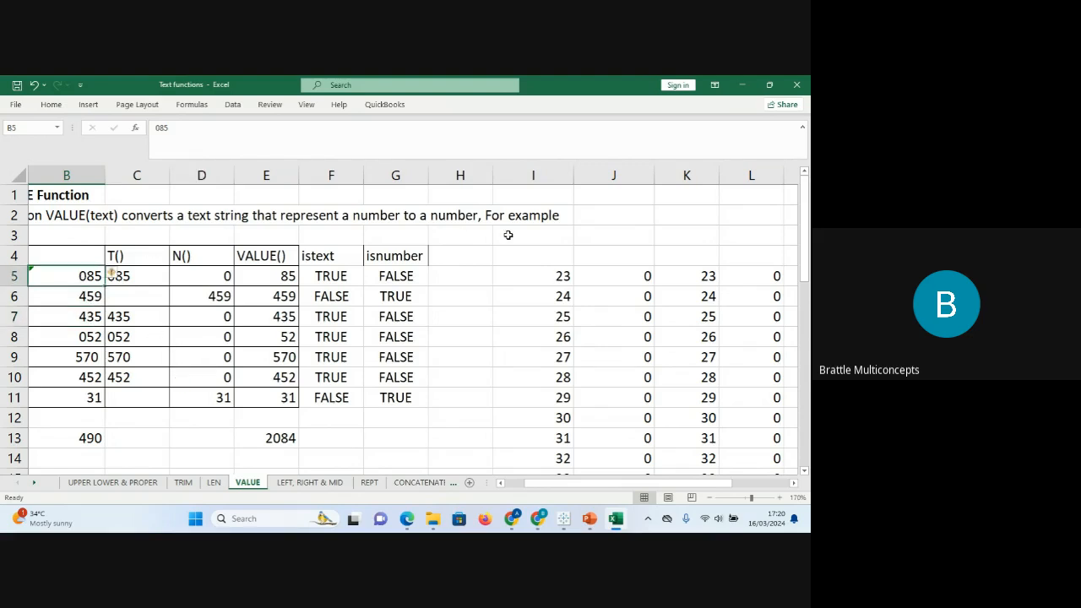
Enter '098 in K2 so it is stored as text and keeps its leading zero.
{"action": "left_click", "coordinate": [669, 215]}
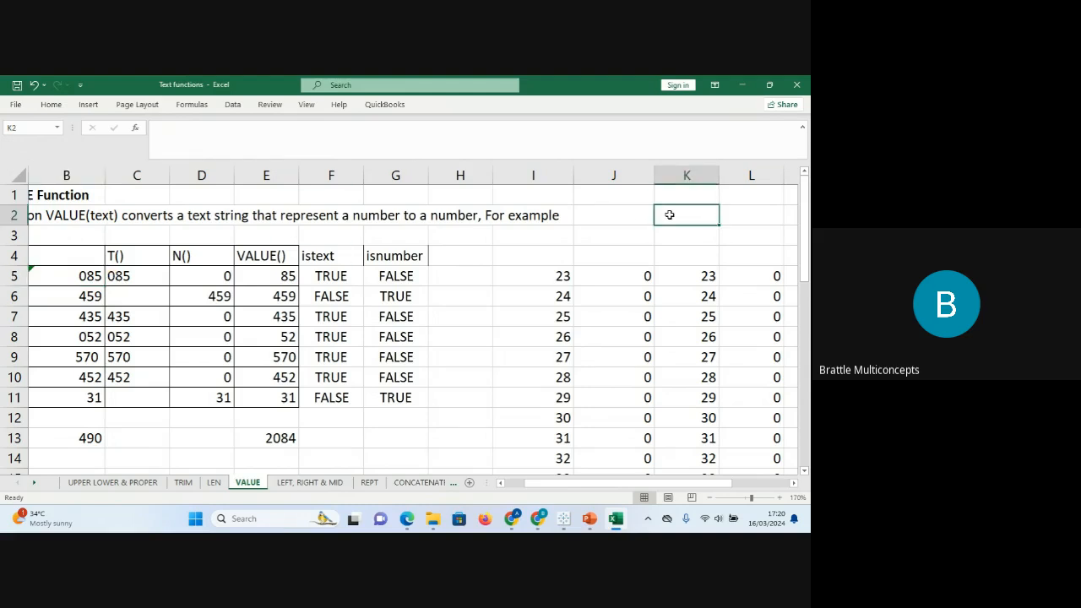
{"action": "type", "text": "'"}
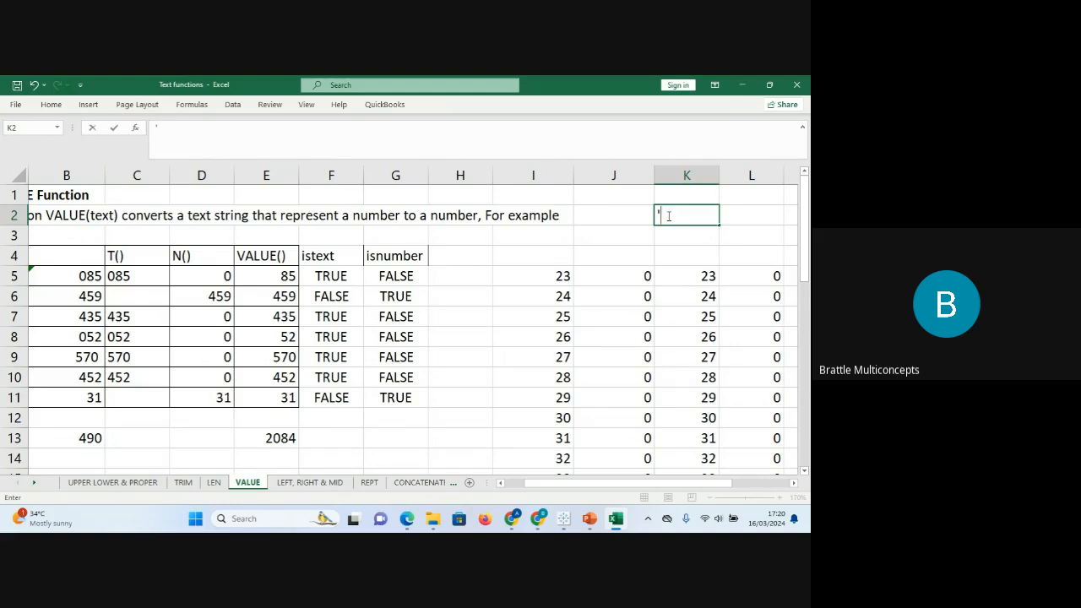
{"action": "type", "text": "098"}
{"action": "key", "text": "Return"}
{"action": "left_click", "coordinate": [676, 216]}
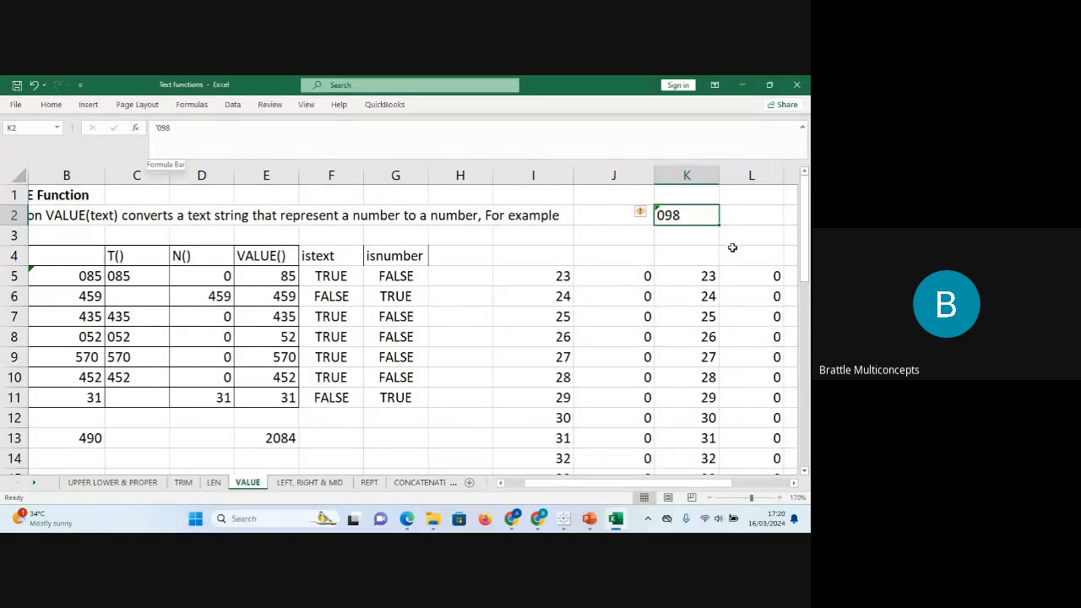
{"action": "left_click", "coordinate": [519, 362]}
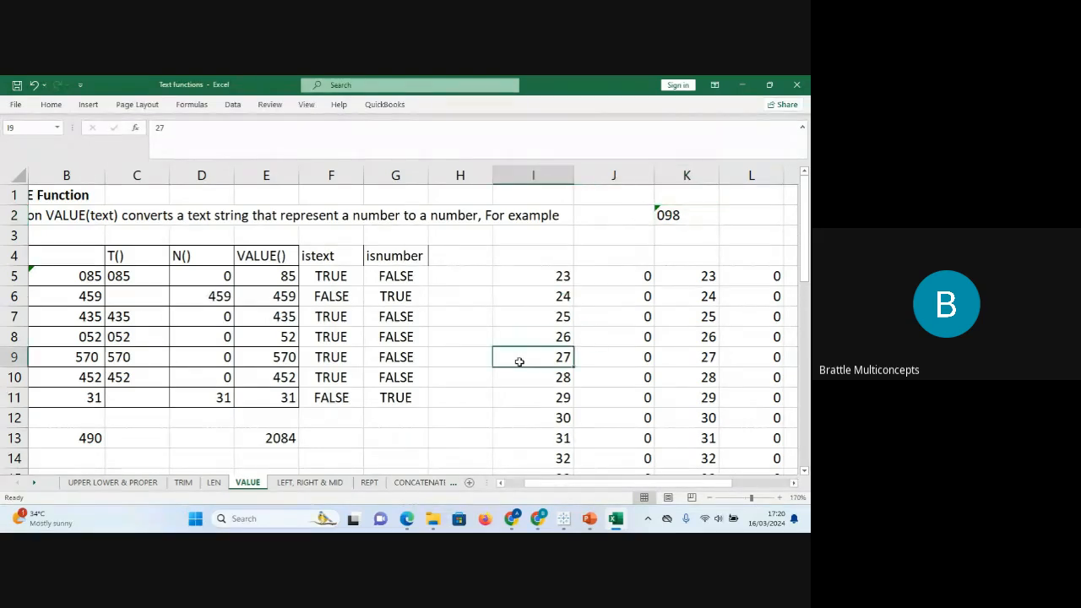
{"action": "left_click", "coordinate": [541, 277]}
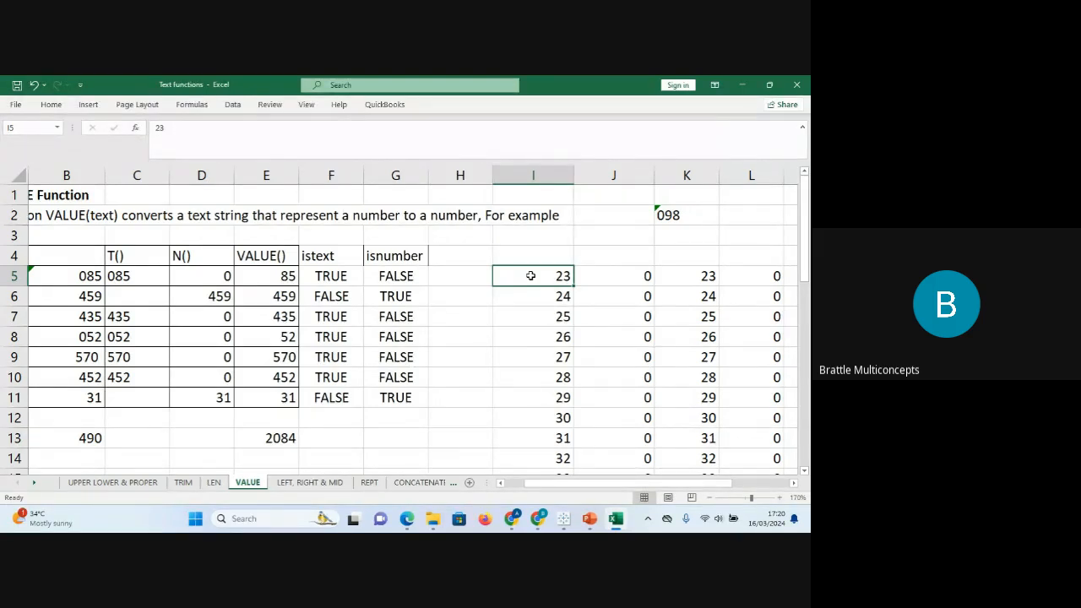
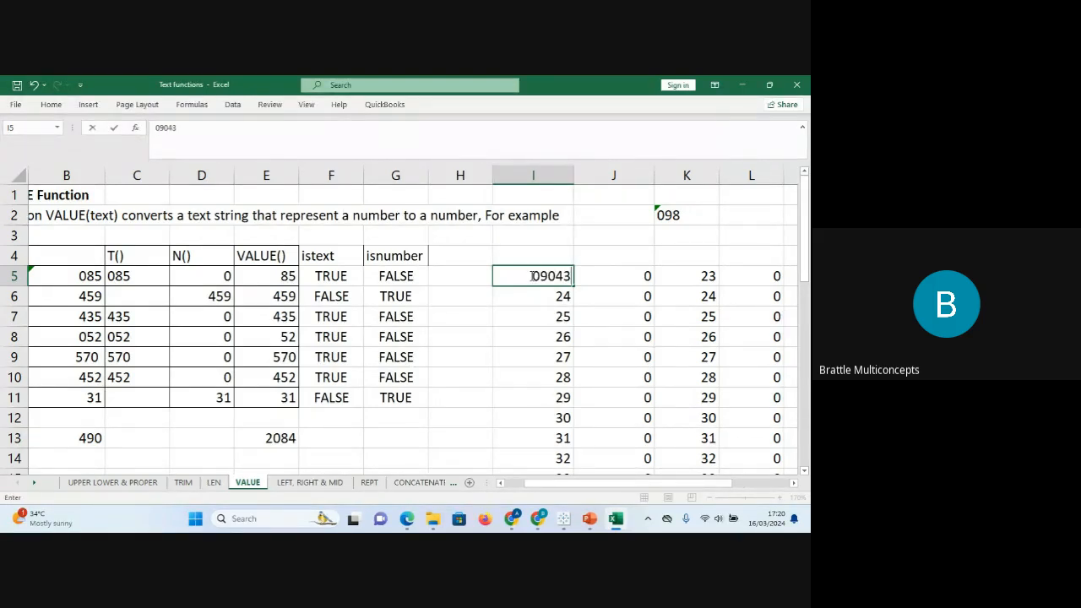
{"action": "key", "text": "Return"}
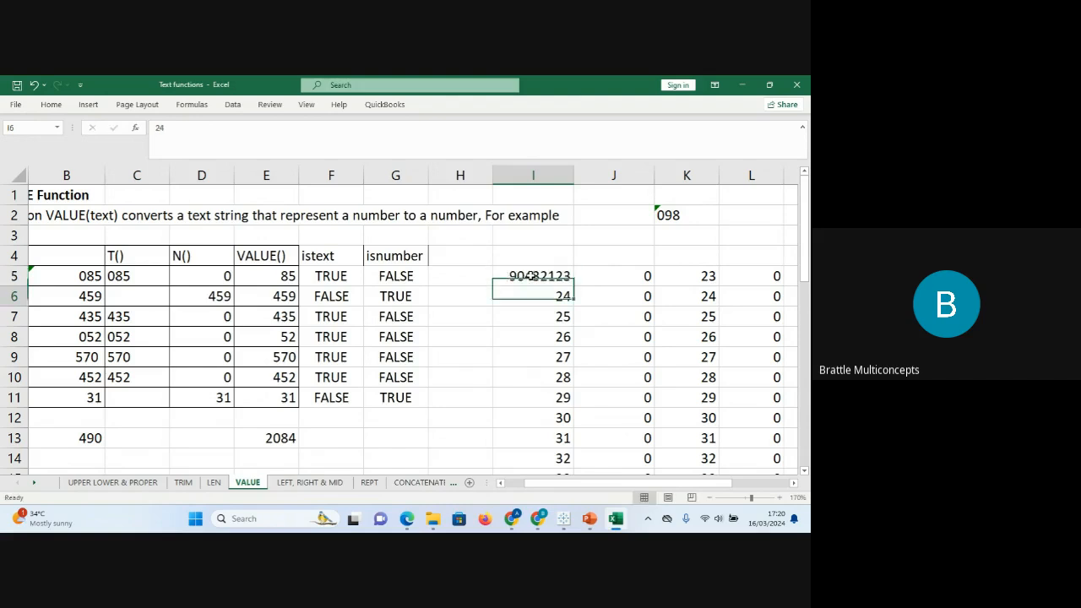
{"action": "left_click", "coordinate": [547, 276]}
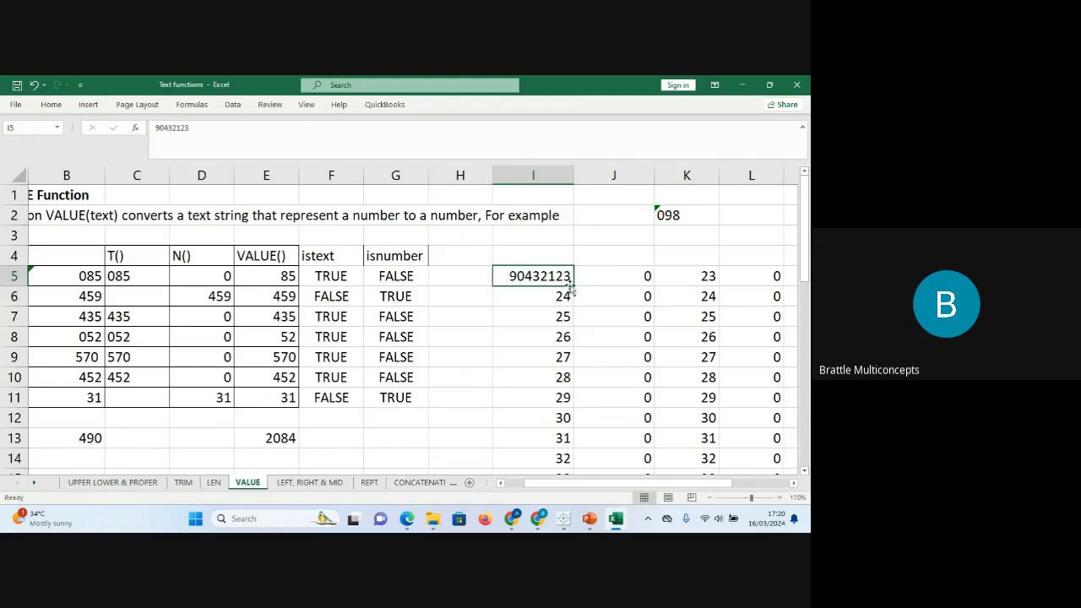
{"action": "left_click_drag", "start_coordinate": [573, 287], "coordinate": [573, 439]}
{"action": "left_click", "coordinate": [557, 284]}
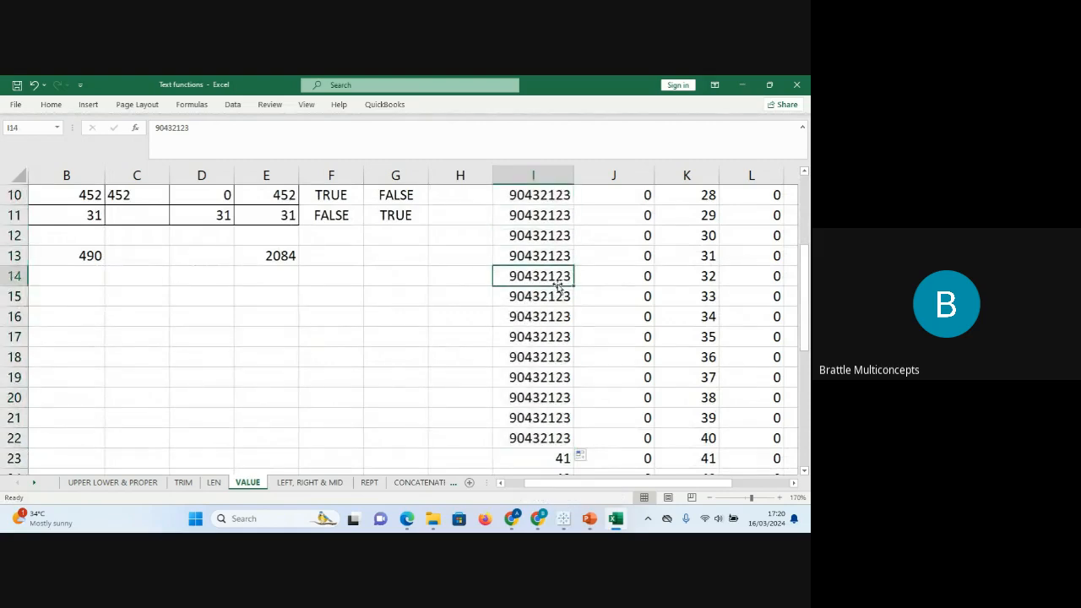
{"action": "key", "text": "Up"}
{"action": "key", "text": "Up"}
{"action": "key", "text": "Up"}
{"action": "key", "text": "Up"}
{"action": "key", "text": "Up"}
{"action": "key", "text": "Up"}
{"action": "key", "text": "Up"}
{"action": "key", "text": "Up"}
{"action": "key", "text": "Up"}
{"action": "key", "text": "Up"}
{"action": "key", "text": "Up"}
{"action": "key", "text": "Up"}
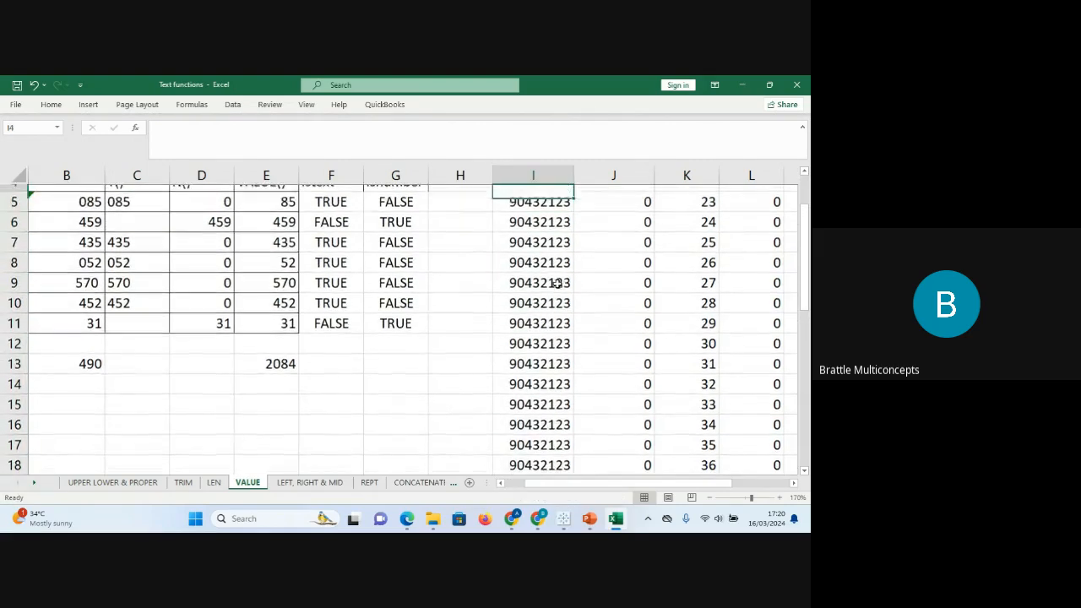
{"action": "key", "text": "Down"}
{"action": "key", "text": "Down"}
{"action": "key", "text": "Down"}
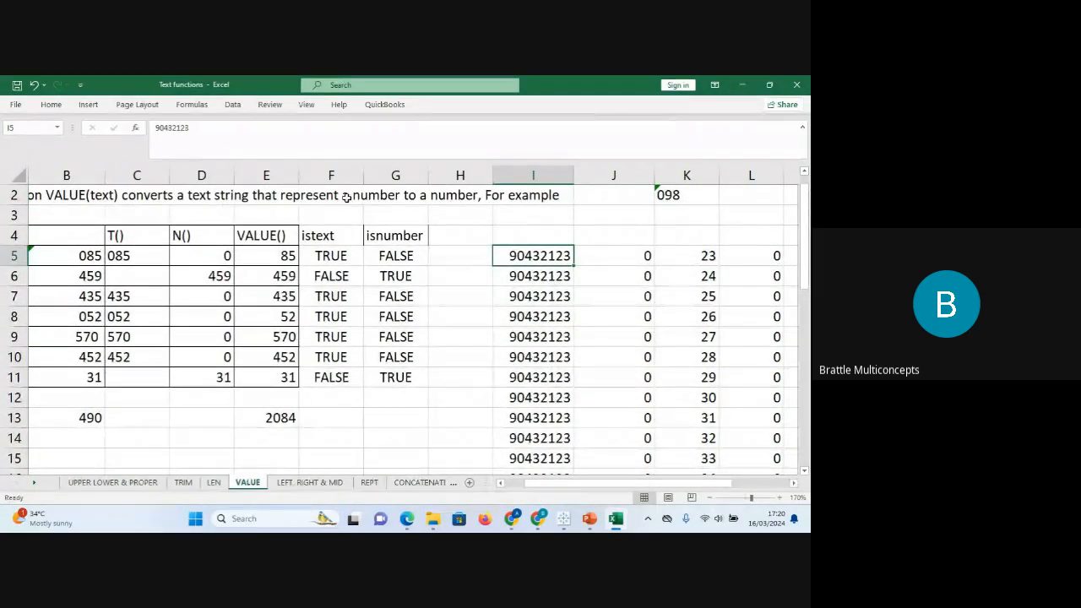
Select column I's values from I5 to I30 and open Format Cells with Ctrl+1.
{"action": "left_click", "coordinate": [155, 128]}
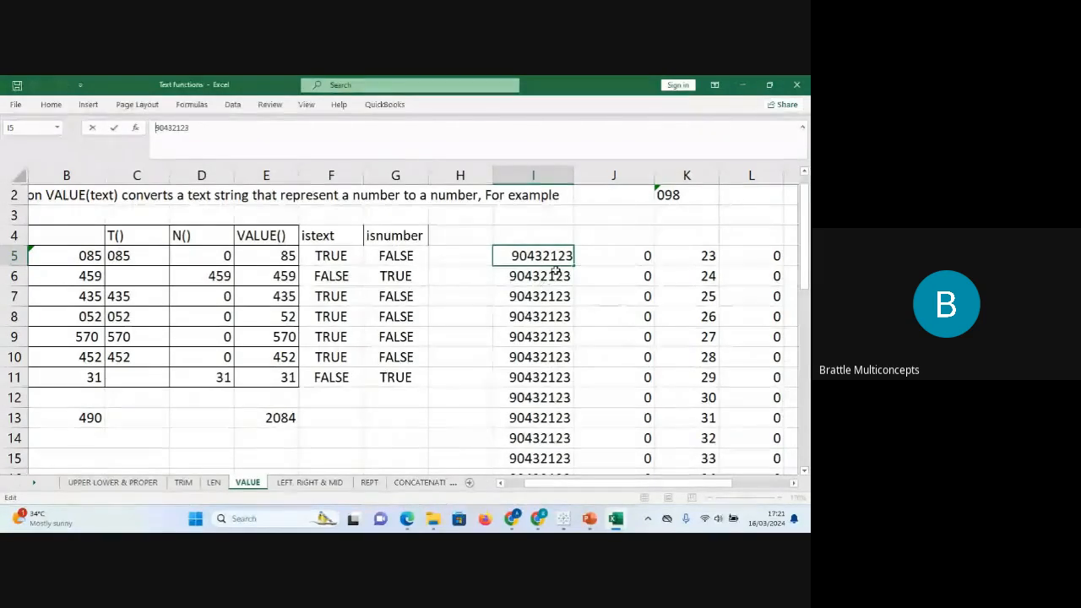
{"action": "left_click", "coordinate": [606, 257]}
{"action": "left_click", "coordinate": [545, 255]}
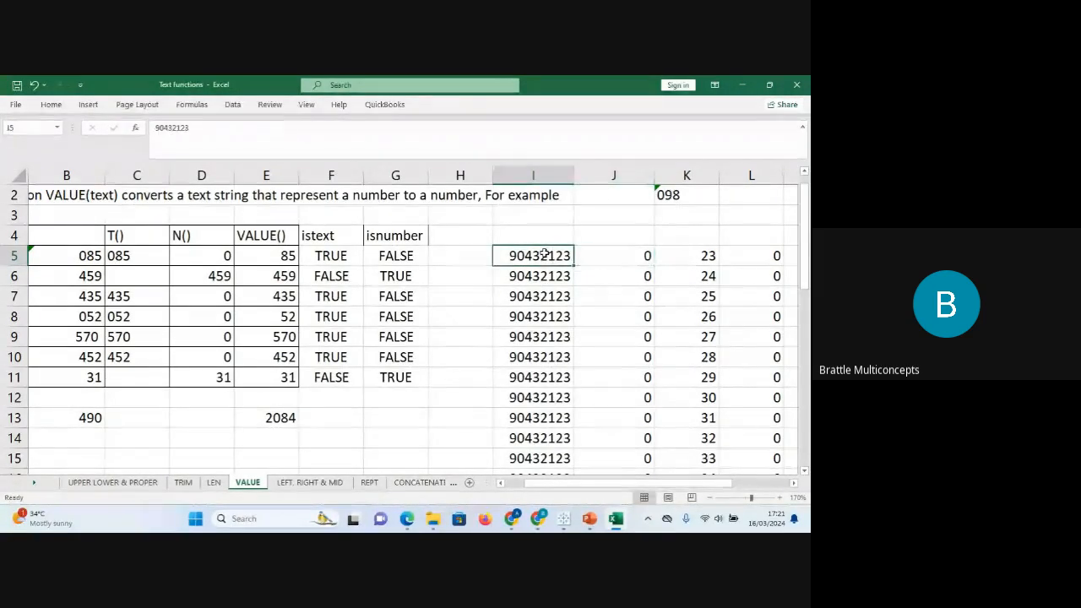
{"action": "key", "text": "ctrl+shift+Down"}
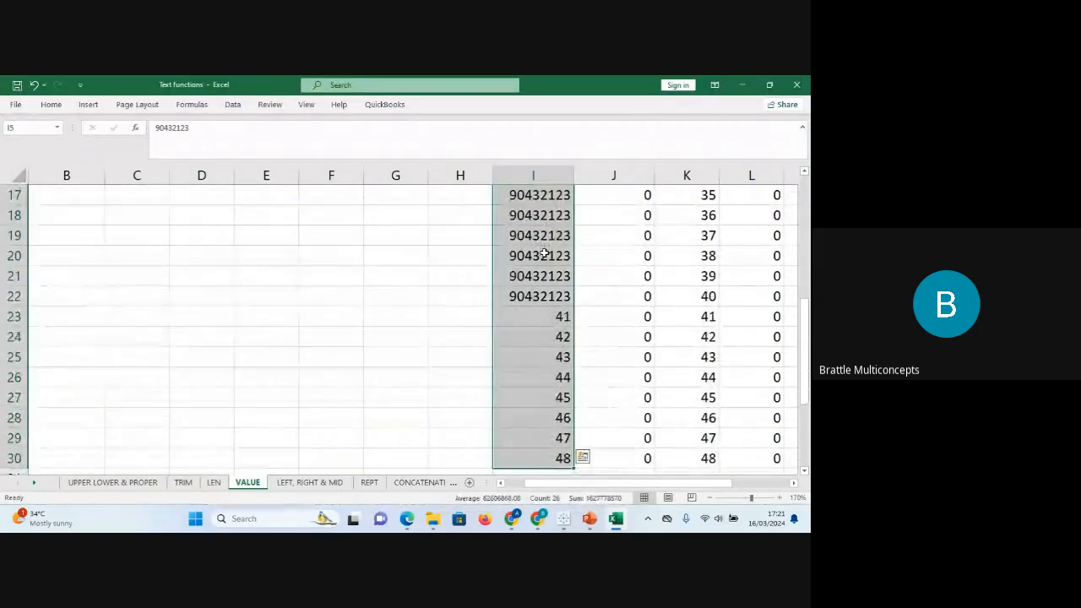
{"action": "scroll", "coordinate": [544, 255], "scroll_direction": "up", "scroll_amount": 5}
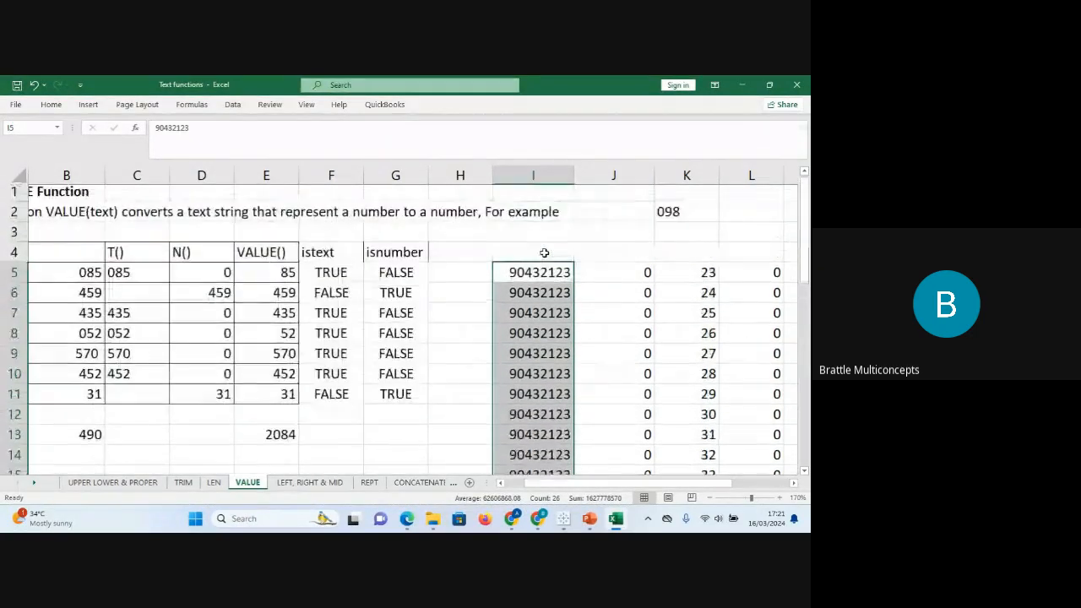
{"action": "key", "text": "ctrl+1"}
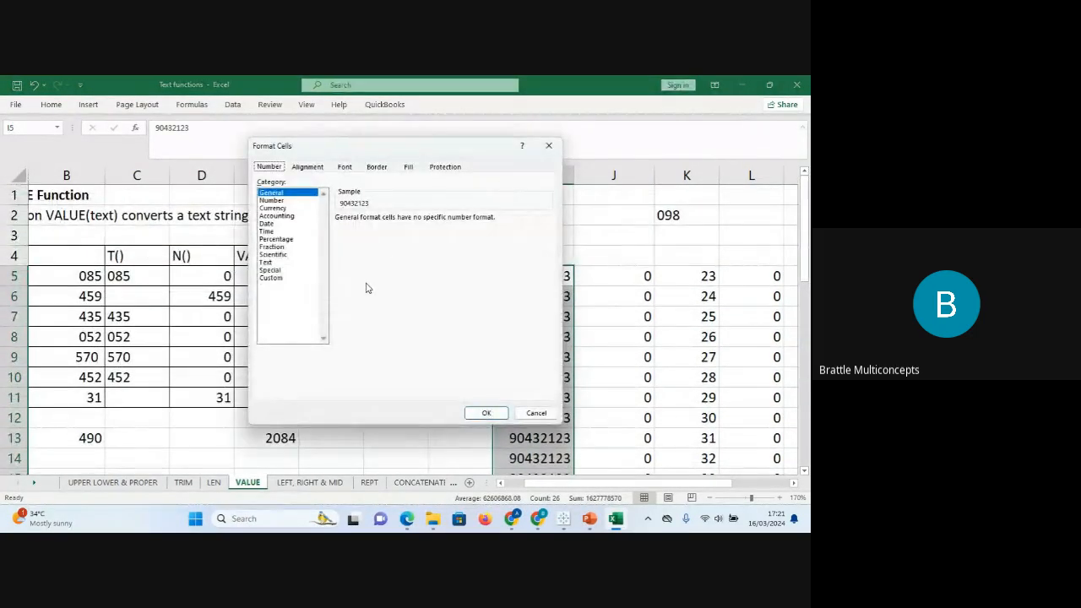
{"action": "left_click", "coordinate": [282, 278]}
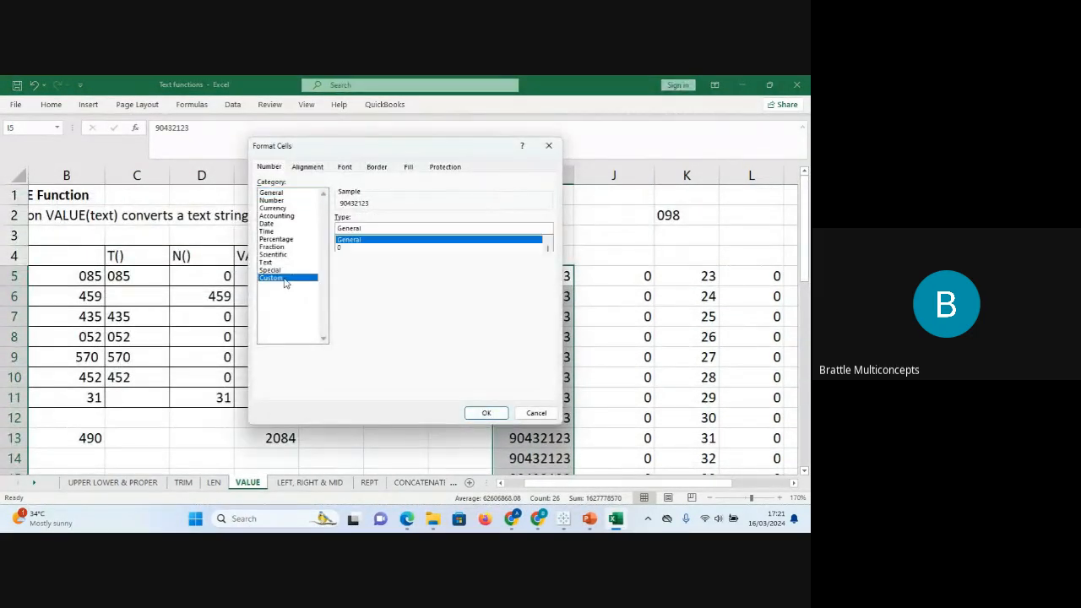
{"action": "left_click", "coordinate": [345, 246]}
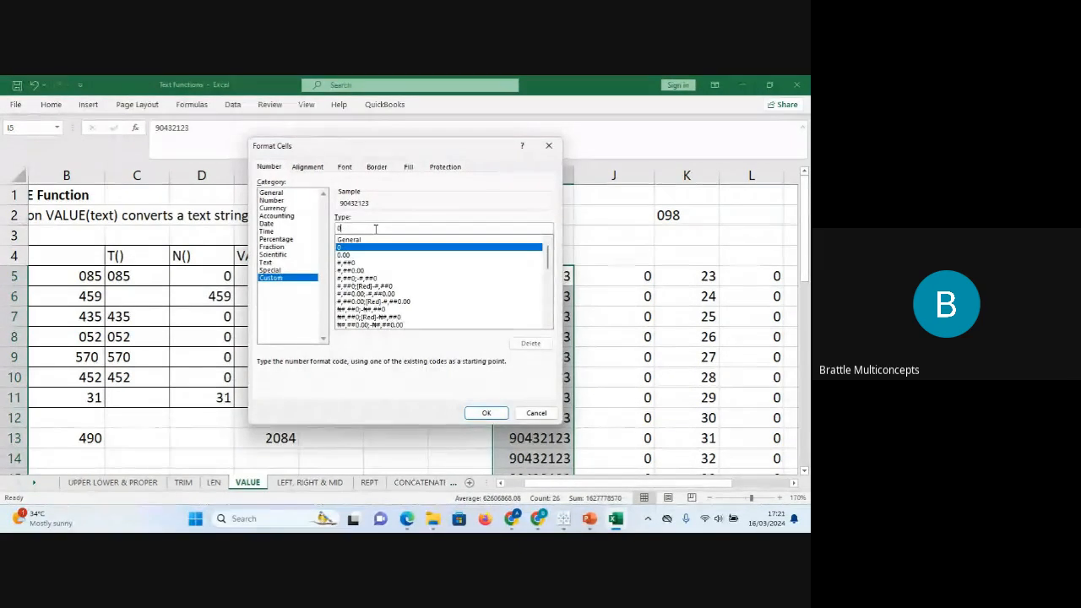
{"action": "left_click", "coordinate": [375, 229]}
{"action": "type", "text": "0000"}
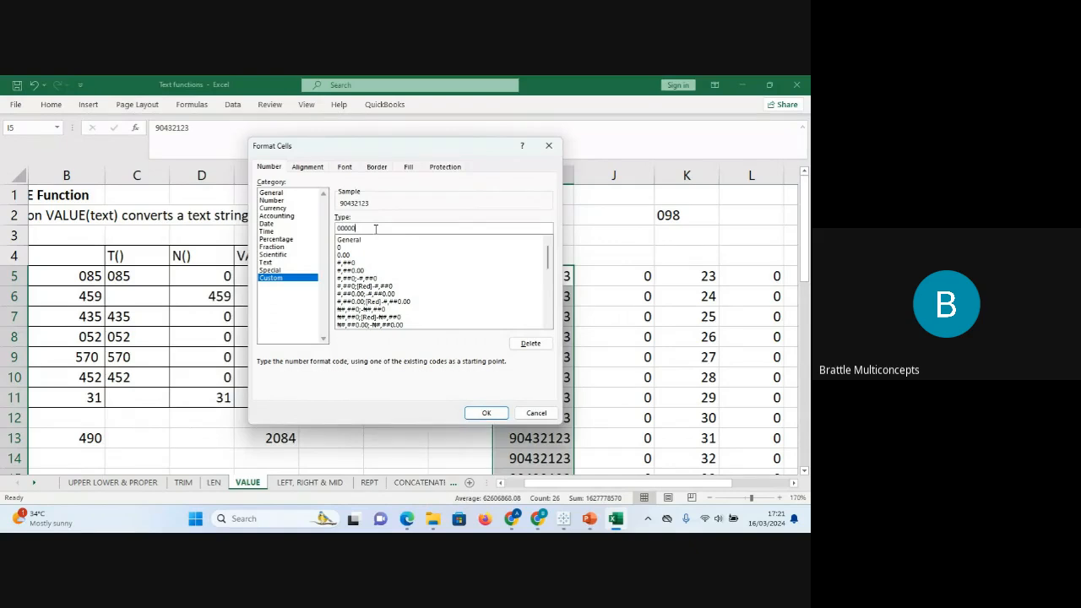
{"action": "type", "text": "000000"}
{"action": "key", "text": "BackSpace"}
{"action": "key", "text": "BackSpace"}
{"action": "type", "text": "00"}
{"action": "left_click", "coordinate": [353, 228]}
{"action": "left_click", "coordinate": [366, 228]}
{"action": "key", "text": "Return"}
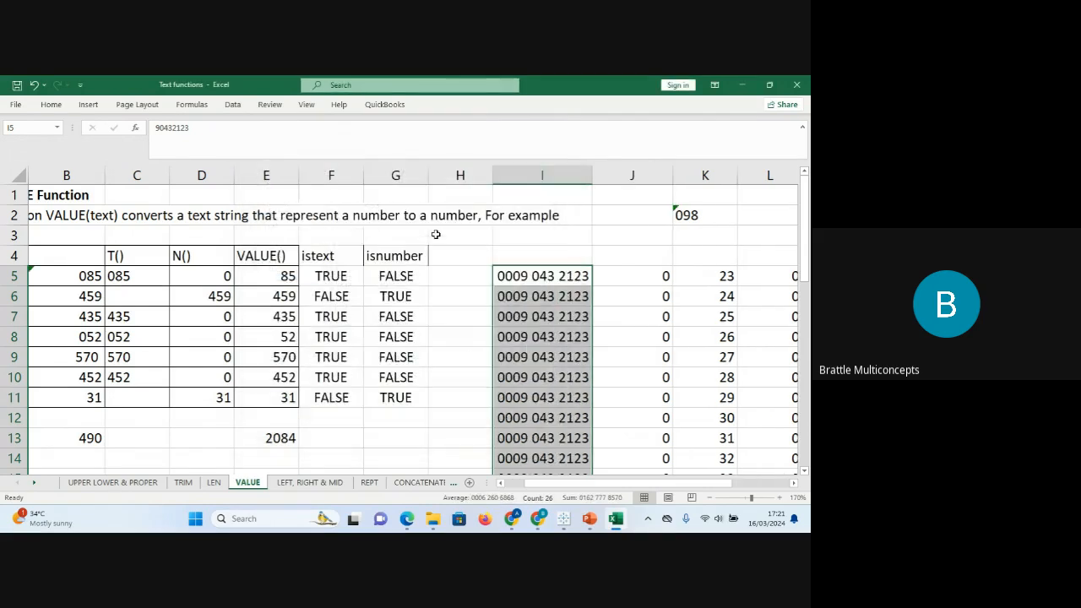
{"action": "left_click", "coordinate": [544, 312]}
Inspect I5 and K2, then append 453 to the number in I5.
{"action": "left_click", "coordinate": [560, 276]}
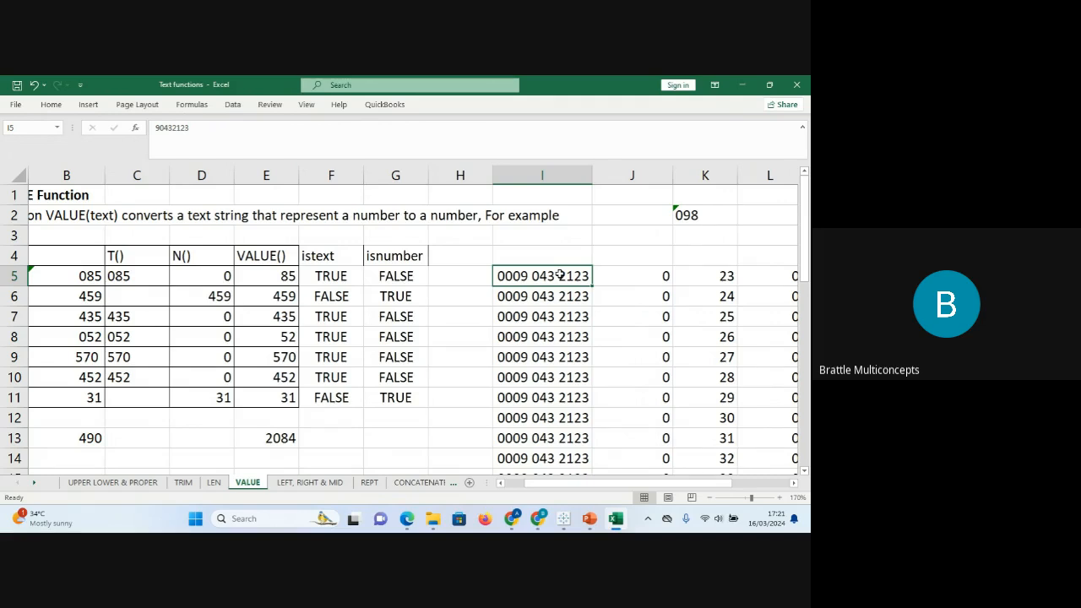
{"action": "left_click", "coordinate": [688, 217]}
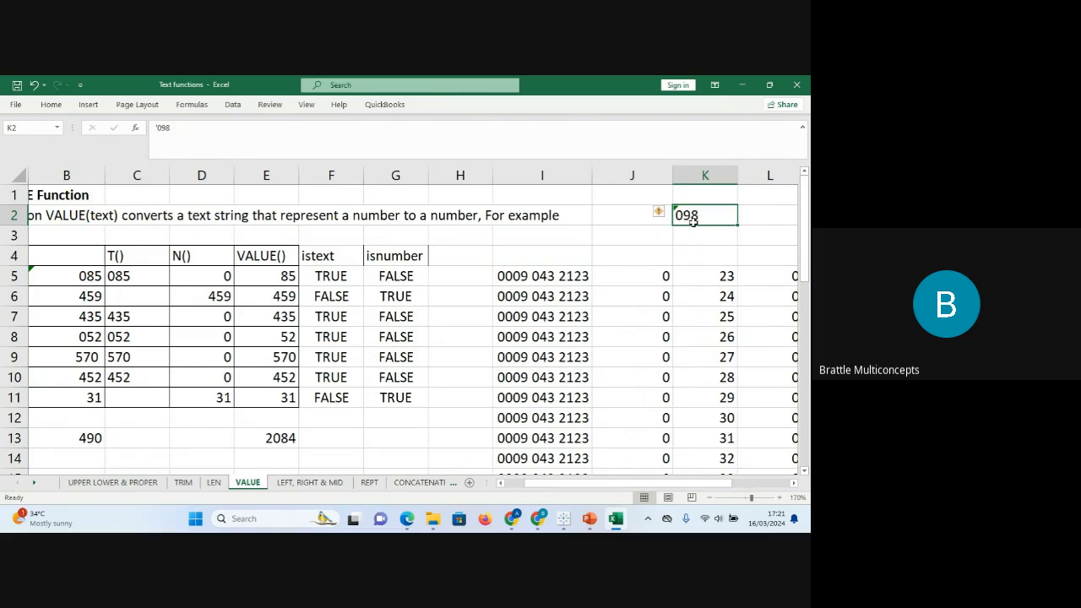
{"action": "left_click", "coordinate": [543, 272]}
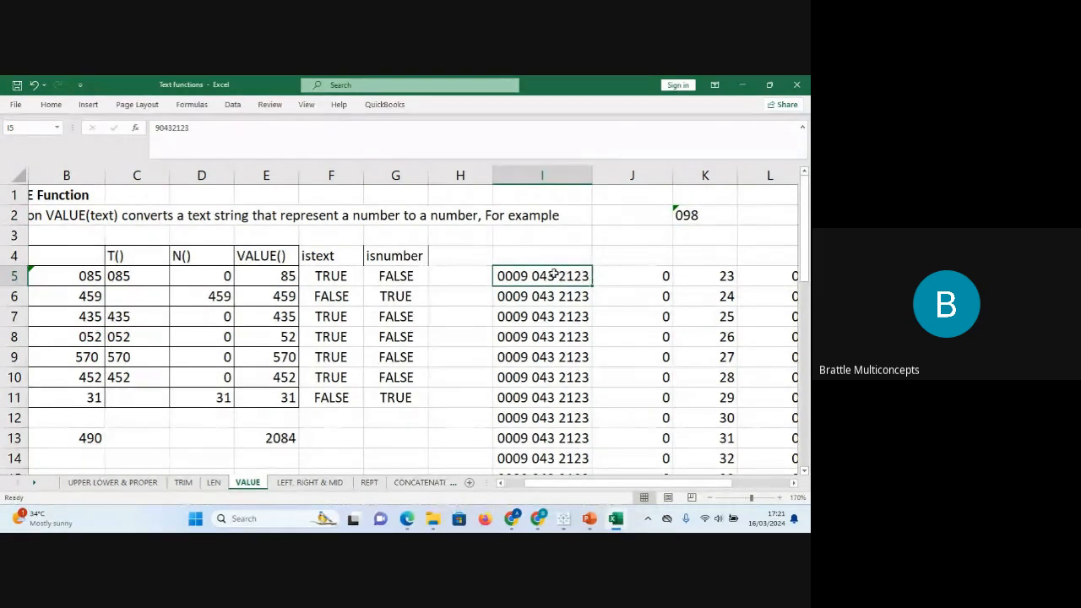
{"action": "left_click", "coordinate": [224, 131]}
{"action": "type", "text": "453"}
{"action": "key", "text": "Return"}
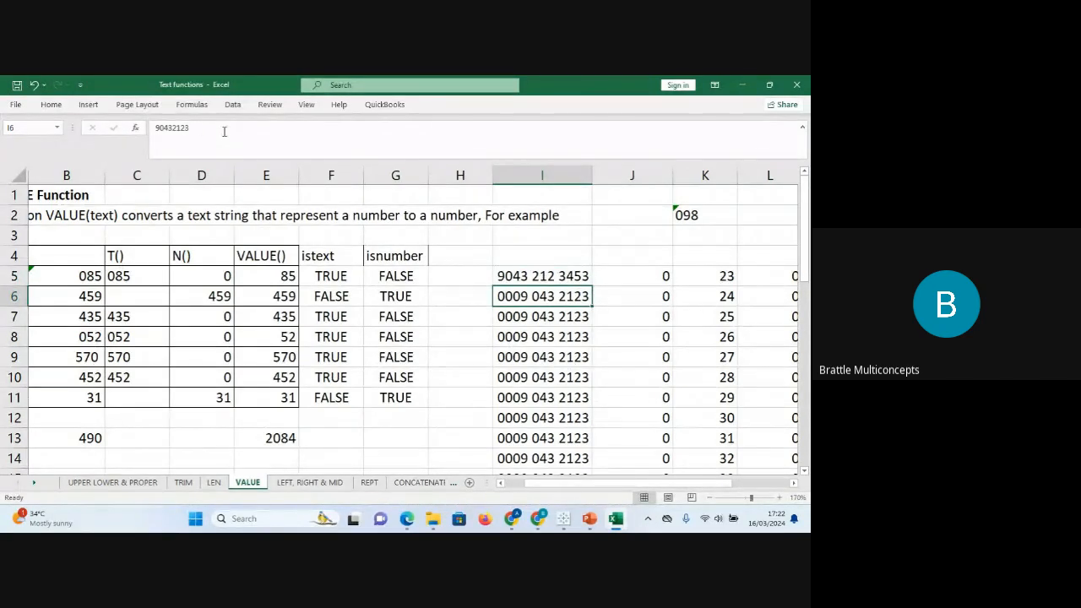
{"action": "left_click", "coordinate": [505, 273]}
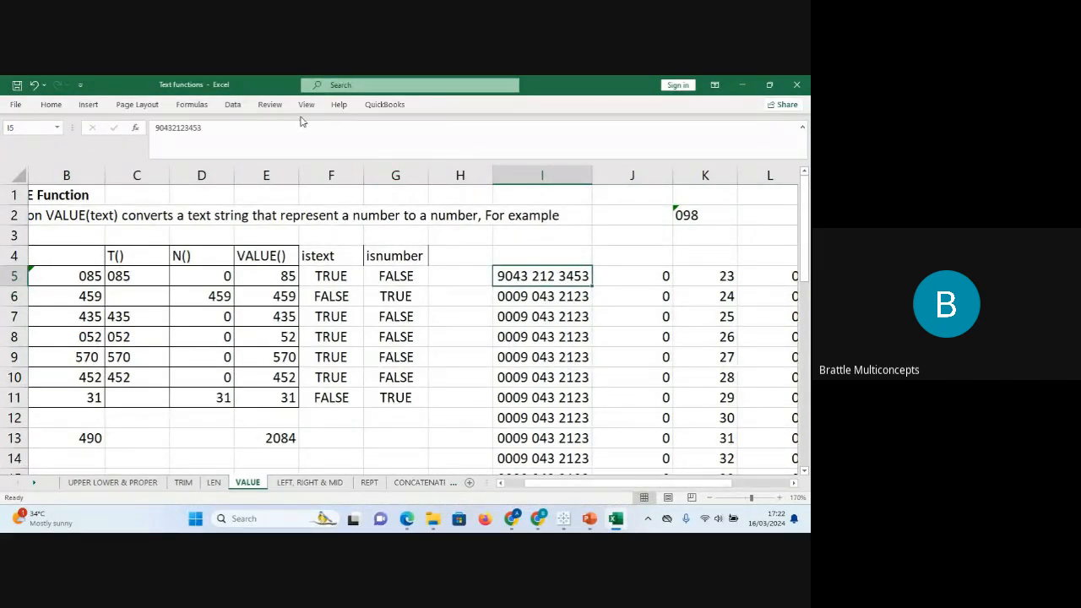
{"action": "left_click", "coordinate": [306, 129]}
{"action": "key", "text": "BackSpace"}
{"action": "key", "text": "Return"}
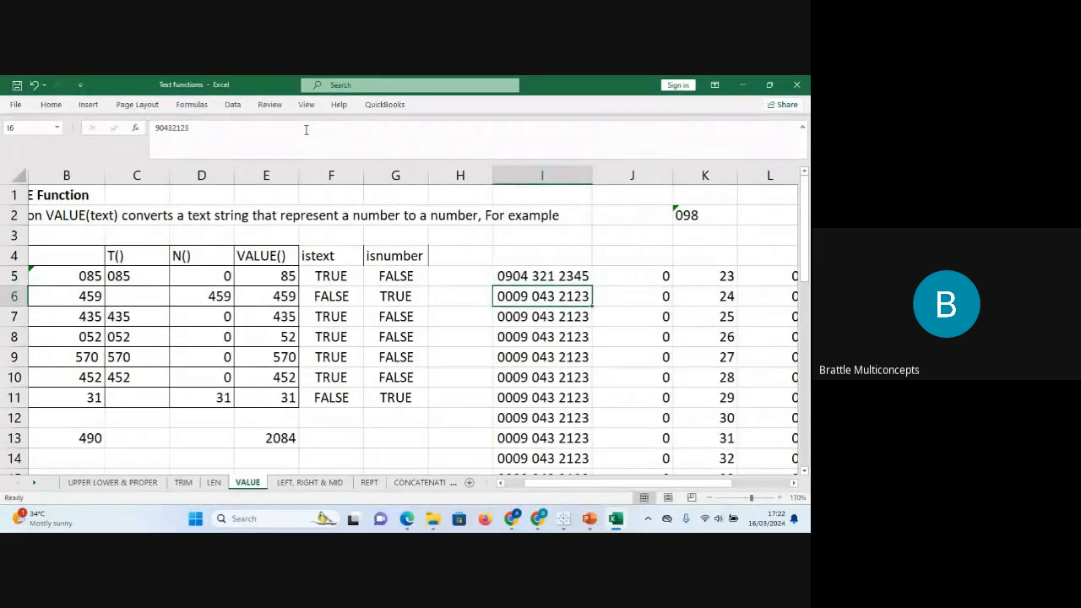
{"action": "left_click", "coordinate": [577, 276]}
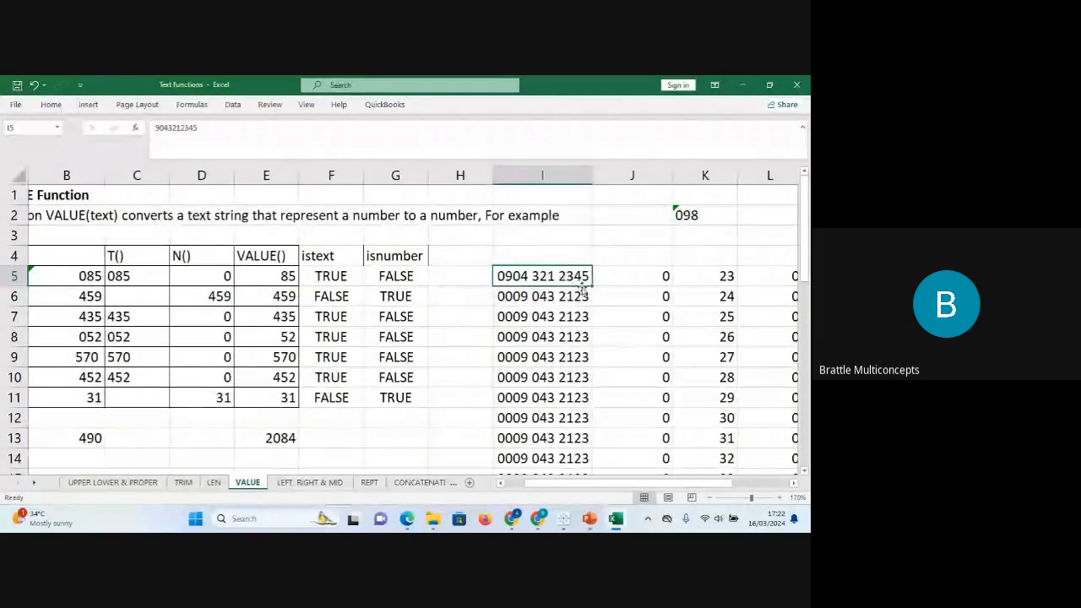
{"action": "double_click", "coordinate": [591, 288]}
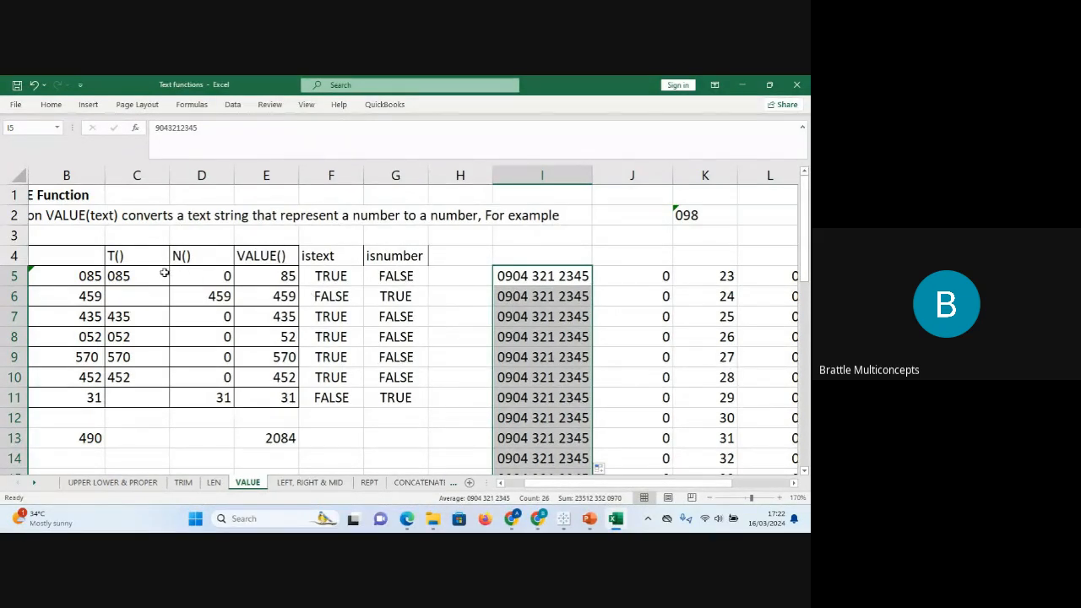
{"action": "left_click", "coordinate": [87, 276]}
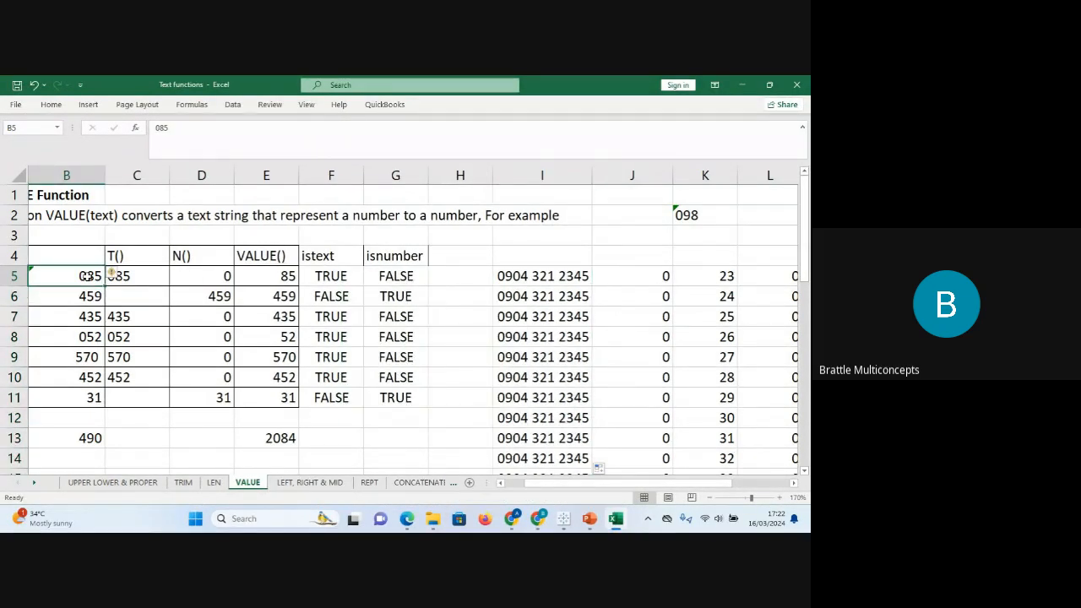
{"action": "left_click", "coordinate": [692, 217]}
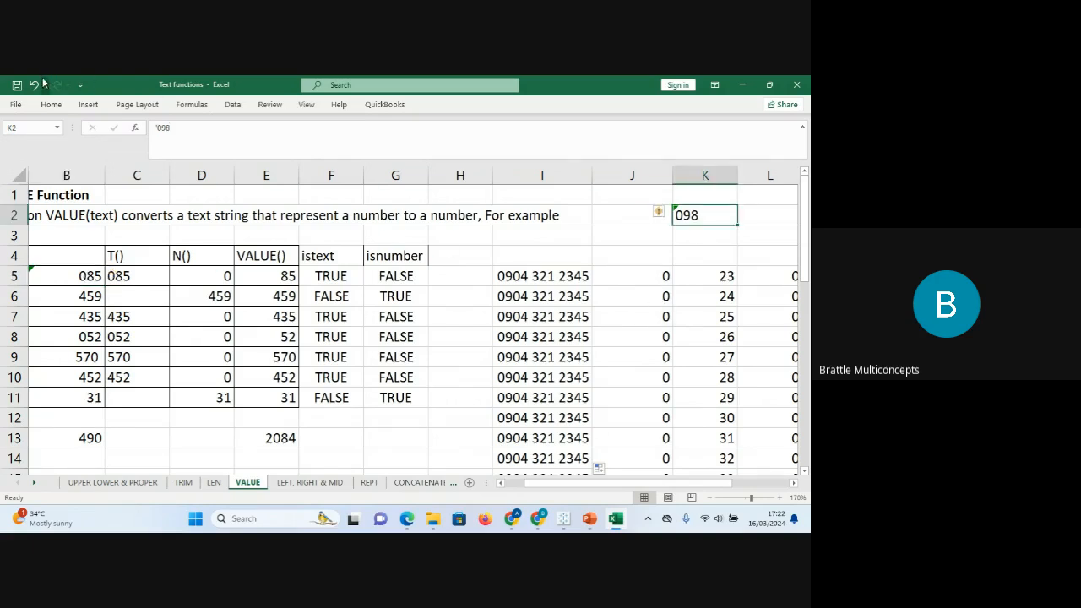
Right-align the 098 in cell K2.
{"action": "left_click", "coordinate": [52, 106]}
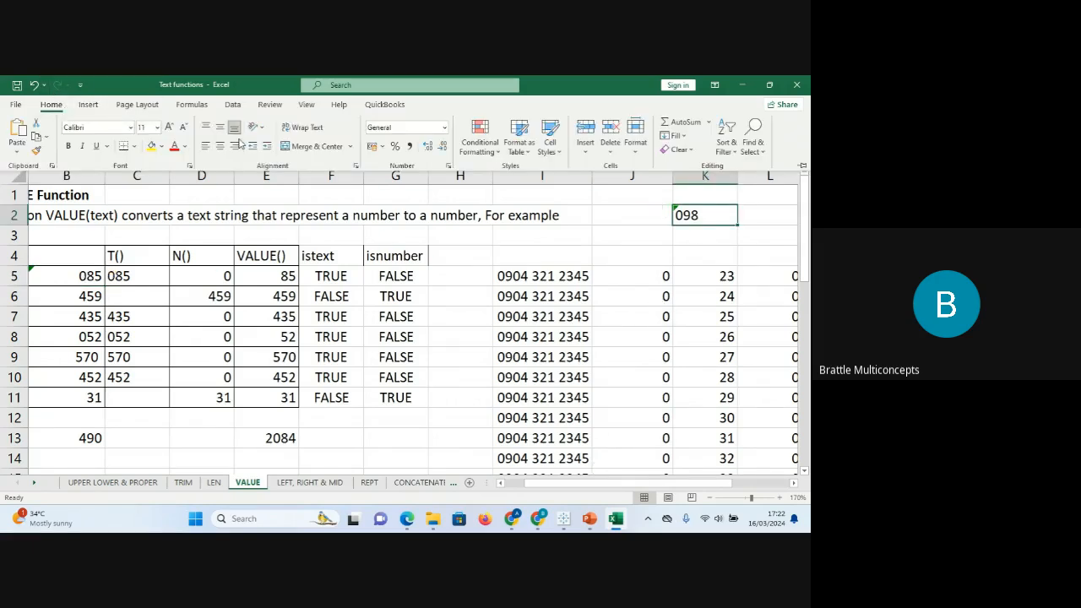
{"action": "left_click", "coordinate": [235, 146]}
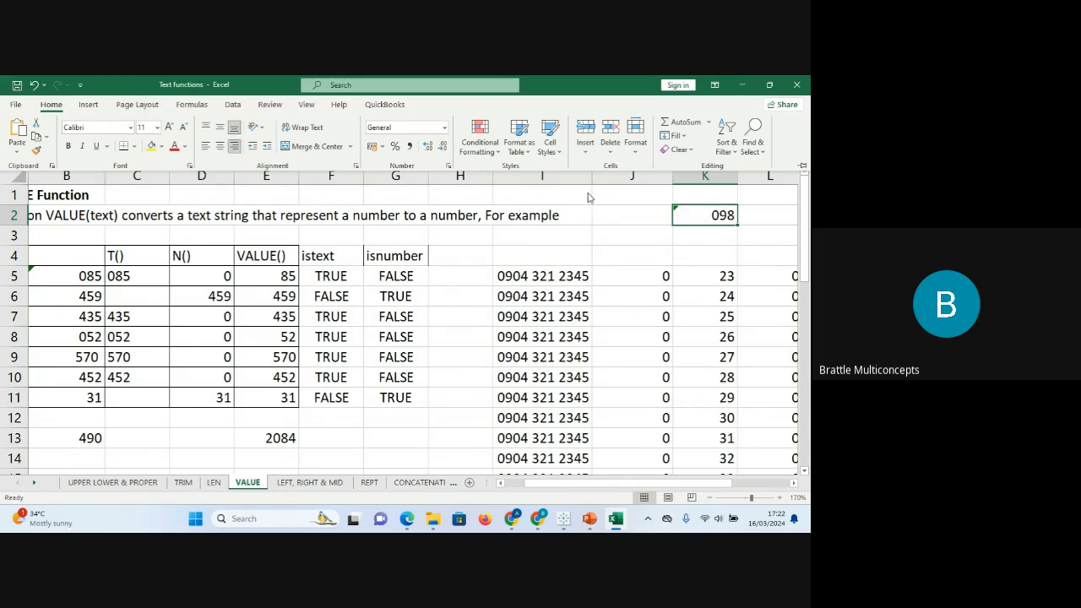
{"action": "left_click", "coordinate": [659, 211]}
Ignore the number-stored-as-text error on K2.
{"action": "left_click", "coordinate": [664, 211]}
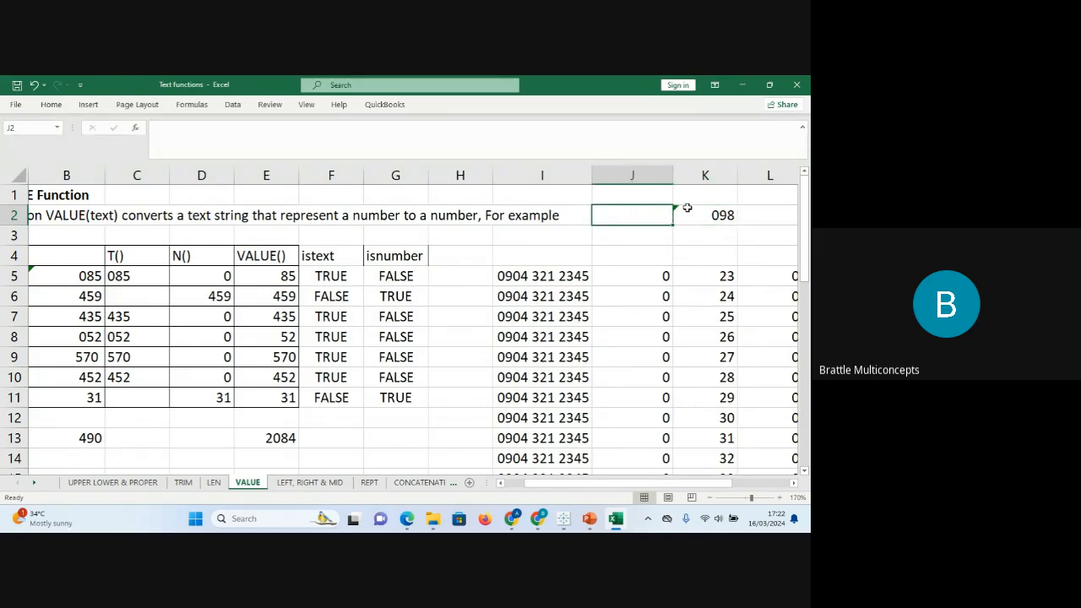
{"action": "left_click", "coordinate": [683, 211]}
{"action": "left_click", "coordinate": [661, 213]}
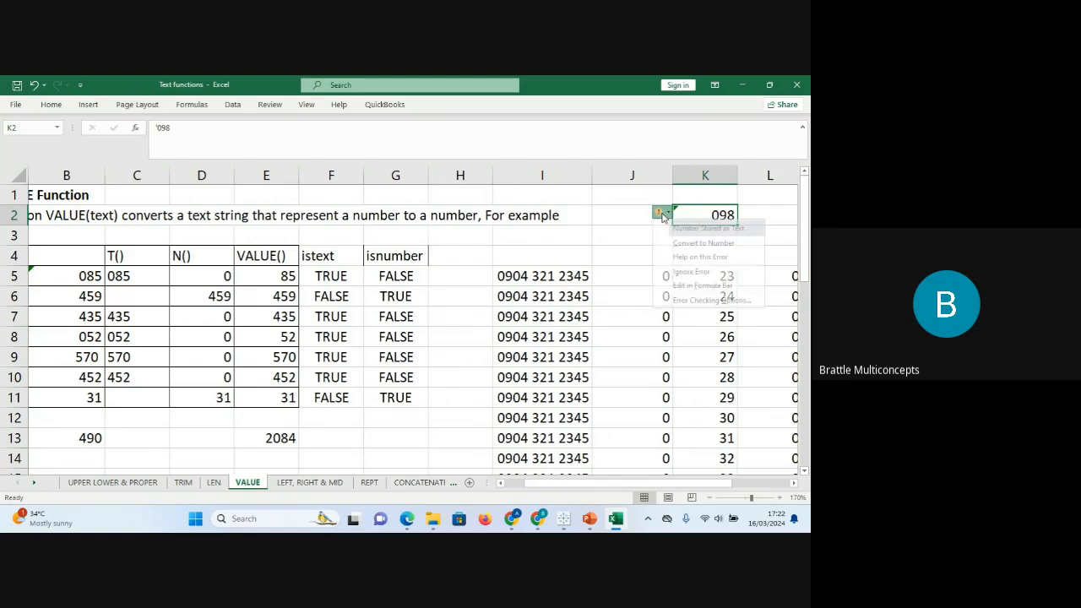
{"action": "left_click", "coordinate": [693, 274]}
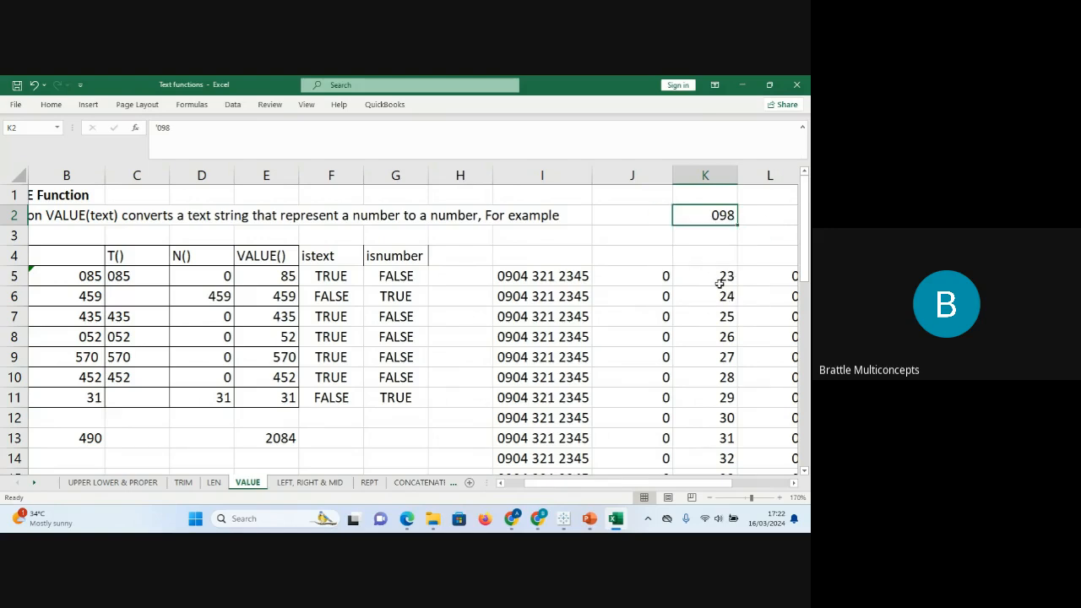
{"action": "left_click", "coordinate": [717, 282]}
{"action": "left_click", "coordinate": [721, 212]}
Switch to the LEFT, RIGHT & MID sheet, glance at E7's VALUE formula, and select D11 under the right heading.
{"action": "left_click", "coordinate": [299, 482]}
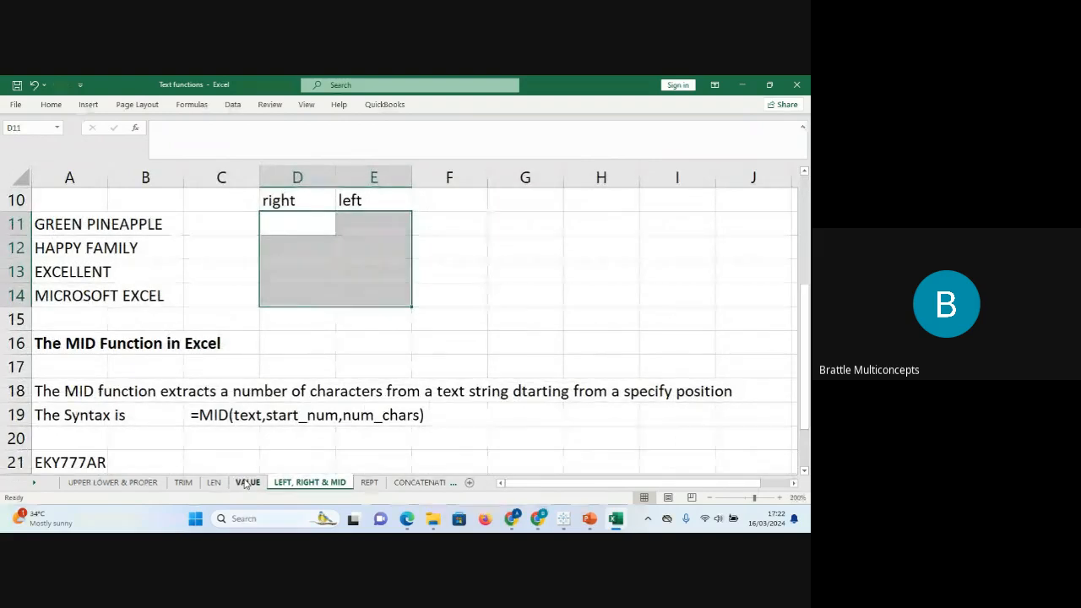
{"action": "left_click", "coordinate": [245, 483]}
{"action": "left_click", "coordinate": [282, 320]}
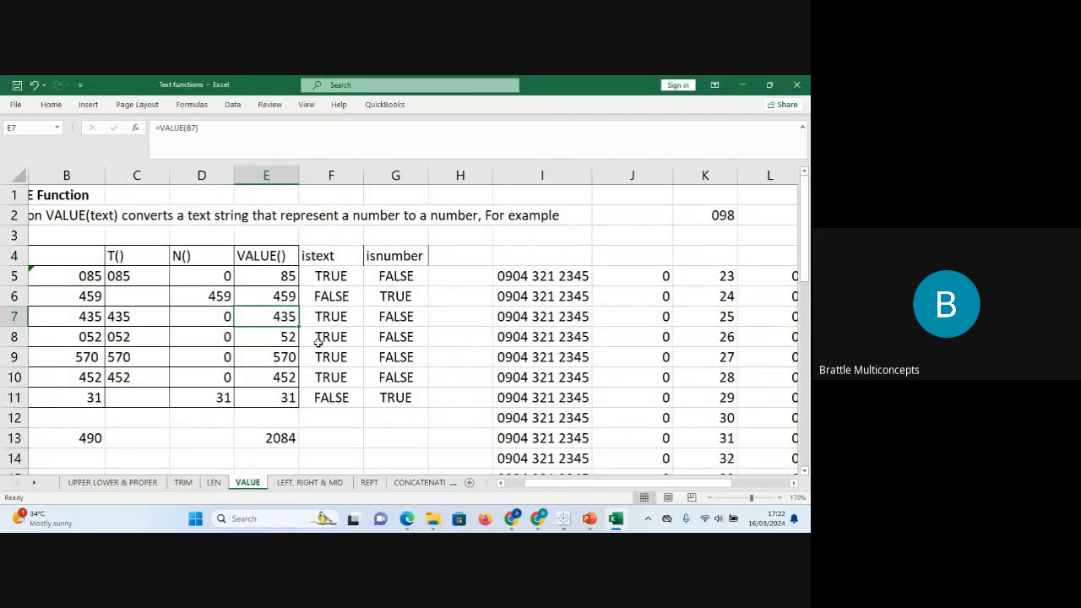
{"action": "left_click", "coordinate": [324, 483]}
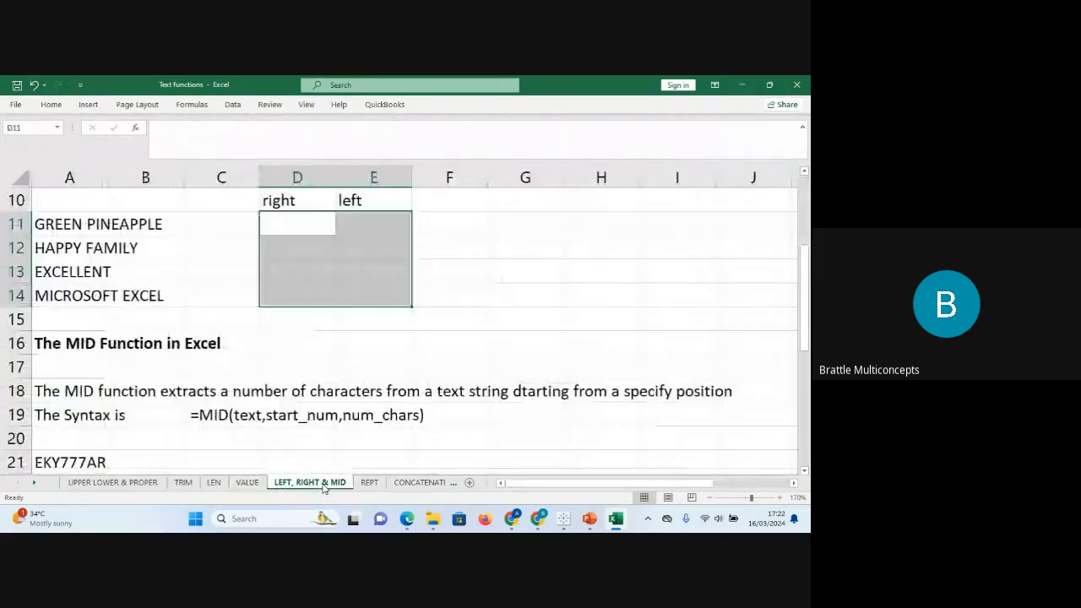
{"action": "left_click", "coordinate": [397, 231]}
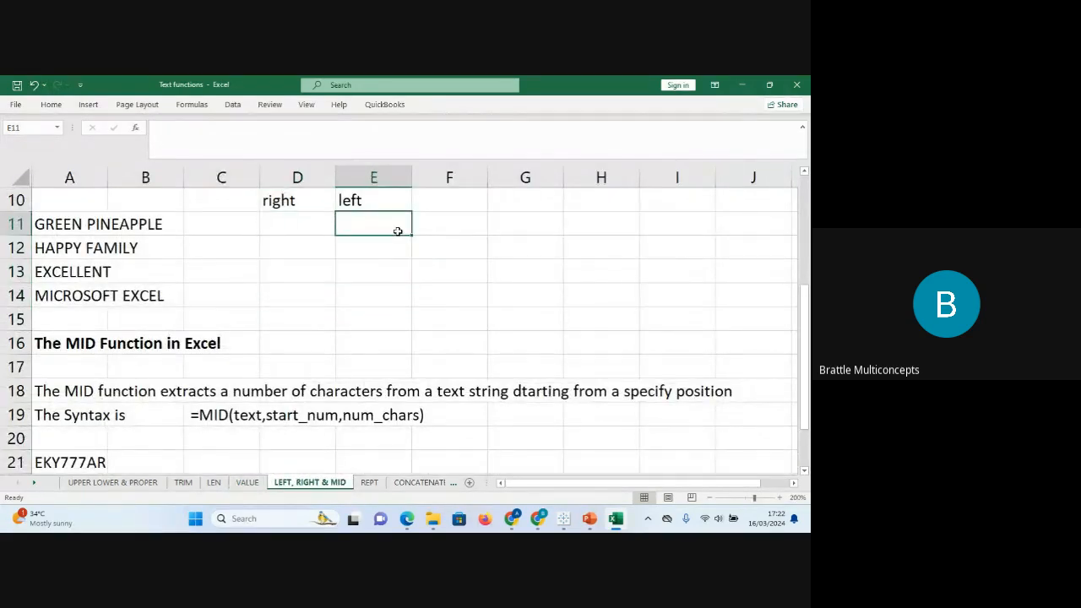
{"action": "scroll", "coordinate": [397, 230], "scroll_direction": "up", "scroll_amount": 1}
{"action": "left_click", "coordinate": [397, 231]}
{"action": "key", "text": "Down"}
{"action": "key", "text": "Down"}
{"action": "key", "text": "Down"}
{"action": "key", "text": "Down"}
{"action": "key", "text": "Down"}
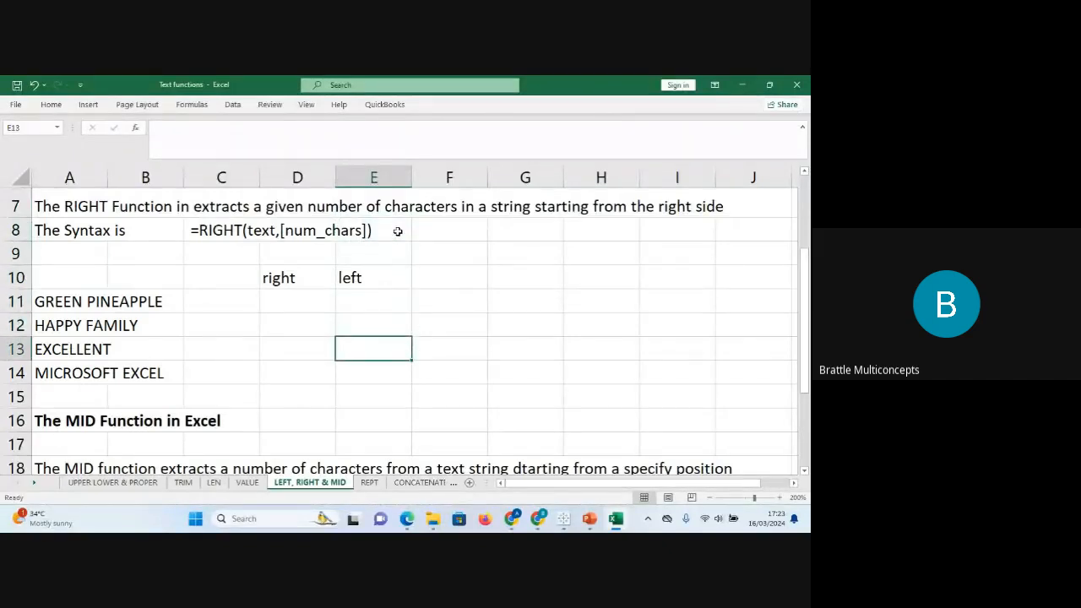
{"action": "left_click", "coordinate": [307, 300]}
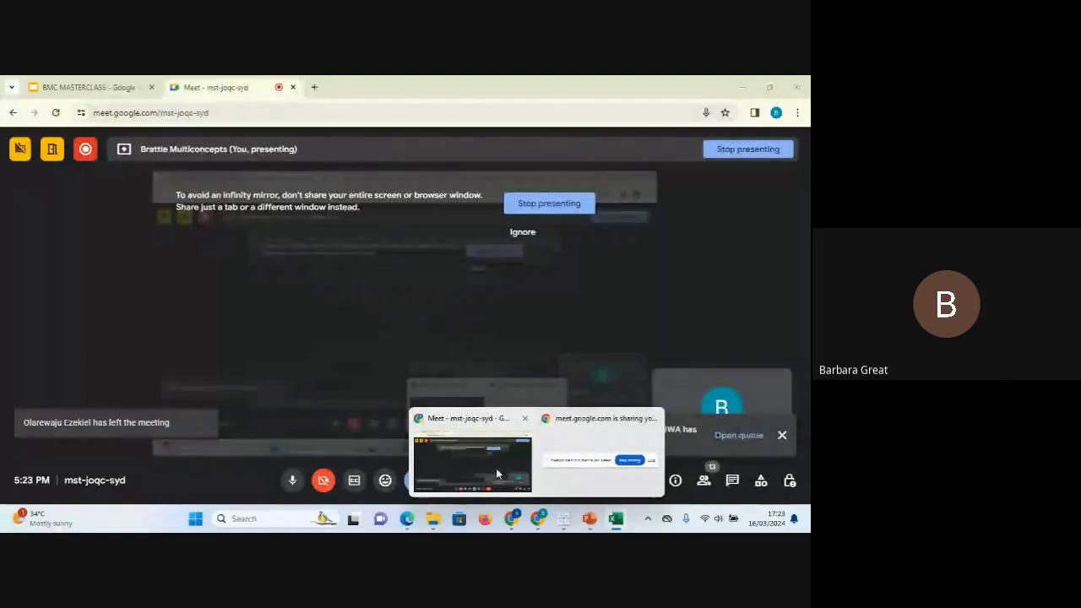
Switch to the Google Meet call window that is presenting the screen.
{"action": "left_click", "coordinate": [496, 468]}
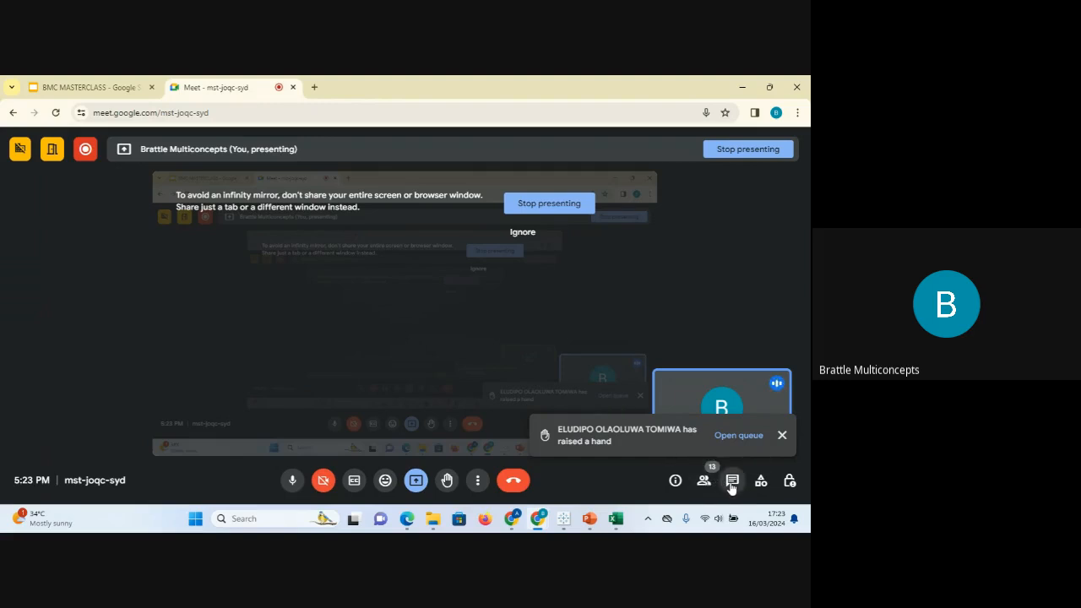
{"action": "left_click", "coordinate": [732, 481]}
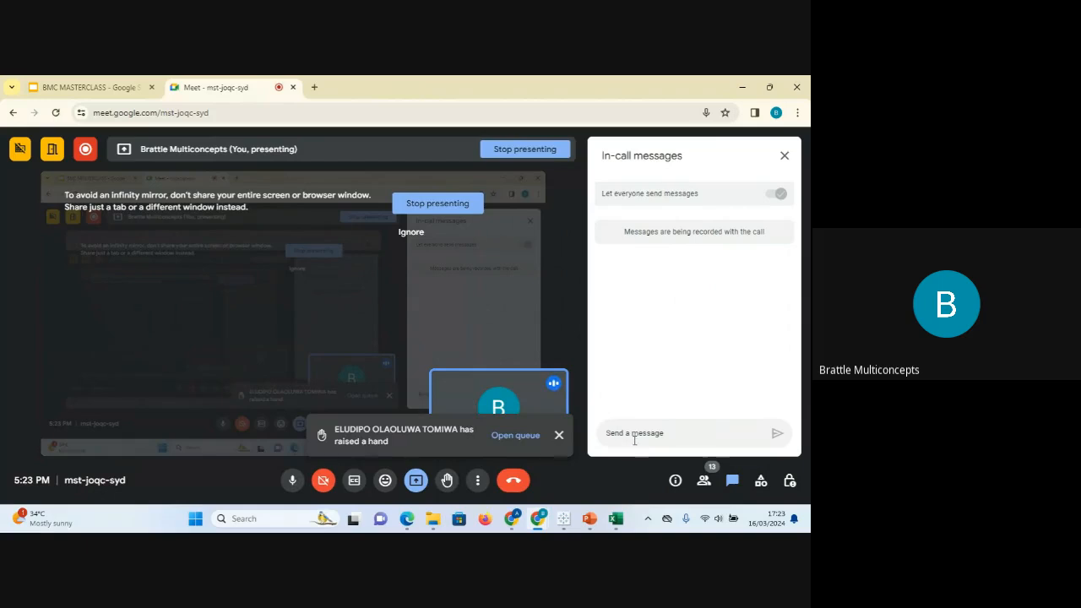
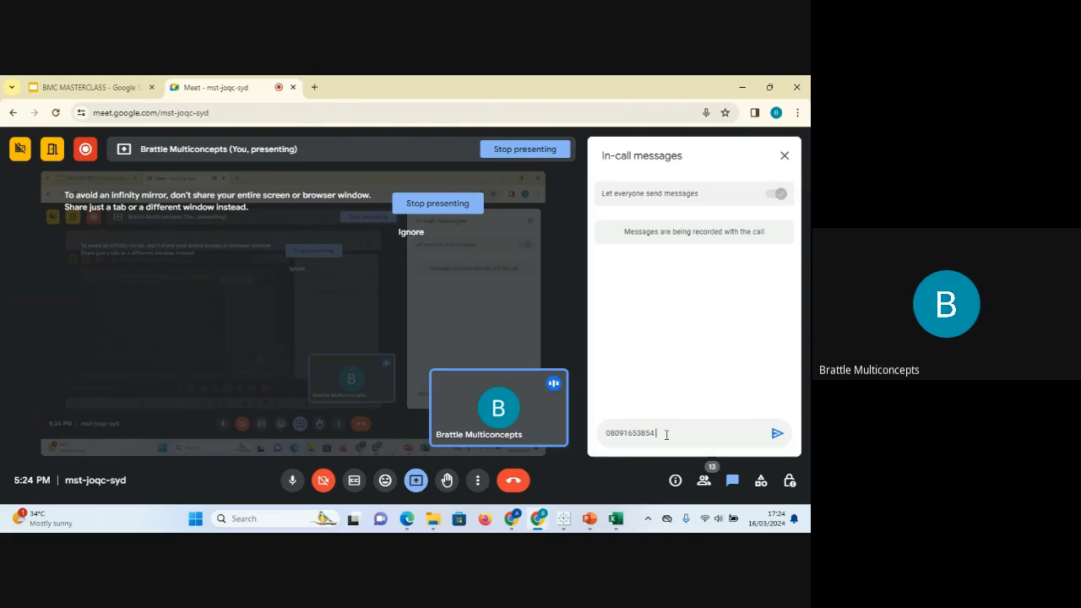
{"action": "key", "text": "Return"}
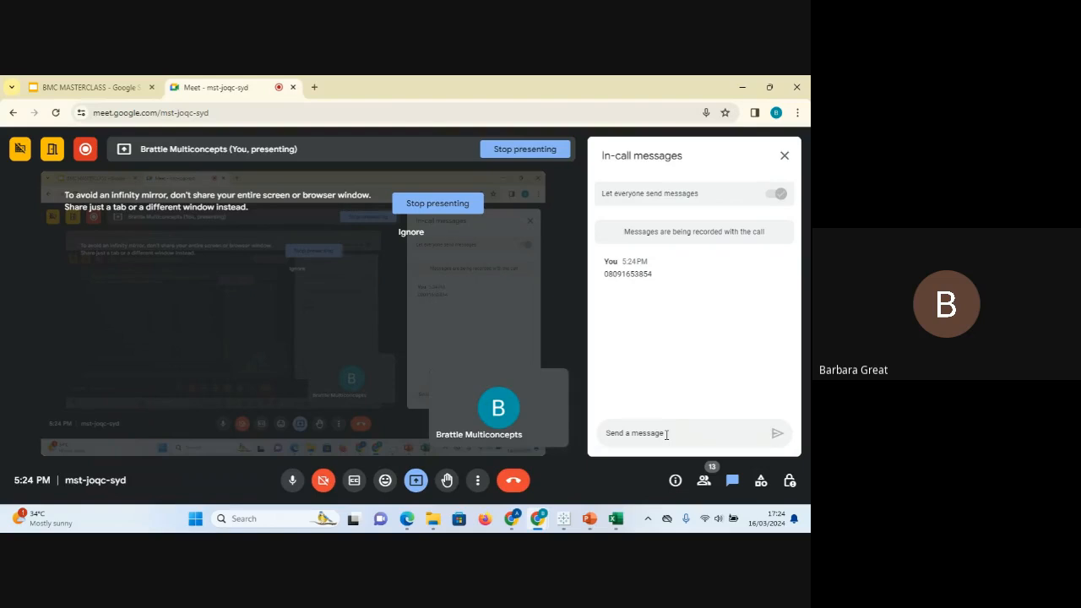
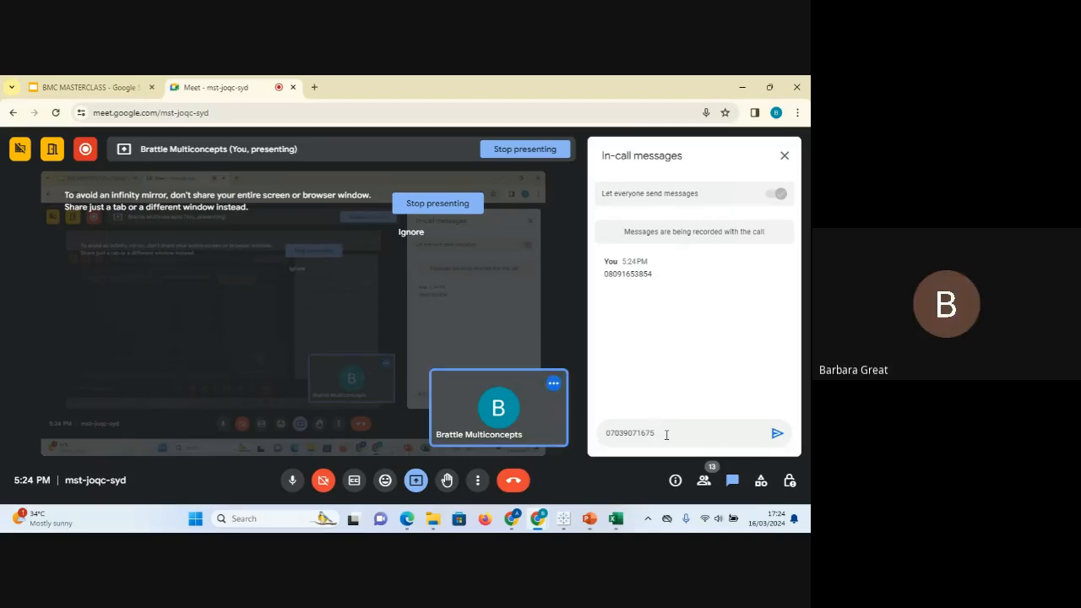
{"action": "key", "text": "Return"}
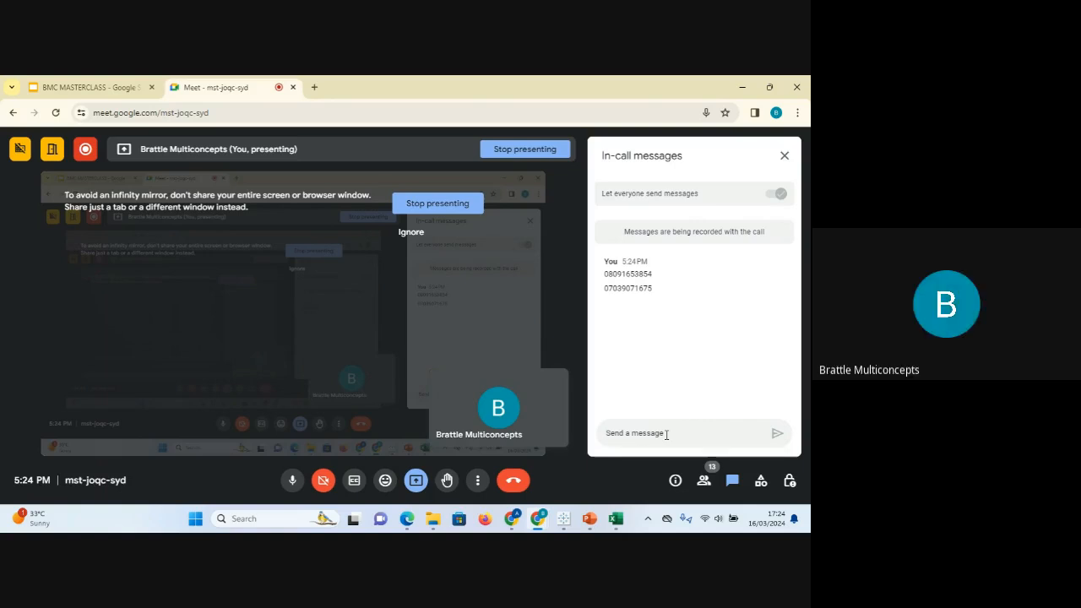
{"action": "left_click", "coordinate": [784, 157]}
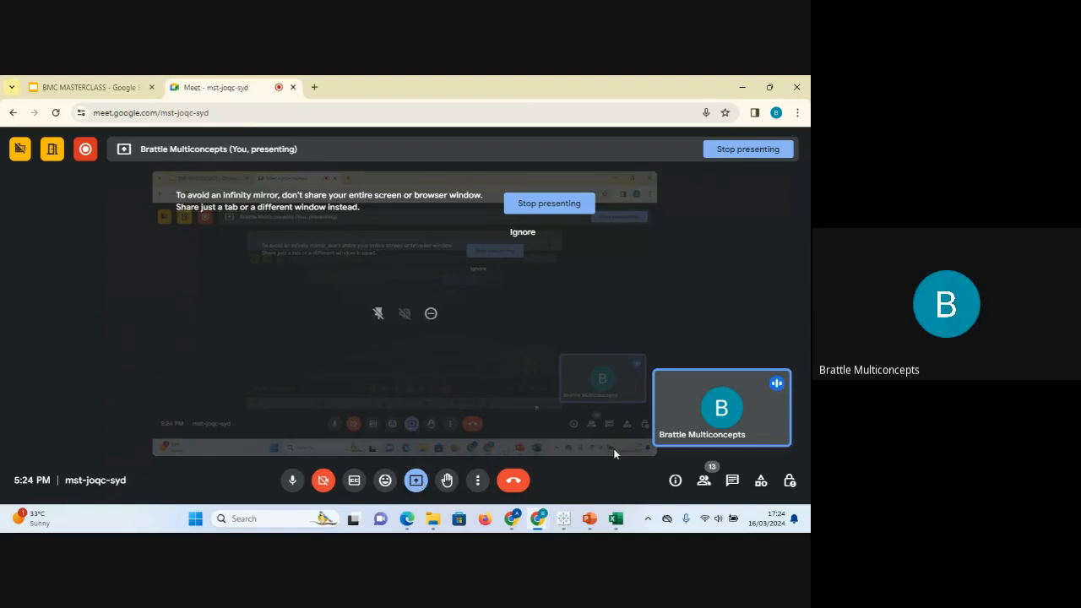
{"action": "left_click", "coordinate": [615, 518]}
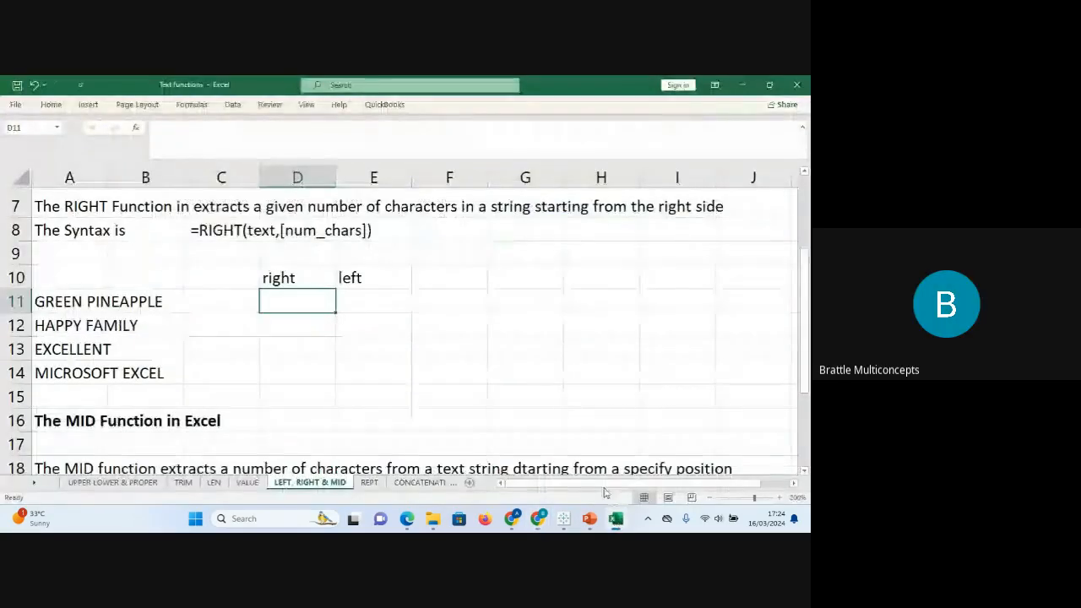
Enter =RIGHT(A11,5) in D11 and fill it to D14: APPLE, AMILY, LLENT, EXCEL.
{"action": "left_click", "coordinate": [368, 341]}
{"action": "left_click", "coordinate": [299, 302]}
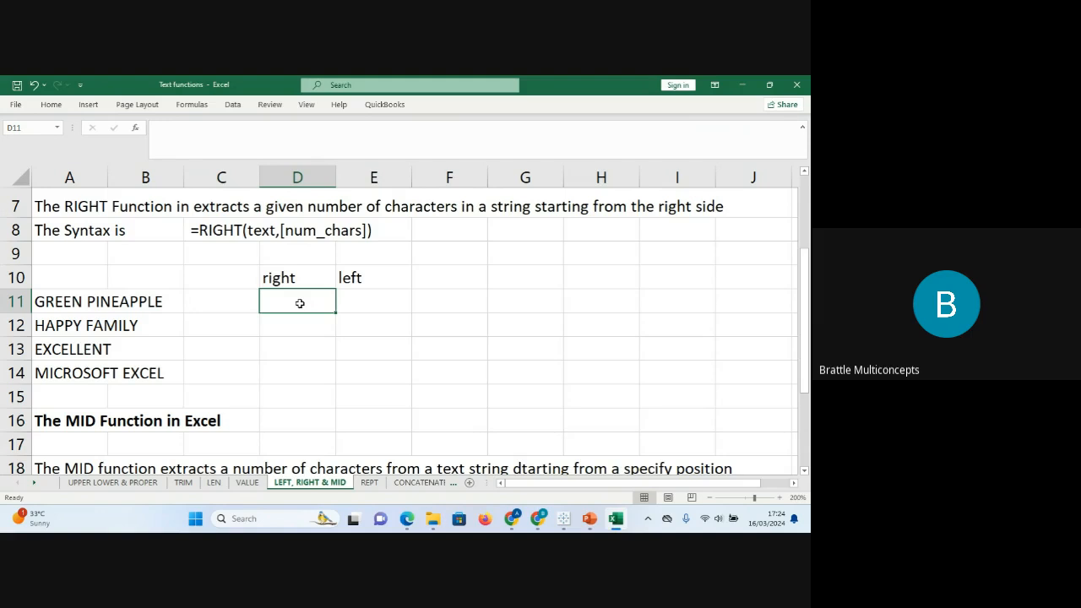
{"action": "left_click", "coordinate": [69, 303]}
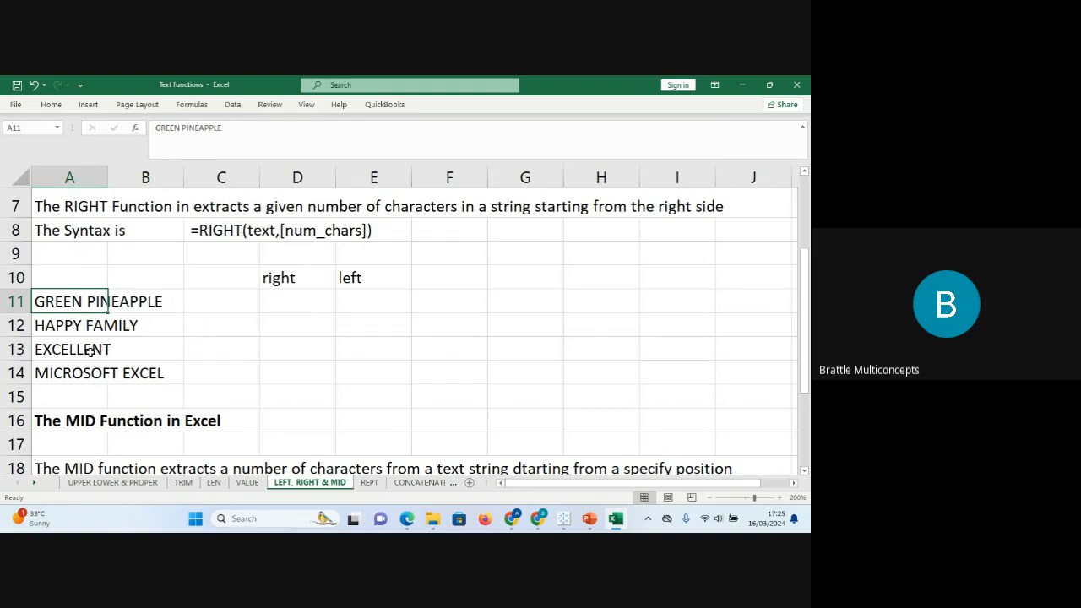
{"action": "left_click", "coordinate": [297, 294]}
{"action": "type", "text": "="}
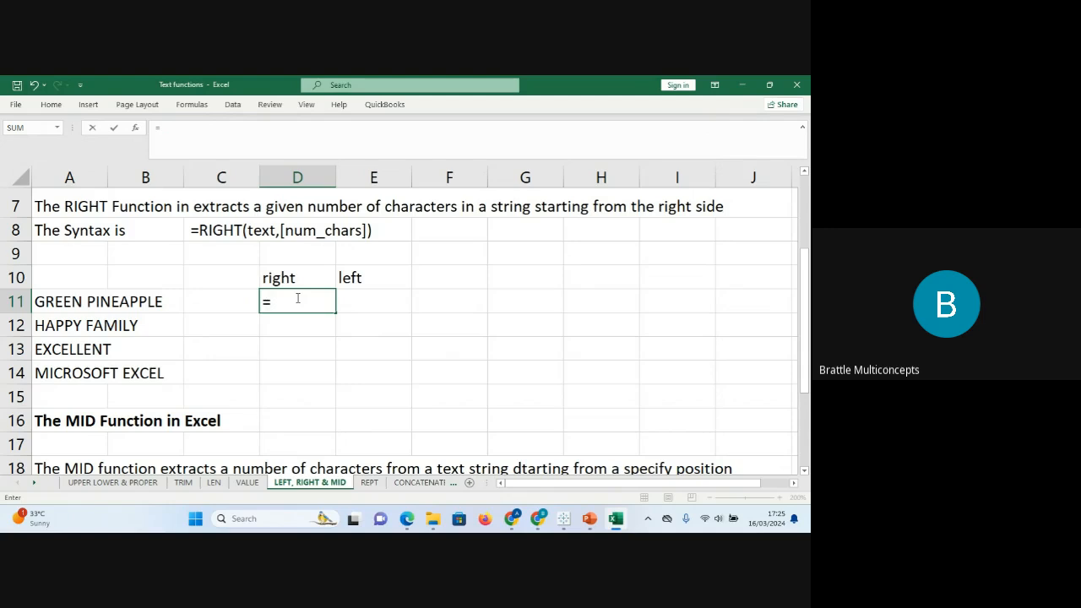
{"action": "type", "text": "righ"}
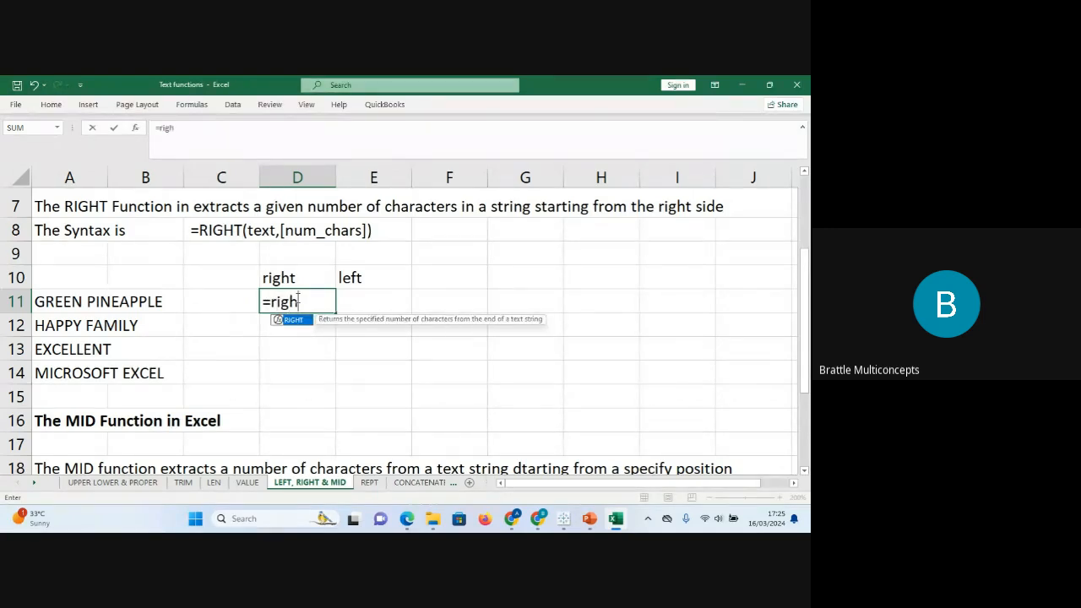
{"action": "key", "text": "Tab"}
{"action": "left_click", "coordinate": [77, 301]}
{"action": "type", "text": ","}
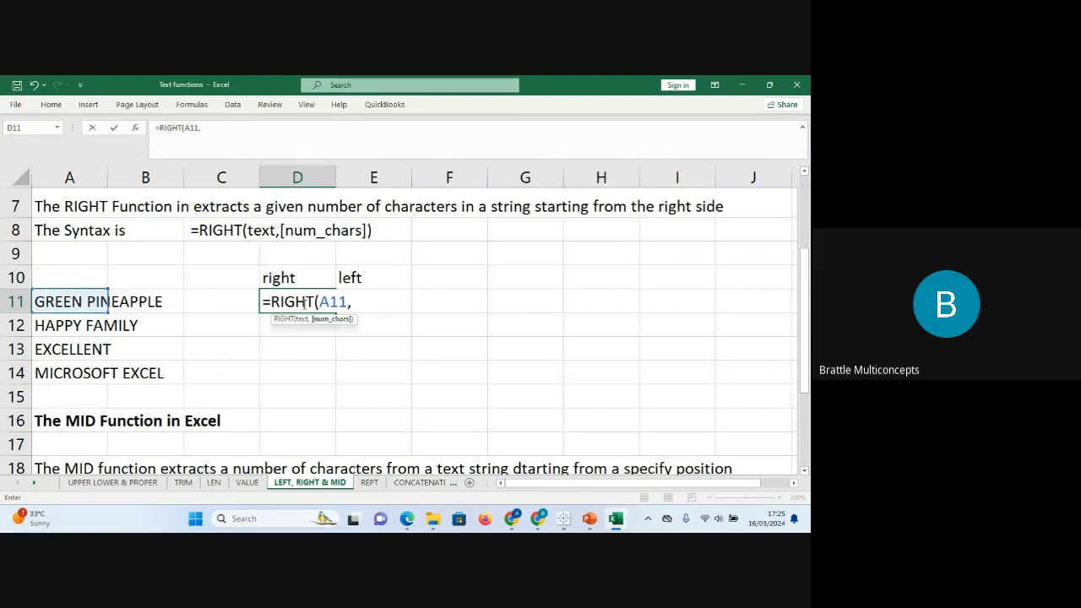
{"action": "type", "text": "5)"}
{"action": "key", "text": "Return"}
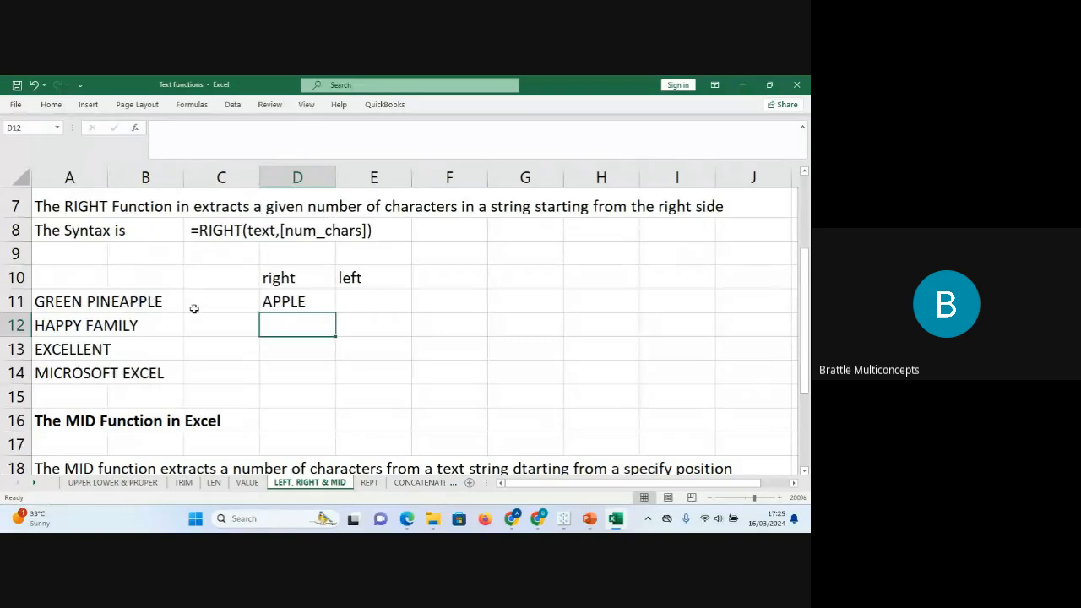
{"action": "left_click", "coordinate": [319, 301]}
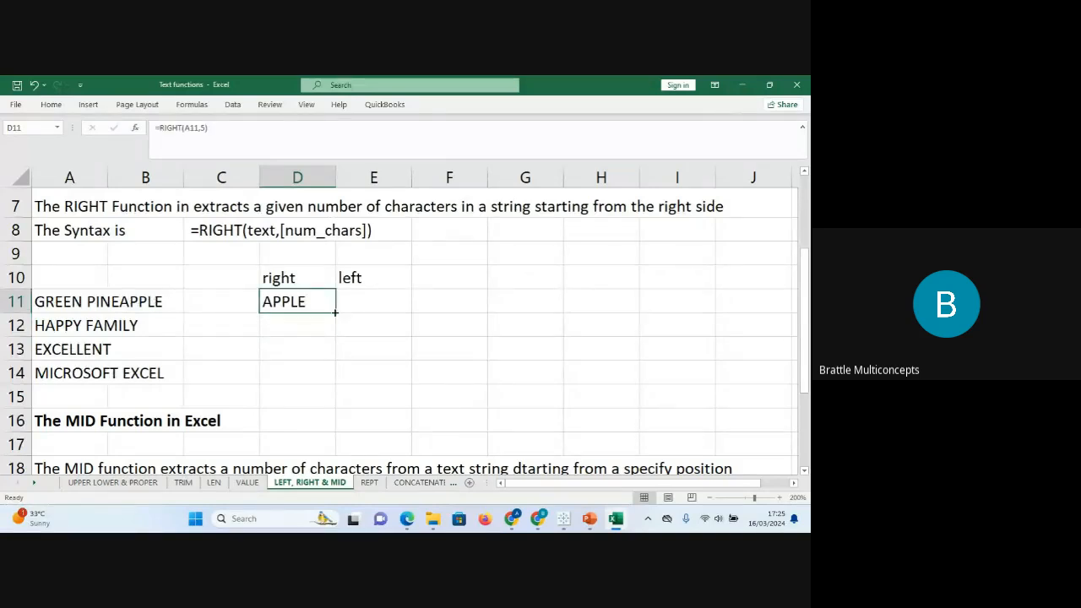
{"action": "left_click_drag", "start_coordinate": [335, 314], "coordinate": [340, 379]}
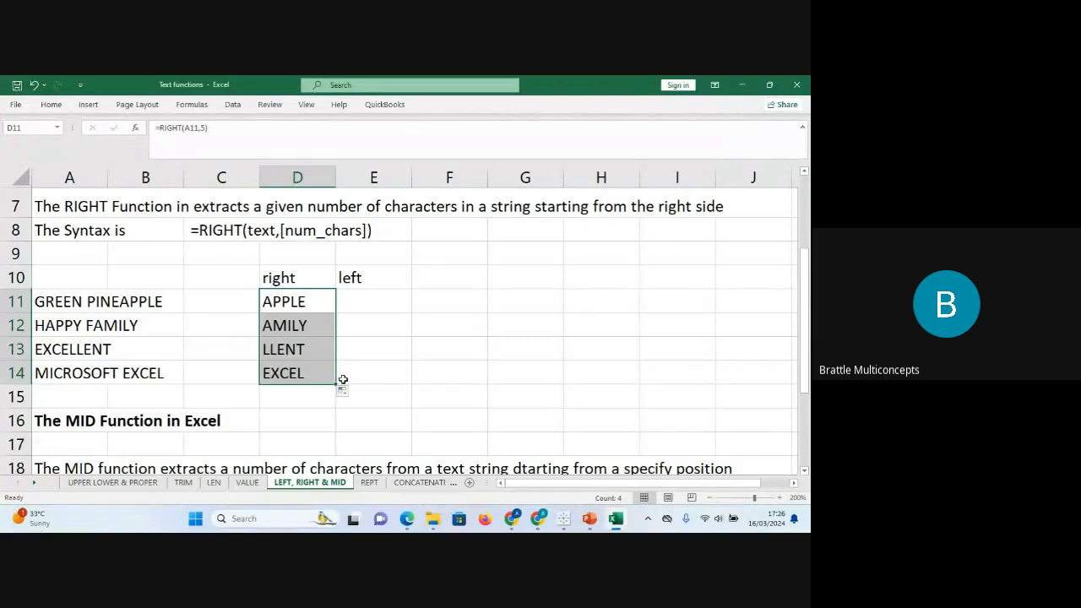
Enter =LEFT(A11,5) in E11, correcting the formula to add the five-character count.
{"action": "left_click", "coordinate": [385, 297]}
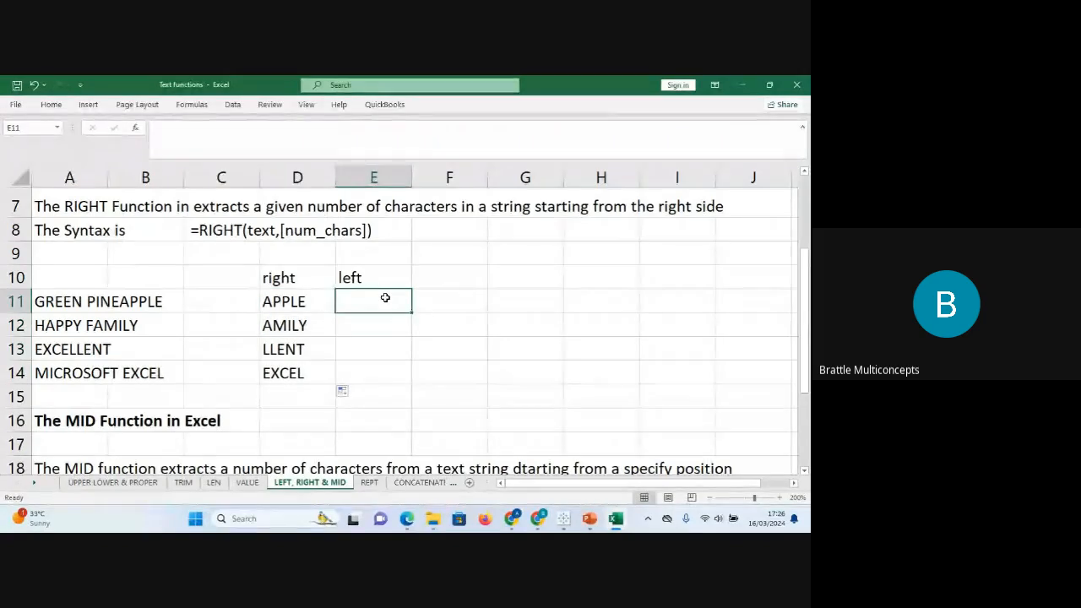
{"action": "type", "text": "=left"}
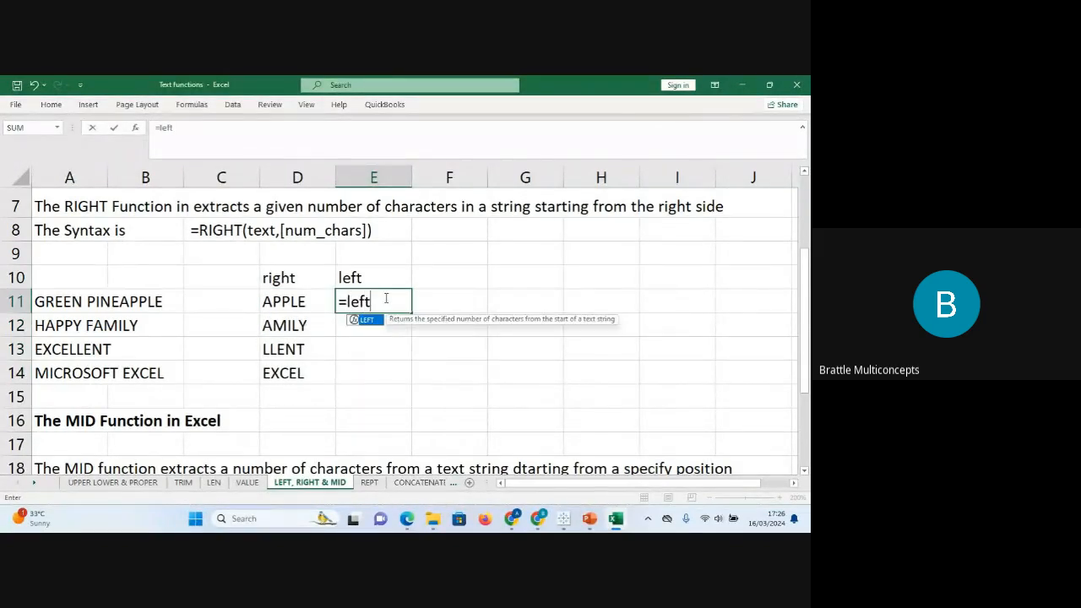
{"action": "key", "text": "Tab"}
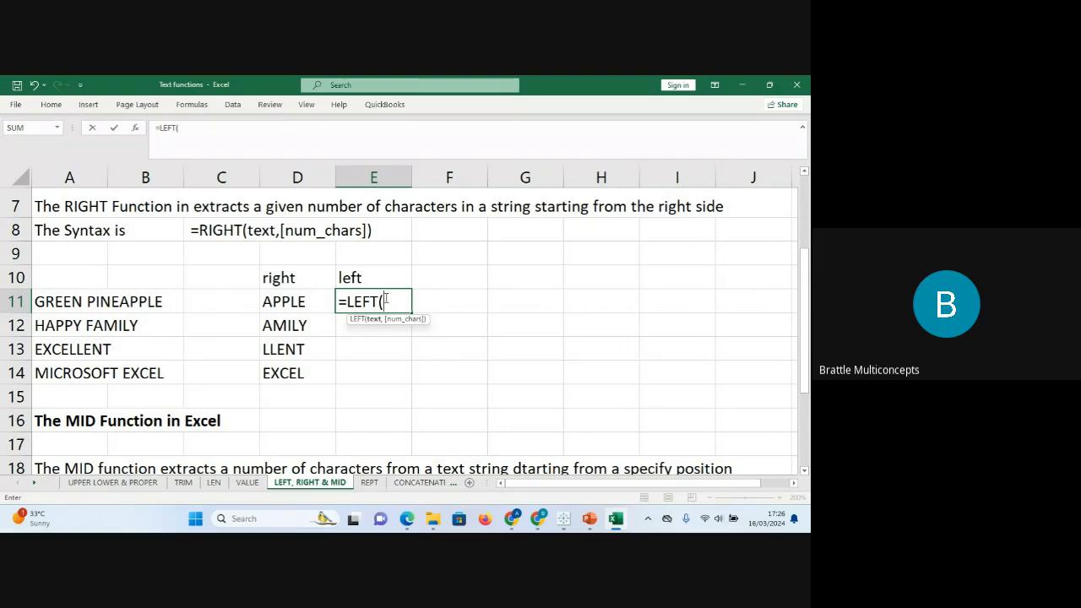
{"action": "left_click", "coordinate": [76, 305]}
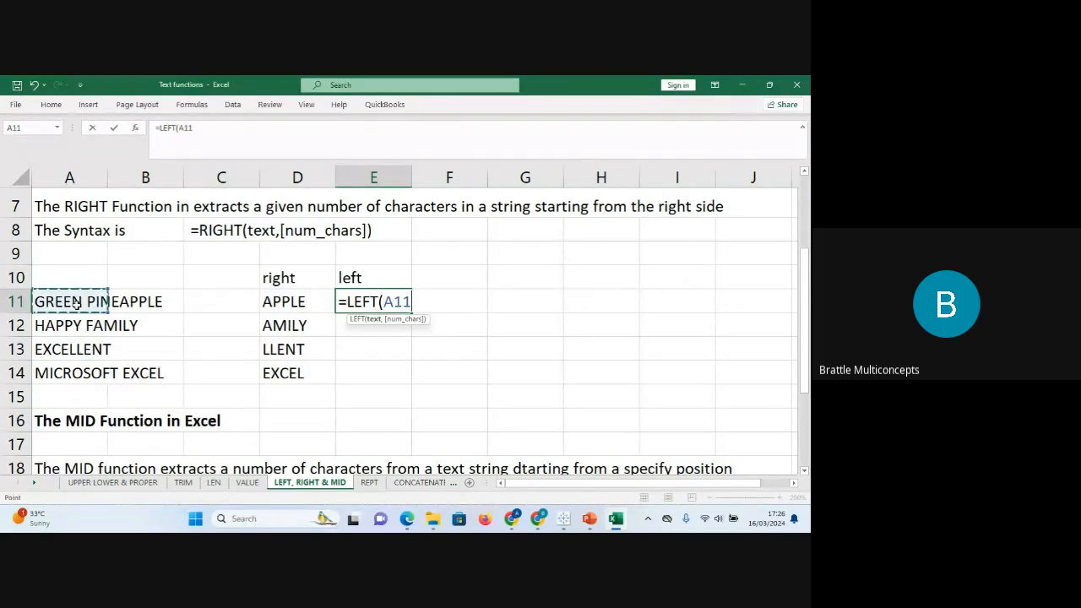
{"action": "type", "text": ","}
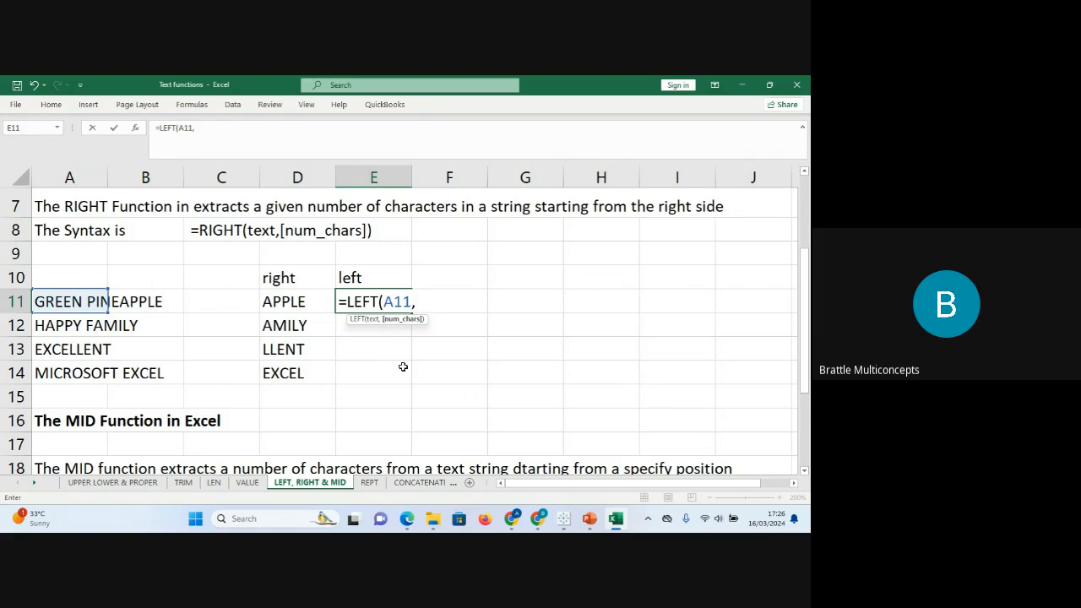
{"action": "key", "text": "BackSpace"}
{"action": "key", "text": "Return"}
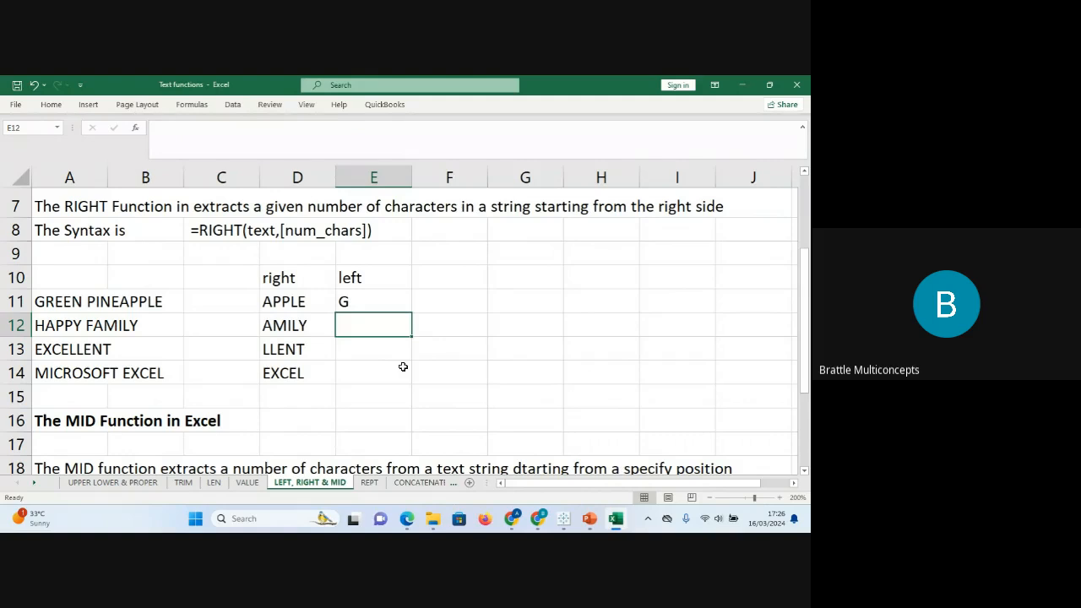
{"action": "key", "text": "Up"}
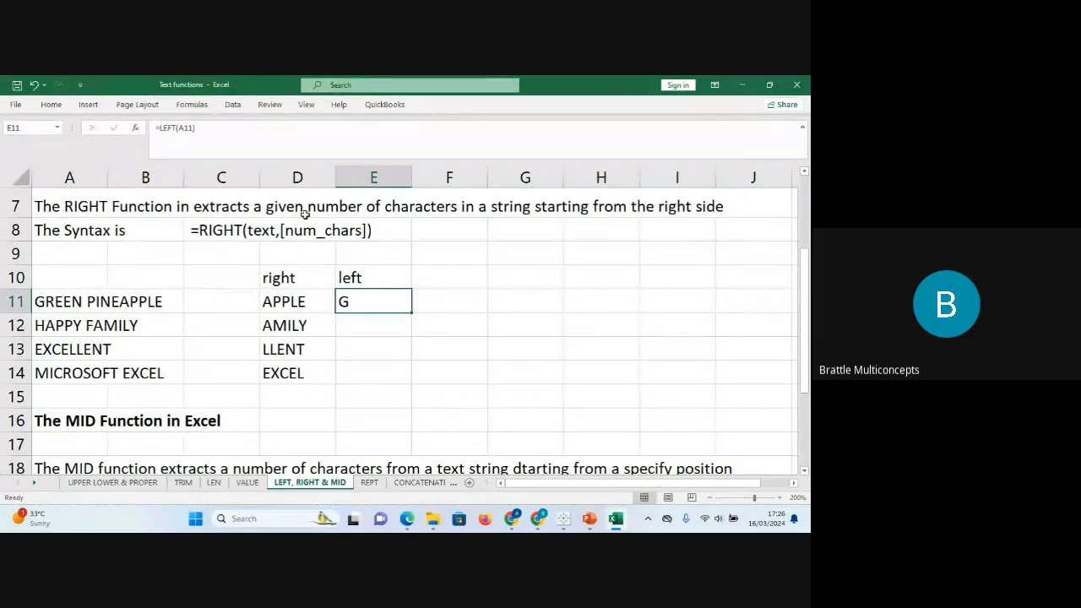
{"action": "left_click", "coordinate": [255, 137]}
{"action": "key", "text": "BackSpace"}
{"action": "type", "text": ",5)"}
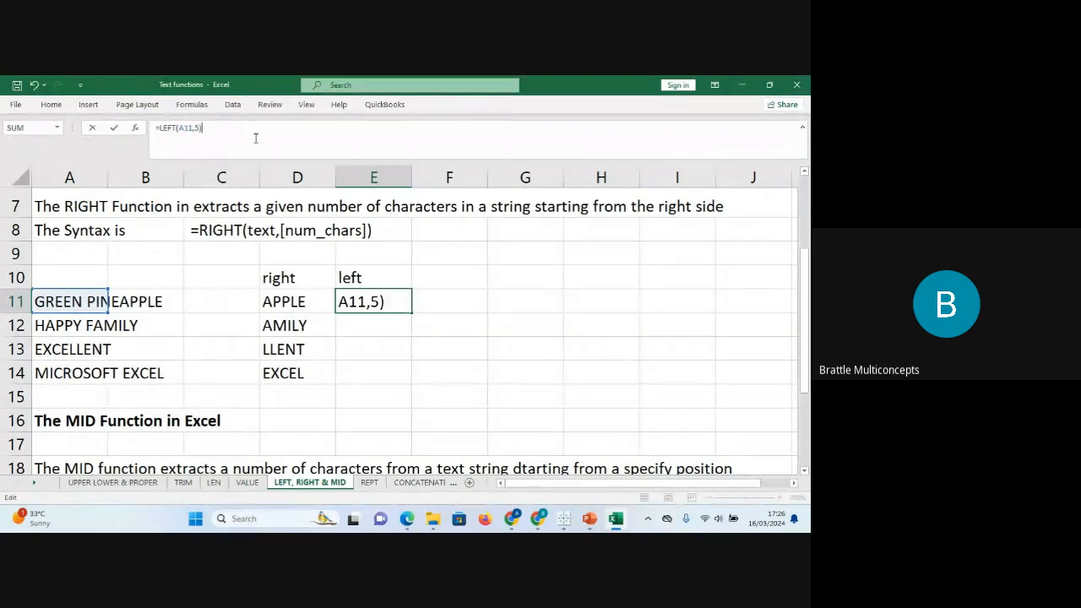
{"action": "key", "text": "Return"}
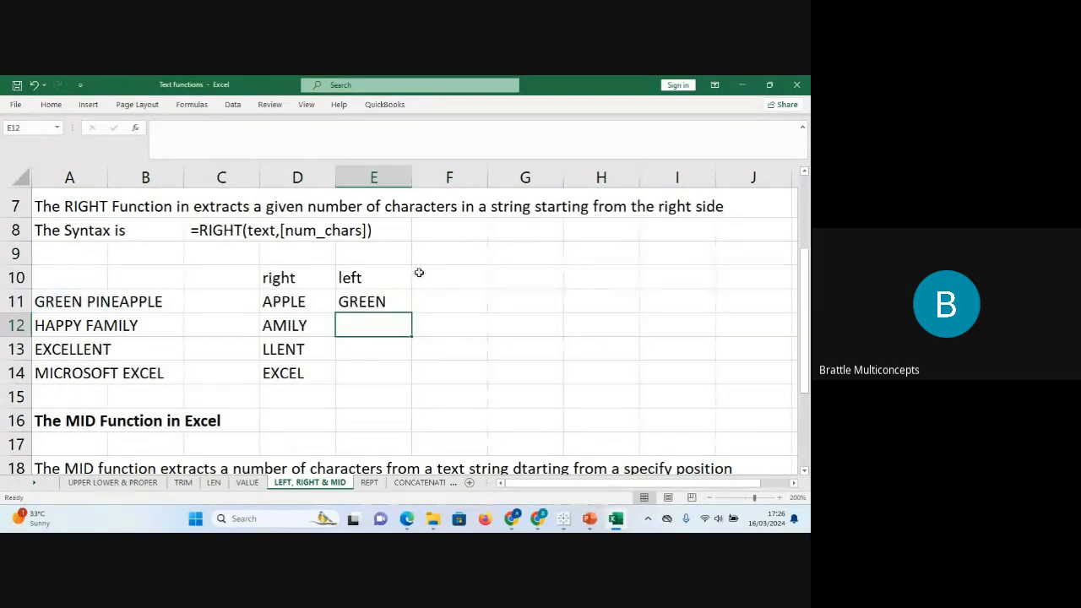
Fill the LEFT formula down to E14, giving GREEN, HAPPY, EXCEL, MICRO.
{"action": "left_click", "coordinate": [398, 302]}
{"action": "left_click_drag", "start_coordinate": [413, 313], "coordinate": [415, 385]}
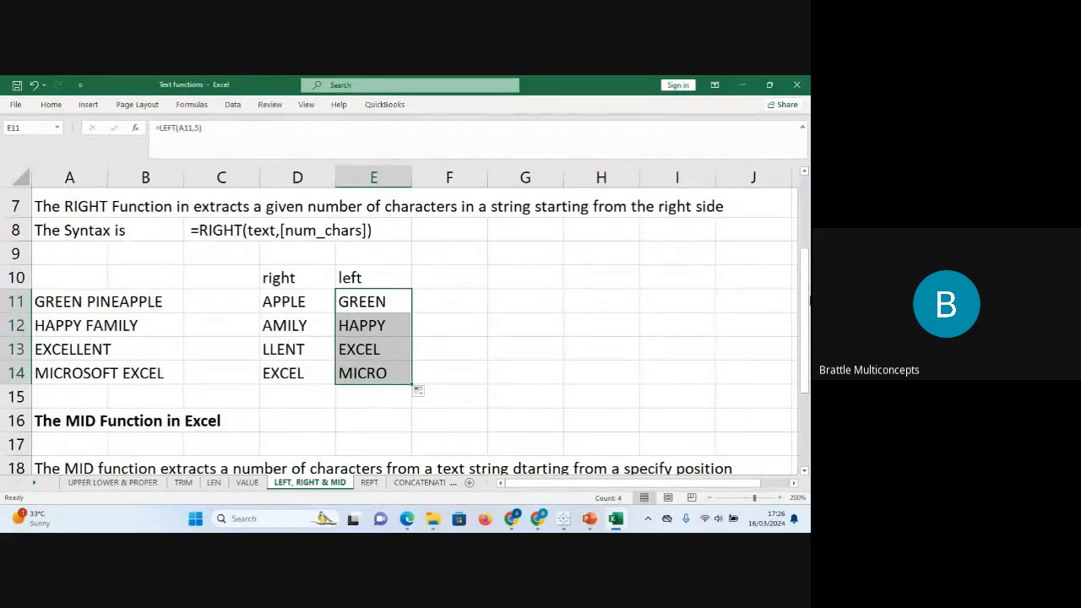
{"action": "left_click_drag", "start_coordinate": [805, 288], "coordinate": [806, 360]}
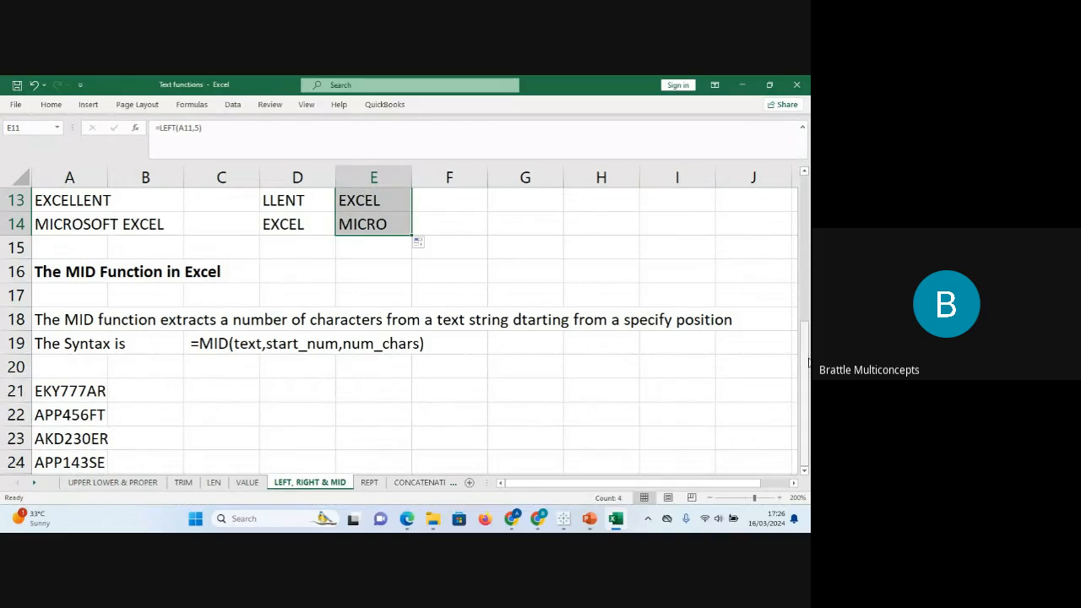
{"action": "left_click", "coordinate": [101, 225]}
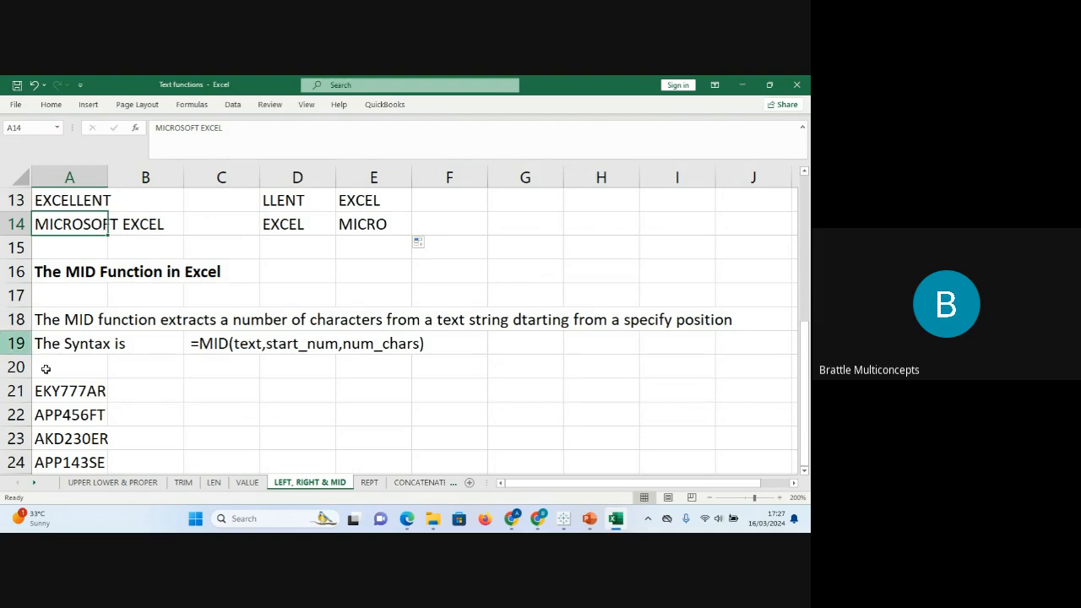
{"action": "left_click", "coordinate": [210, 394]}
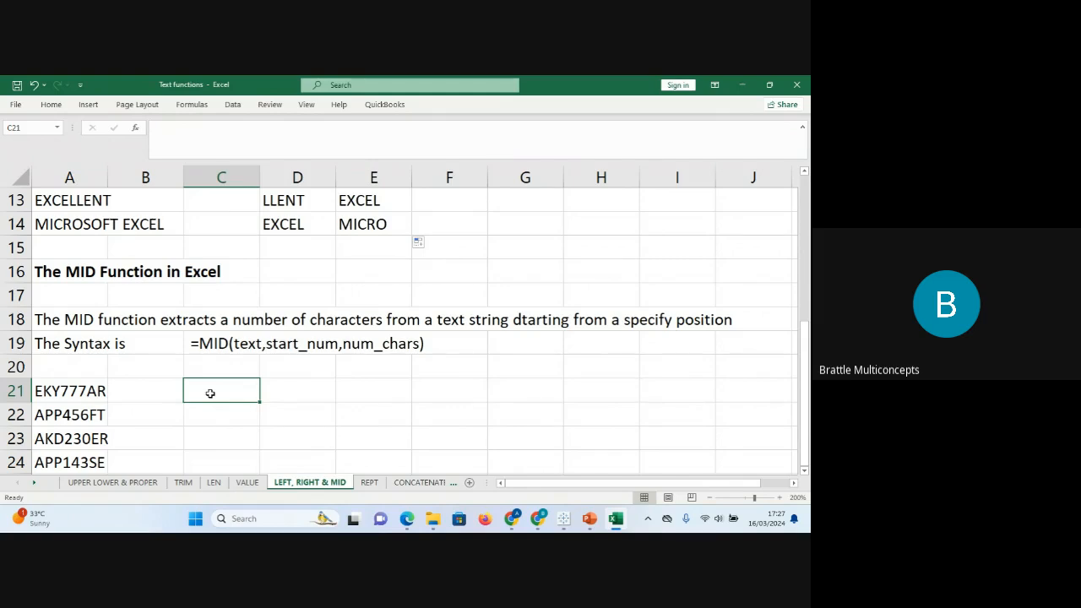
{"action": "left_click", "coordinate": [59, 396]}
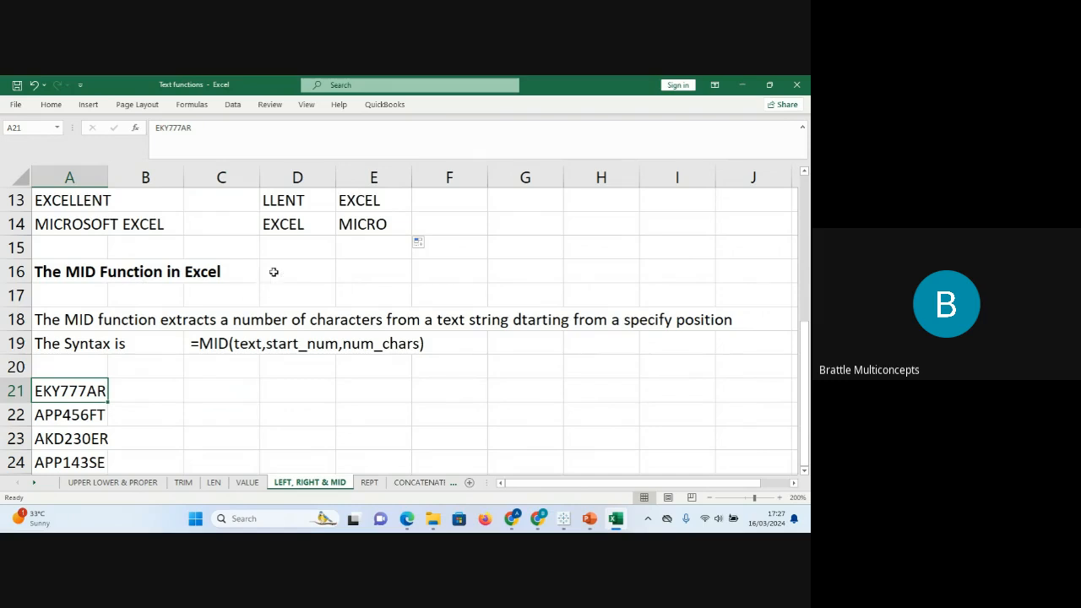
{"action": "left_click", "coordinate": [304, 222]}
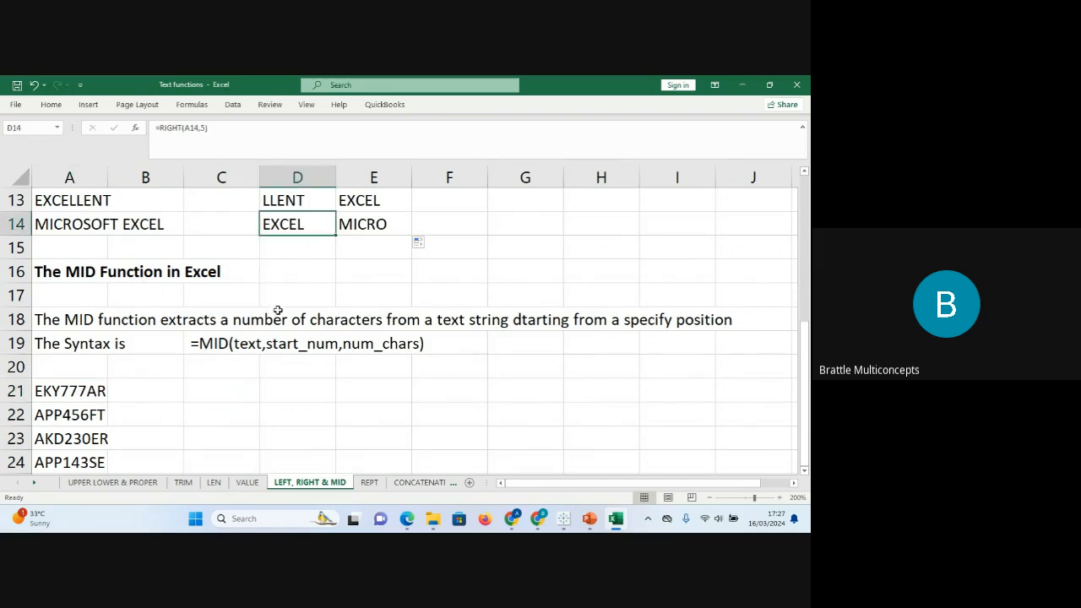
{"action": "left_click", "coordinate": [244, 344]}
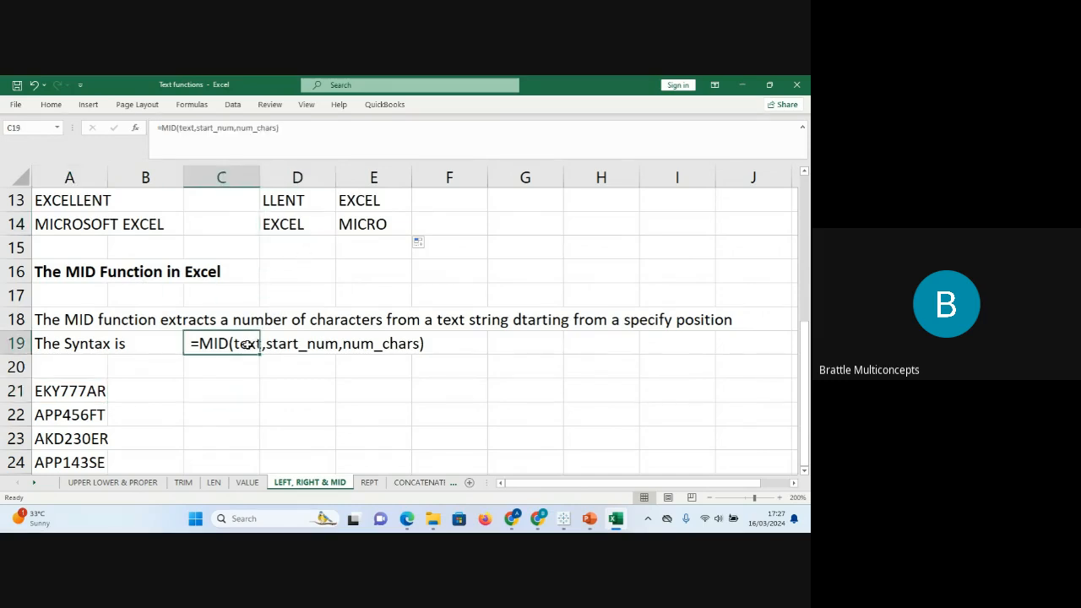
{"action": "left_click", "coordinate": [401, 352]}
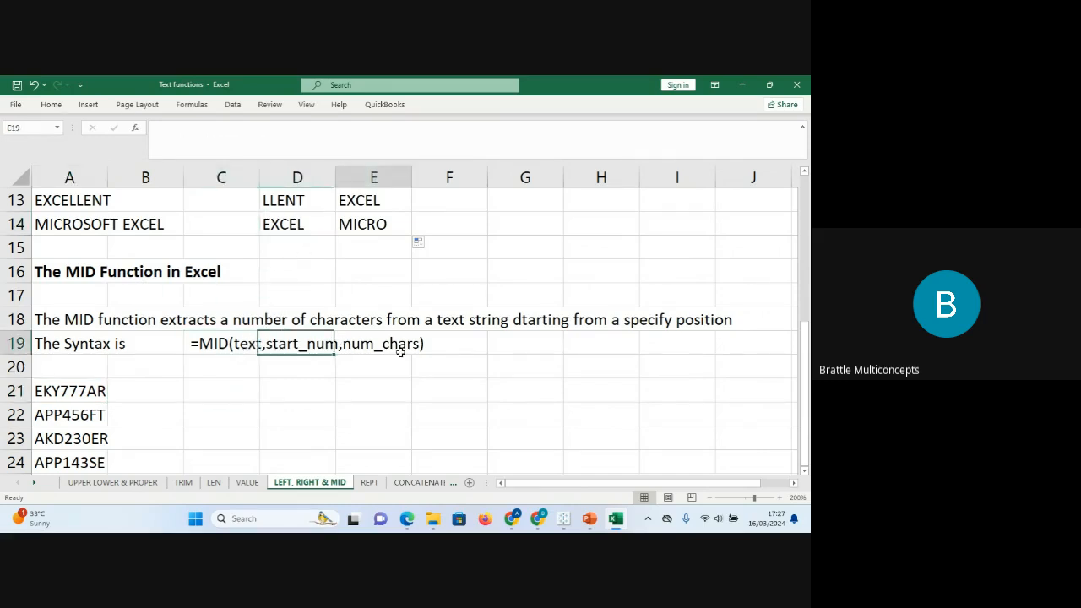
{"action": "left_click", "coordinate": [296, 352]}
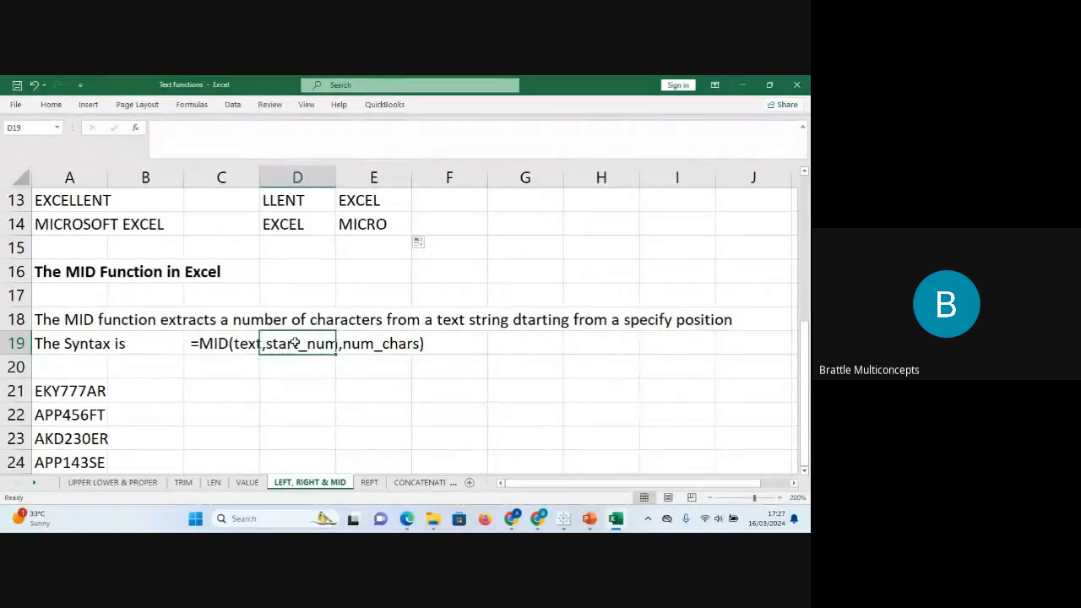
{"action": "left_click", "coordinate": [236, 342]}
{"action": "left_click", "coordinate": [370, 343]}
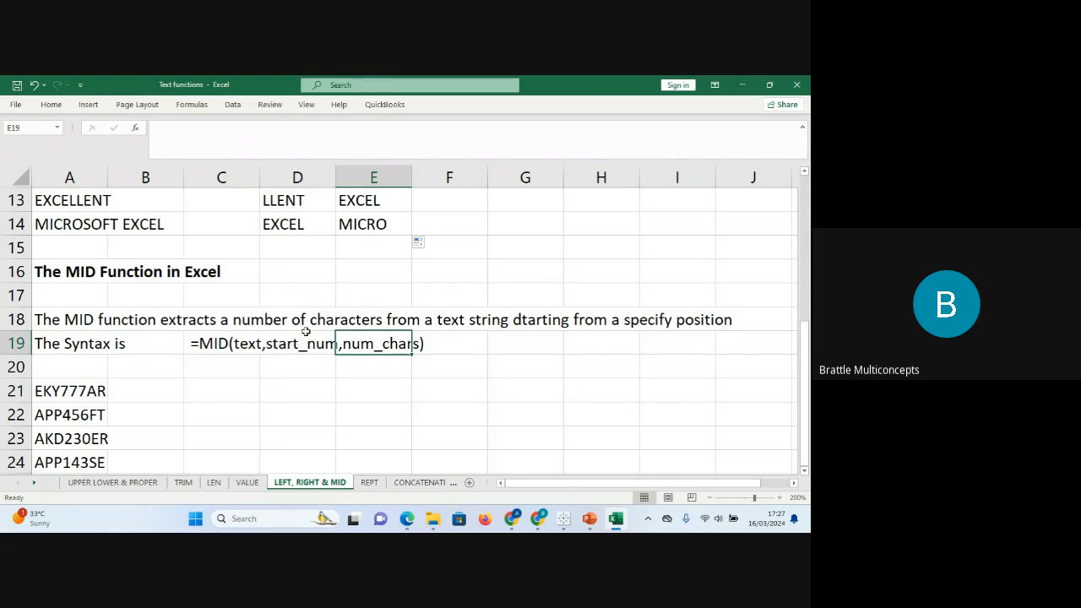
{"action": "left_click", "coordinate": [64, 391]}
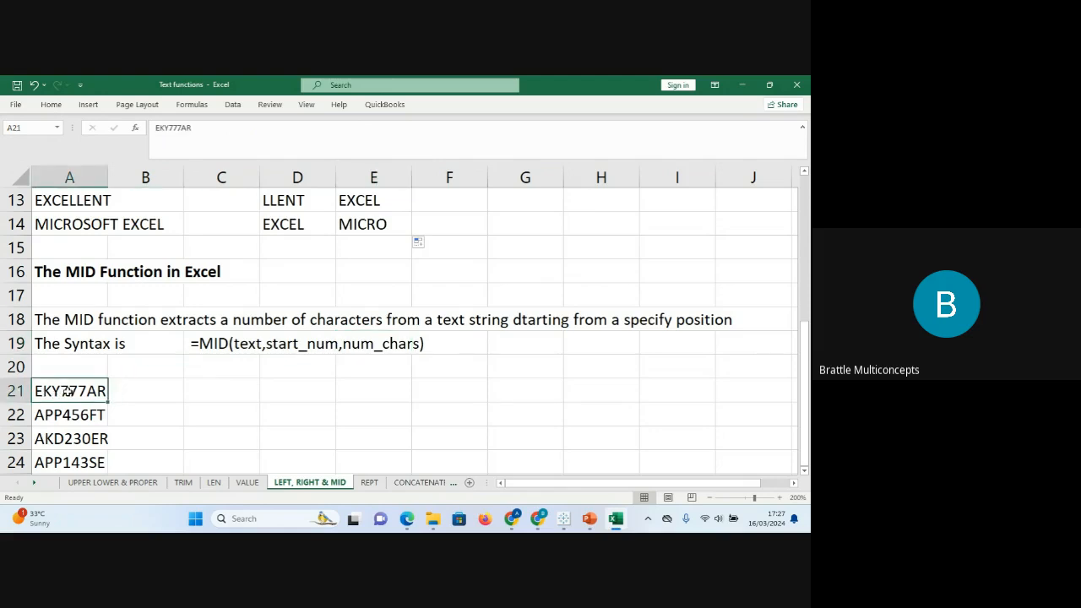
{"action": "left_click", "coordinate": [224, 389]}
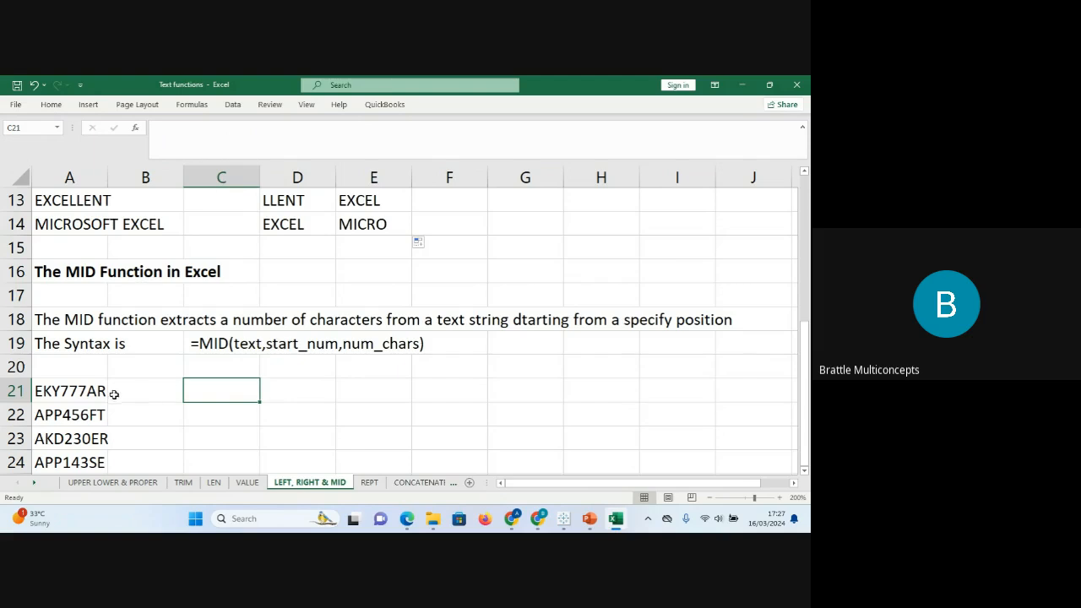
{"action": "left_click", "coordinate": [84, 393]}
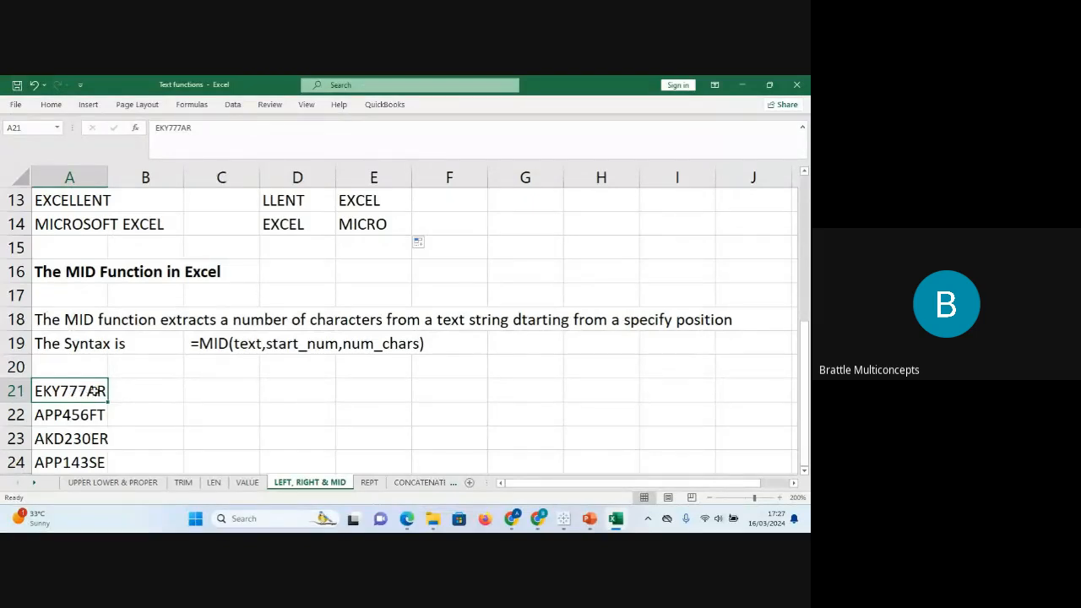
Enter =MID(A21,4,3) in C21 to extract three characters from the code.
{"action": "left_click", "coordinate": [227, 388]}
{"action": "type", "text": "=mid"}
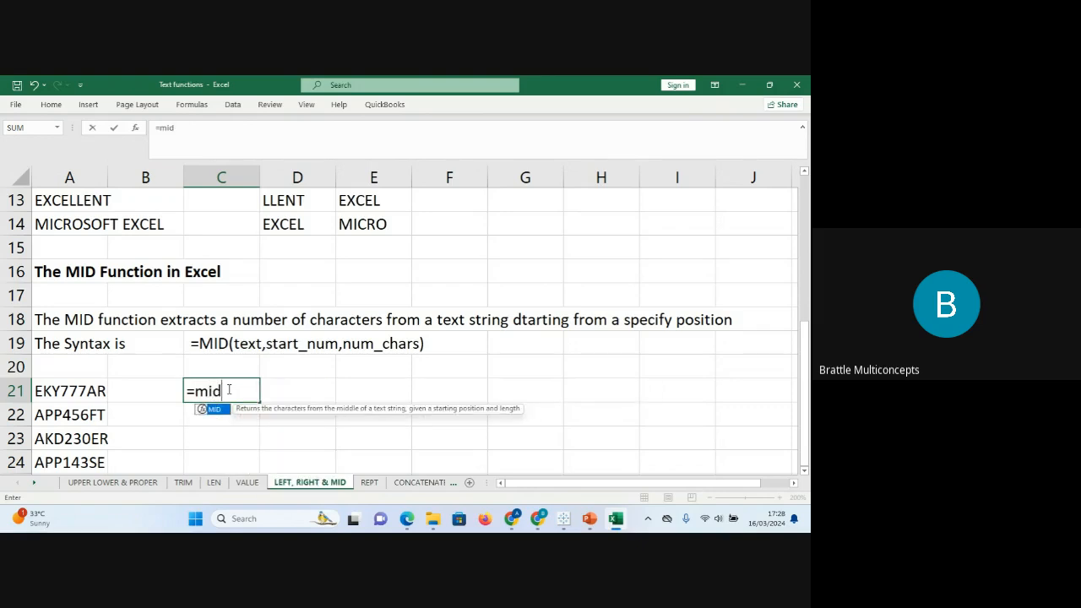
{"action": "key", "text": "Tab"}
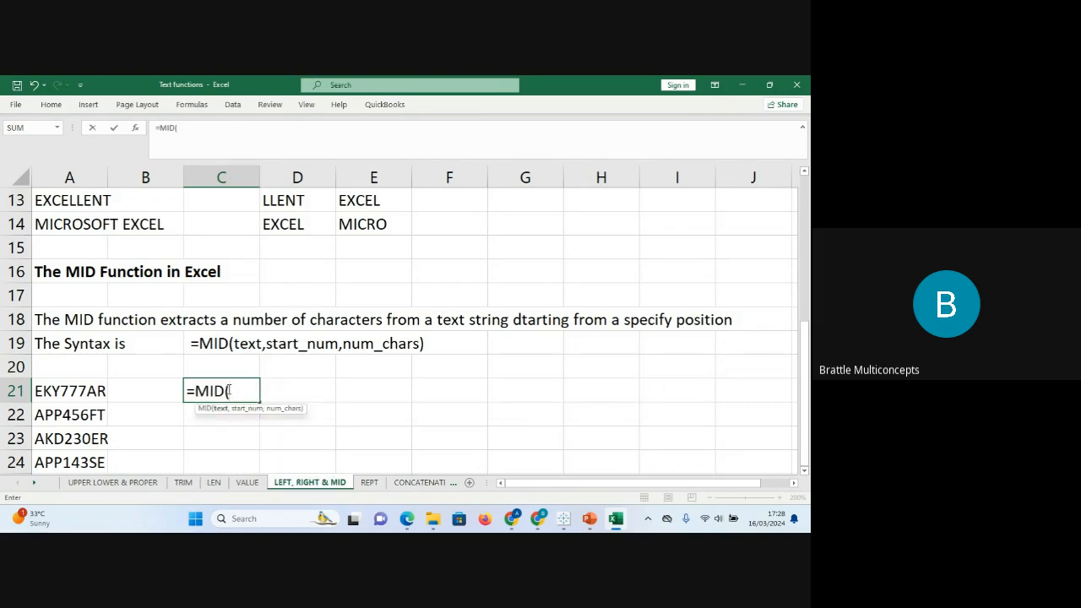
{"action": "left_click", "coordinate": [93, 389]}
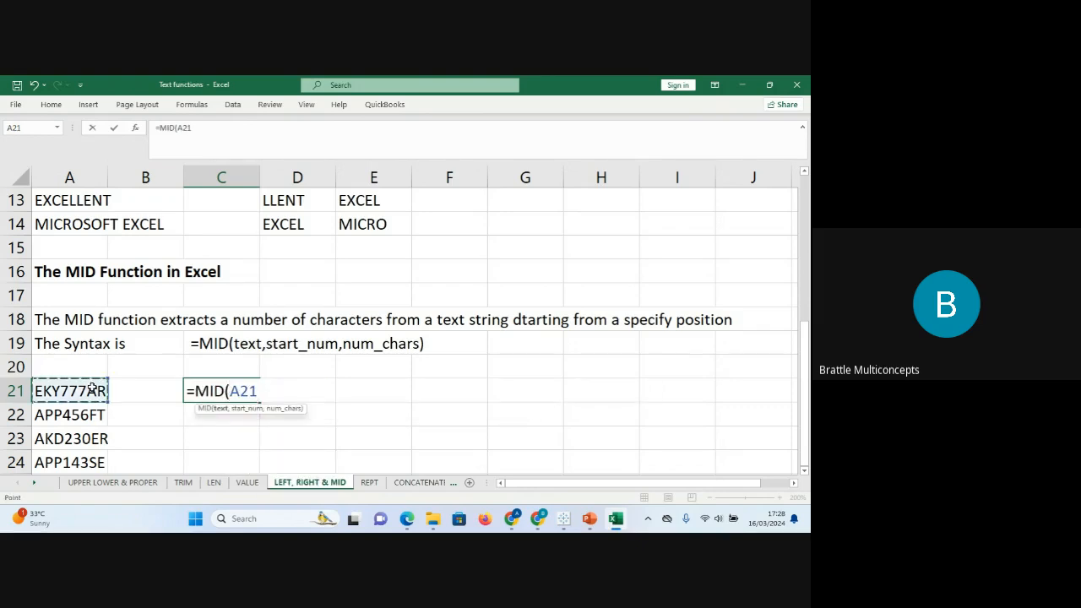
{"action": "type", "text": ","}
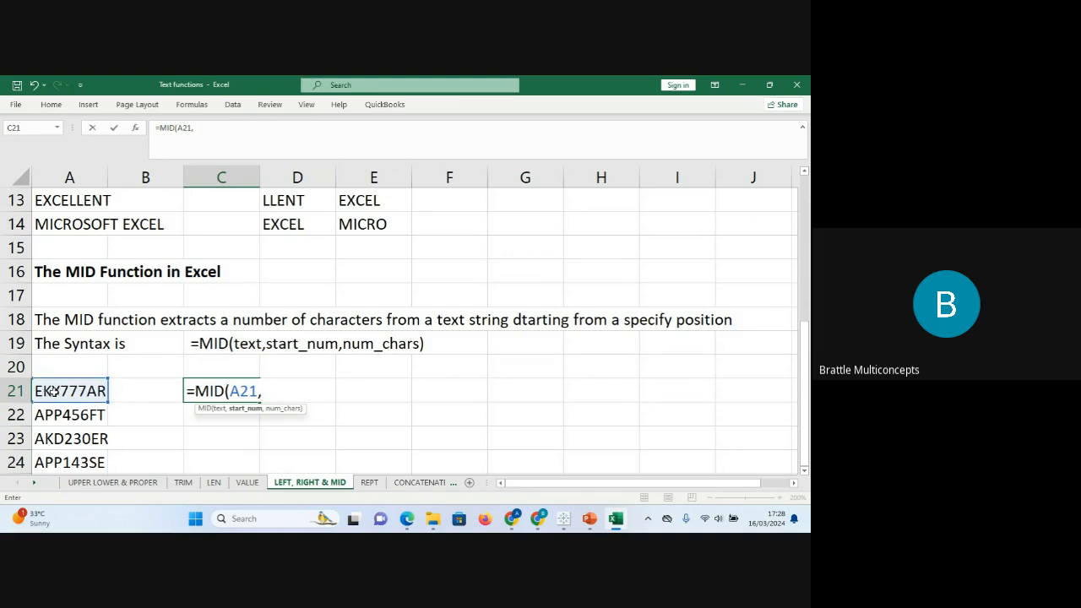
{"action": "type", "text": "4,2"}
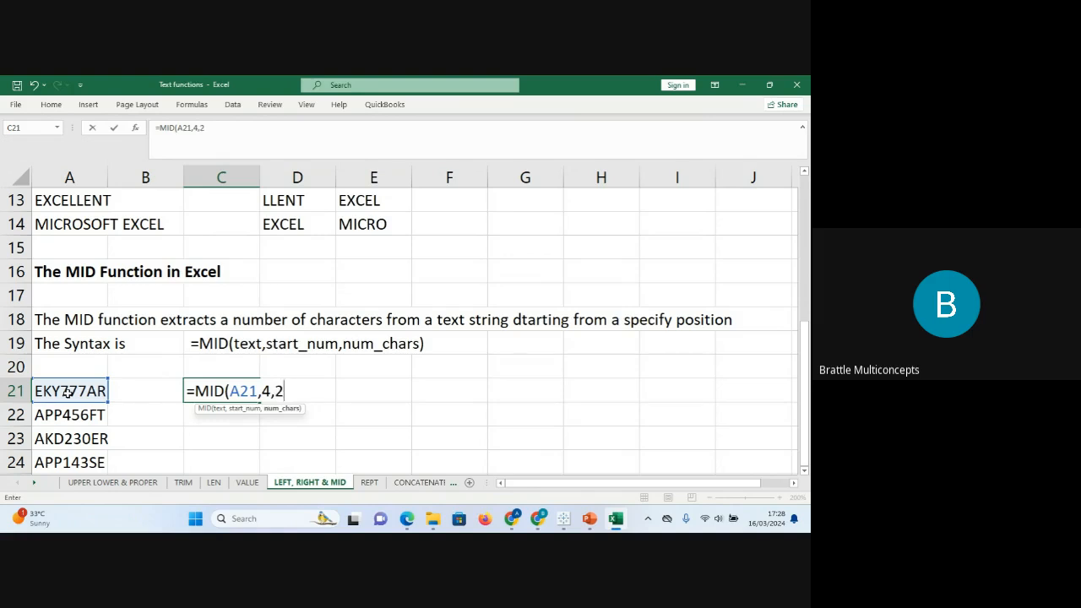
{"action": "key", "text": "BackSpace"}
{"action": "type", "text": "3)"}
{"action": "key", "text": "Return"}
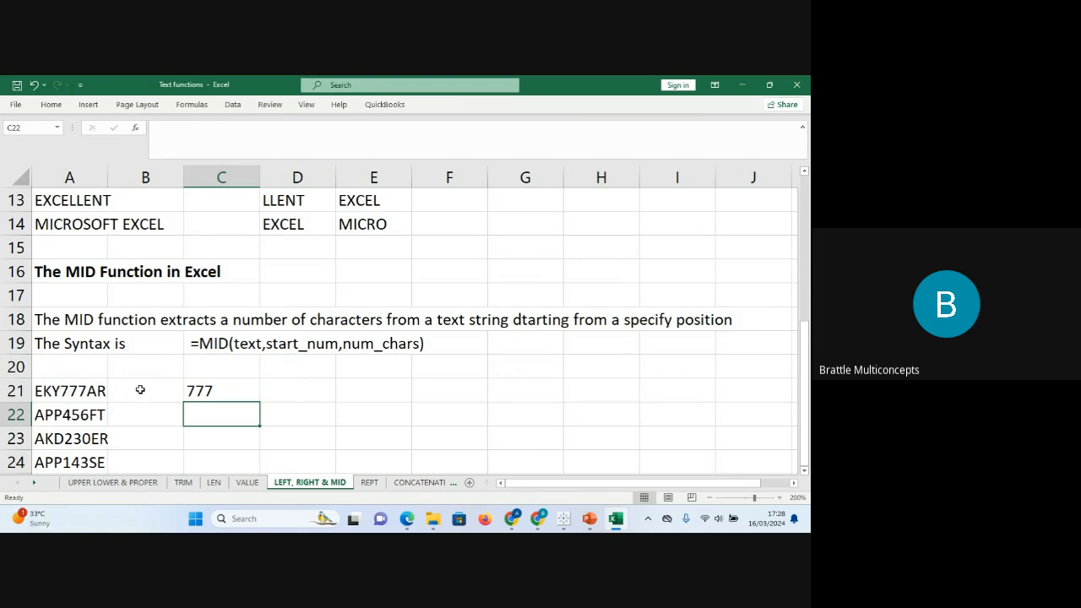
Fill the MID formula down to C24 and check the results against the source codes.
{"action": "left_click", "coordinate": [197, 389]}
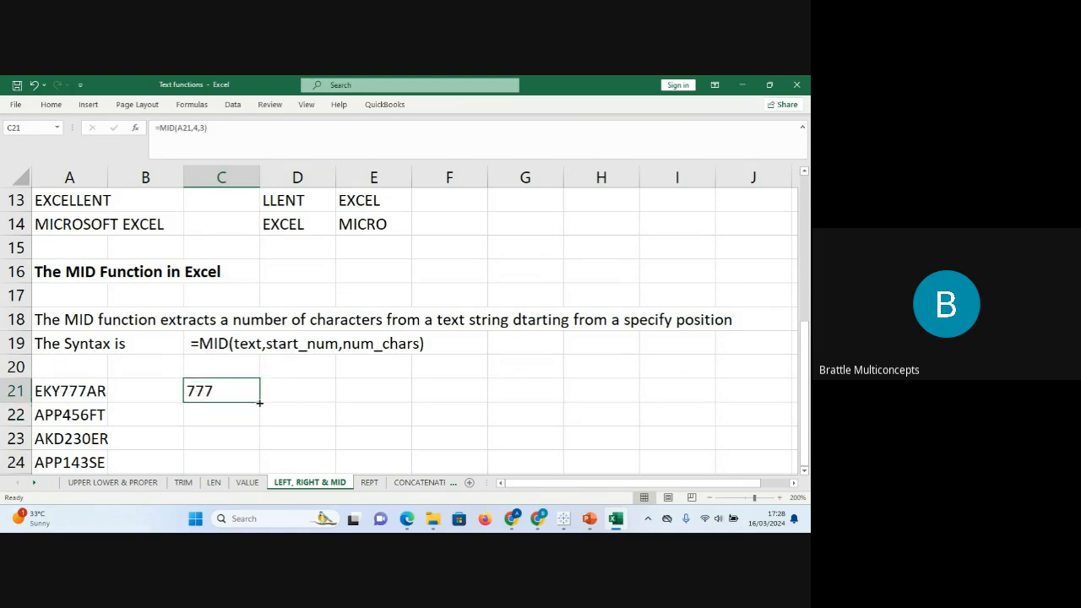
{"action": "left_click_drag", "start_coordinate": [259, 403], "coordinate": [260, 467]}
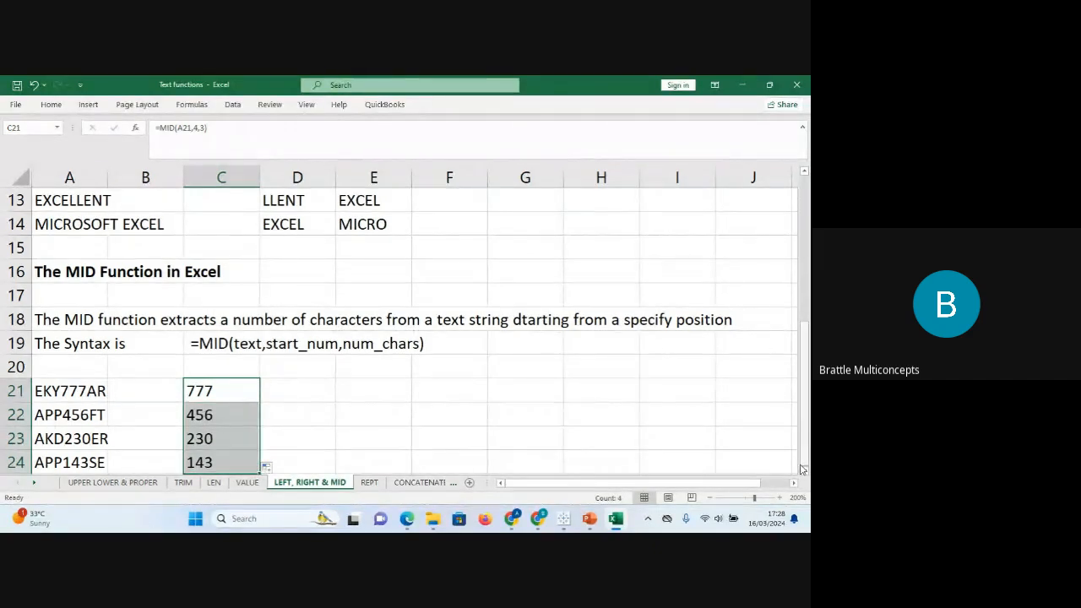
{"action": "left_click", "coordinate": [806, 471]}
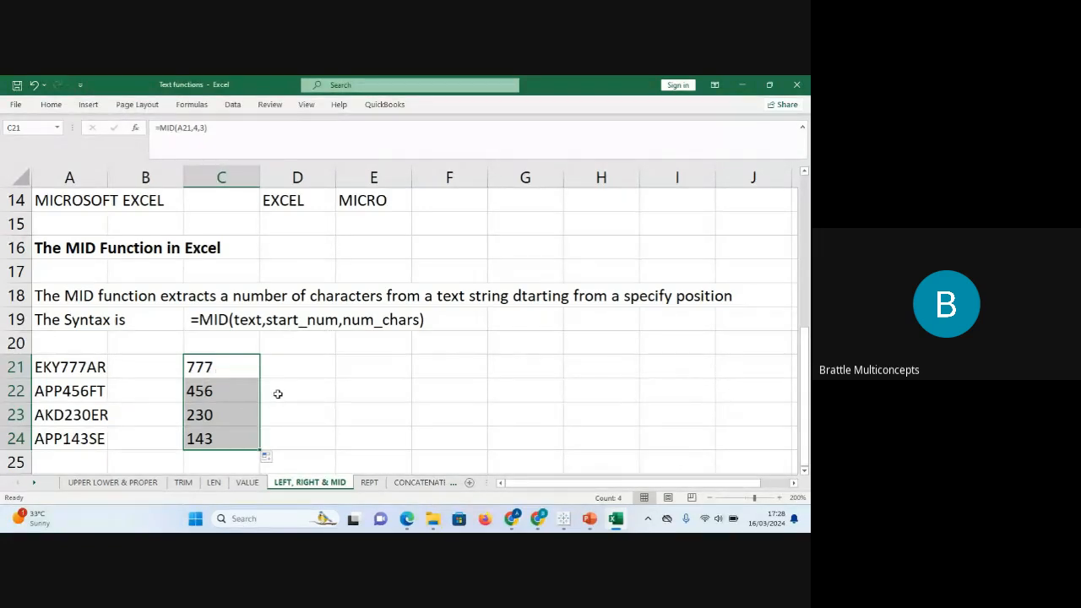
{"action": "left_click", "coordinate": [150, 416]}
{"action": "key", "text": "Down"}
{"action": "key", "text": "Down"}
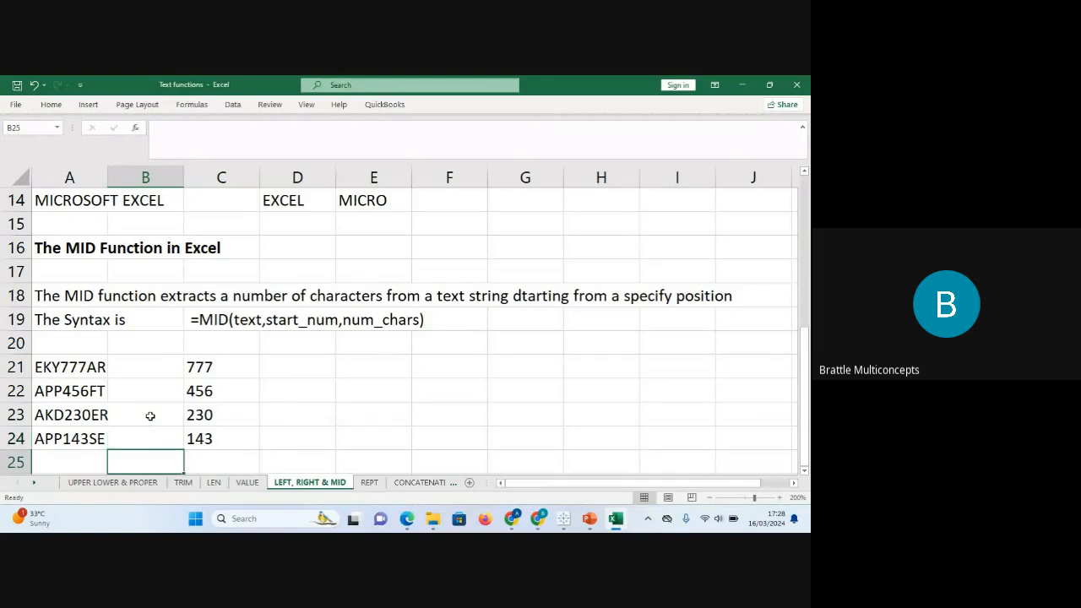
{"action": "key", "text": "Down"}
{"action": "key", "text": "Down"}
{"action": "key", "text": "Down"}
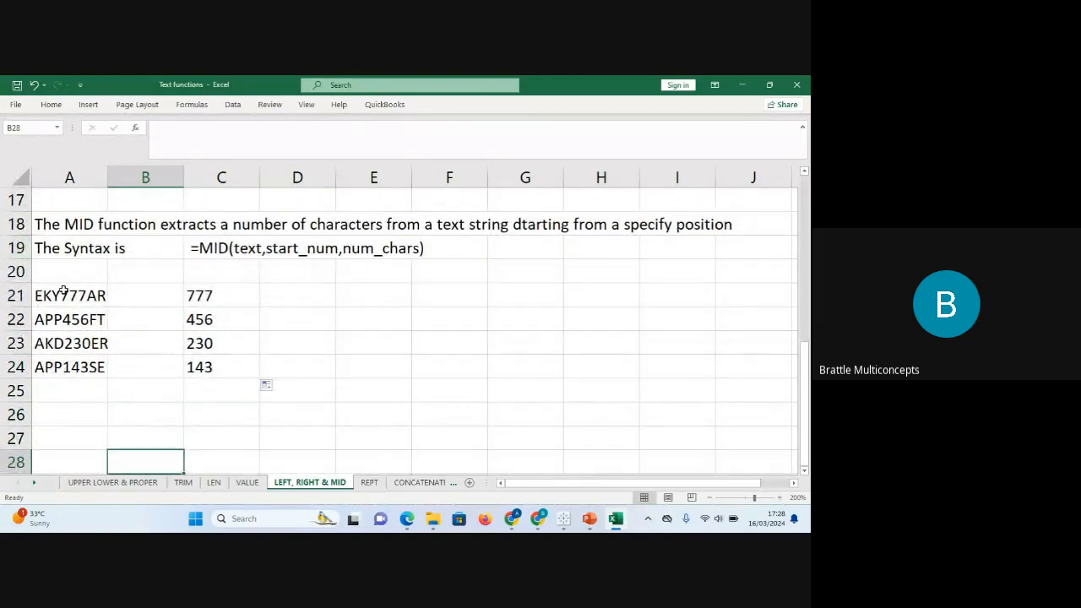
{"action": "left_click", "coordinate": [63, 291]}
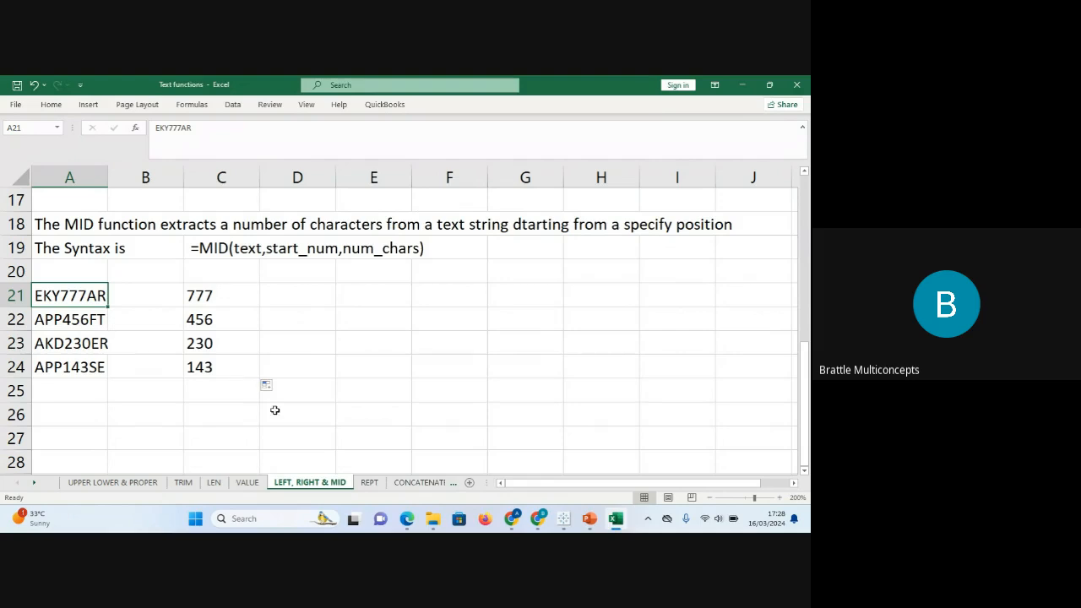
{"action": "left_click", "coordinate": [277, 298]}
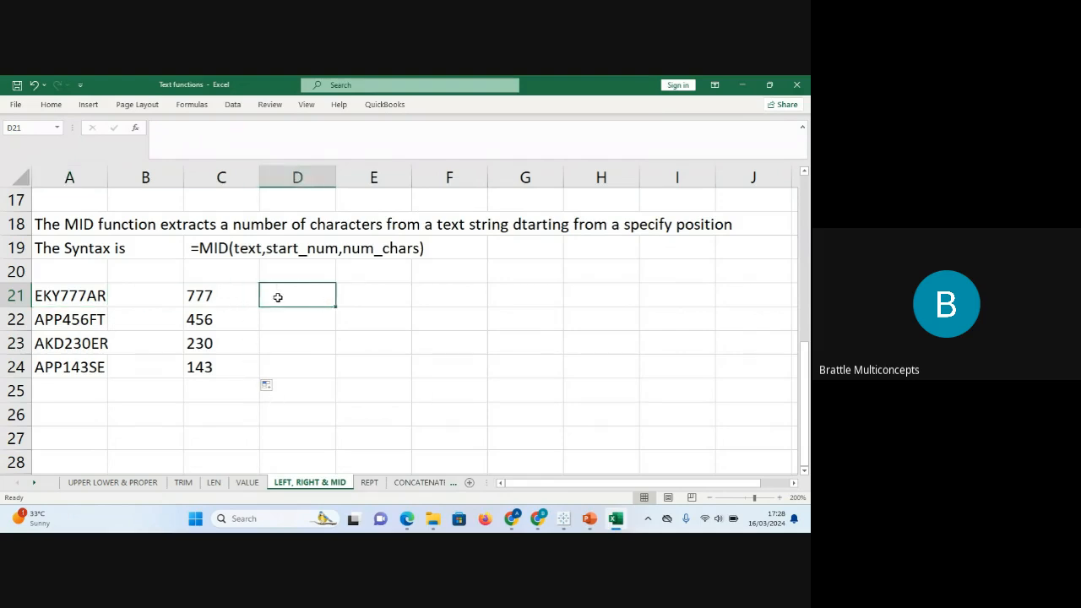
{"action": "left_click", "coordinate": [222, 298]}
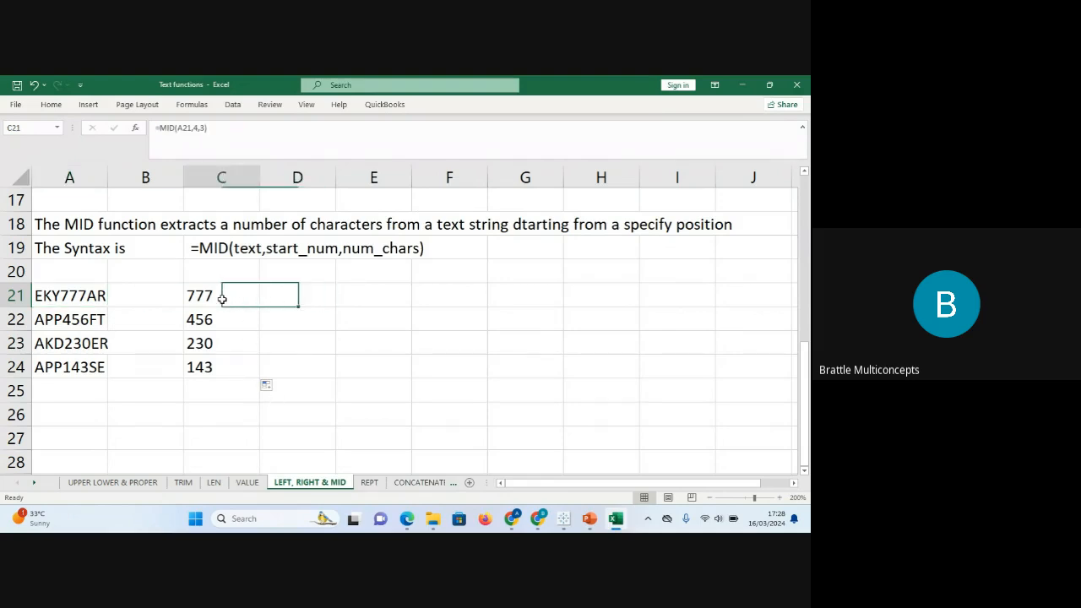
{"action": "left_click", "coordinate": [195, 127]}
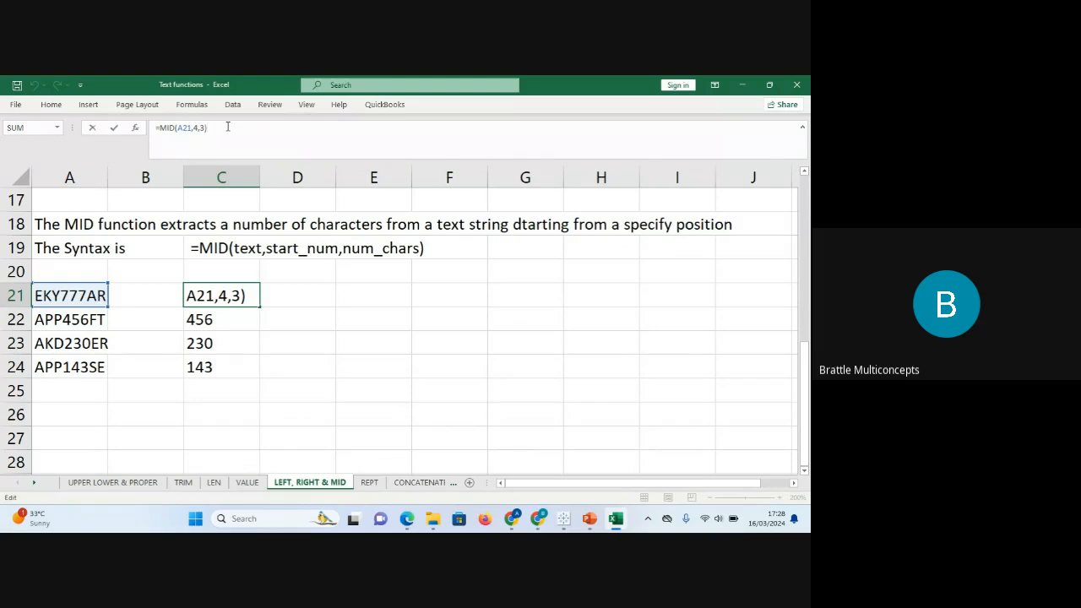
{"action": "key", "text": "Return"}
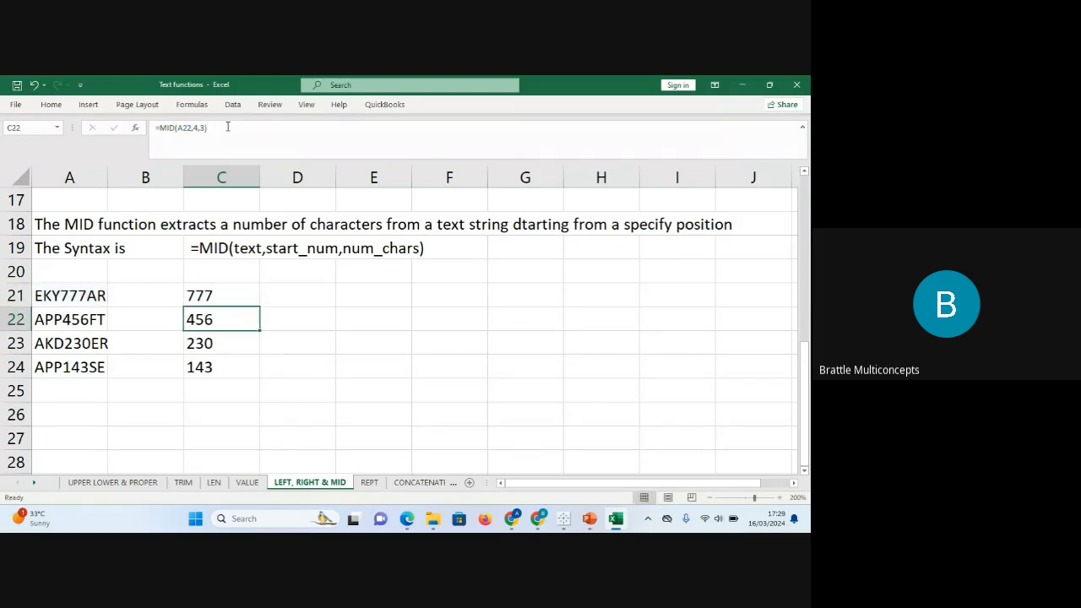
Change the MID start position to 5, refill C21:C24 (77A, 56F, 30E, 43S), then go to REPT.
{"action": "left_click", "coordinate": [225, 297]}
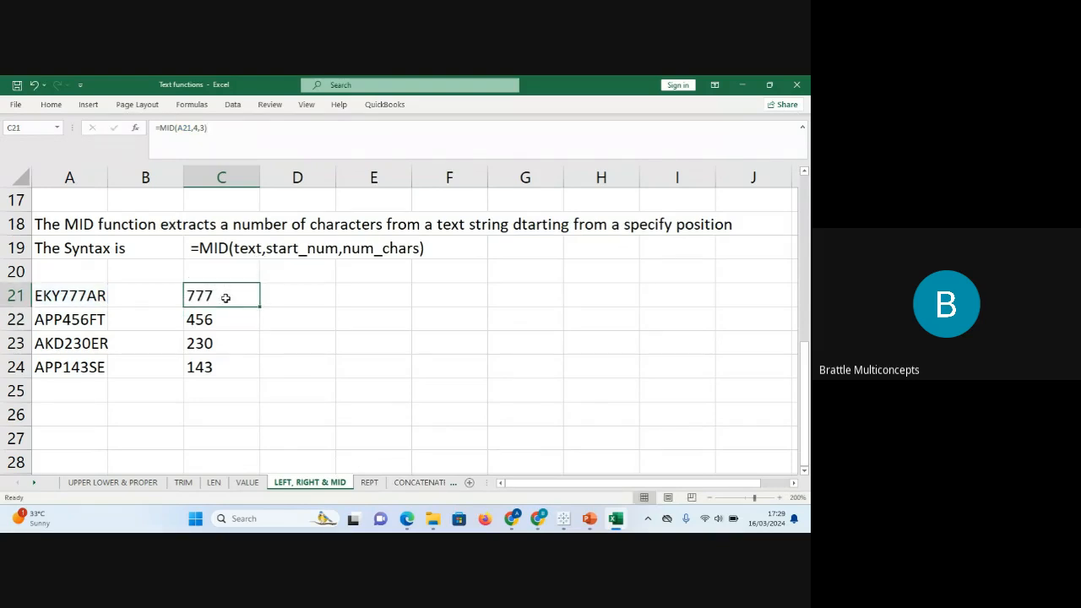
{"action": "left_click", "coordinate": [185, 127]}
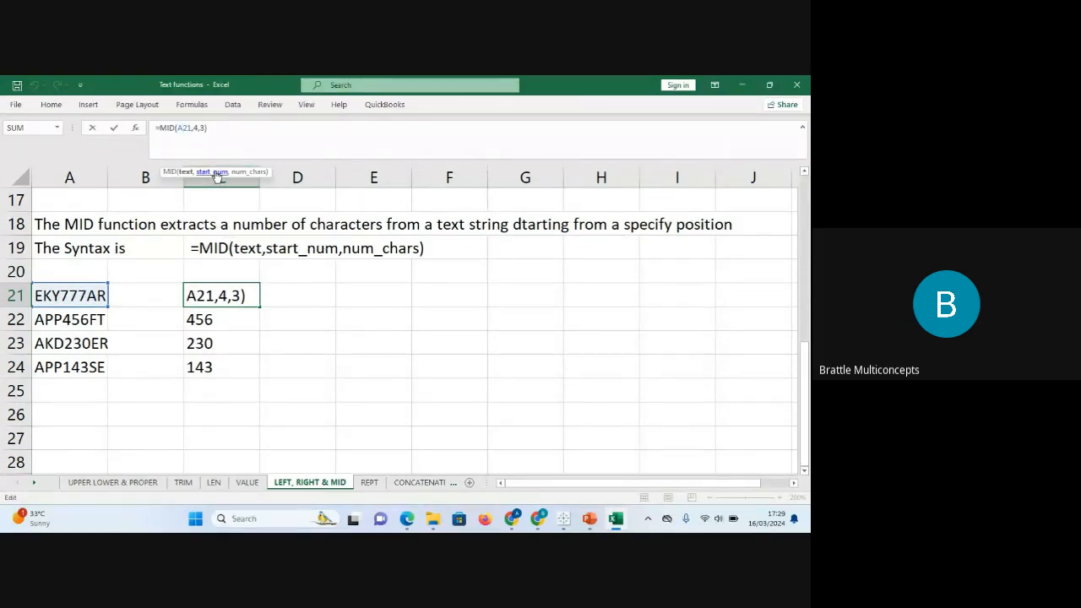
{"action": "left_click_drag", "start_coordinate": [242, 294], "coordinate": [234, 294]}
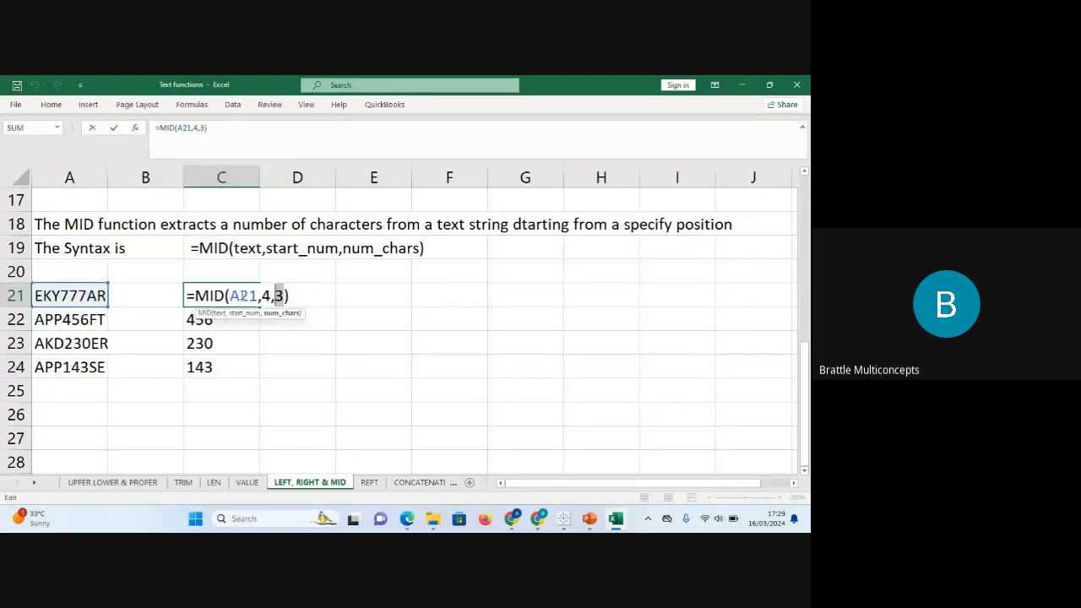
{"action": "left_click", "coordinate": [270, 295]}
{"action": "key", "text": "BackSpace"}
{"action": "type", "text": "5"}
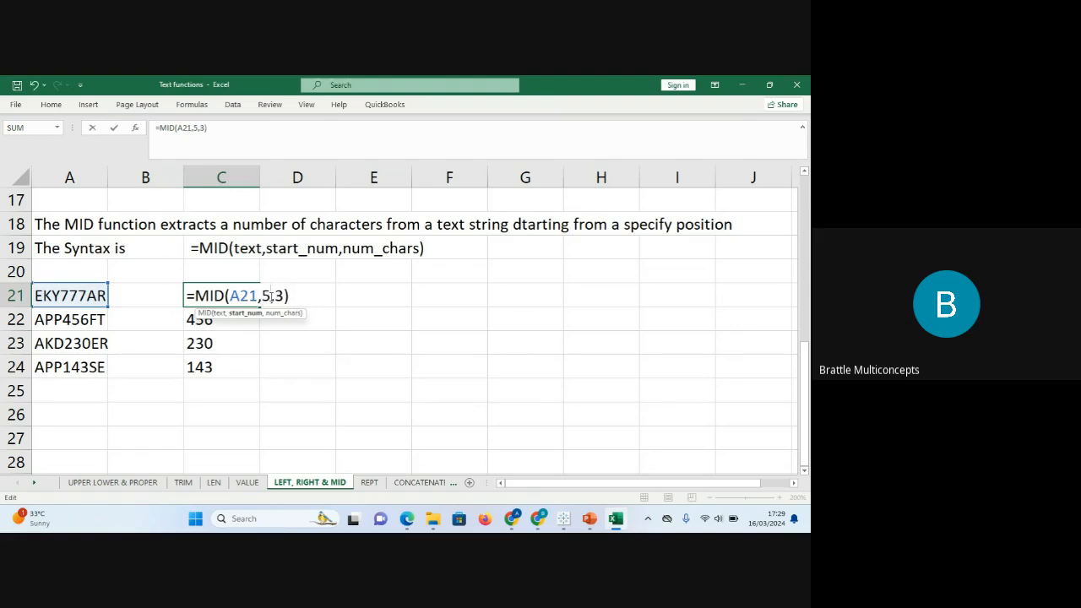
{"action": "key", "text": "Return"}
{"action": "left_click", "coordinate": [251, 297]}
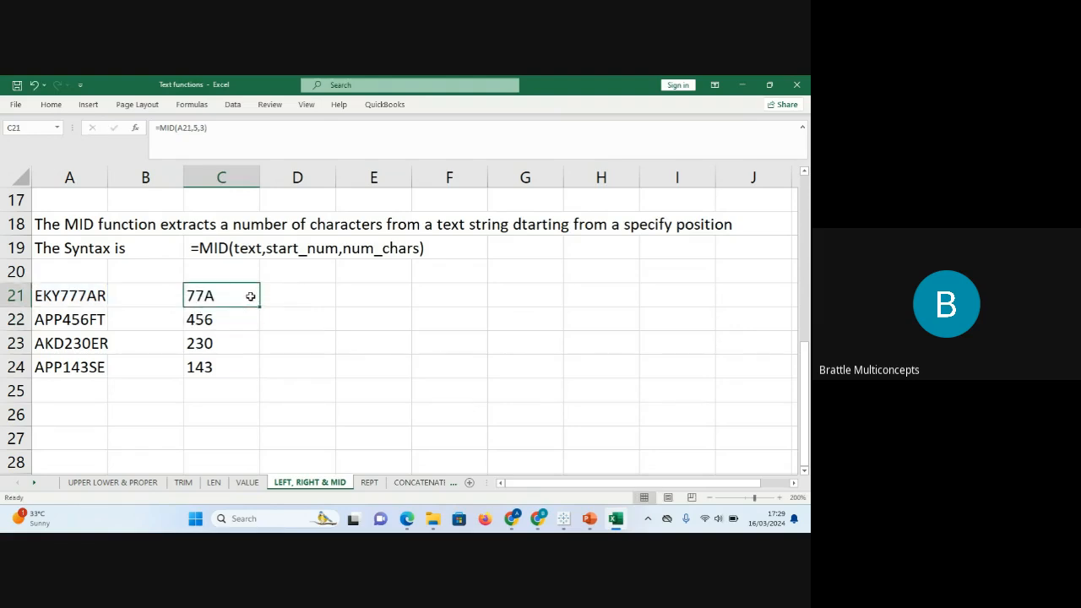
{"action": "double_click", "coordinate": [261, 308]}
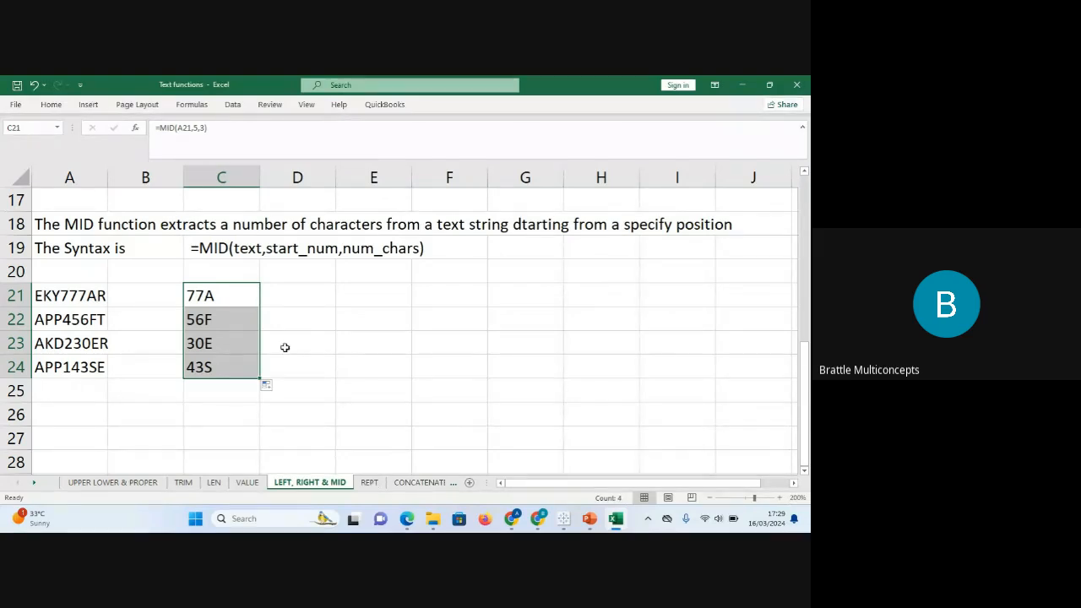
{"action": "left_click", "coordinate": [265, 300]}
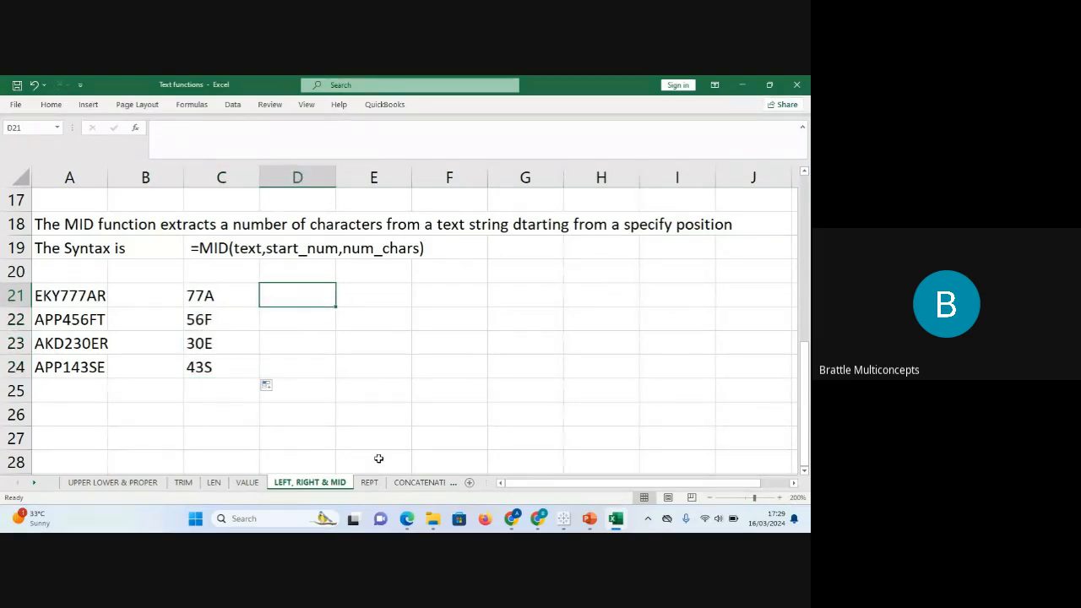
{"action": "left_click", "coordinate": [369, 482]}
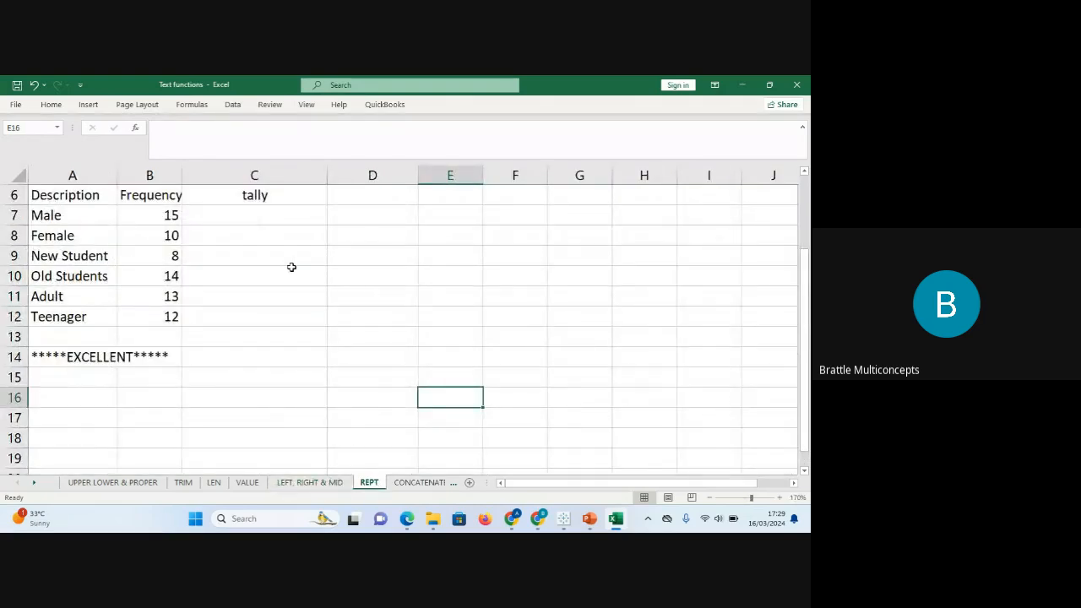
{"action": "left_click", "coordinate": [245, 217]}
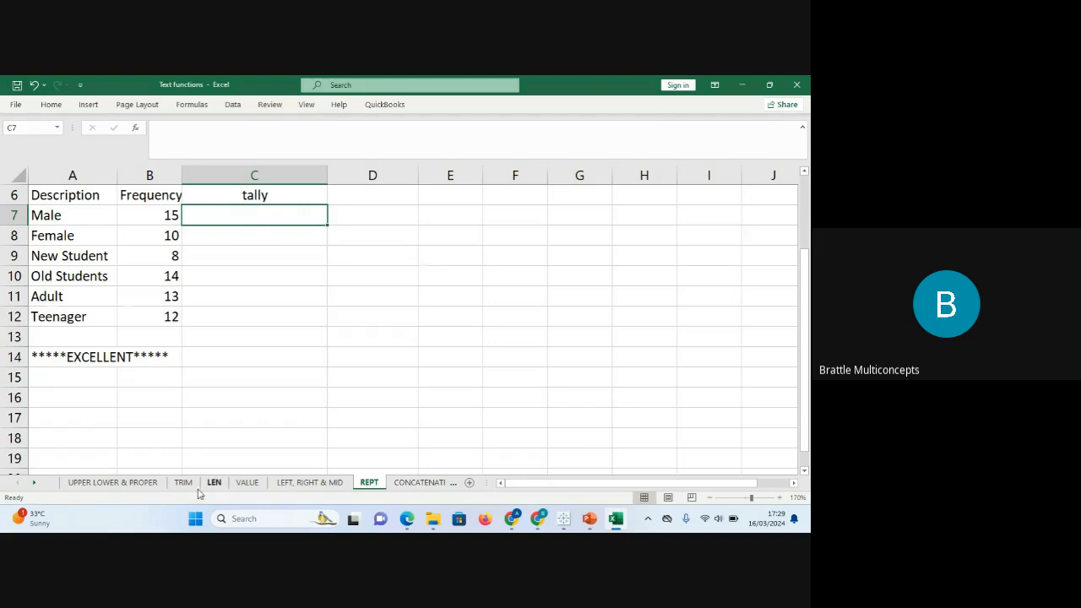
{"action": "right_click", "coordinate": [38, 489]}
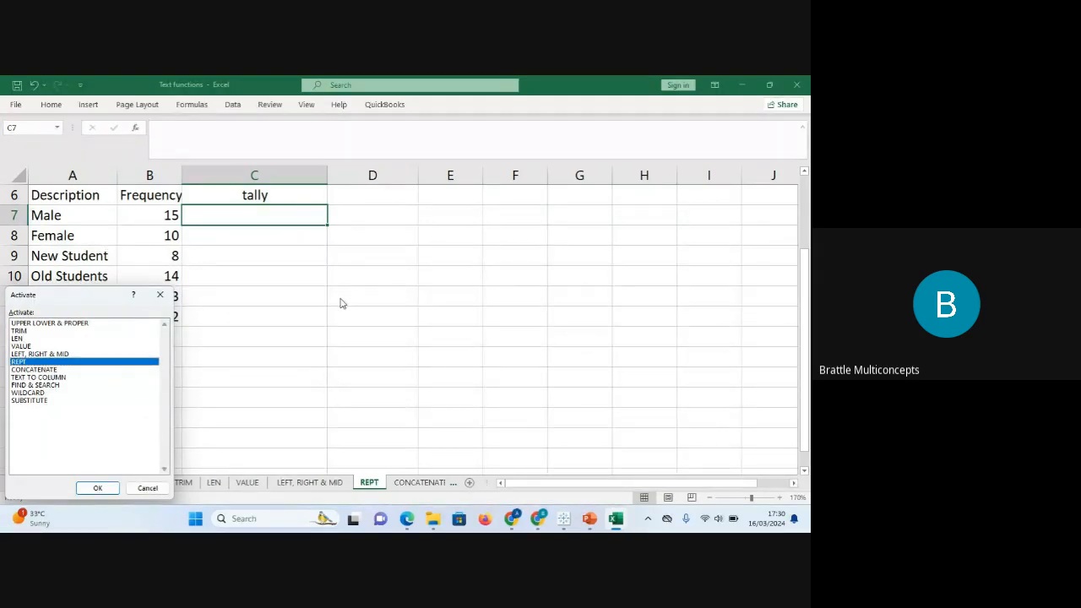
{"action": "left_click", "coordinate": [162, 297]}
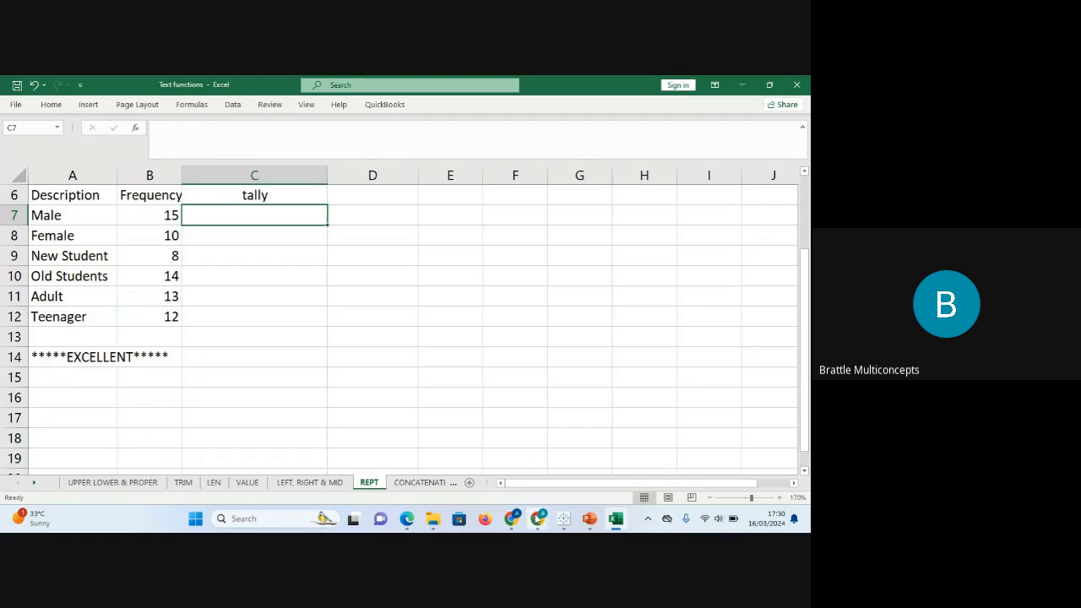
{"action": "mouse_move", "coordinate": [540, 521]}
{"action": "left_click", "coordinate": [495, 466]}
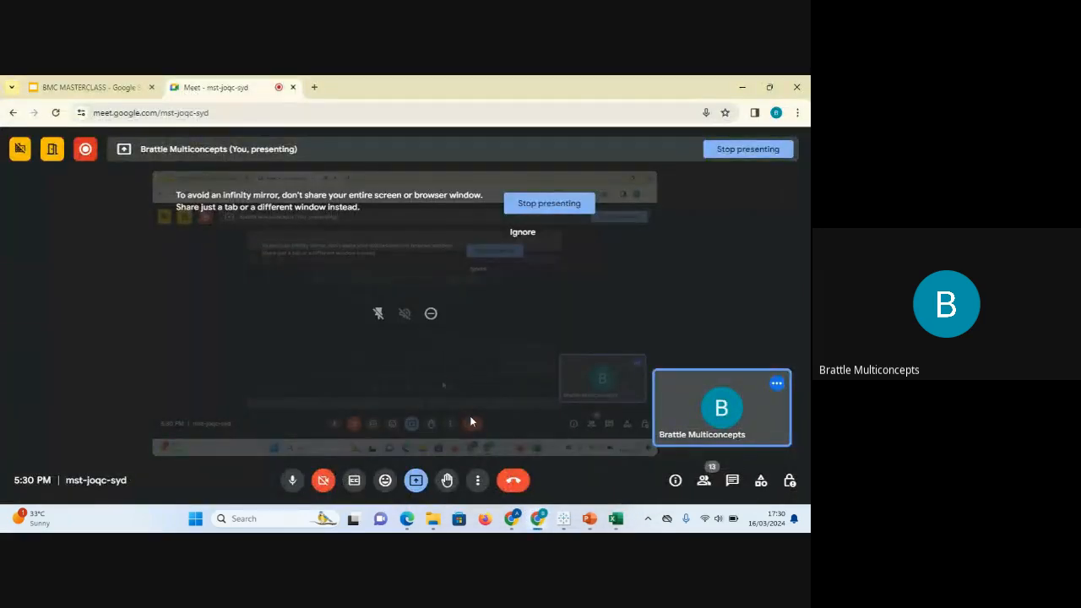
{"action": "left_click", "coordinate": [739, 87]}
{"action": "left_click", "coordinate": [387, 356]}
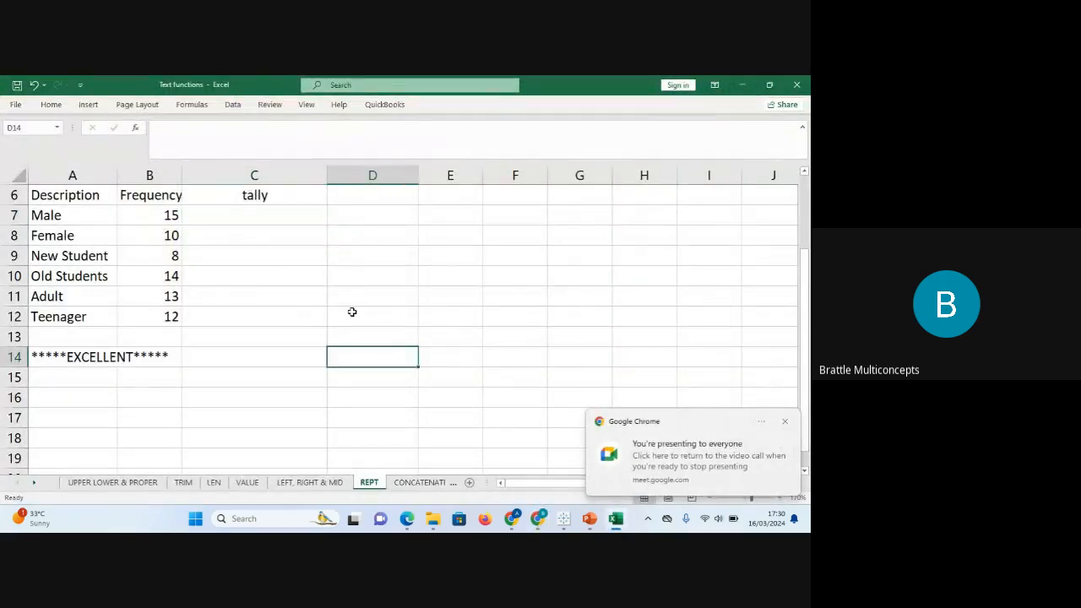
{"action": "left_click", "coordinate": [253, 219]}
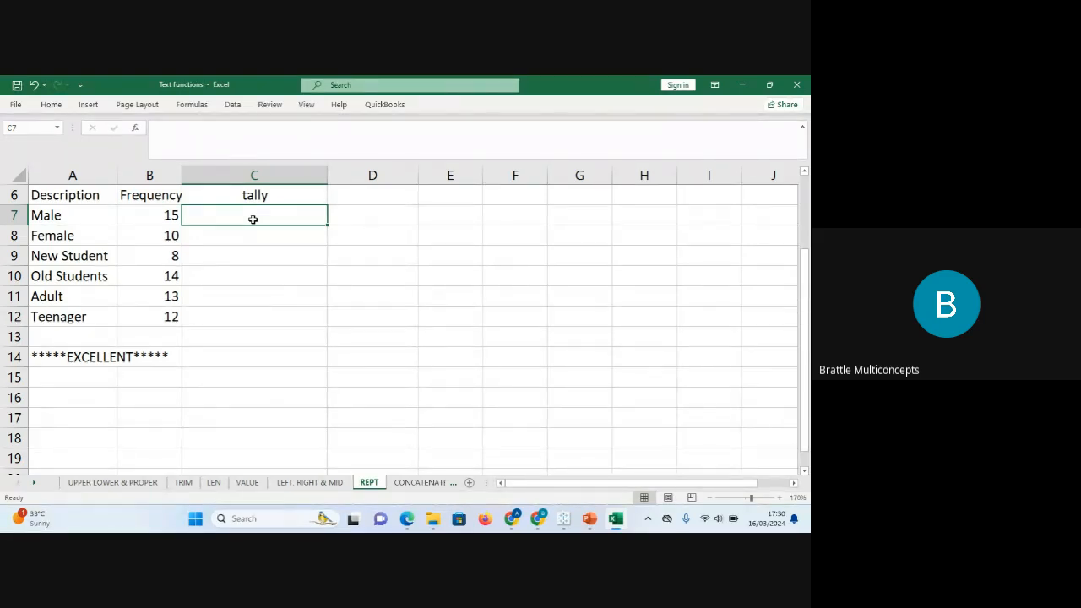
Enter =REPT("a",B7) in C7 to repeat 'a' by the Male frequency.
{"action": "type", "text": "="}
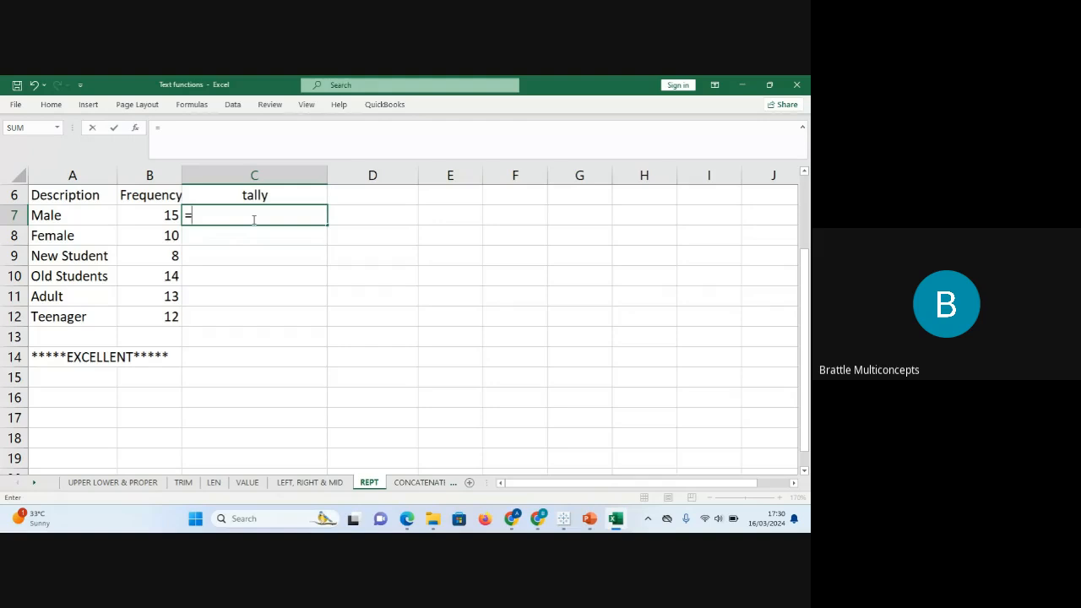
{"action": "type", "text": "rept"}
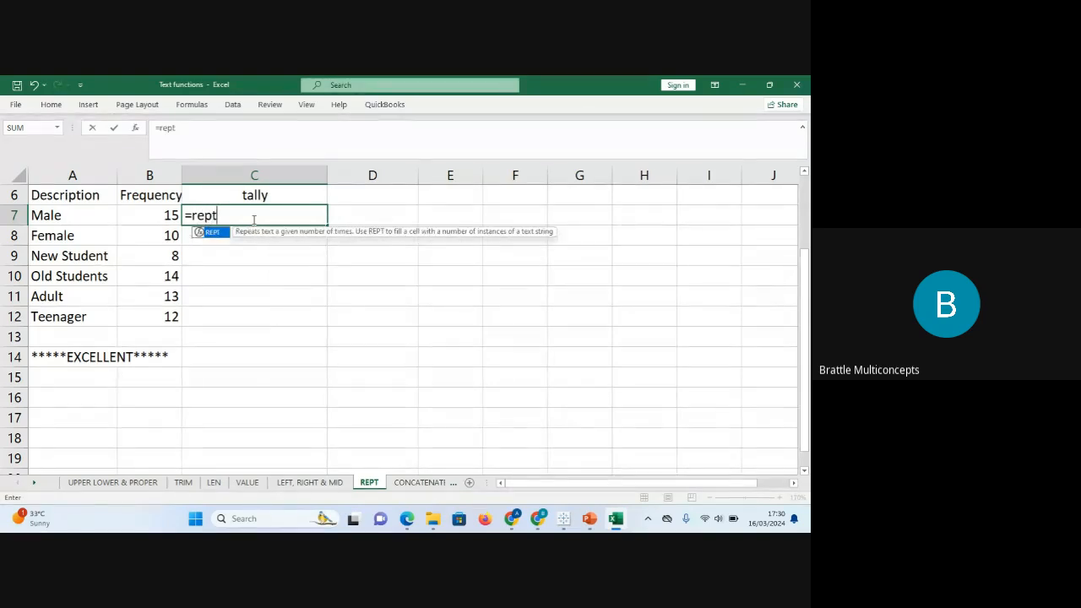
{"action": "key", "text": "Tab"}
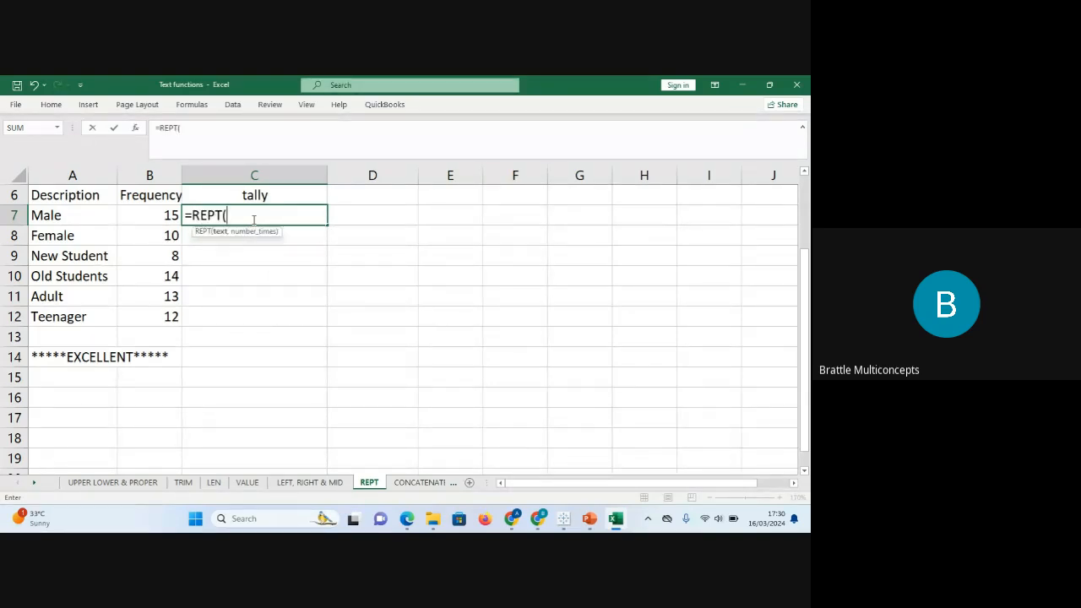
{"action": "type", "text": "a"}
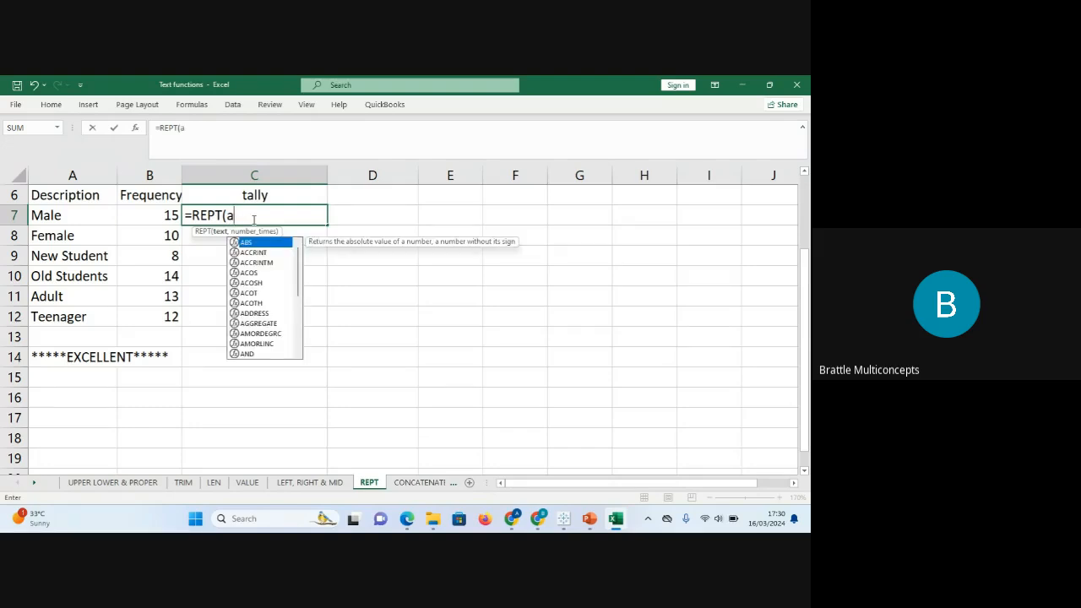
{"action": "key", "text": "BackSpace"}
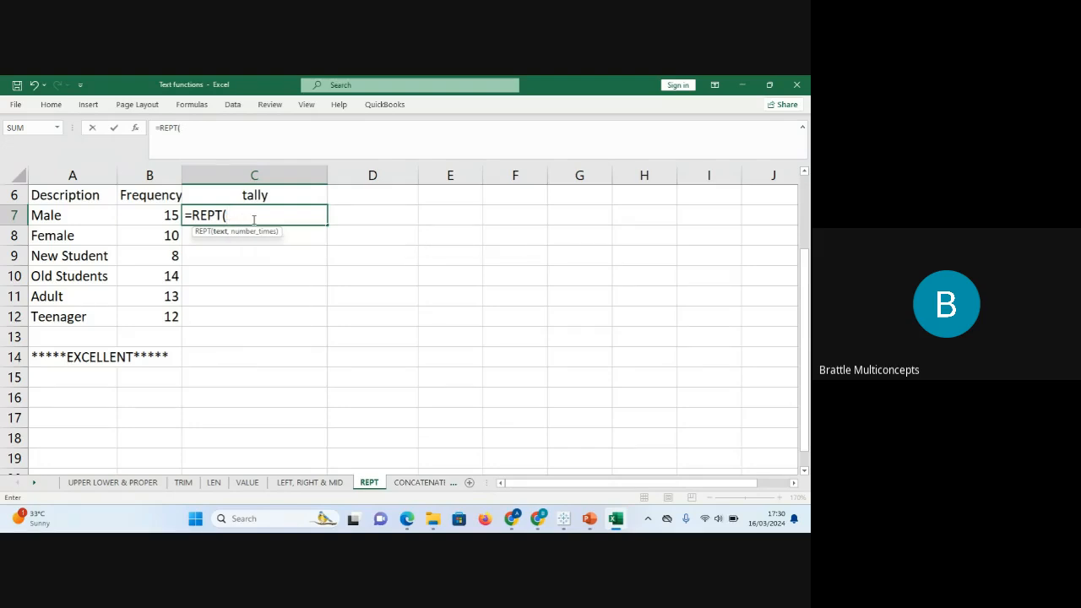
{"action": "type", "text": "\"a\","}
{"action": "left_click", "coordinate": [166, 216]}
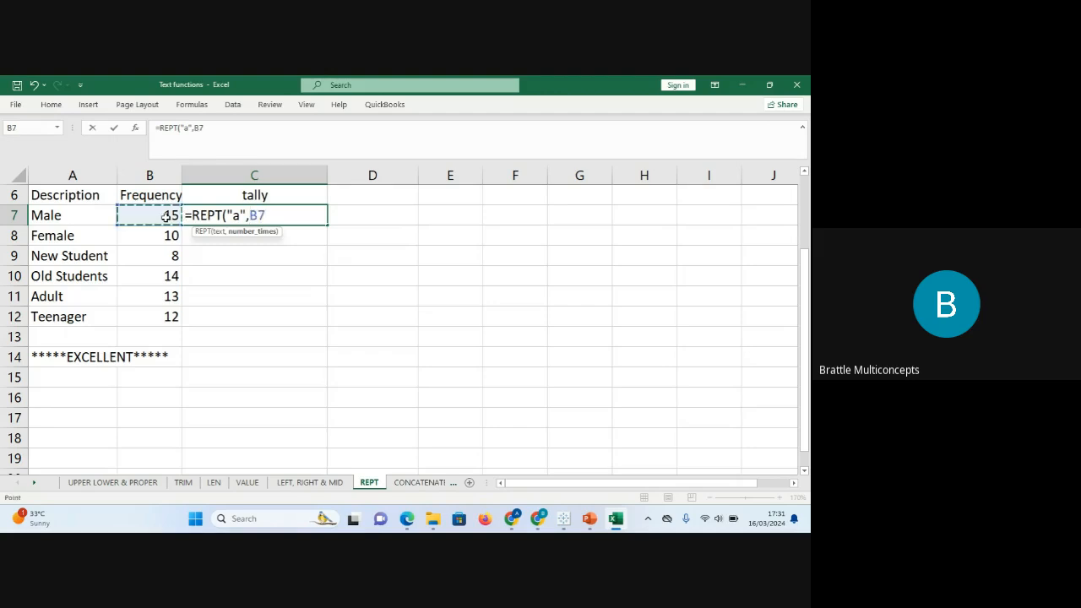
{"action": "type", "text": ")"}
{"action": "key", "text": "Return"}
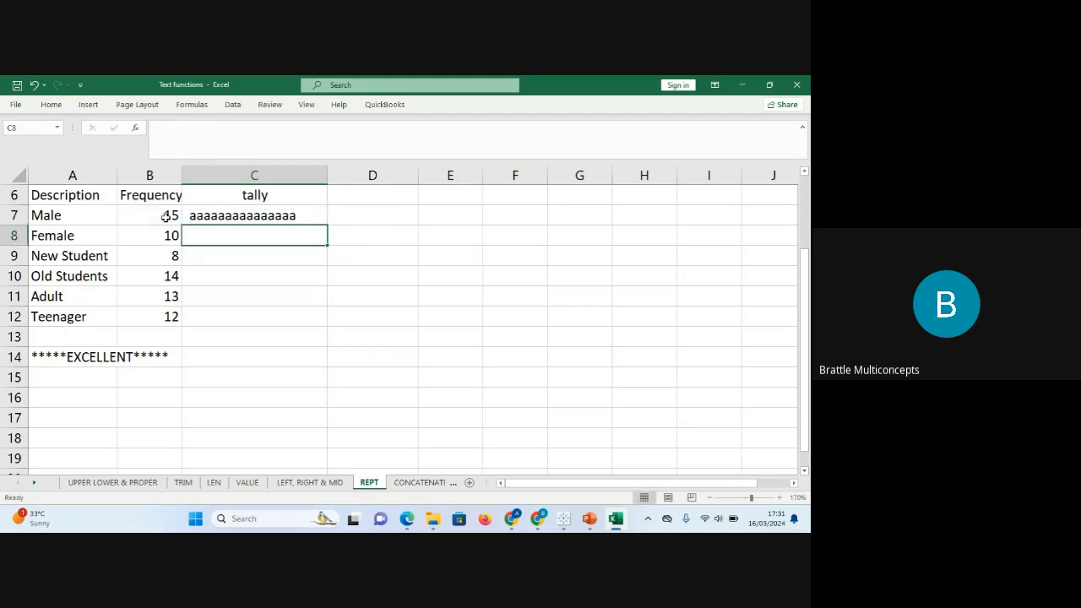
Fill the REPT tally formula down through C12.
{"action": "left_click", "coordinate": [265, 216]}
{"action": "left_click_drag", "start_coordinate": [328, 225], "coordinate": [324, 317]}
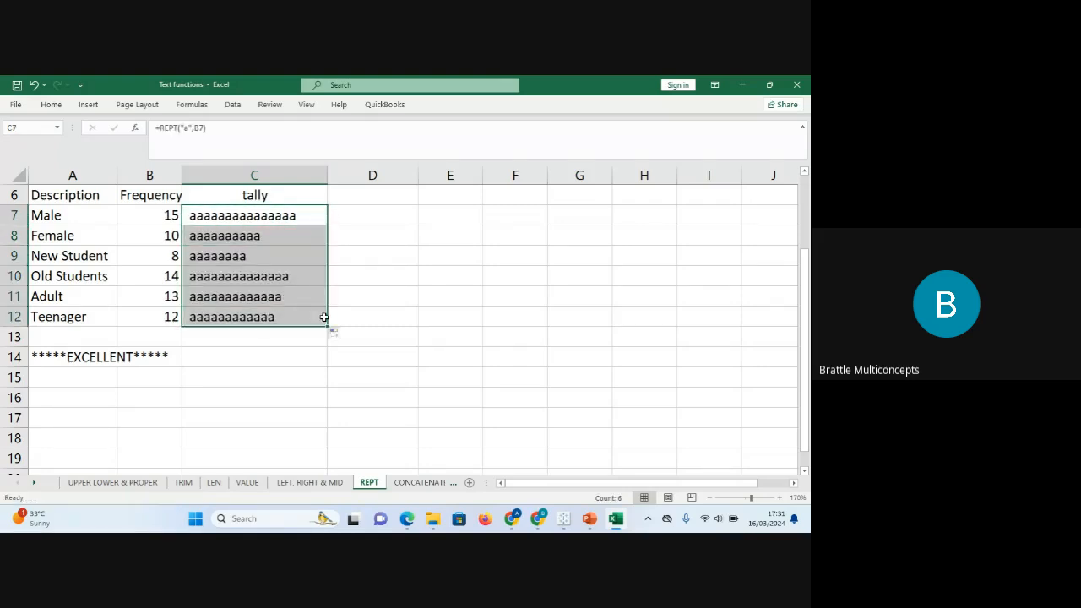
{"action": "left_click", "coordinate": [309, 262]}
{"action": "left_click", "coordinate": [415, 229]}
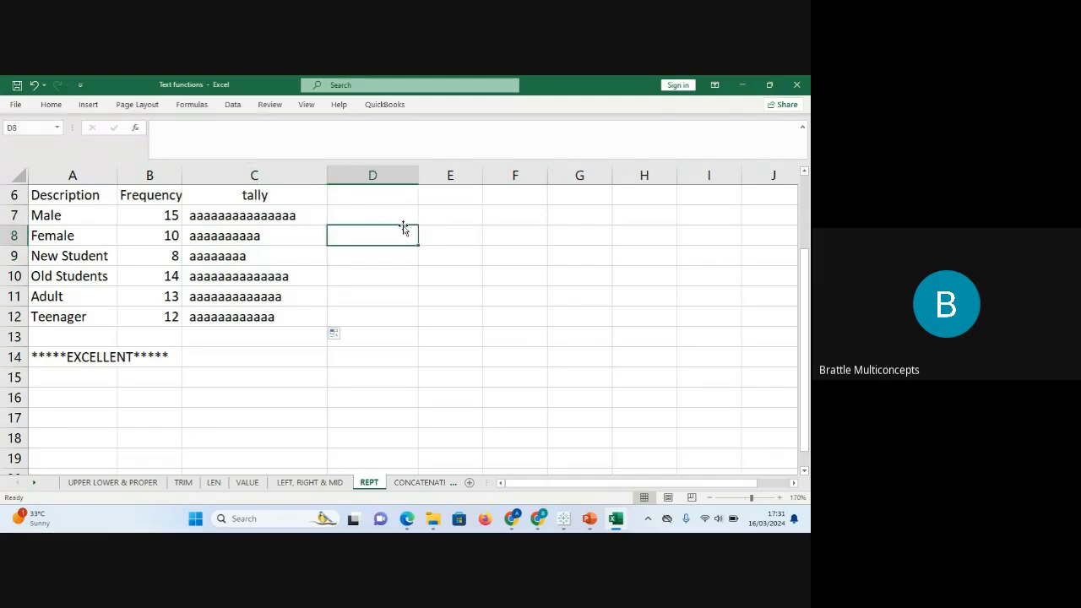
Change C7 to =REPT("|",B7) and fill the bar tally down to row 12.
{"action": "left_click", "coordinate": [286, 217]}
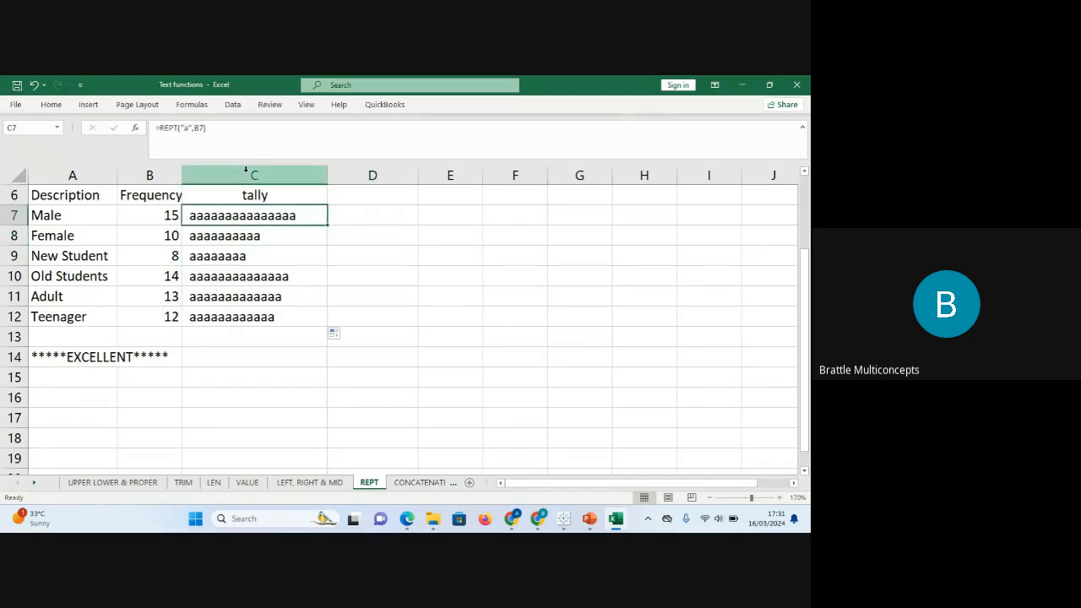
{"action": "left_click", "coordinate": [187, 128]}
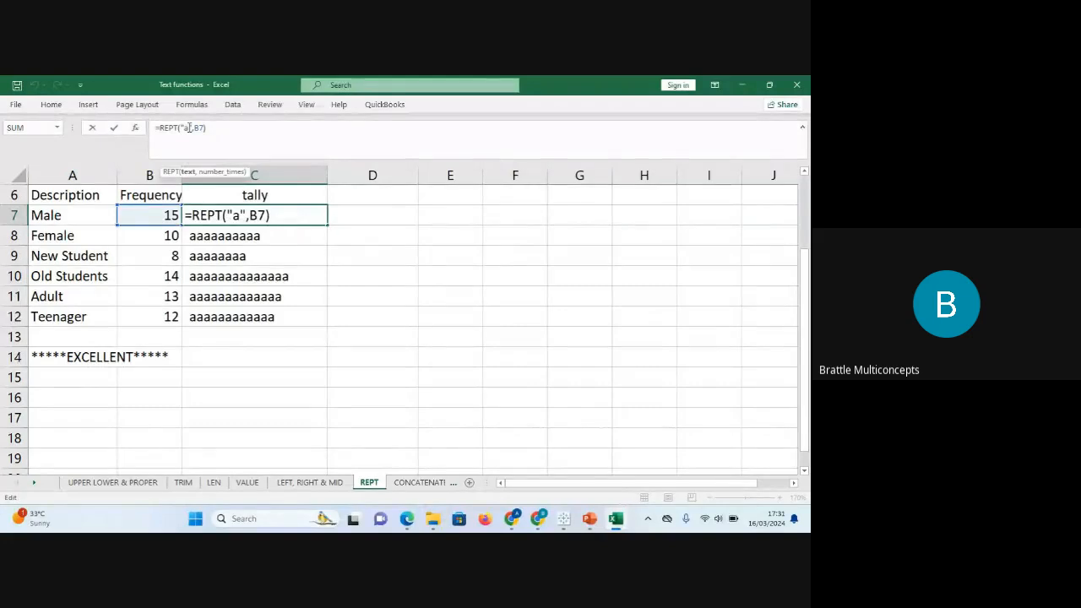
{"action": "key", "text": "BackSpace"}
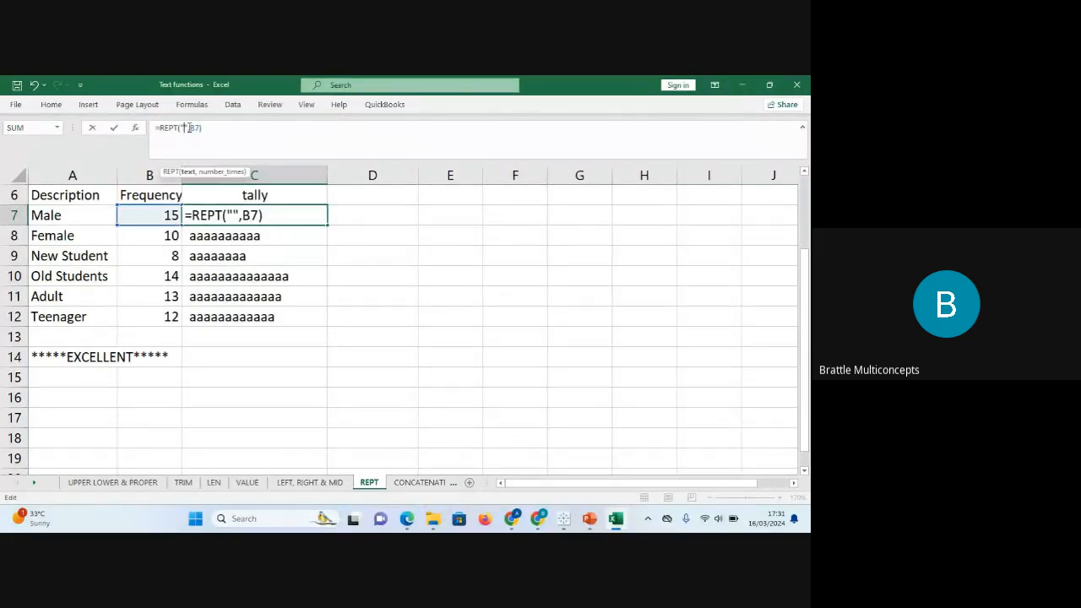
{"action": "type", "text": "|"}
{"action": "key", "text": "Return"}
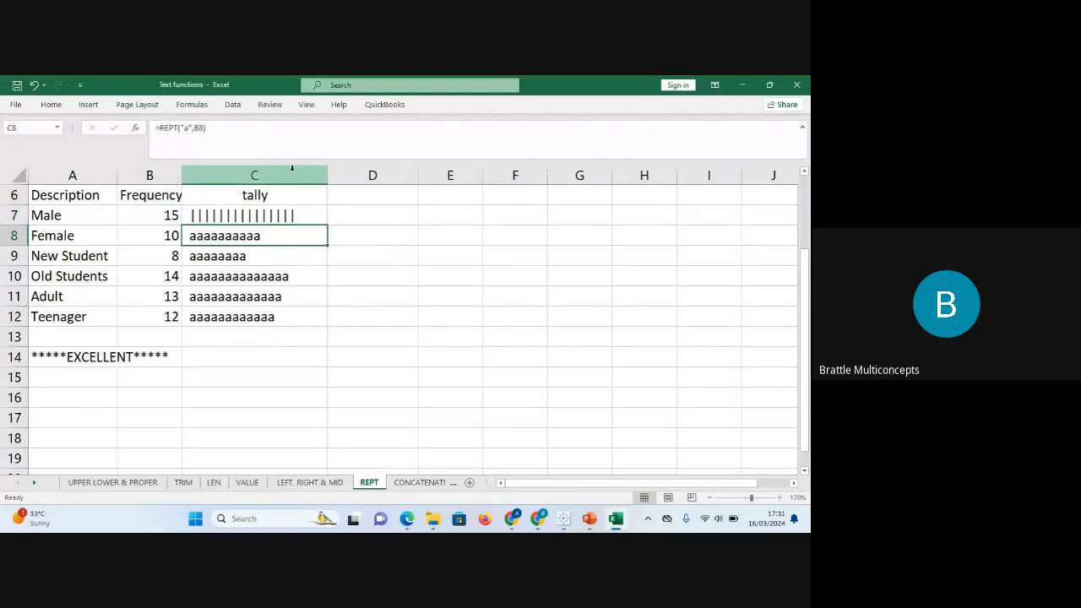
{"action": "left_click", "coordinate": [305, 209]}
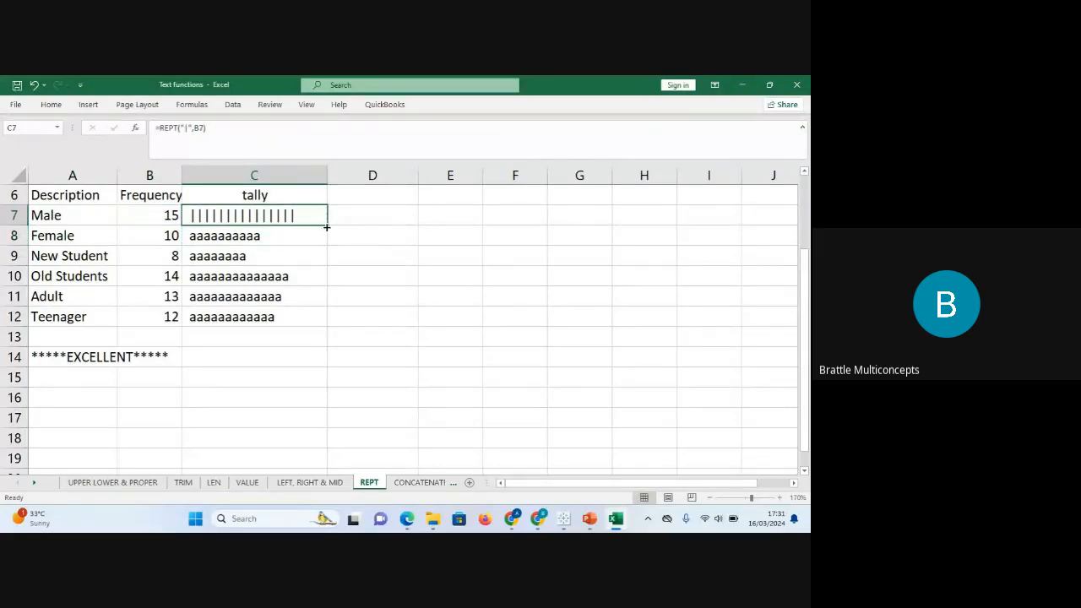
{"action": "double_click", "coordinate": [327, 226]}
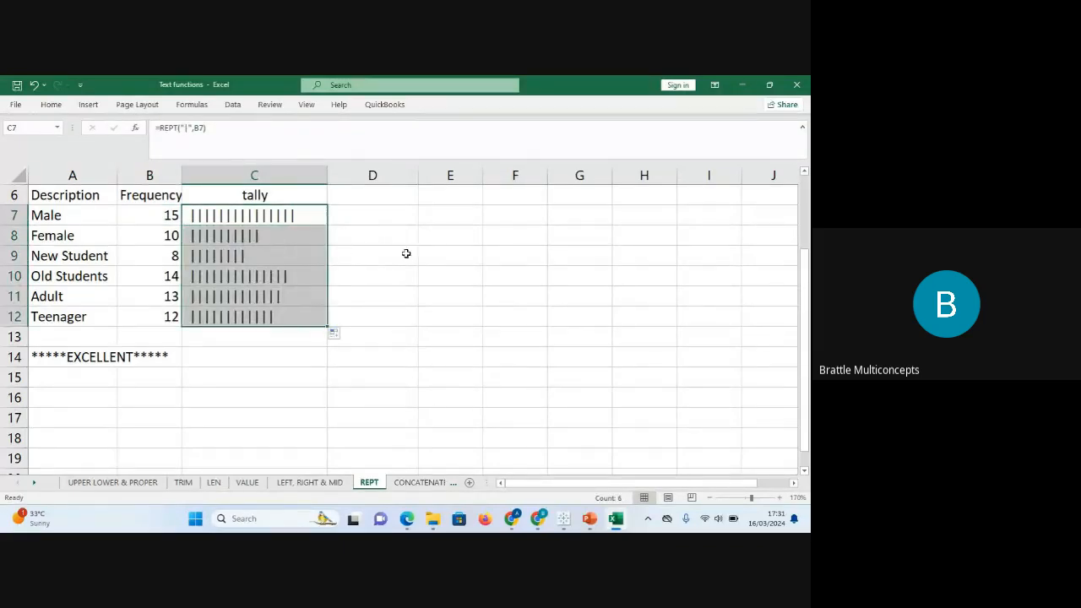
{"action": "left_click", "coordinate": [443, 253]}
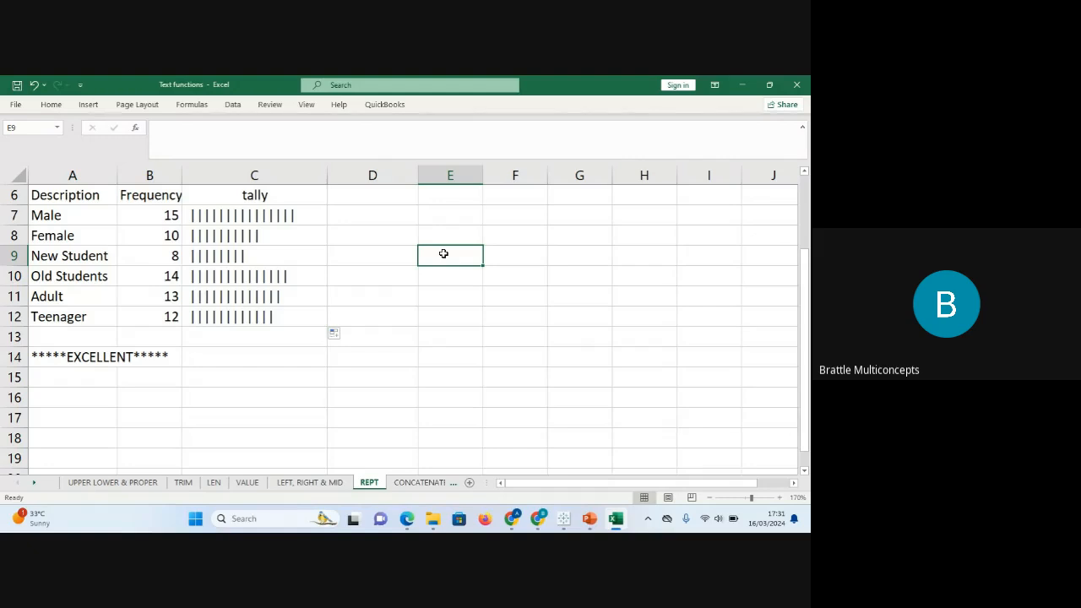
Try =REPT(A7,B7) to repeat the description, then undo the fill to restore bar tallies below.
{"action": "left_click", "coordinate": [272, 215]}
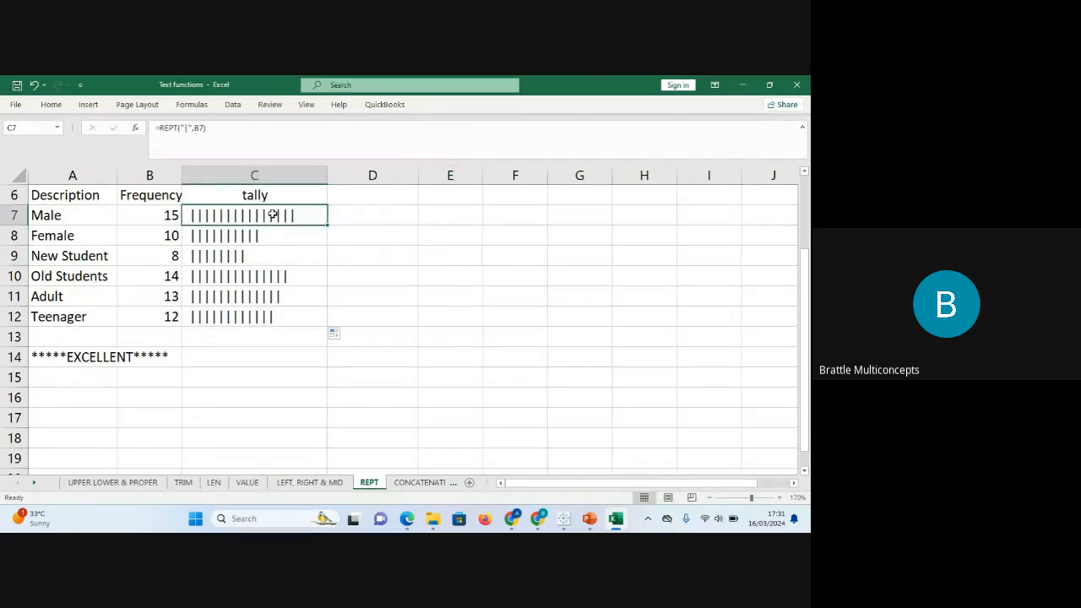
{"action": "left_click", "coordinate": [191, 129]}
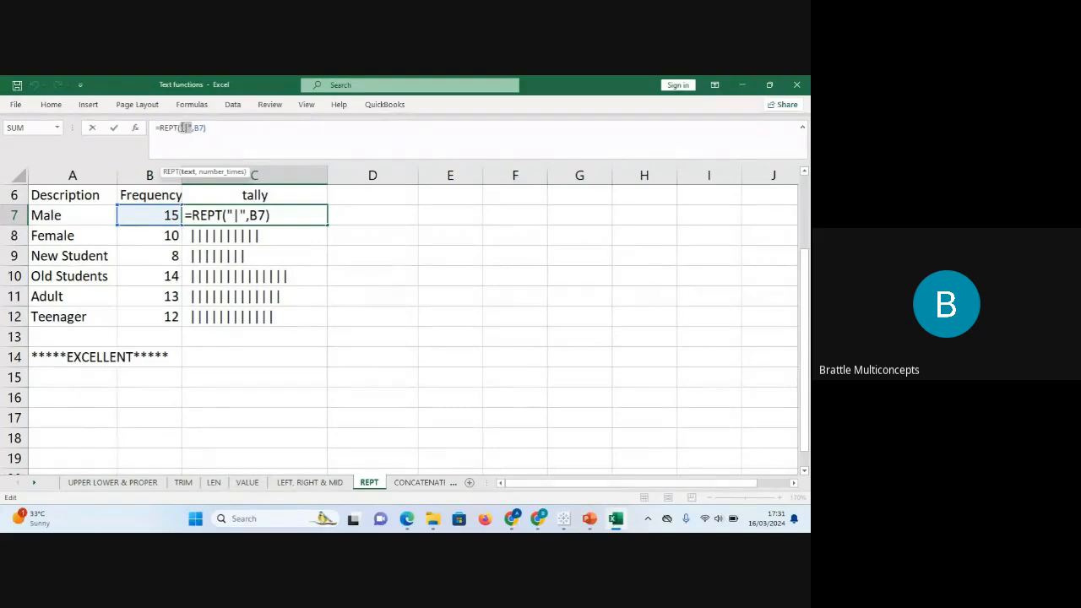
{"action": "left_click", "coordinate": [83, 214]}
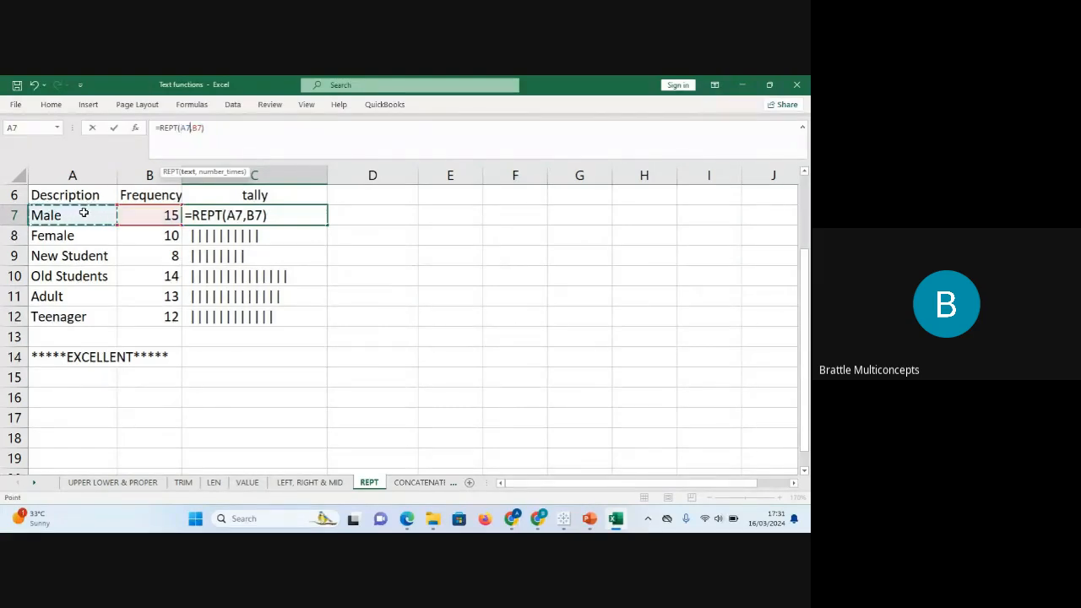
{"action": "key", "text": "Return"}
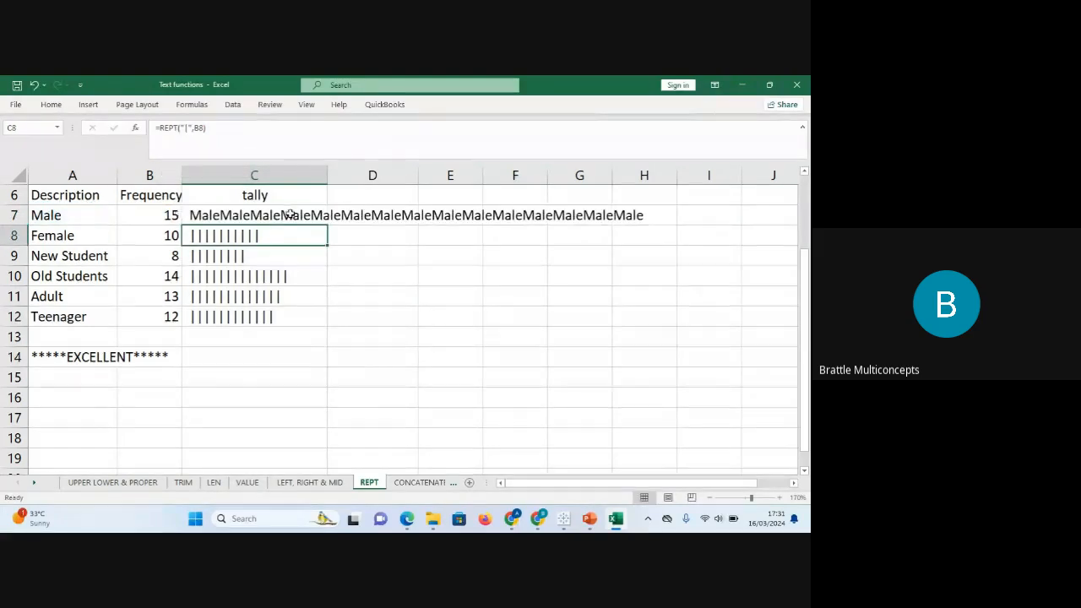
{"action": "double_click", "coordinate": [328, 246]}
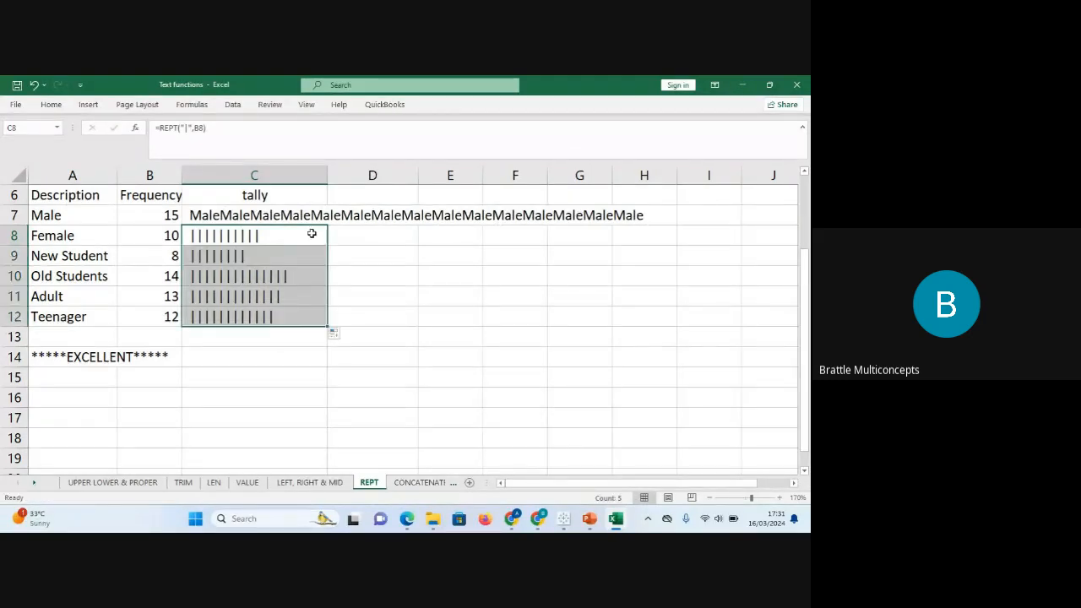
{"action": "left_click", "coordinate": [309, 219]}
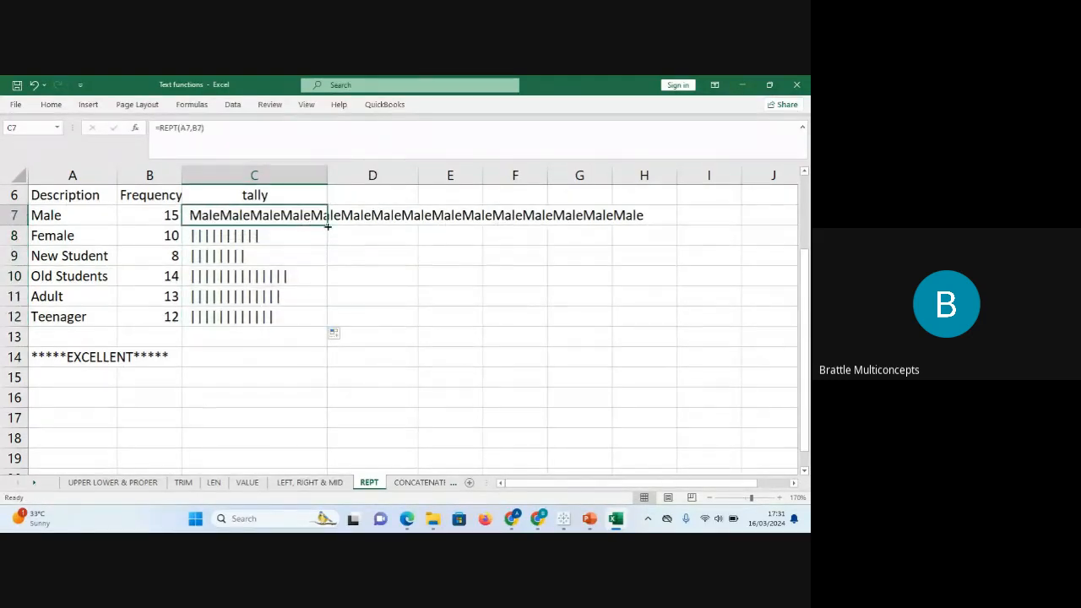
{"action": "double_click", "coordinate": [328, 226]}
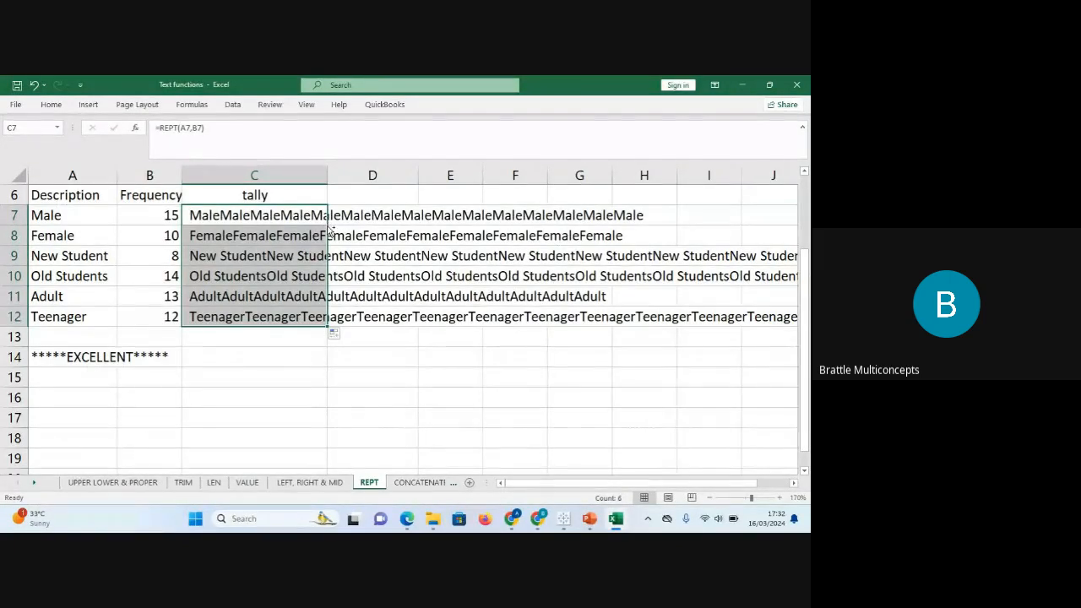
{"action": "key", "text": "ctrl+z"}
{"action": "key", "text": "Down"}
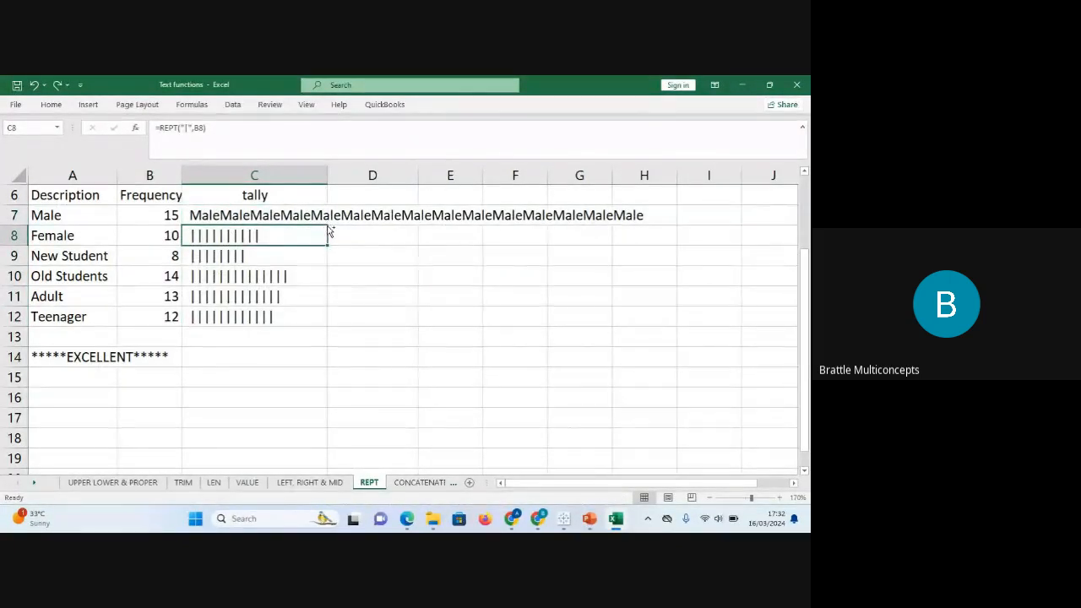
{"action": "key", "text": "ctrl+z"}
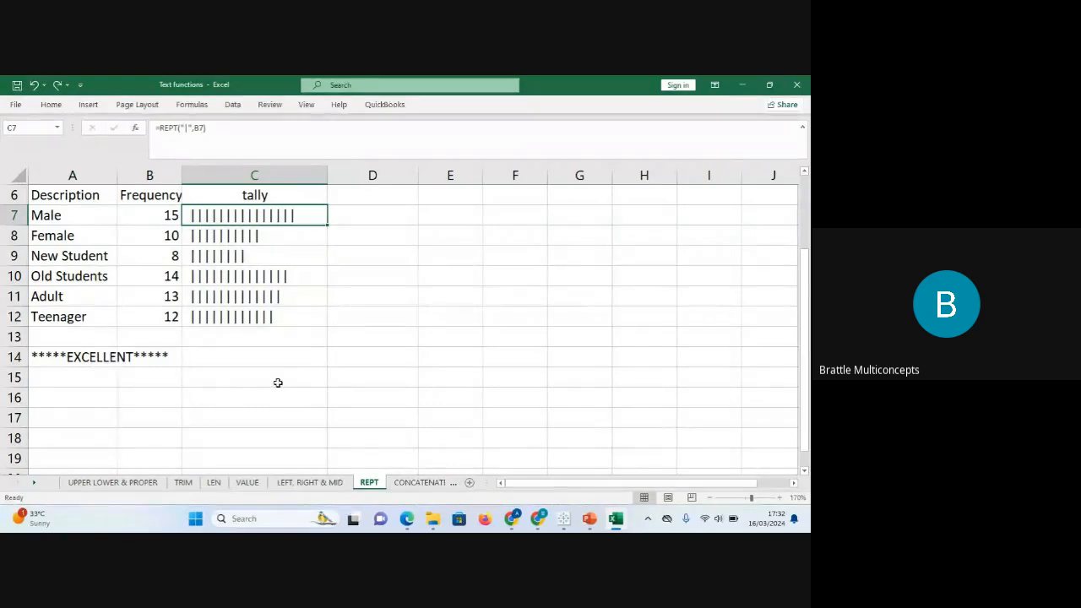
Check the EXCELLENT banner formula in A14 on REPT, then move to the CONCATENATE sheet.
{"action": "left_click", "coordinate": [412, 486]}
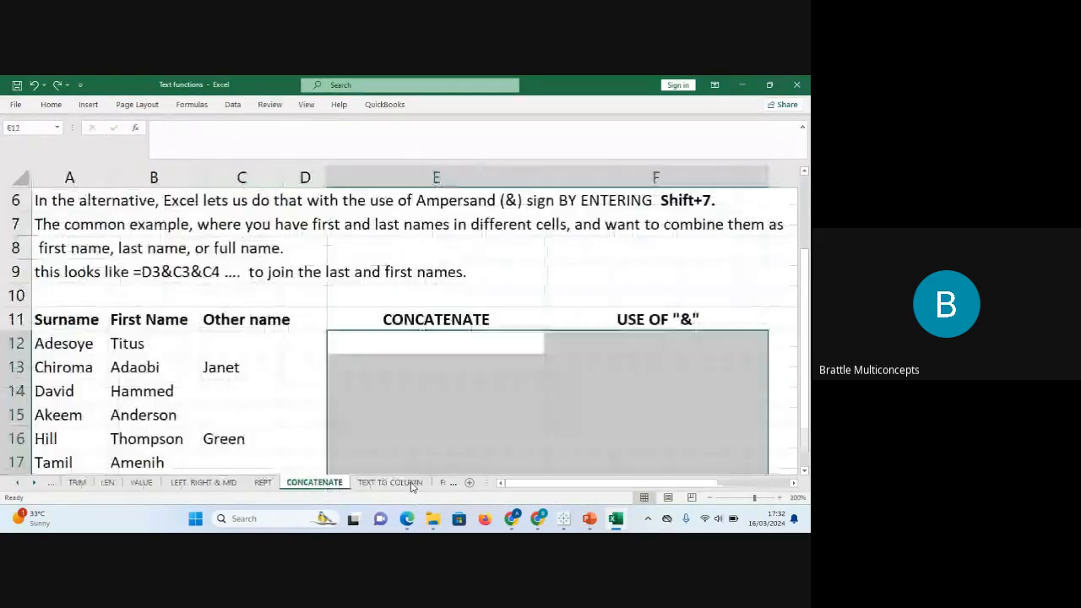
{"action": "left_click", "coordinate": [265, 487]}
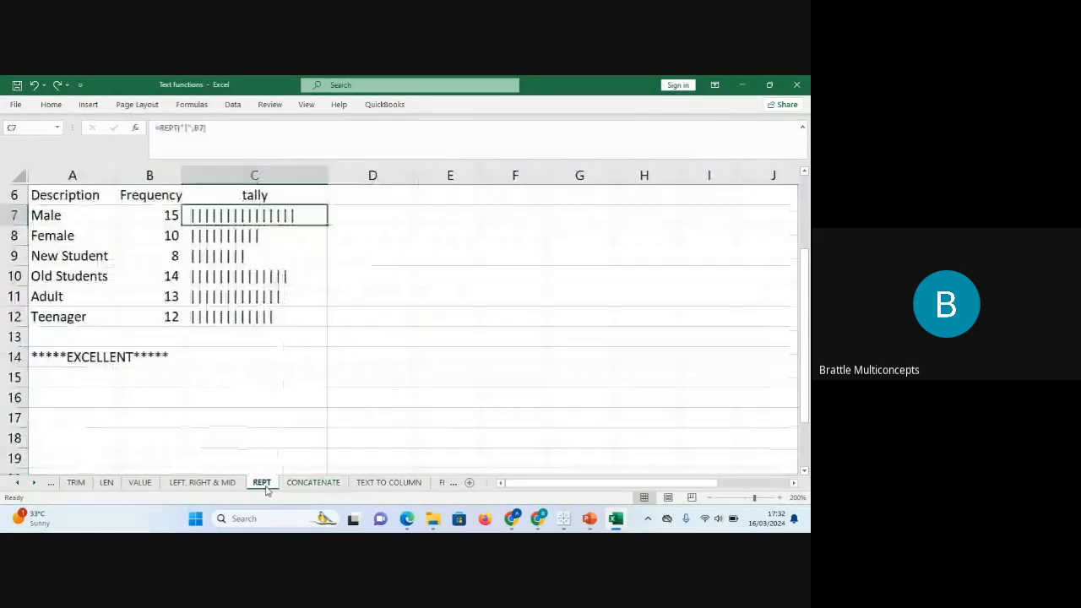
{"action": "left_click", "coordinate": [84, 354]}
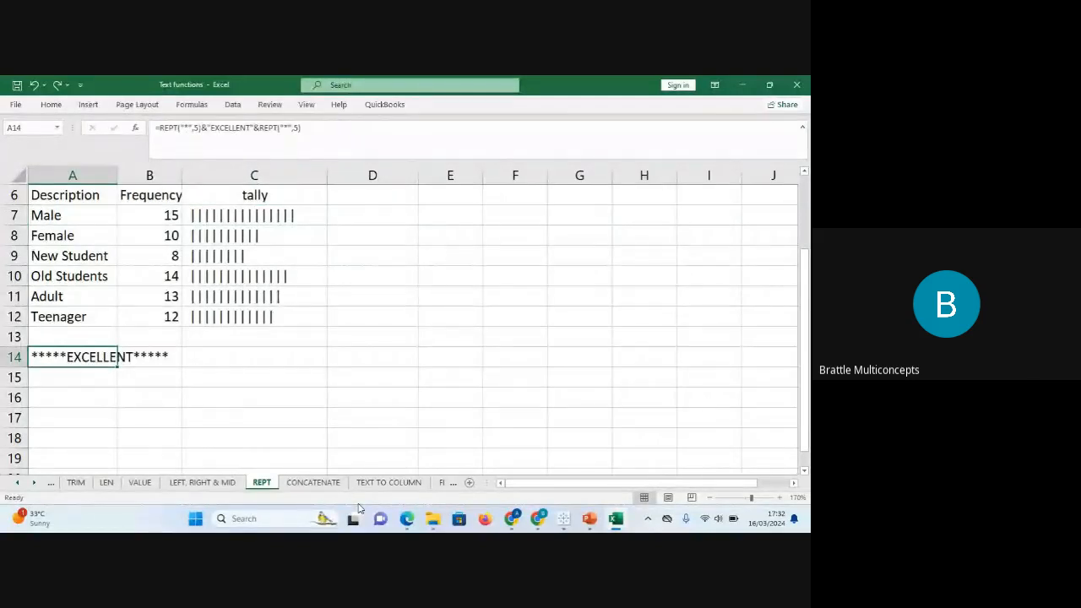
{"action": "left_click", "coordinate": [319, 485]}
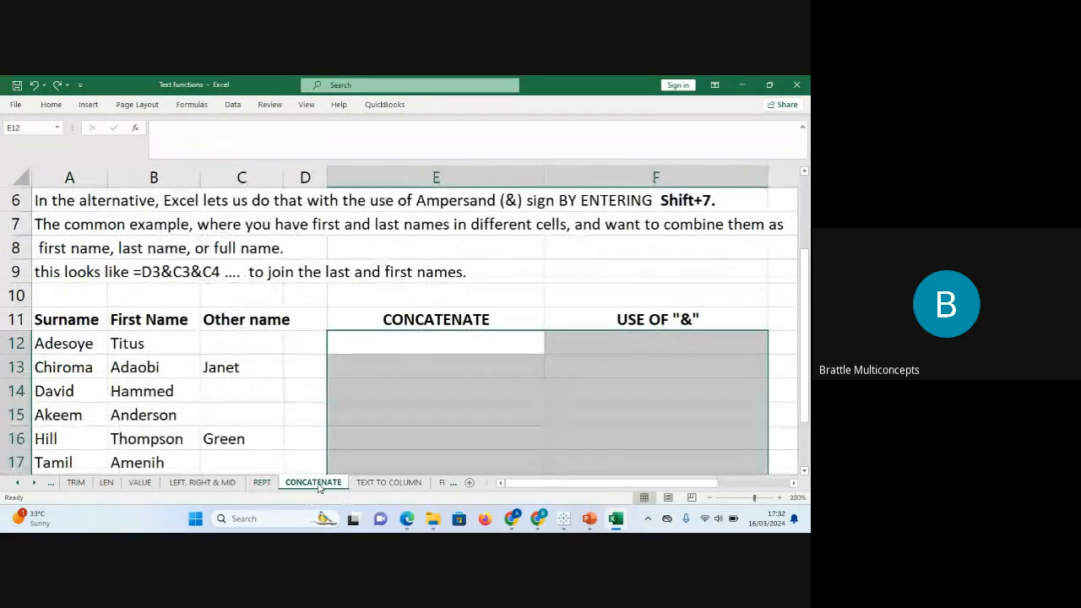
Enter =CONCATENATE(A12,B12,C12) in E12, joining surname, first and other names without spaces.
{"action": "left_click", "coordinate": [426, 338]}
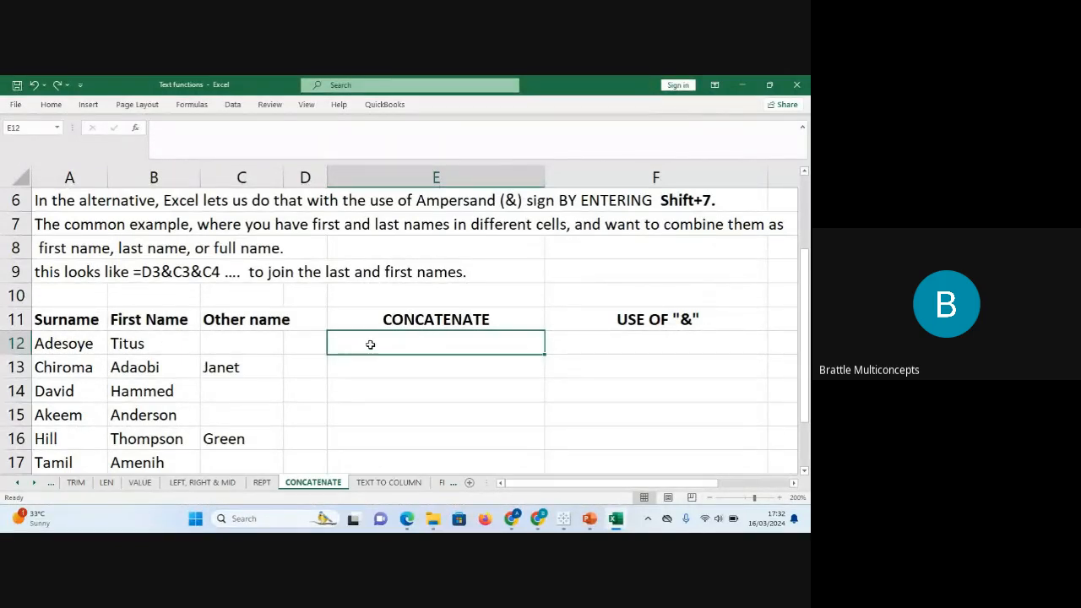
{"action": "type", "text": "="}
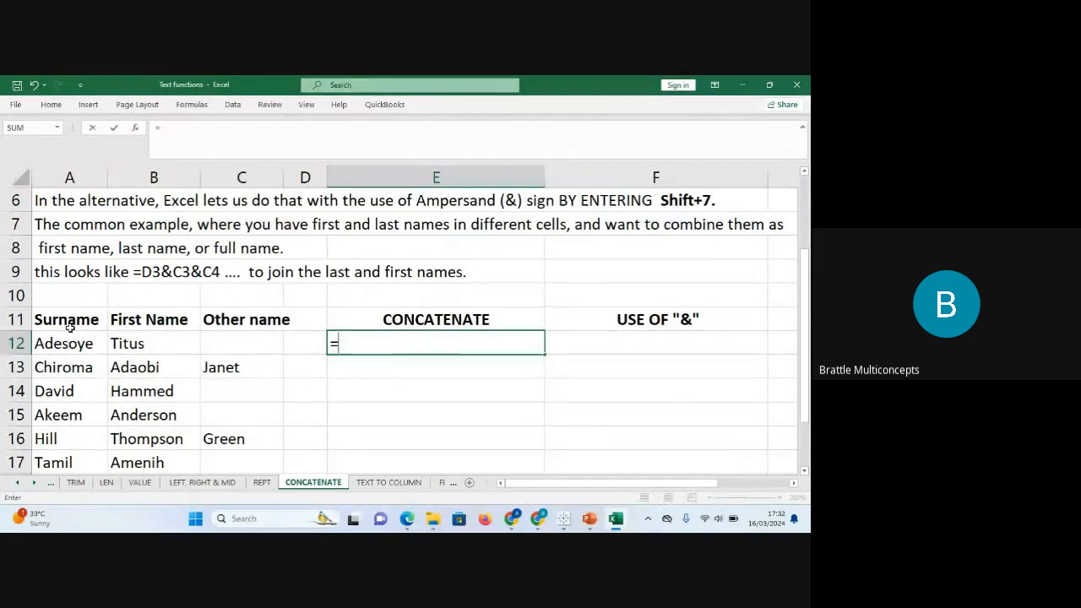
{"action": "type", "text": "con"}
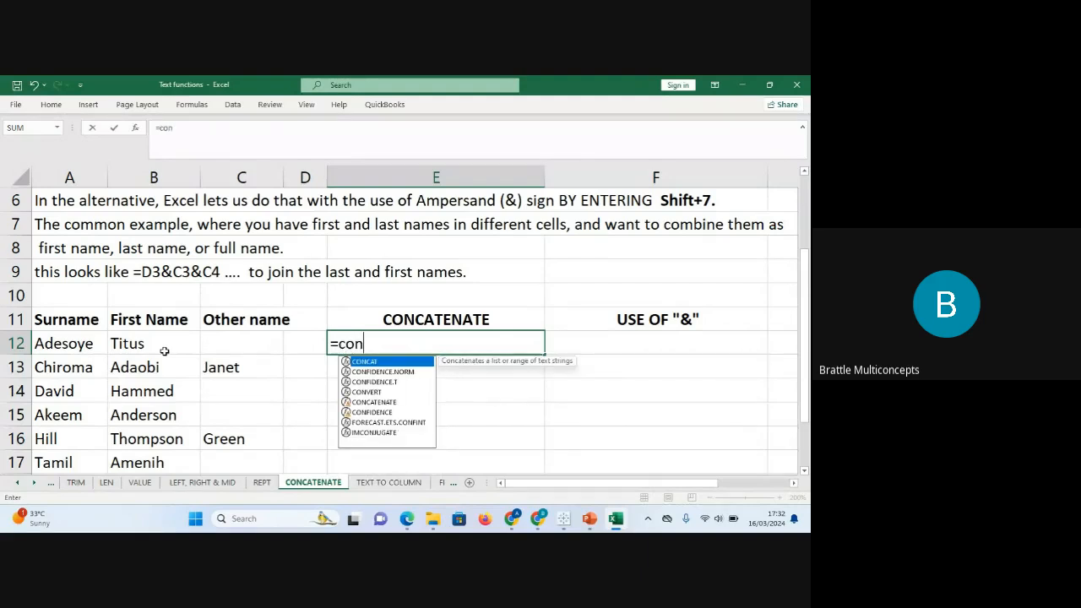
{"action": "type", "text": "ca"}
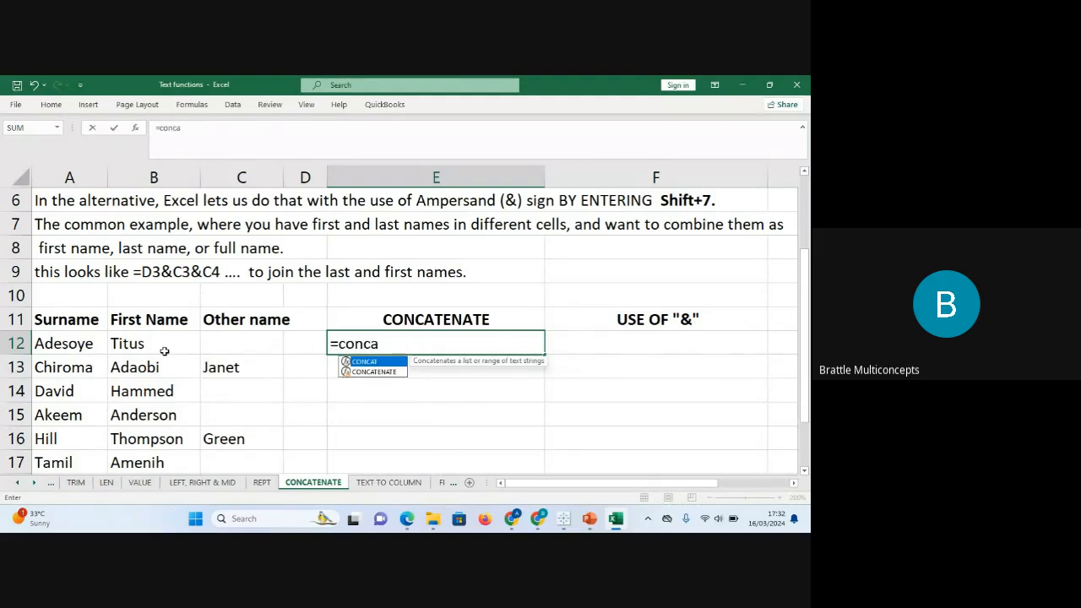
{"action": "key", "text": "Down"}
{"action": "key", "text": "Tab"}
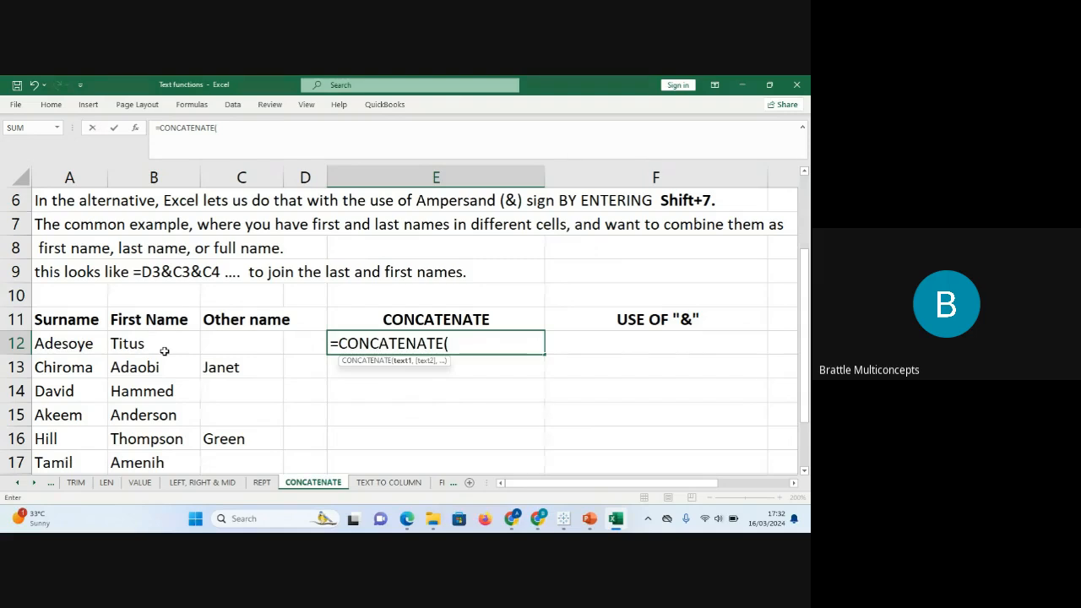
{"action": "left_click", "coordinate": [50, 340]}
{"action": "type", "text": ","}
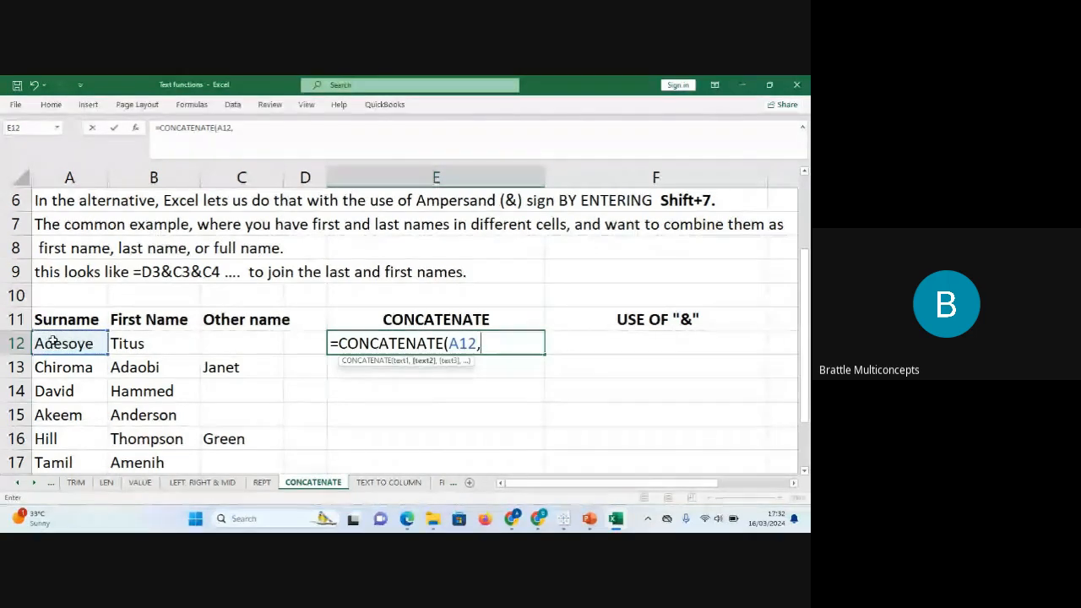
{"action": "left_click", "coordinate": [123, 343]}
{"action": "type", "text": ","}
{"action": "left_click", "coordinate": [239, 346]}
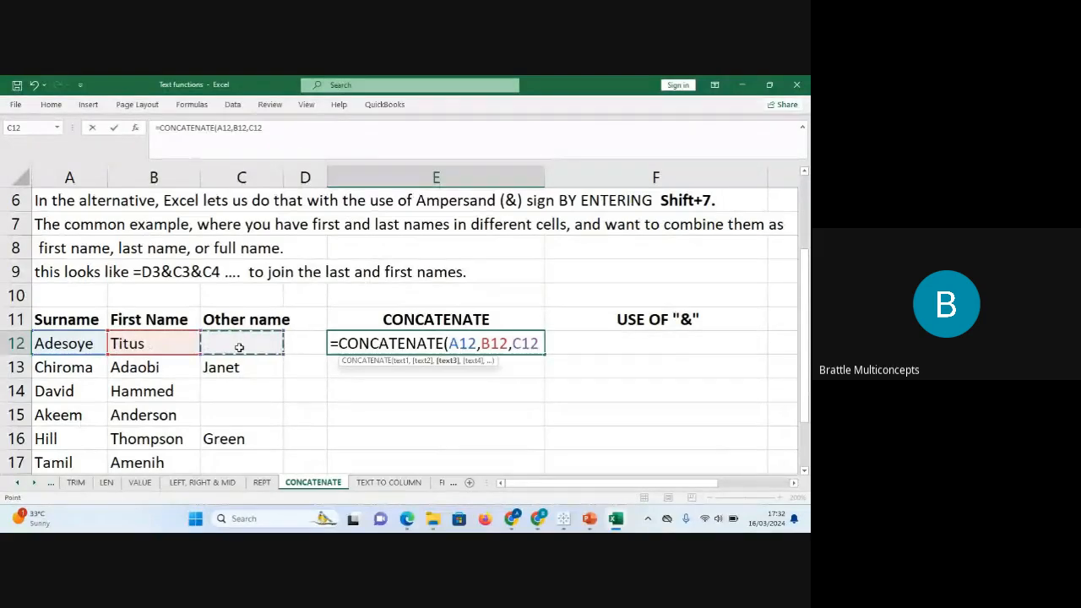
{"action": "type", "text": ")"}
{"action": "key", "text": "Return"}
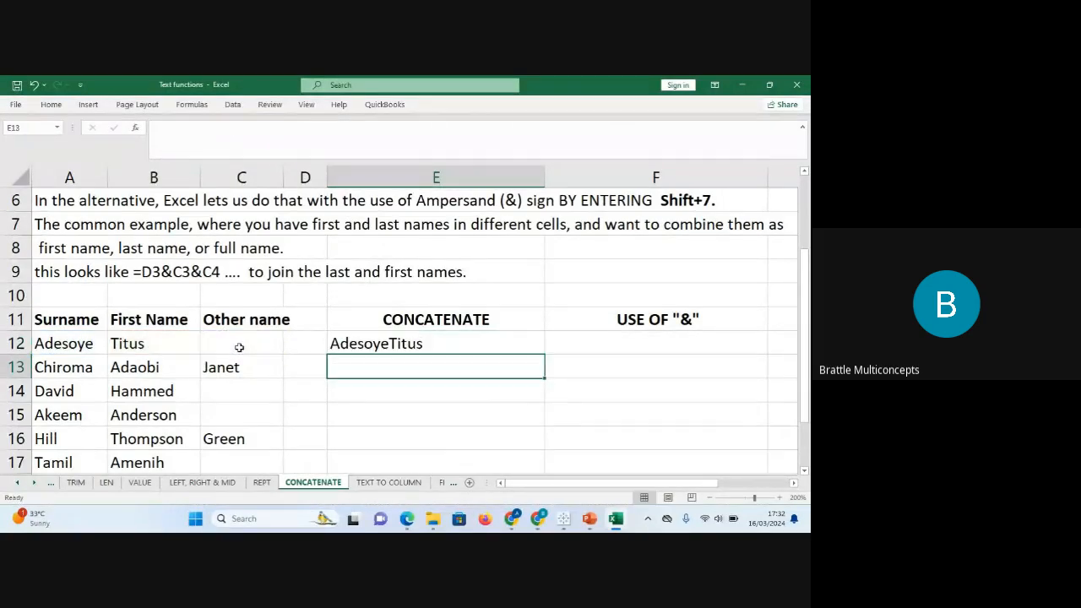
Copy E12's join formula down to E19, then strip E12's name references so only the surname shows.
{"action": "left_click", "coordinate": [412, 341]}
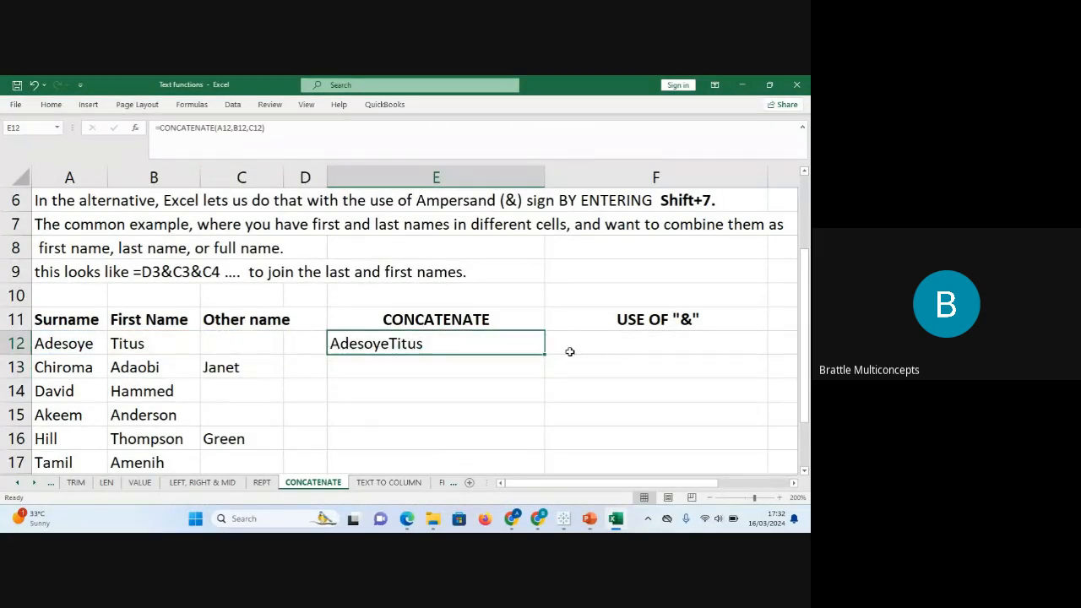
{"action": "left_click_drag", "start_coordinate": [543, 355], "coordinate": [558, 432]}
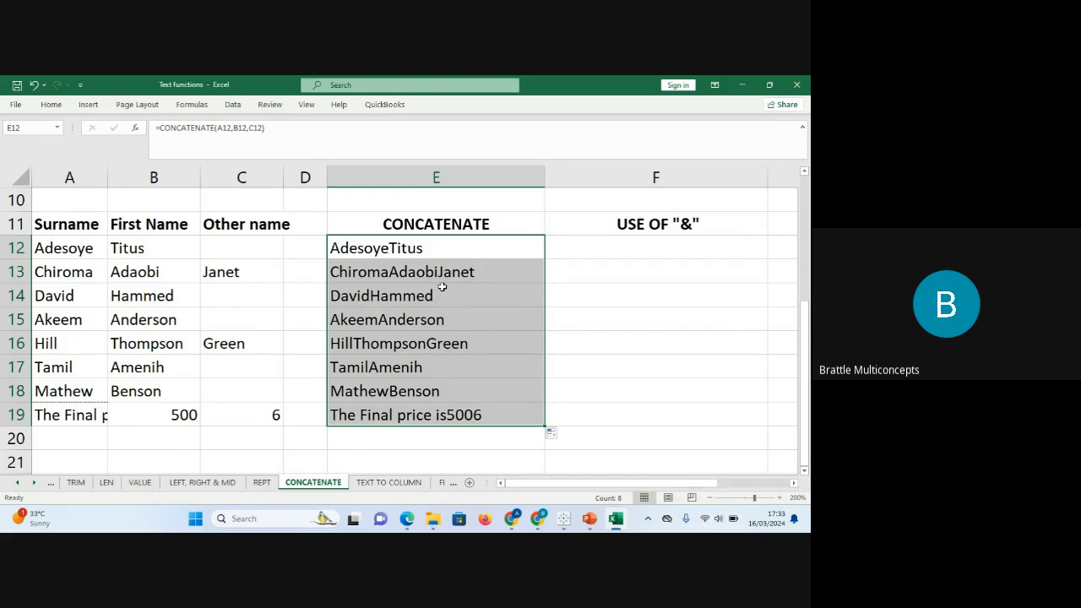
{"action": "left_click", "coordinate": [427, 247]}
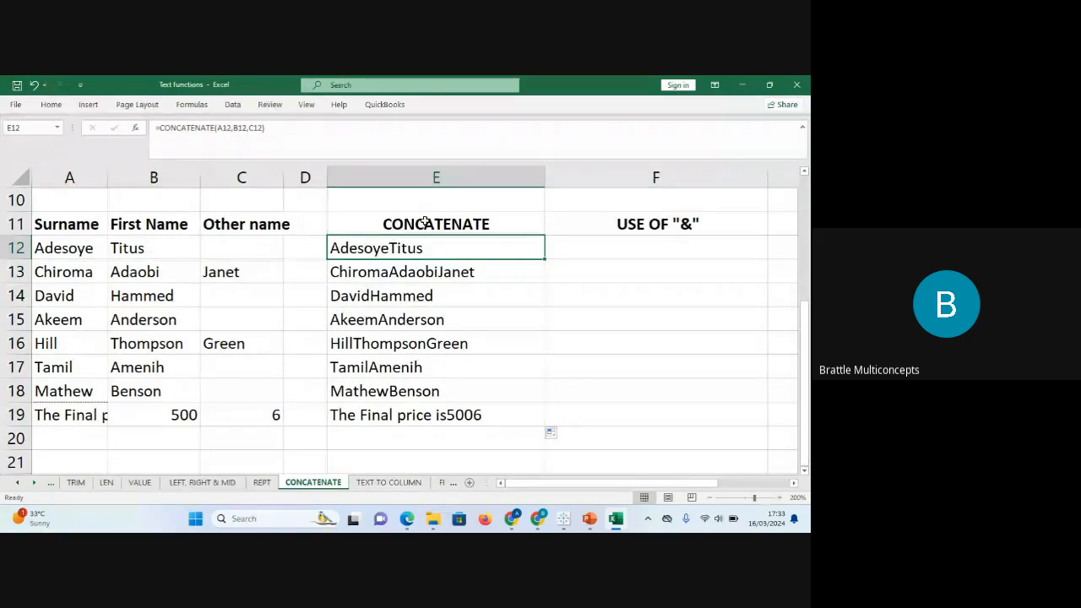
{"action": "left_click", "coordinate": [312, 129]}
{"action": "key", "text": "BackSpace"}
{"action": "key", "text": "BackSpace"}
{"action": "key", "text": "BackSpace"}
{"action": "key", "text": "BackSpace"}
{"action": "key", "text": "BackSpace"}
{"action": "key", "text": "BackSpace"}
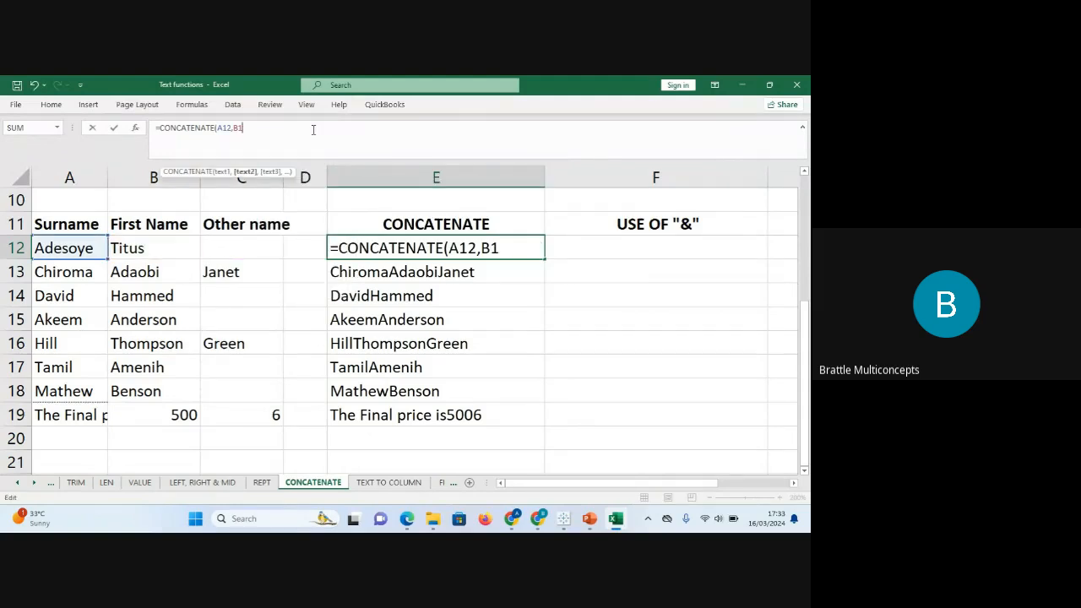
{"action": "key", "text": "BackSpace"}
{"action": "key", "text": "BackSpace"}
{"action": "key", "text": "Return"}
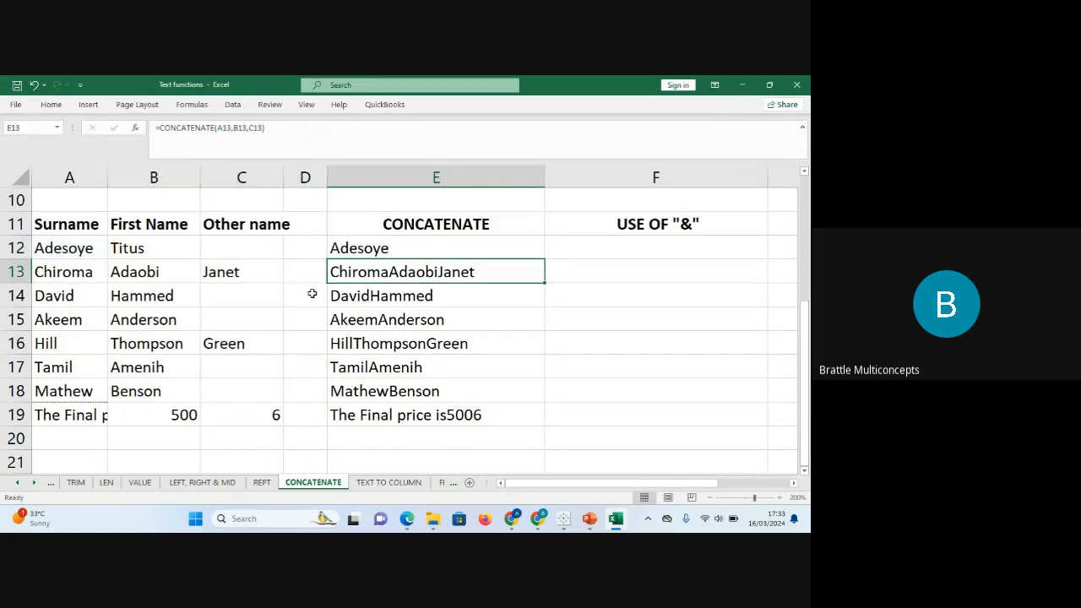
{"action": "left_click", "coordinate": [106, 482]}
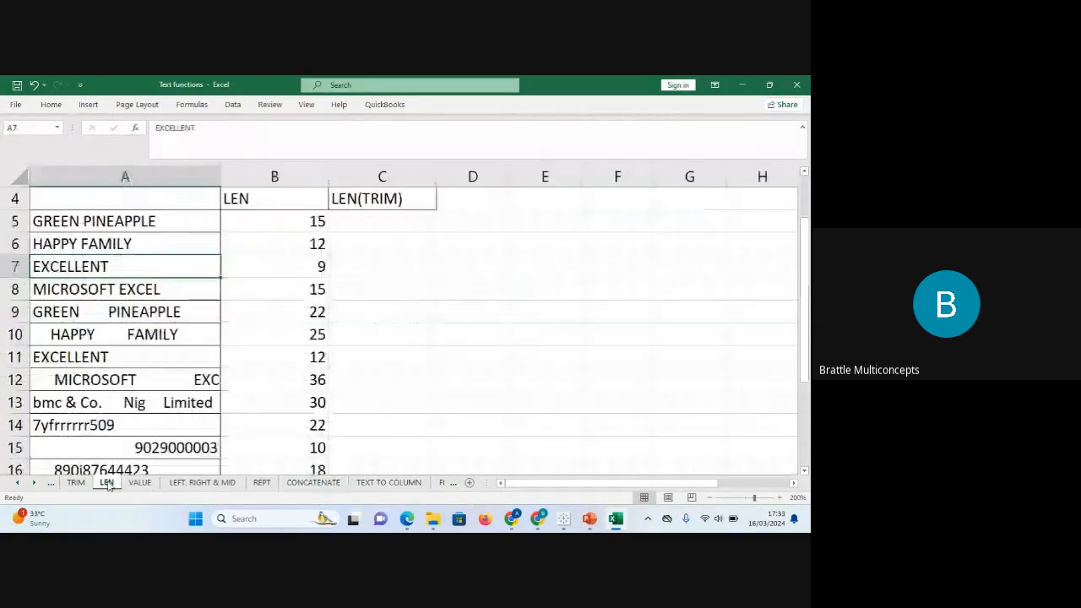
{"action": "left_click", "coordinate": [84, 223]}
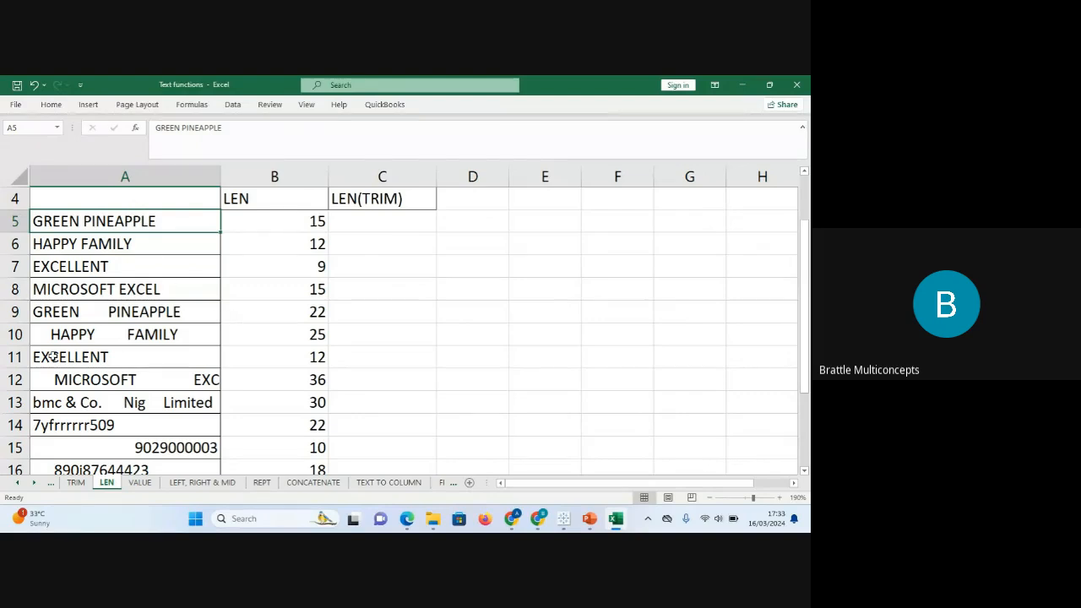
{"action": "left_click", "coordinate": [111, 319]}
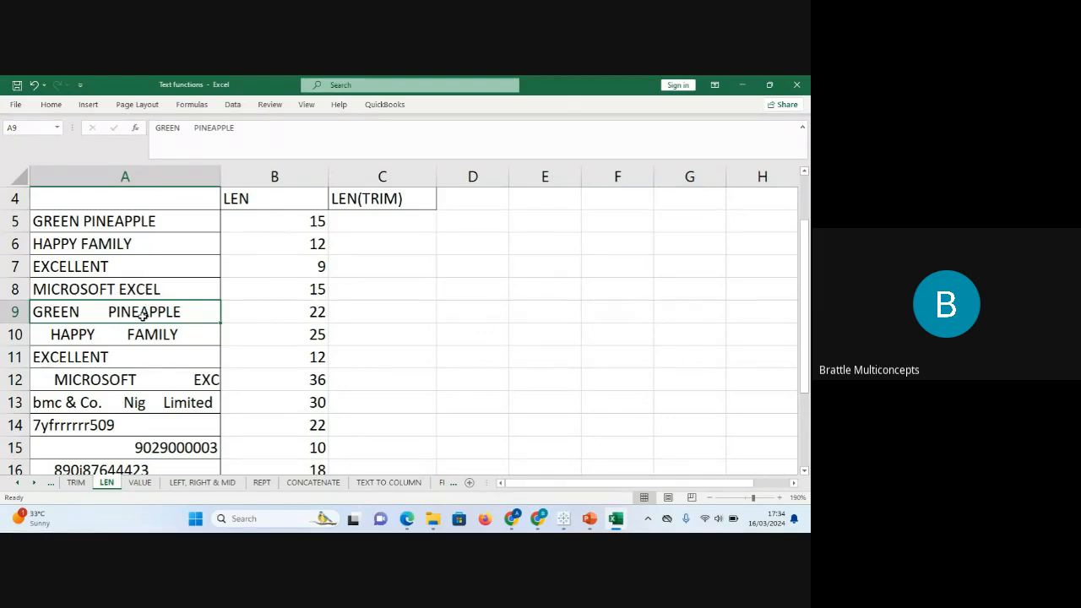
{"action": "left_click", "coordinate": [193, 131]}
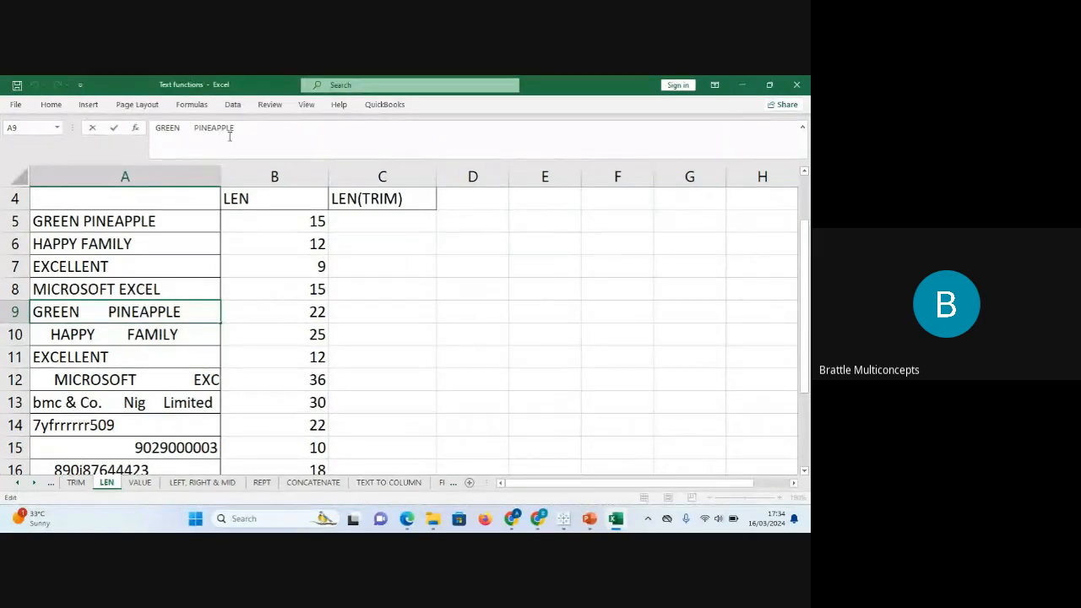
{"action": "key", "text": "Left"}
{"action": "key", "text": "Left"}
{"action": "key", "text": "Left"}
{"action": "key", "text": "Right"}
{"action": "key", "text": "Right"}
{"action": "key", "text": "Right"}
{"action": "key", "text": "Return"}
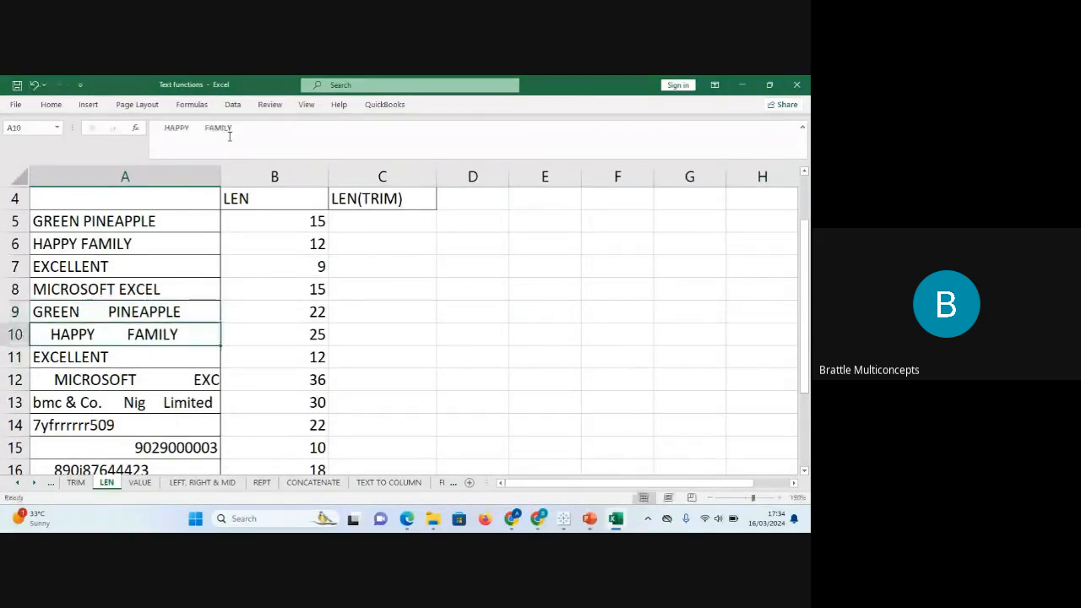
{"action": "left_click", "coordinate": [319, 484]}
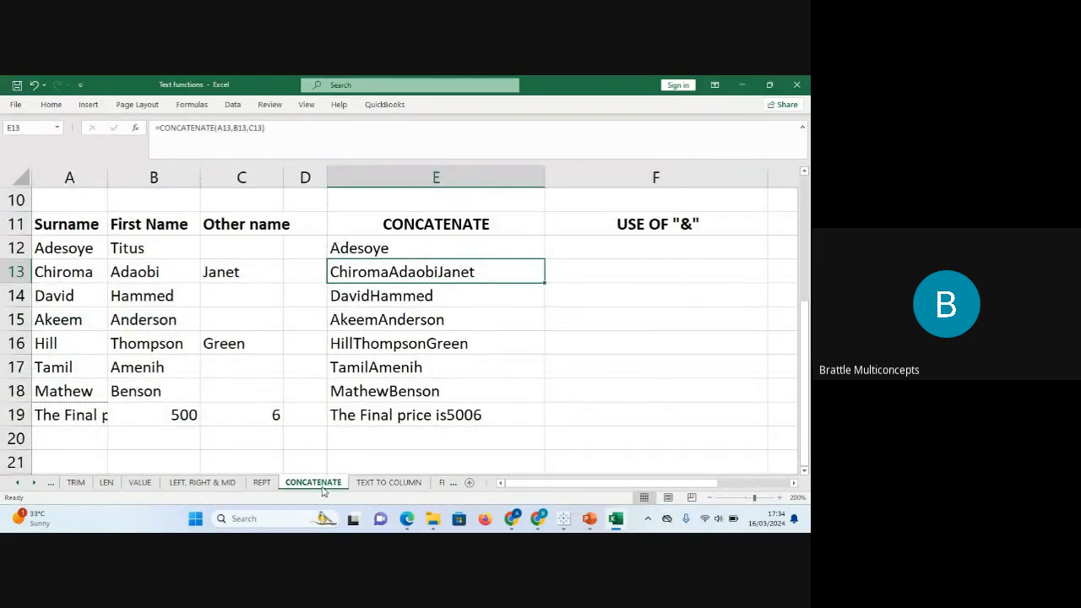
Edit E12 to =CONCATENATE(A12,", ") so the surname is followed by a comma.
{"action": "left_click", "coordinate": [404, 246]}
{"action": "left_click", "coordinate": [267, 133]}
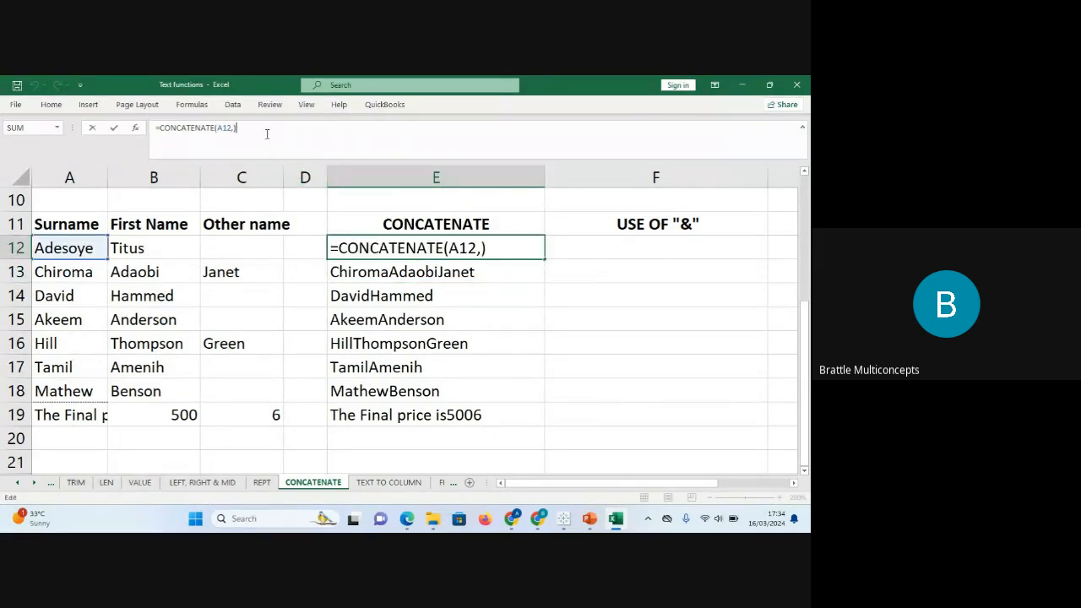
{"action": "key", "text": "BackSpace"}
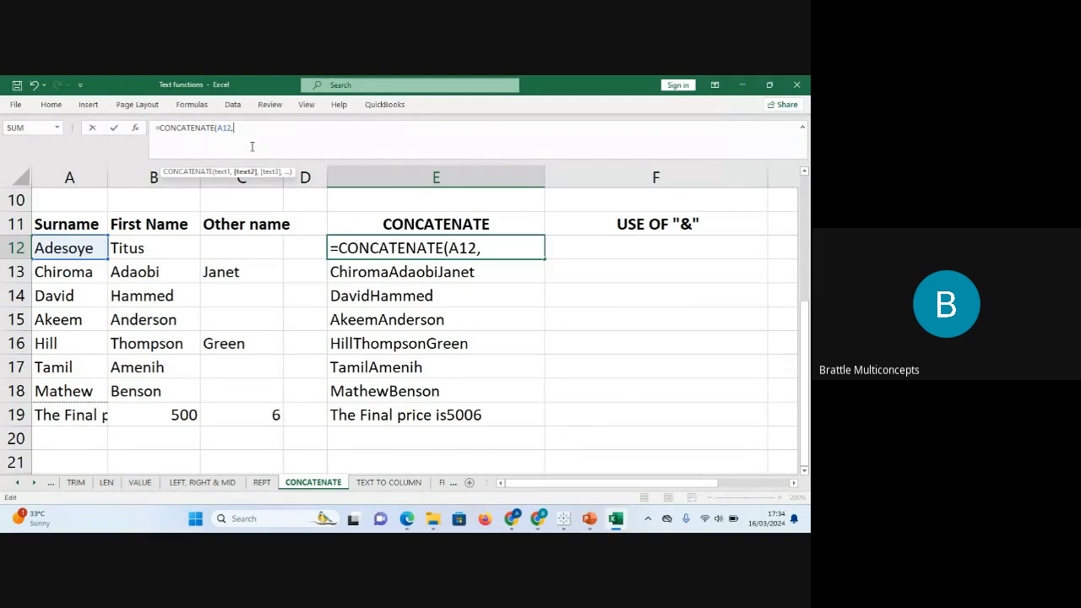
{"action": "type", "text": "\" \","}
{"action": "left_click", "coordinate": [223, 127]}
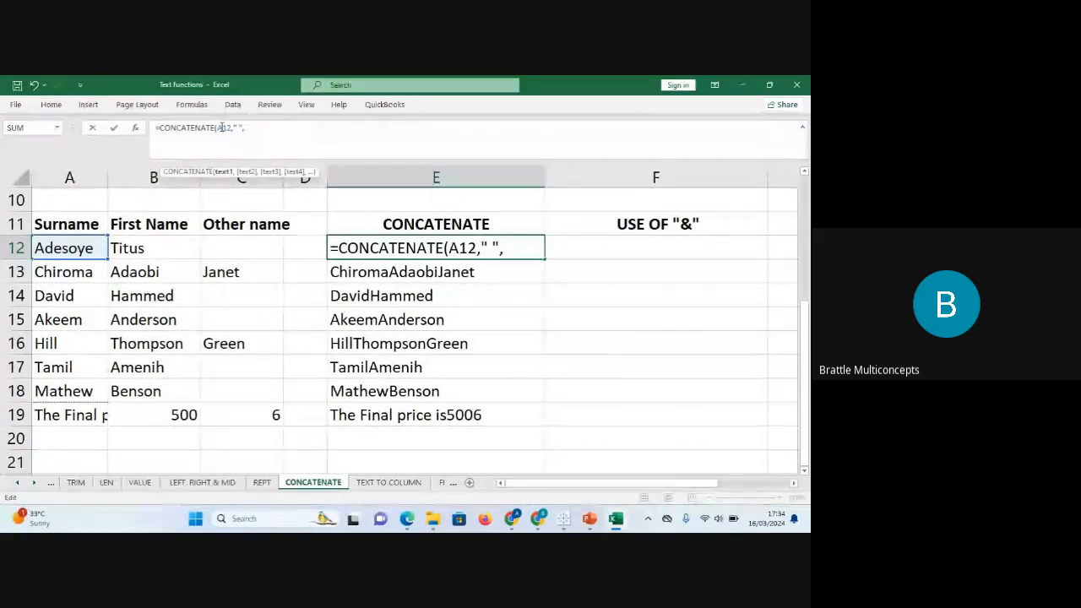
{"action": "left_click", "coordinate": [240, 127]}
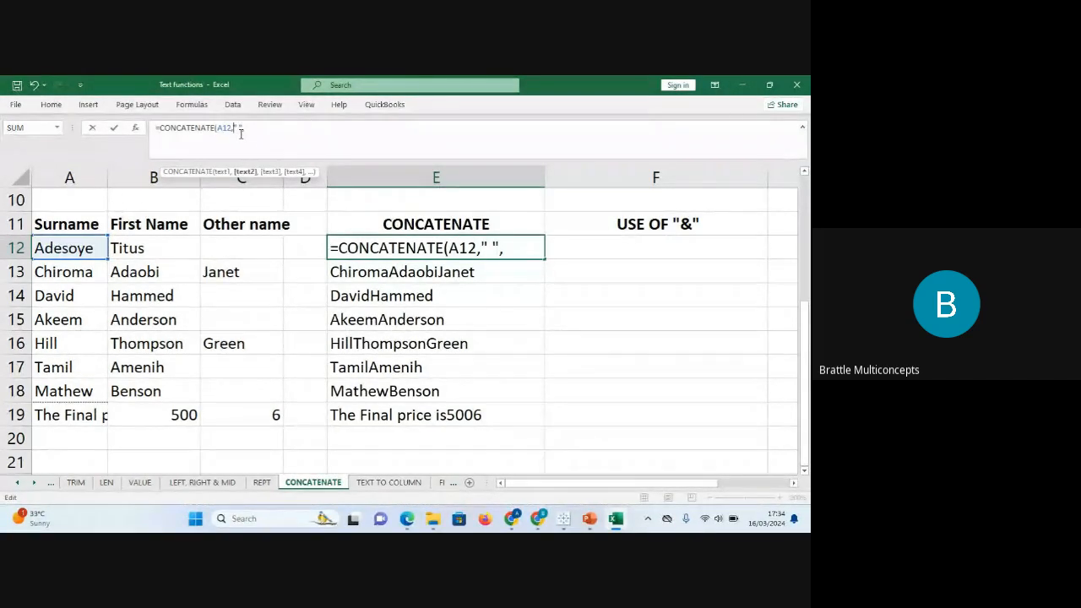
{"action": "type", "text": ","}
{"action": "key", "text": "BackSpace"}
{"action": "type", "text": ")"}
{"action": "key", "text": "ctrl+Return"}
{"action": "key", "text": "Return"}
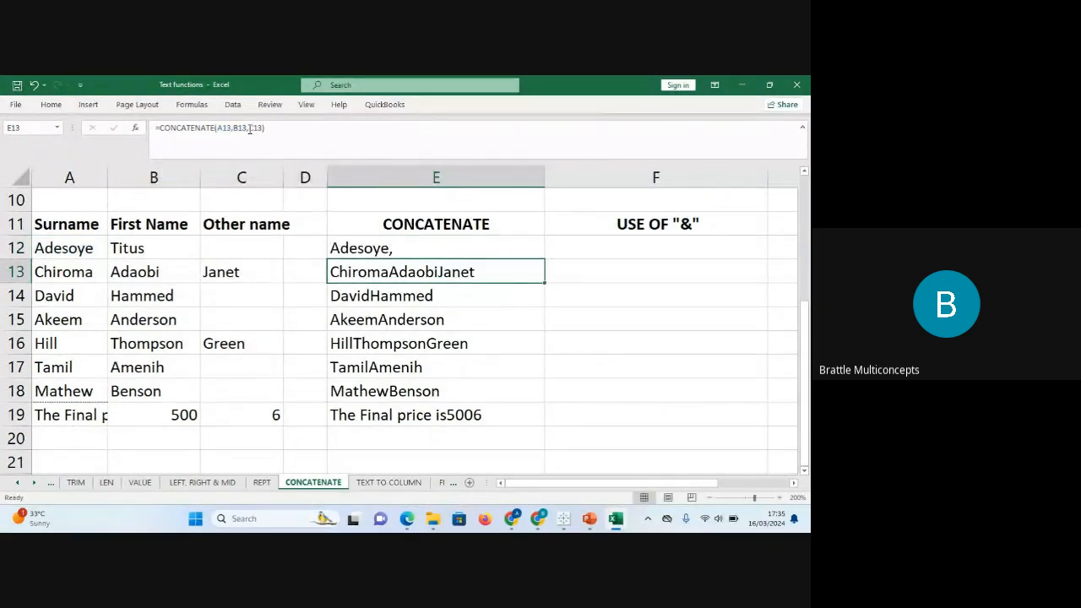
Extend E12 to =CONCATENATE(A12,", ",B12," ",C12), adding first and other names after the comma.
{"action": "left_click", "coordinate": [393, 250]}
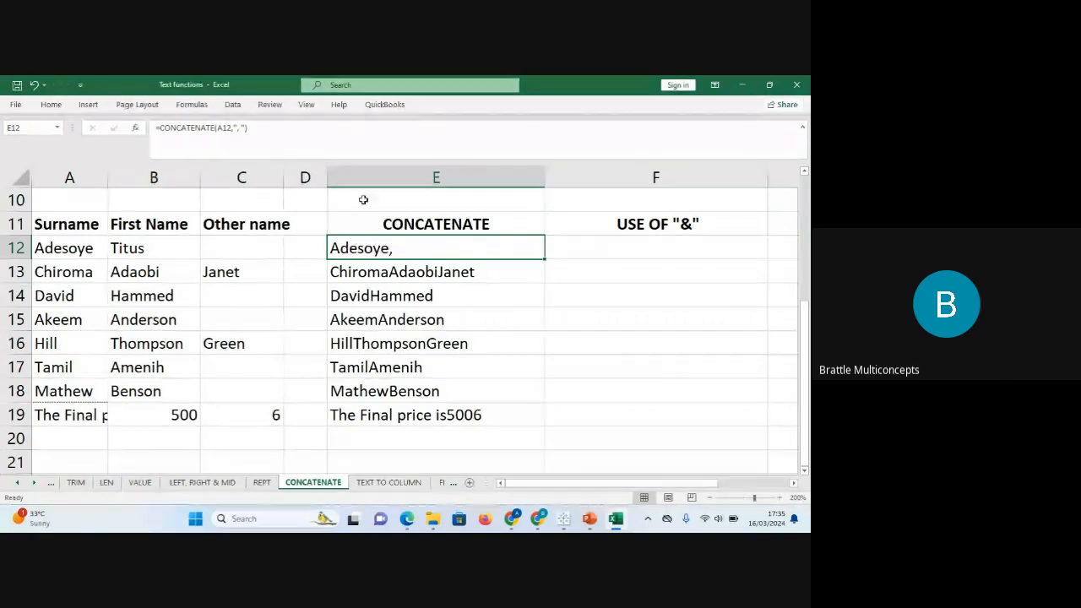
{"action": "left_click", "coordinate": [279, 136]}
{"action": "key", "text": "BackSpace"}
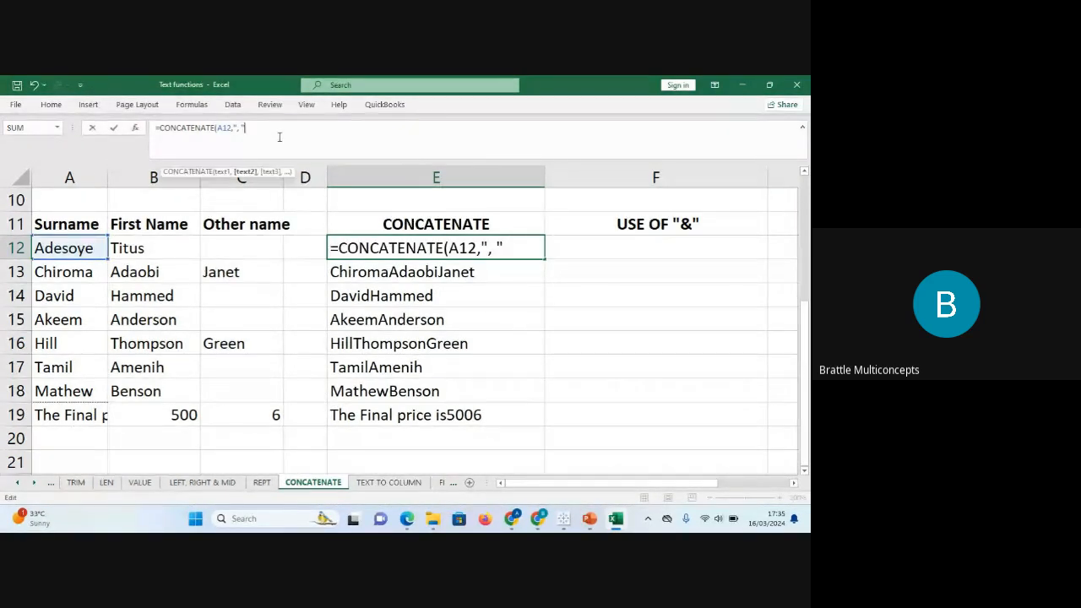
{"action": "type", "text": ","}
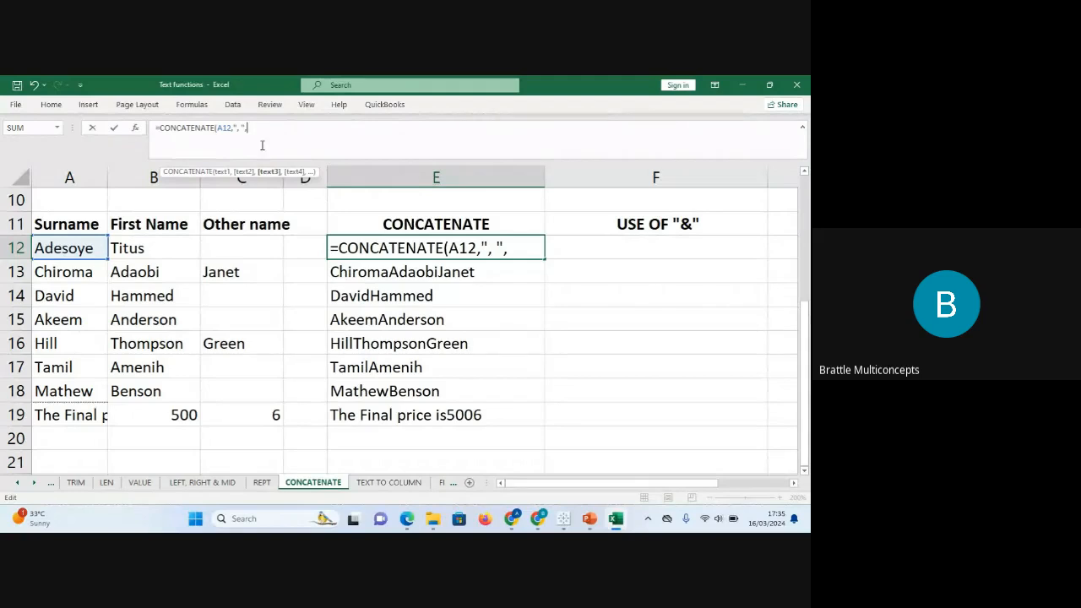
{"action": "left_click", "coordinate": [159, 244]}
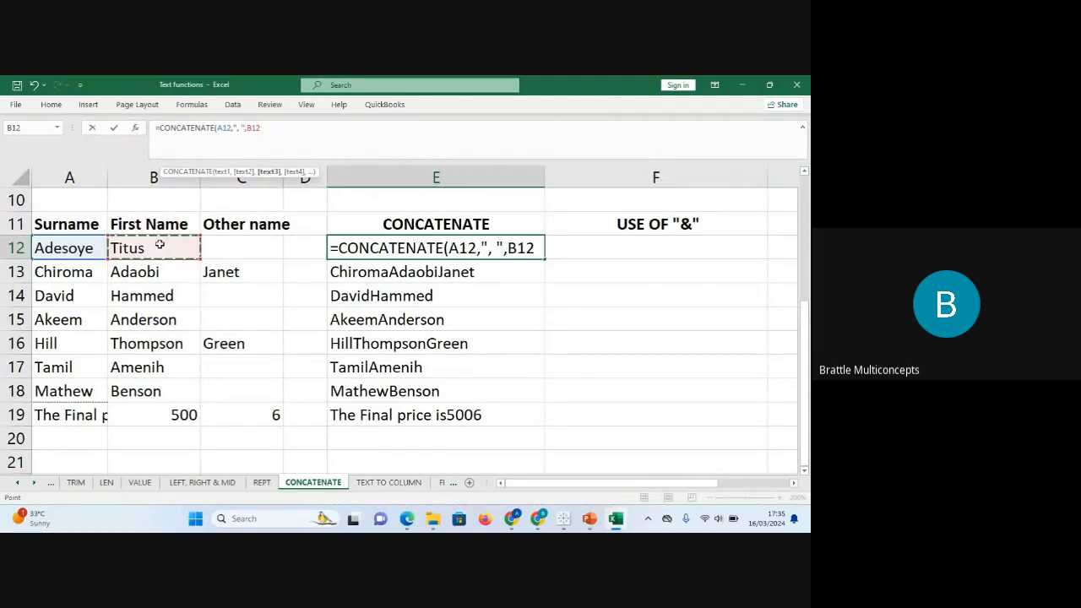
{"action": "type", "text": ","}
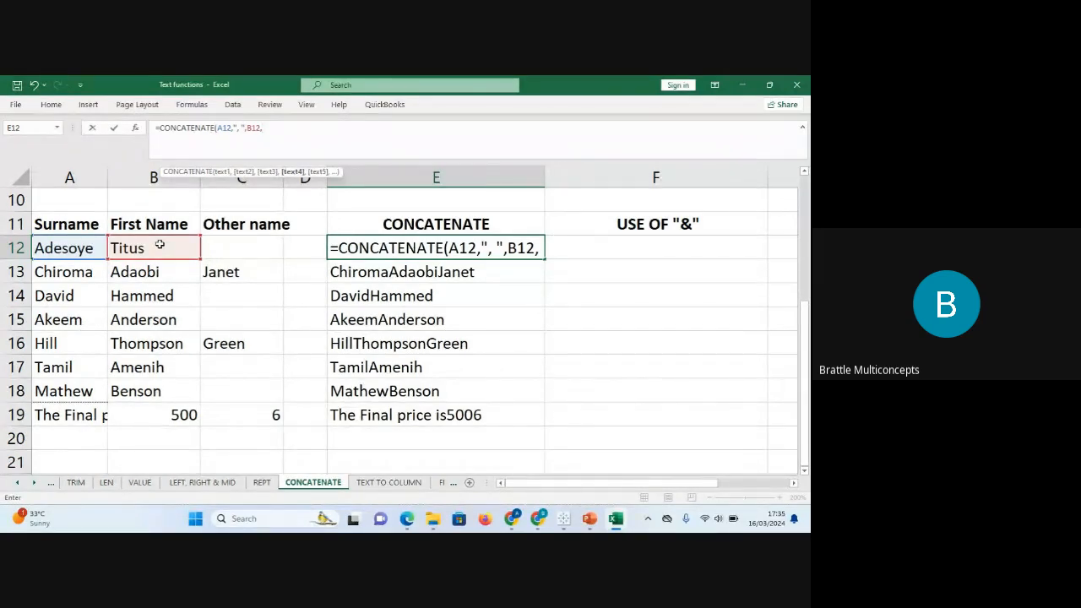
{"action": "type", "text": "\""}
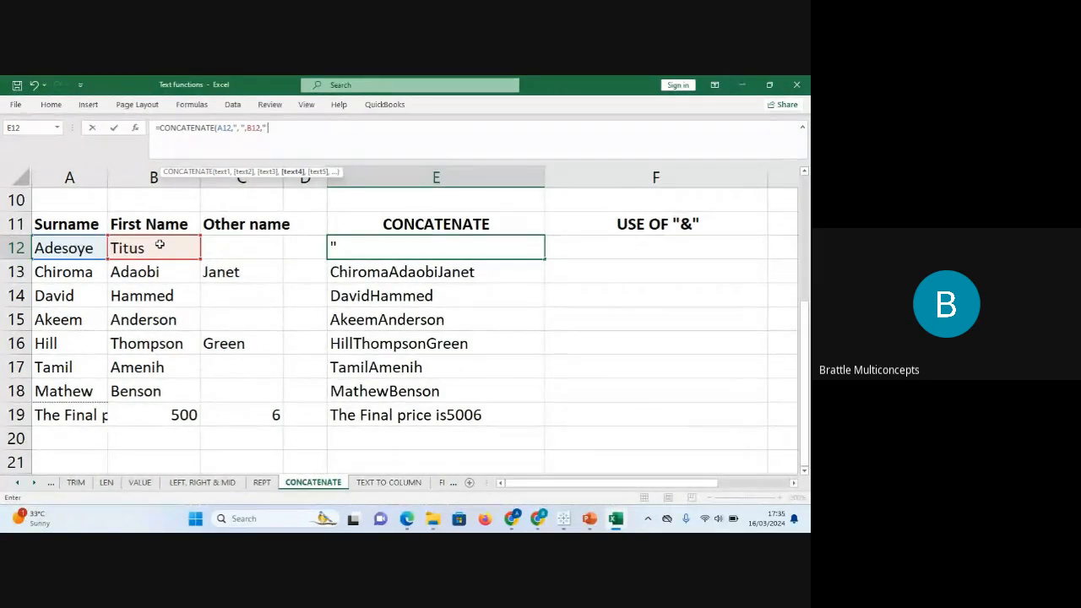
{"action": "type", "text": " \","}
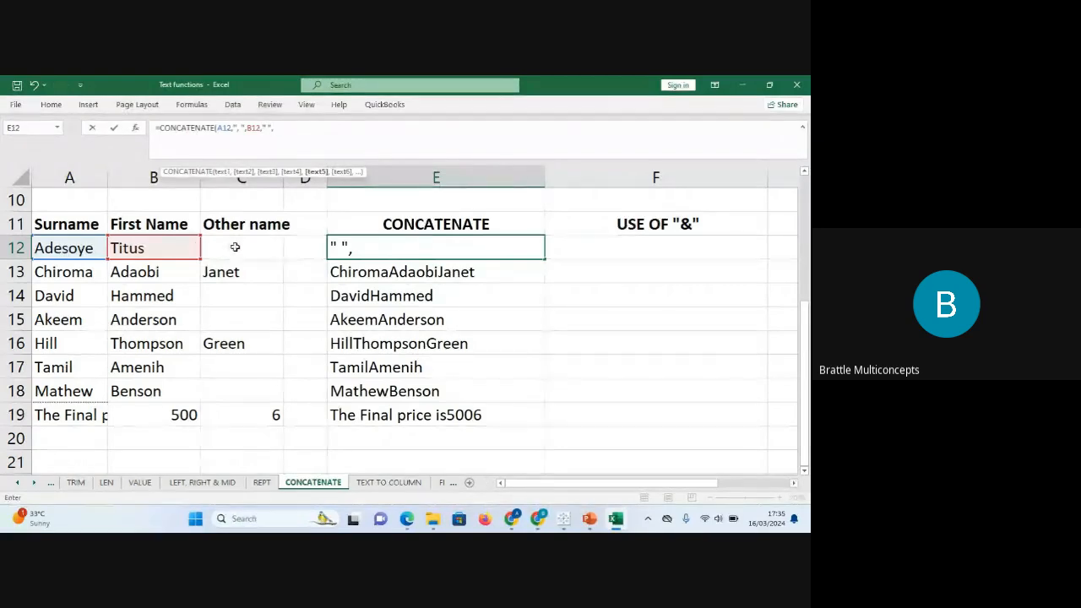
{"action": "left_click", "coordinate": [226, 248]}
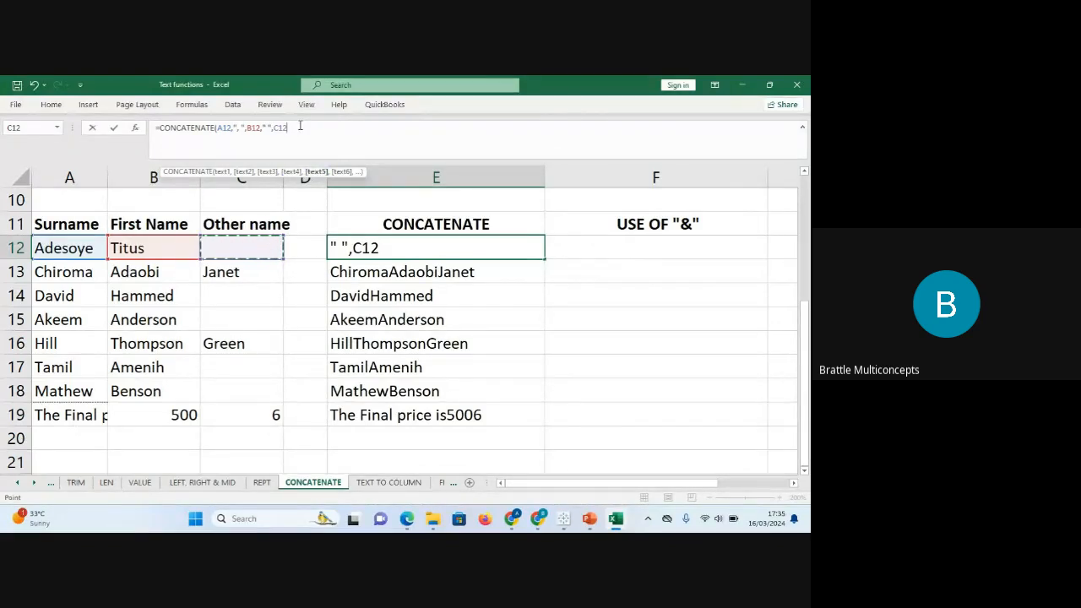
{"action": "type", "text": ")"}
{"action": "key", "text": "Return"}
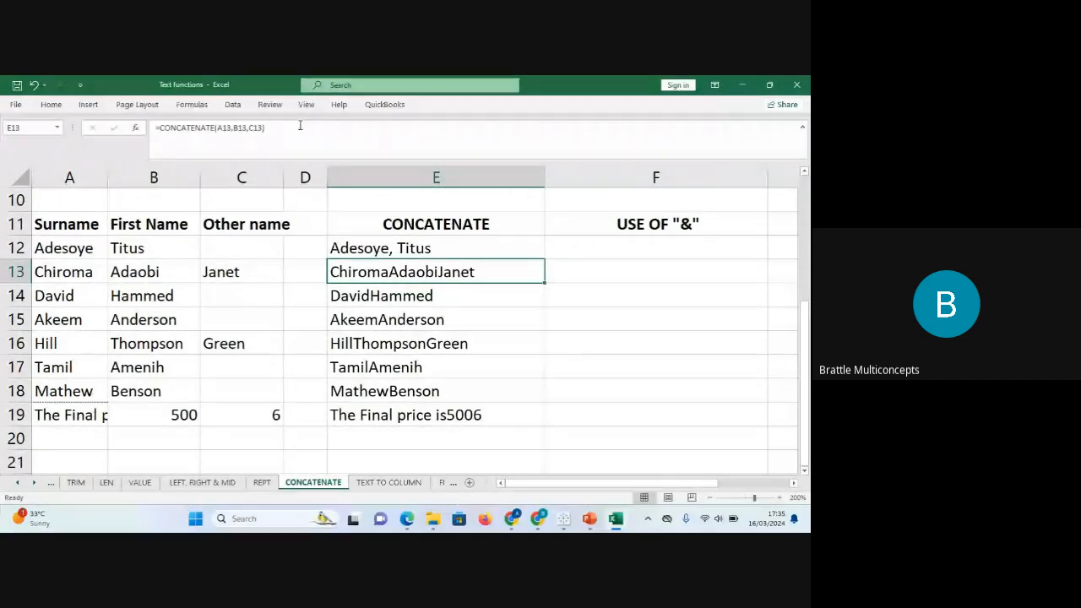
Copy the spaced CONCATENATE formula in E12 down to E19 and check the result in E19.
{"action": "left_click", "coordinate": [485, 236]}
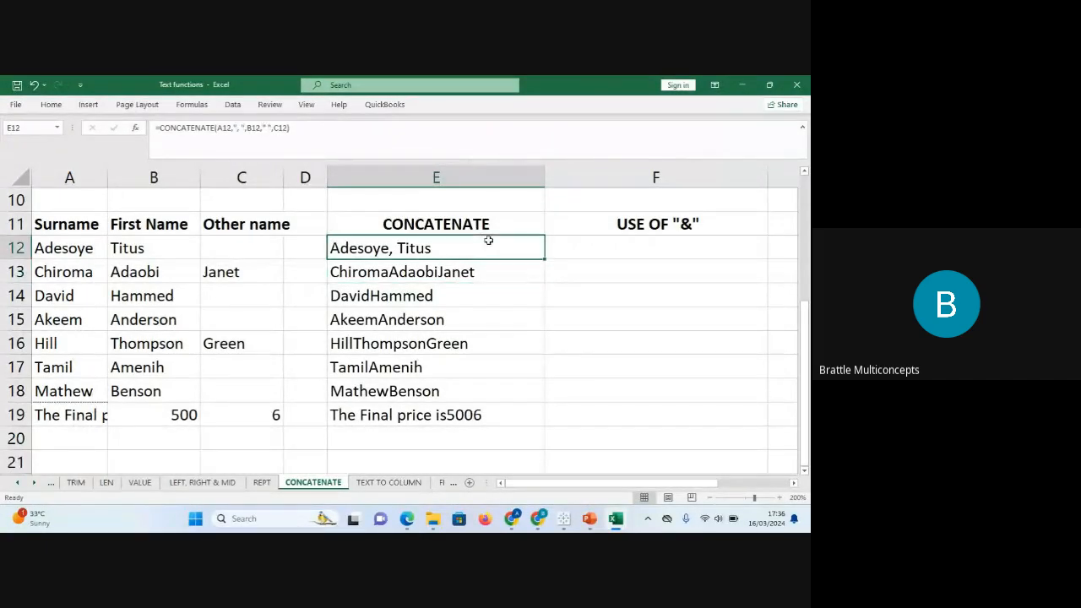
{"action": "double_click", "coordinate": [548, 257]}
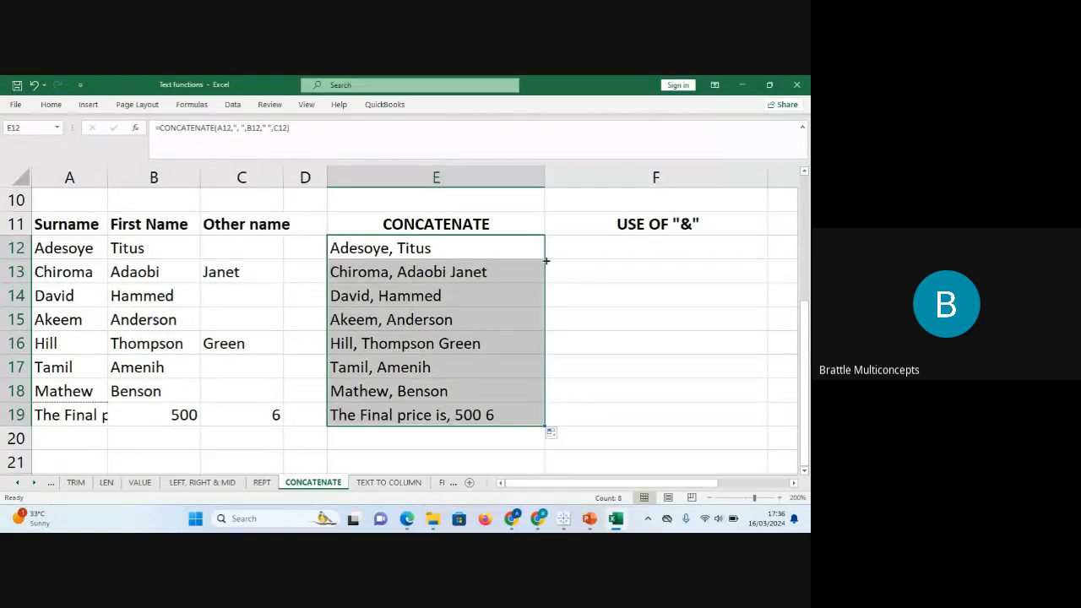
{"action": "left_click", "coordinate": [378, 416]}
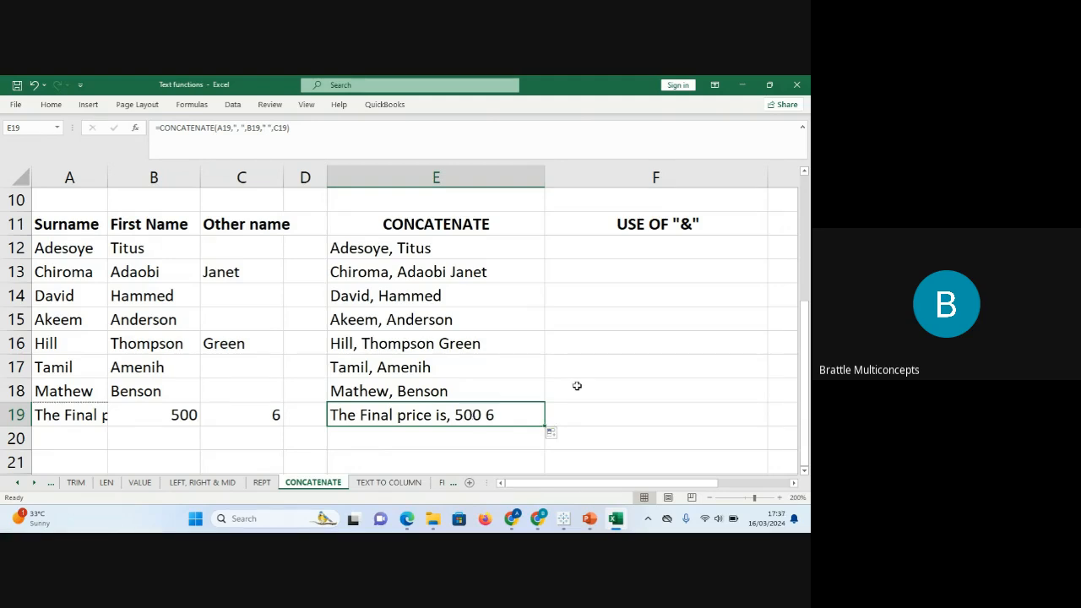
Minimize the Google Meet window and dismiss the presenting notification to return to Excel.
{"action": "mouse_move", "coordinate": [539, 524]}
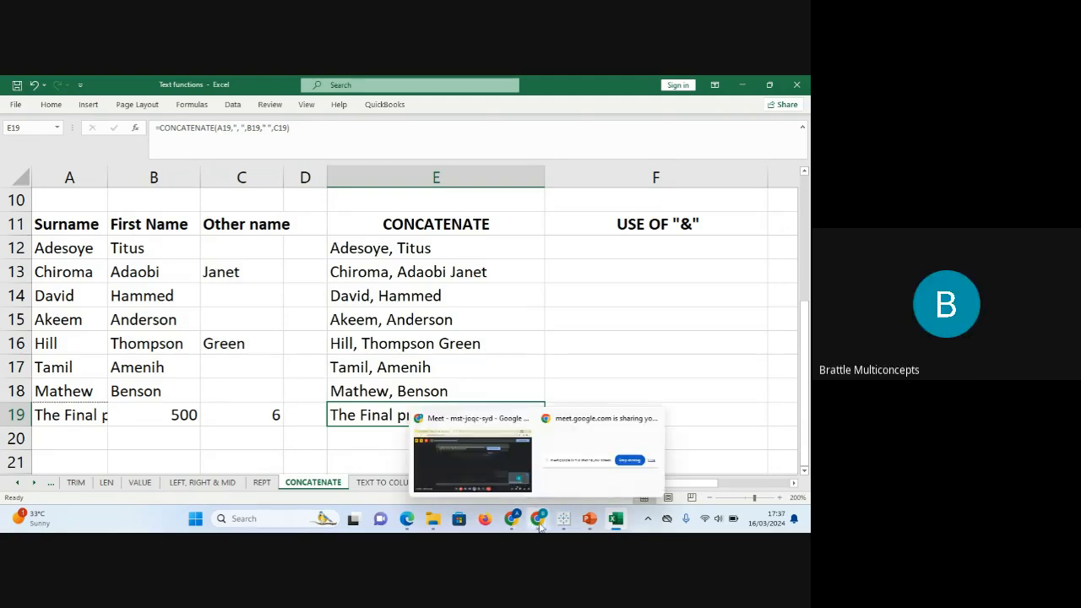
{"action": "left_click", "coordinate": [483, 473]}
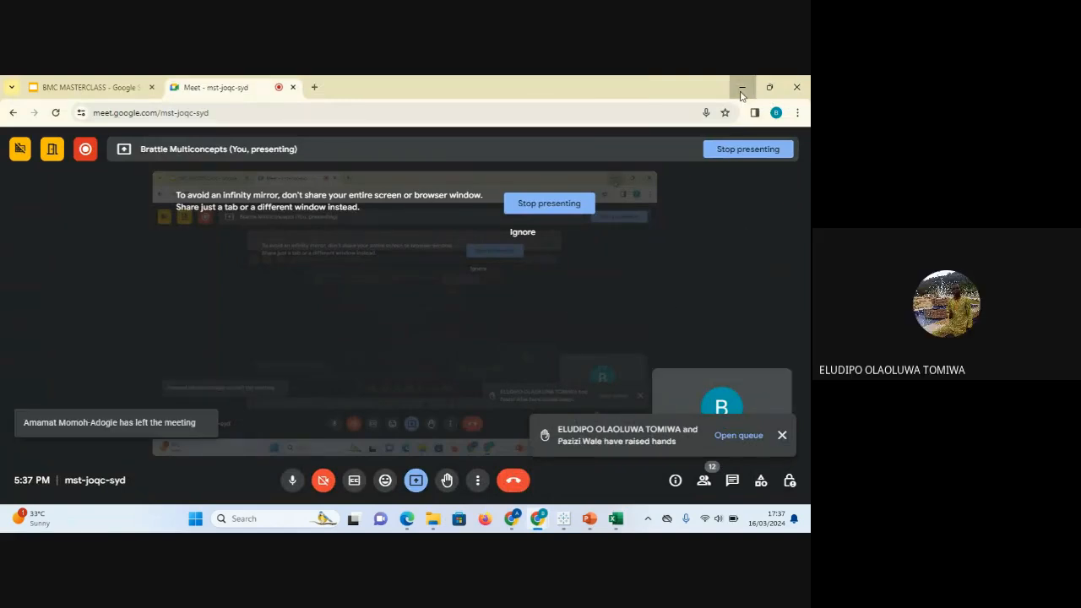
{"action": "left_click", "coordinate": [741, 87]}
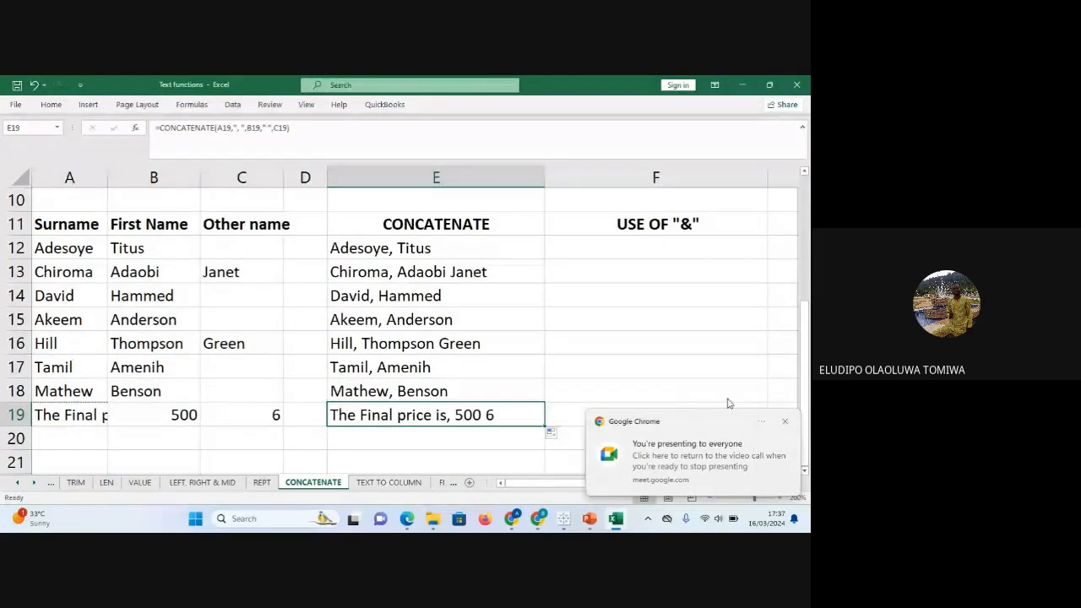
{"action": "left_click", "coordinate": [785, 422]}
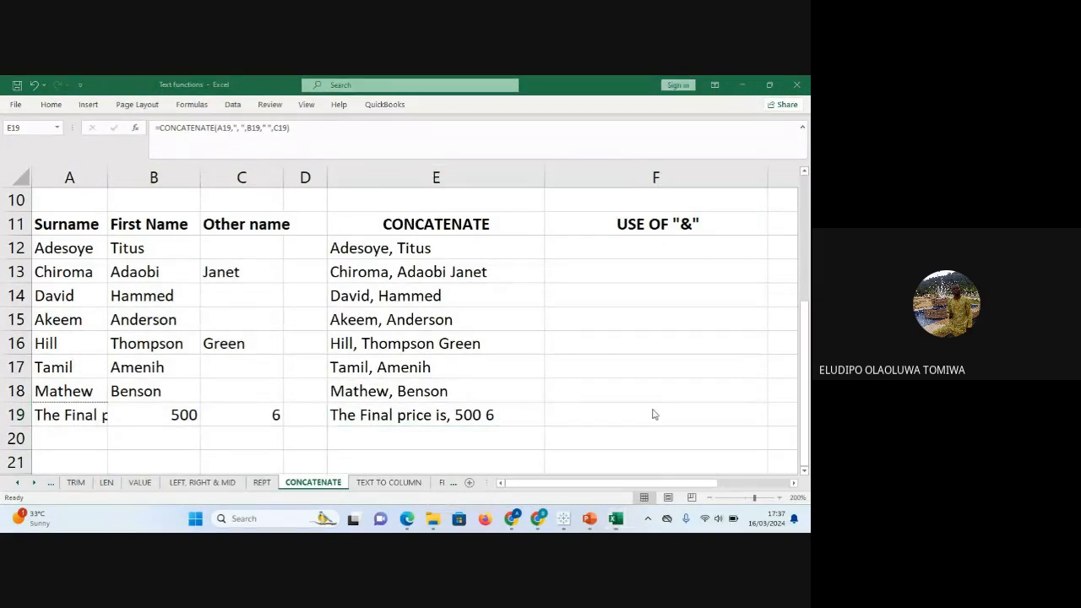
{"action": "left_click", "coordinate": [382, 249]}
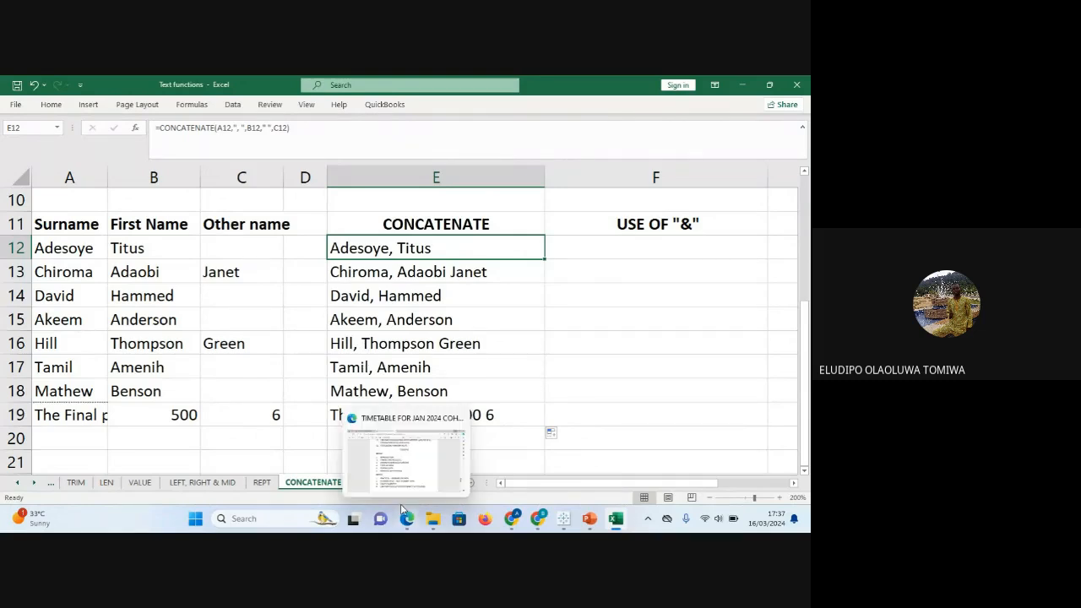
Review the formulas in E17 and E19 and the source values in A19, B19 and C19.
{"action": "left_click", "coordinate": [439, 364]}
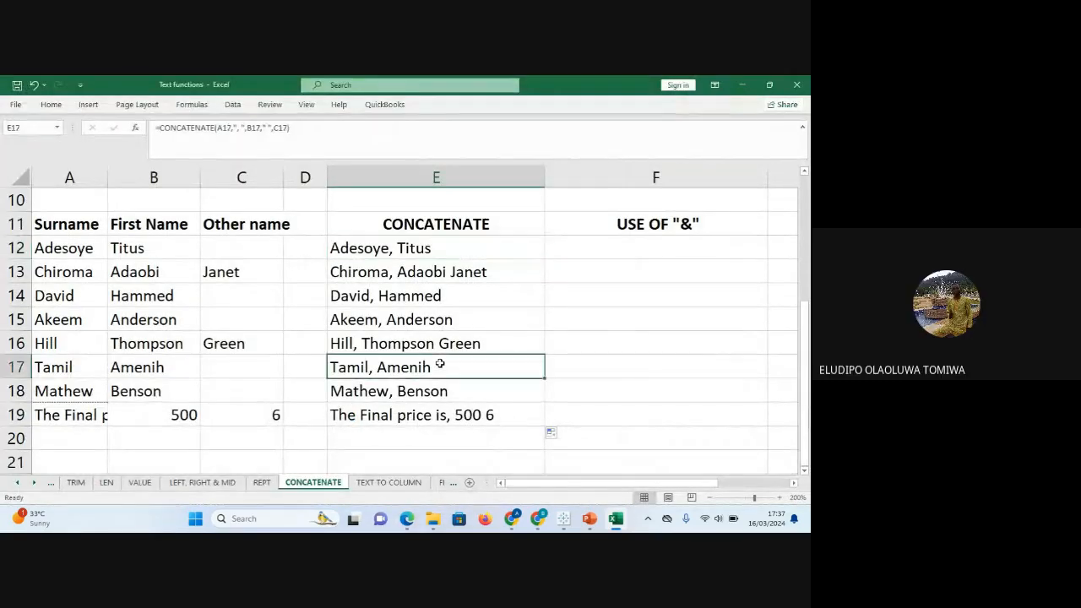
{"action": "left_click", "coordinate": [429, 414]}
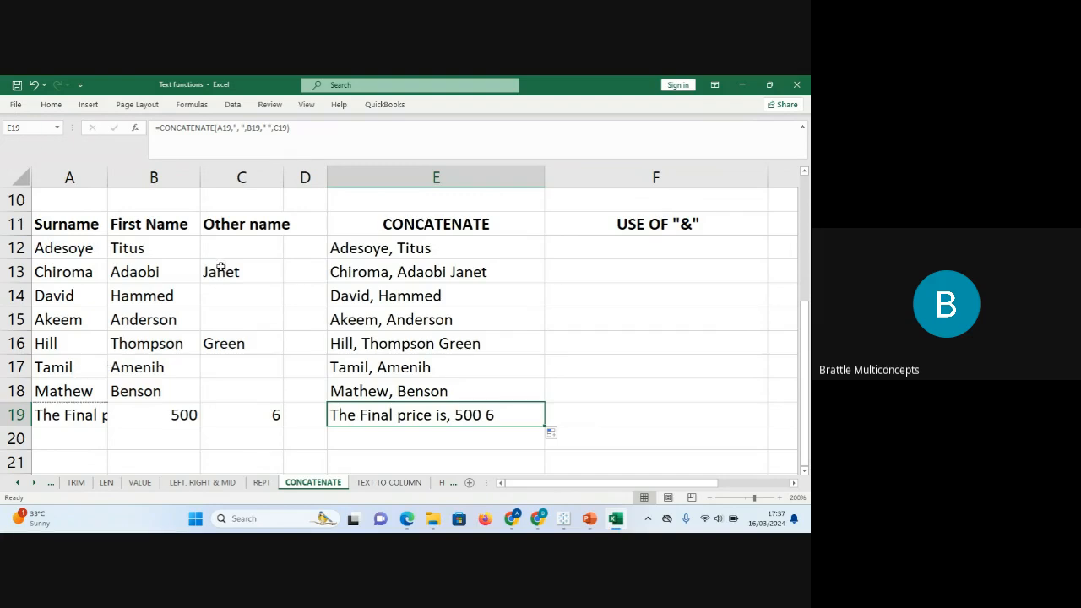
{"action": "left_click", "coordinate": [78, 406]}
{"action": "left_click", "coordinate": [131, 405]}
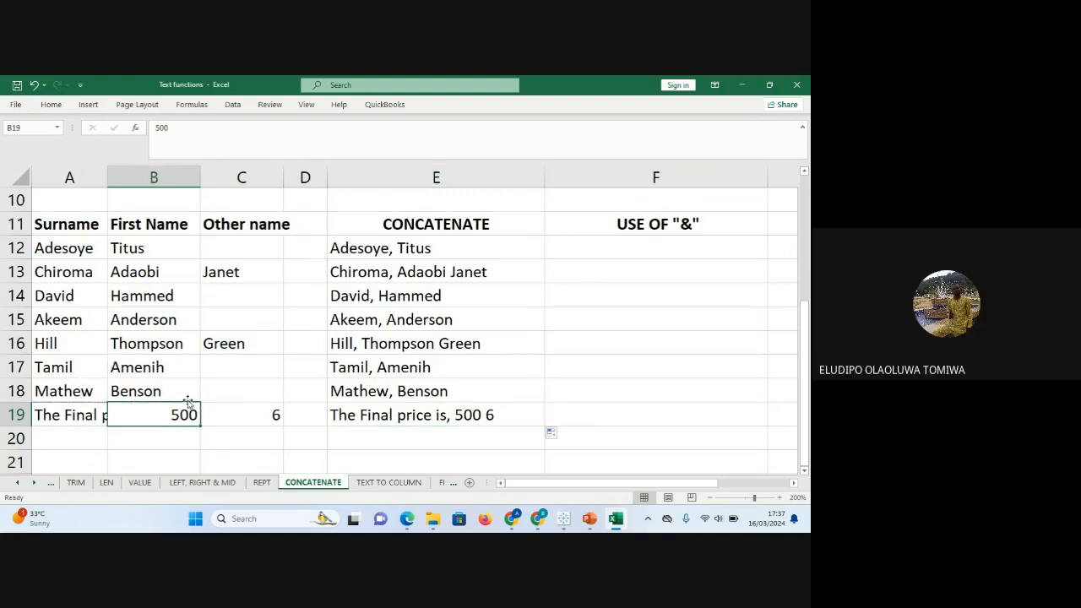
{"action": "left_click", "coordinate": [242, 404]}
{"action": "left_click", "coordinate": [96, 415]}
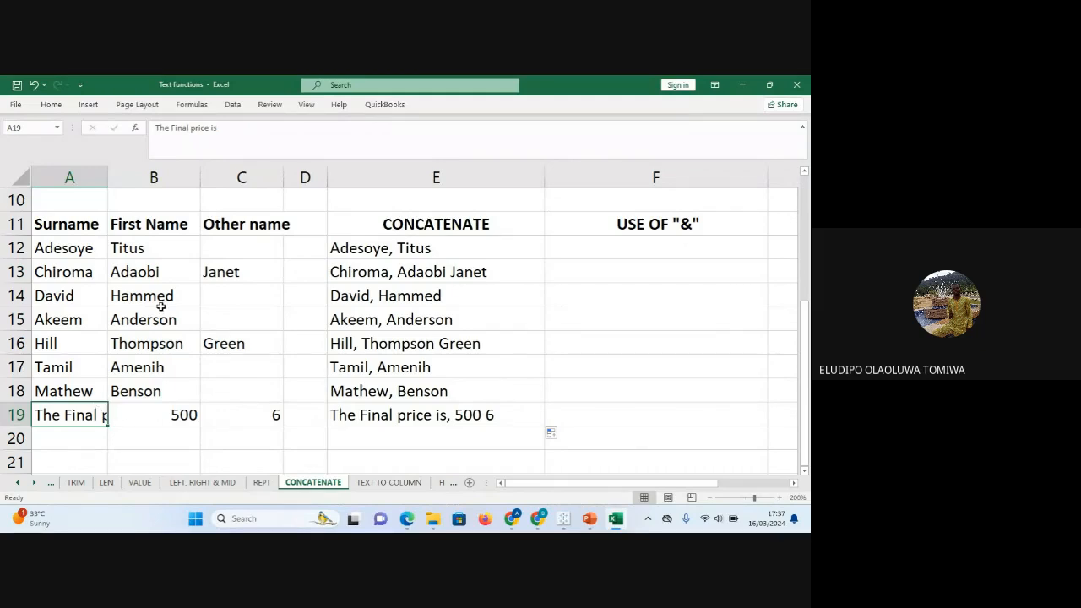
Change 'Final' to lowercase 'final' in the A19 sentence.
{"action": "left_click", "coordinate": [194, 128]}
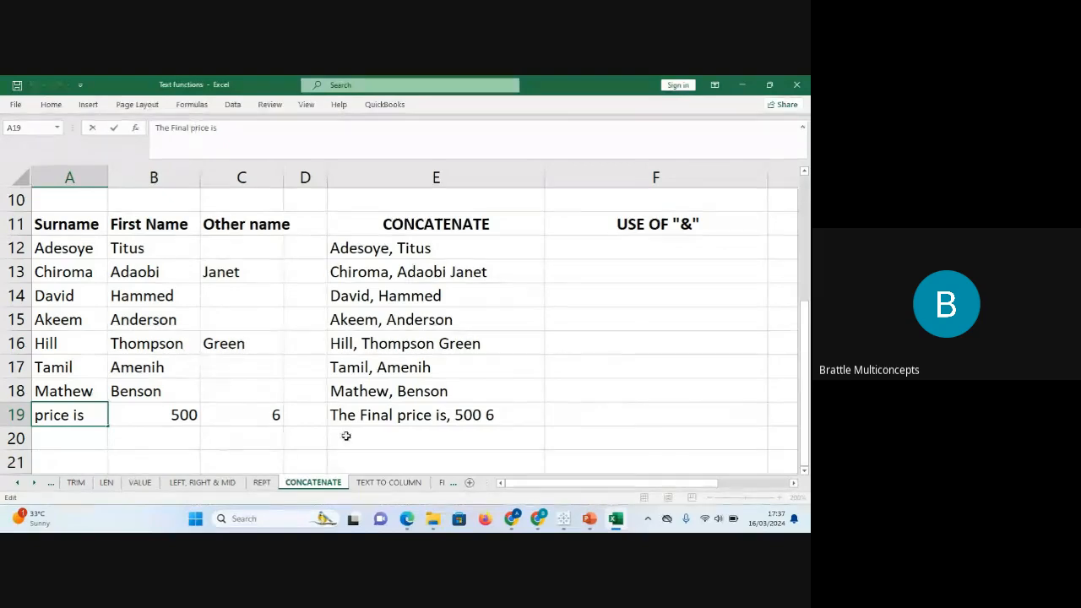
{"action": "left_click", "coordinate": [50, 414]}
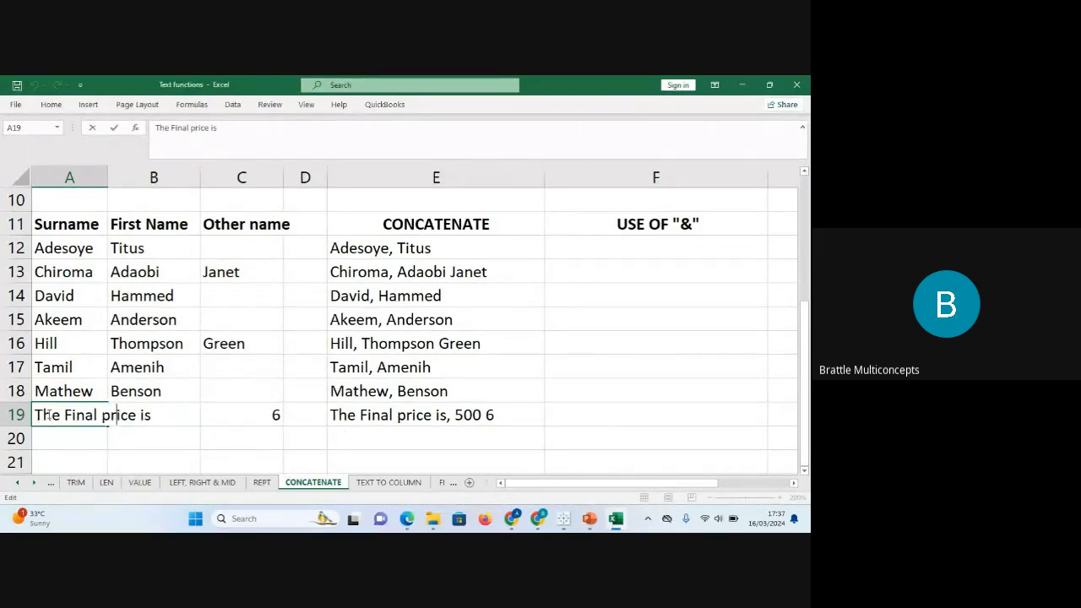
{"action": "left_click", "coordinate": [239, 434]}
{"action": "left_click", "coordinate": [82, 414]}
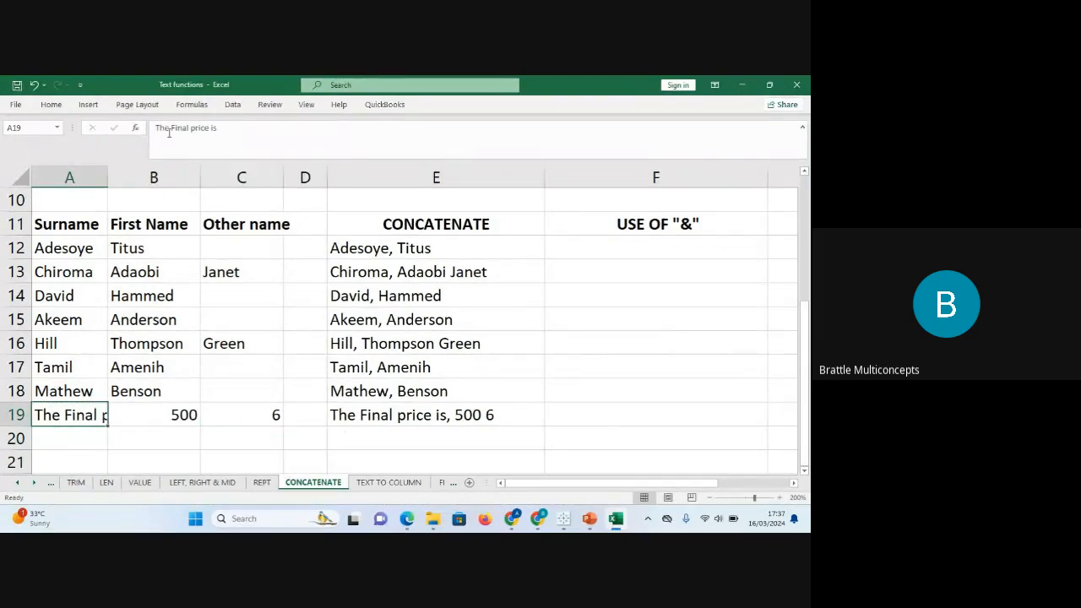
{"action": "left_click", "coordinate": [174, 126]}
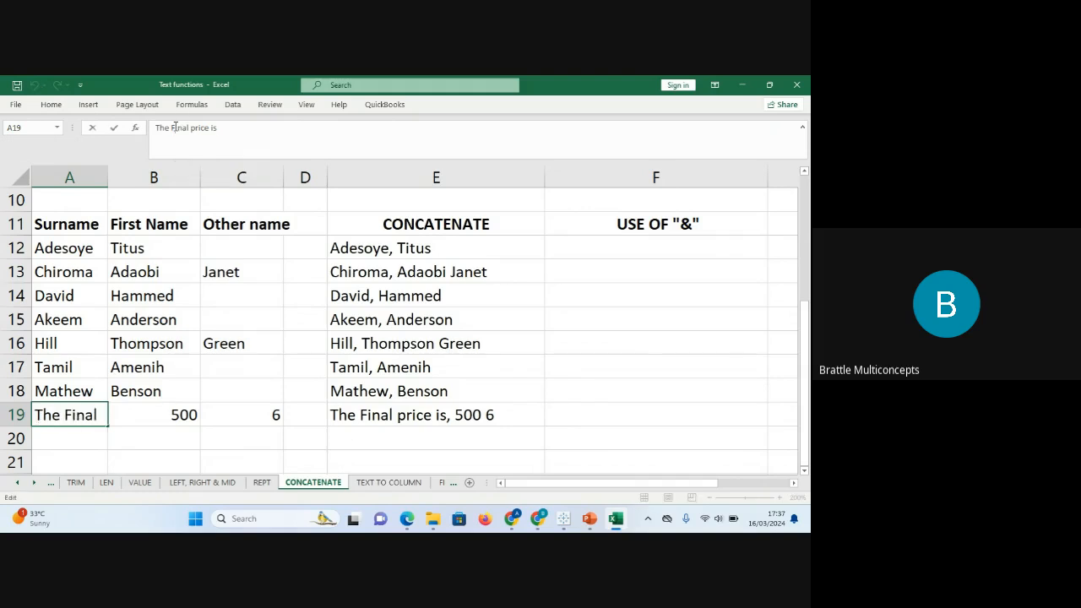
{"action": "key", "text": "BackSpace"}
{"action": "type", "text": "f"}
{"action": "key", "text": "Return"}
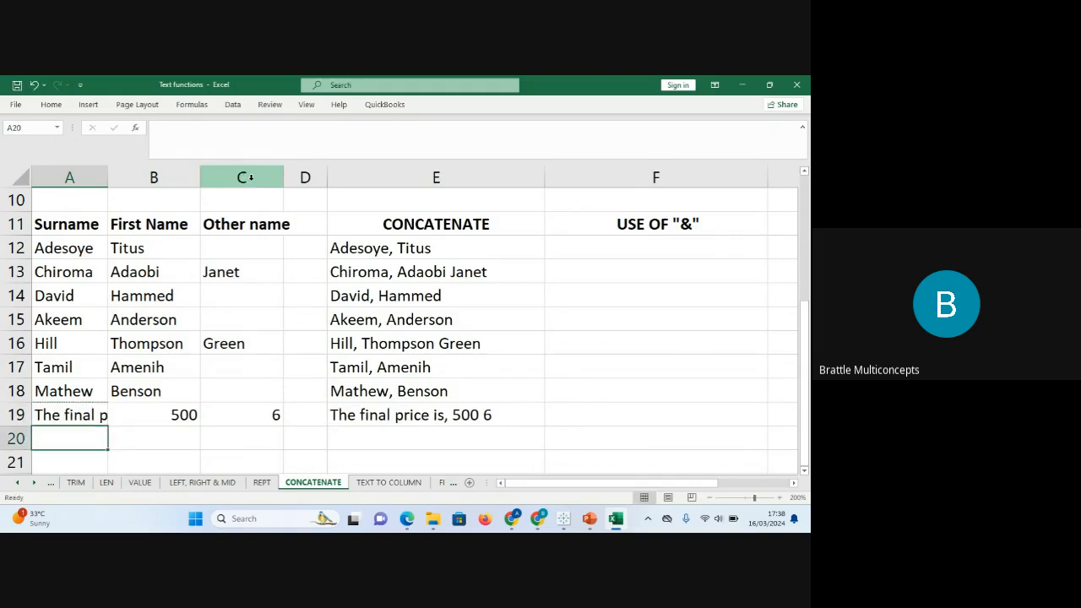
Check A19:C19 and the resulting joined sentence in E19.
{"action": "left_click_drag", "start_coordinate": [85, 409], "coordinate": [256, 414]}
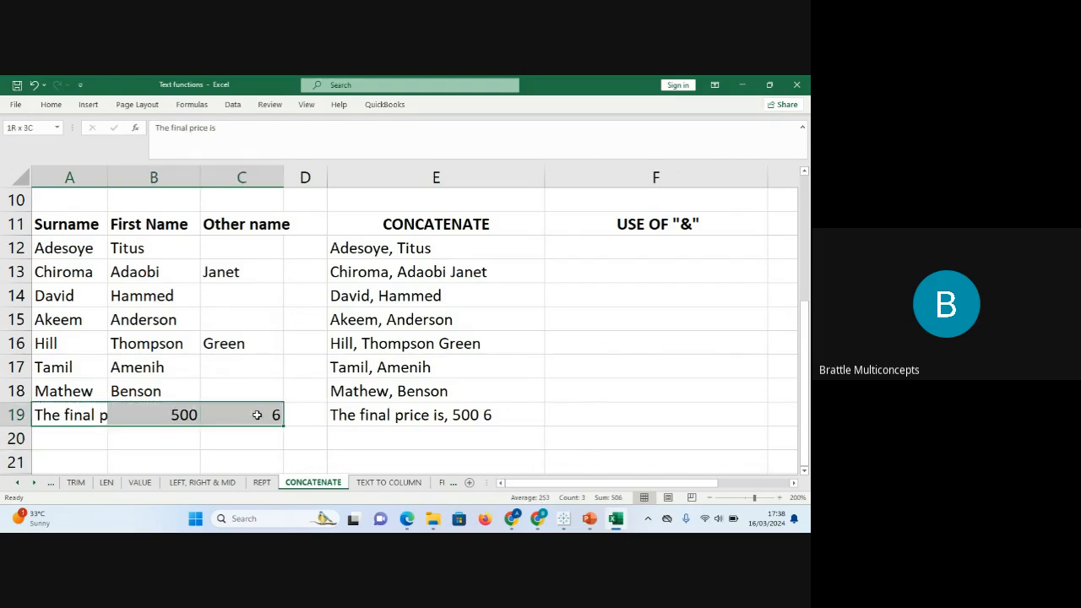
{"action": "left_click", "coordinate": [59, 409]}
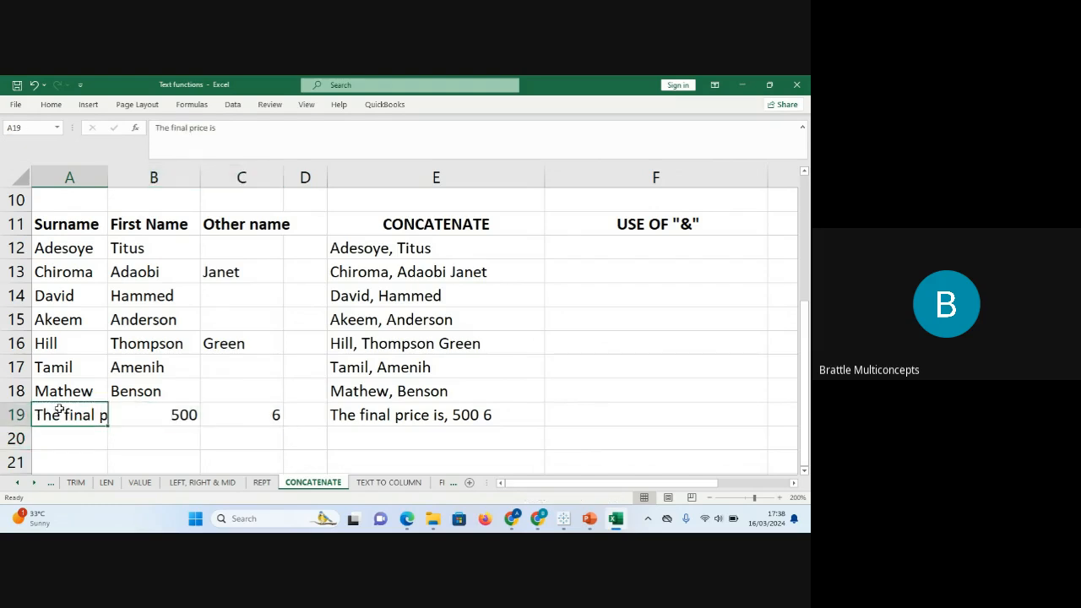
{"action": "left_click", "coordinate": [135, 413]}
{"action": "left_click", "coordinate": [242, 418]}
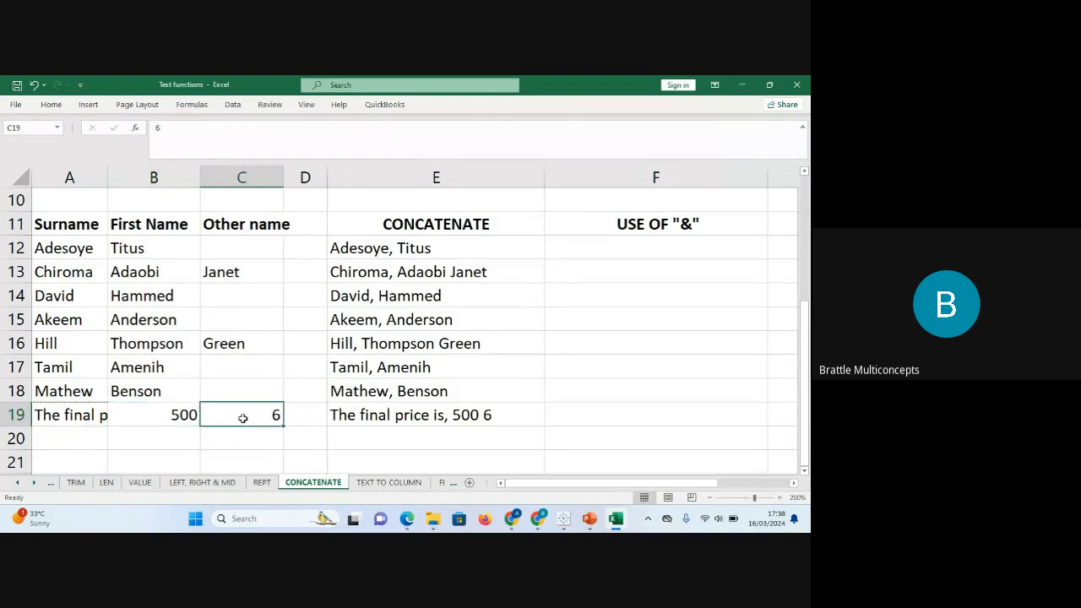
{"action": "left_click", "coordinate": [384, 412]}
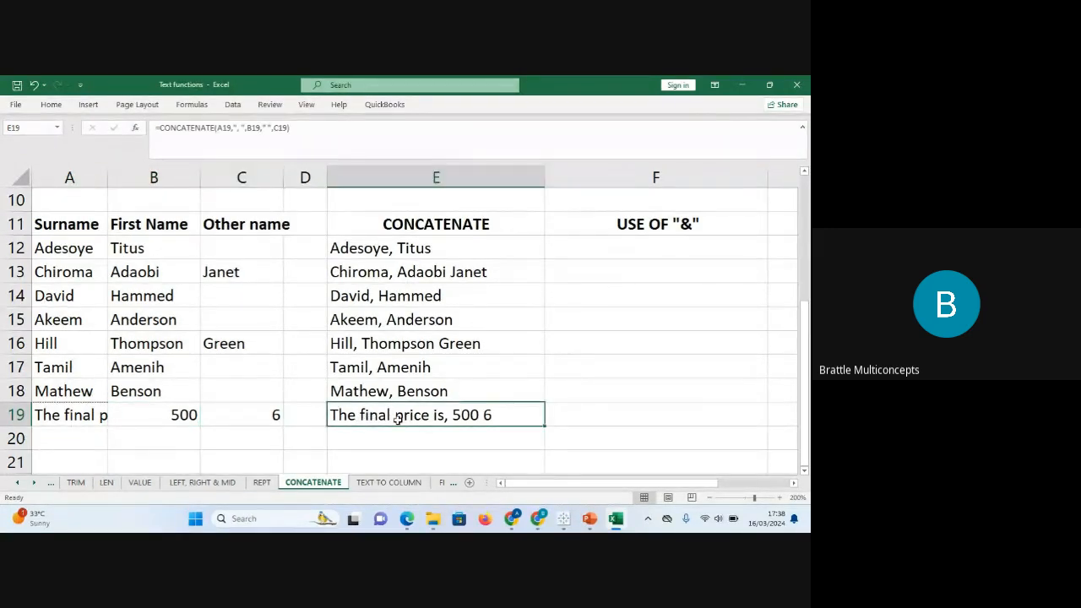
Delete the comma from the ', ' separator in E19's CONCATENATE formula.
{"action": "left_click", "coordinate": [240, 127]}
{"action": "key", "text": "BackSpace"}
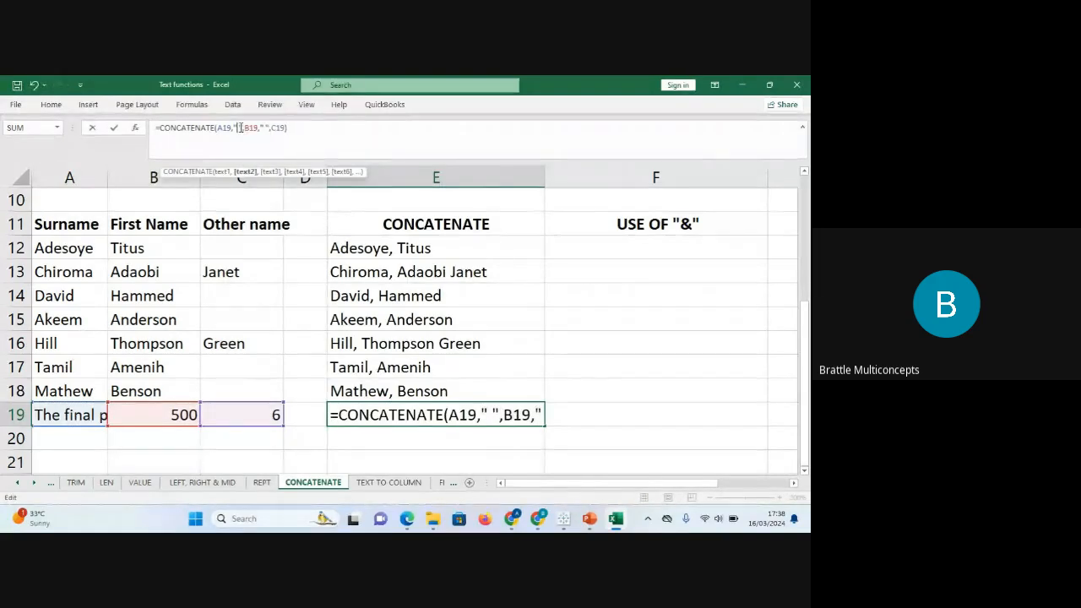
{"action": "key", "text": "Return"}
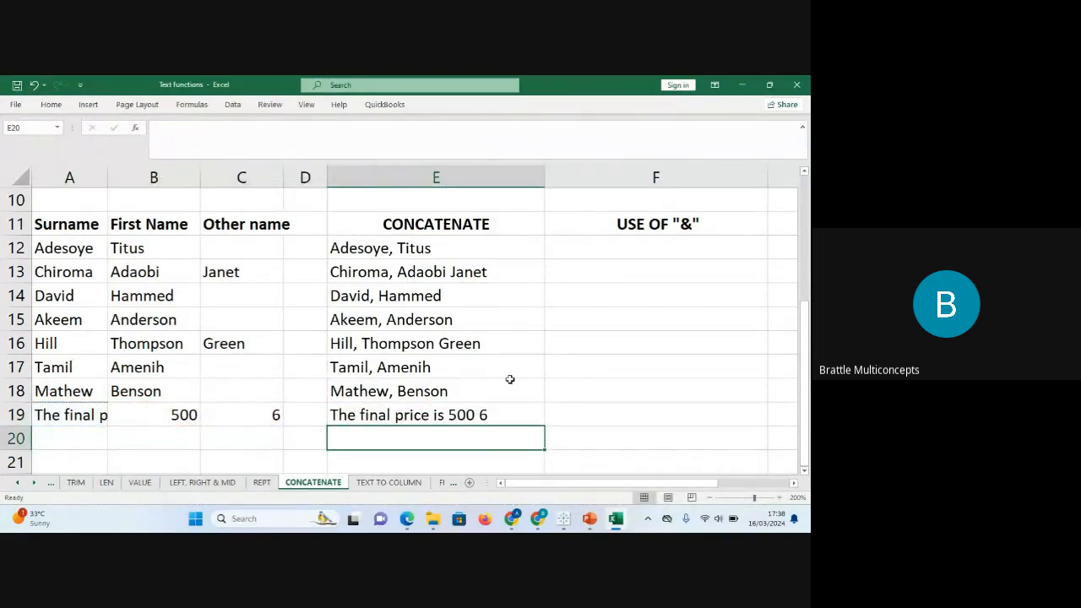
{"action": "left_click", "coordinate": [483, 414]}
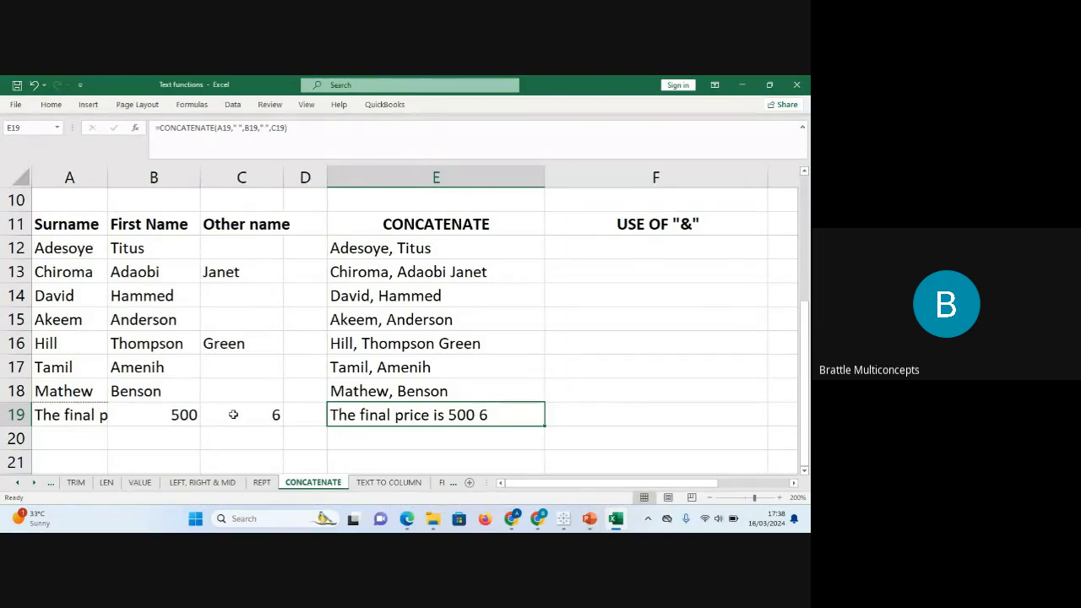
Replace the 6 in C19 with 'for 6 pieces'.
{"action": "left_click", "coordinate": [234, 414]}
{"action": "key", "text": "BackSpace"}
{"action": "type", "text": "for"}
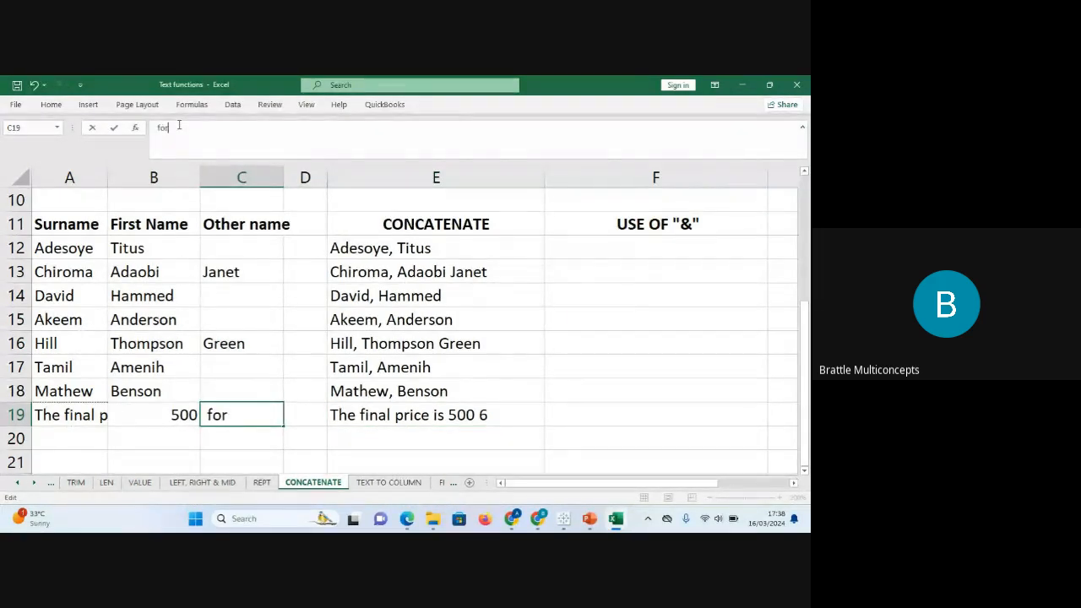
{"action": "type", "text": " 6"}
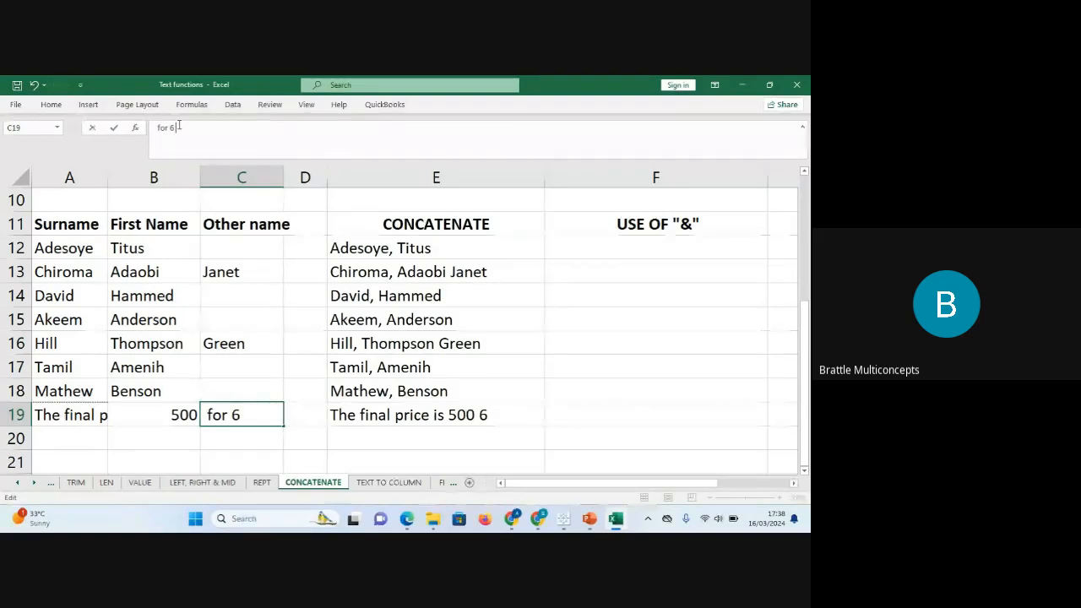
{"action": "type", "text": " pieces"}
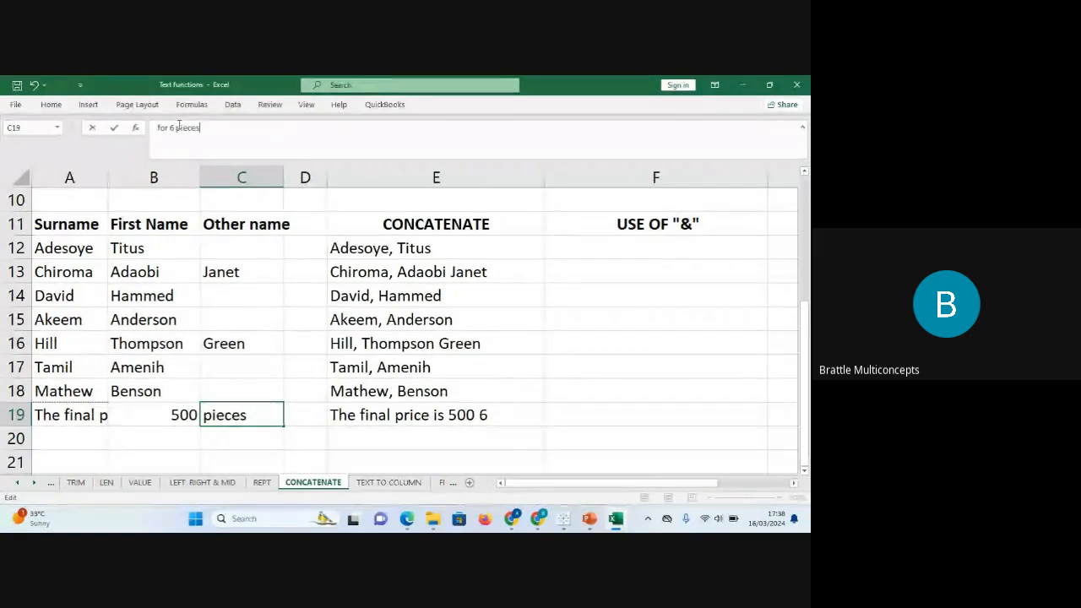
{"action": "key", "text": "Return"}
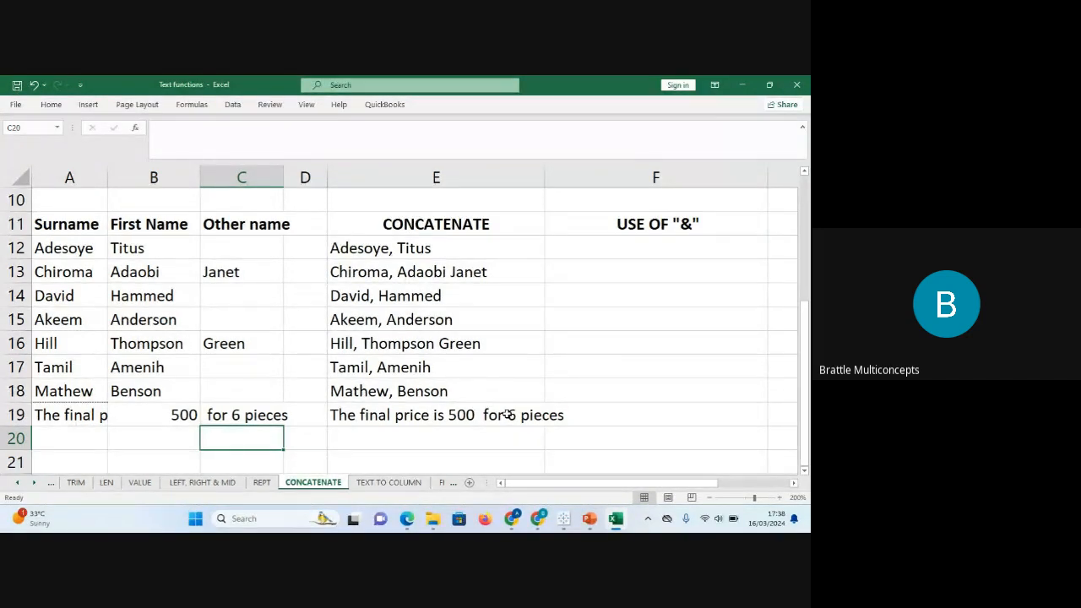
{"action": "left_click", "coordinate": [86, 415]}
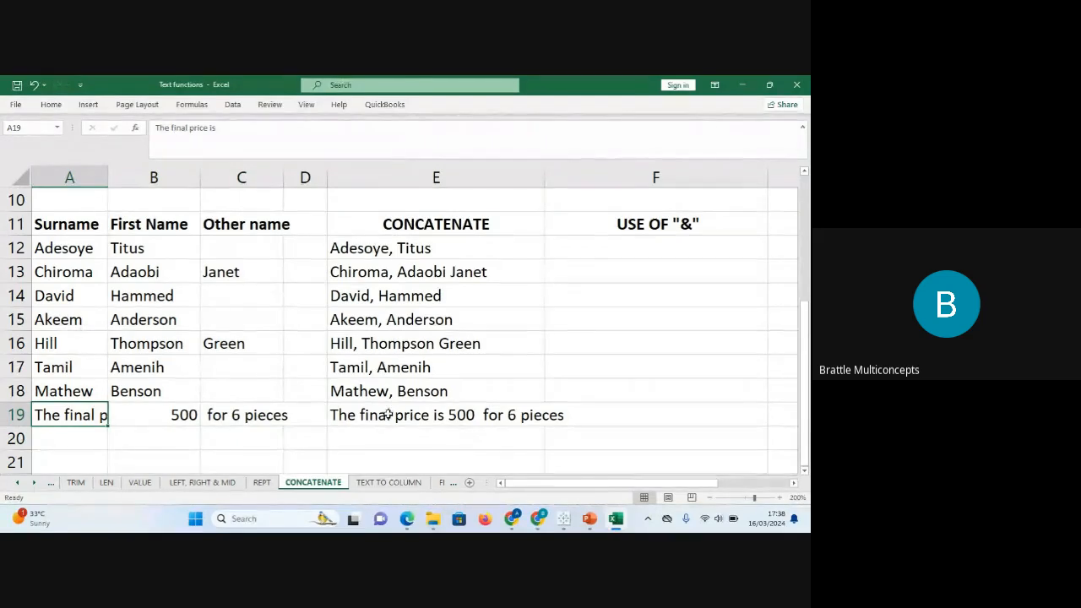
{"action": "left_click", "coordinate": [167, 413]}
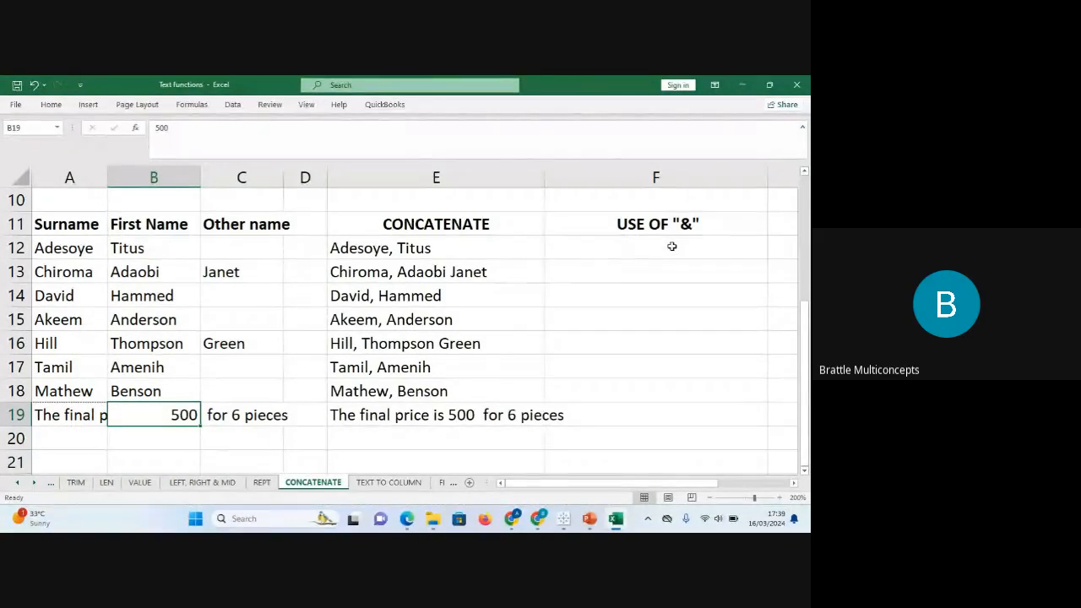
{"action": "left_click", "coordinate": [638, 246]}
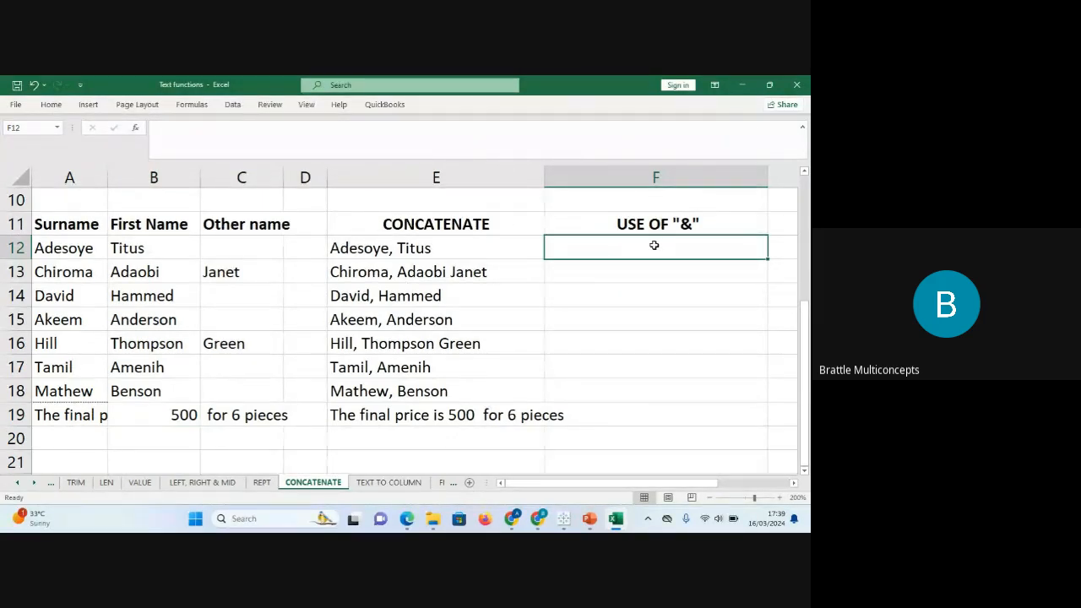
{"action": "key", "text": "Right"}
{"action": "key", "text": "Up"}
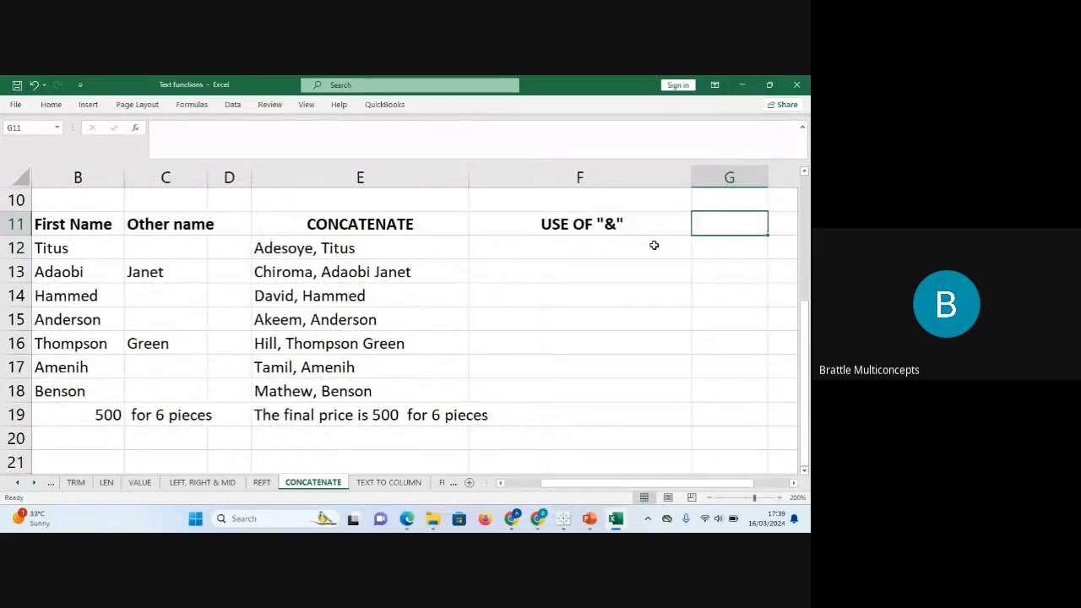
{"action": "type", "text": "te"}
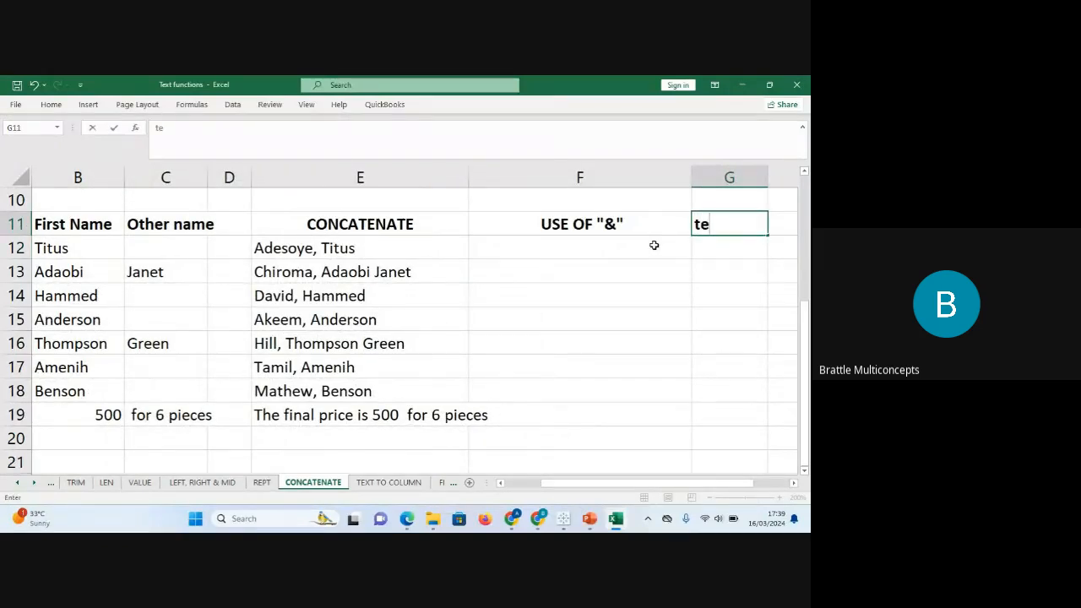
{"action": "key", "text": "BackSpace"}
{"action": "key", "text": "BackSpace"}
{"action": "type", "text": "TEXTJOIN"}
{"action": "key", "text": "Return"}
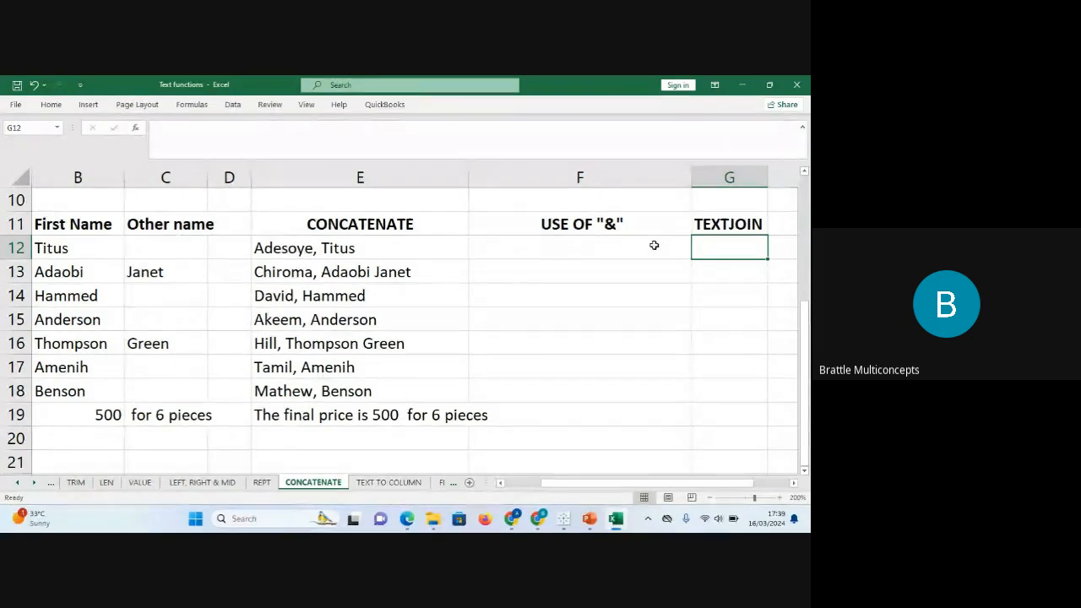
{"action": "left_click", "coordinate": [653, 244]}
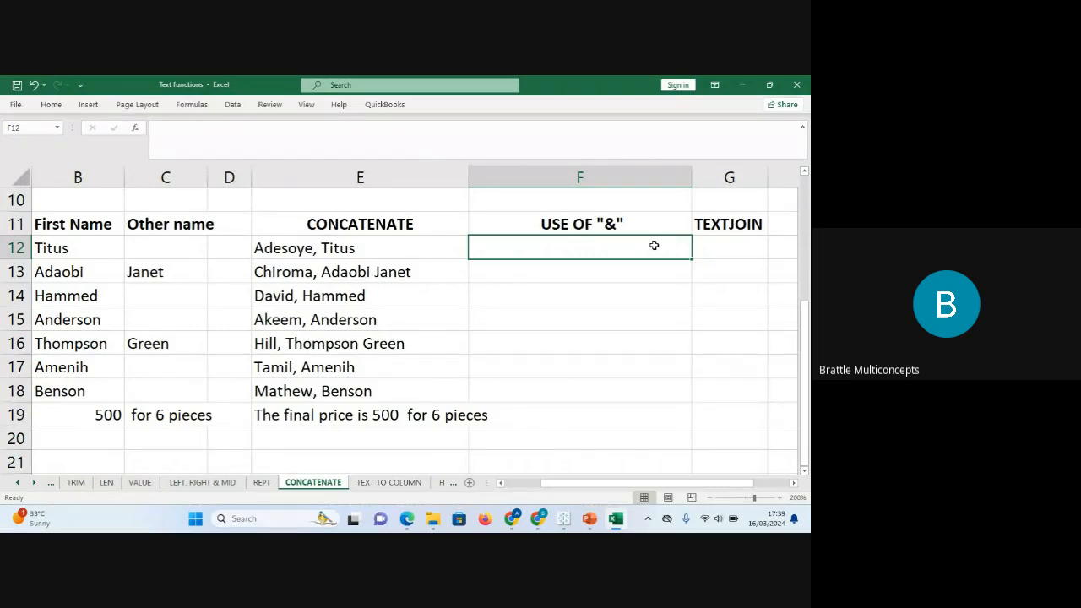
Join B12, C12 and A12 with & in F12 without spaces, fill down, then undo the fill.
{"action": "type", "text": "="}
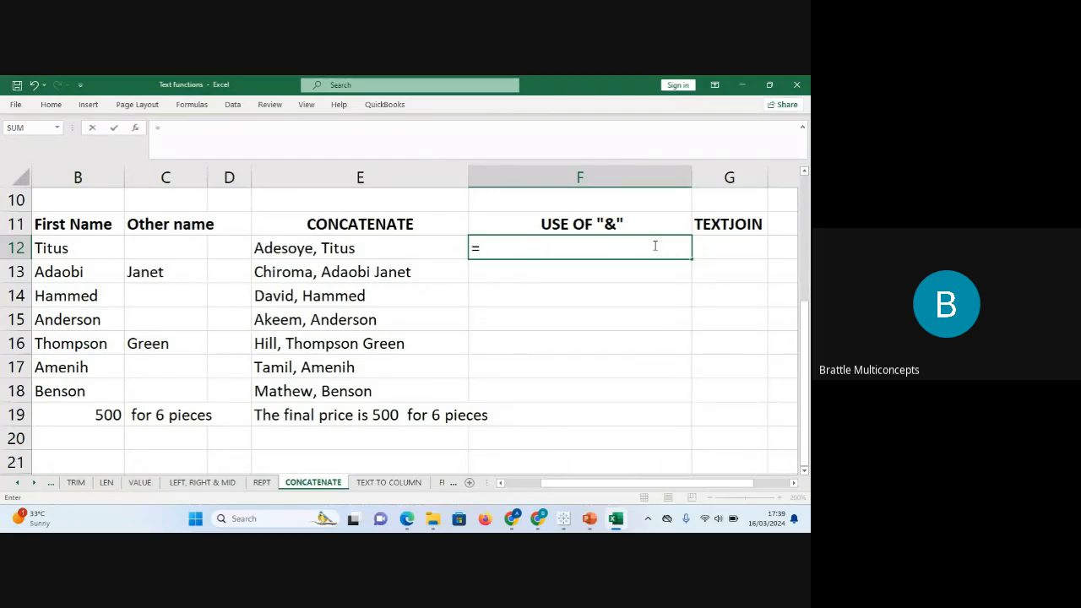
{"action": "left_click", "coordinate": [63, 249]}
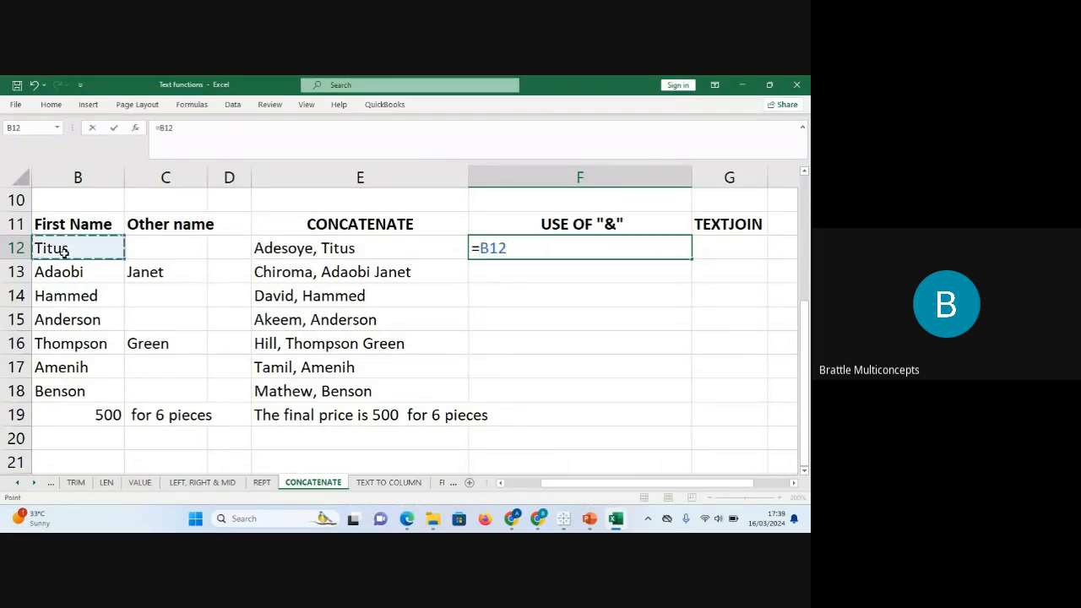
{"action": "type", "text": "&"}
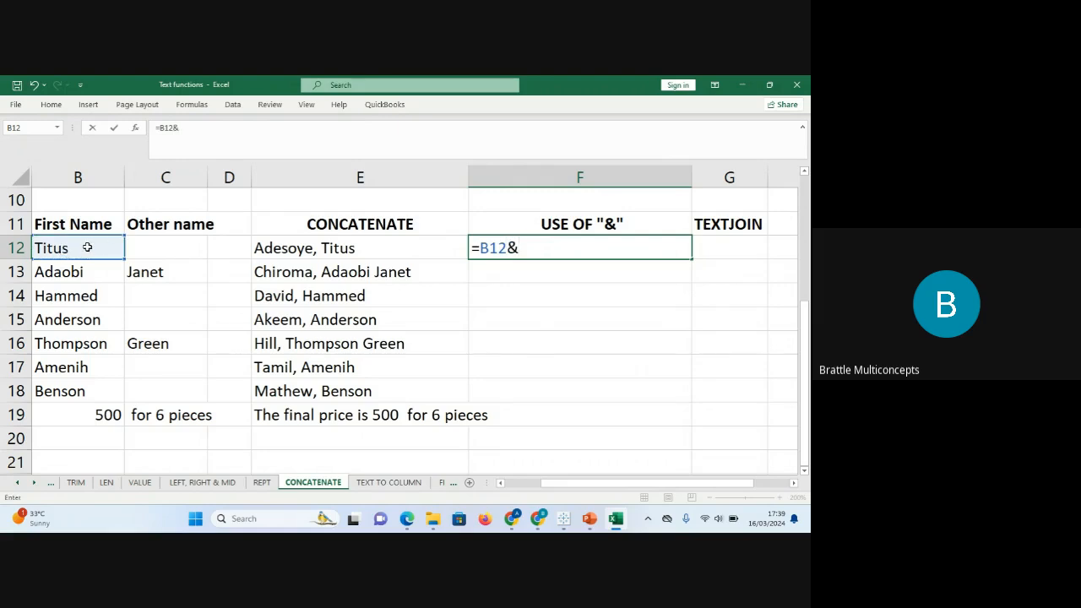
{"action": "key", "text": "Left"}
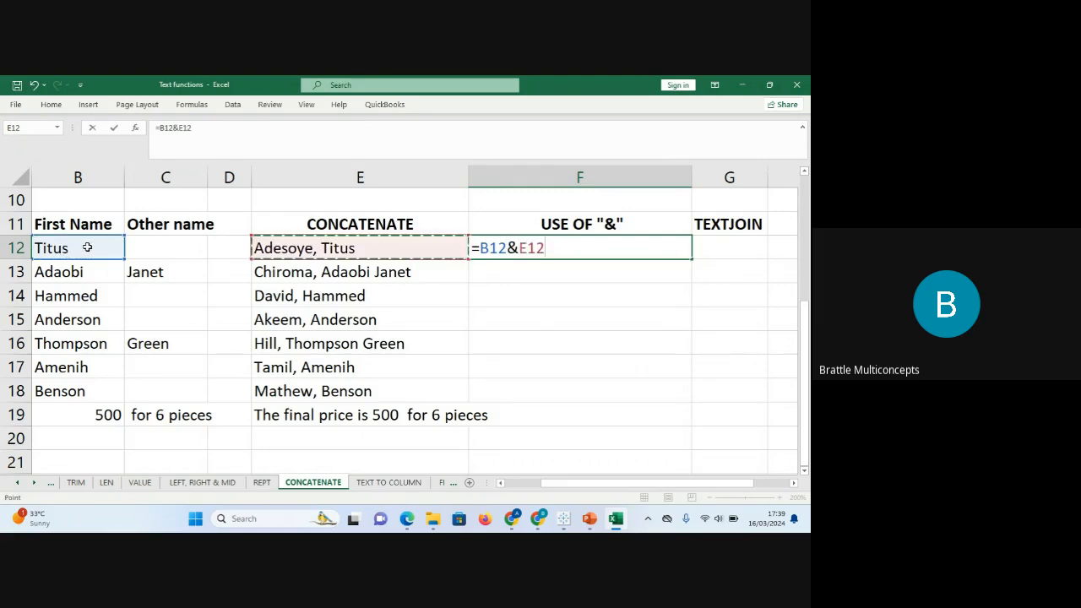
{"action": "key", "text": "Left"}
{"action": "key", "text": "Left"}
{"action": "key", "text": "Left"}
{"action": "key", "text": "Left"}
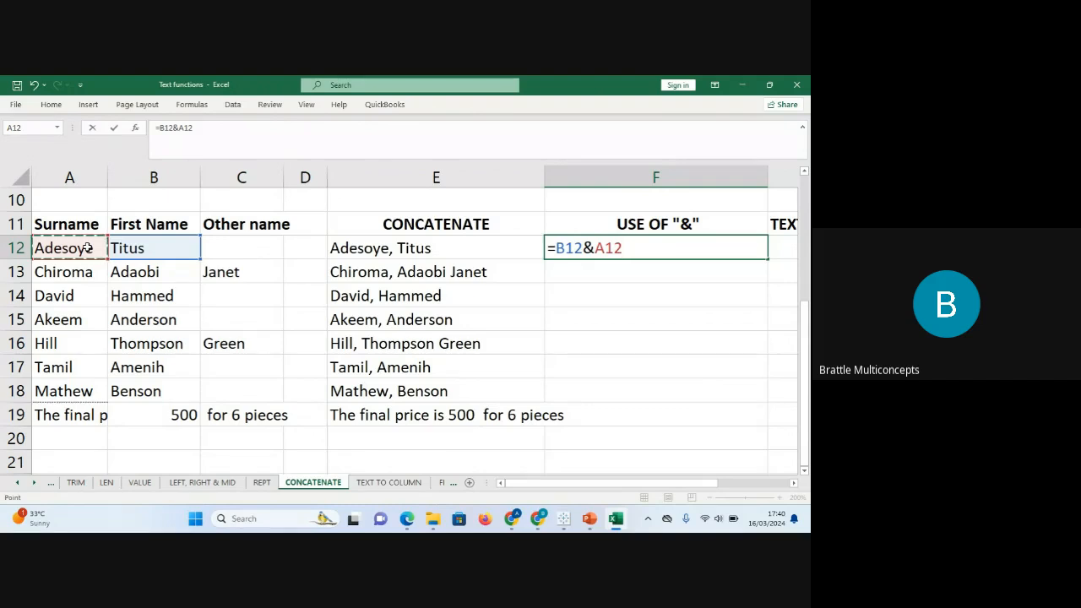
{"action": "left_click", "coordinate": [249, 249]}
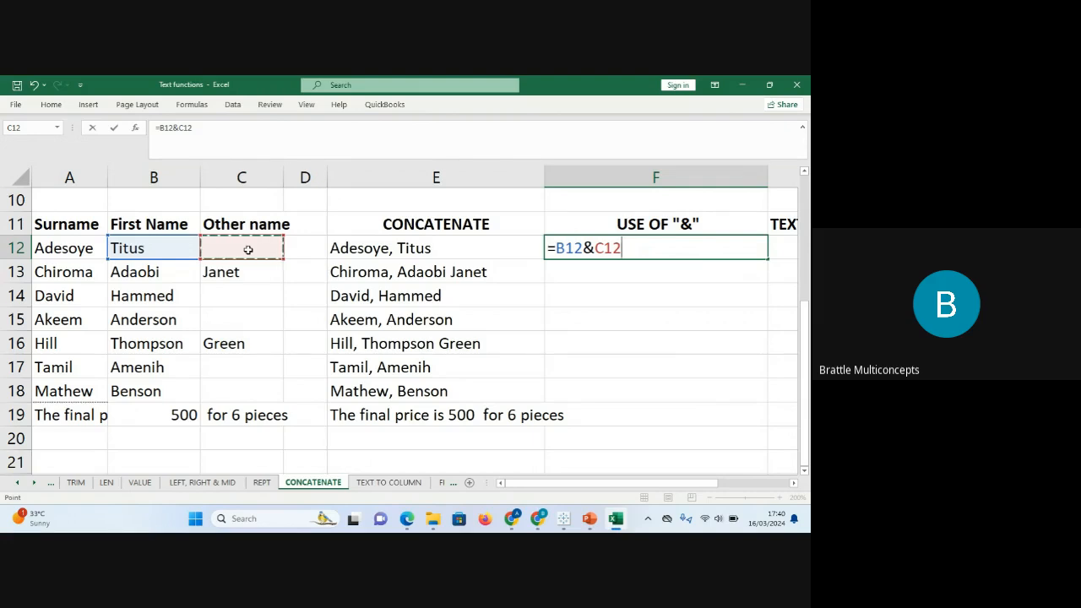
{"action": "type", "text": "&"}
{"action": "left_click", "coordinate": [84, 250]}
{"action": "key", "text": "Return"}
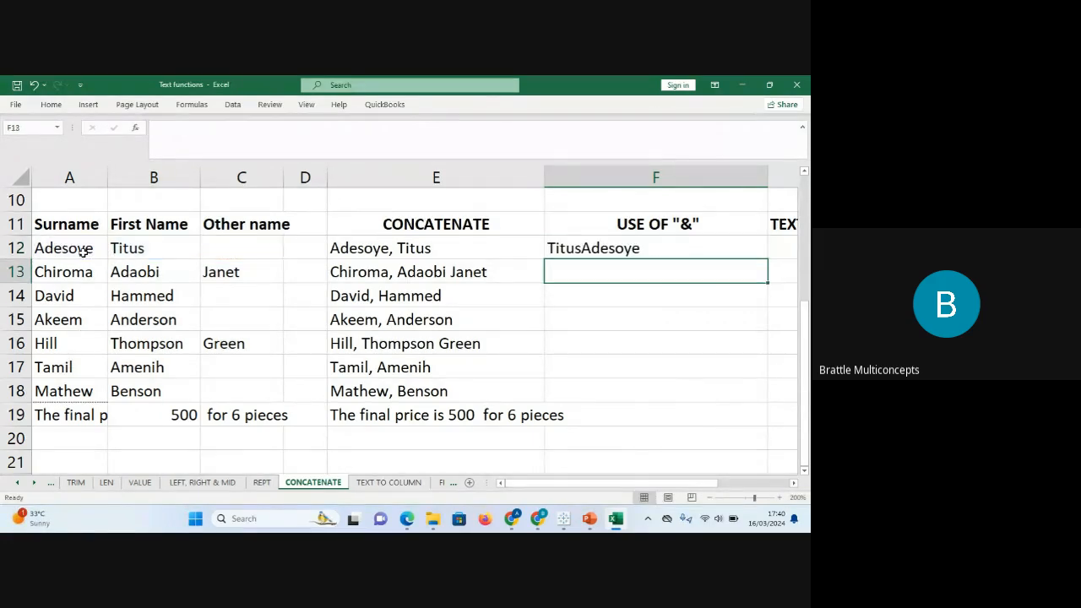
{"action": "left_click", "coordinate": [592, 245]}
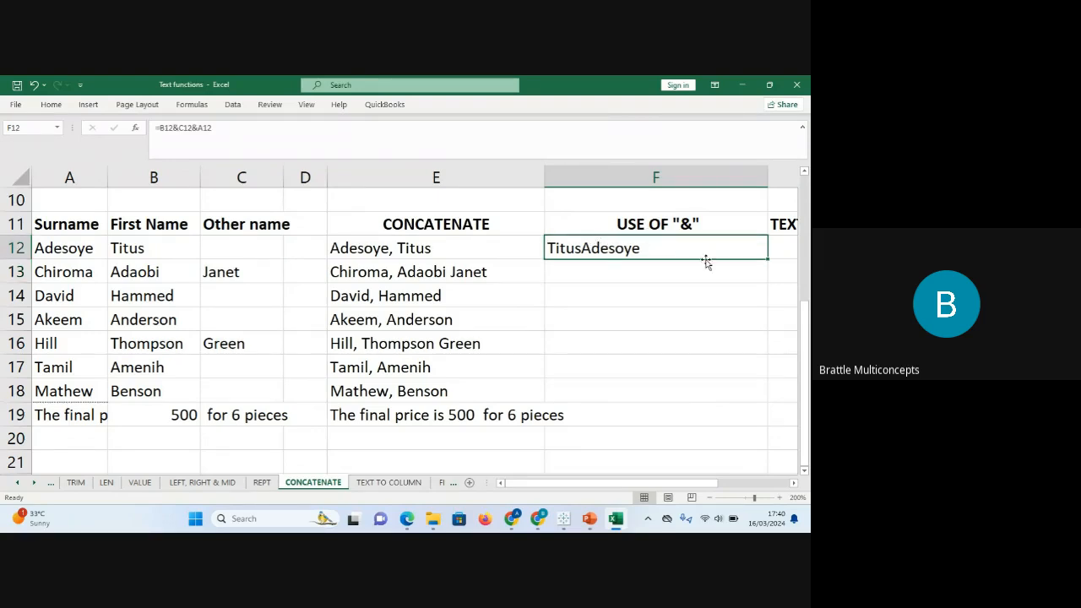
{"action": "double_click", "coordinate": [762, 258]}
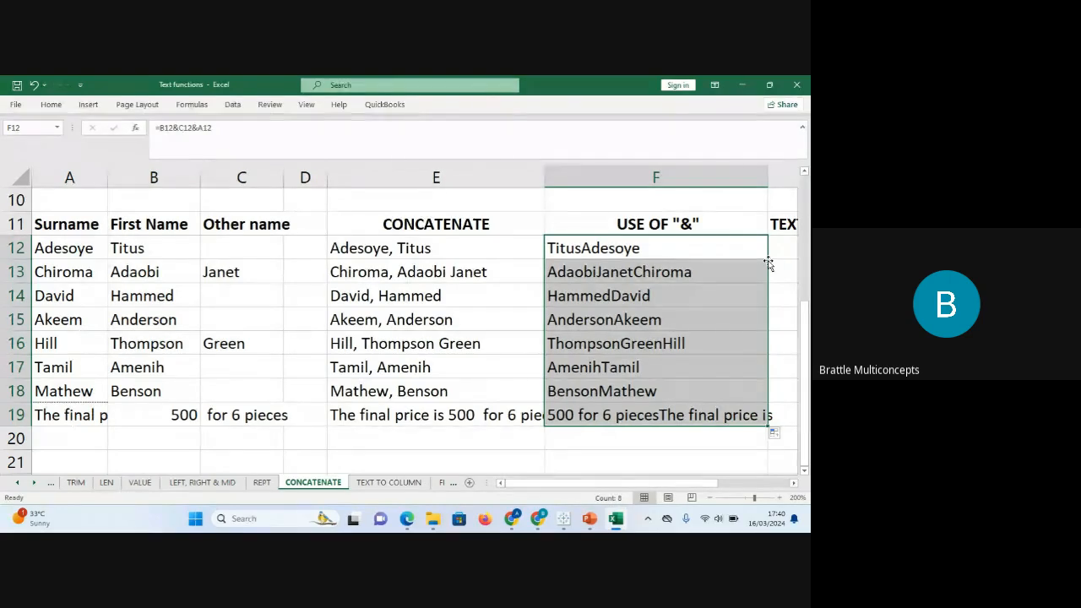
{"action": "key", "text": "ctrl+z"}
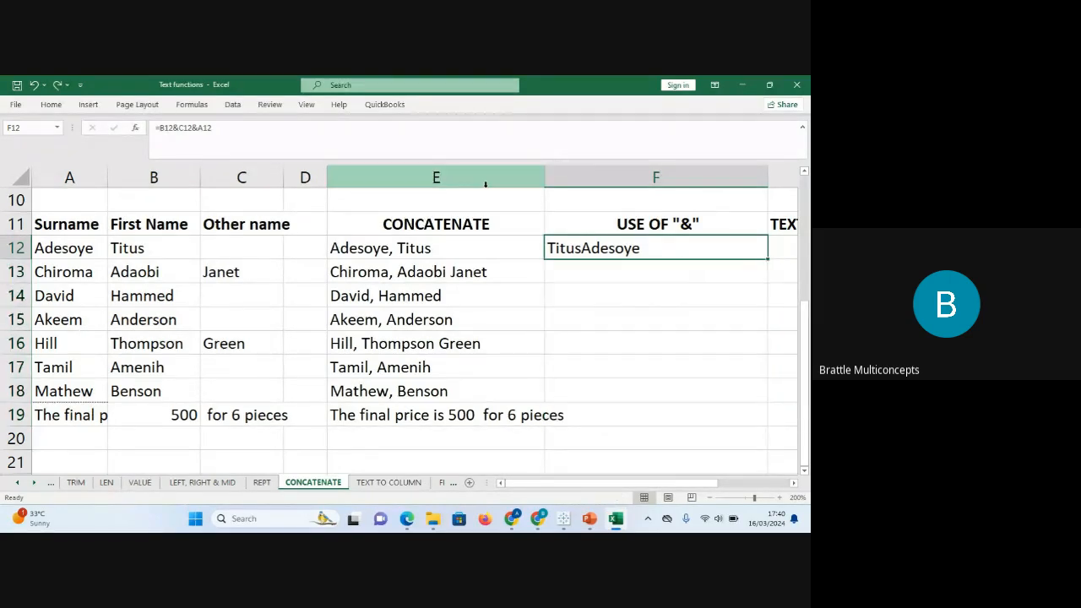
Rewrite F12 as =B12&" "&C12&" "&A12 and fill it down to F19.
{"action": "left_click", "coordinate": [258, 132]}
{"action": "key", "text": "BackSpace"}
{"action": "key", "text": "BackSpace"}
{"action": "key", "text": "BackSpace"}
{"action": "key", "text": "BackSpace"}
{"action": "key", "text": "BackSpace"}
{"action": "key", "text": "BackSpace"}
{"action": "key", "text": "BackSpace"}
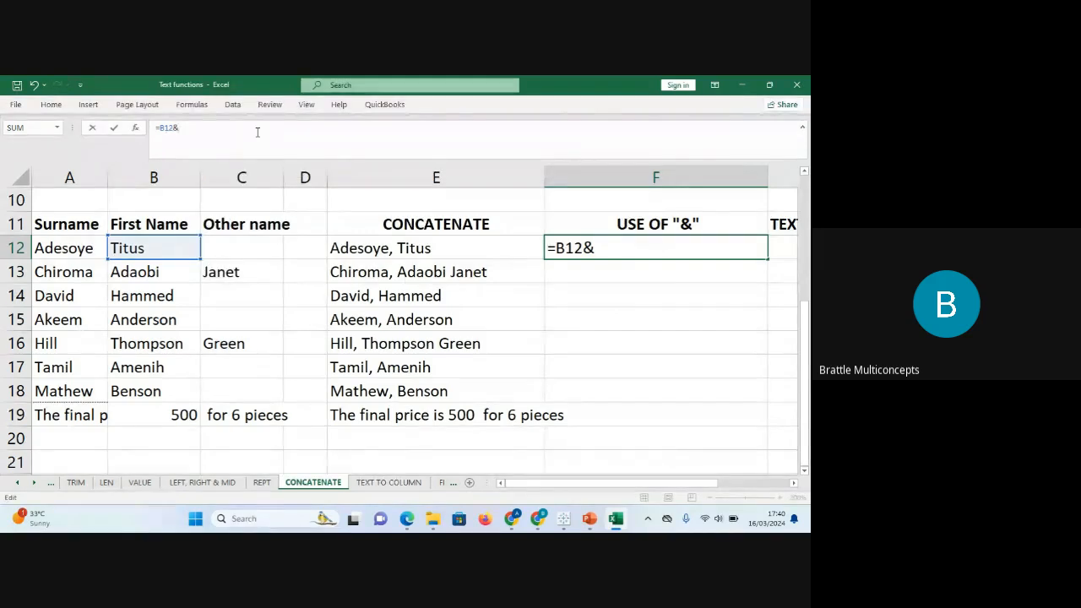
{"action": "type", "text": "\""}
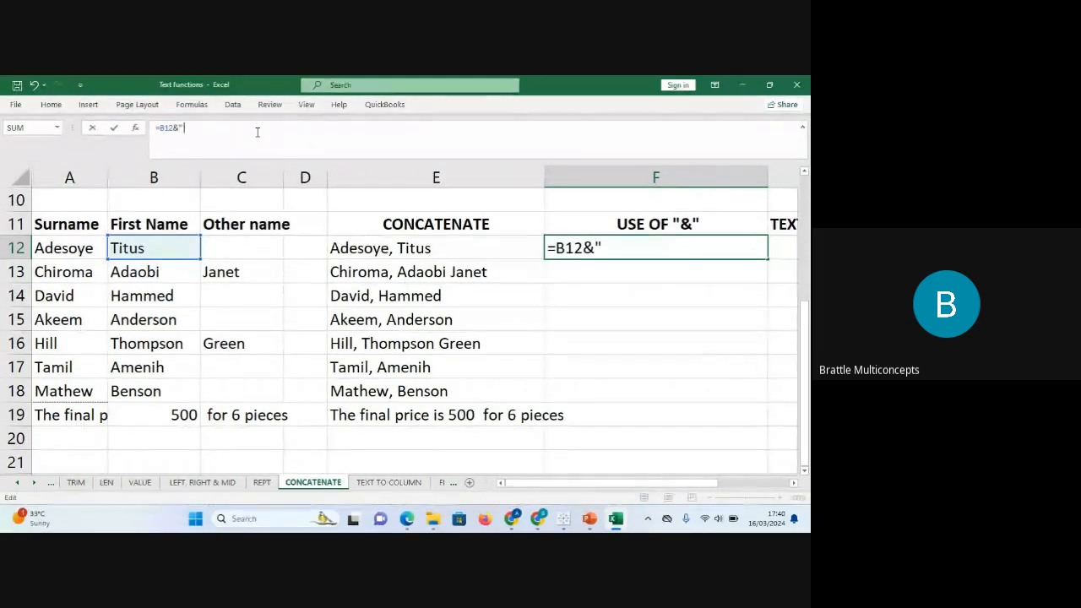
{"action": "type", "text": " \""}
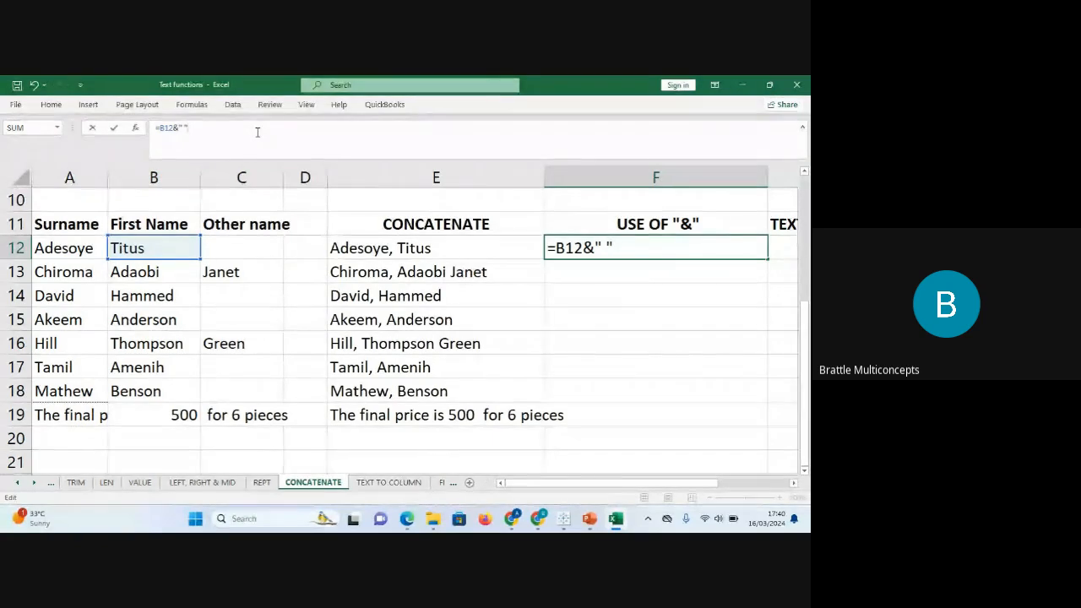
{"action": "type", "text": "&"}
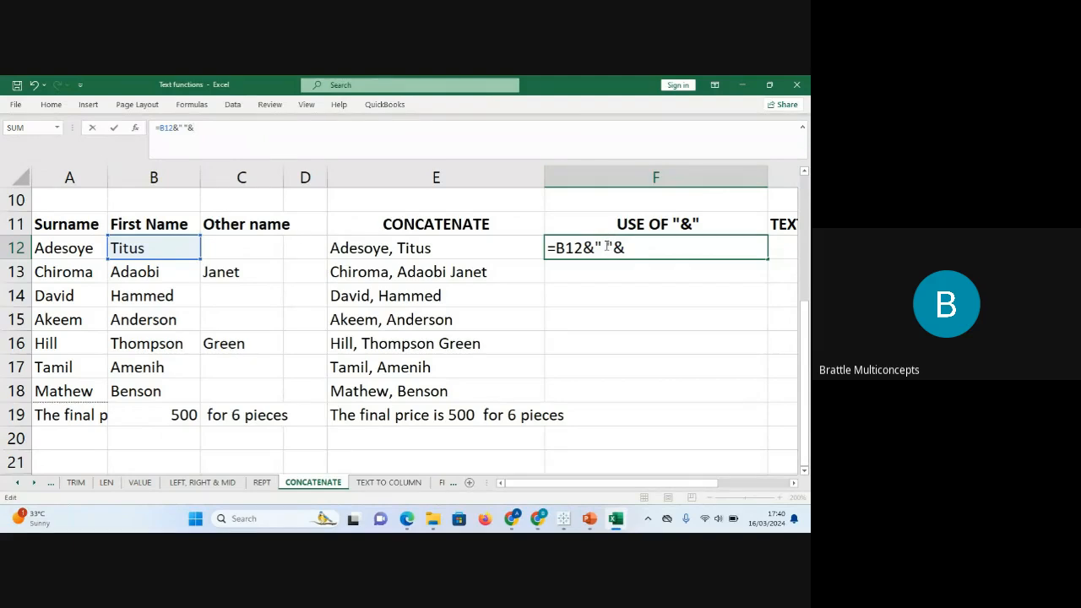
{"action": "left_click", "coordinate": [241, 244]}
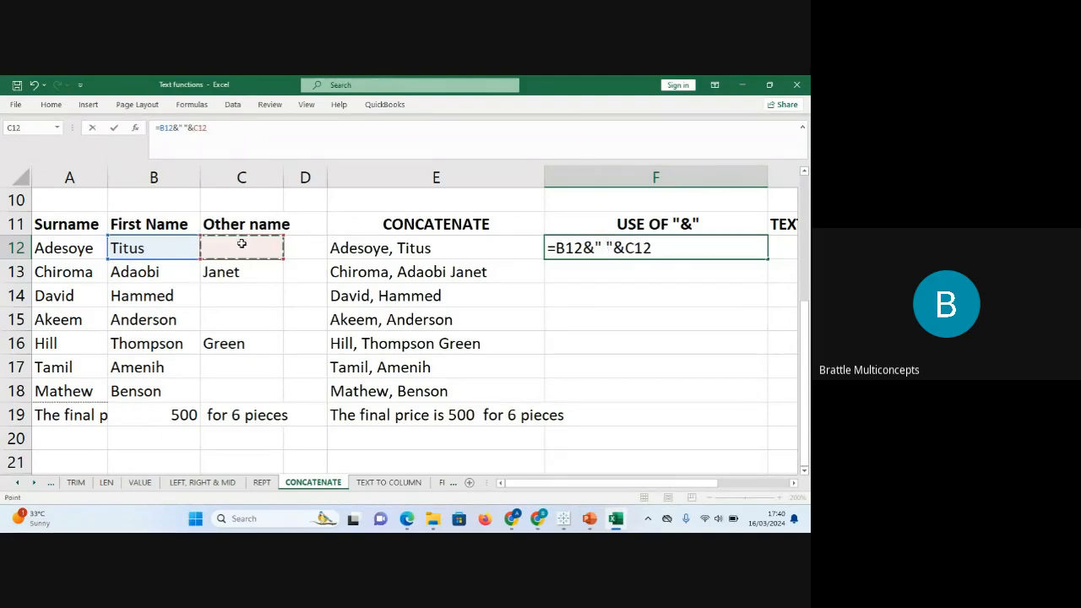
{"action": "type", "text": "&\" \"&"}
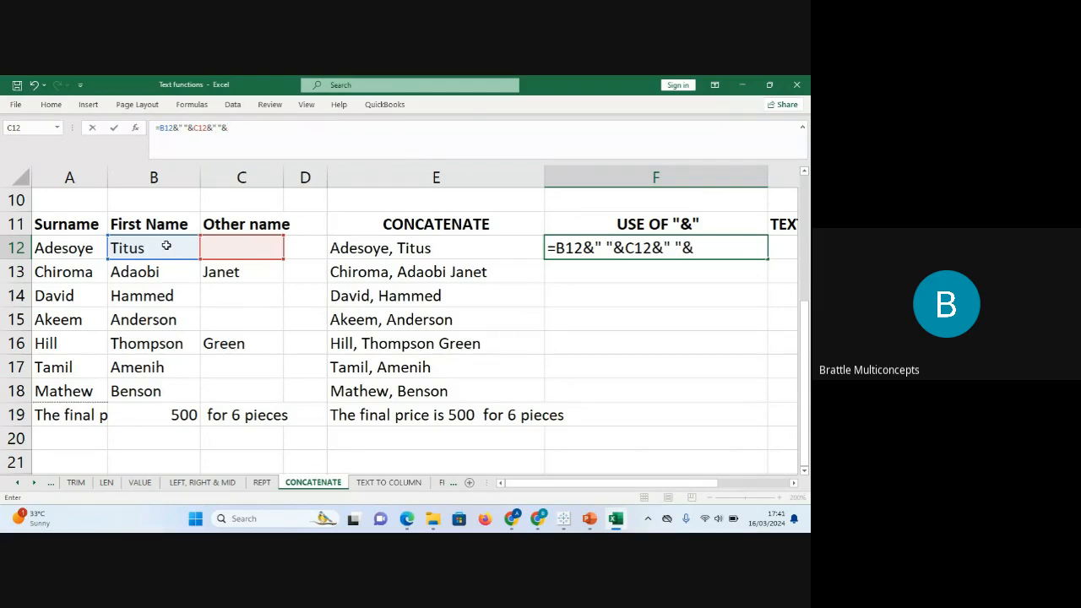
{"action": "left_click", "coordinate": [55, 244]}
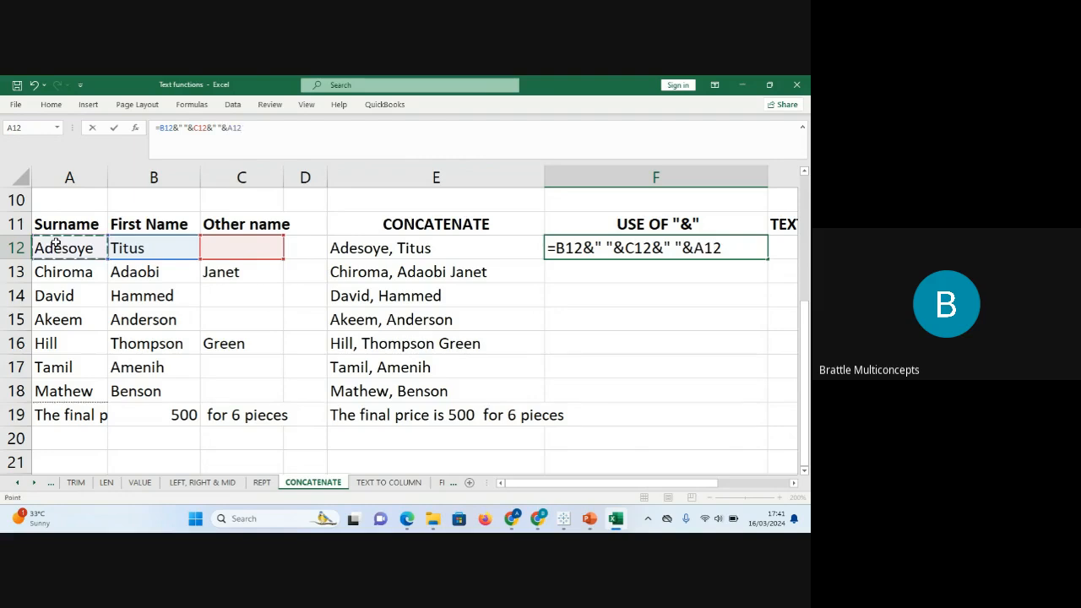
{"action": "key", "text": "Return"}
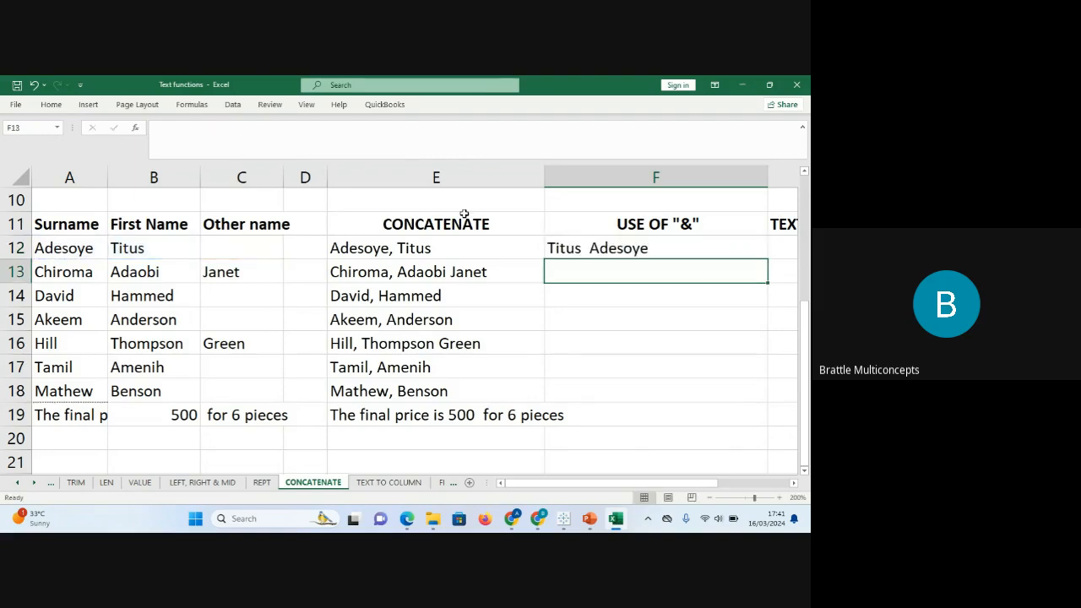
{"action": "left_click", "coordinate": [605, 248]}
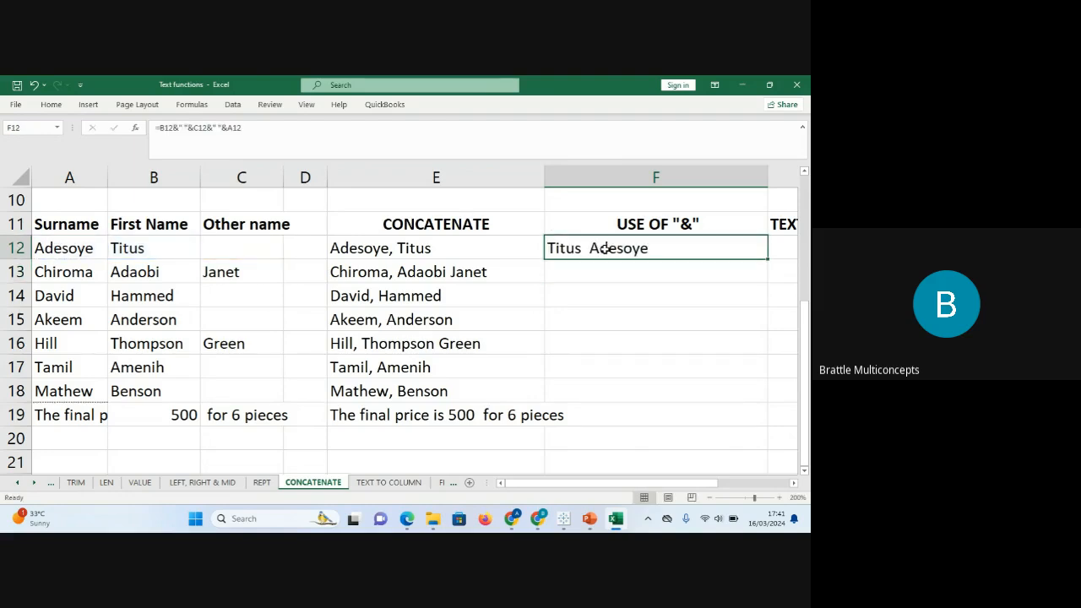
{"action": "double_click", "coordinate": [766, 257]}
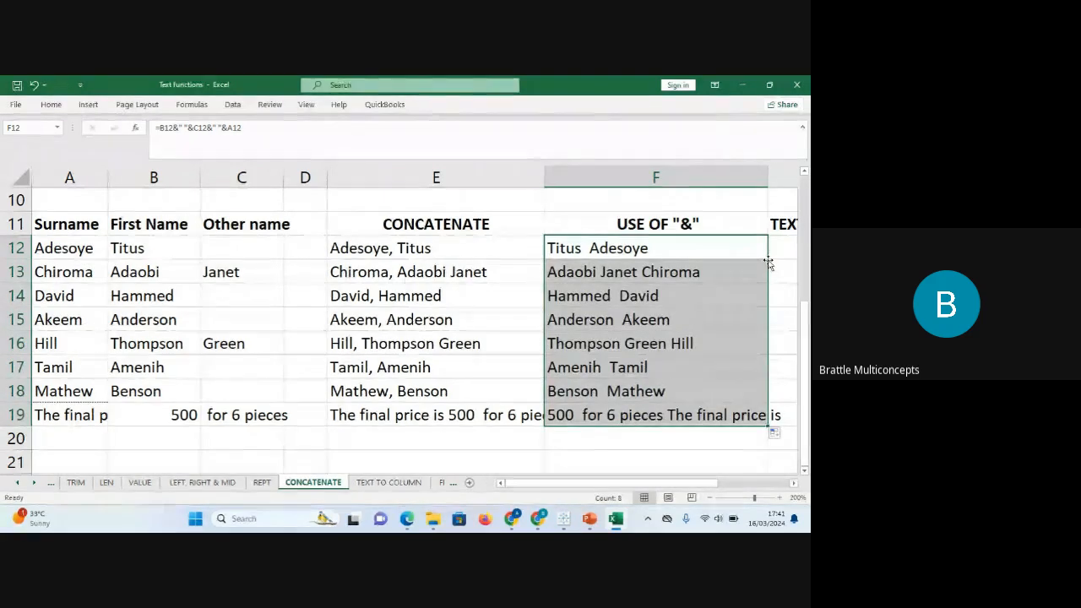
{"action": "key", "text": "Right"}
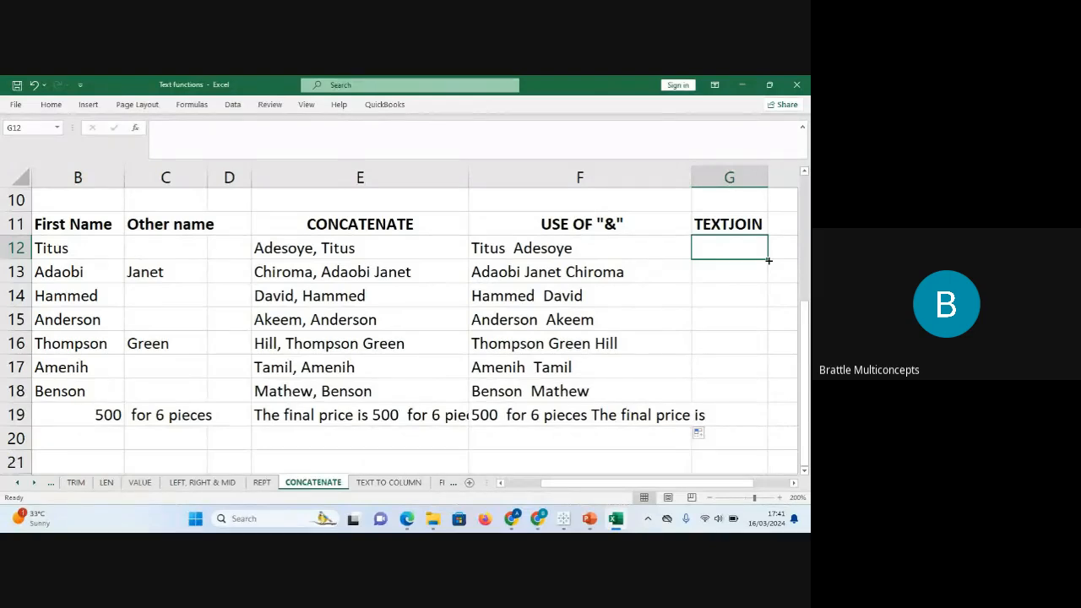
Start a TEXTJOIN formula in G12 with a space delimiter and TRUE for ignore_empty.
{"action": "type", "text": "=TE"}
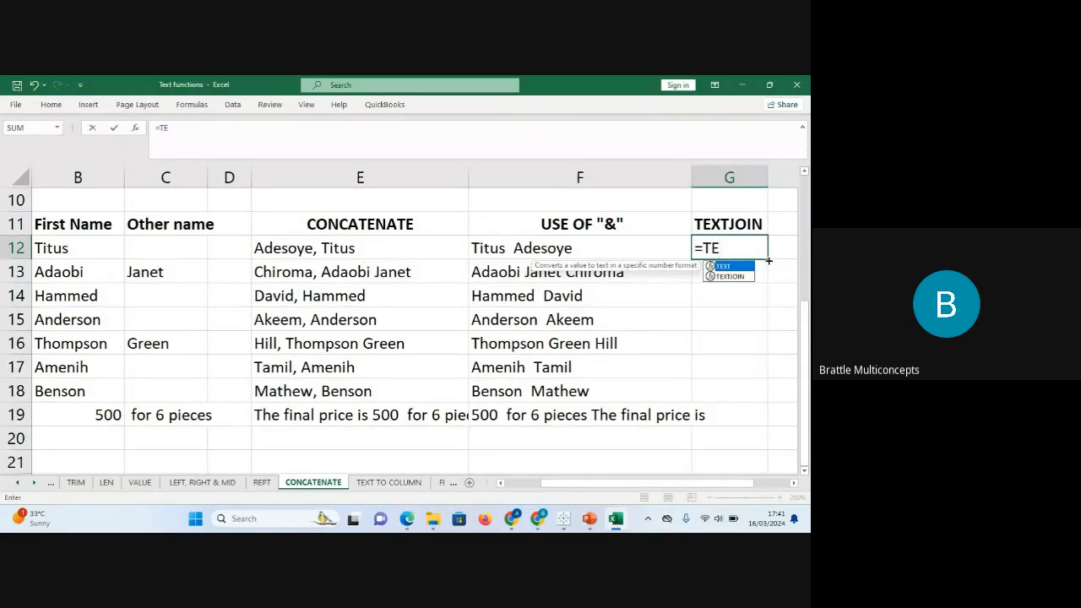
{"action": "key", "text": "Down"}
{"action": "key", "text": "Tab"}
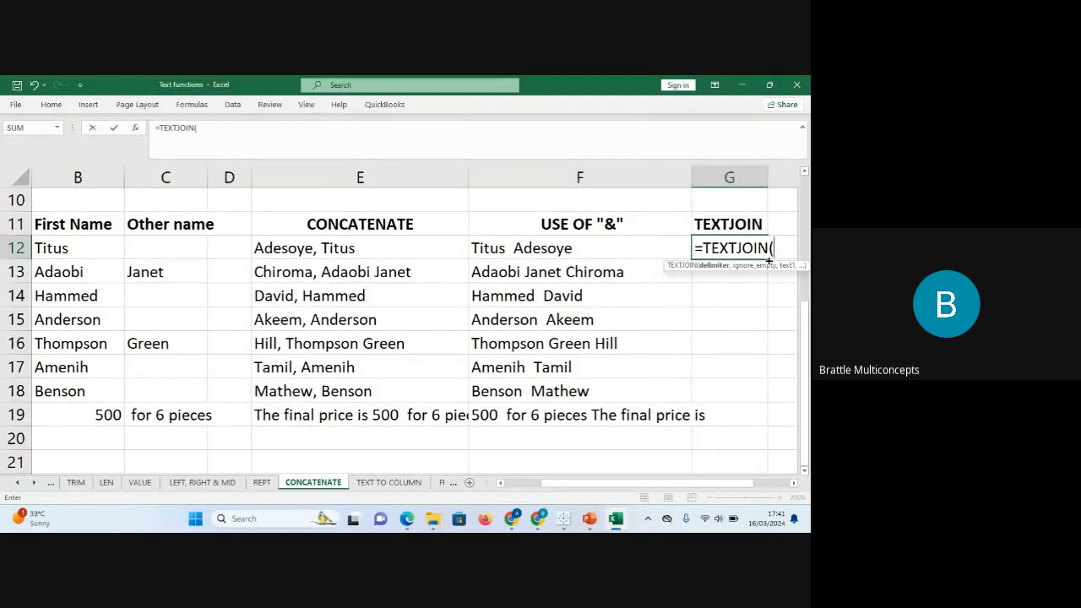
{"action": "type", "text": "\" \","}
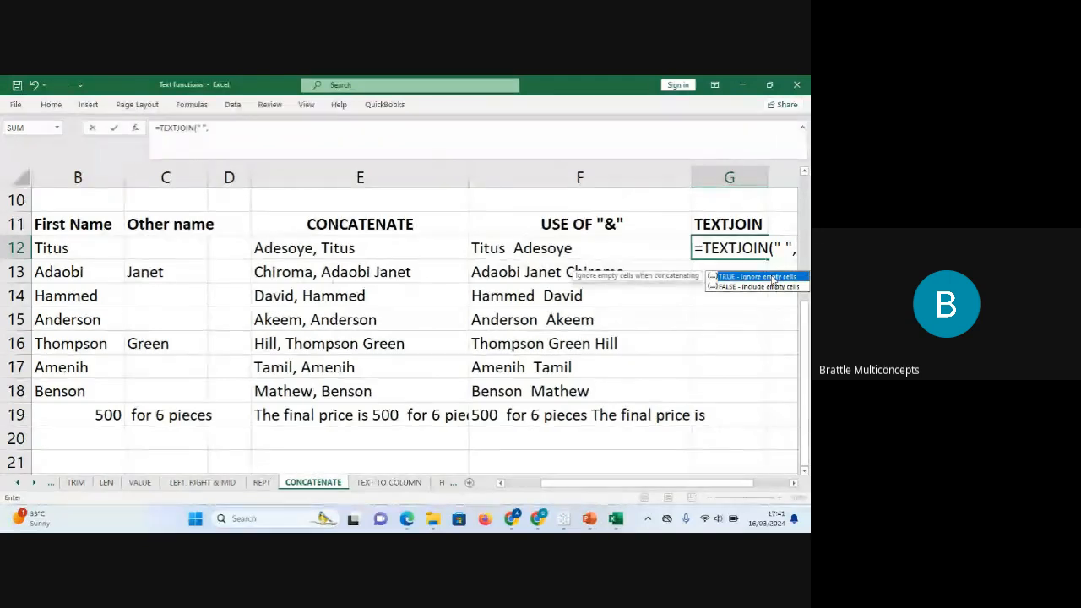
{"action": "double_click", "coordinate": [772, 277]}
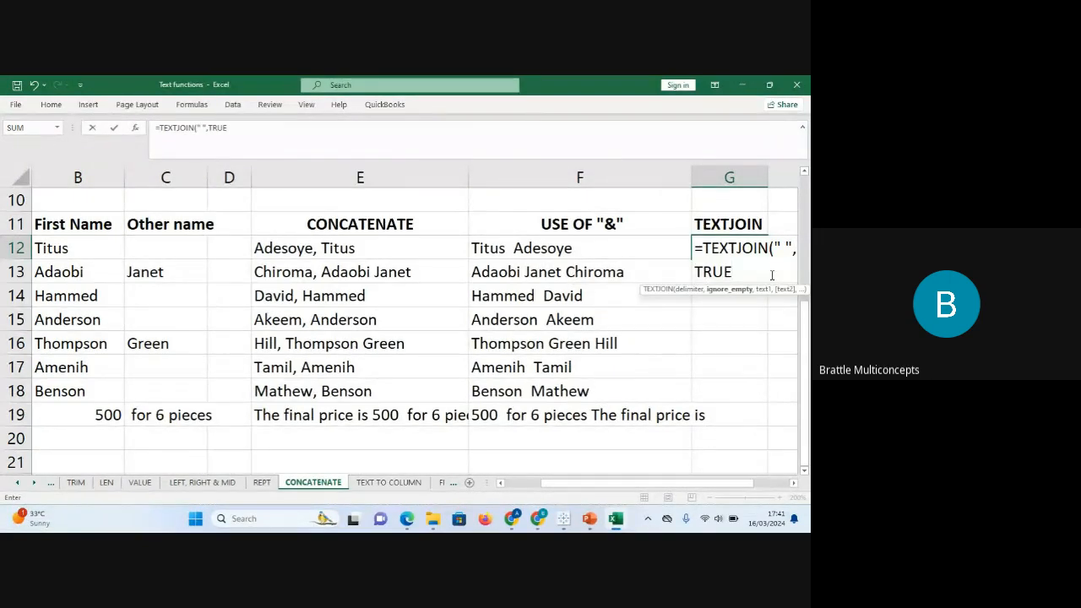
{"action": "type", "text": ","}
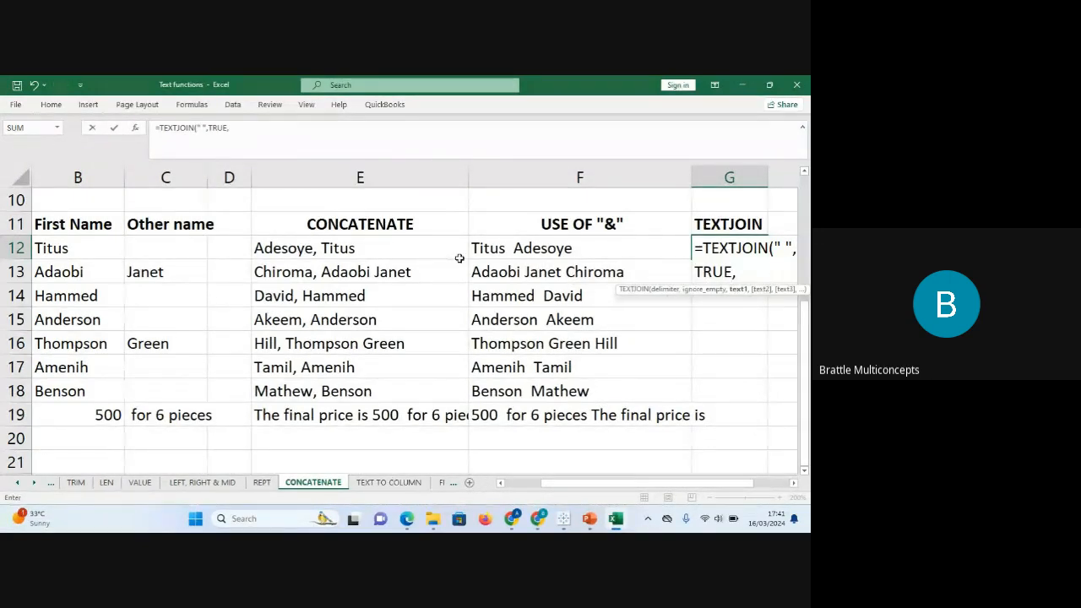
Add A12, B12 and C12 as TEXTJOIN text arguments, close the bracket and enter it.
{"action": "left_click", "coordinate": [56, 249]}
{"action": "key", "text": "Left"}
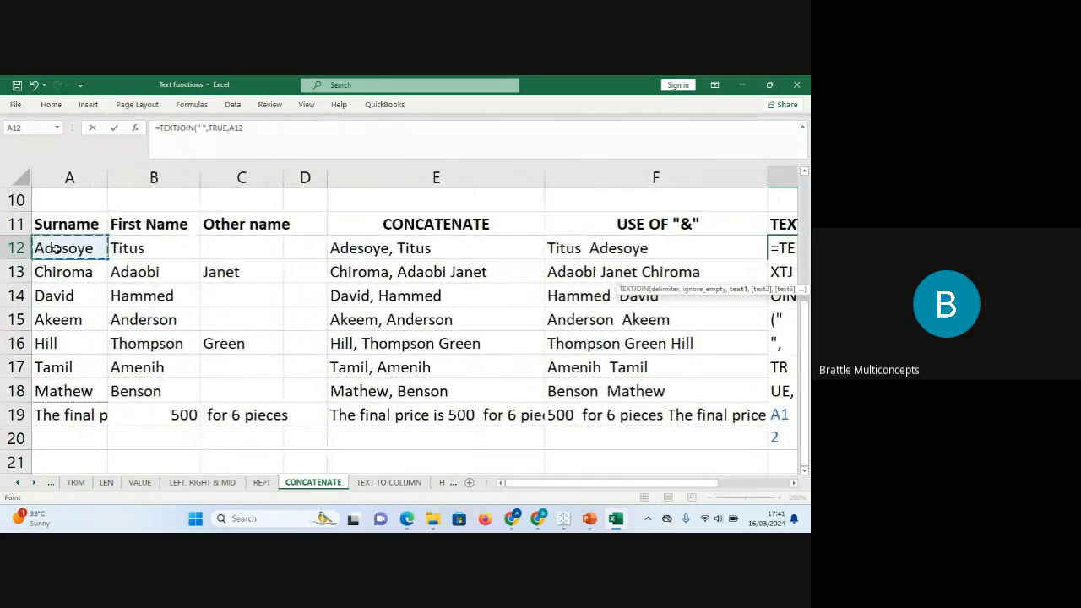
{"action": "type", "text": ","}
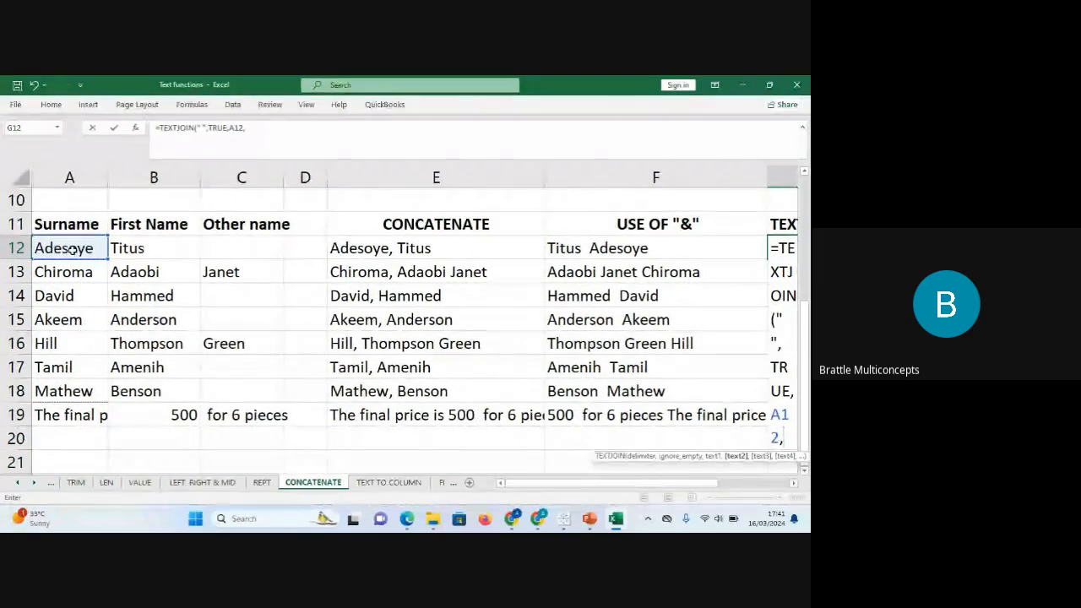
{"action": "left_click", "coordinate": [134, 248]}
{"action": "type", "text": "/"}
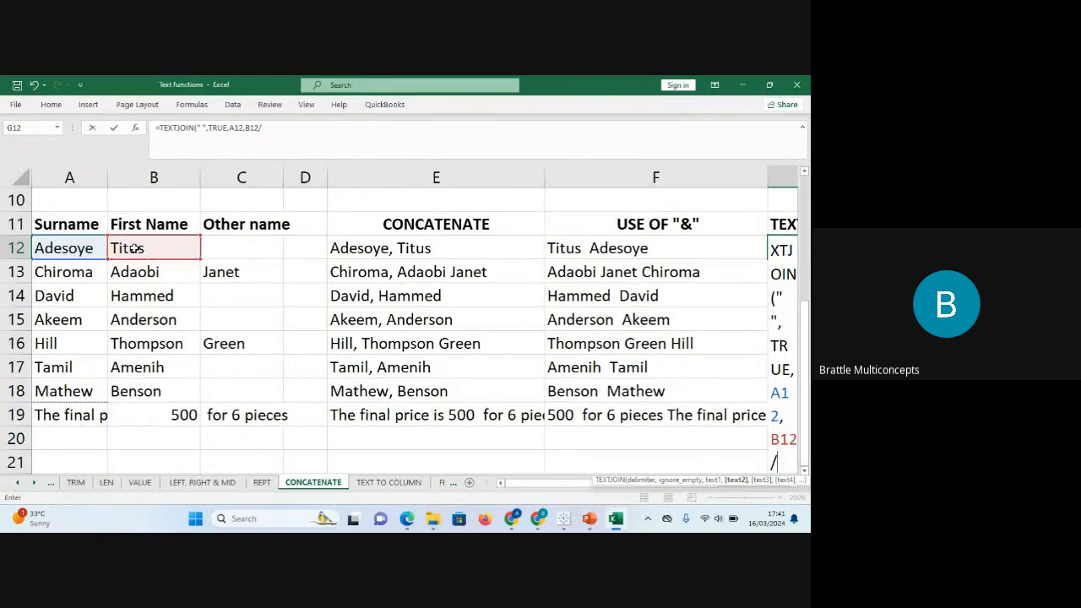
{"action": "key", "text": "BackSpace"}
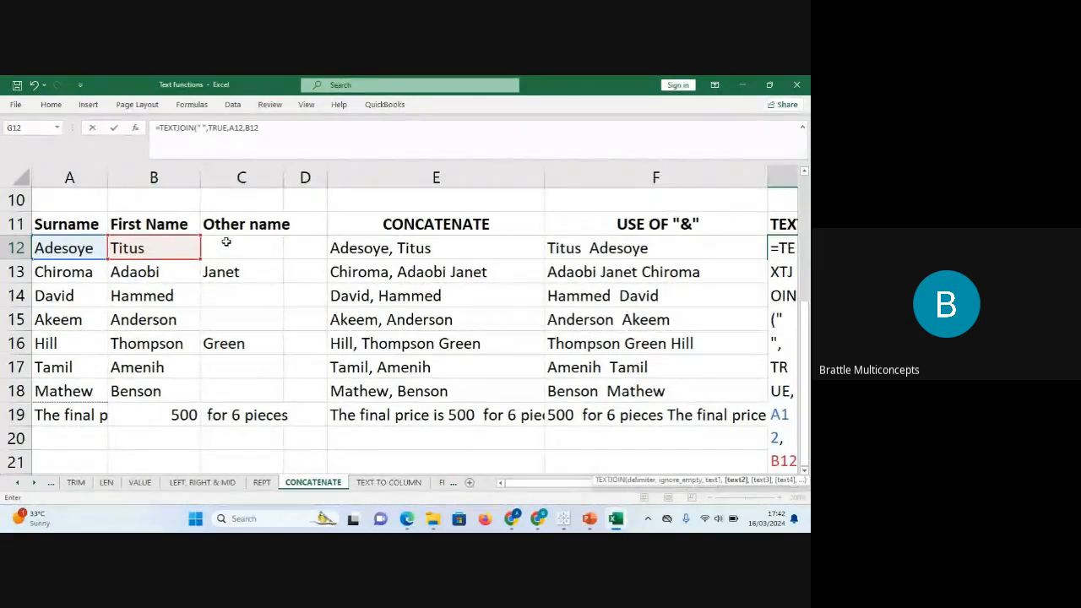
{"action": "type", "text": ","}
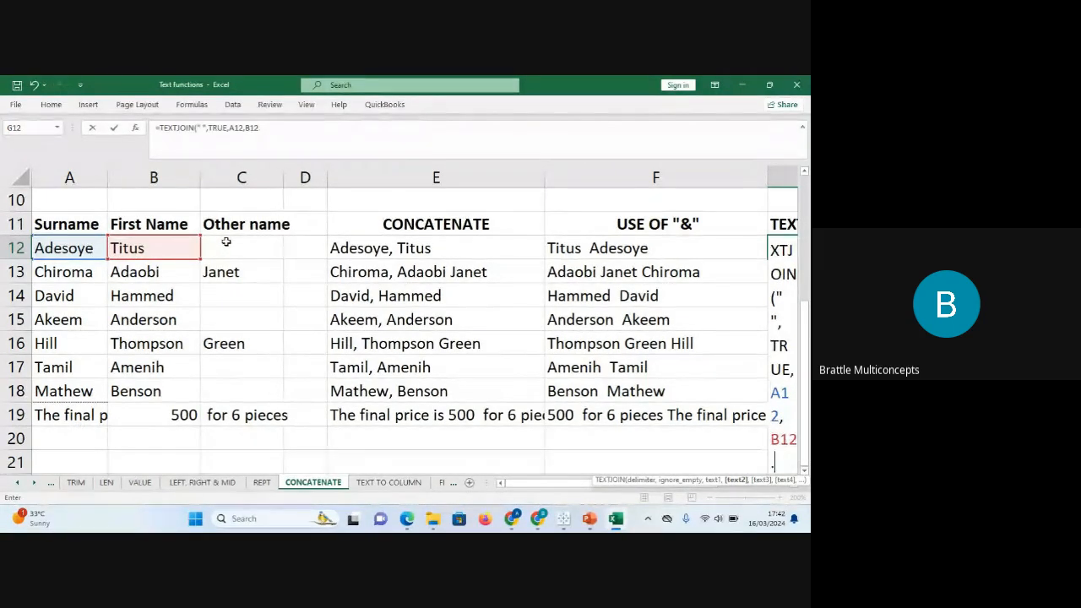
{"action": "left_click", "coordinate": [272, 133]}
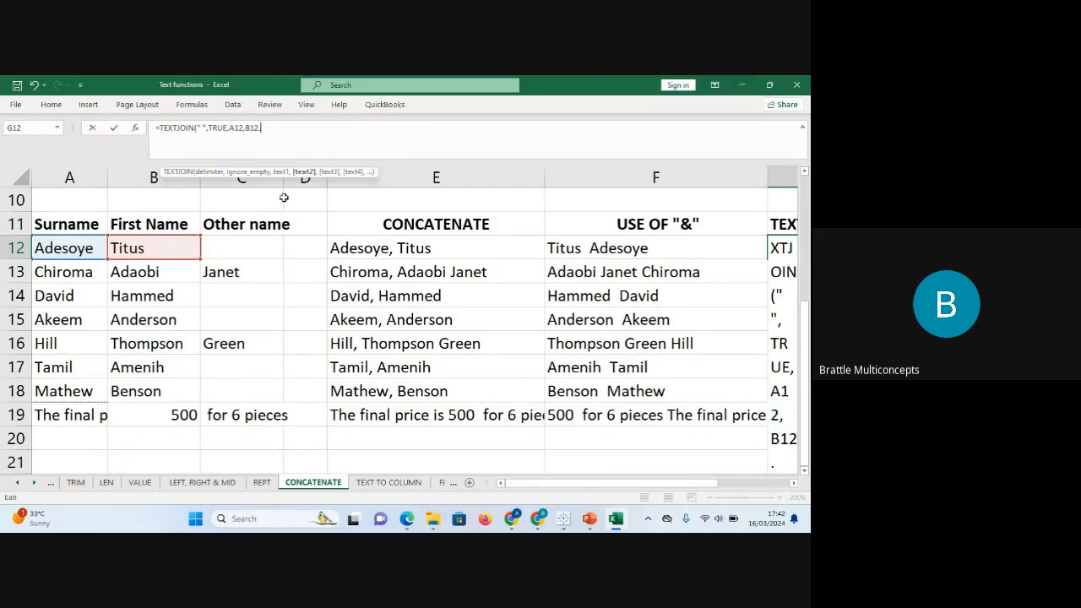
{"action": "left_click", "coordinate": [263, 251]}
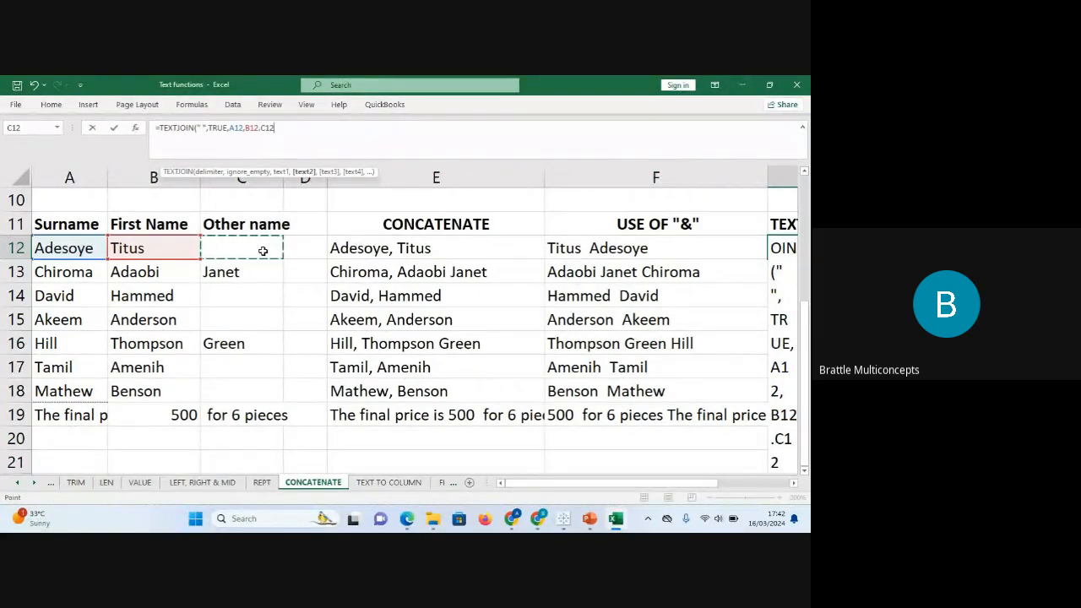
{"action": "type", "text": ")"}
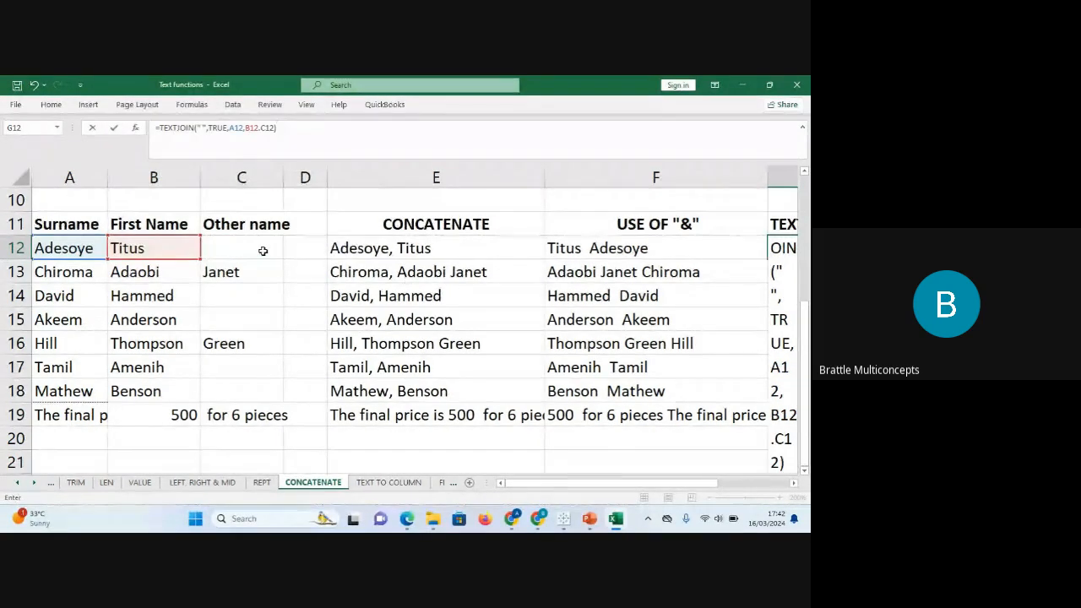
{"action": "key", "text": "Return"}
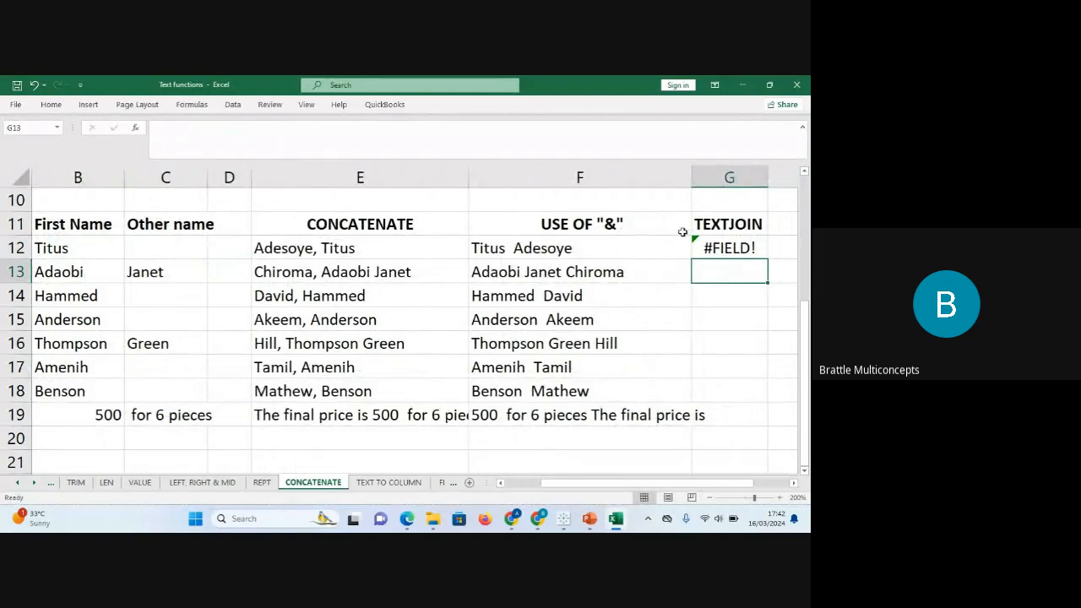
Replace the period between B12 and C12 with a comma in G12's TEXTJOIN formula.
{"action": "left_click", "coordinate": [716, 246]}
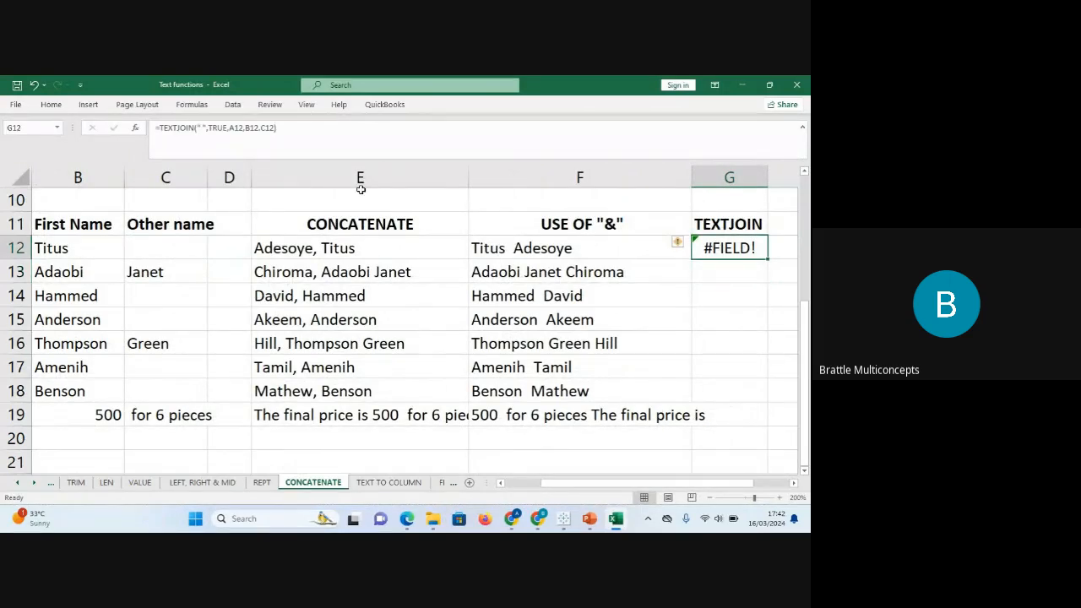
{"action": "left_click", "coordinate": [263, 128]}
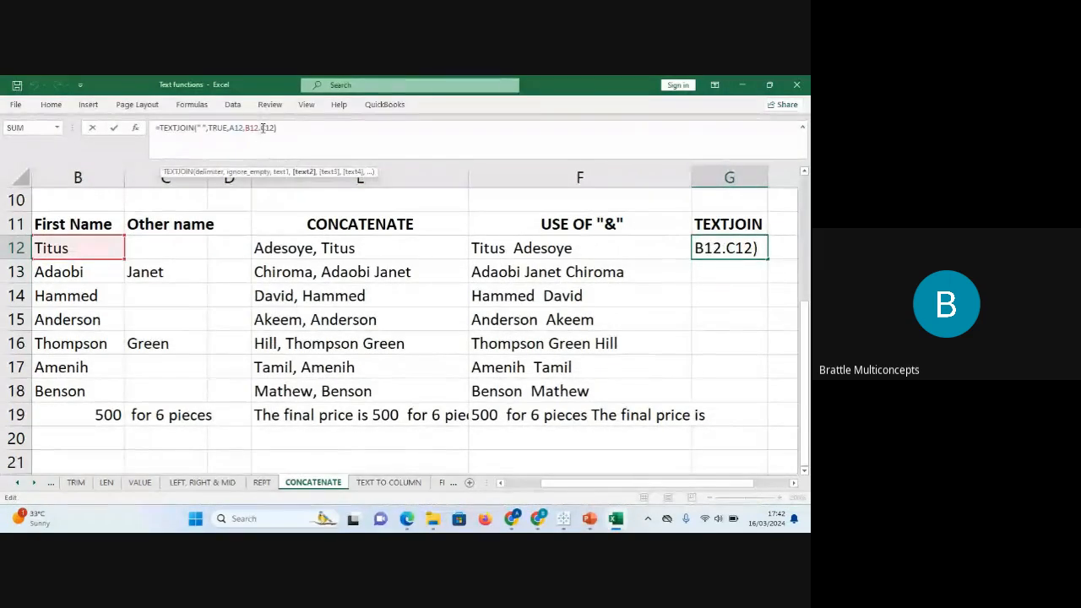
{"action": "key", "text": "BackSpace"}
{"action": "type", "text": ","}
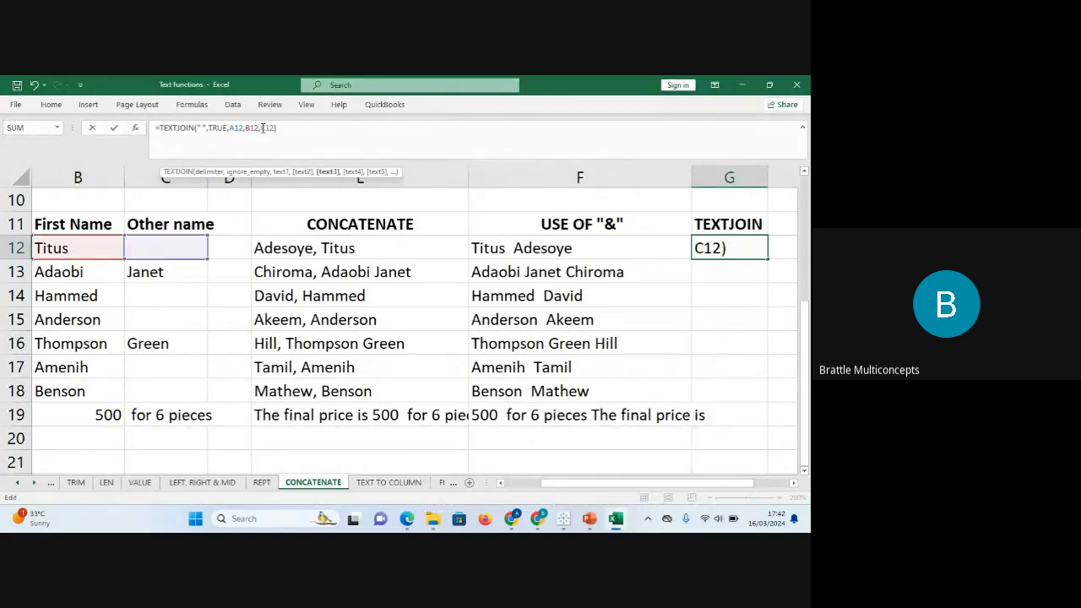
{"action": "key", "text": "Return"}
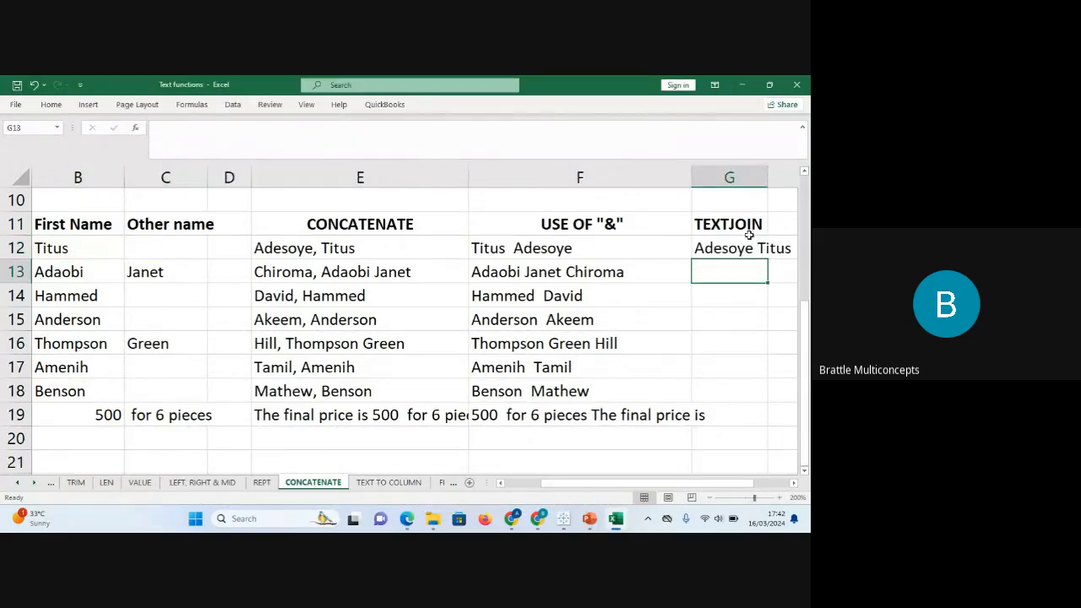
Fill the TEXTJOIN formula down to G19, narrow column F and widen column G.
{"action": "left_click", "coordinate": [741, 240]}
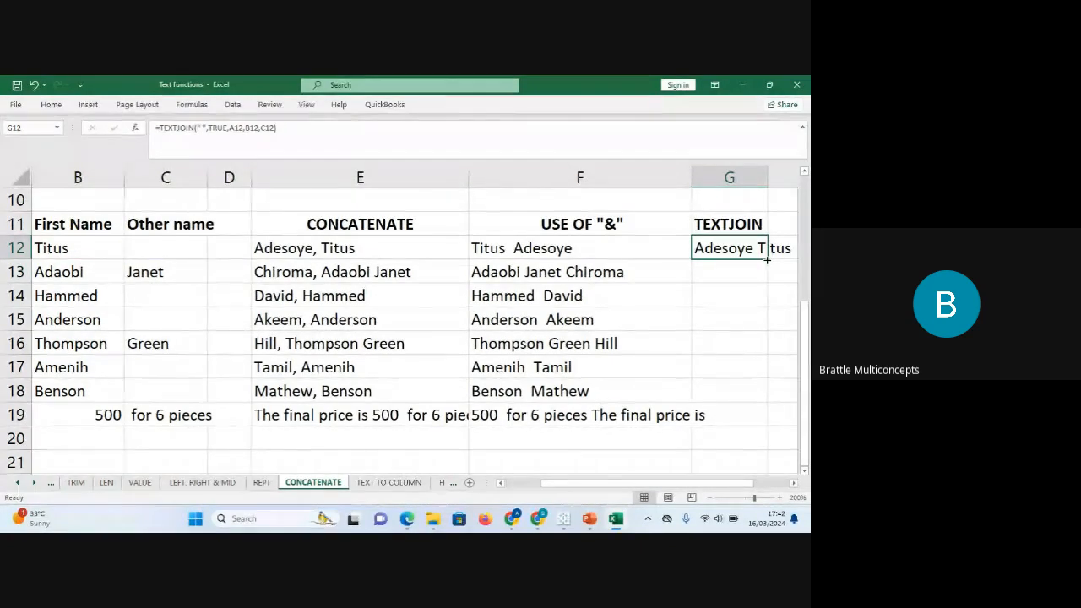
{"action": "double_click", "coordinate": [767, 259]}
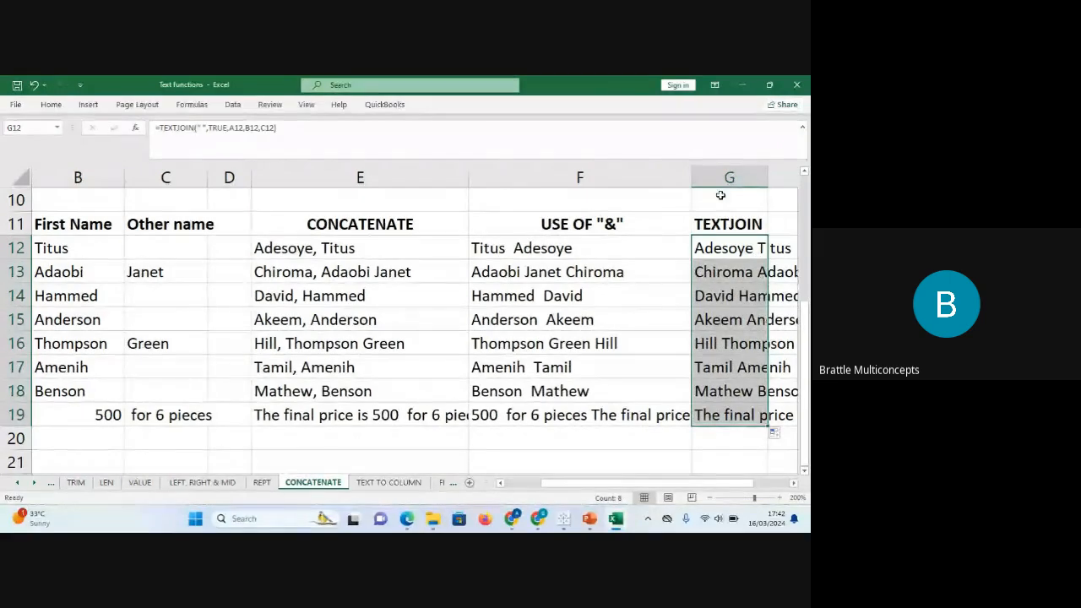
{"action": "left_click_drag", "start_coordinate": [691, 177], "coordinate": [604, 184]}
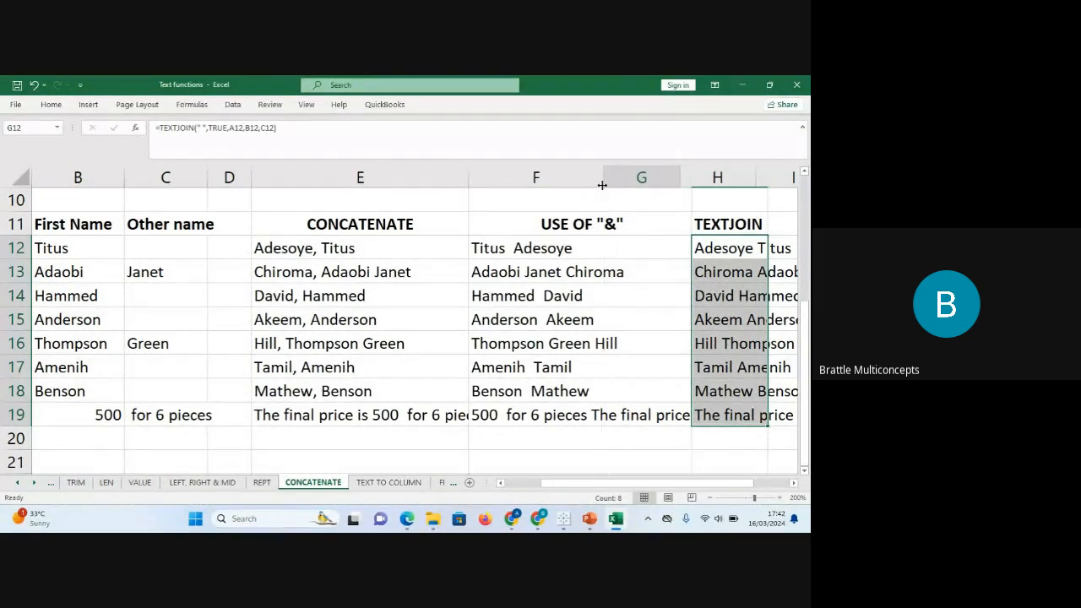
{"action": "left_click_drag", "start_coordinate": [678, 177], "coordinate": [737, 176]}
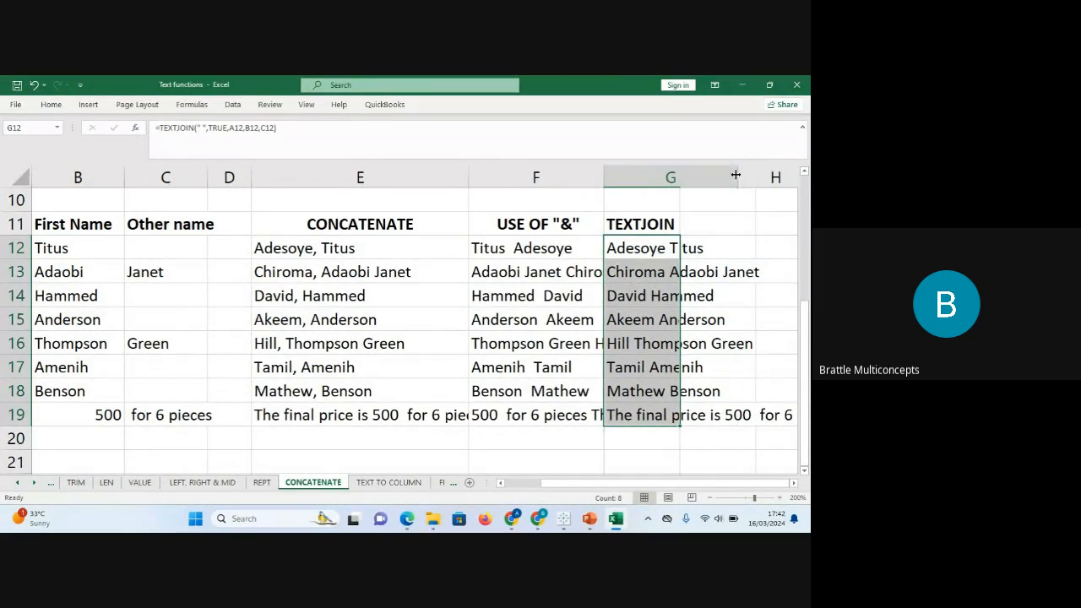
Review the G12 formula's delimiter, TRUE ignore_empty and A12–C12 text arguments.
{"action": "left_click", "coordinate": [671, 330]}
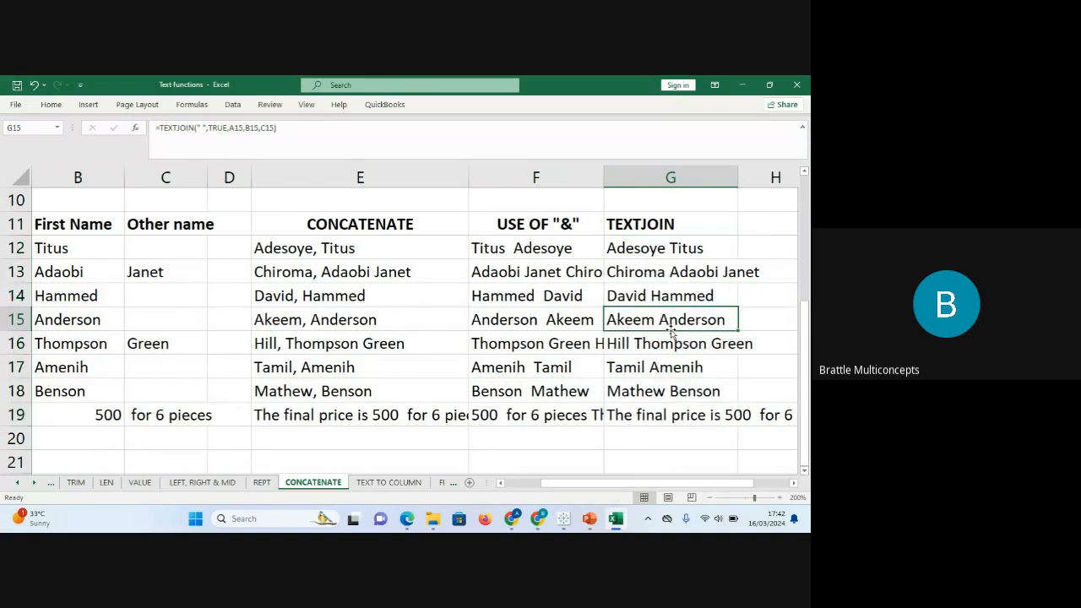
{"action": "left_click", "coordinate": [673, 244]}
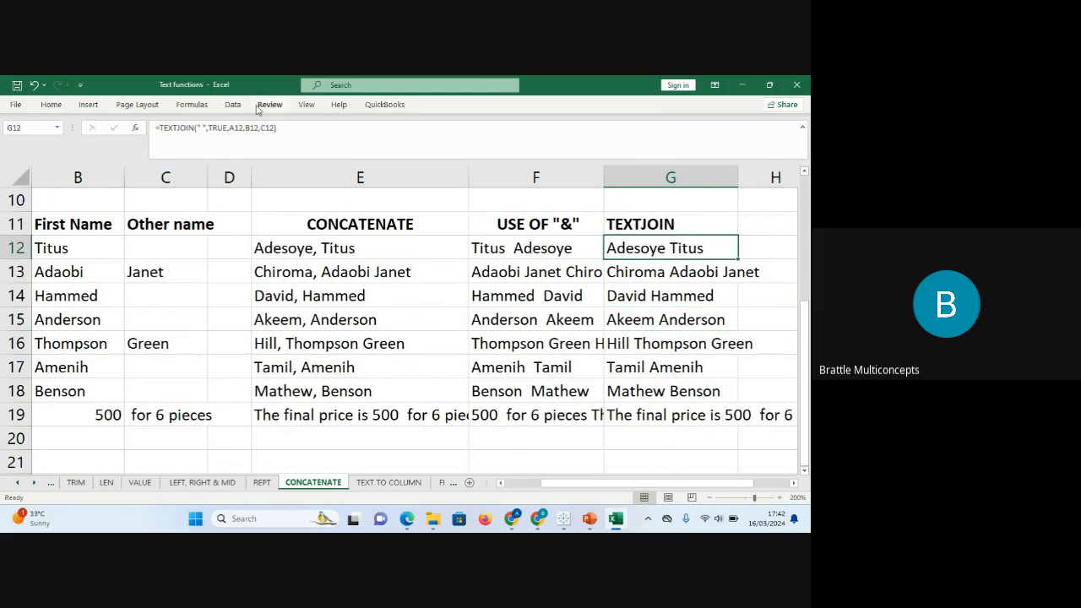
{"action": "left_click", "coordinate": [205, 128]}
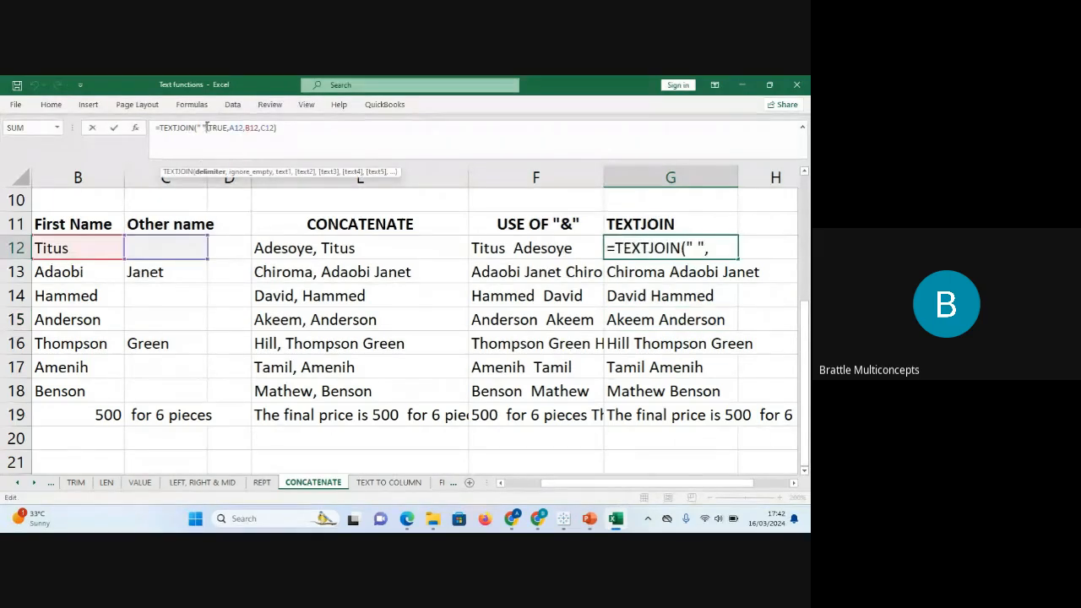
{"action": "left_click", "coordinate": [213, 128]}
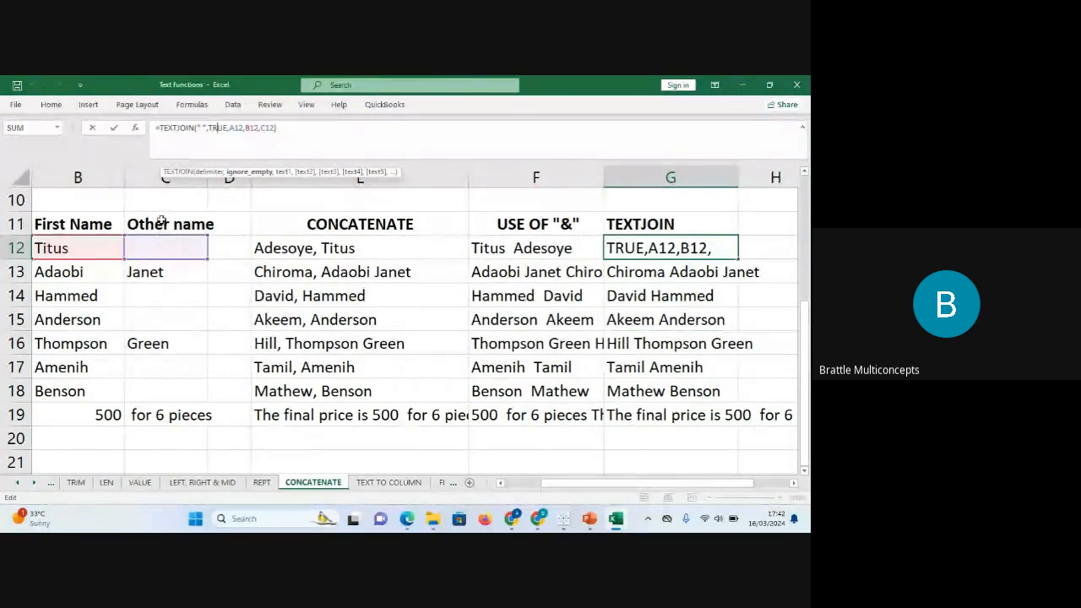
{"action": "left_click", "coordinate": [240, 127]}
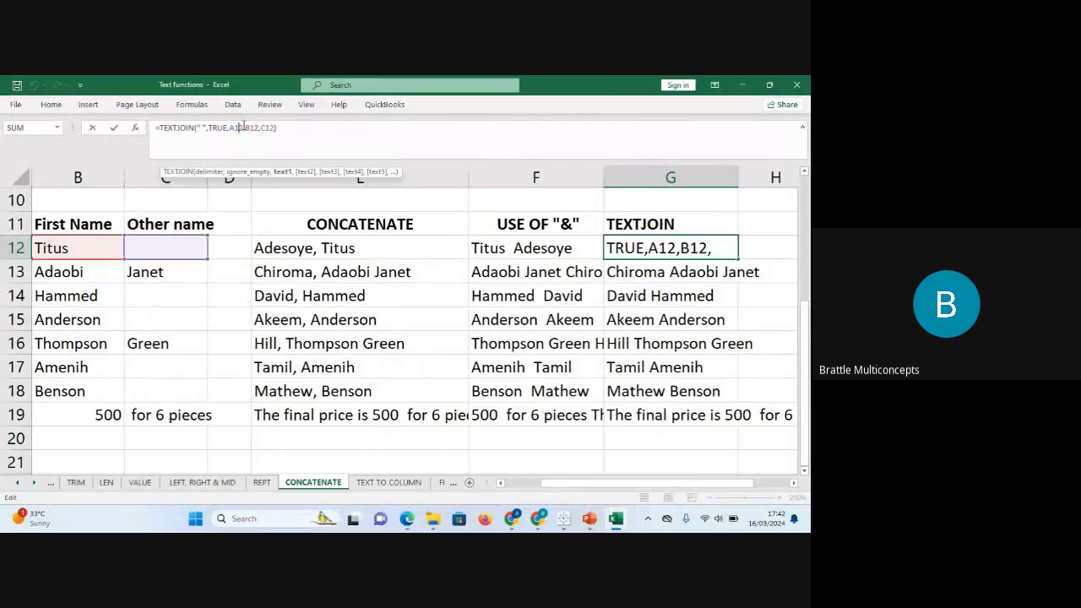
{"action": "left_click", "coordinate": [269, 127]}
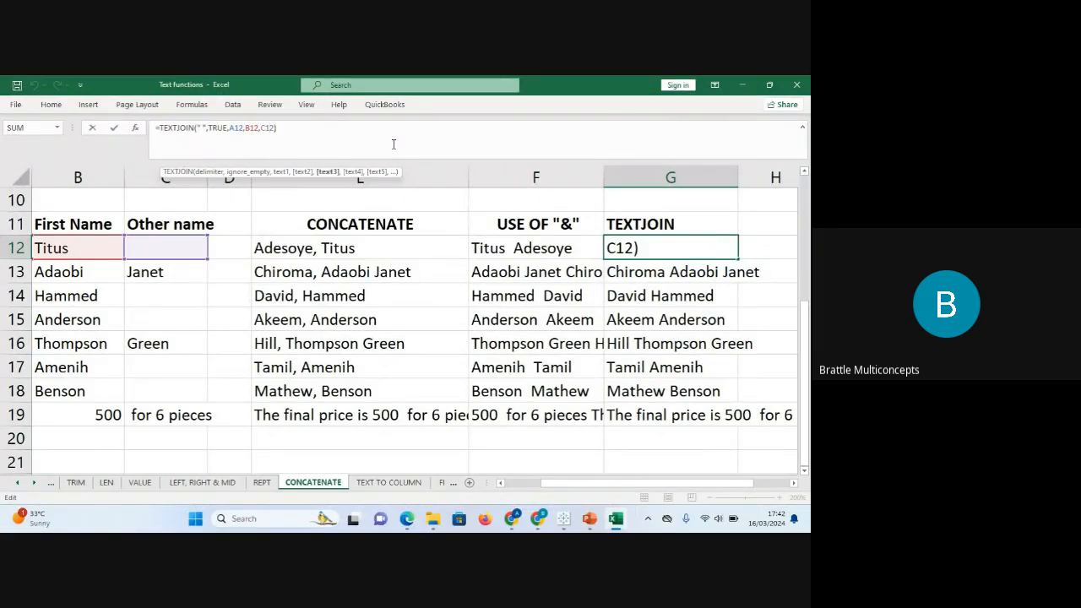
{"action": "key", "text": "Return"}
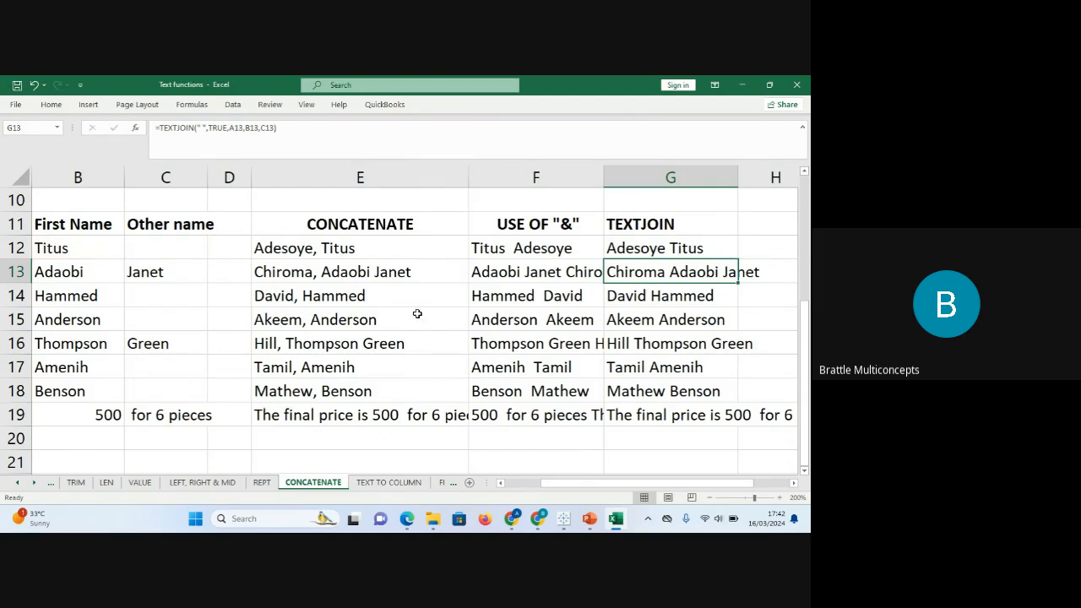
Switch to the TEXT TO COLUMN sheet tab.
{"action": "left_click", "coordinate": [388, 483]}
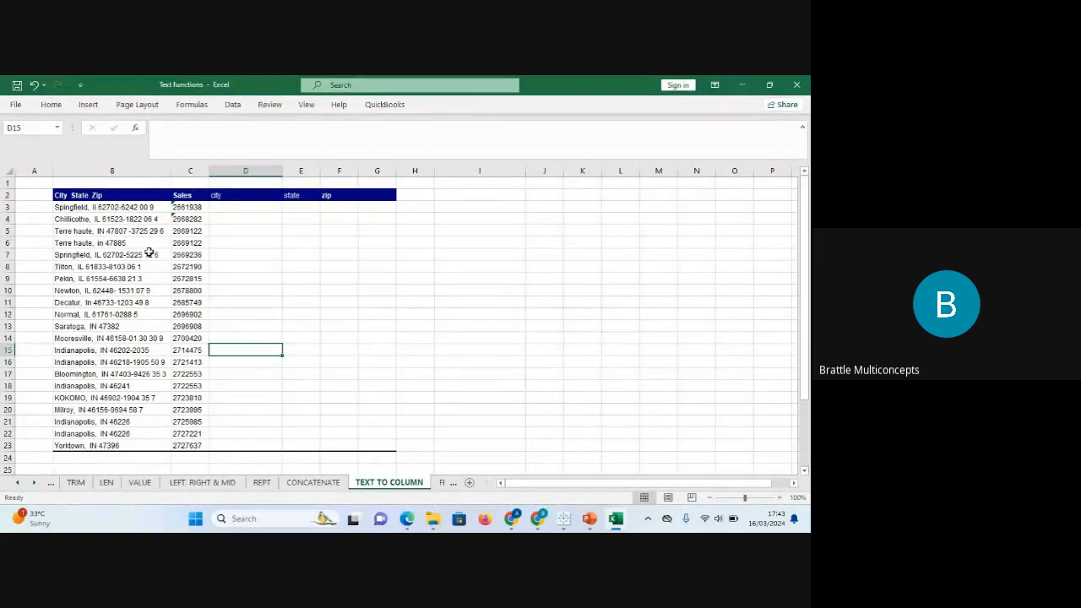
In B3's address, highlight the city, state code Il, zip 62702 and trailing digits.
{"action": "left_click", "coordinate": [103, 207]}
{"action": "left_click", "coordinate": [93, 195], "text": "shift"}
{"action": "left_click", "coordinate": [93, 195]}
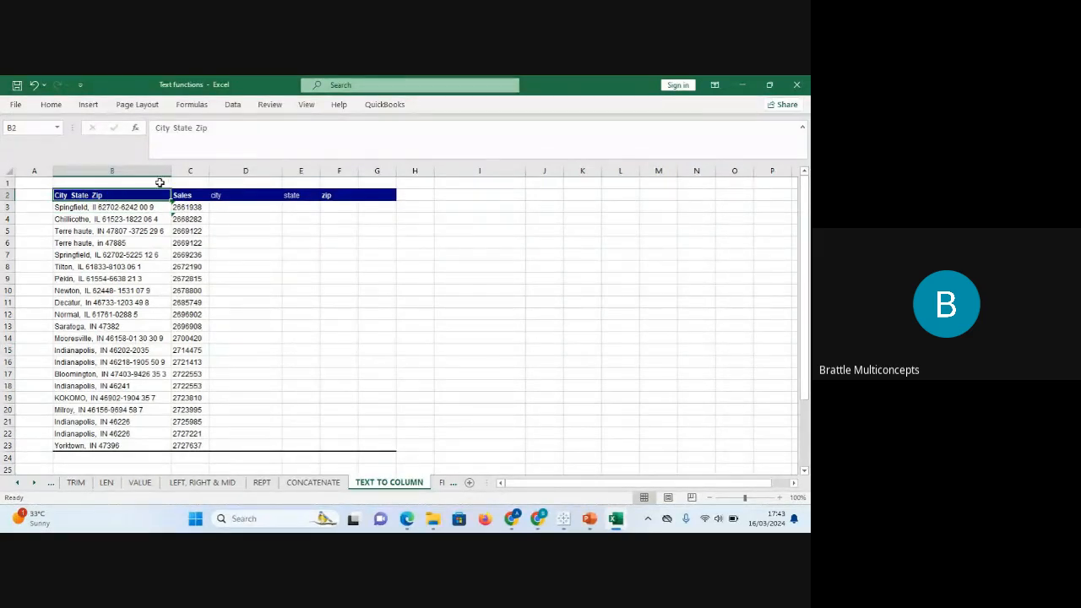
{"action": "left_click", "coordinate": [145, 208]}
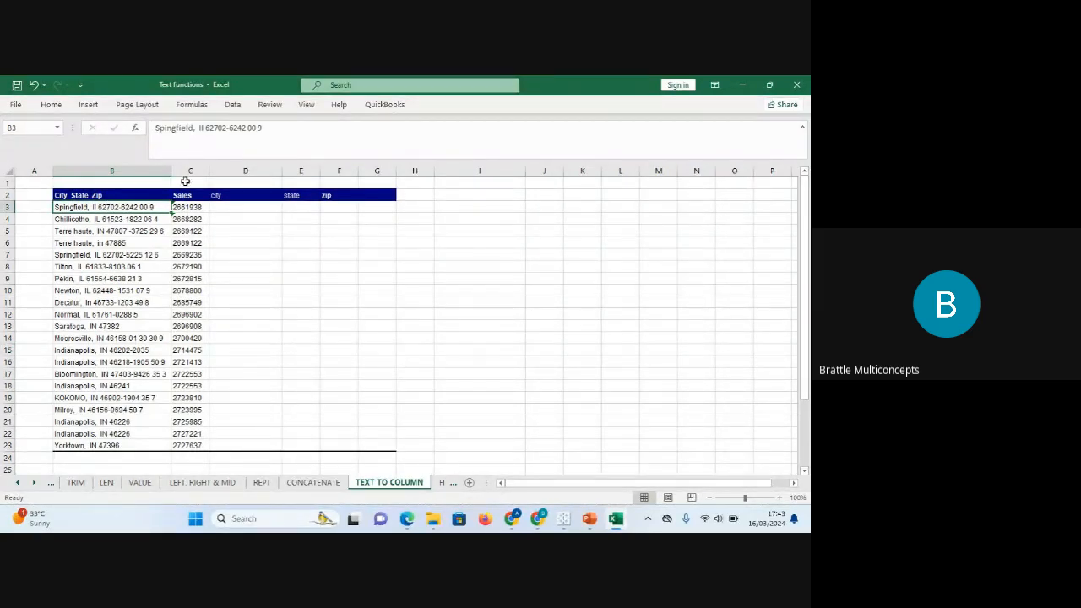
{"action": "left_click", "coordinate": [196, 128]}
{"action": "left_click_drag", "start_coordinate": [197, 127], "coordinate": [143, 129]}
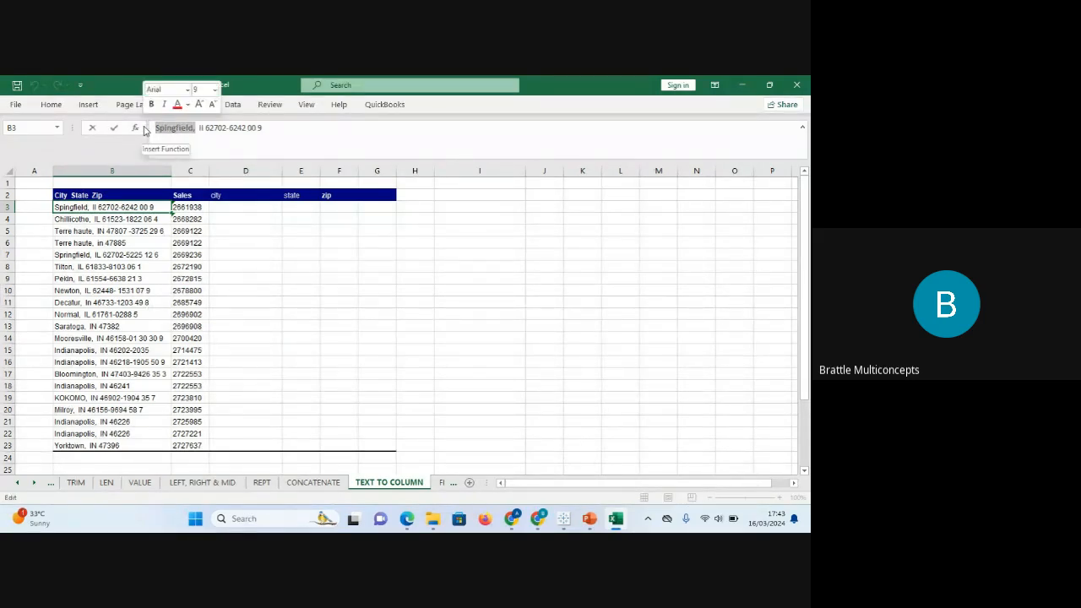
{"action": "left_click_drag", "start_coordinate": [204, 127], "coordinate": [199, 126]}
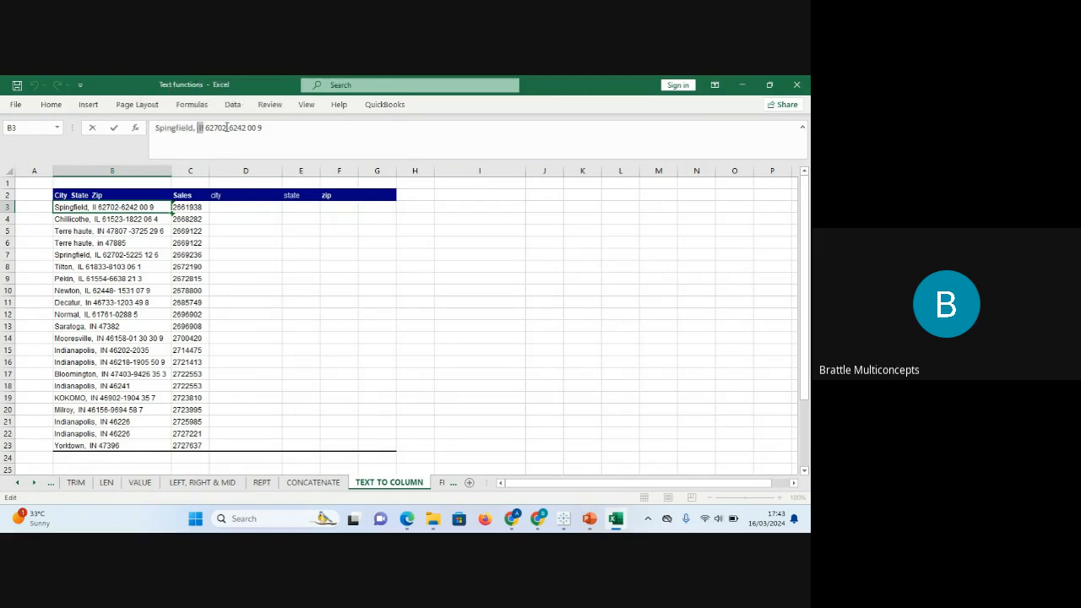
{"action": "left_click", "coordinate": [227, 128]}
{"action": "left_click_drag", "start_coordinate": [226, 128], "coordinate": [205, 127]}
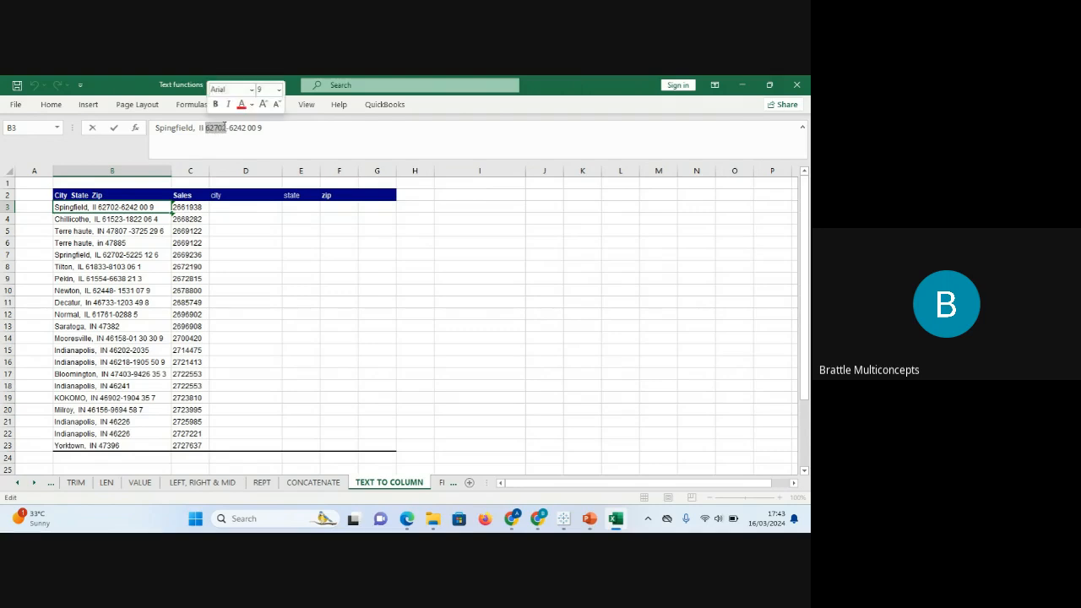
{"action": "left_click", "coordinate": [223, 127]}
{"action": "left_click_drag", "start_coordinate": [226, 127], "coordinate": [317, 126]}
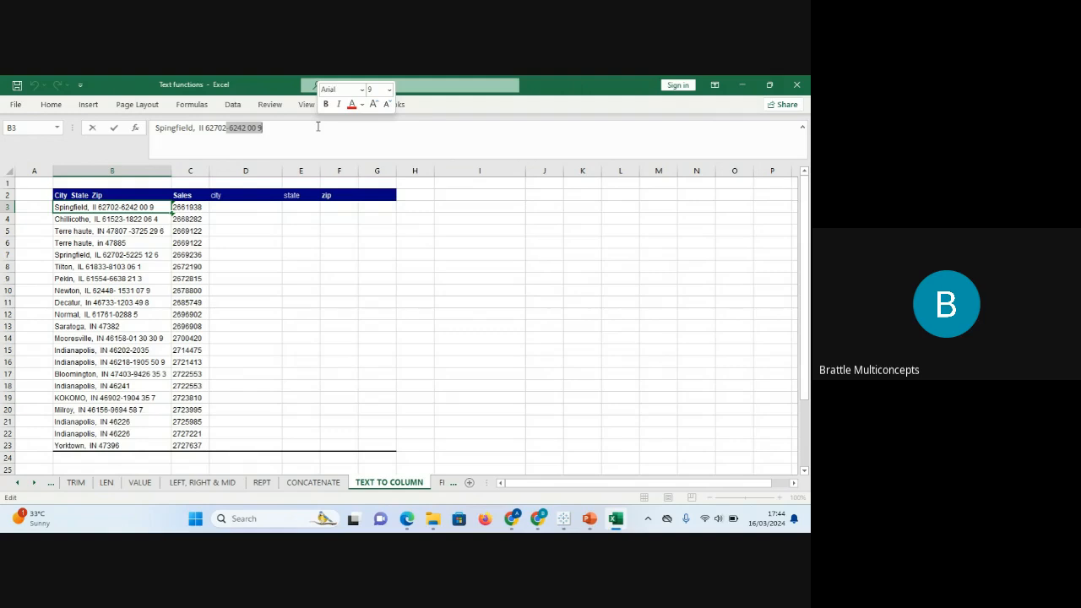
Check the empty city, state and zip cells D3:F3, then select addresses B3:B23.
{"action": "left_click", "coordinate": [275, 208]}
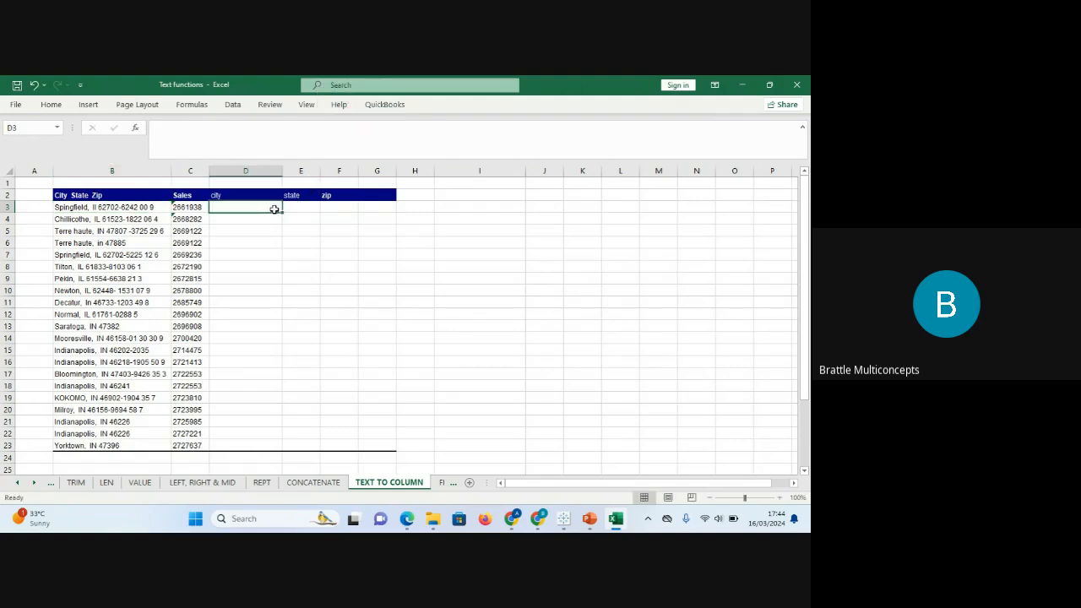
{"action": "left_click", "coordinate": [304, 204]}
{"action": "left_click", "coordinate": [333, 203]}
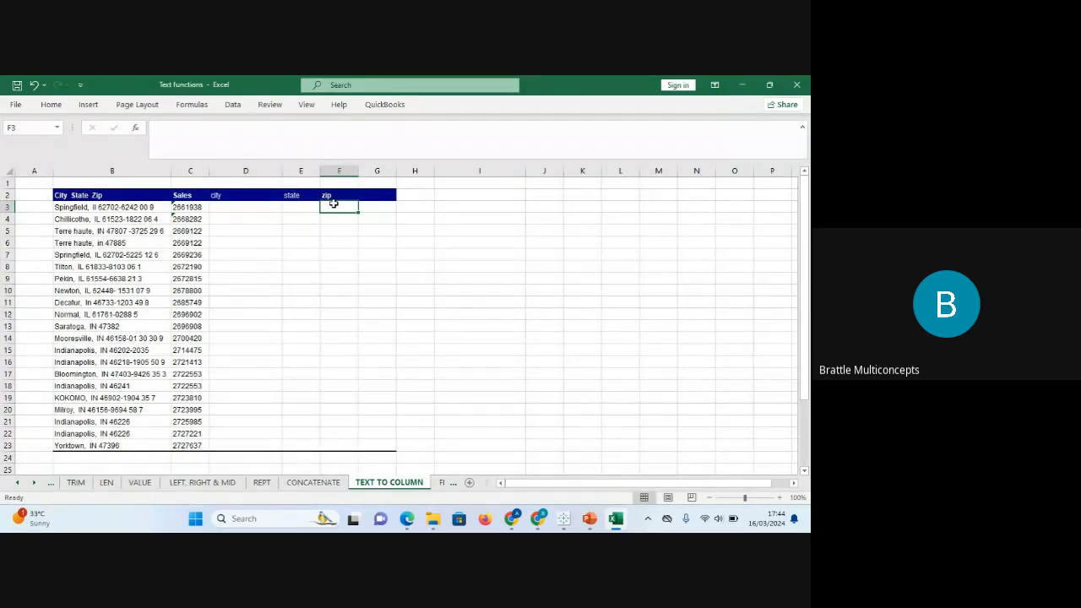
{"action": "left_click", "coordinate": [135, 209]}
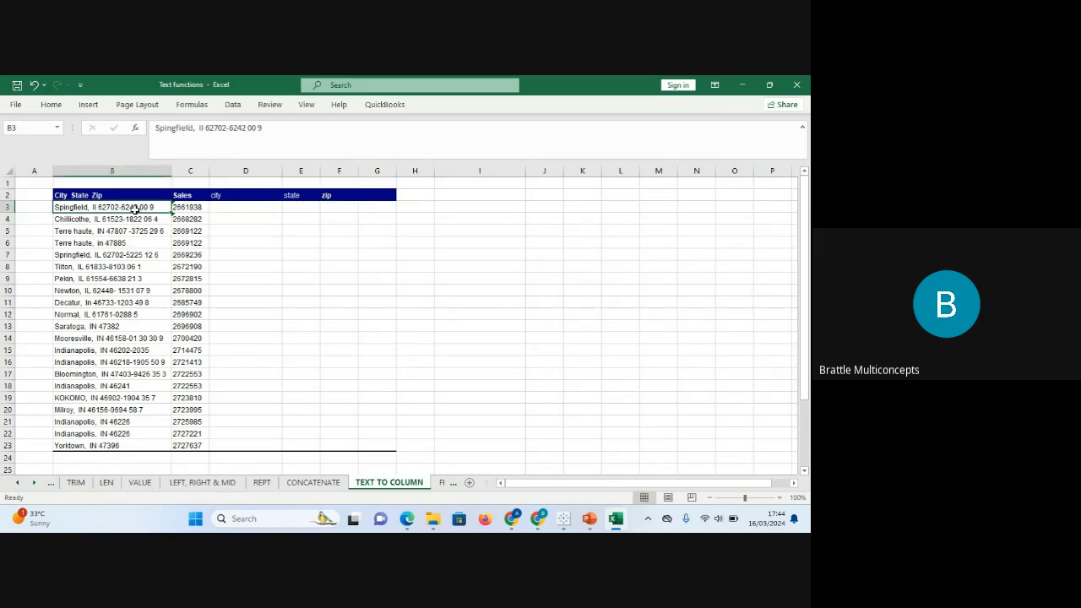
{"action": "key", "text": "ctrl+shift+Down"}
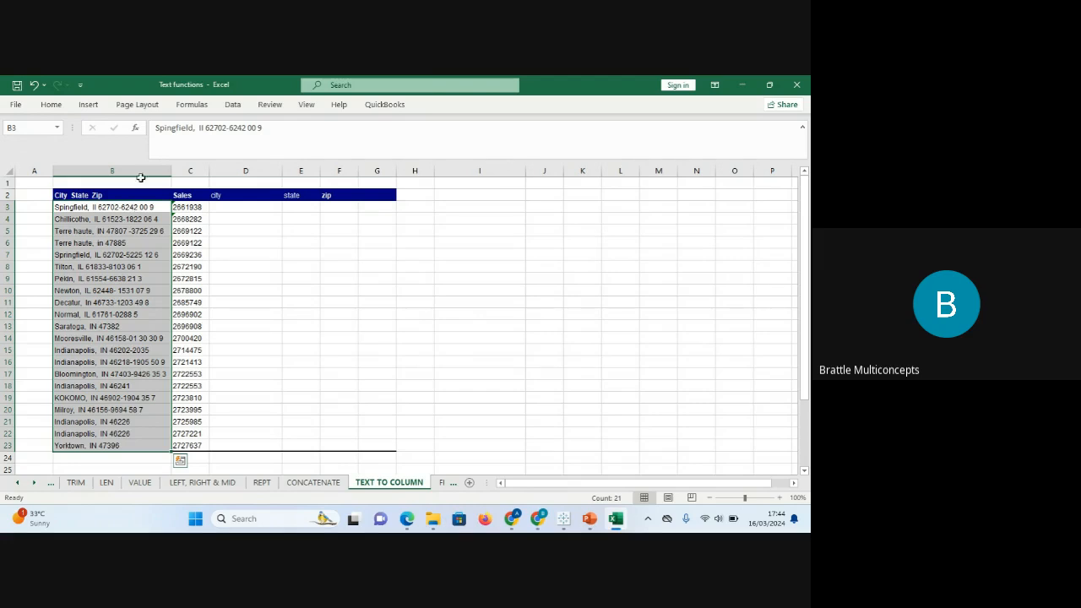
{"action": "left_click", "coordinate": [237, 110]}
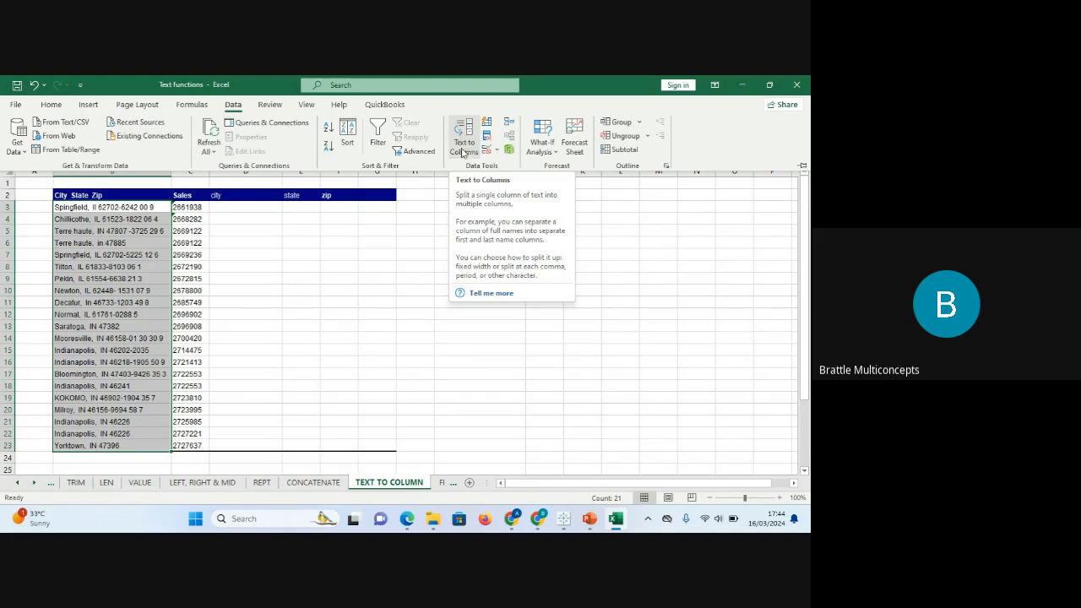
{"action": "left_click", "coordinate": [466, 148]}
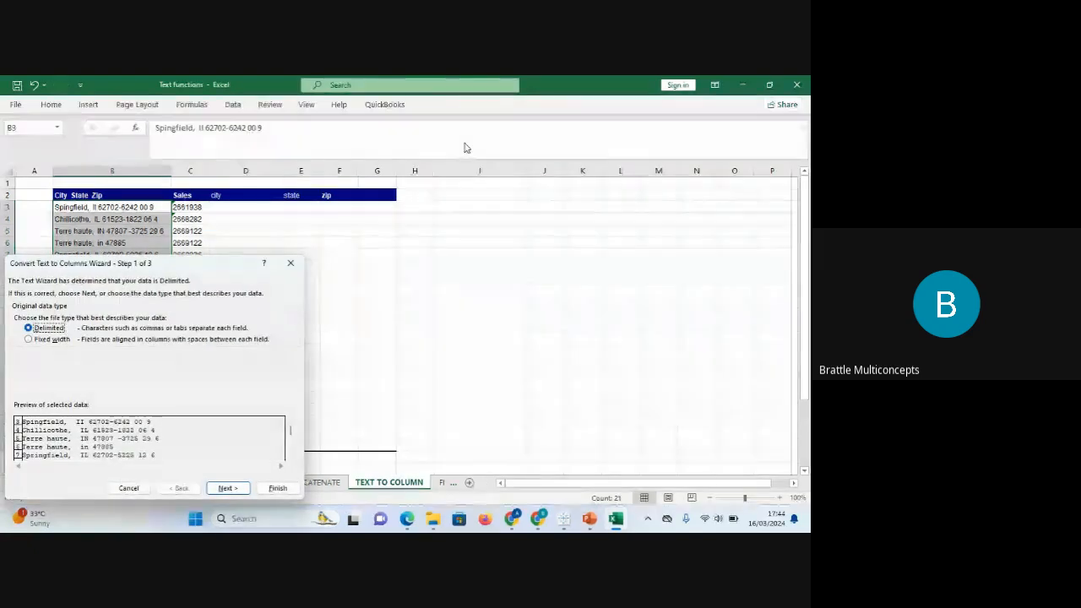
{"action": "left_click_drag", "start_coordinate": [212, 260], "coordinate": [620, 149]}
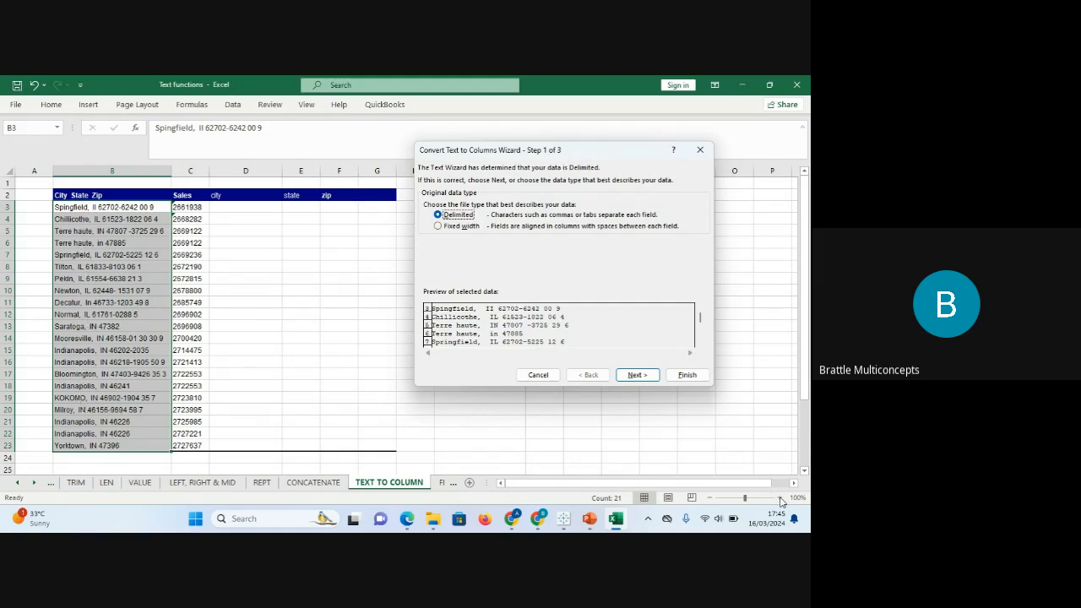
{"action": "left_click", "coordinate": [698, 152]}
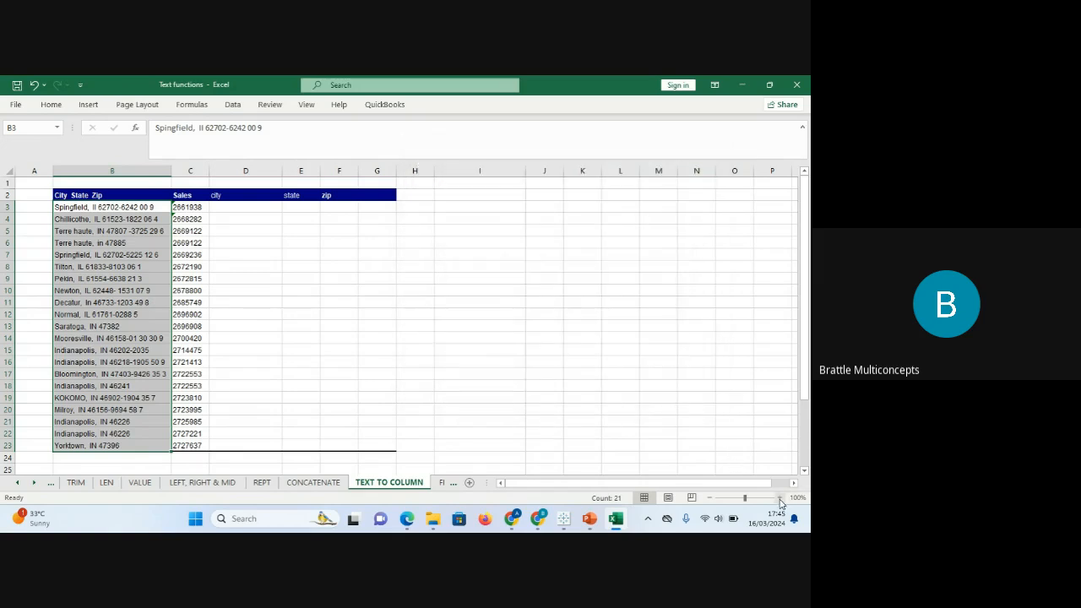
Zoom to 150%, select addresses B3:B23 and open Data > Text to Columns.
{"action": "left_click", "coordinate": [780, 498]}
{"action": "left_click", "coordinate": [779, 498]}
{"action": "left_click", "coordinate": [780, 498]}
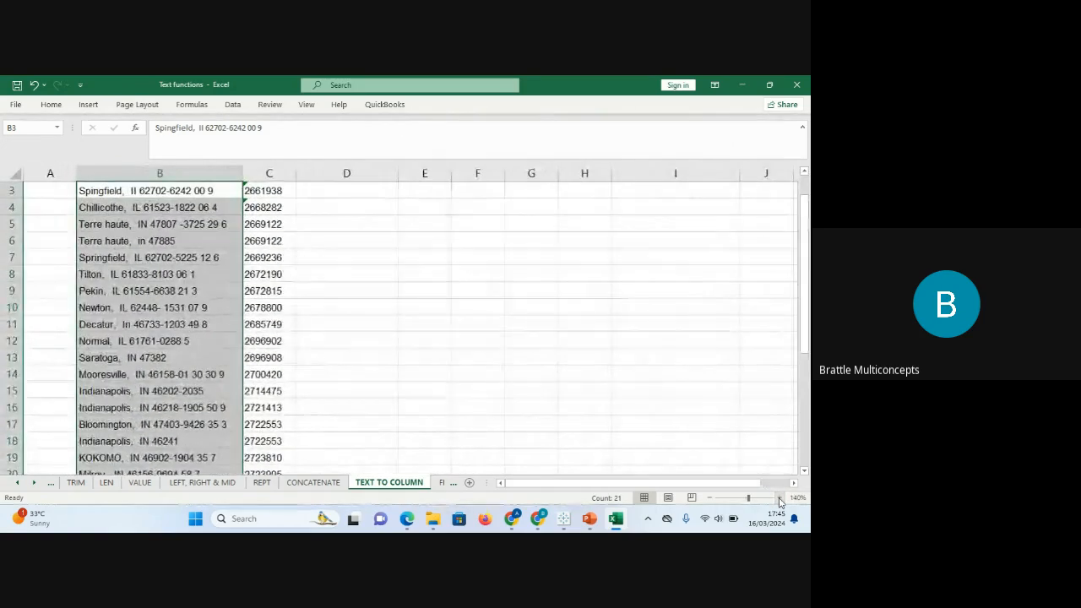
{"action": "left_click", "coordinate": [779, 499]}
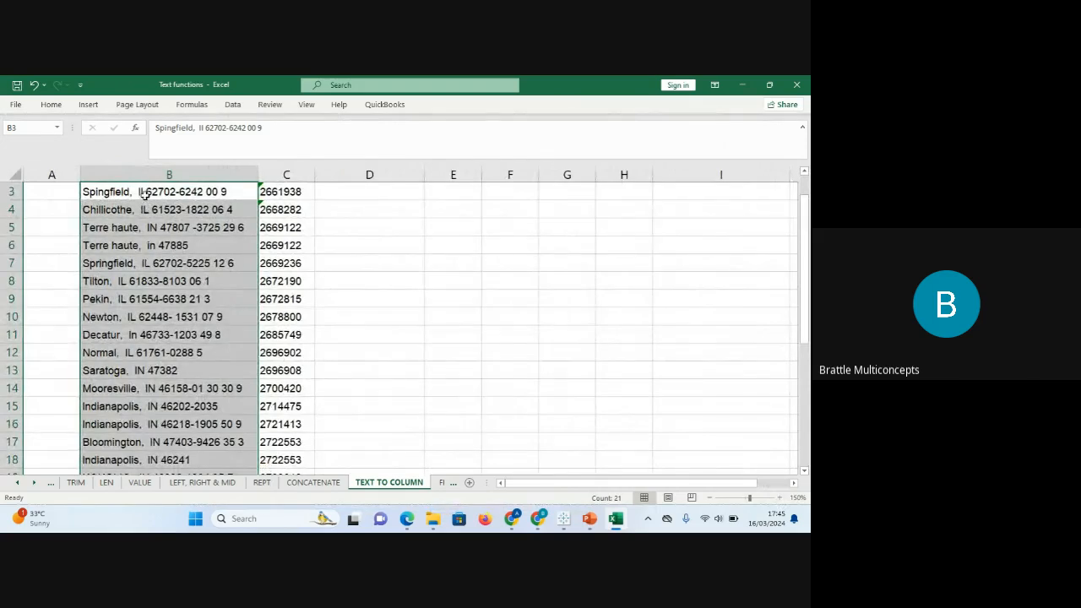
{"action": "scroll", "coordinate": [160, 224], "scroll_direction": "up", "scroll_amount": 1}
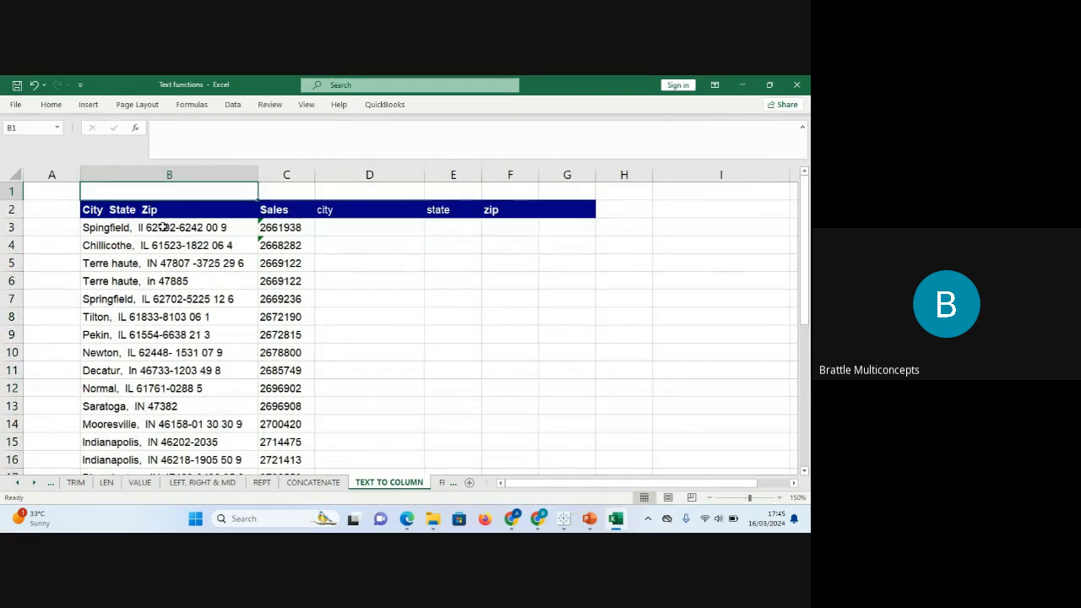
{"action": "left_click", "coordinate": [163, 227]}
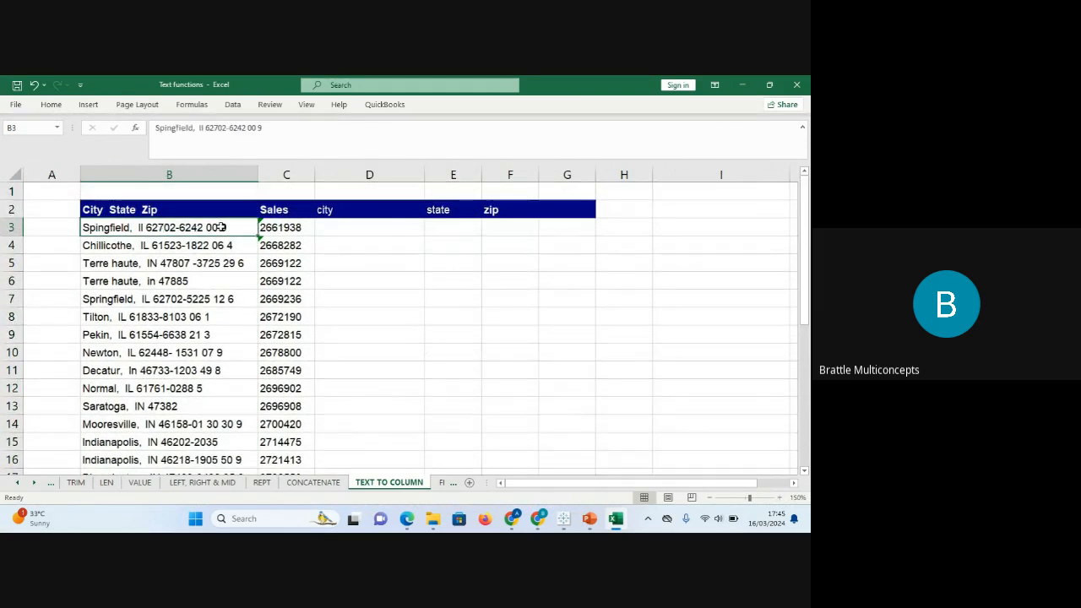
{"action": "key", "text": "ctrl+shift+Down"}
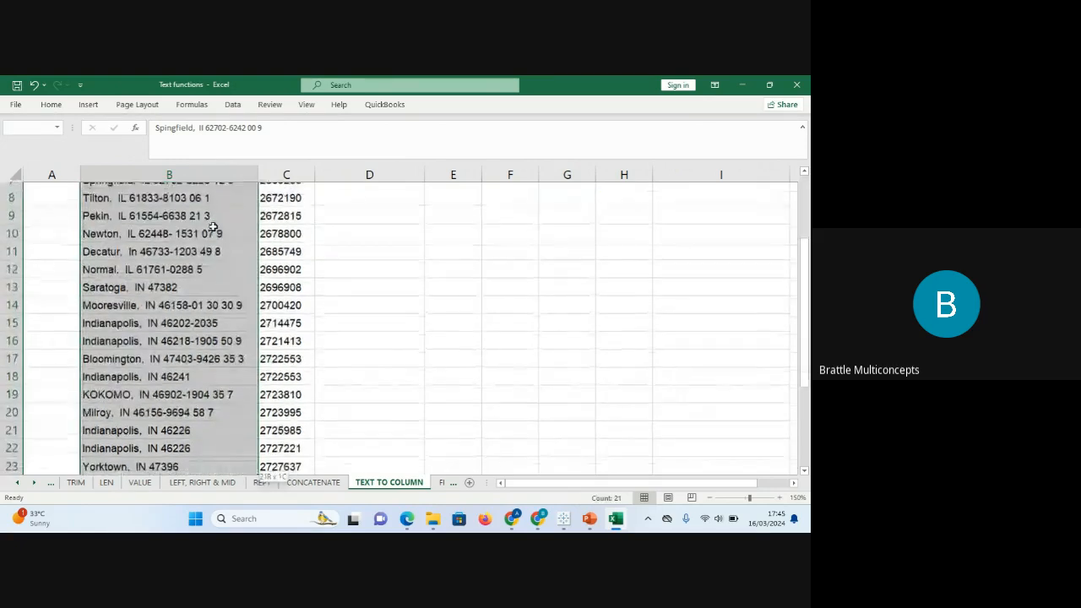
{"action": "left_click", "coordinate": [233, 104]}
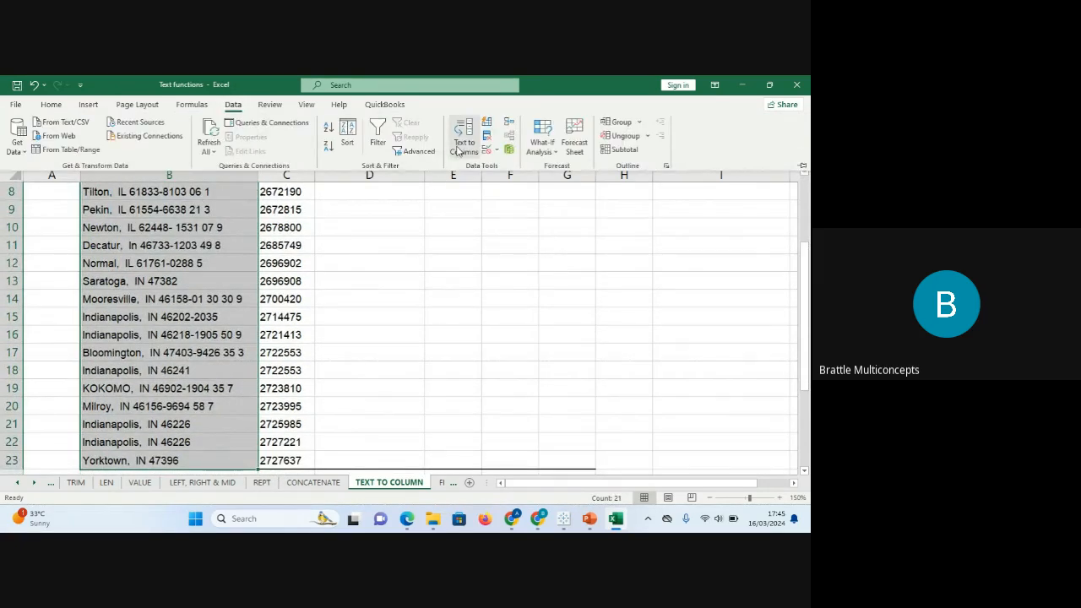
{"action": "left_click", "coordinate": [460, 142]}
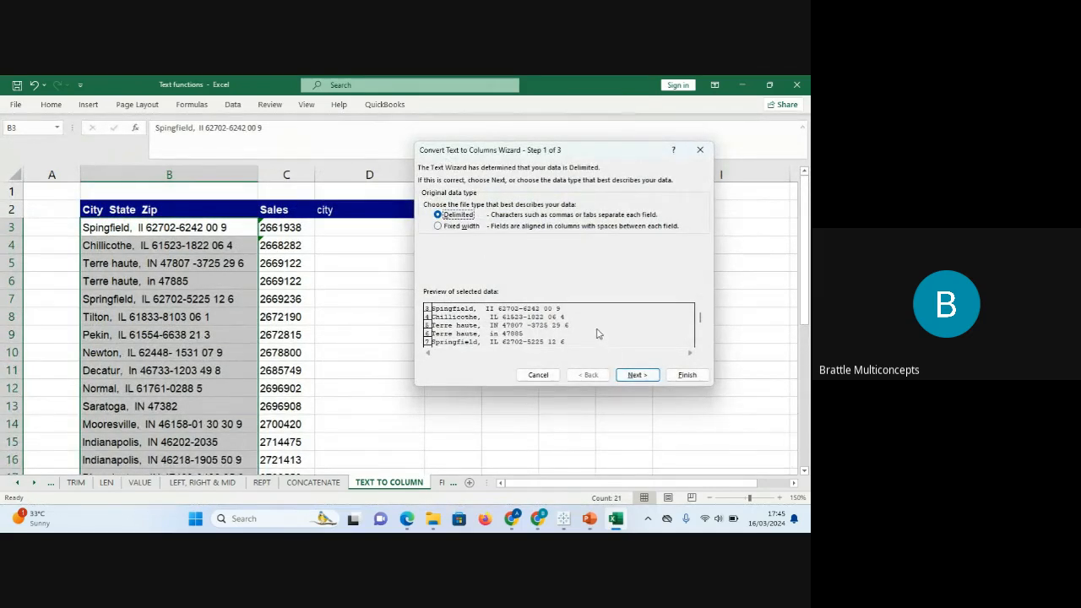
Split the addresses on Comma only (Tab off) to destination $D$3, replacing existing cells.
{"action": "left_click", "coordinate": [633, 374]}
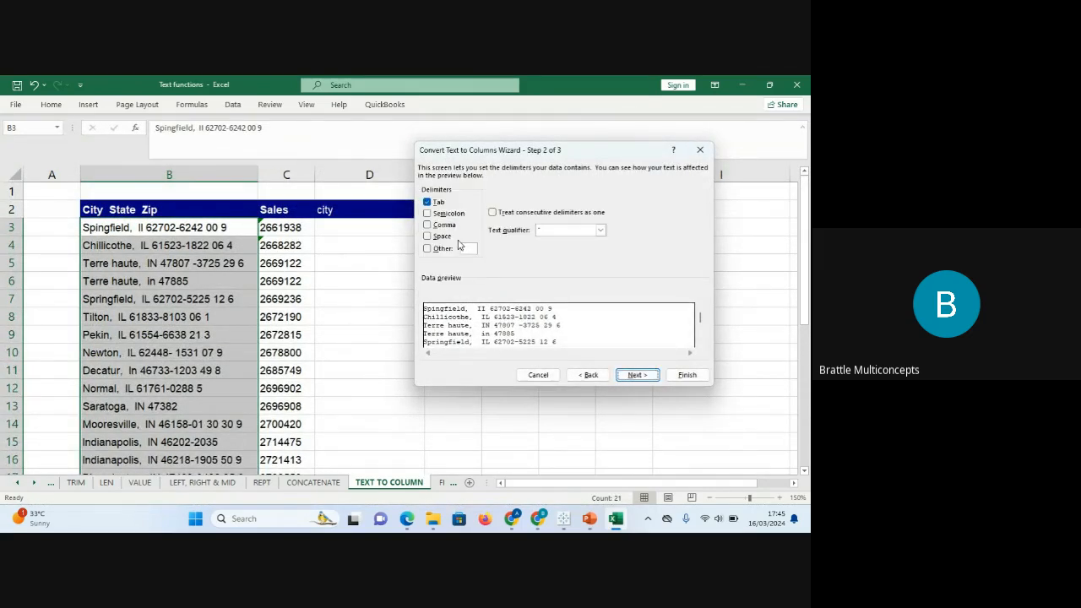
{"action": "left_click", "coordinate": [428, 225]}
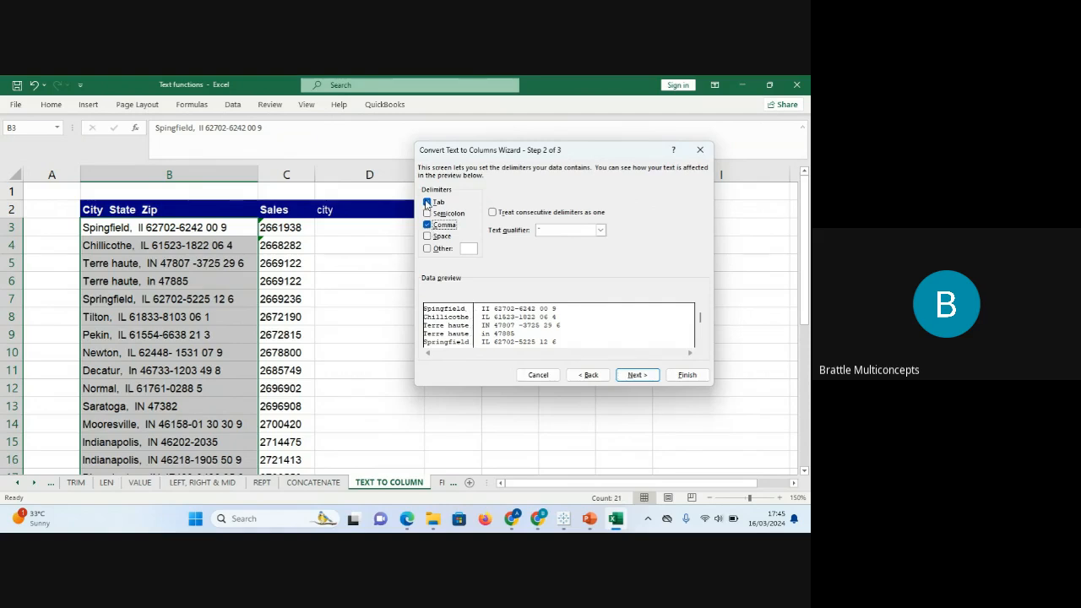
{"action": "left_click", "coordinate": [427, 202]}
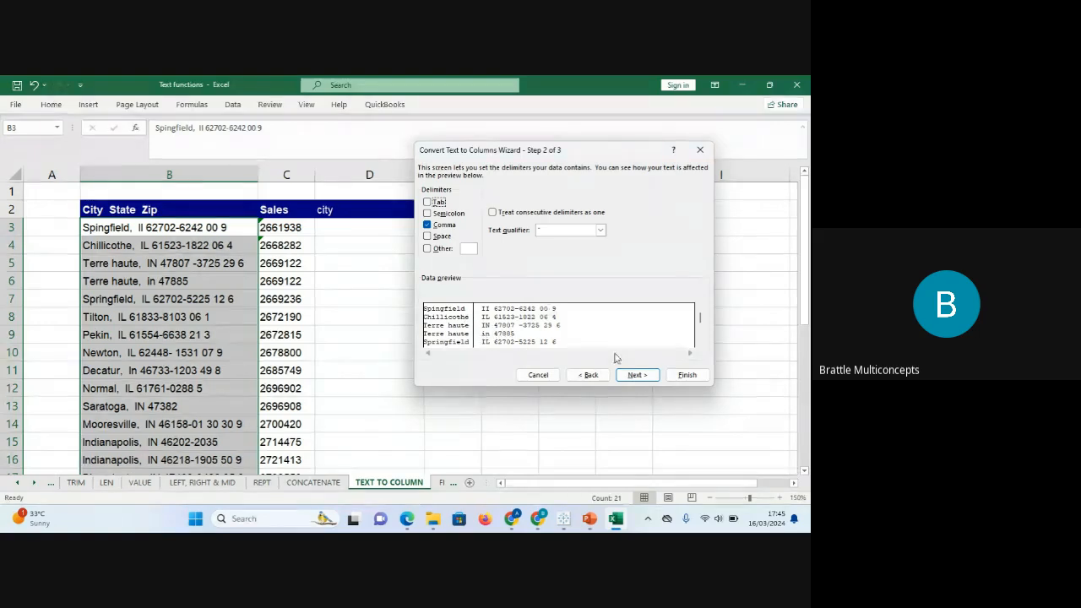
{"action": "left_click", "coordinate": [637, 375]}
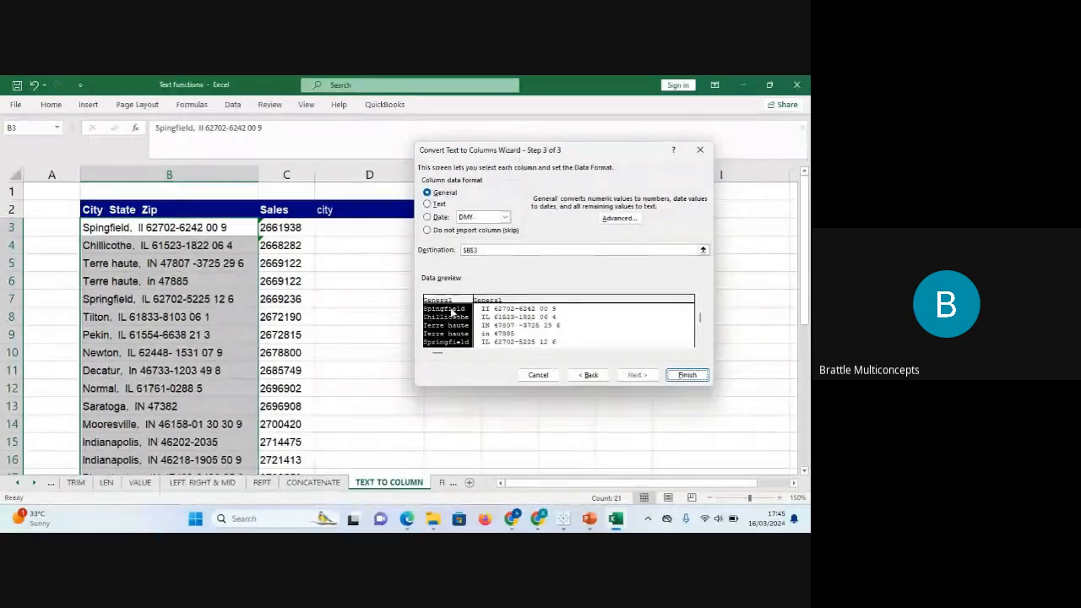
{"action": "left_click", "coordinate": [470, 249]}
{"action": "left_click", "coordinate": [362, 224]}
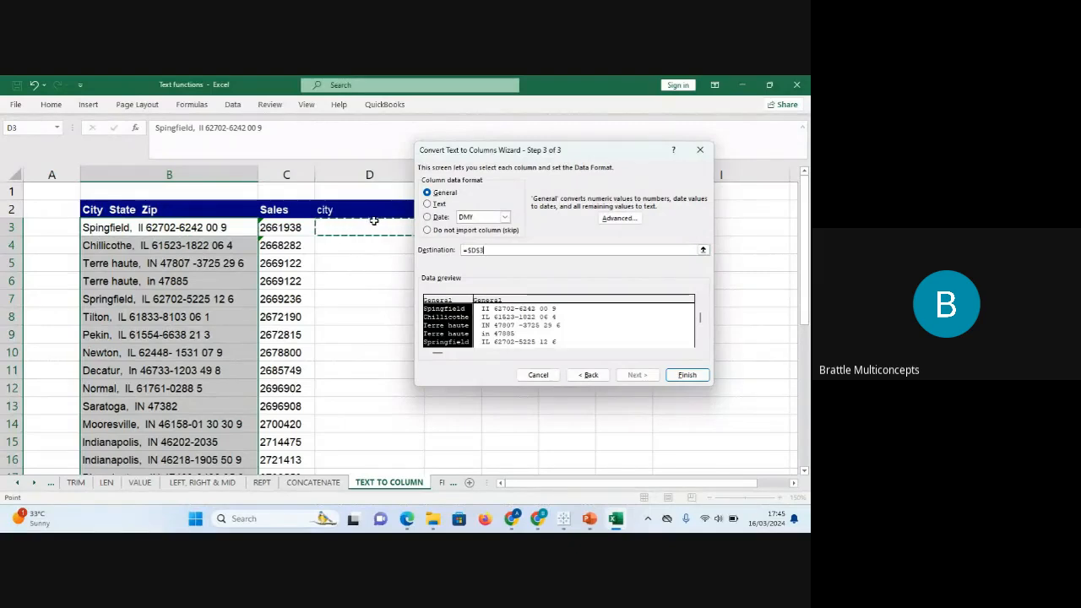
{"action": "left_click", "coordinate": [688, 376]}
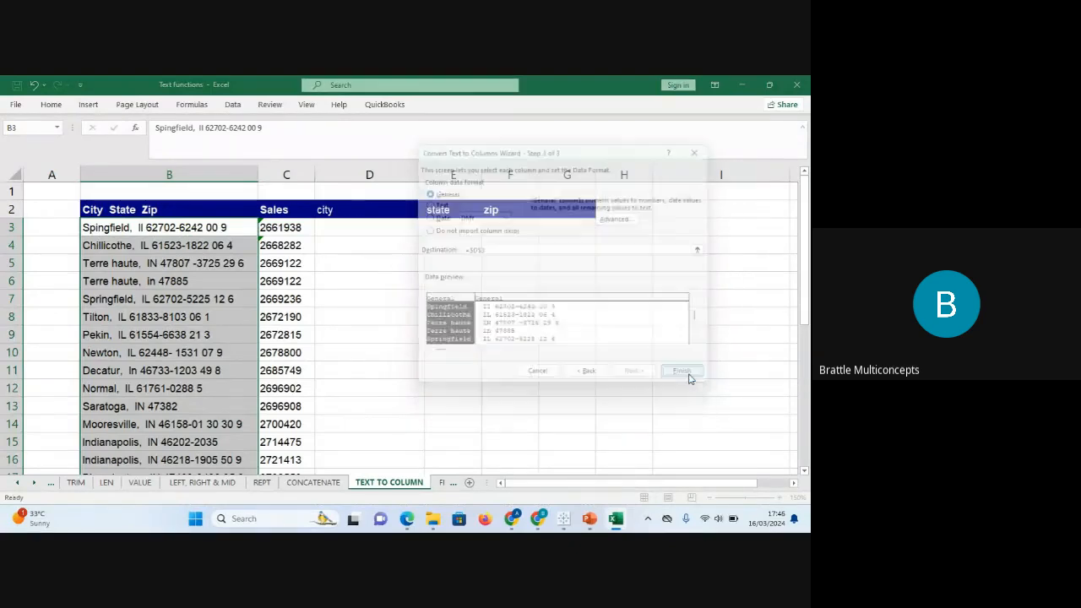
{"action": "left_click", "coordinate": [386, 328]}
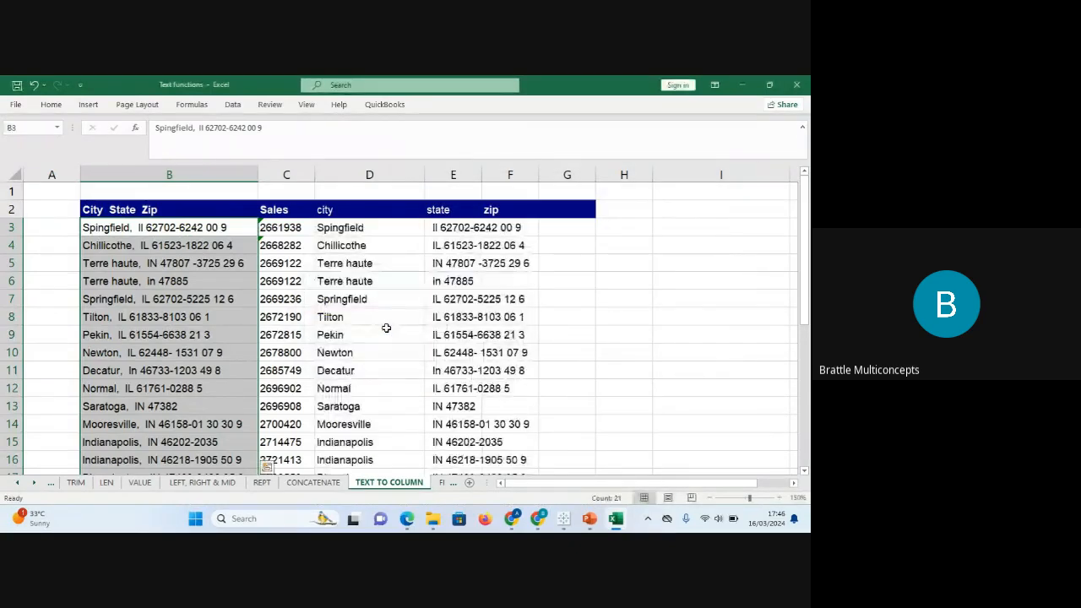
Check the city results in D3 and D6, then select the state and zip entries E3:E23.
{"action": "left_click", "coordinate": [376, 226]}
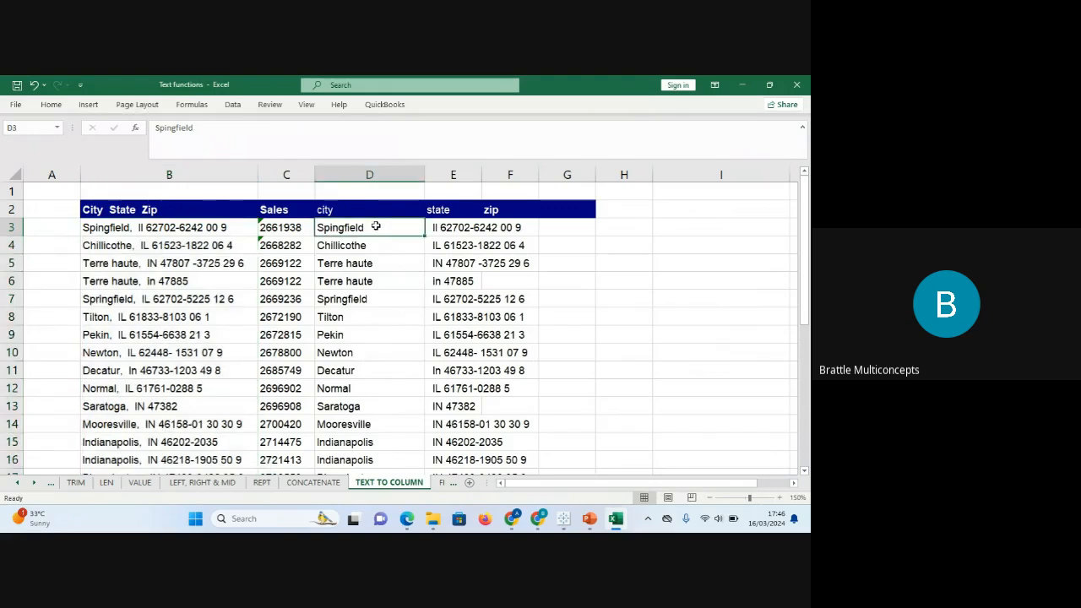
{"action": "key", "text": "shift+Down"}
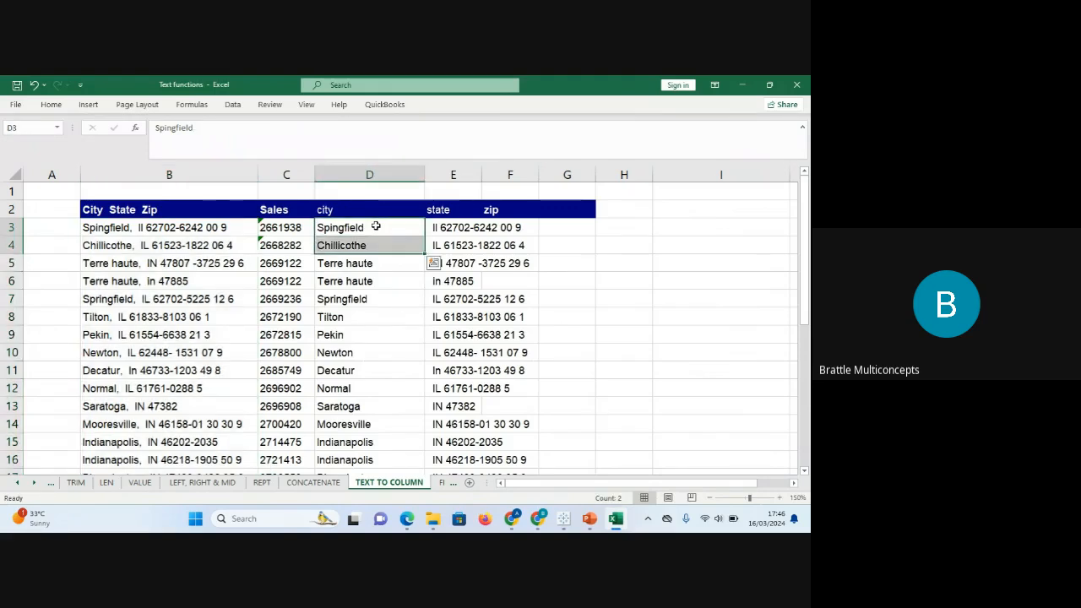
{"action": "left_click", "coordinate": [376, 227]}
{"action": "left_click", "coordinate": [356, 278]}
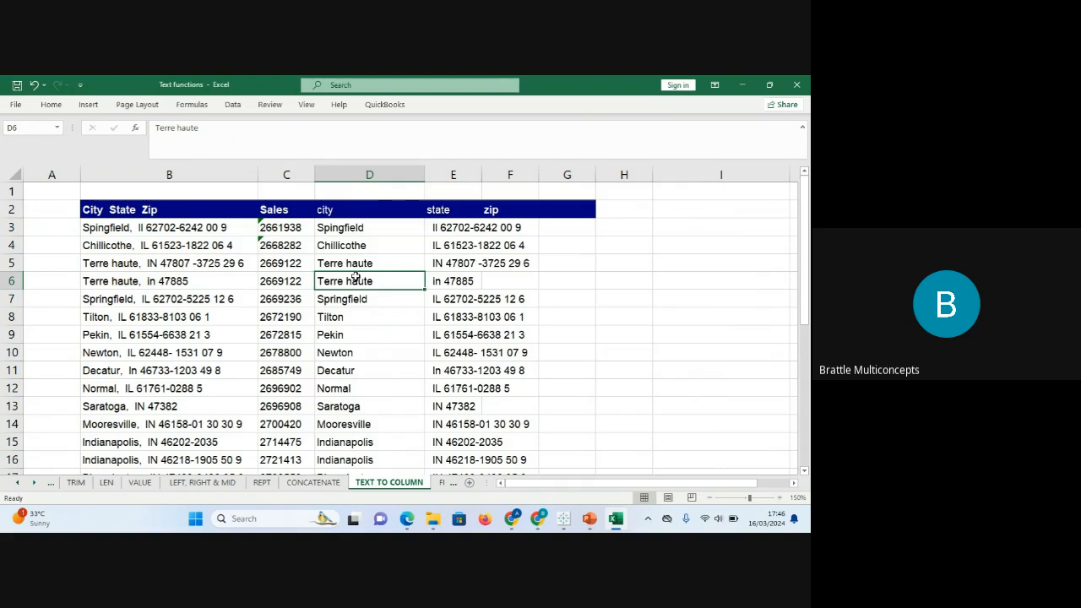
{"action": "left_click", "coordinate": [451, 227]}
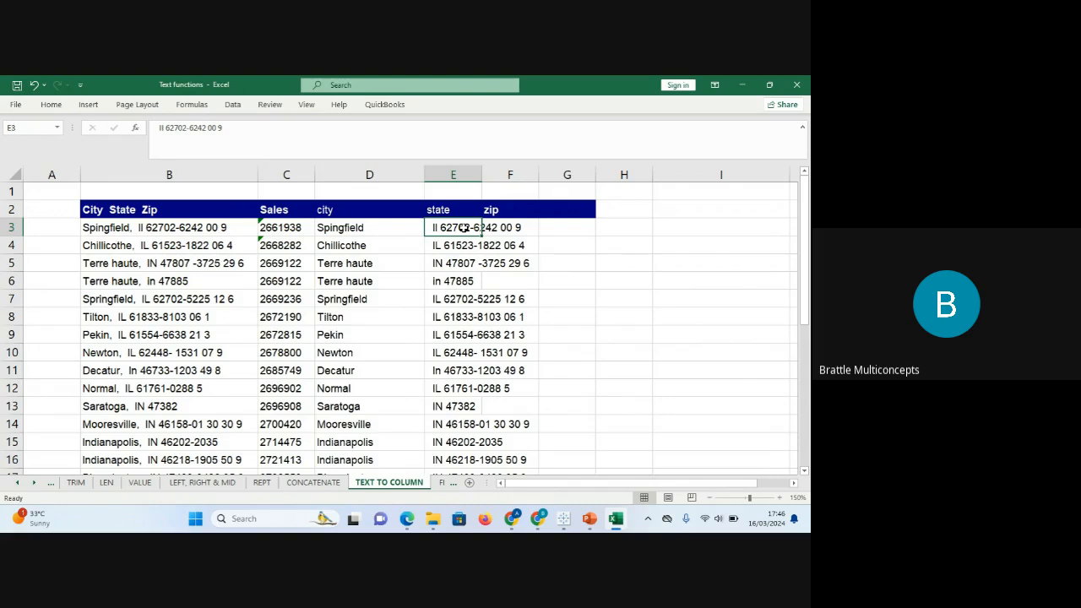
{"action": "key", "text": "ctrl+shift+Down"}
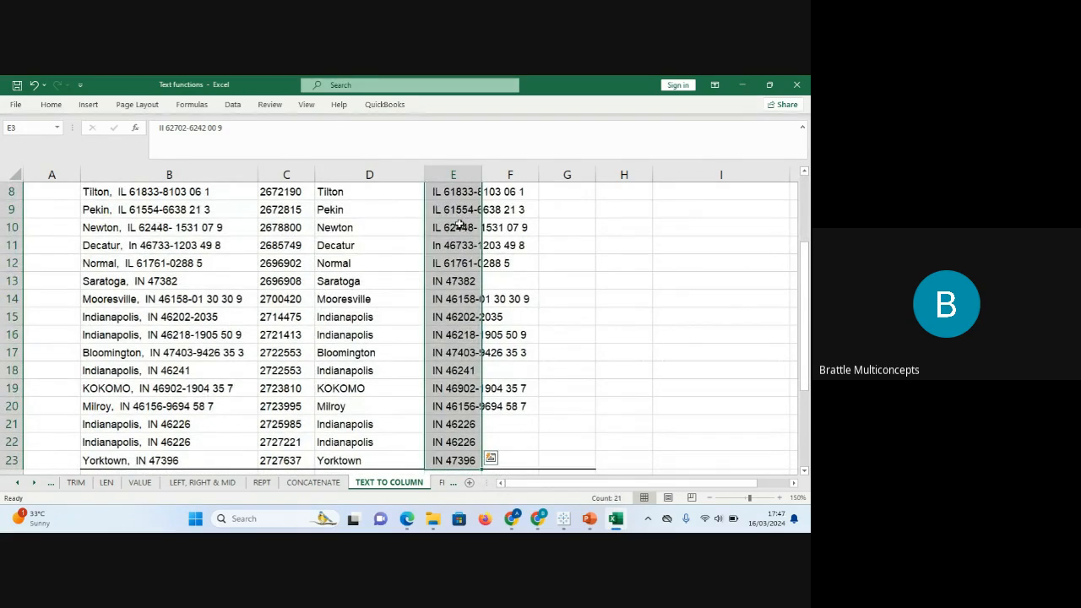
Start Text to Columns on the state and zip text using the Fixed width option.
{"action": "left_click", "coordinate": [233, 104]}
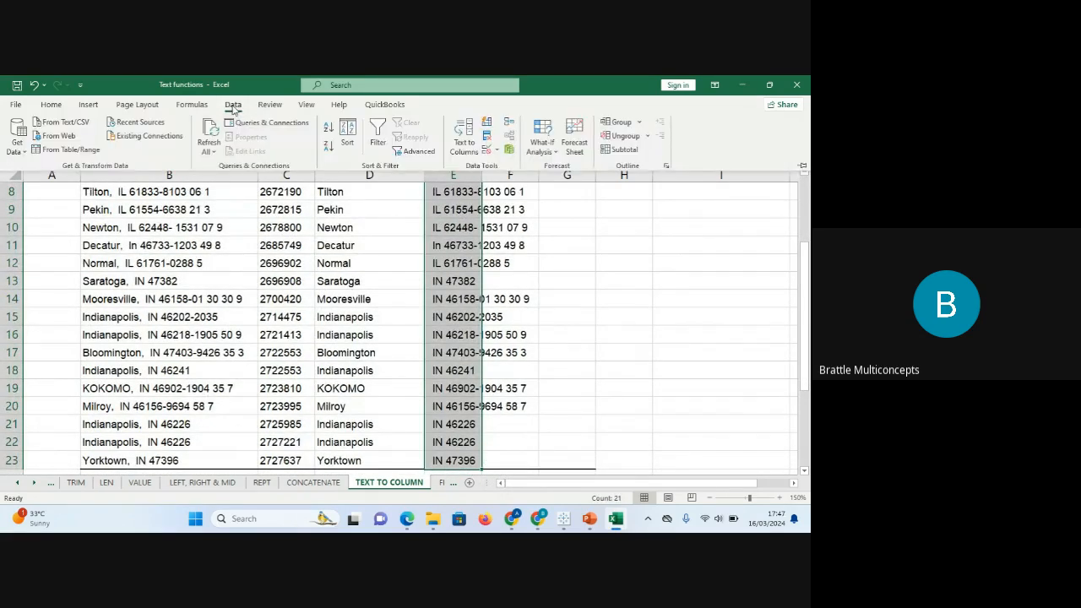
{"action": "left_click", "coordinate": [463, 139]}
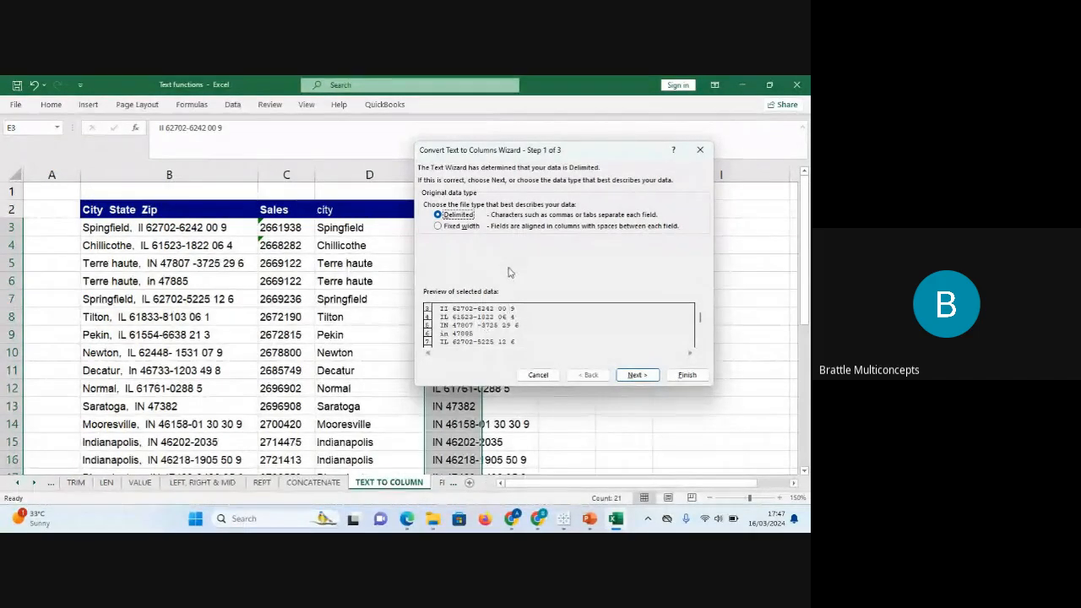
{"action": "left_click", "coordinate": [461, 227]}
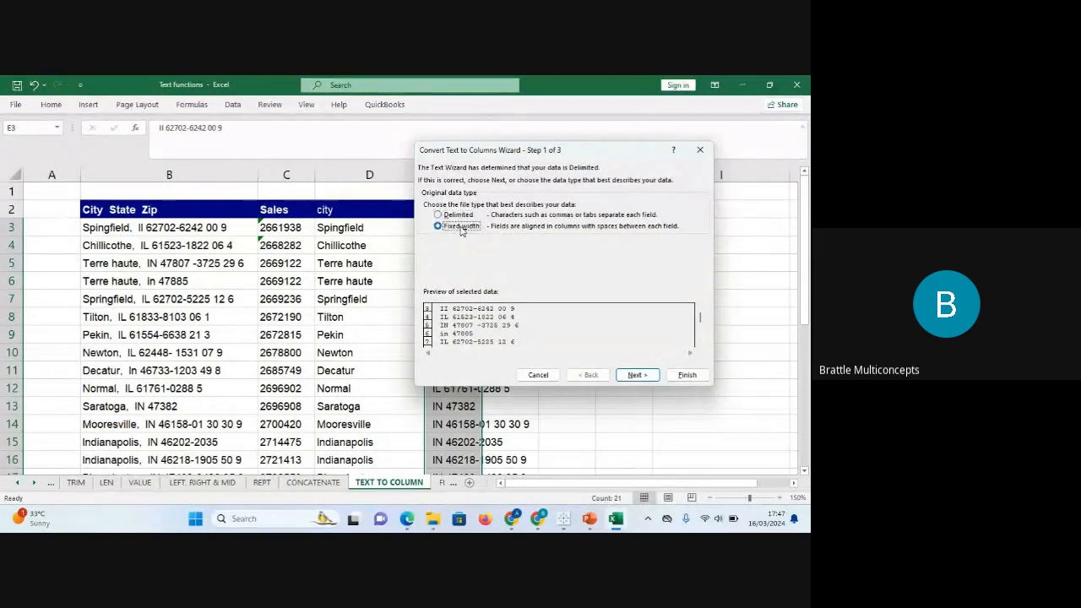
{"action": "left_click", "coordinate": [645, 385]}
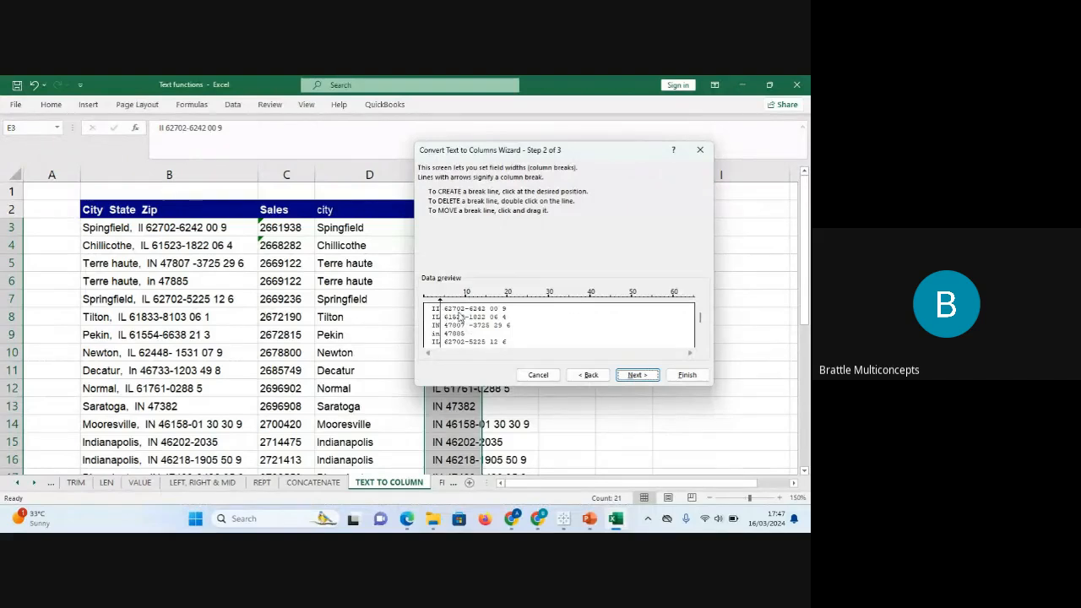
Place a column break after the state code and remove the extra breaks.
{"action": "left_click", "coordinate": [464, 317]}
{"action": "left_click", "coordinate": [499, 320]}
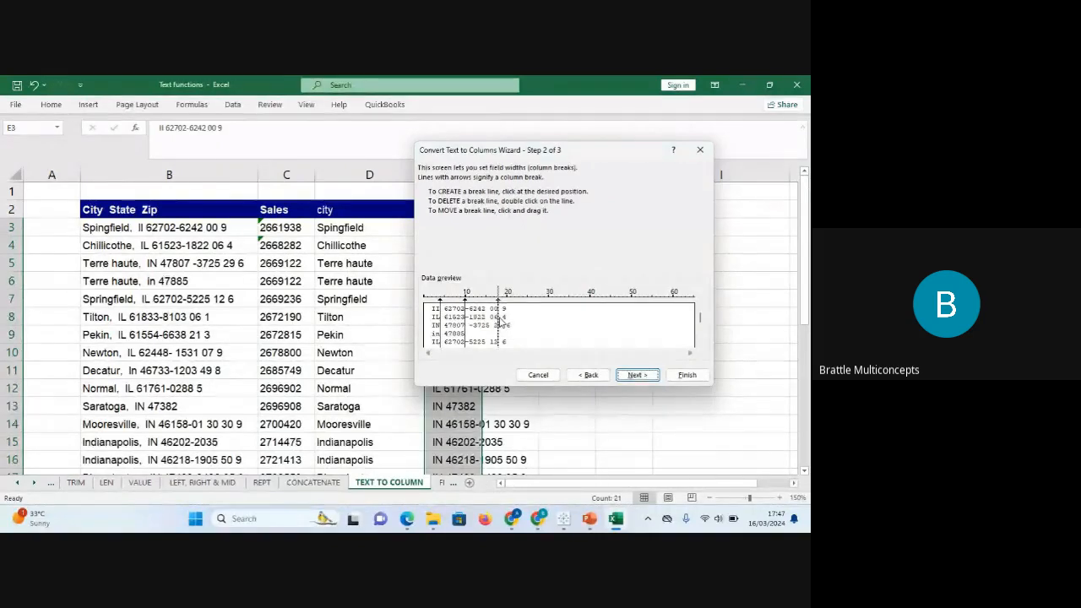
{"action": "left_click_drag", "start_coordinate": [499, 320], "coordinate": [499, 320]}
{"action": "double_click", "coordinate": [498, 322]}
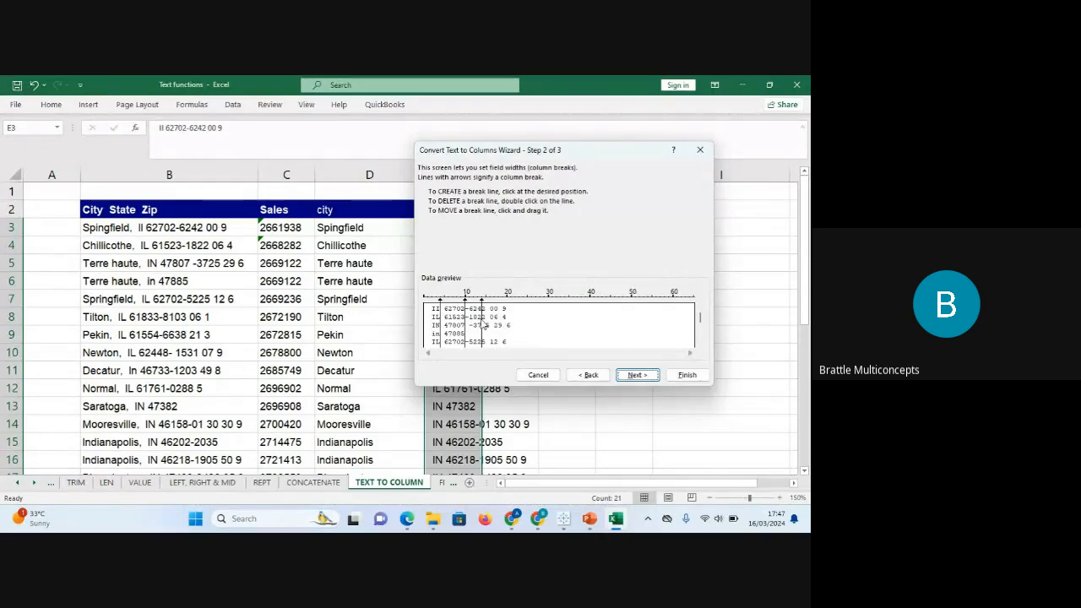
{"action": "double_click", "coordinate": [481, 324]}
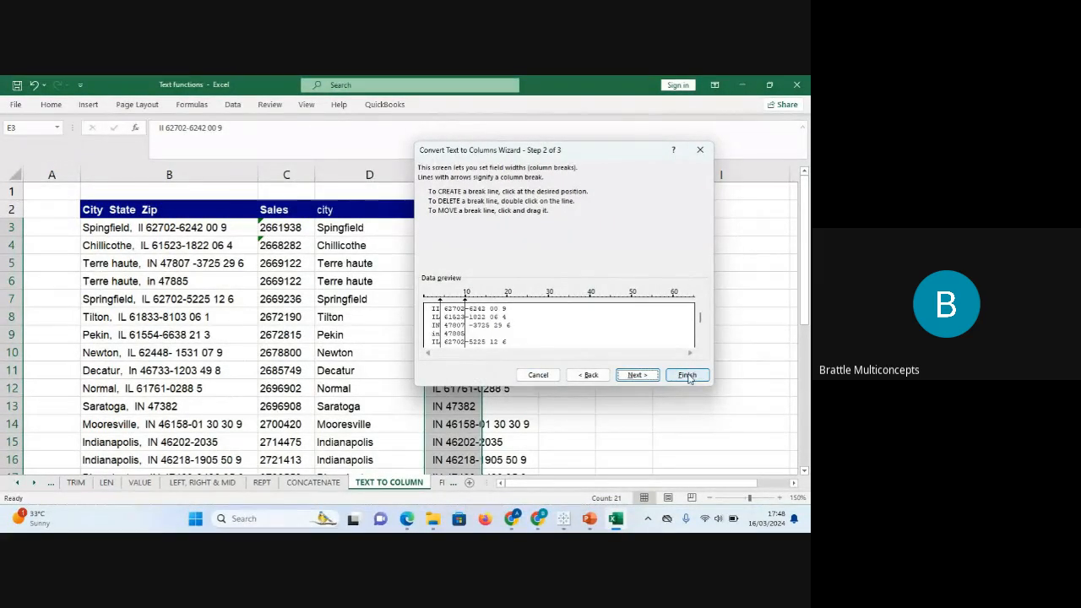
Finish the split into columns E, F and G, then select the leftover digits in column G.
{"action": "left_click", "coordinate": [647, 377]}
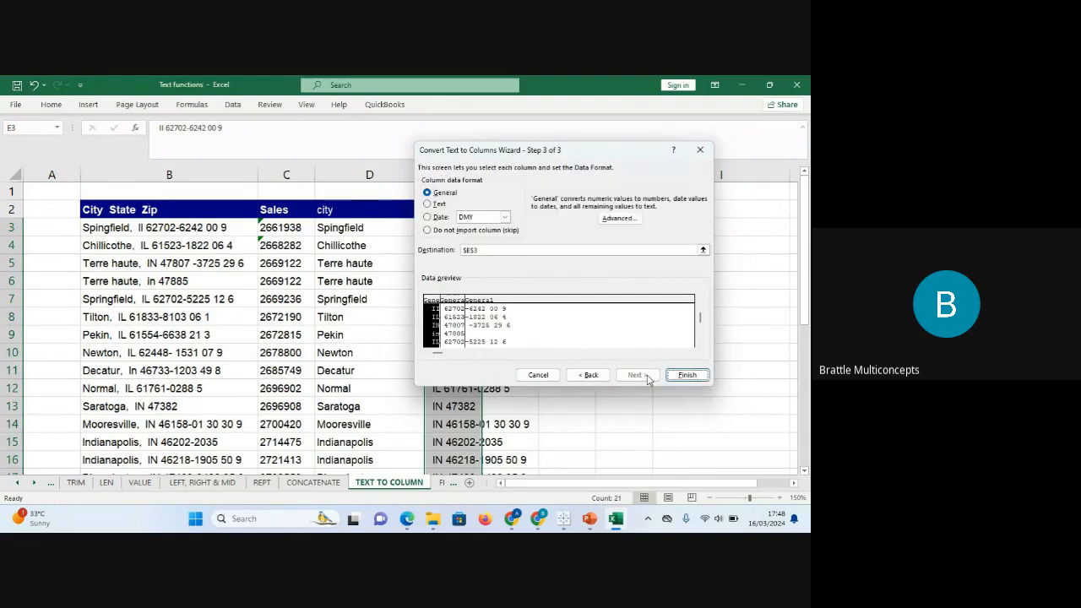
{"action": "left_click_drag", "start_coordinate": [601, 157], "coordinate": [695, 158]}
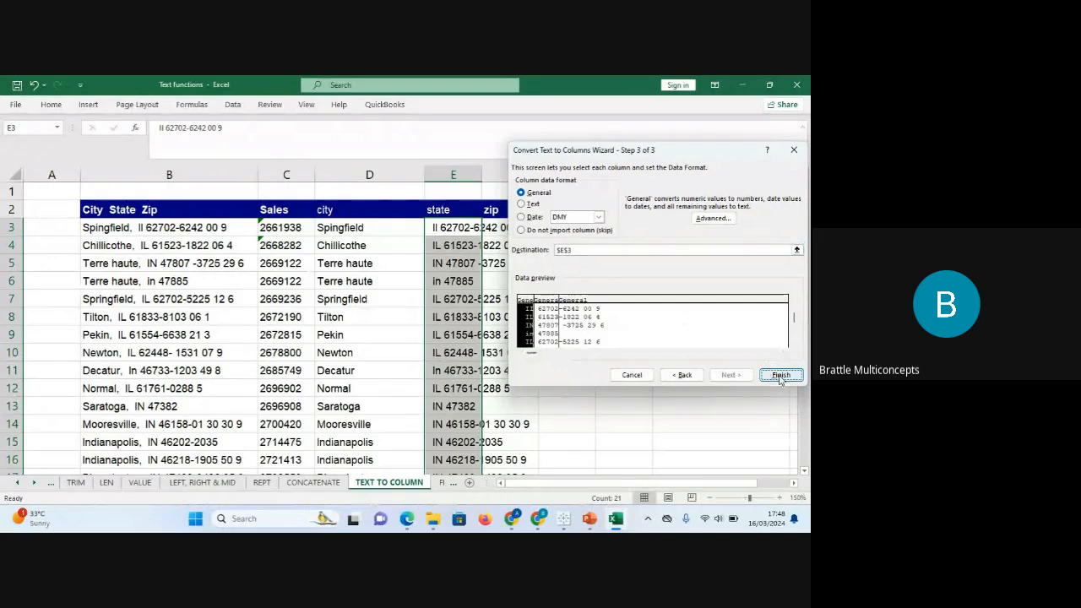
{"action": "left_click", "coordinate": [780, 375]}
{"action": "left_click_drag", "start_coordinate": [566, 263], "coordinate": [565, 227]}
Clear the leftover zip-extension digits from G3:G20.
{"action": "key", "text": "shift+Down"}
{"action": "key", "text": "shift+Down"}
{"action": "key", "text": "shift+Down"}
{"action": "key", "text": "shift+Down"}
{"action": "key", "text": "shift+Down"}
{"action": "key", "text": "shift+Down"}
{"action": "key", "text": "shift+Down"}
{"action": "key", "text": "shift+Down"}
{"action": "key", "text": "shift+Down"}
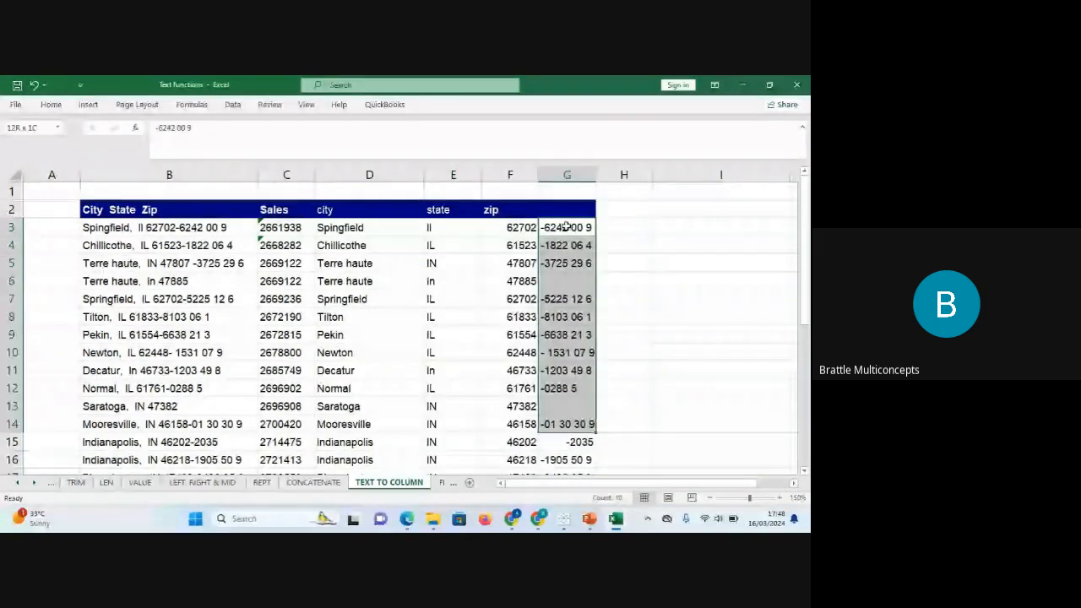
{"action": "key", "text": "shift+Down"}
{"action": "key", "text": "shift+Down"}
{"action": "key", "text": "shift+Down"}
{"action": "key", "text": "shift+Down"}
{"action": "key", "text": "shift+Down"}
{"action": "key", "text": "shift+Down"}
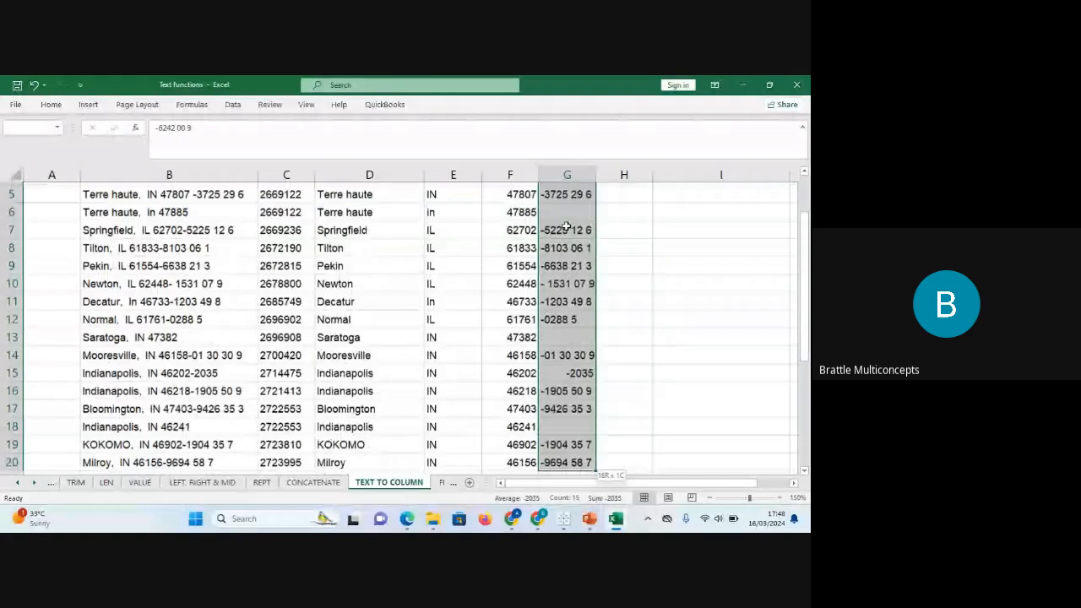
{"action": "key", "text": "Delete"}
{"action": "left_click", "coordinate": [565, 227]}
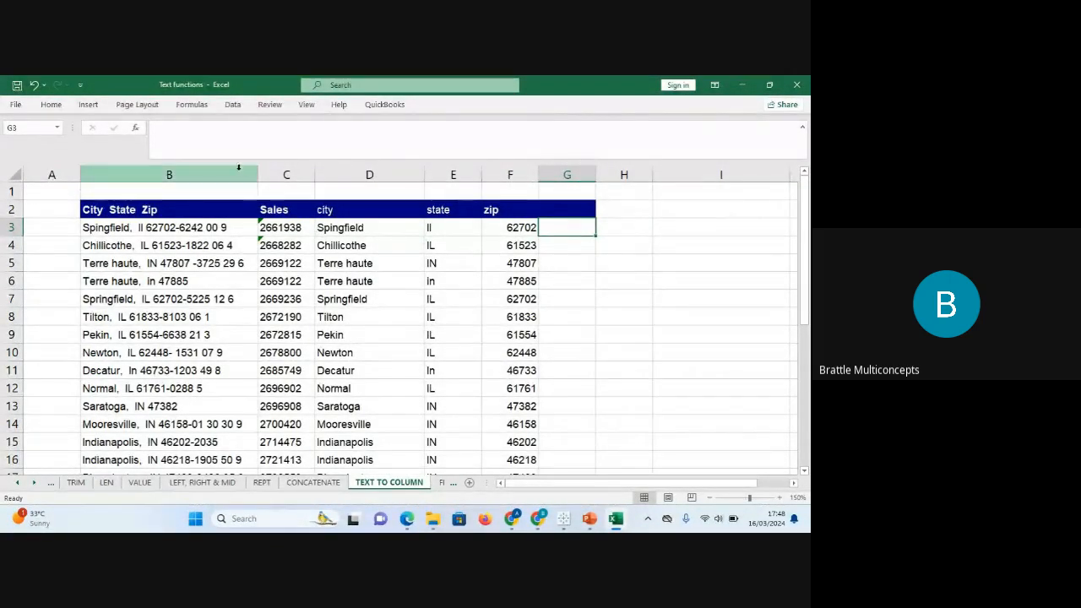
Check the original text in B3 and the city, state and zip columns D, E and F.
{"action": "left_click", "coordinate": [197, 227]}
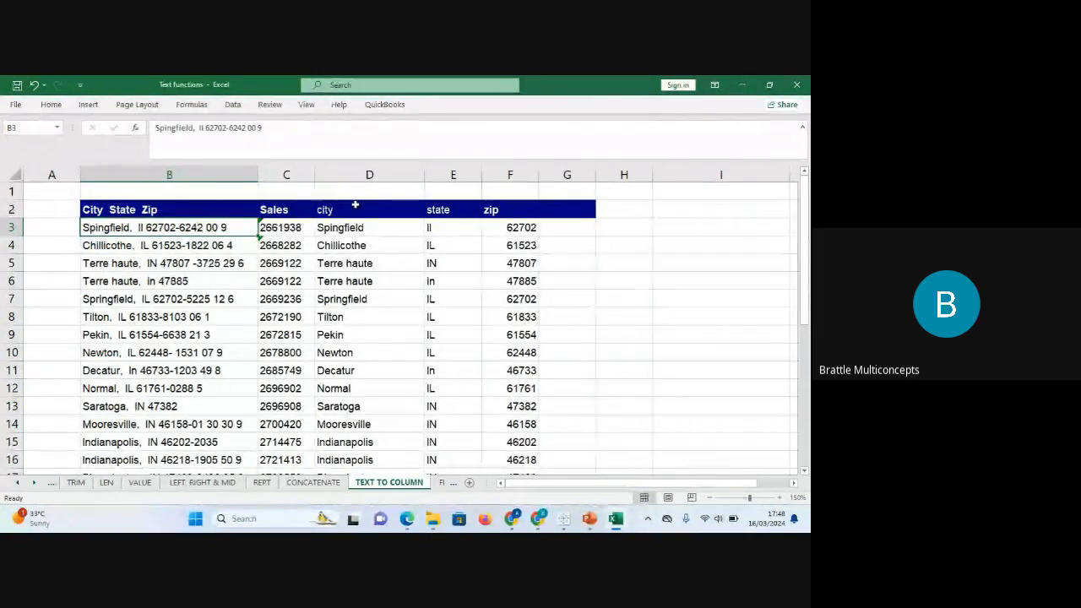
{"action": "left_click", "coordinate": [363, 173]}
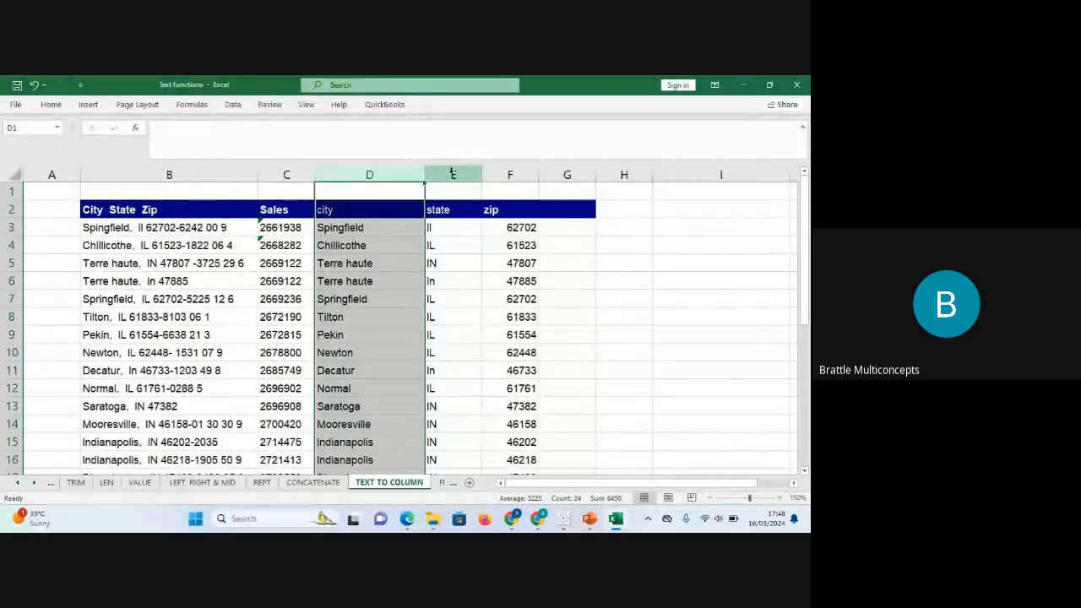
{"action": "left_click", "coordinate": [453, 173]}
{"action": "left_click", "coordinate": [509, 173]}
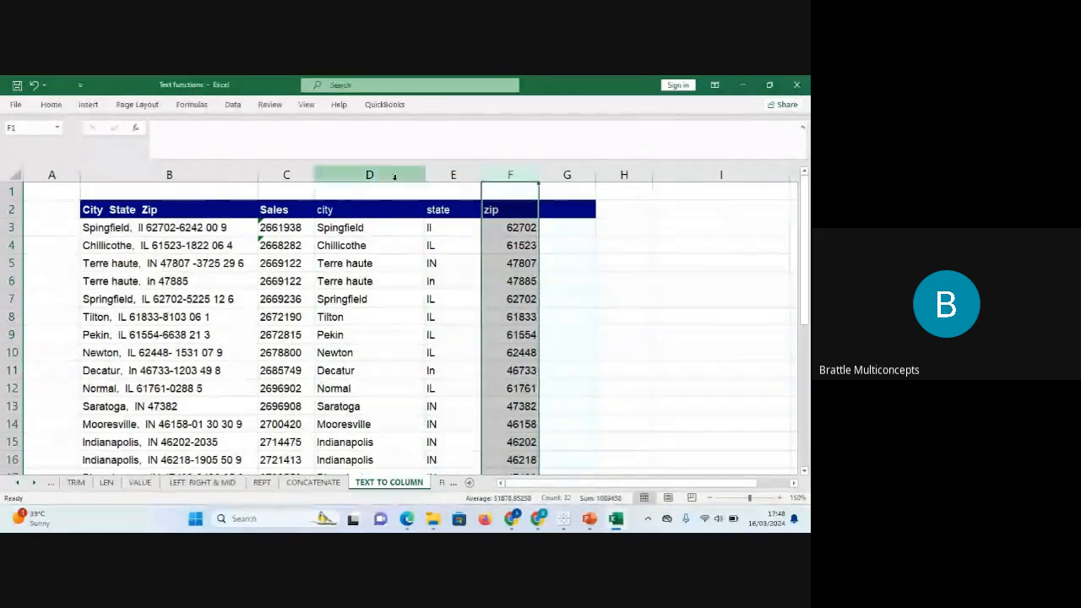
{"action": "left_click", "coordinate": [368, 174]}
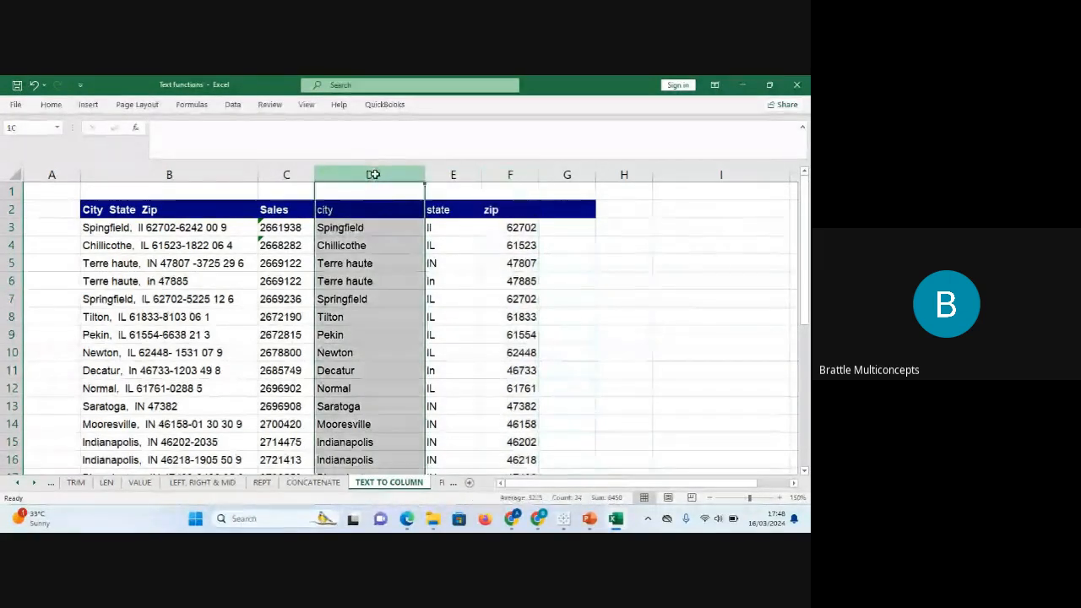
Apply Comma Style to the Sales values in C3:C23 and autofit column C.
{"action": "left_click", "coordinate": [453, 173]}
{"action": "left_click", "coordinate": [517, 173]}
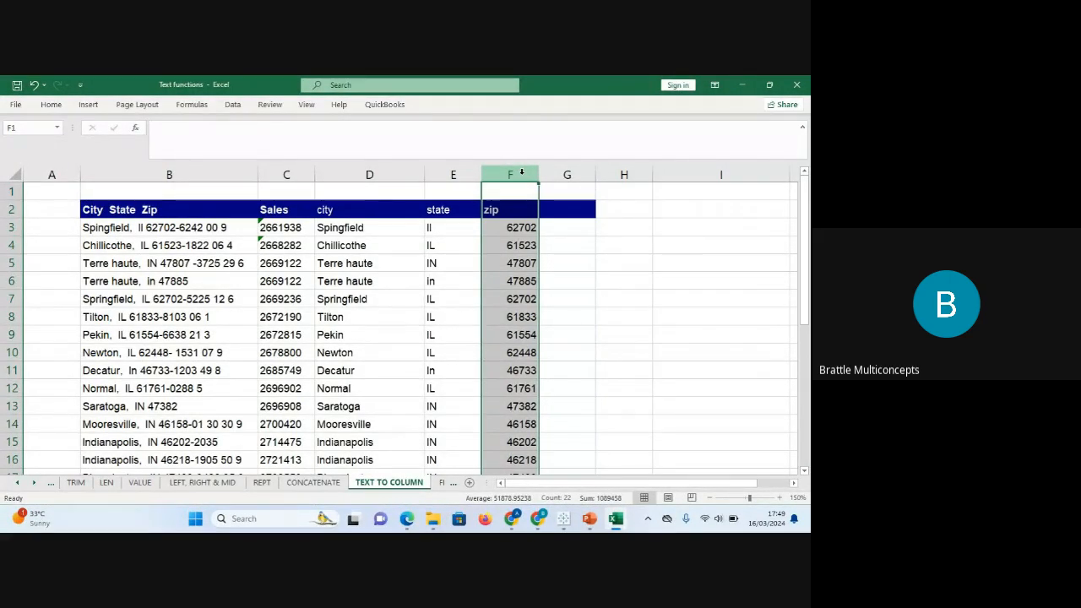
{"action": "left_click", "coordinate": [301, 227]}
{"action": "key", "text": "ctrl+shift+Down"}
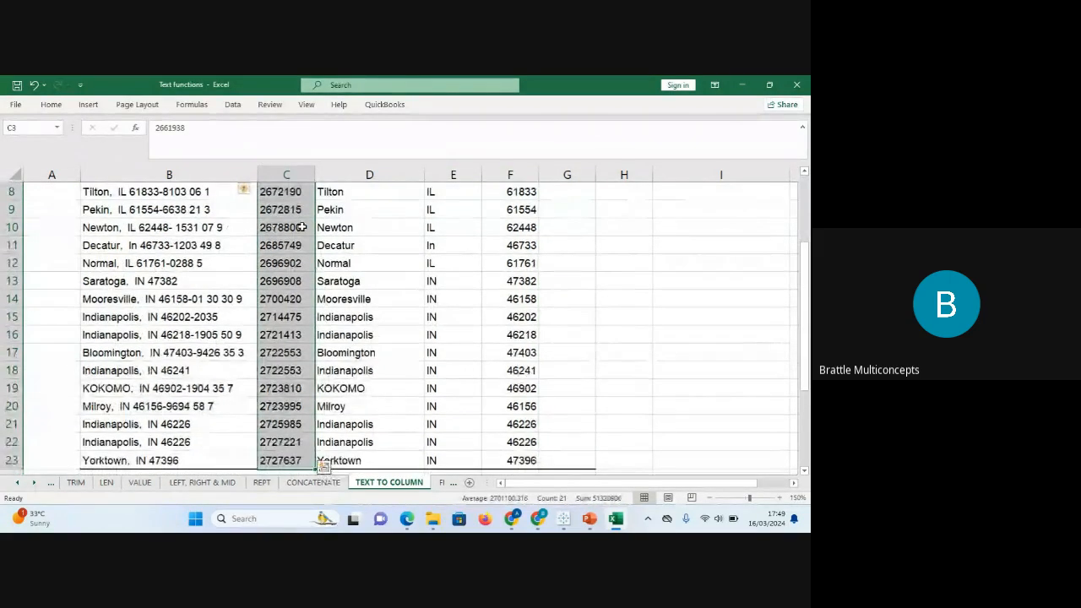
{"action": "key", "text": "ctrl+shift+1"}
{"action": "scroll", "coordinate": [302, 227], "scroll_direction": "up", "scroll_amount": 3}
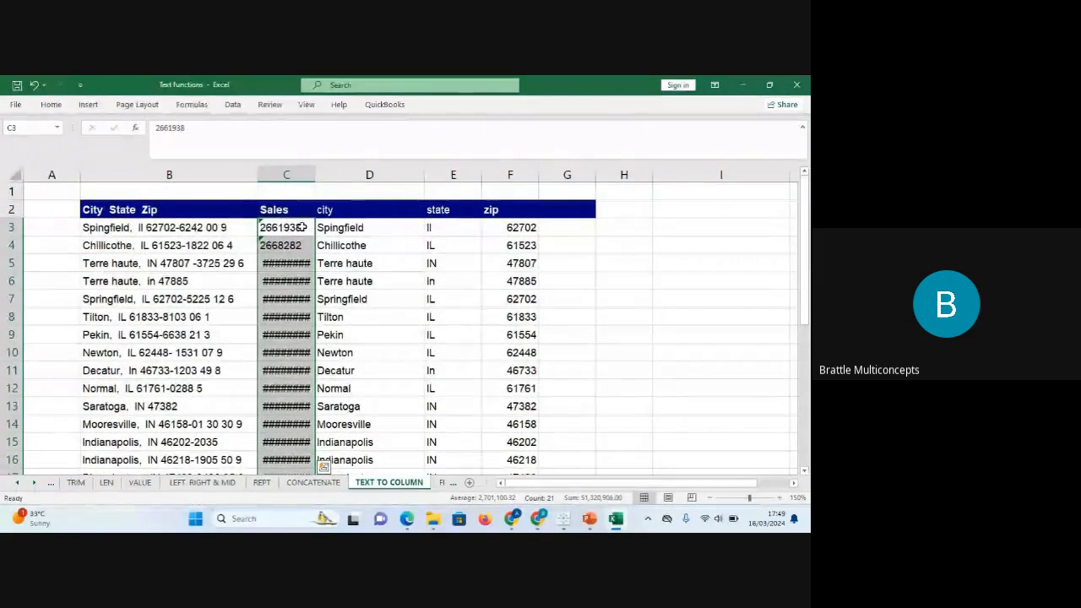
{"action": "double_click", "coordinate": [315, 176]}
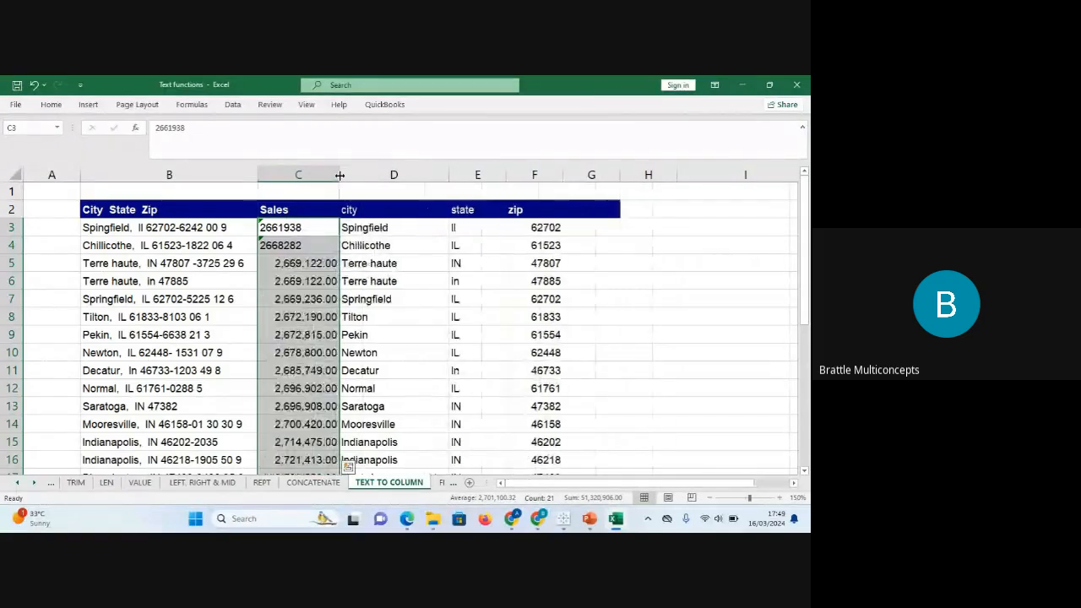
Re-enter C3 and C4 so both Sales values become numbers instead of text.
{"action": "left_click", "coordinate": [302, 227]}
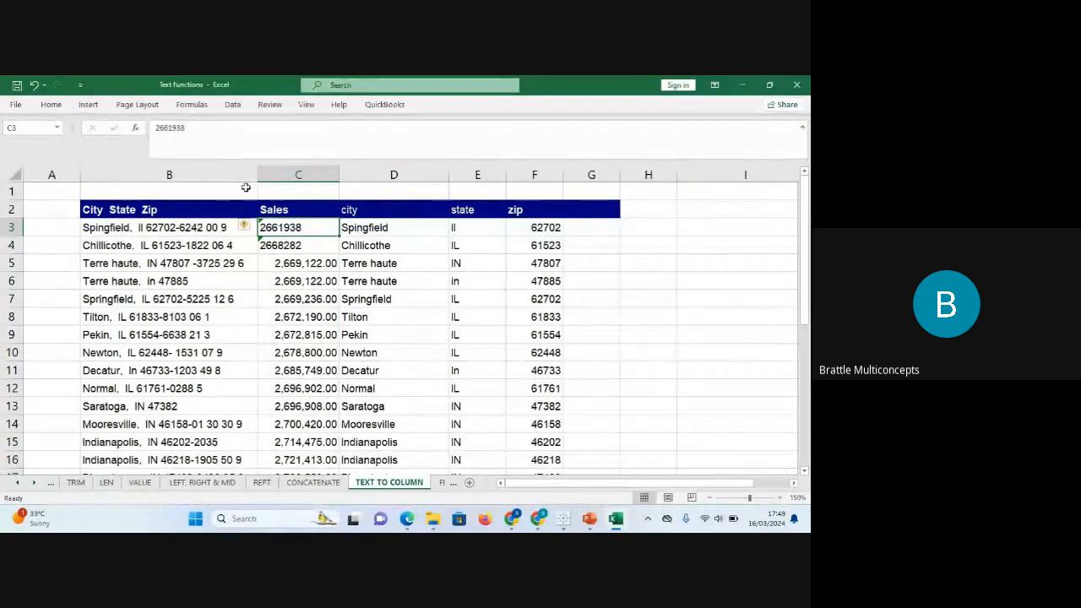
{"action": "left_click", "coordinate": [190, 128]}
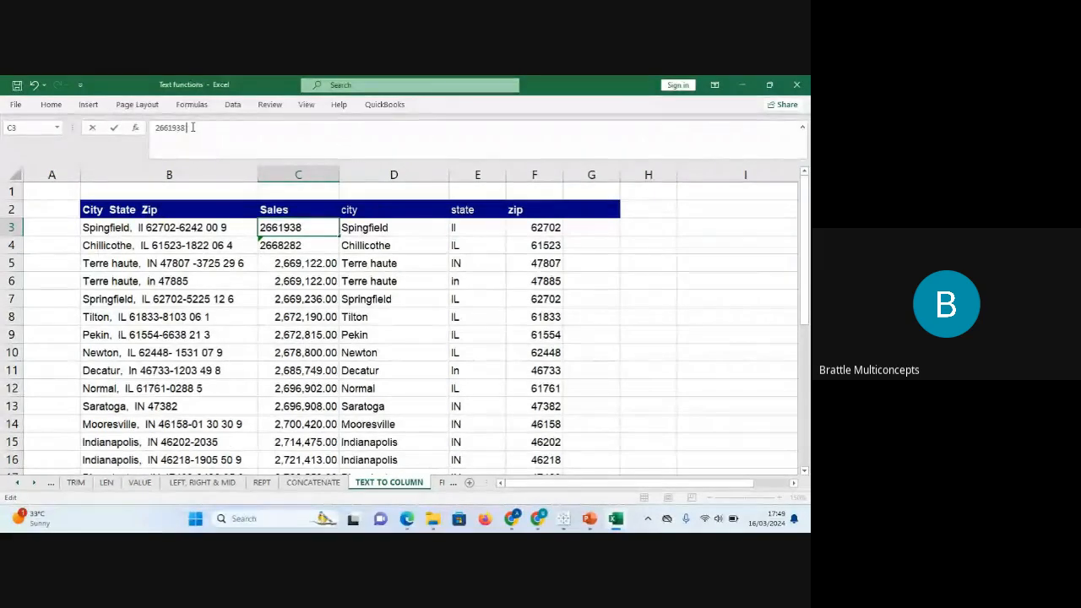
{"action": "key", "text": "Return"}
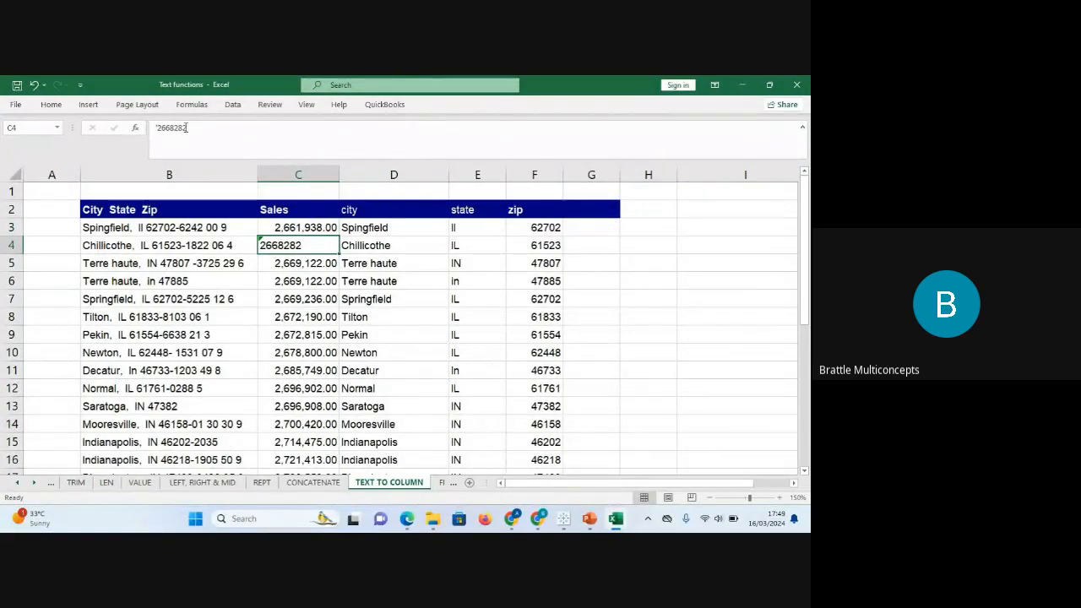
{"action": "key", "text": "Return"}
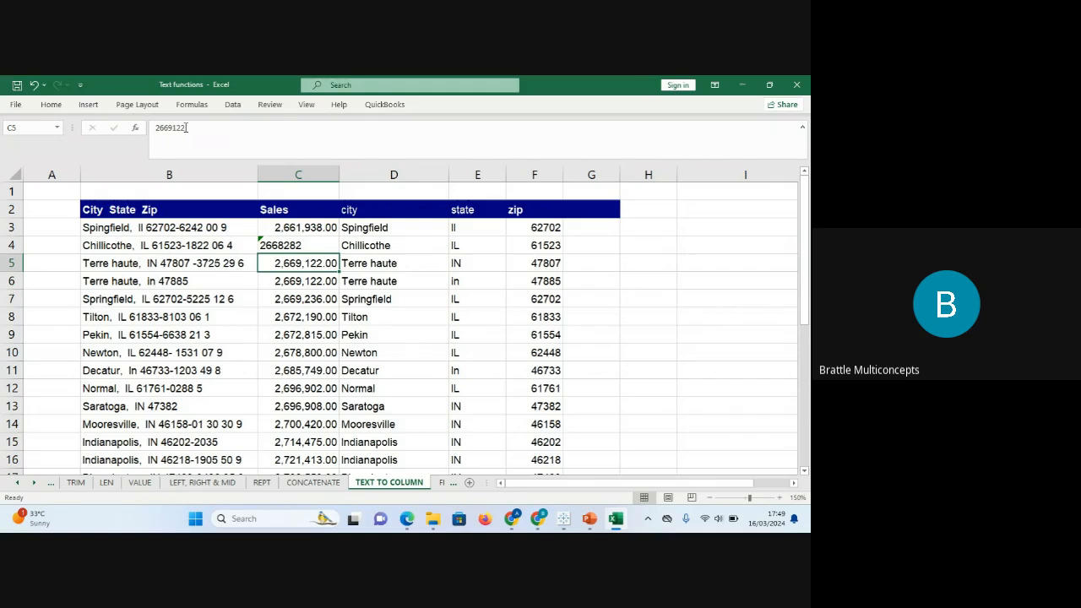
{"action": "left_click", "coordinate": [285, 245]}
{"action": "left_click", "coordinate": [157, 126]}
{"action": "type", "text": "'"}
{"action": "key", "text": "BackSpace"}
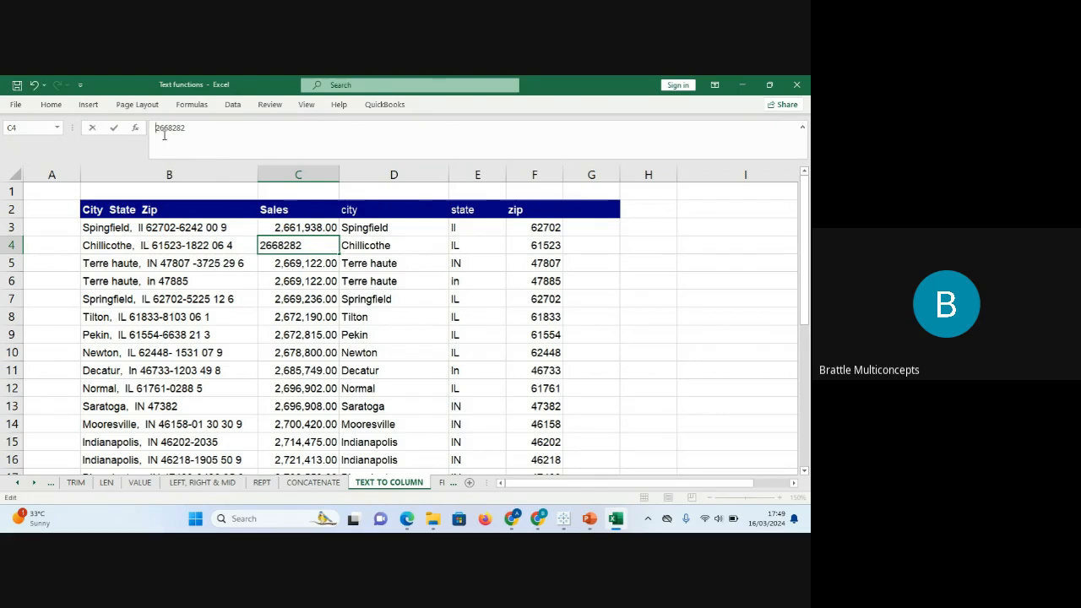
{"action": "key", "text": "Return"}
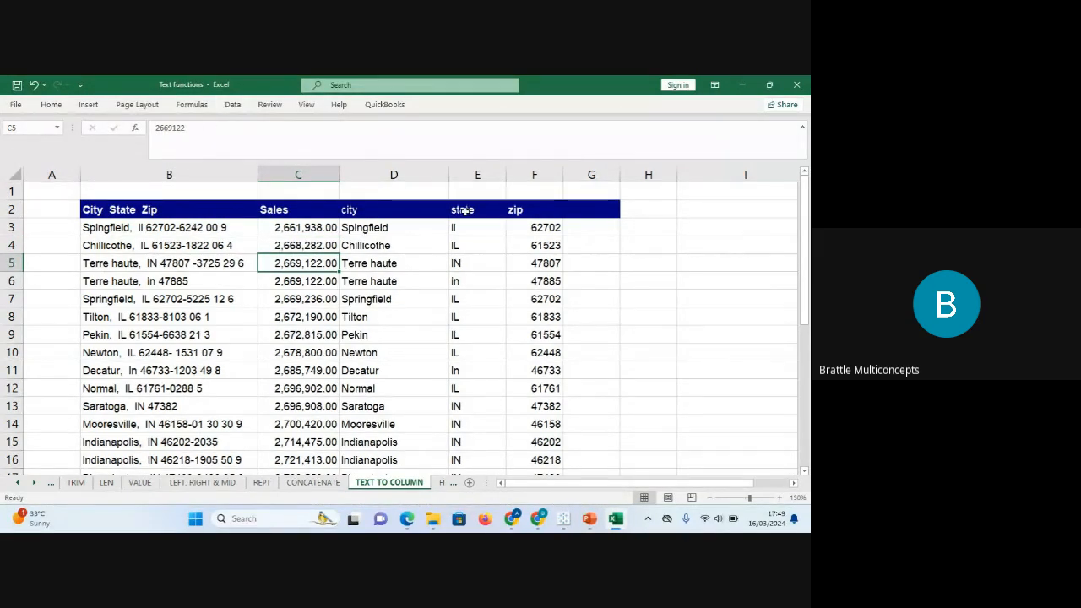
{"action": "left_click", "coordinate": [386, 228]}
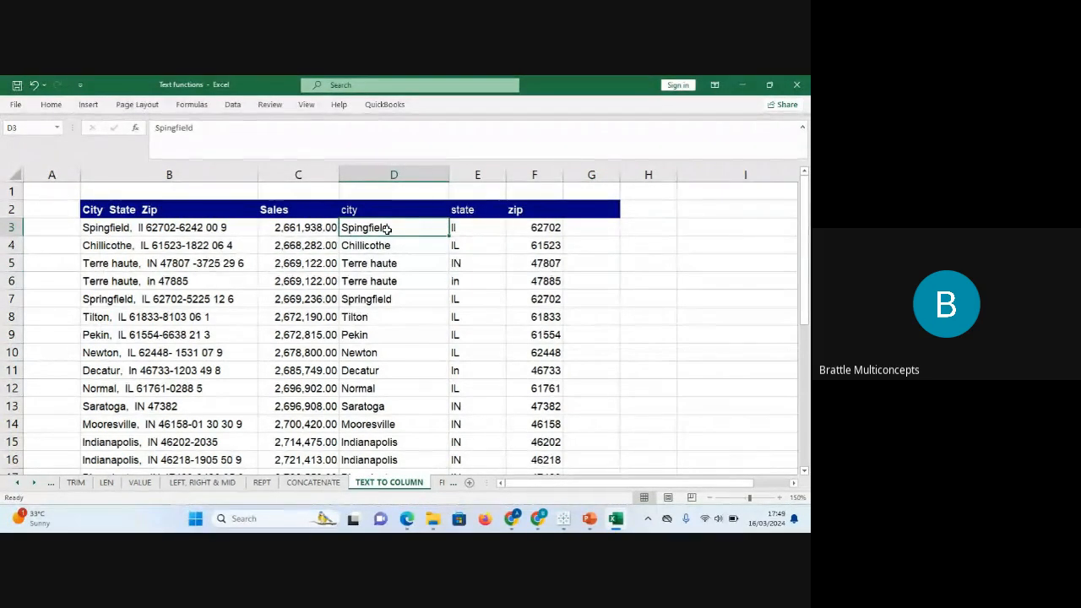
{"action": "left_click", "coordinate": [128, 210]}
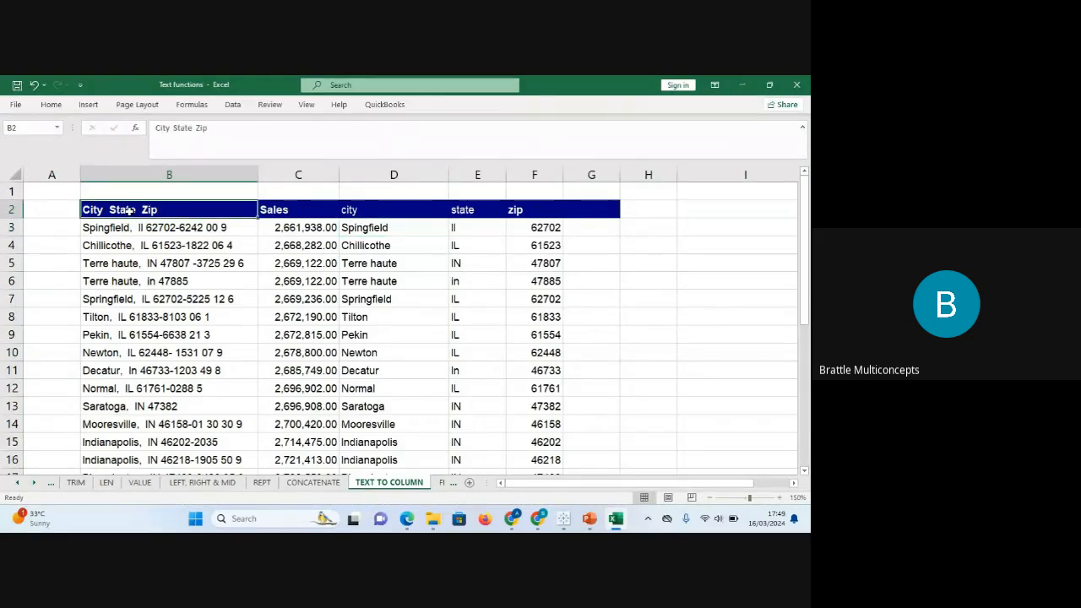
{"action": "left_click", "coordinate": [233, 106]}
{"action": "left_click", "coordinate": [464, 152]}
{"action": "left_click", "coordinate": [544, 216]}
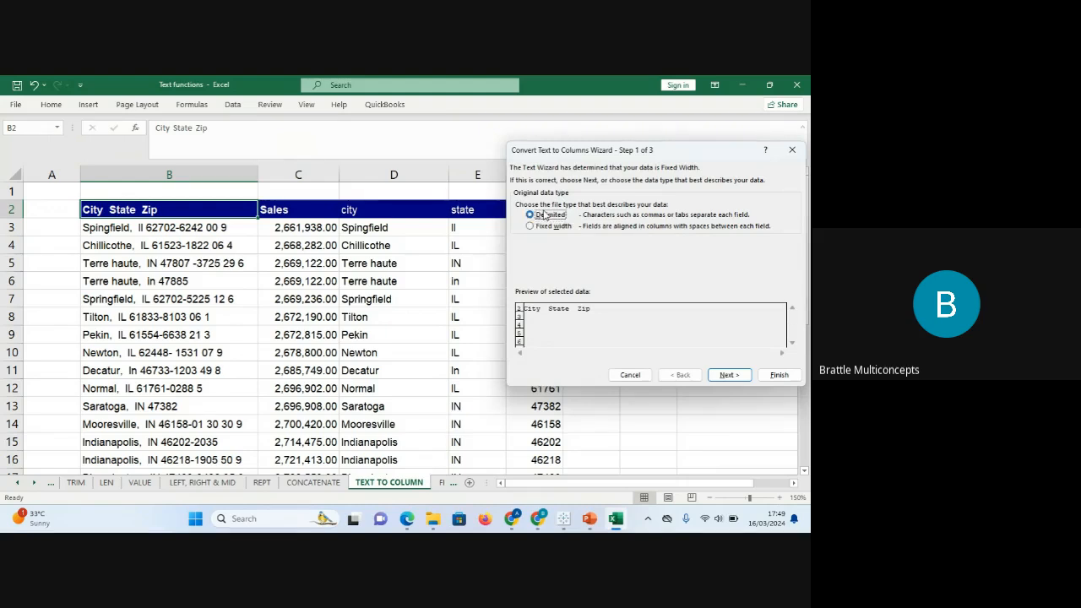
{"action": "left_click", "coordinate": [552, 228]}
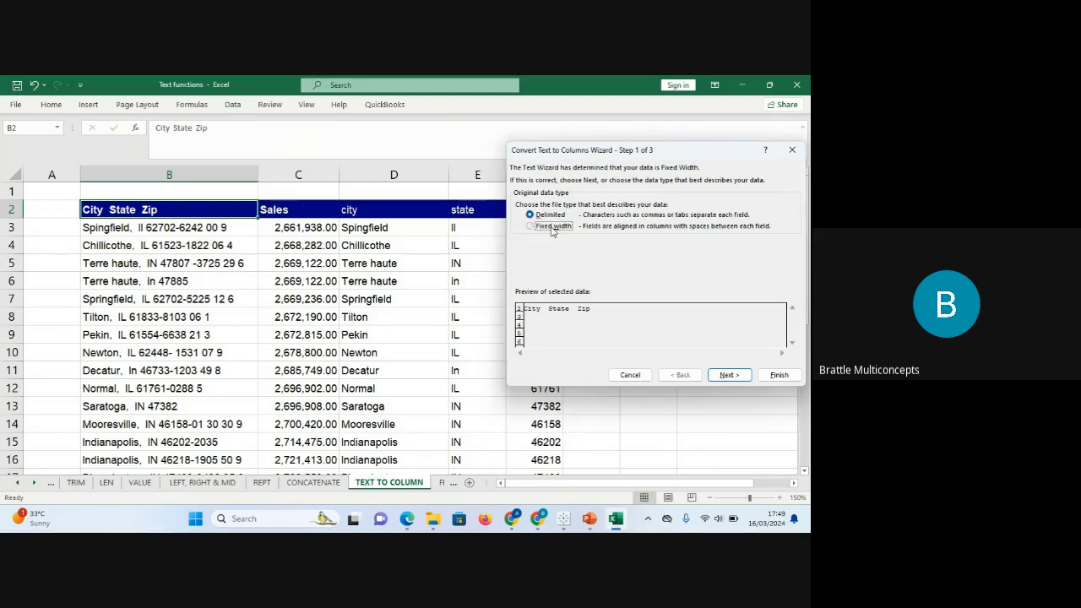
{"action": "left_click", "coordinate": [737, 375]}
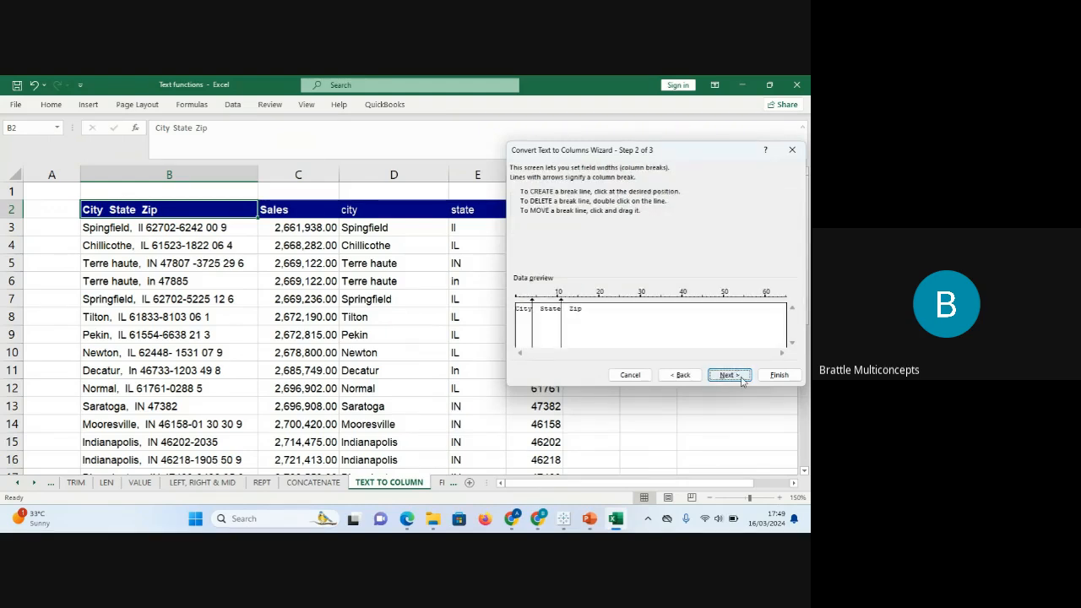
{"action": "left_click", "coordinate": [739, 379]}
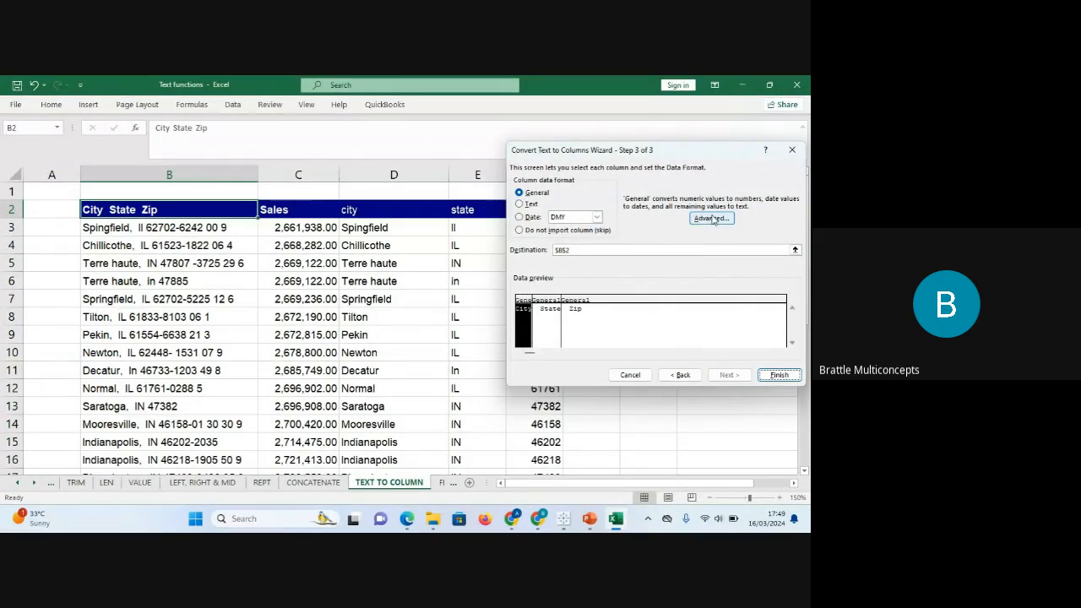
{"action": "left_click", "coordinate": [792, 150]}
{"action": "left_click", "coordinate": [429, 346]}
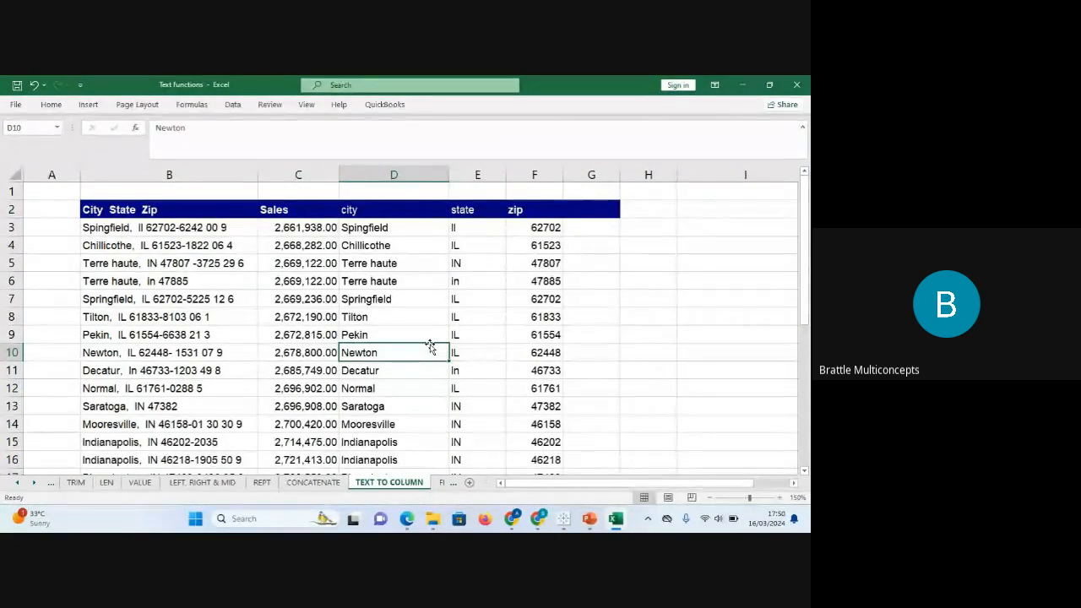
Switch between the FIND & SEARCH and TEXT TO COLUMN sheets, ending on TEXT TO COLUMN.
{"action": "left_click", "coordinate": [438, 486]}
{"action": "left_click", "coordinate": [436, 484]}
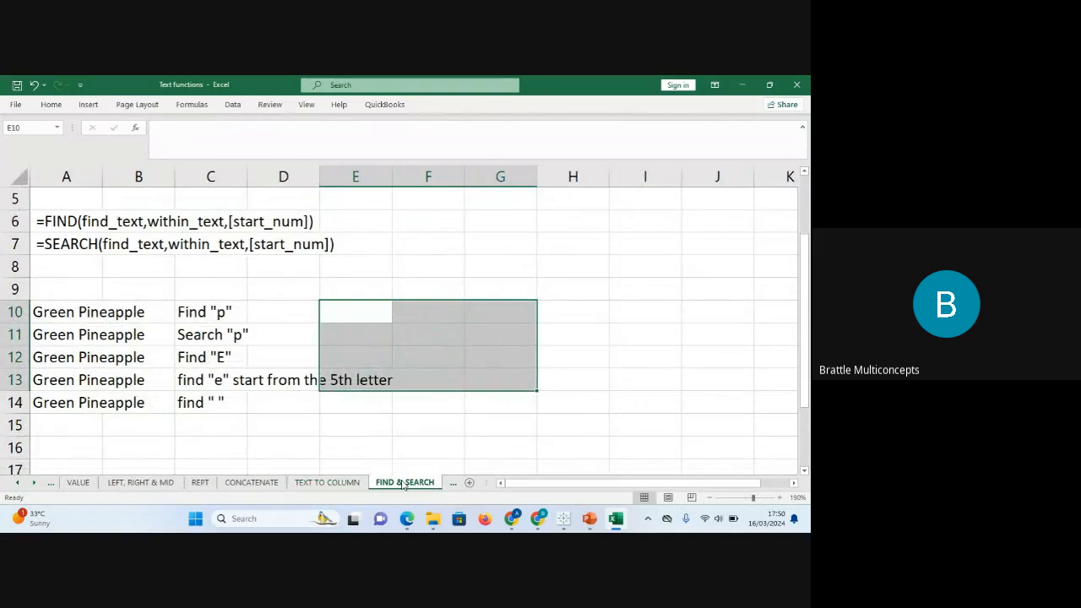
{"action": "left_click", "coordinate": [364, 483]}
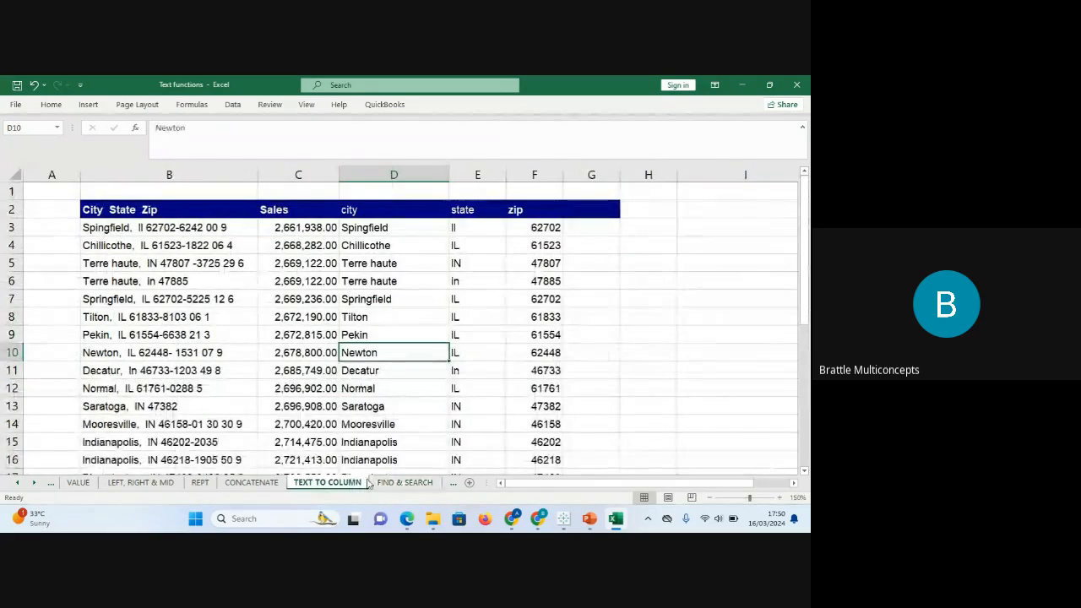
{"action": "left_click", "coordinate": [397, 483]}
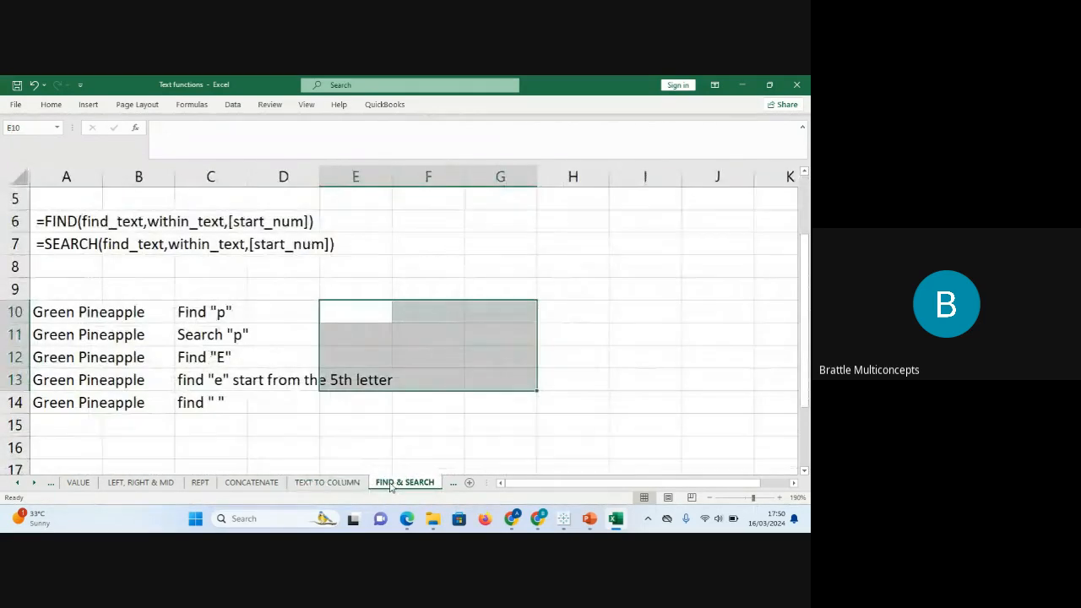
{"action": "left_click", "coordinate": [342, 483]}
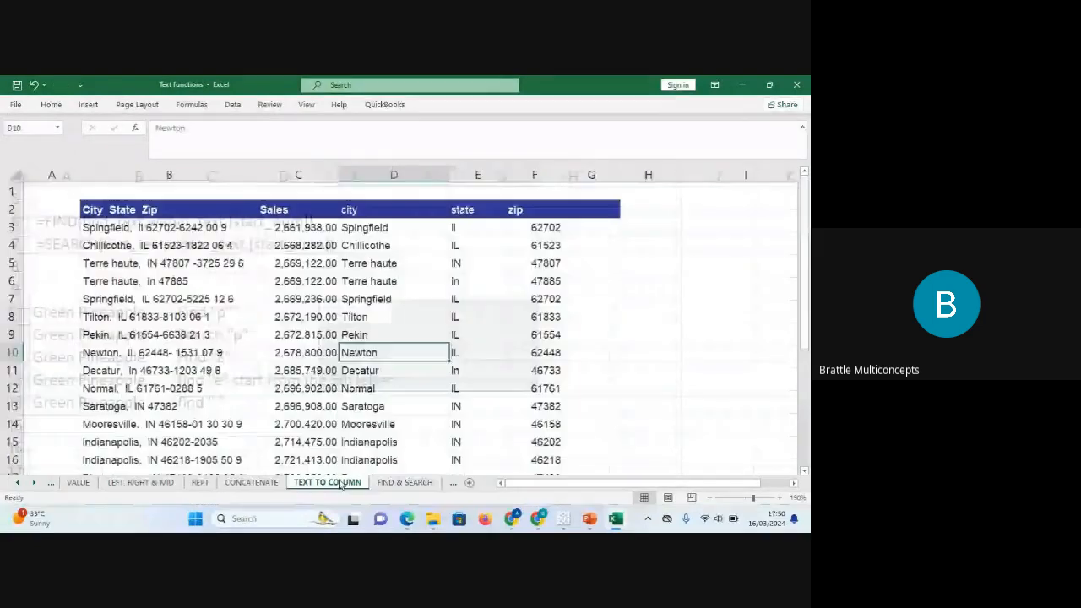
{"action": "left_click", "coordinate": [317, 331]}
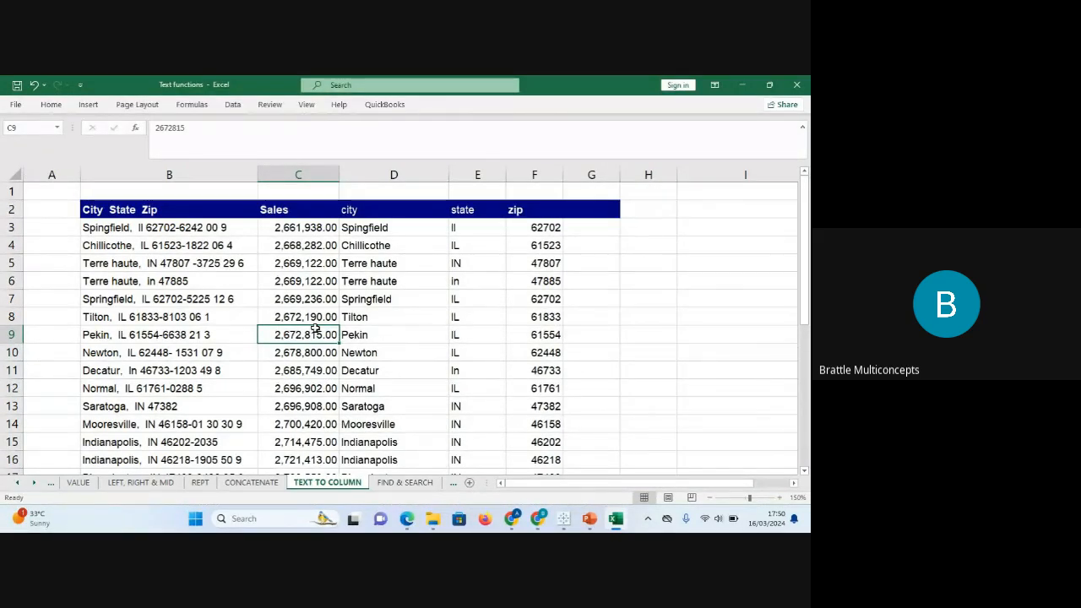
Clear the leftover entries from B30:D31, then bring the Google Meet window forward.
{"action": "key", "text": "Page_Down"}
{"action": "key", "text": "Page_Down"}
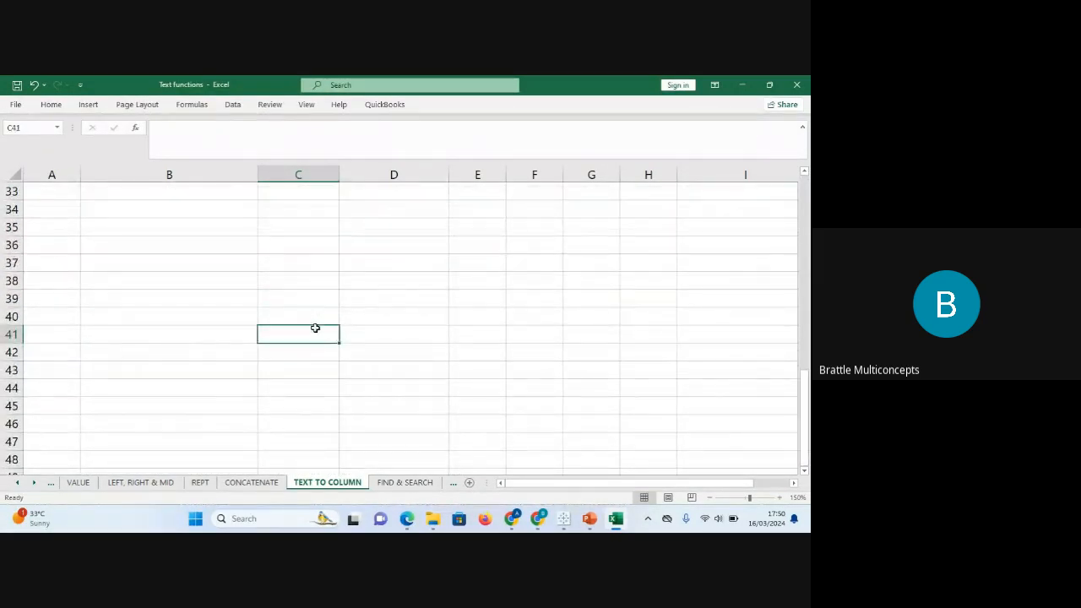
{"action": "key", "text": "Page_Up"}
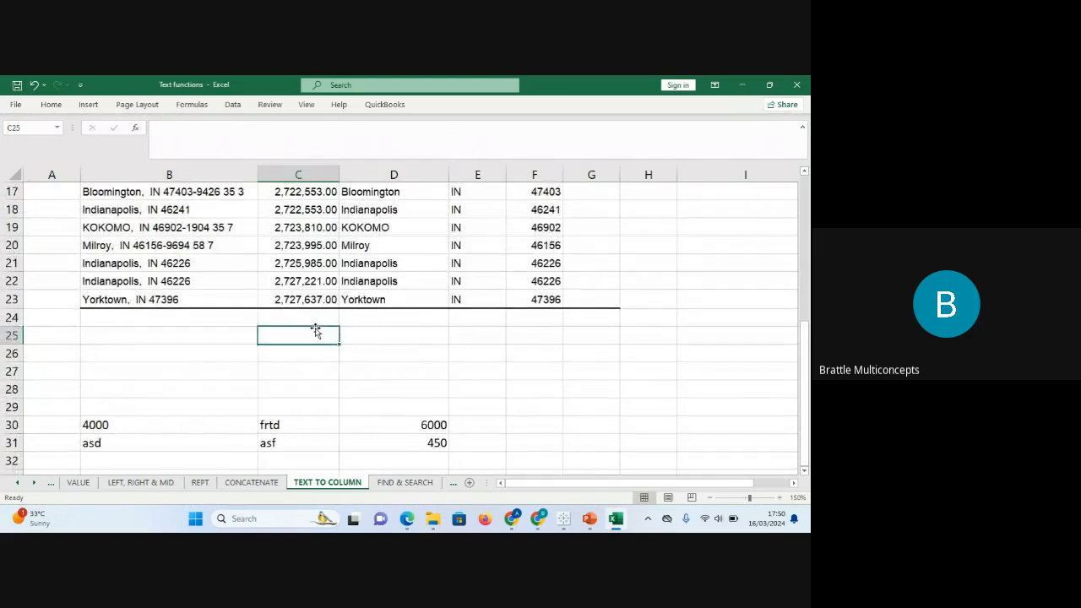
{"action": "left_click", "coordinate": [118, 424]}
{"action": "left_click_drag", "start_coordinate": [201, 416], "coordinate": [414, 444]}
{"action": "key", "text": "Delete"}
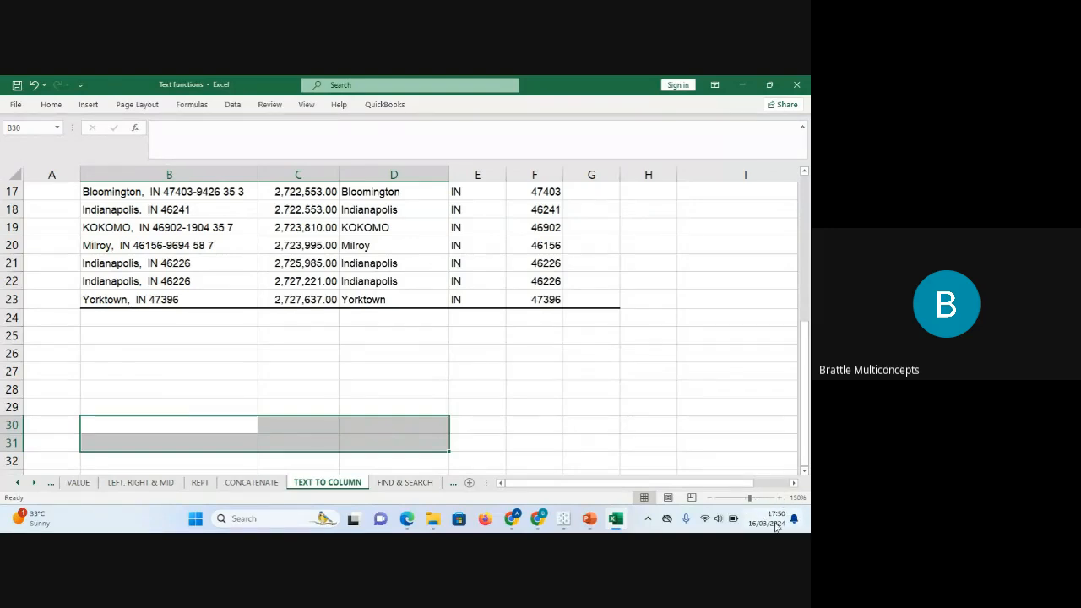
{"action": "left_click", "coordinate": [538, 518]}
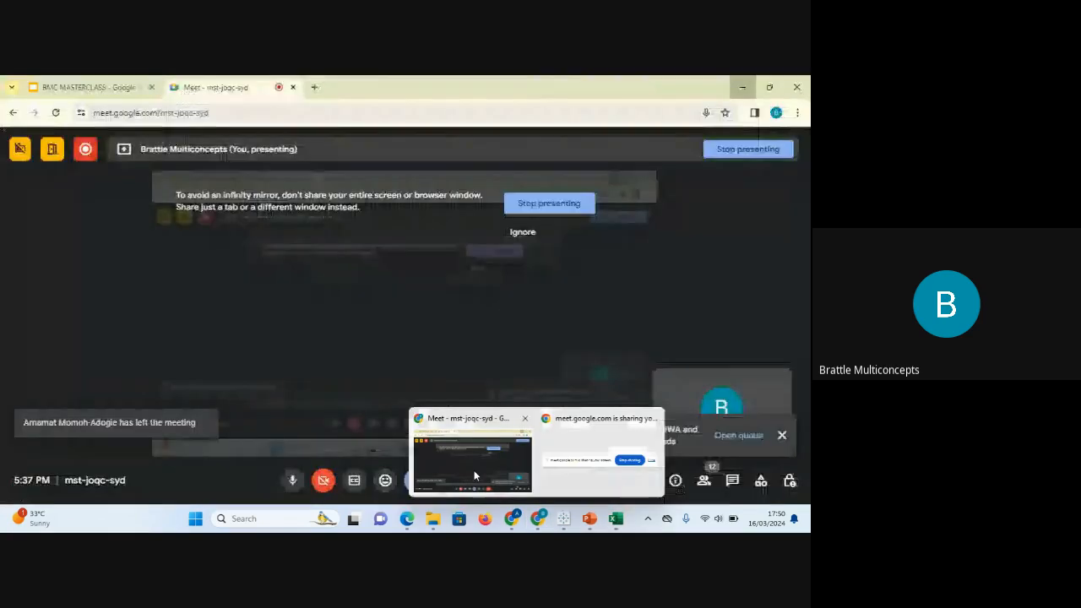
{"action": "left_click", "coordinate": [475, 476]}
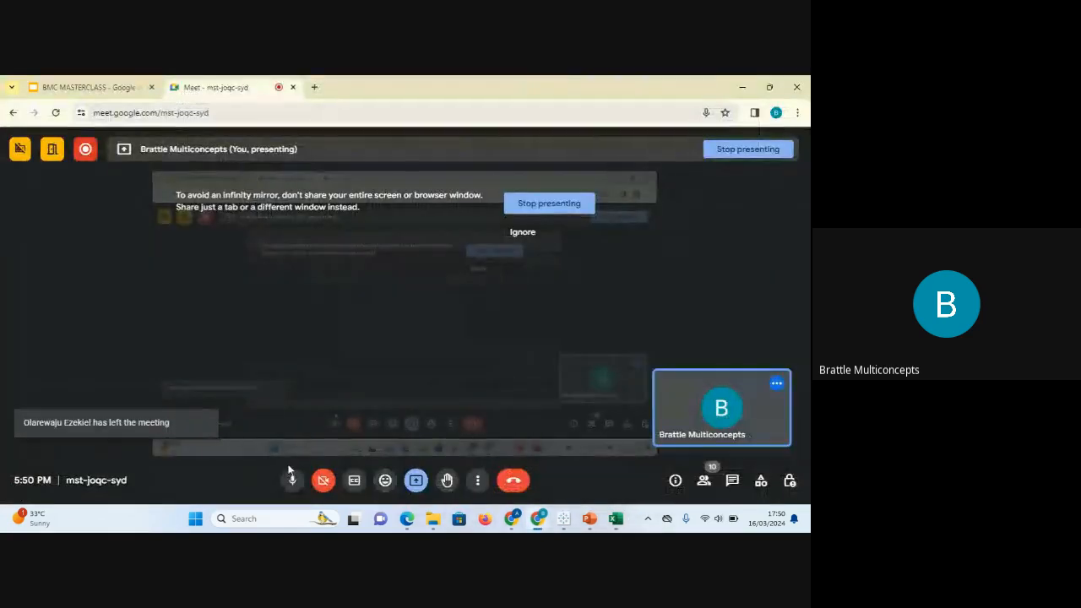
Mute, then unmute the Meet microphone and switch back to the Excel workbook.
{"action": "left_click", "coordinate": [292, 479]}
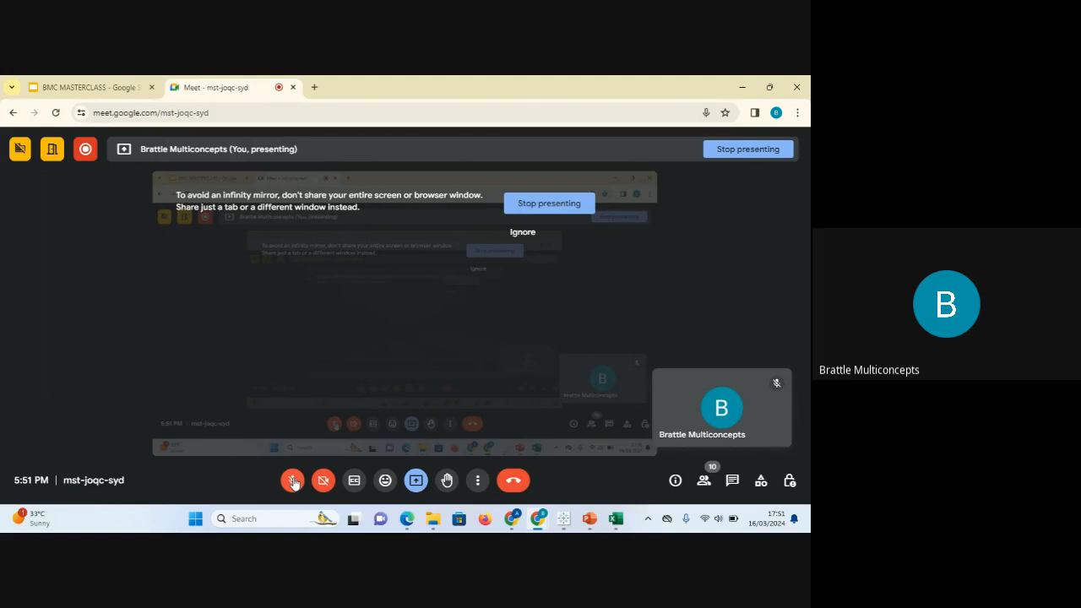
{"action": "left_click", "coordinate": [293, 482]}
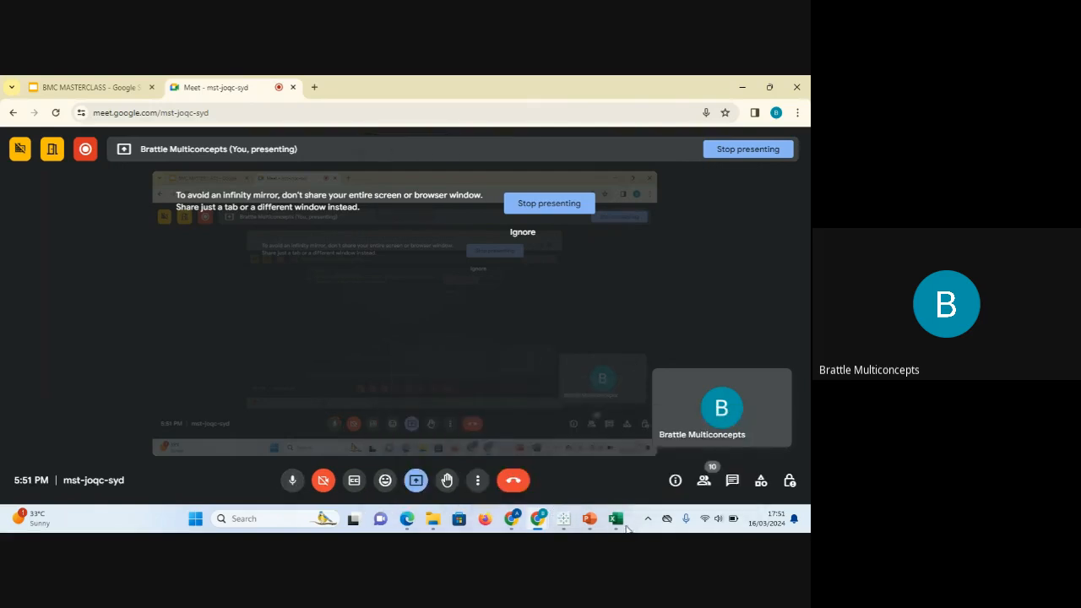
{"action": "left_click", "coordinate": [618, 519]}
{"action": "left_click", "coordinate": [462, 343]}
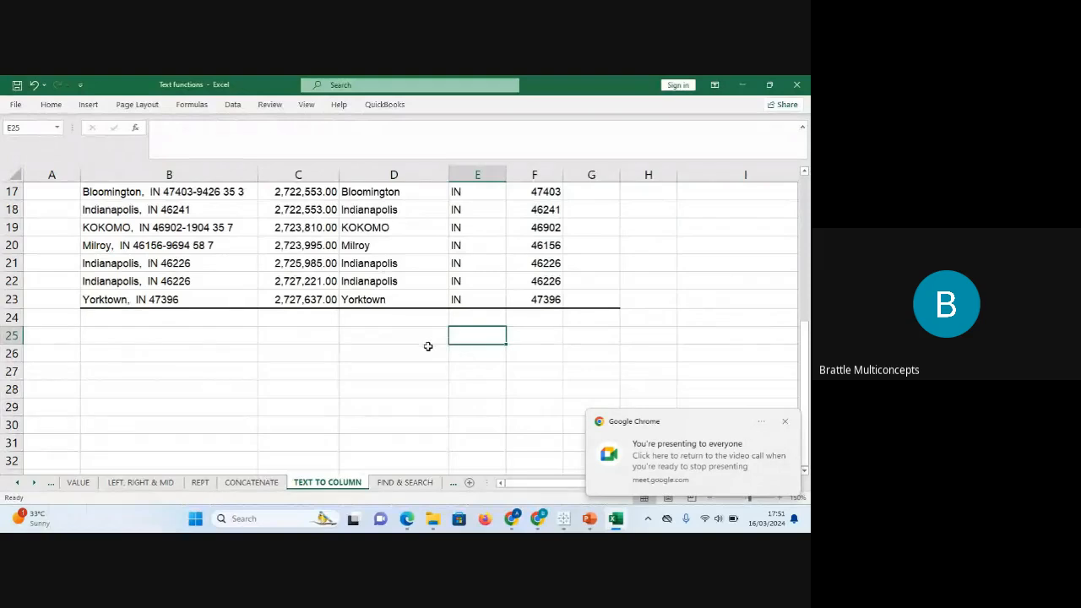
Enter the dates 03/01/2024 through 03/04/2024 down B28:B31.
{"action": "left_click", "coordinate": [104, 386]}
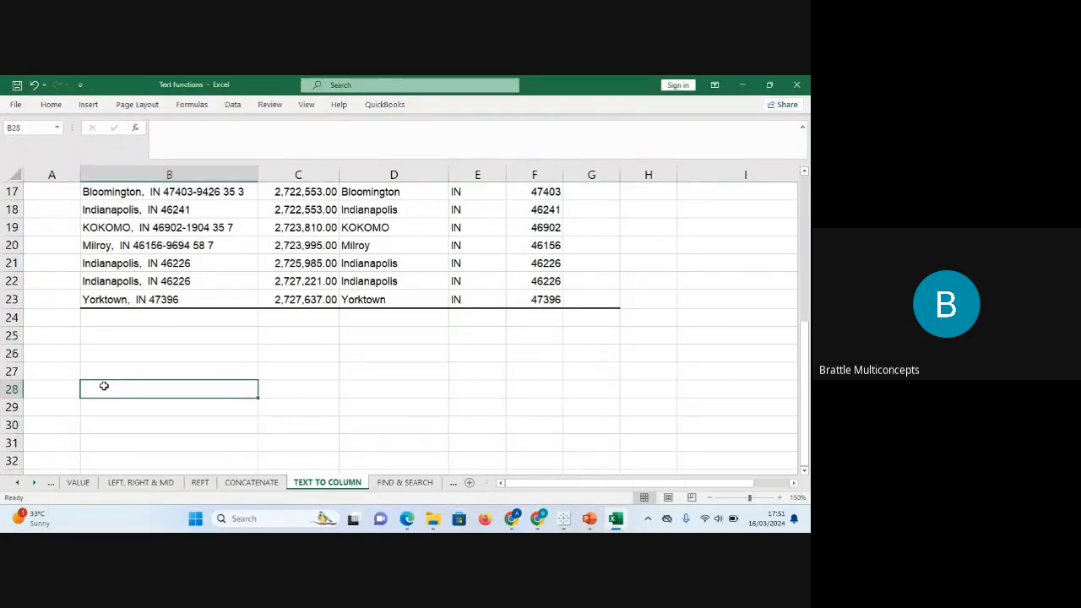
{"action": "type", "text": "3/"}
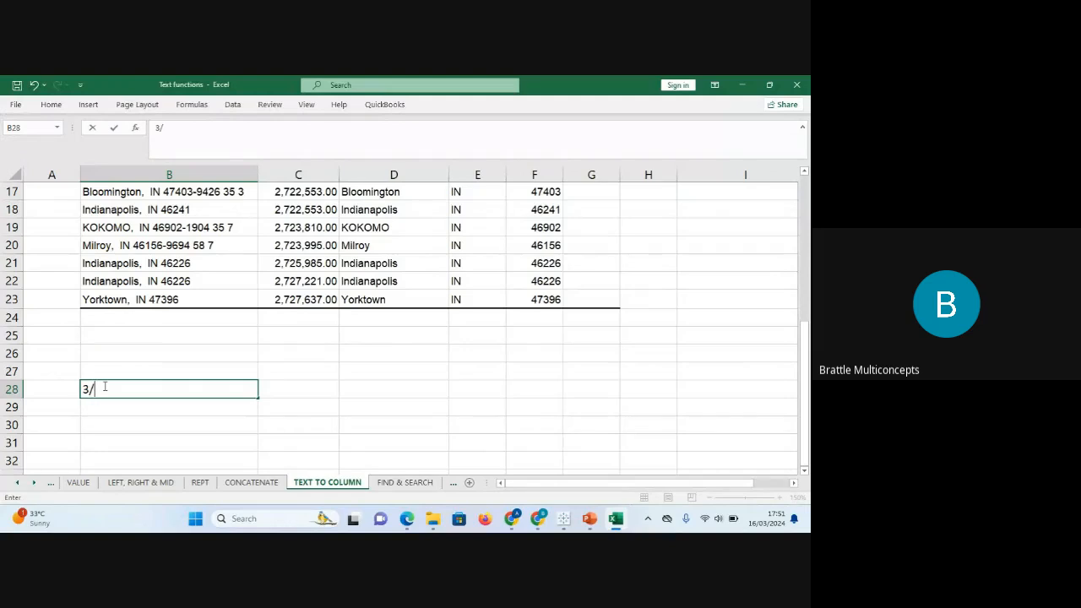
{"action": "type", "text": "01/2024"}
{"action": "key", "text": "Return"}
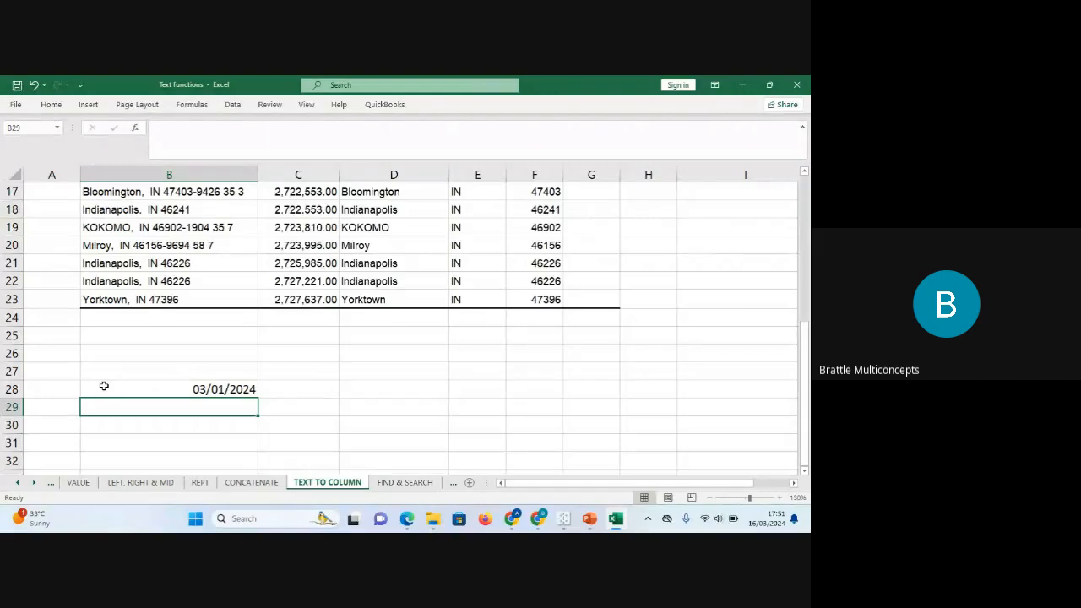
{"action": "type", "text": "03"}
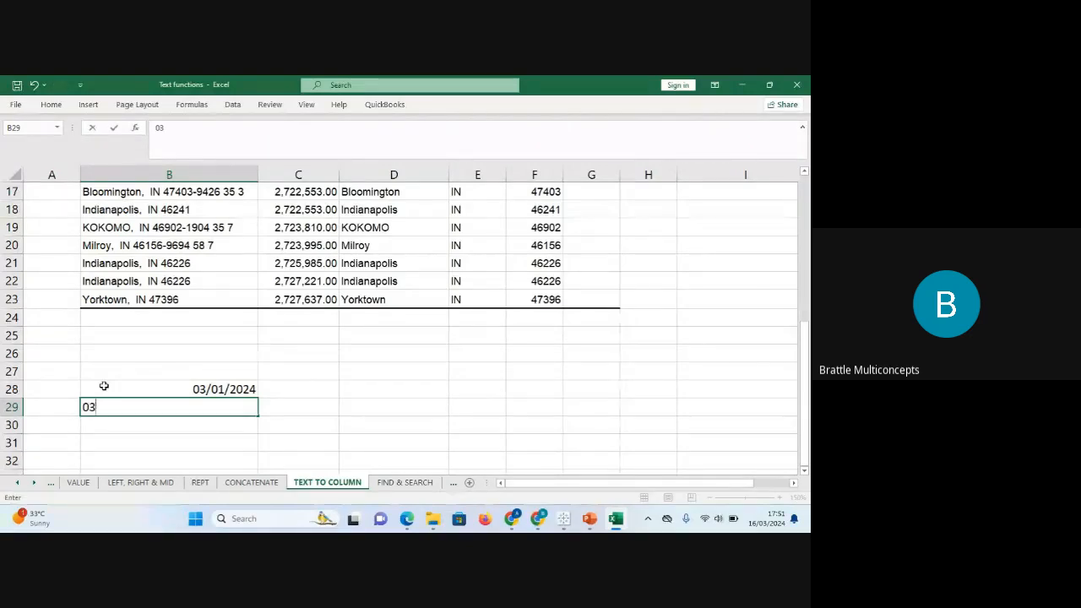
{"action": "type", "text": "/02/2024"}
{"action": "key", "text": "Return"}
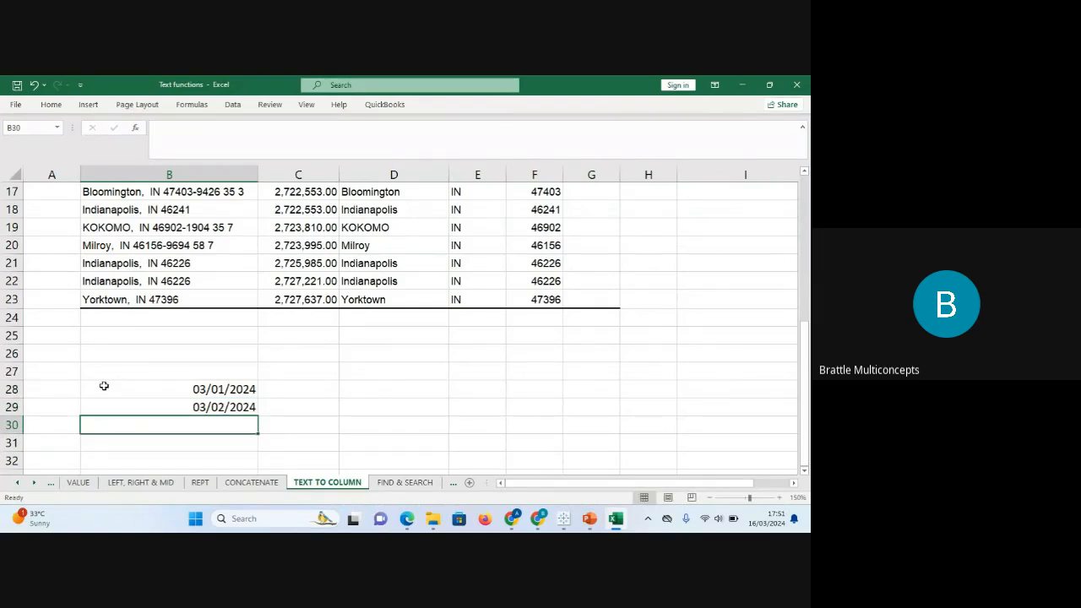
{"action": "type", "text": "0"}
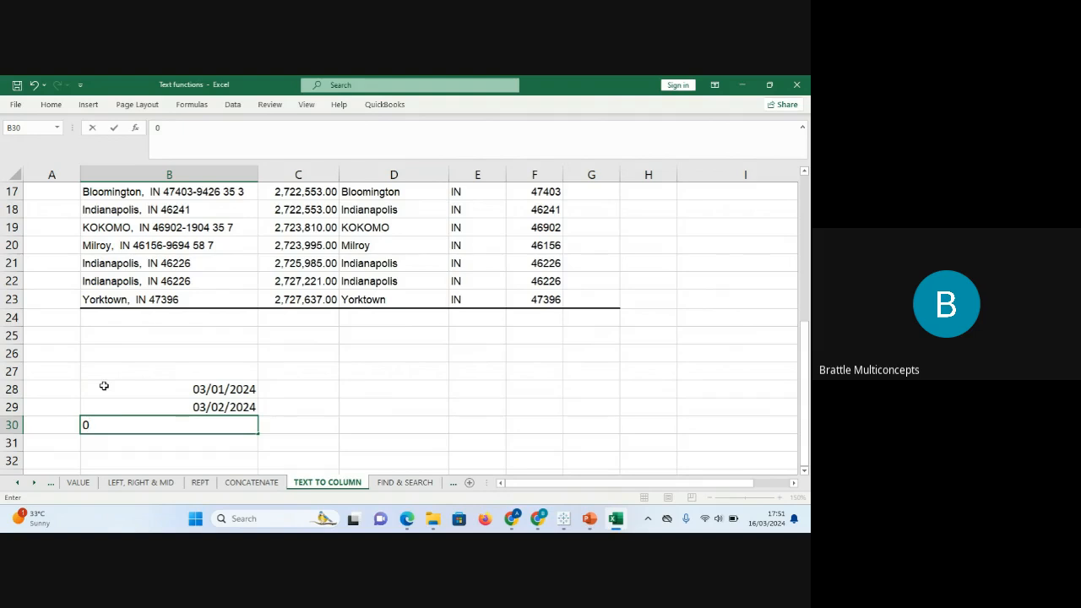
{"action": "type", "text": "2/03/2024"}
{"action": "key", "text": "Return"}
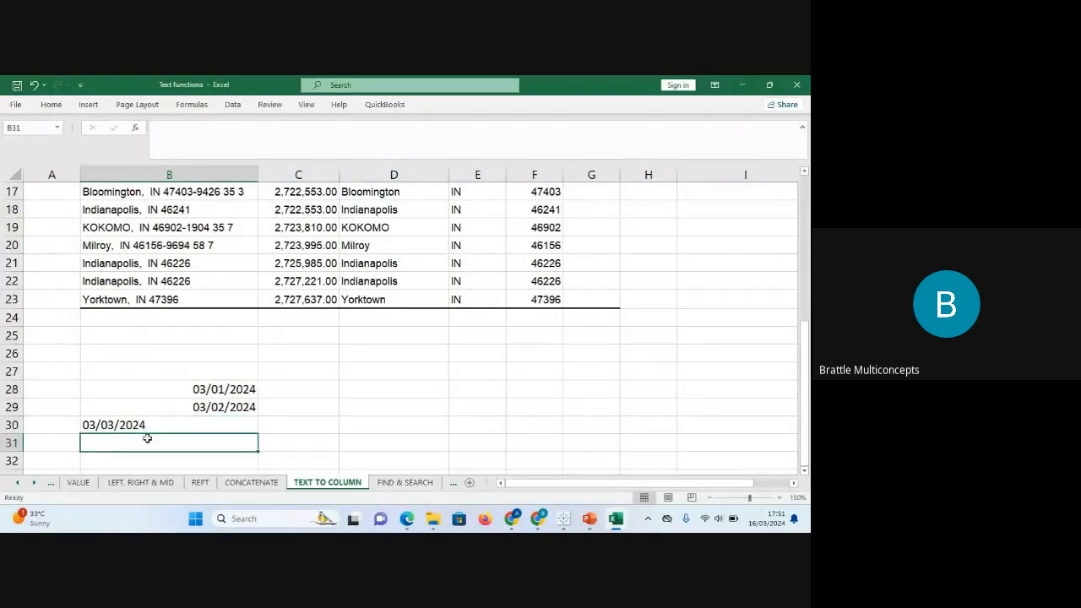
{"action": "type", "text": "03/04/"}
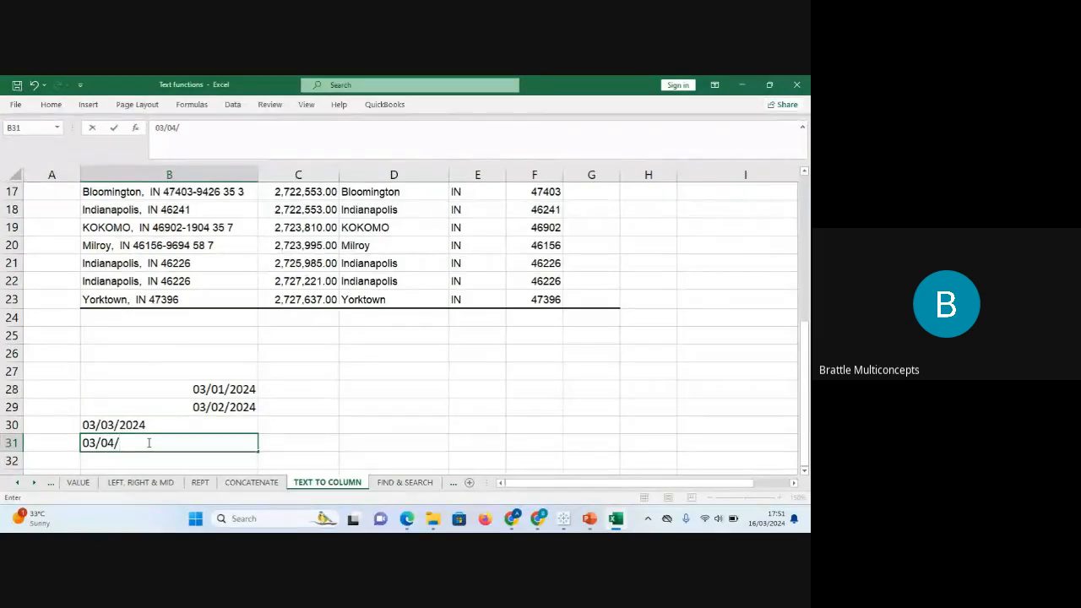
{"action": "type", "text": "2024"}
{"action": "key", "text": "Return"}
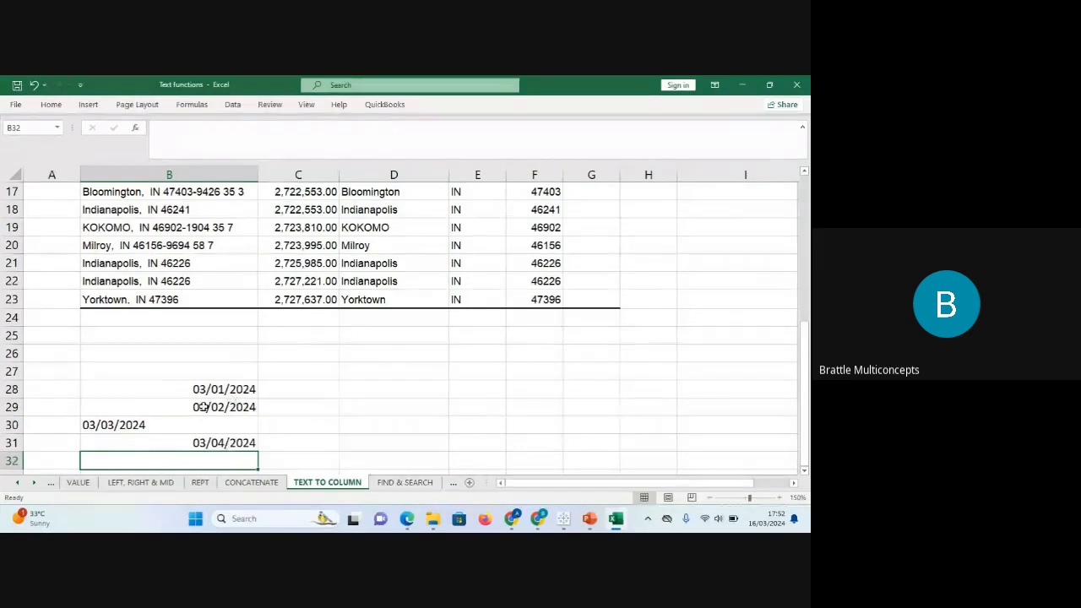
Re-enter the B30 date to check how it is stored.
{"action": "left_click", "coordinate": [221, 427]}
{"action": "left_click", "coordinate": [229, 138]}
{"action": "key", "text": "Return"}
{"action": "double_click", "coordinate": [157, 416]}
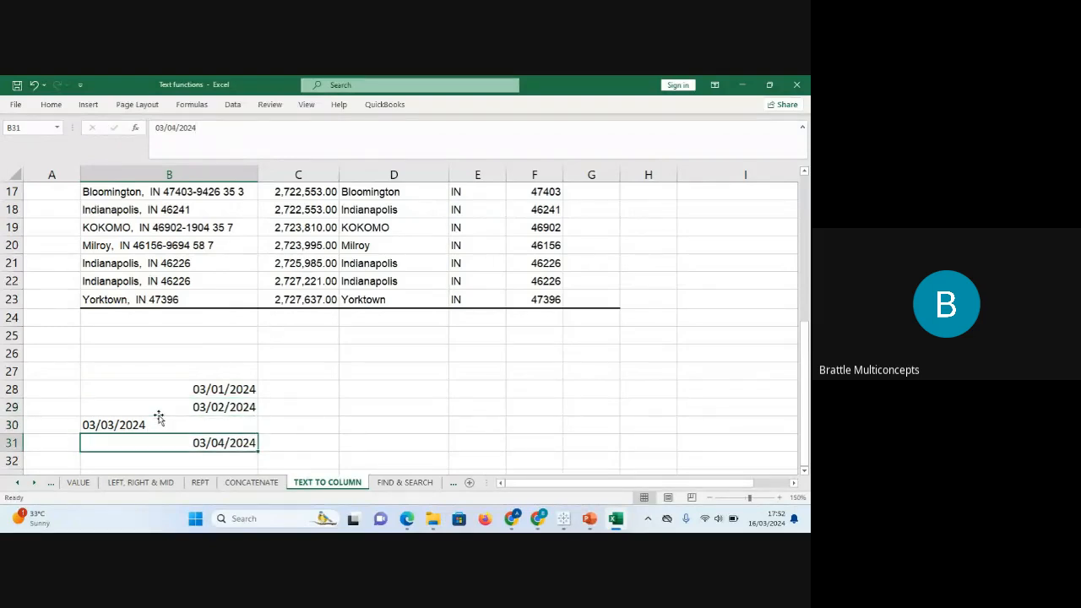
{"action": "left_click_drag", "start_coordinate": [233, 387], "coordinate": [260, 464]}
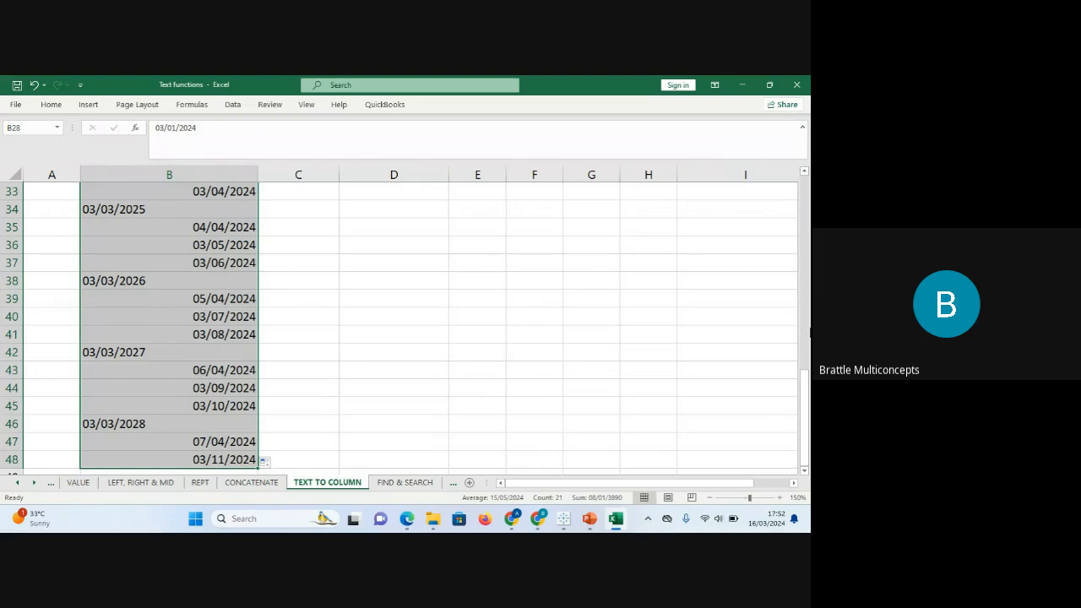
{"action": "left_click_drag", "start_coordinate": [806, 381], "coordinate": [802, 292]}
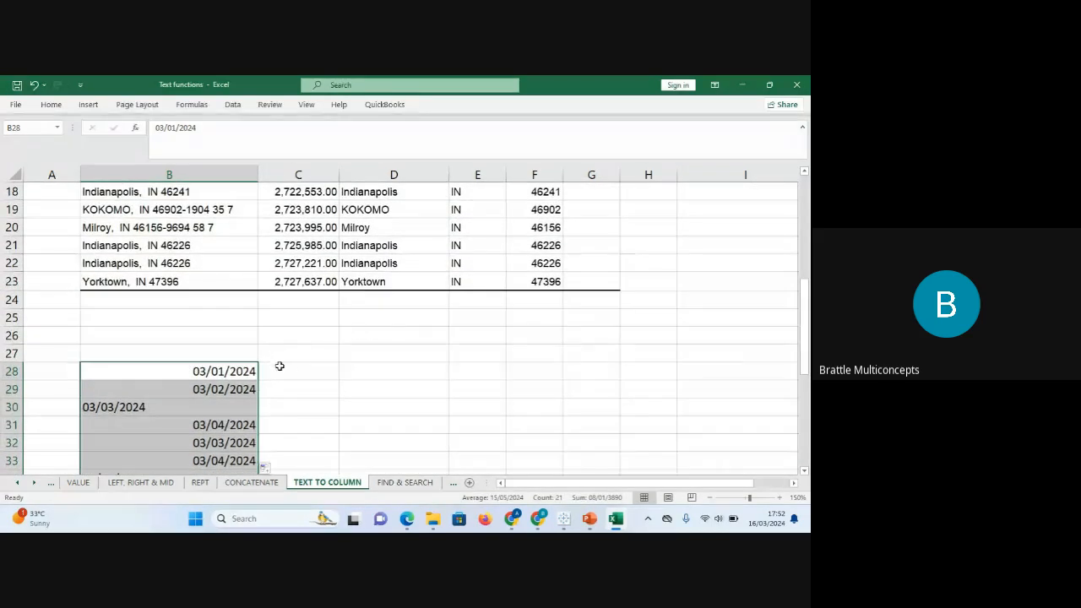
{"action": "left_click", "coordinate": [249, 379]}
{"action": "left_click", "coordinate": [236, 390]}
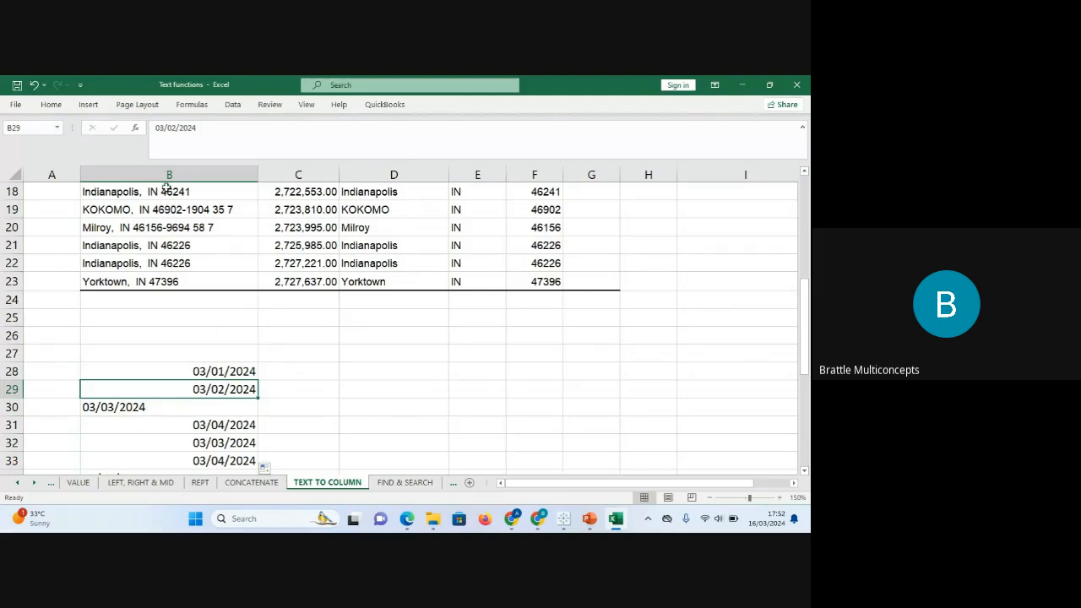
{"action": "left_click", "coordinate": [55, 109]}
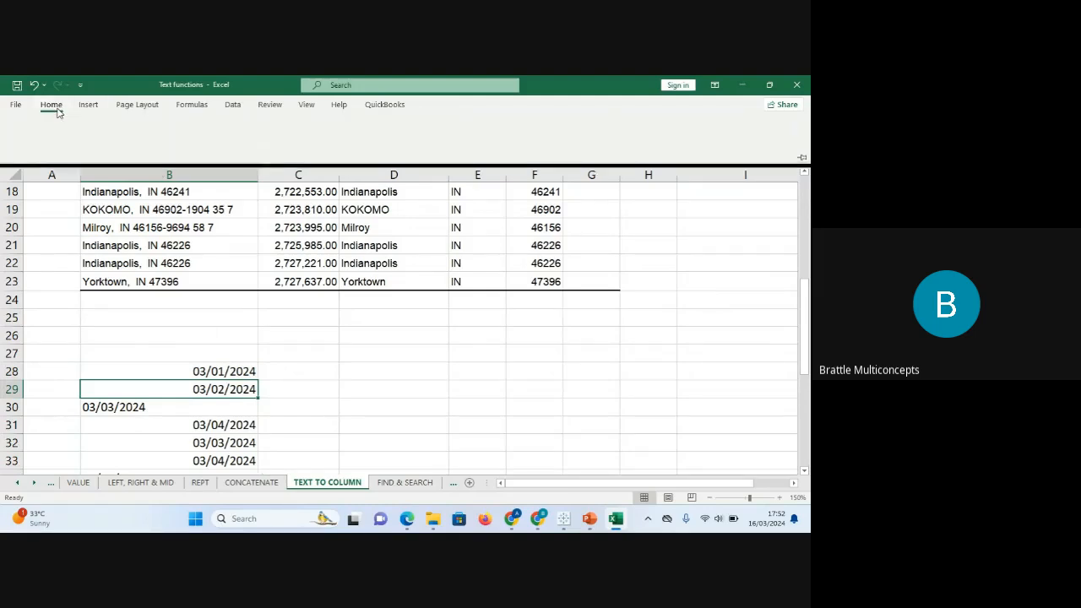
{"action": "left_click", "coordinate": [36, 150]}
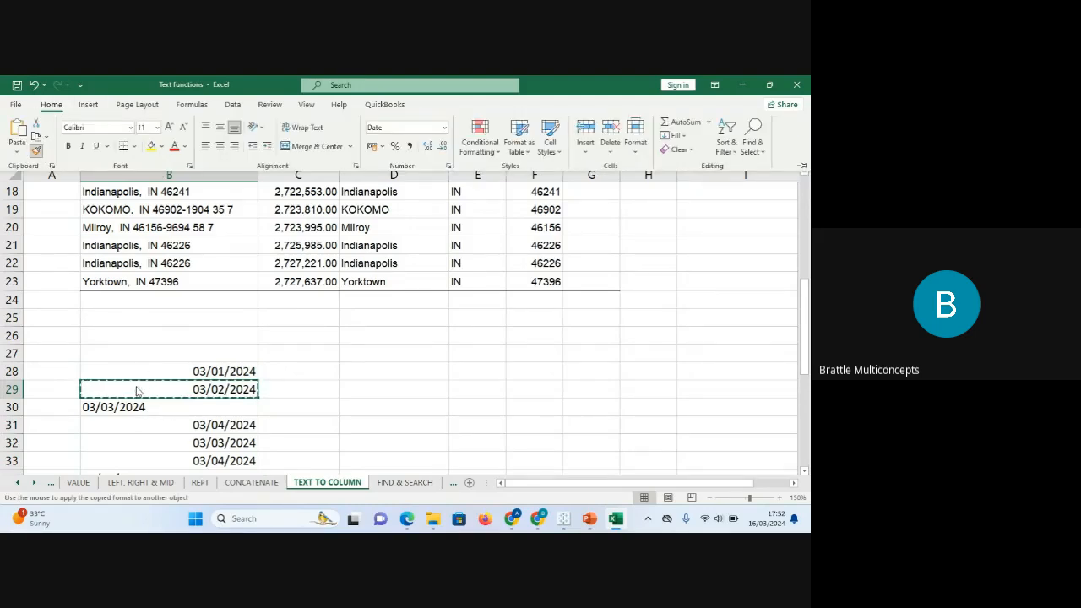
{"action": "left_click", "coordinate": [147, 412]}
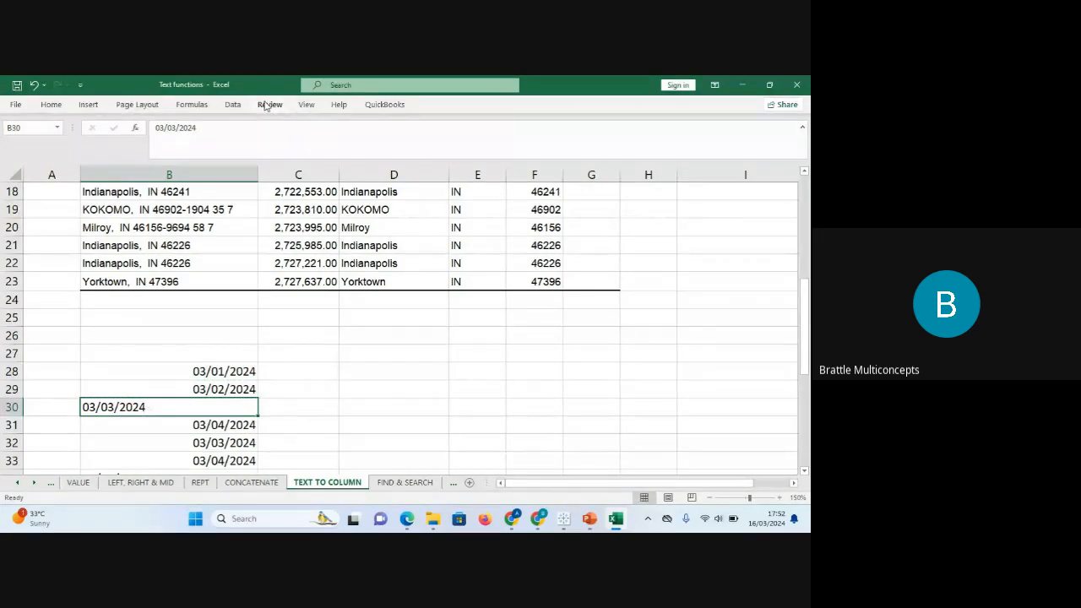
{"action": "left_click", "coordinate": [241, 121]}
{"action": "key", "text": "BackSpace"}
{"action": "key", "text": "Return"}
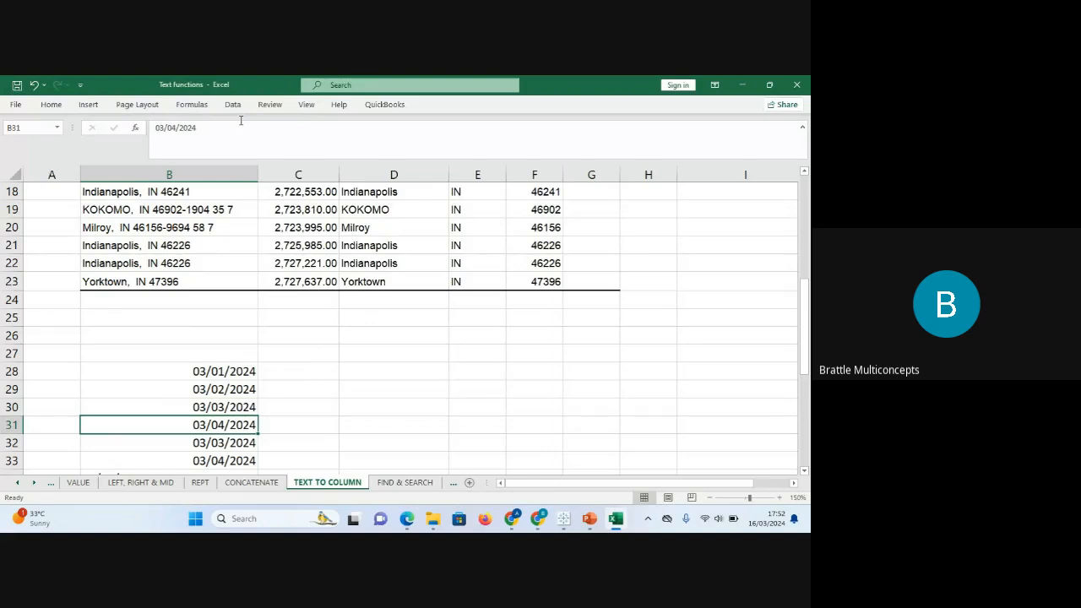
{"action": "key", "text": "Down"}
{"action": "key", "text": "Down"}
{"action": "key", "text": "Down"}
{"action": "key", "text": "Down"}
{"action": "key", "text": "Down"}
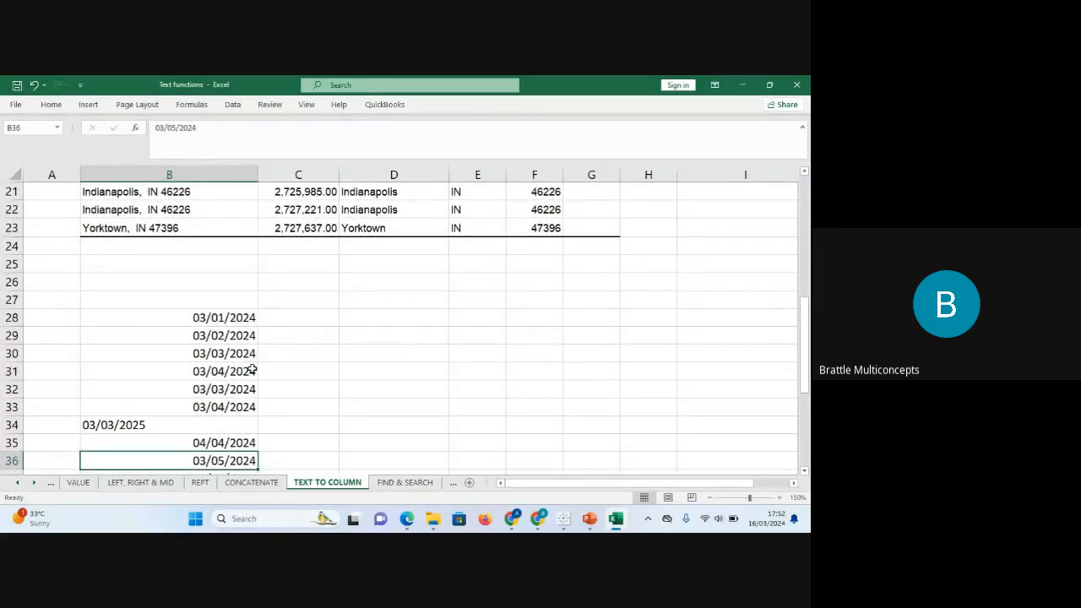
{"action": "left_click", "coordinate": [227, 407]}
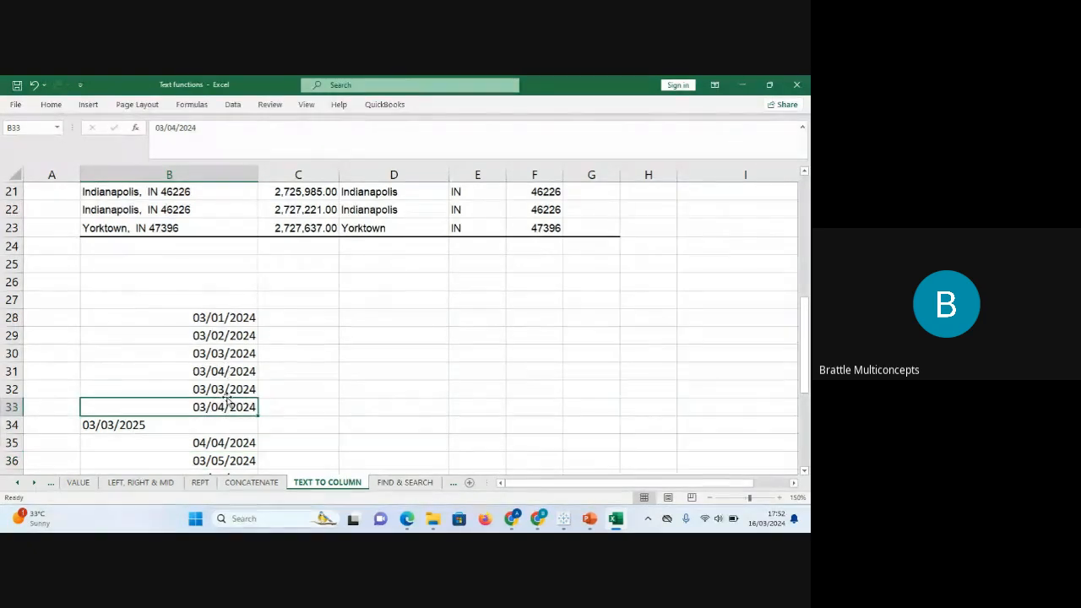
{"action": "left_click", "coordinate": [226, 391]}
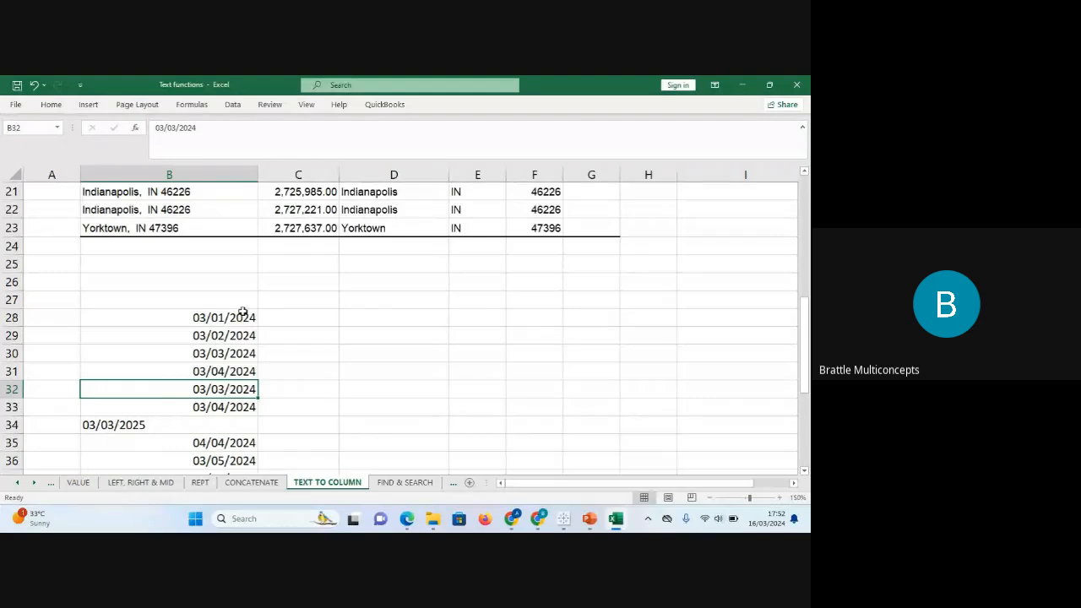
{"action": "key", "text": "ctrl+z"}
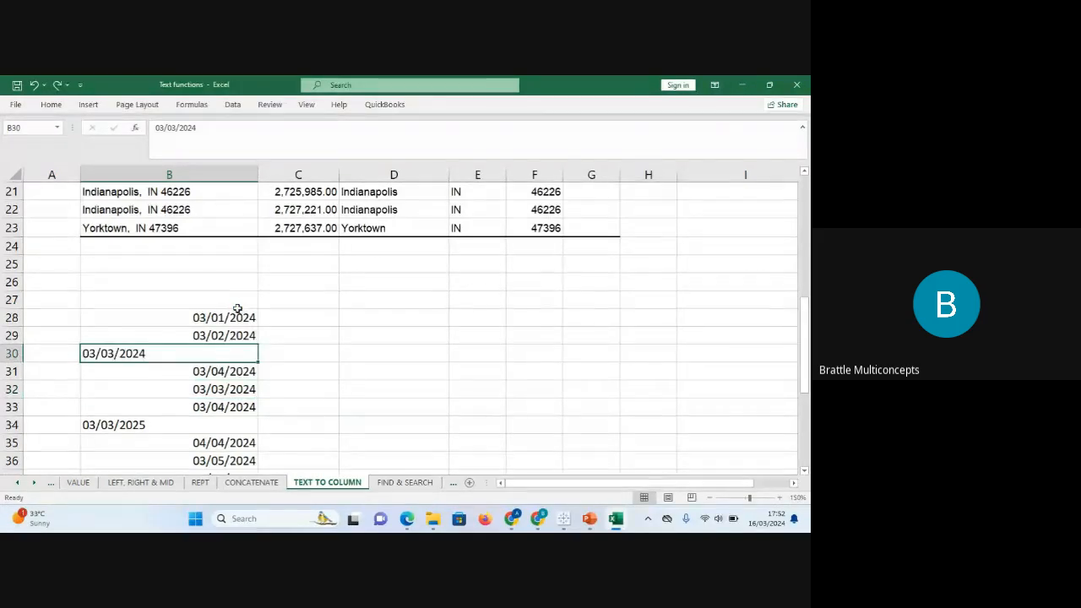
{"action": "left_click_drag", "start_coordinate": [238, 309], "coordinate": [161, 372]}
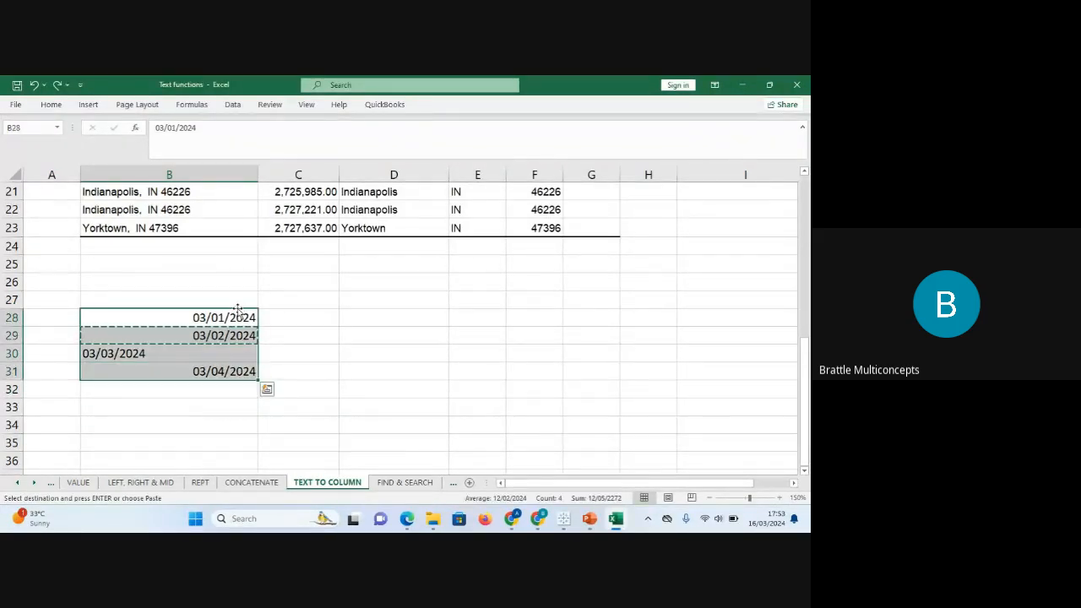
{"action": "left_click", "coordinate": [159, 354]}
{"action": "type", "text": "03/03/202"}
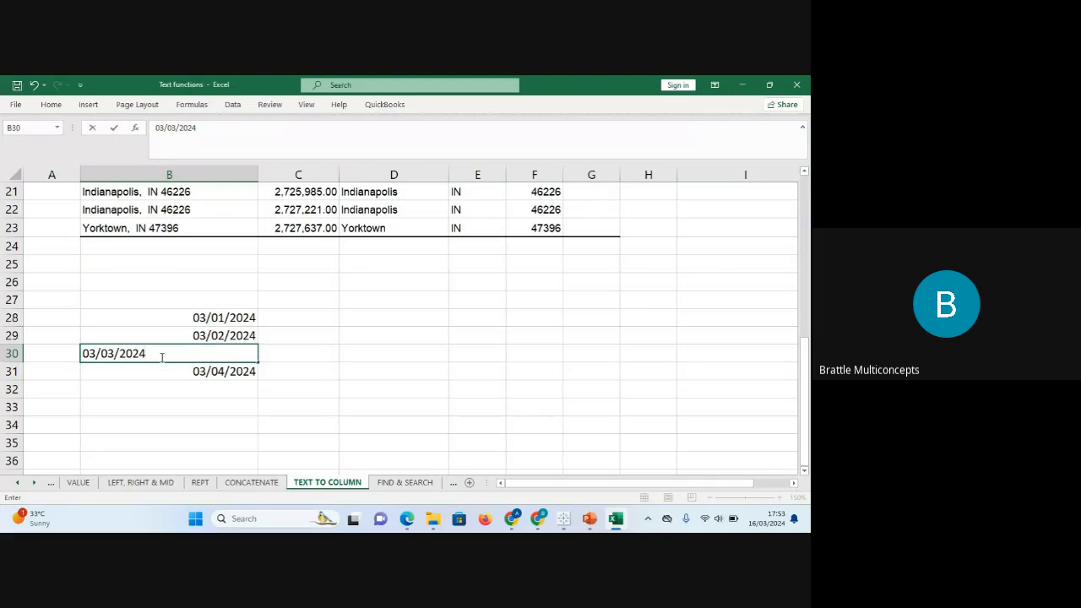
{"action": "key", "text": "Return"}
{"action": "left_click", "coordinate": [161, 354]}
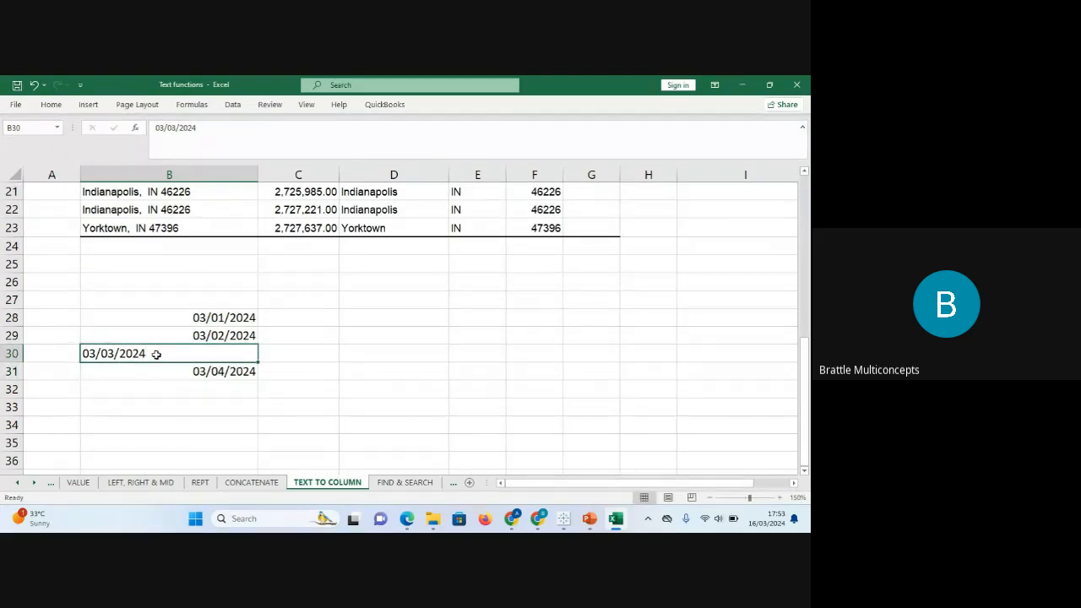
Delete row 30 and correct the B30 date to 03/03/2024.
{"action": "left_click", "coordinate": [11, 353]}
{"action": "right_click", "coordinate": [12, 353]}
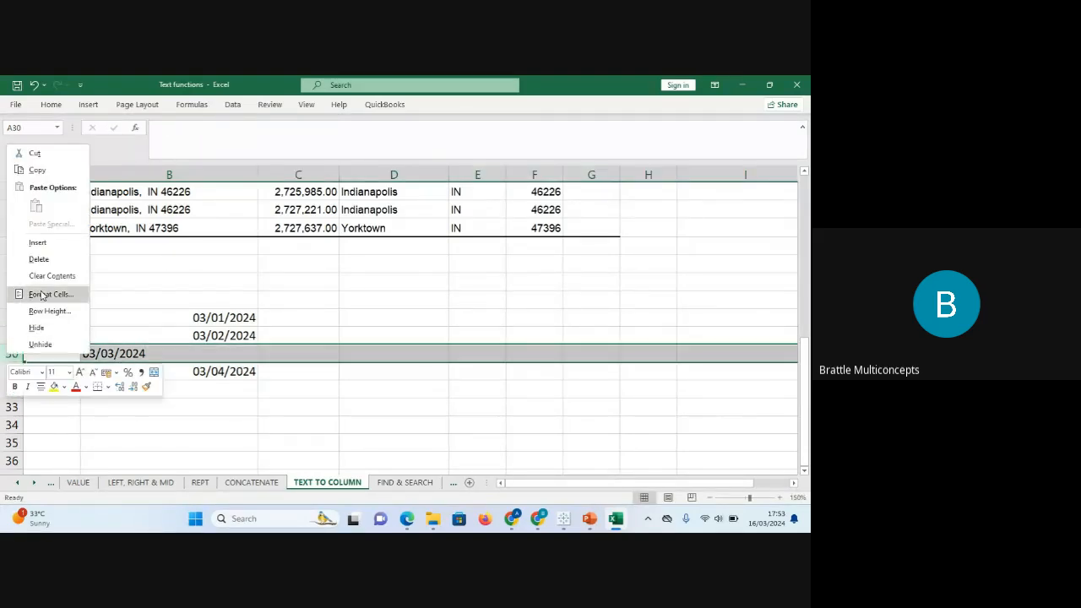
{"action": "left_click", "coordinate": [39, 259]}
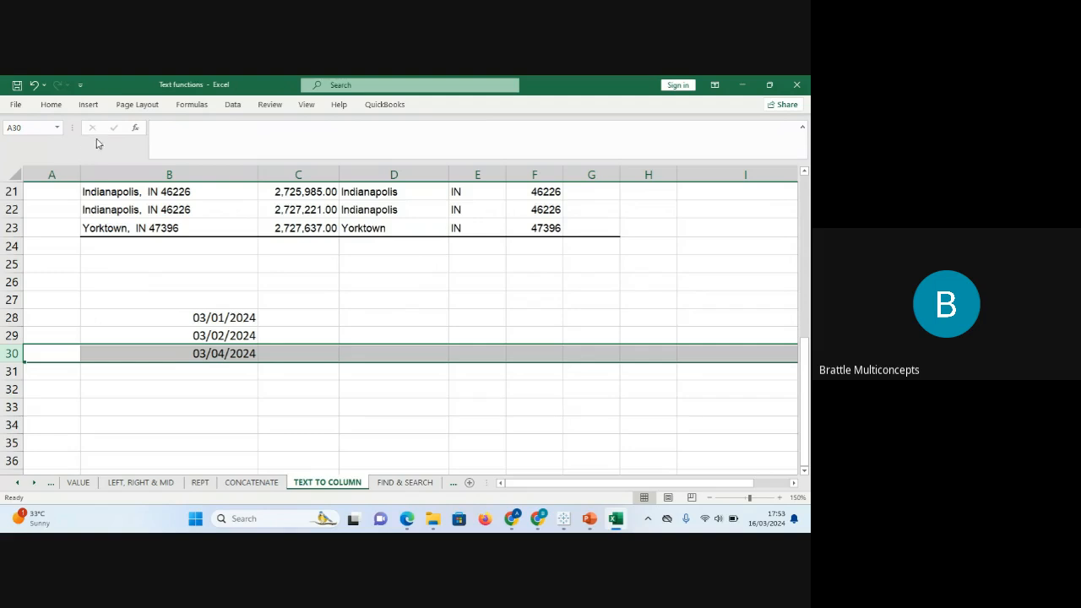
{"action": "left_click", "coordinate": [228, 351]}
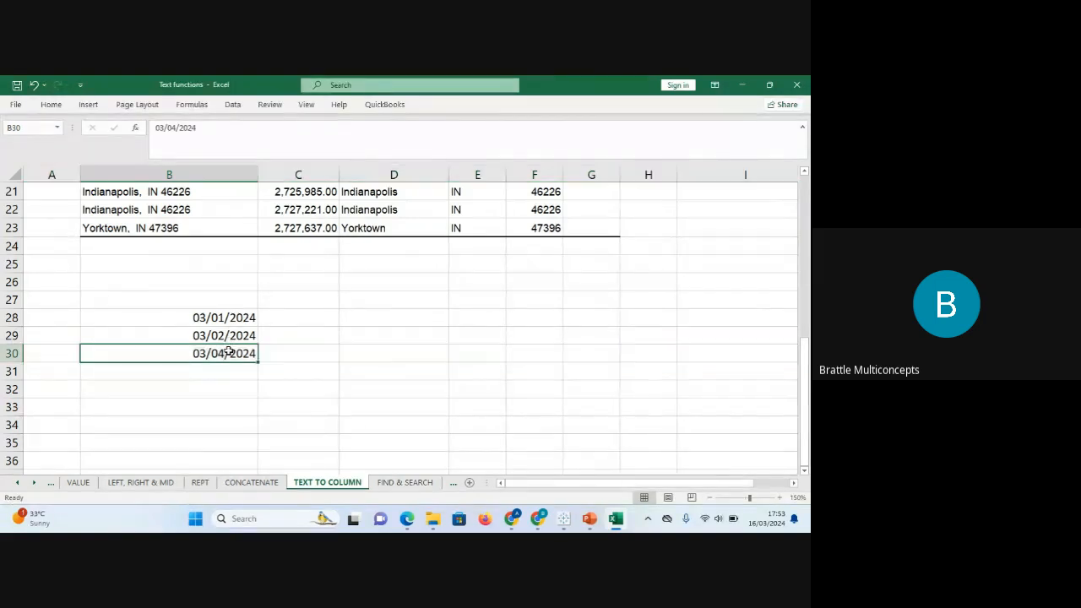
{"action": "left_click", "coordinate": [176, 128]}
{"action": "key", "text": "BackSpace"}
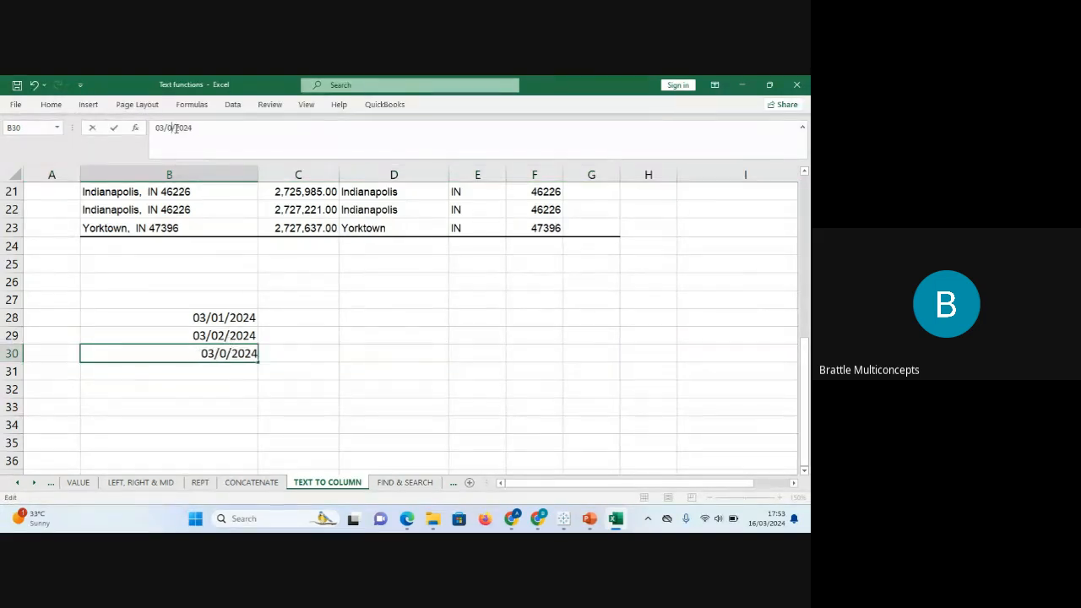
{"action": "type", "text": "3"}
{"action": "key", "text": "Return"}
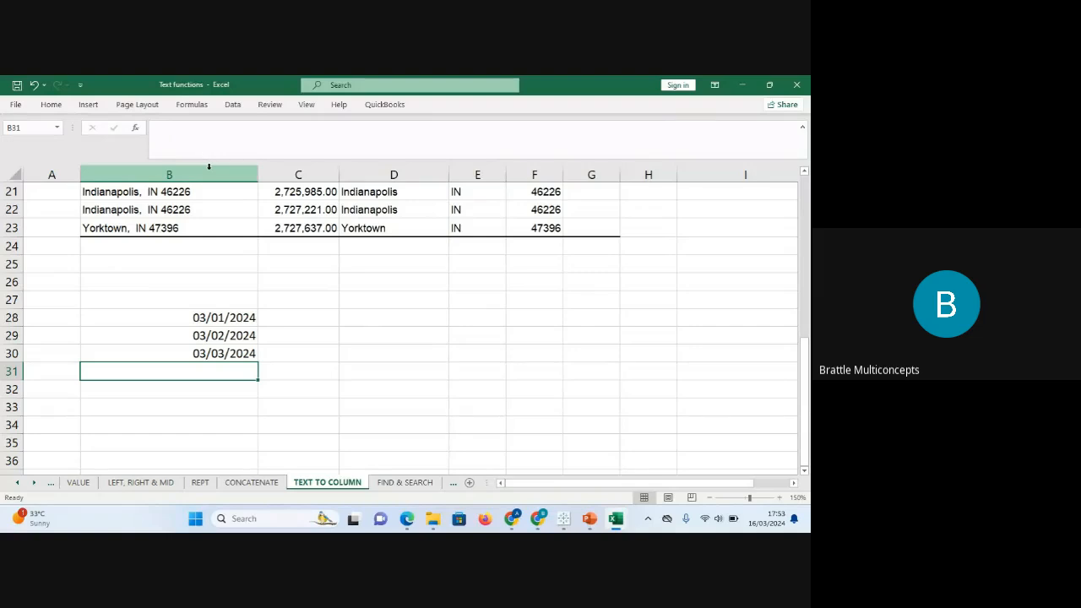
Extend the B28:B30 date series down to row 48 with the fill handle.
{"action": "left_click_drag", "start_coordinate": [236, 317], "coordinate": [263, 404]}
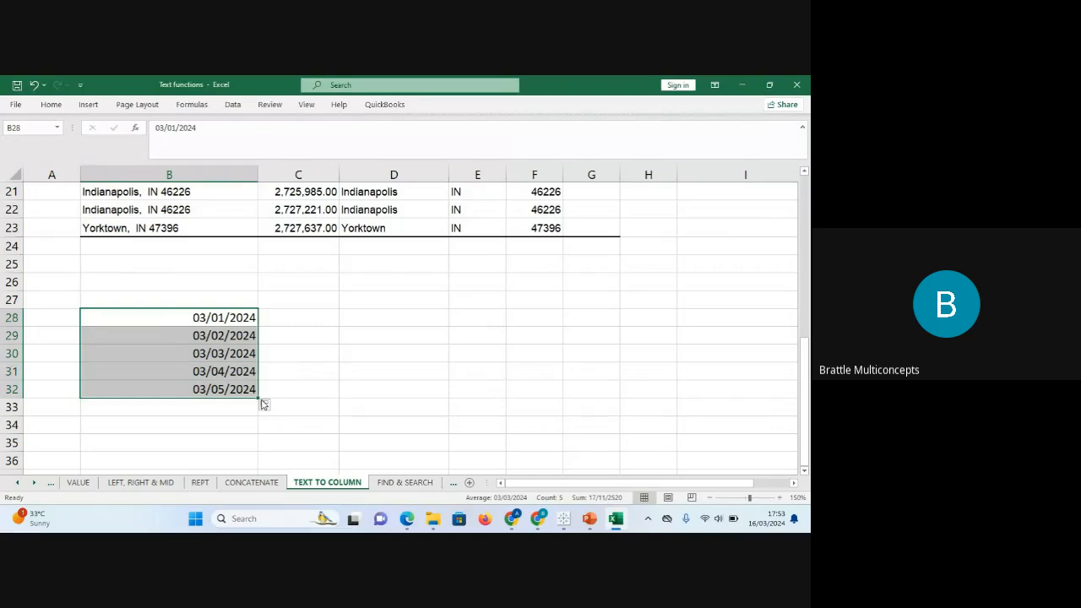
{"action": "left_click", "coordinate": [264, 405]}
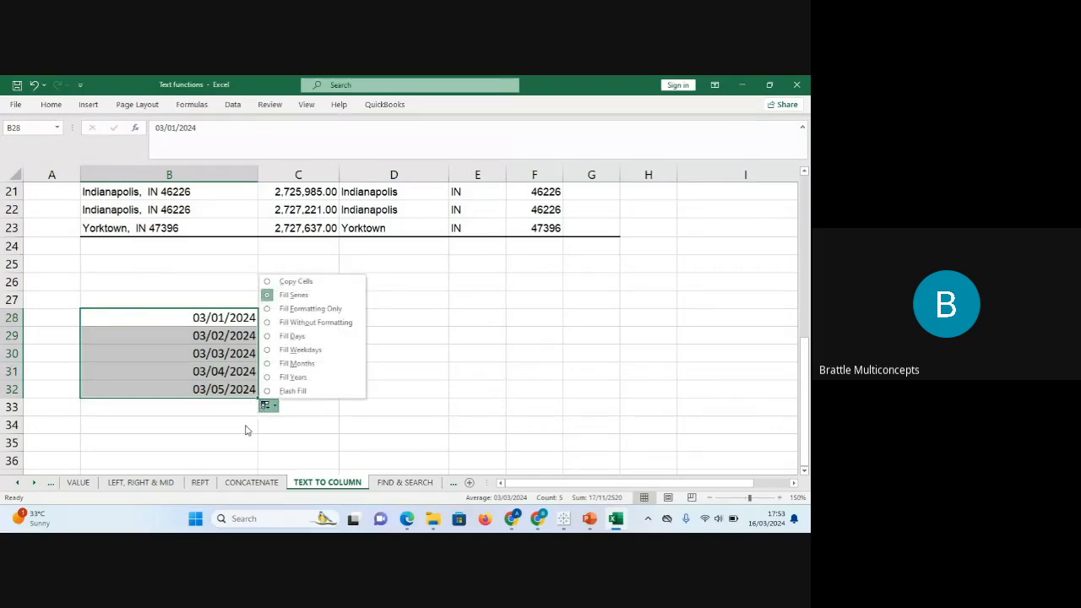
{"action": "left_click", "coordinate": [245, 431]}
{"action": "left_click", "coordinate": [253, 391]}
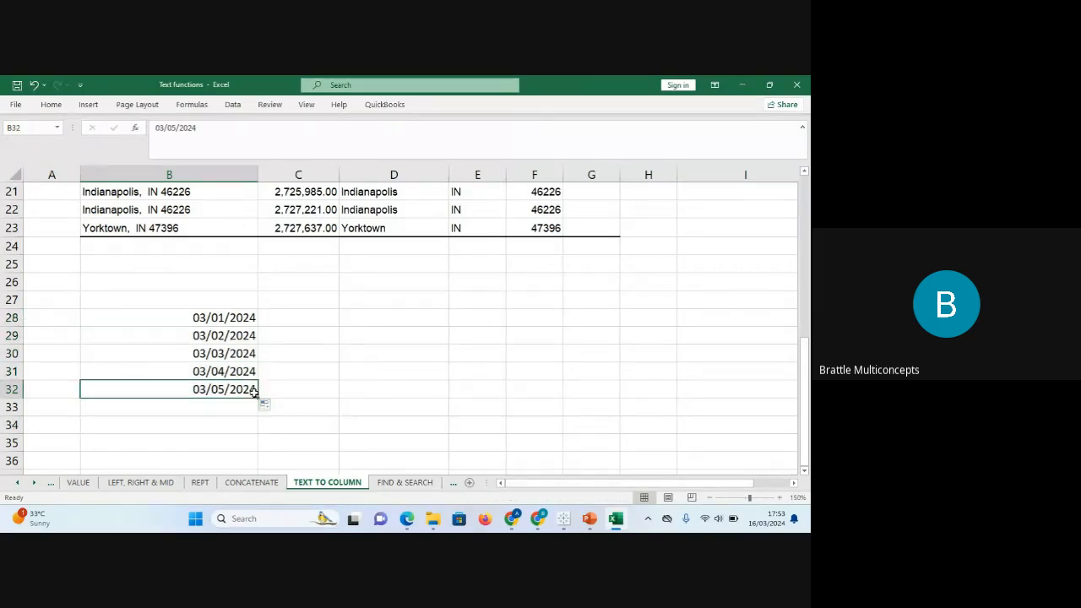
{"action": "left_click_drag", "start_coordinate": [243, 316], "coordinate": [252, 455]}
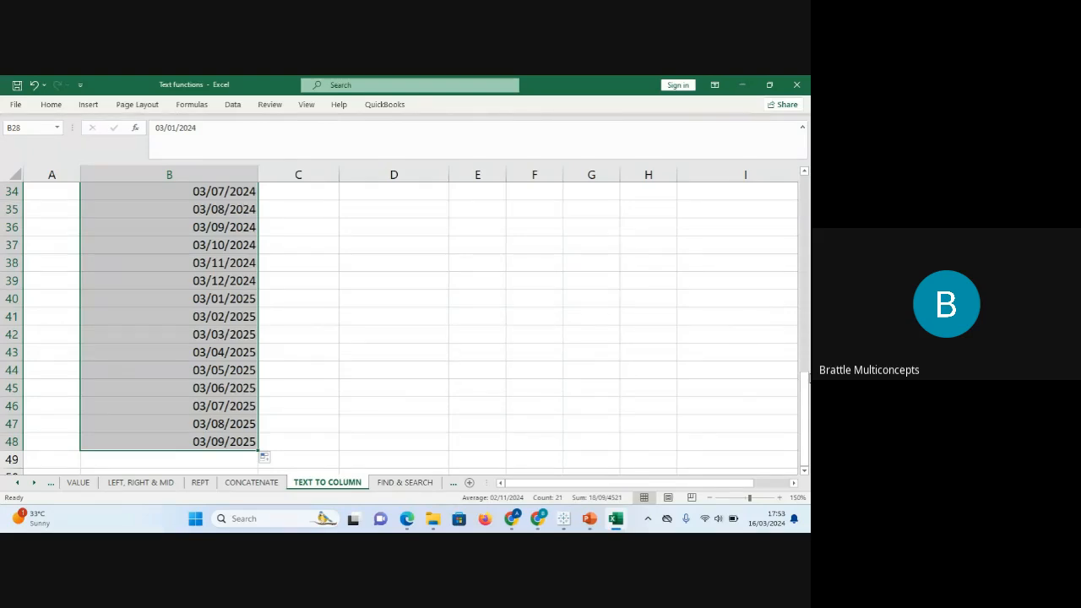
Change B40 and B41 to 03/13/2025 and 03/14/2025.
{"action": "left_click", "coordinate": [247, 297]}
{"action": "left_click", "coordinate": [176, 127]}
{"action": "key", "text": "BackSpace"}
{"action": "type", "text": "13"}
{"action": "key", "text": "BackSpace"}
{"action": "key", "text": "BackSpace"}
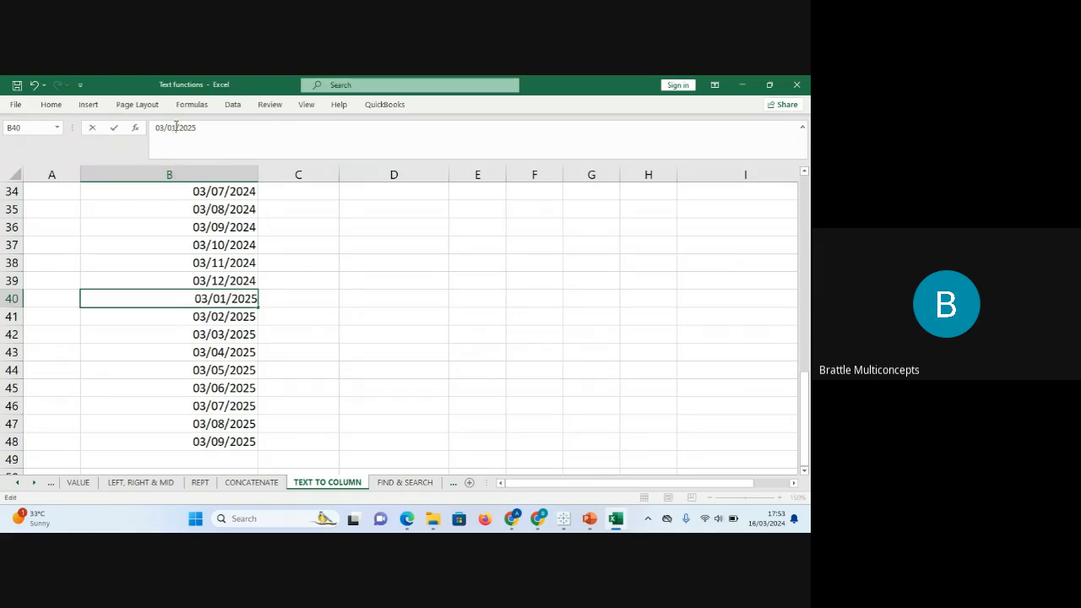
{"action": "key", "text": "BackSpace"}
{"action": "type", "text": "13"}
{"action": "key", "text": "Return"}
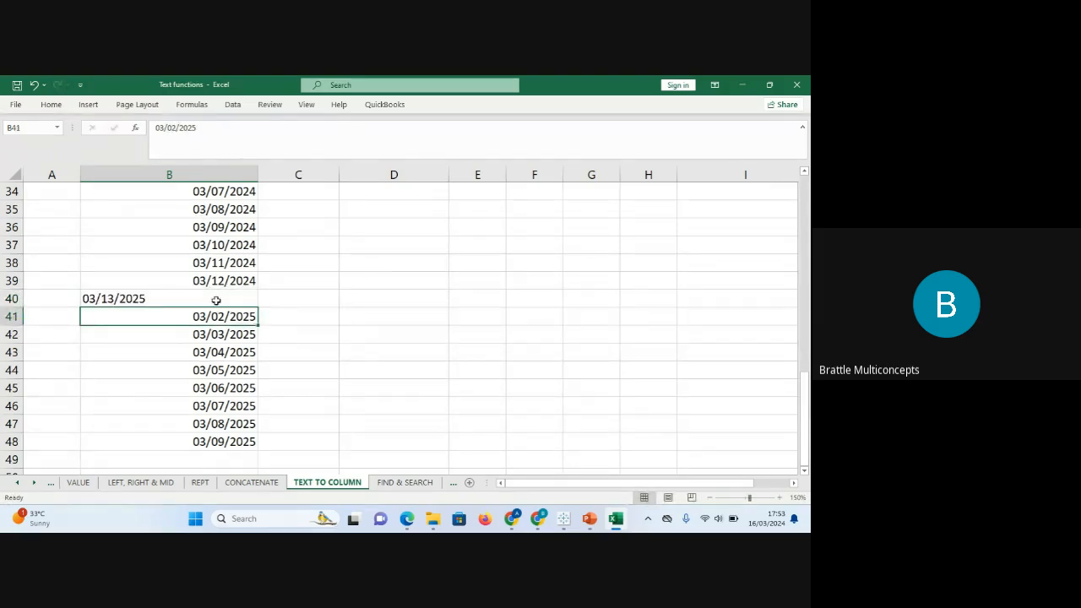
{"action": "left_click", "coordinate": [175, 126]}
{"action": "key", "text": "BackSpace"}
{"action": "key", "text": "BackSpace"}
{"action": "type", "text": "14"}
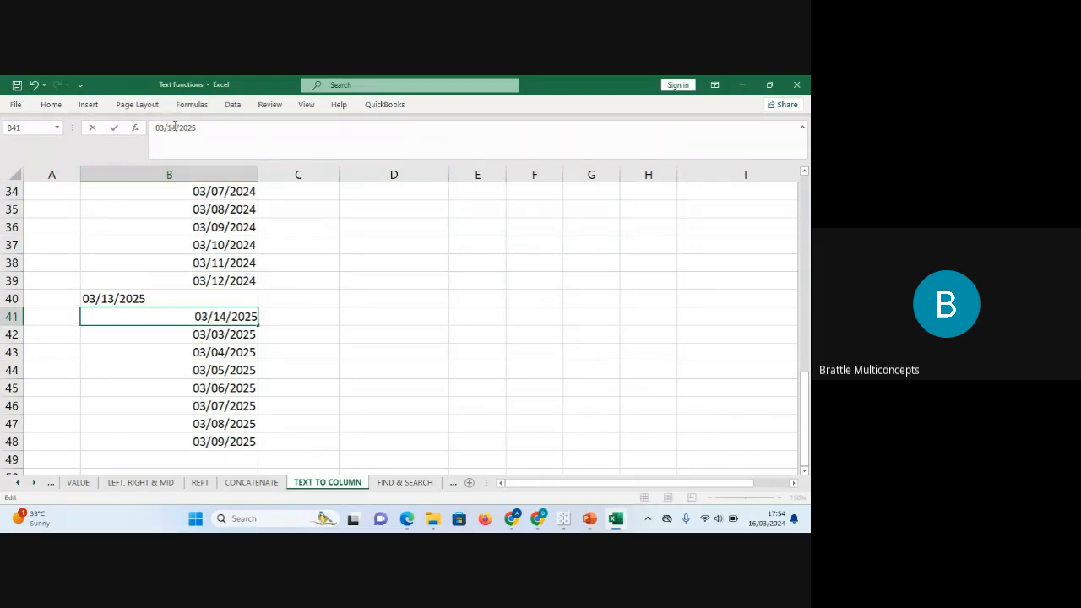
{"action": "key", "text": "Return"}
Correct the years in B40 and B41 to 2024, giving 03/13/2024 and 03/14/2024.
{"action": "left_click", "coordinate": [143, 300]}
{"action": "left_click", "coordinate": [215, 138]}
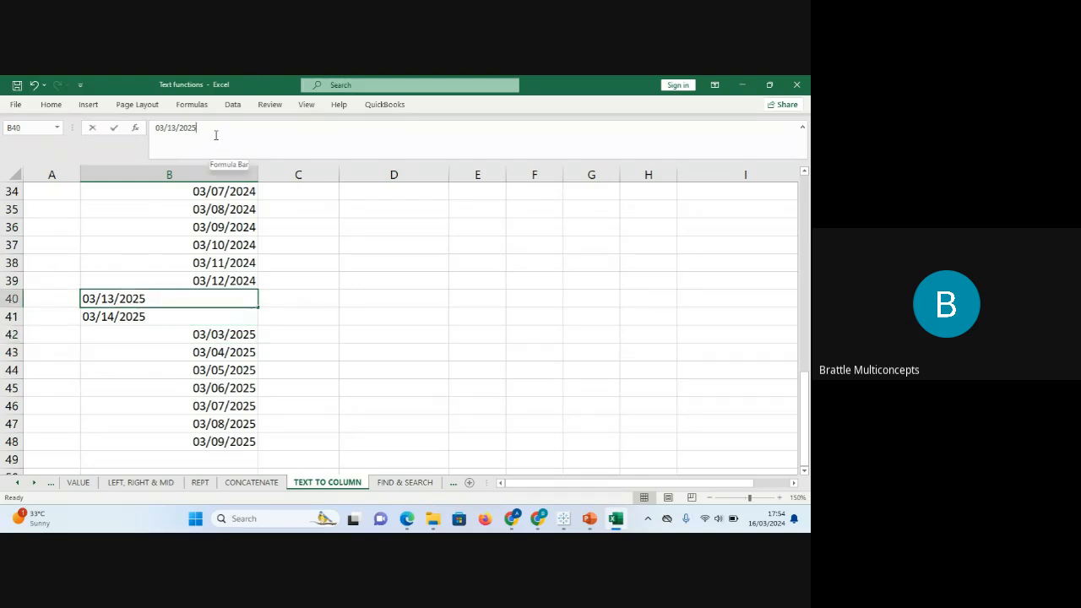
{"action": "key", "text": "BackSpace"}
{"action": "type", "text": "4"}
{"action": "key", "text": "Return"}
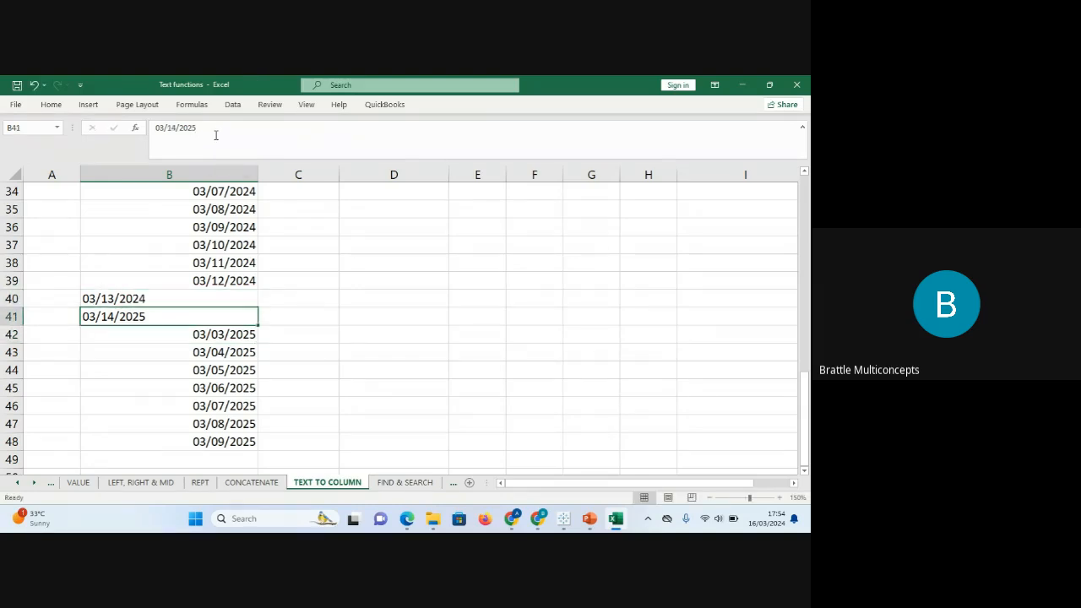
{"action": "left_click", "coordinate": [208, 125]}
{"action": "key", "text": "BackSpace"}
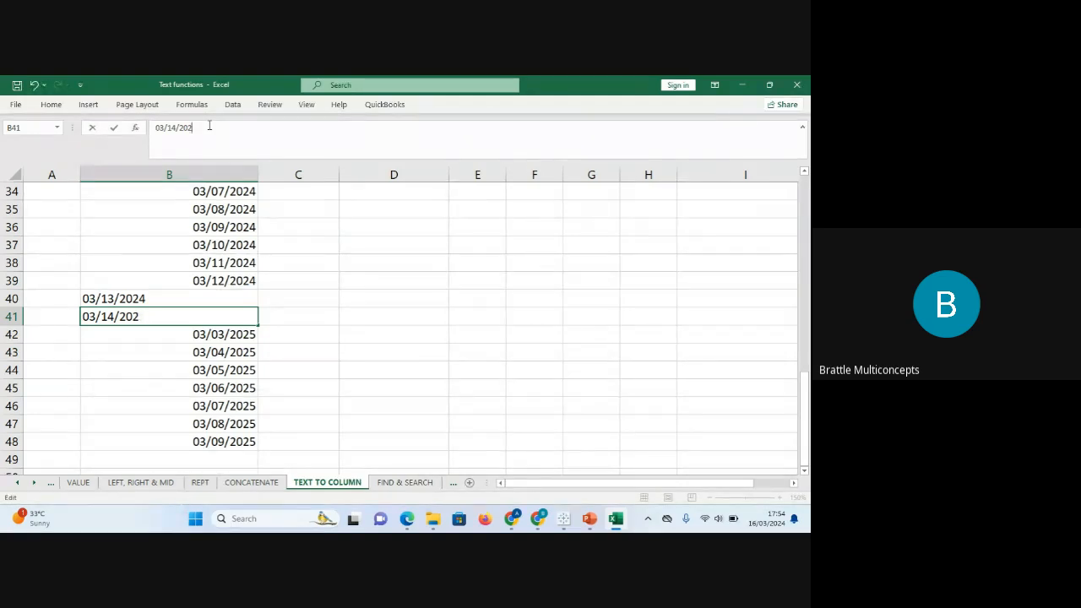
{"action": "type", "text": "4"}
{"action": "key", "text": "Return"}
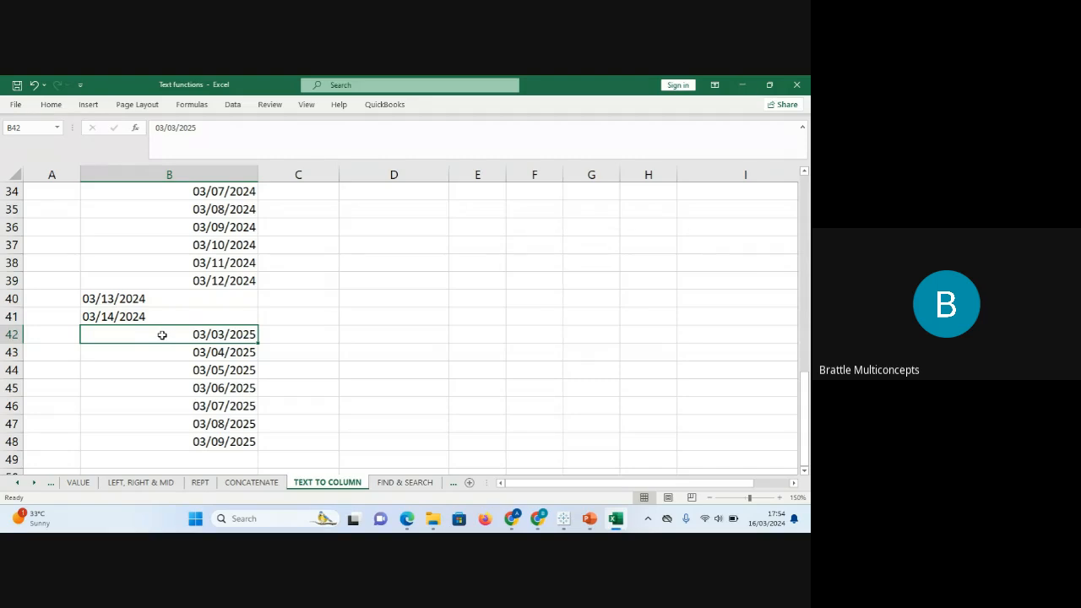
Enter 03/15/2024 in B42.
{"action": "left_click_drag", "start_coordinate": [153, 302], "coordinate": [152, 316]}
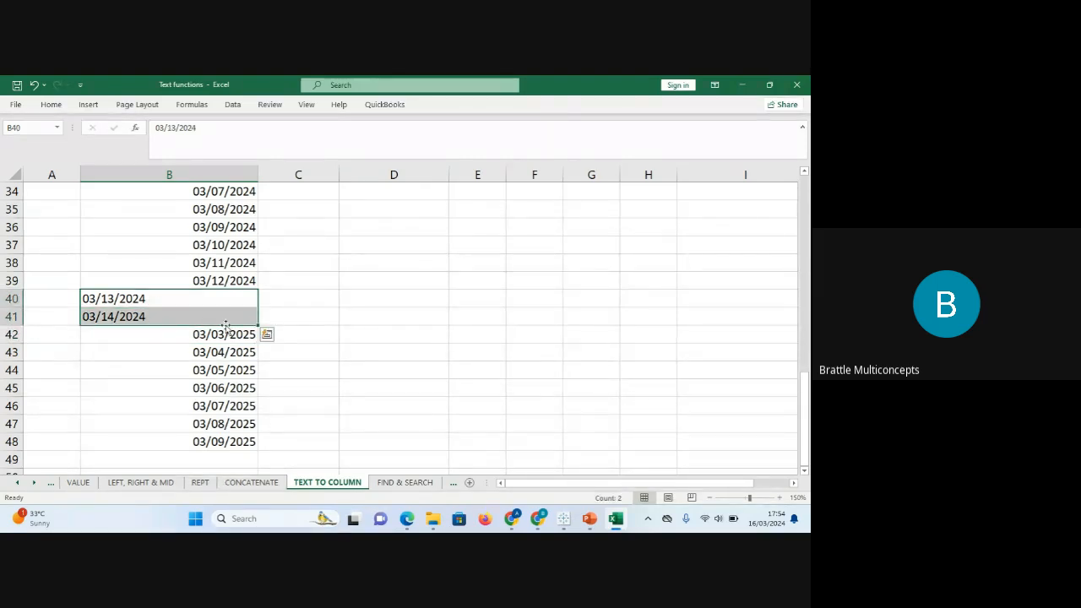
{"action": "left_click_drag", "start_coordinate": [258, 324], "coordinate": [260, 374]}
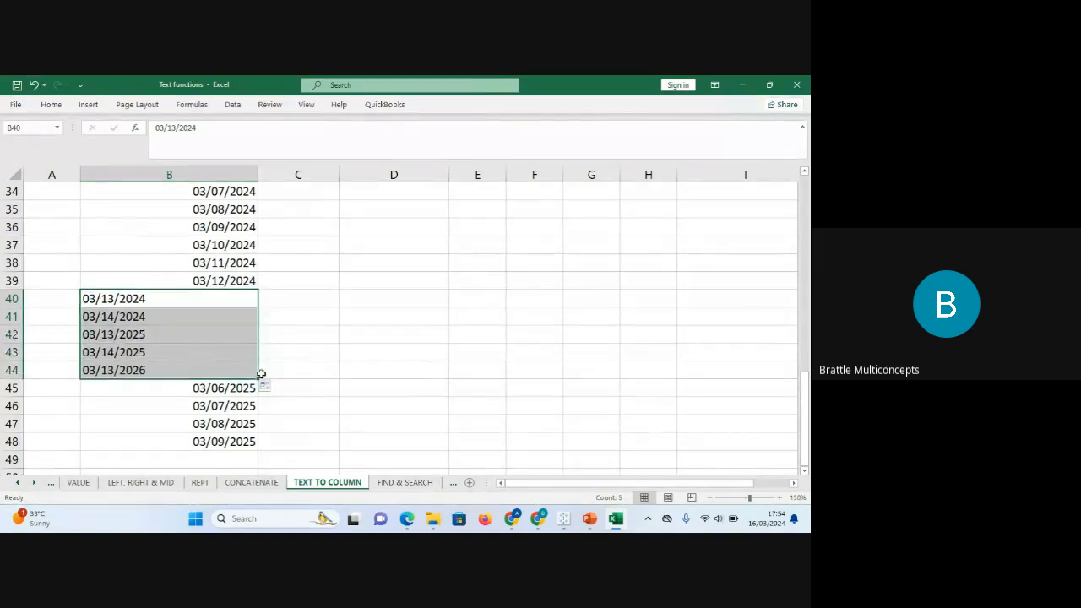
{"action": "left_click", "coordinate": [148, 332]}
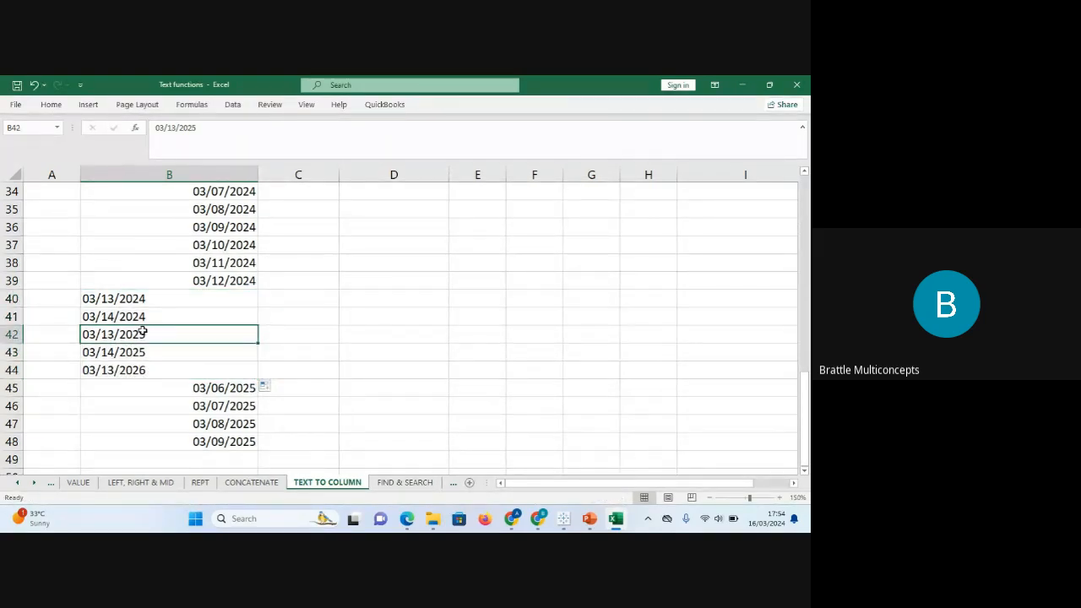
{"action": "type", "text": "03/"}
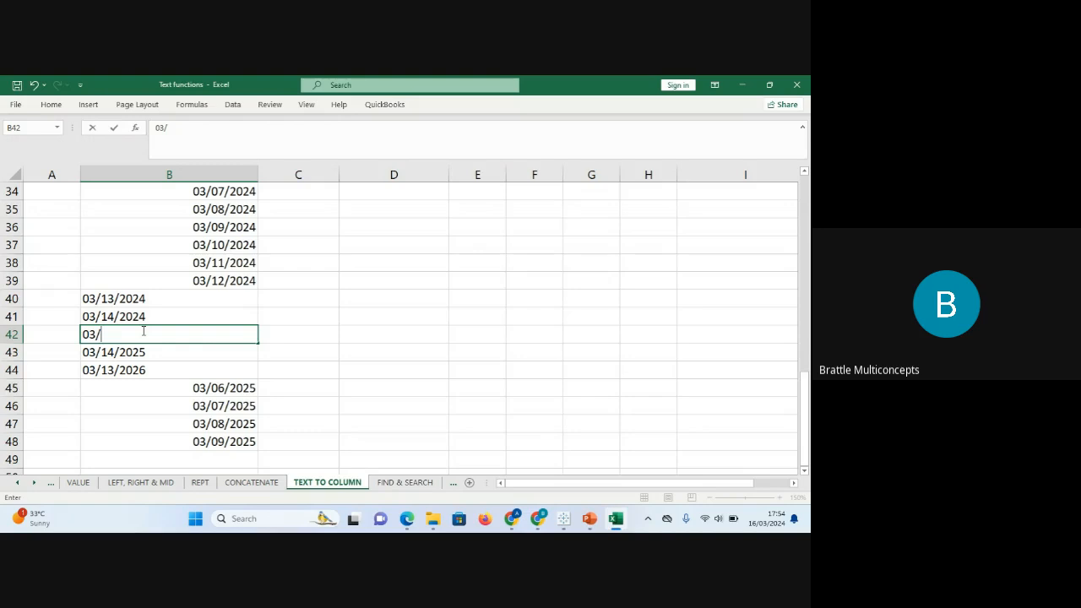
{"action": "type", "text": "15/2024"}
{"action": "key", "text": "Return"}
Clear the leftover dates from B43:B48.
{"action": "left_click_drag", "start_coordinate": [145, 350], "coordinate": [218, 442]}
{"action": "key", "text": "Delete"}
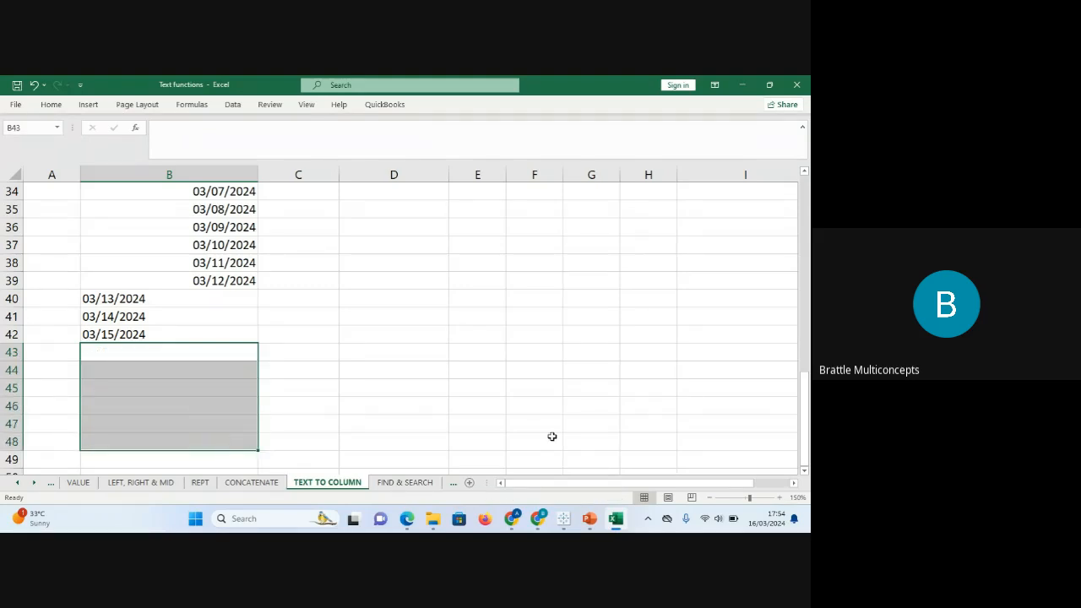
{"action": "mouse_move", "coordinate": [773, 526]}
{"action": "left_click", "coordinate": [226, 280]}
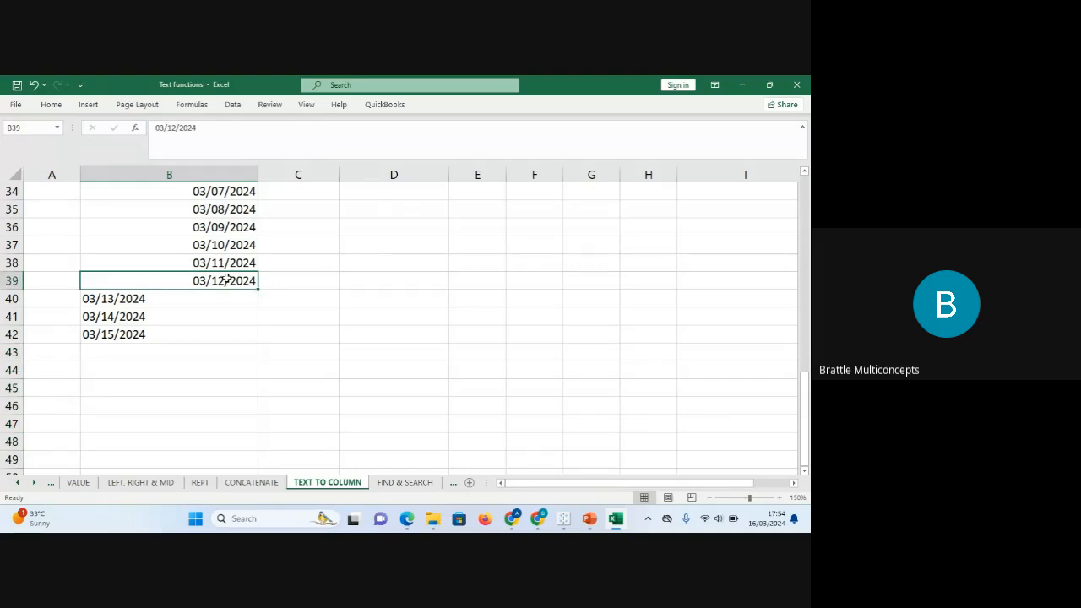
Enter the headings MDY in B26 and DMY in C26.
{"action": "key", "text": "Up"}
{"action": "key", "text": "Up"}
{"action": "key", "text": "Up"}
{"action": "key", "text": "Up"}
{"action": "key", "text": "Up"}
{"action": "key", "text": "Up"}
{"action": "key", "text": "Up"}
{"action": "key", "text": "Up"}
{"action": "key", "text": "Up"}
{"action": "key", "text": "Up"}
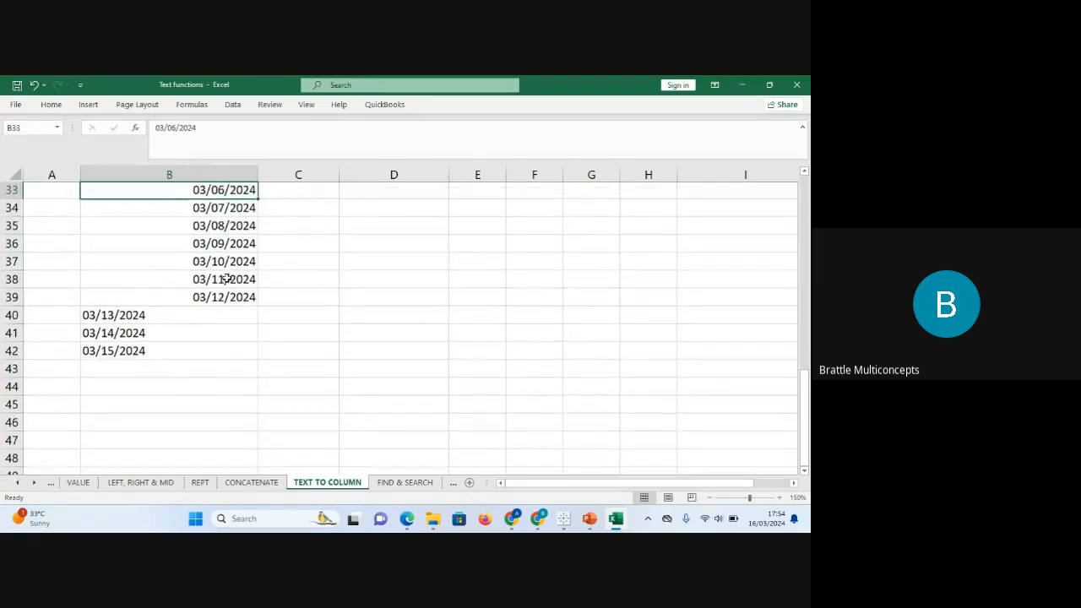
{"action": "key", "text": "Up"}
{"action": "key", "text": "Up"}
{"action": "key", "text": "Up"}
{"action": "key", "text": "Up"}
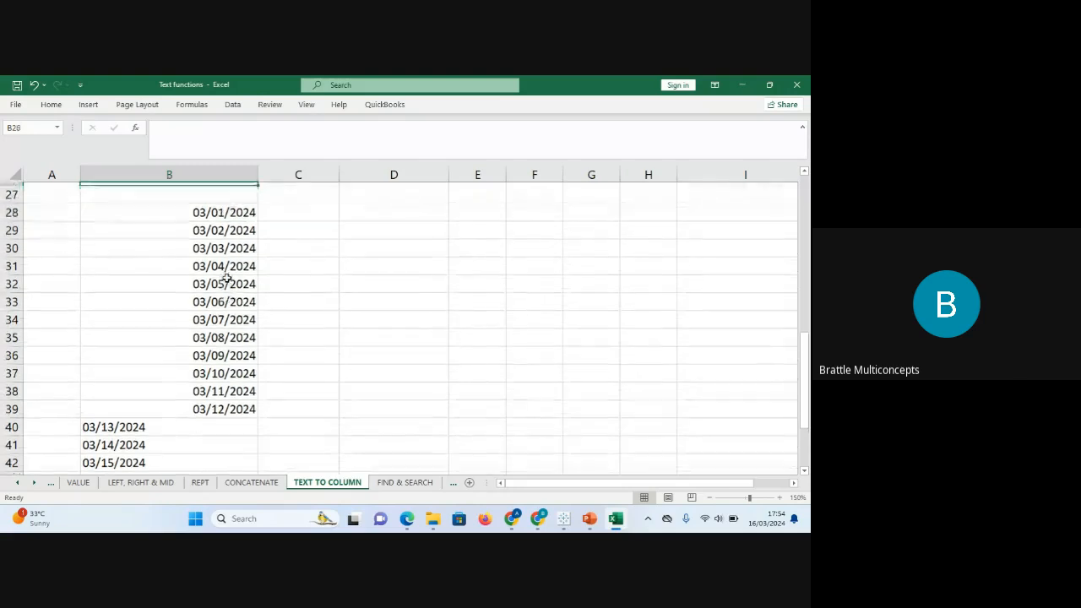
{"action": "left_click", "coordinate": [198, 247]}
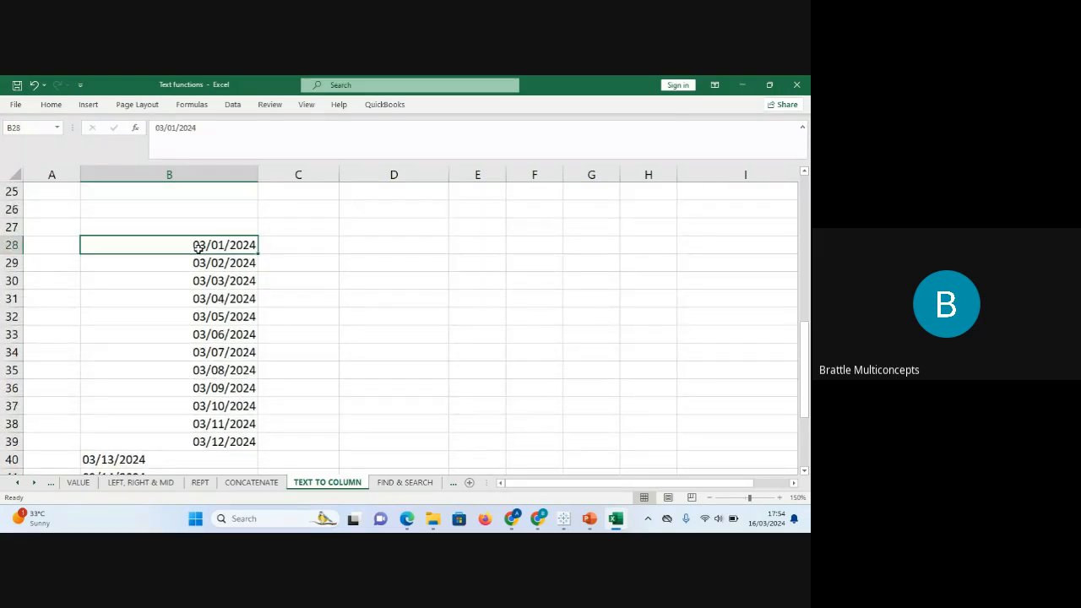
{"action": "key", "text": "Down"}
{"action": "key", "text": "Down"}
{"action": "key", "text": "Down"}
{"action": "key", "text": "Down"}
{"action": "key", "text": "Down"}
{"action": "key", "text": "Down"}
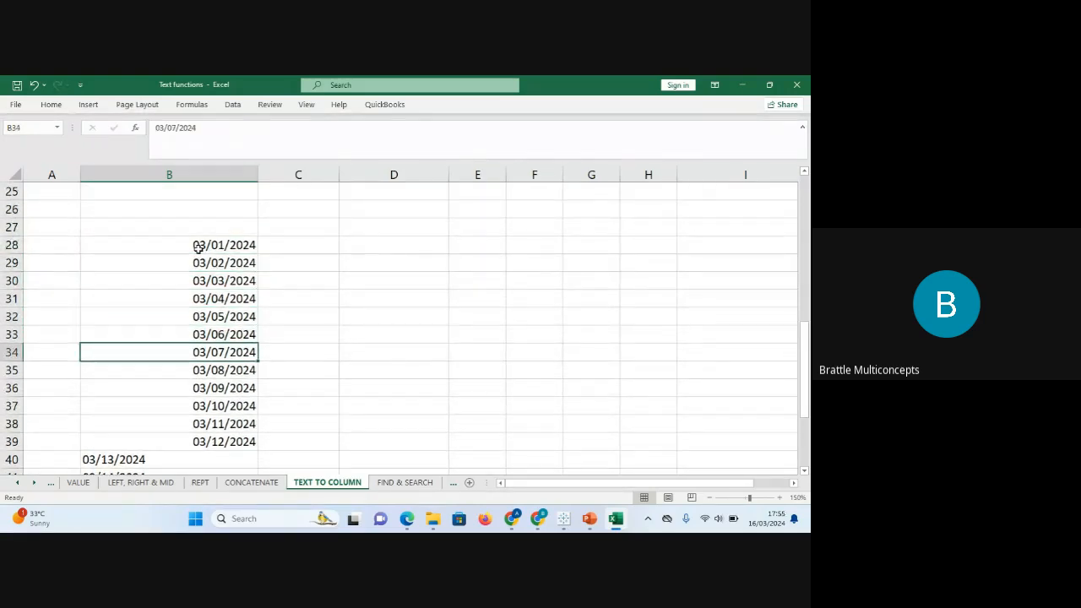
{"action": "left_click", "coordinate": [206, 207]}
{"action": "type", "text": "MD"}
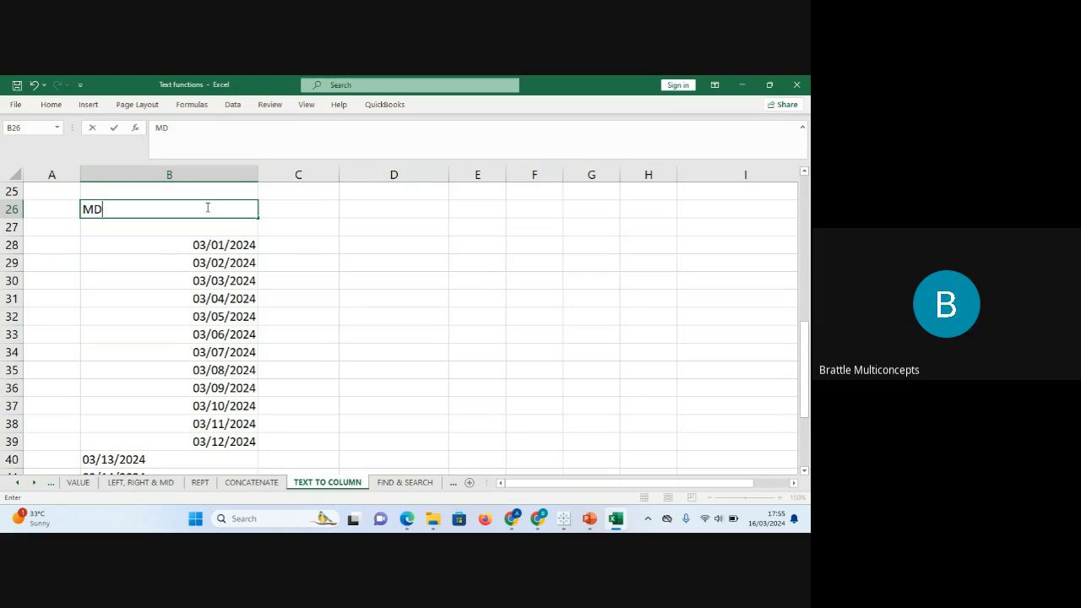
{"action": "type", "text": "Y"}
{"action": "left_click", "coordinate": [301, 207]}
{"action": "type", "text": "DMY"}
{"action": "key", "text": "Return"}
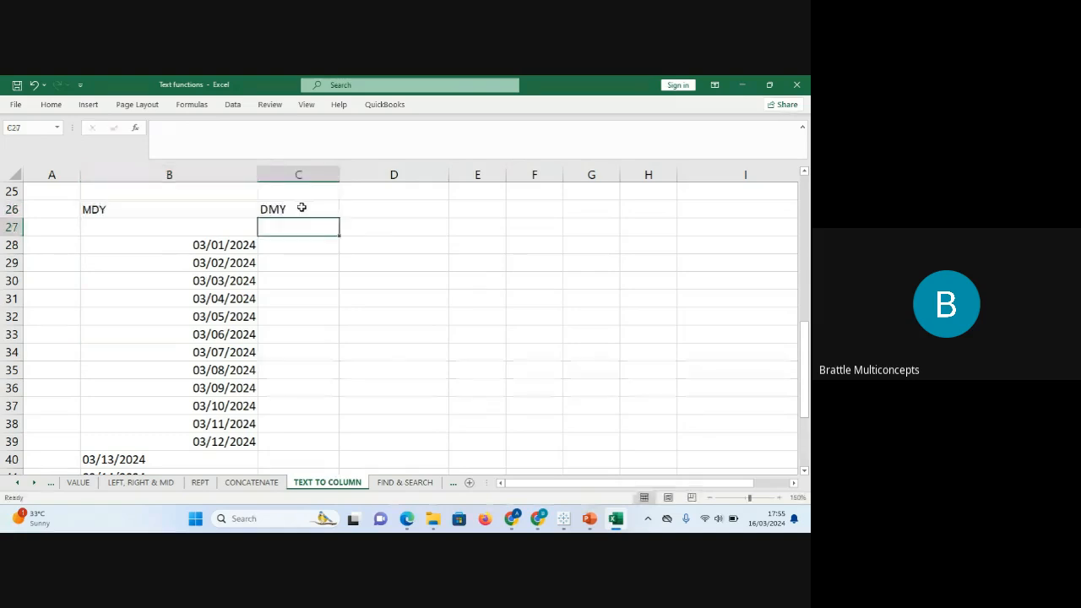
Glance at the Google Meet window, then select the twelve dates in B28:B39.
{"action": "mouse_move", "coordinate": [537, 519]}
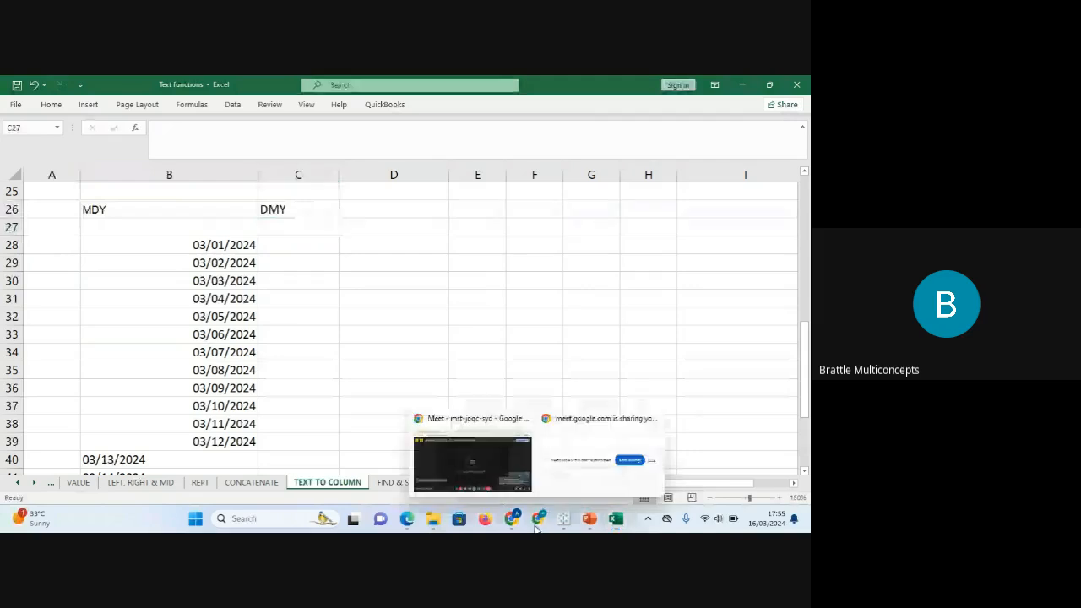
{"action": "left_click", "coordinate": [465, 474]}
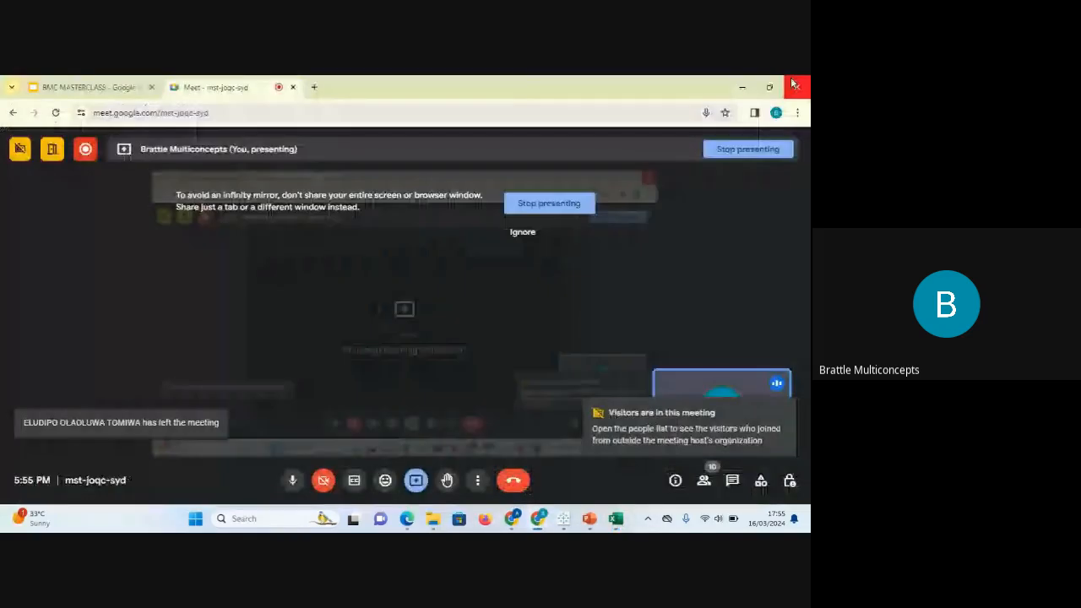
{"action": "left_click", "coordinate": [793, 85]}
{"action": "left_click_drag", "start_coordinate": [214, 243], "coordinate": [203, 434]}
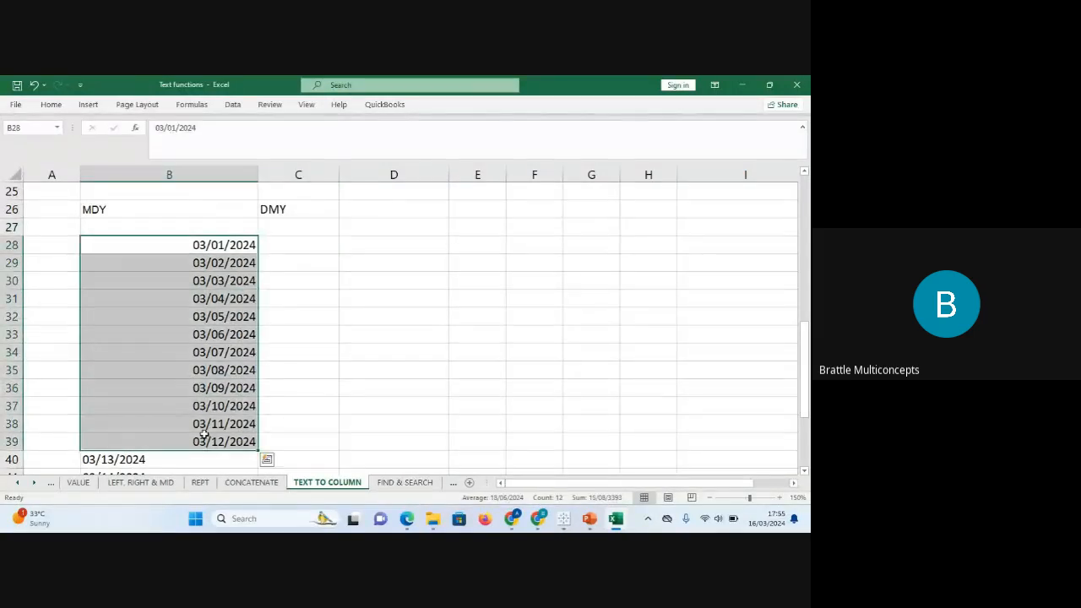
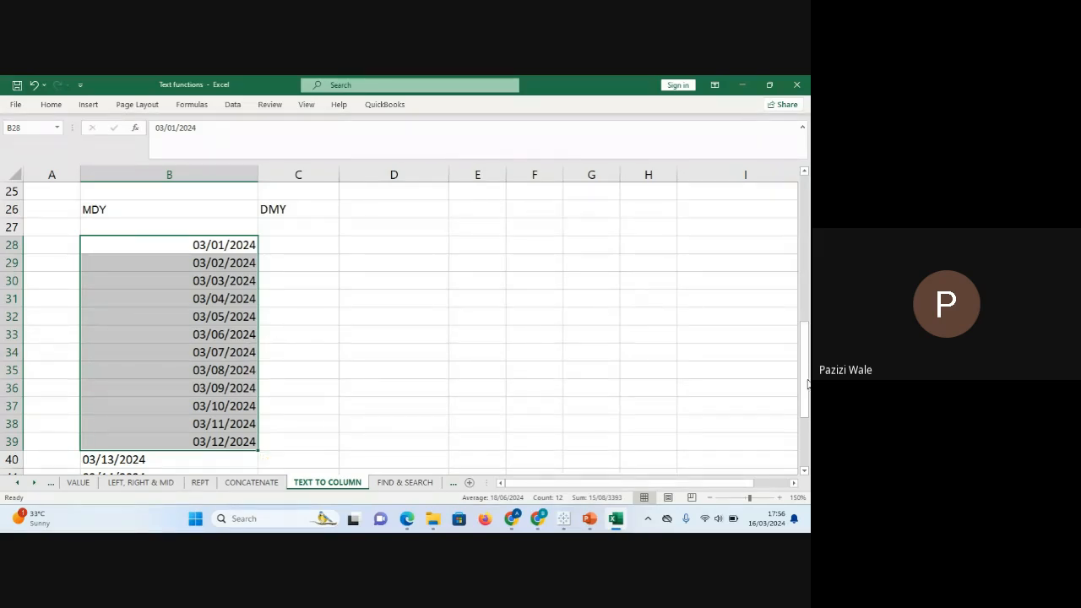
Check the dates stored in B40, B41 and B42.
{"action": "left_click_drag", "start_coordinate": [804, 349], "coordinate": [804, 371]}
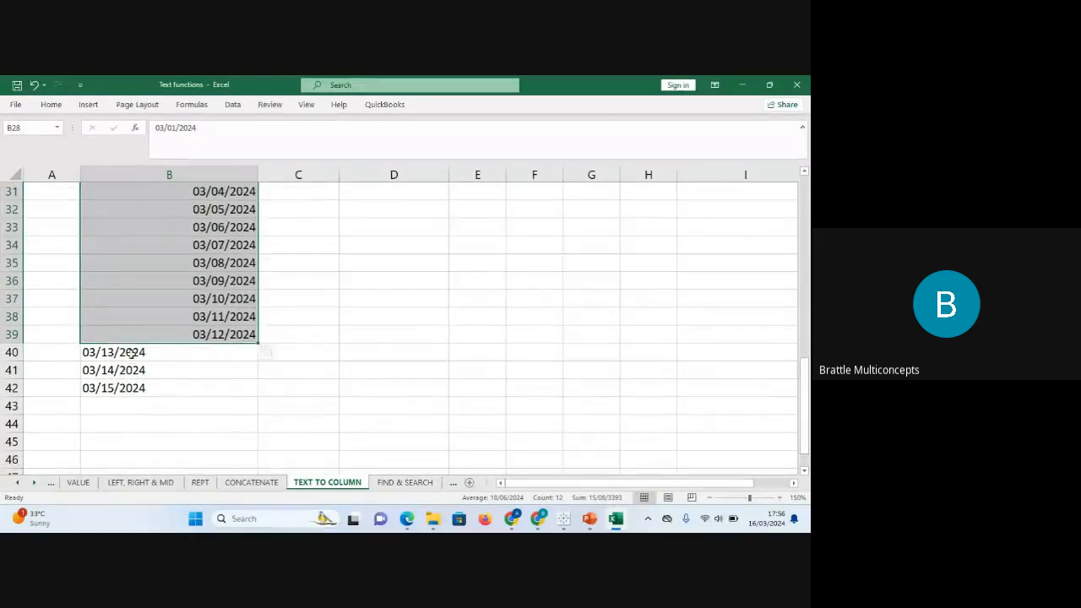
{"action": "left_click", "coordinate": [103, 352]}
{"action": "left_click", "coordinate": [111, 370]}
{"action": "left_click", "coordinate": [119, 385]}
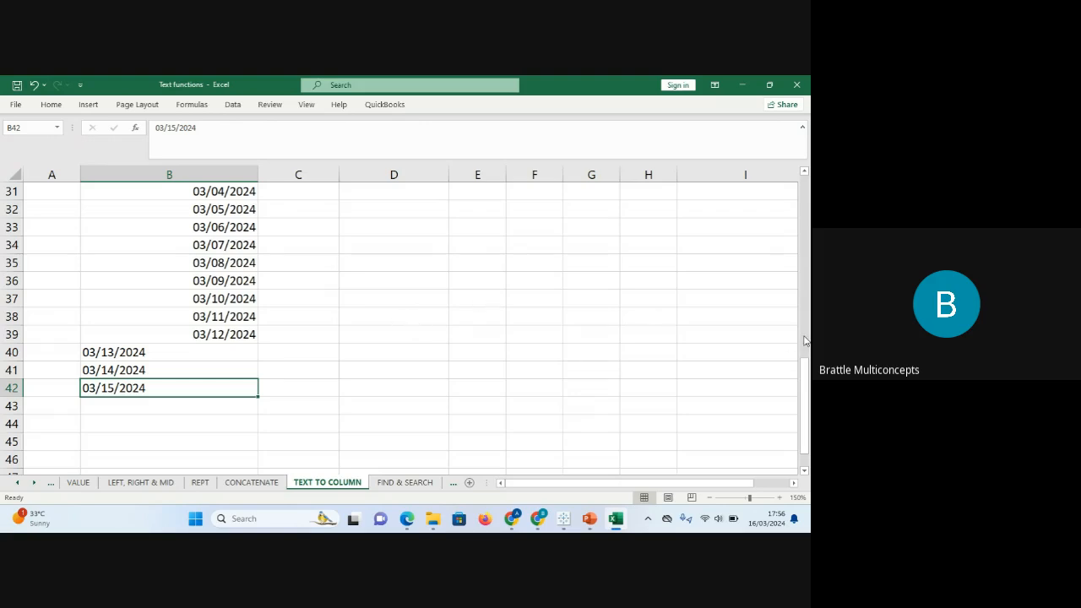
{"action": "left_click_drag", "start_coordinate": [808, 380], "coordinate": [808, 370]}
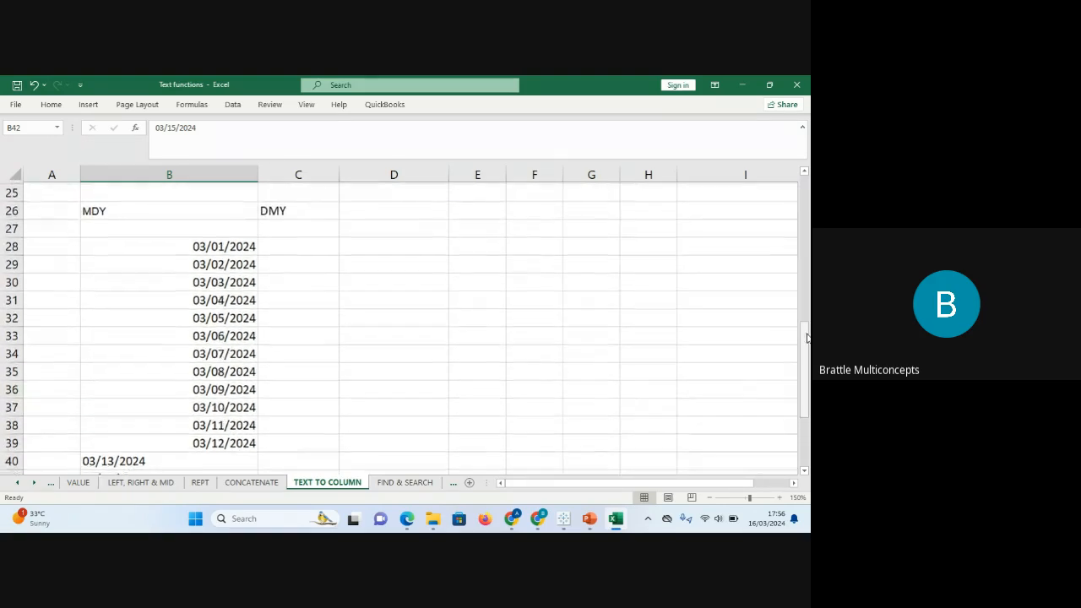
Enter =MONTH(B28) in D28 and fill it down to D42.
{"action": "left_click", "coordinate": [389, 245]}
{"action": "type", "text": "="}
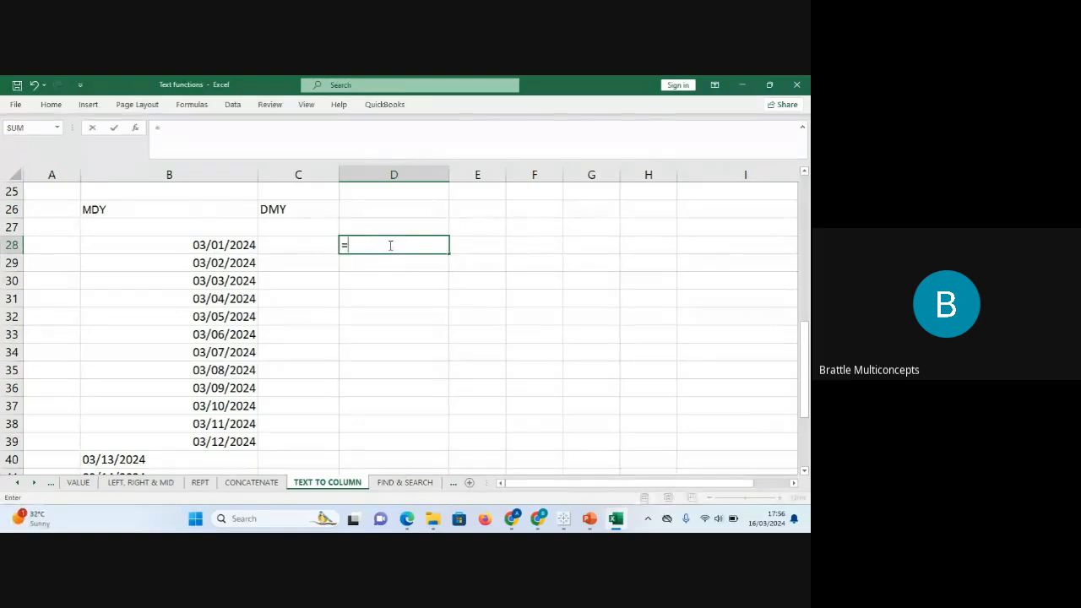
{"action": "type", "text": "MONTH"}
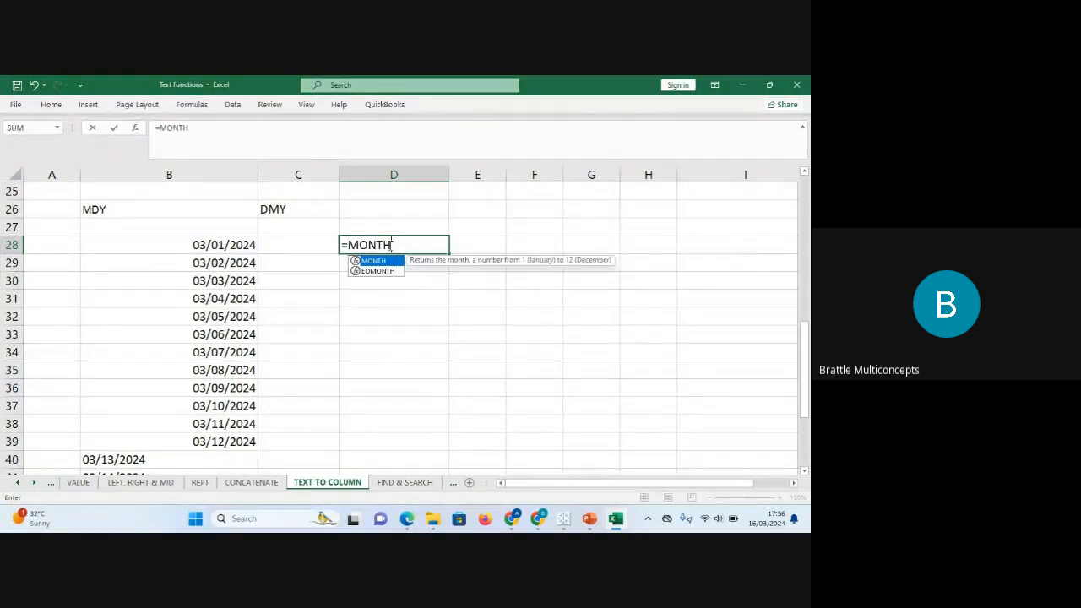
{"action": "type", "text": "("}
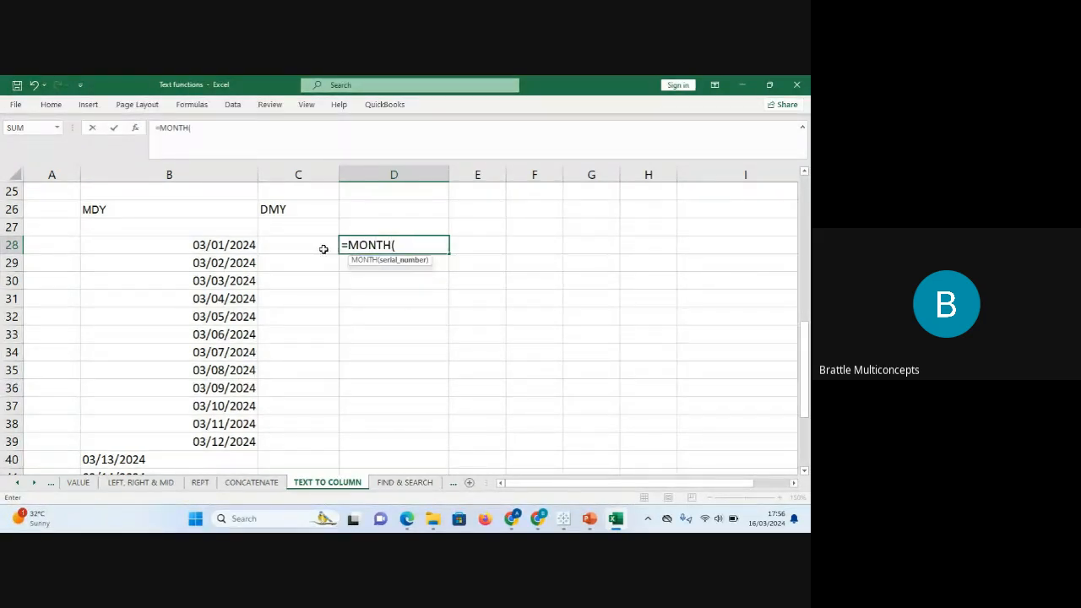
{"action": "left_click", "coordinate": [242, 245]}
{"action": "type", "text": ")"}
{"action": "key", "text": "Return"}
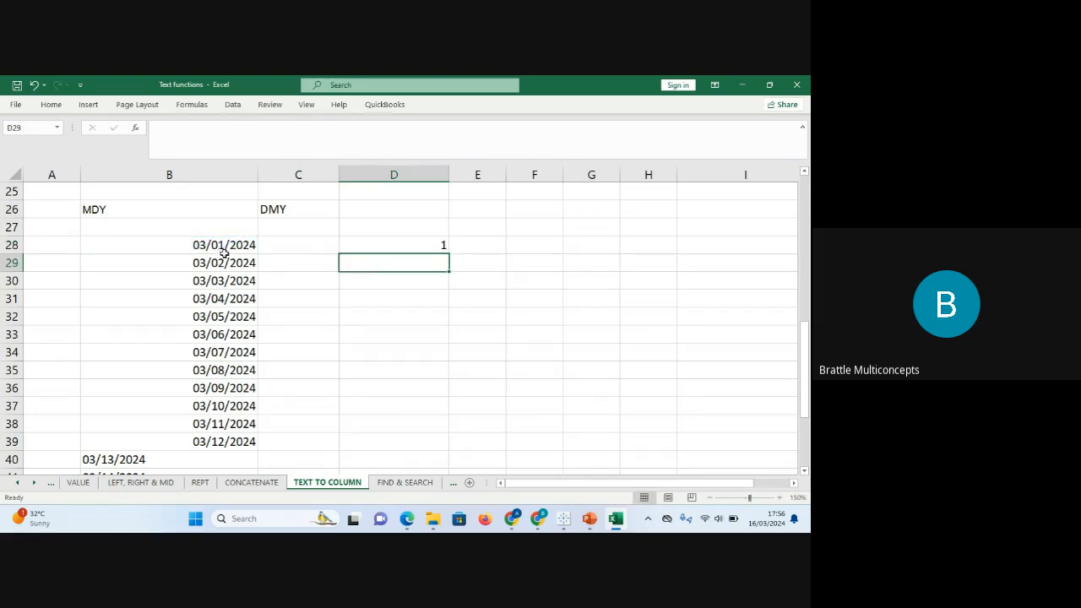
{"action": "left_click", "coordinate": [427, 242]}
{"action": "left_click_drag", "start_coordinate": [448, 254], "coordinate": [449, 448]}
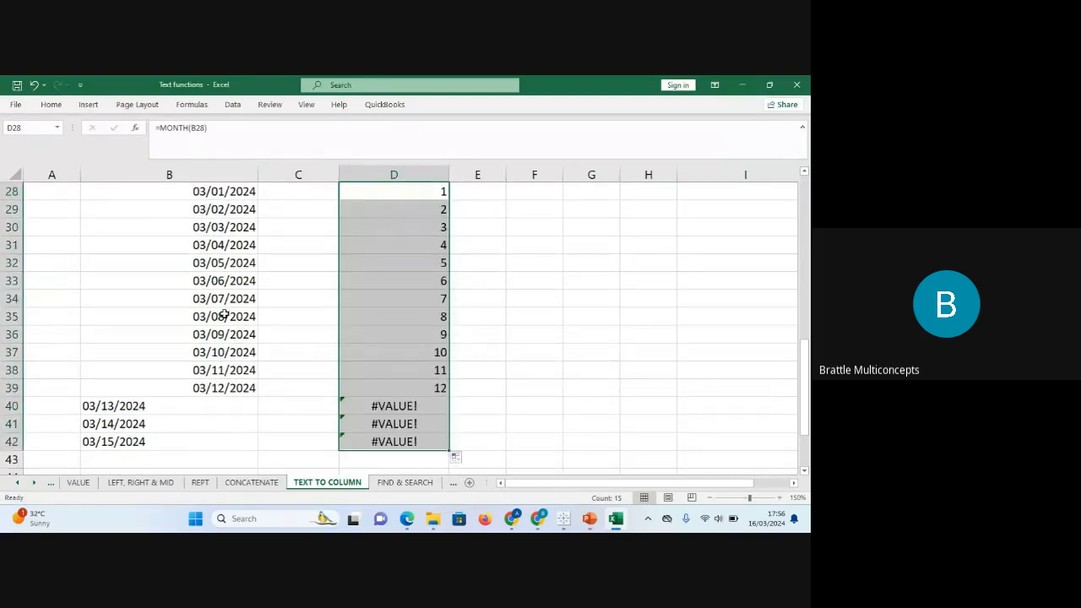
{"action": "left_click", "coordinate": [191, 192]}
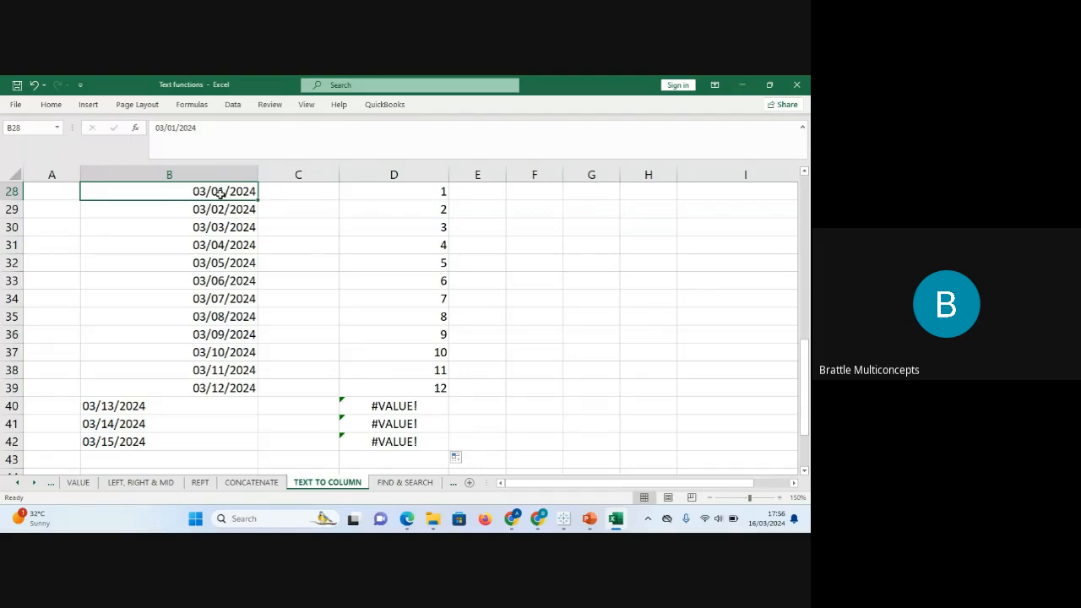
{"action": "left_click", "coordinate": [103, 406]}
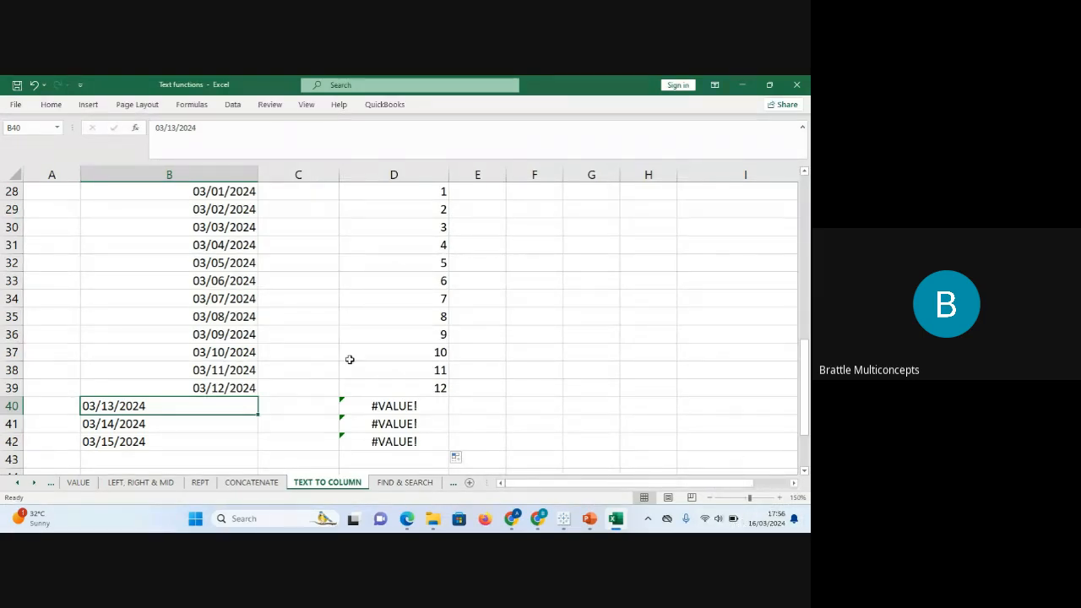
{"action": "left_click", "coordinate": [224, 195]}
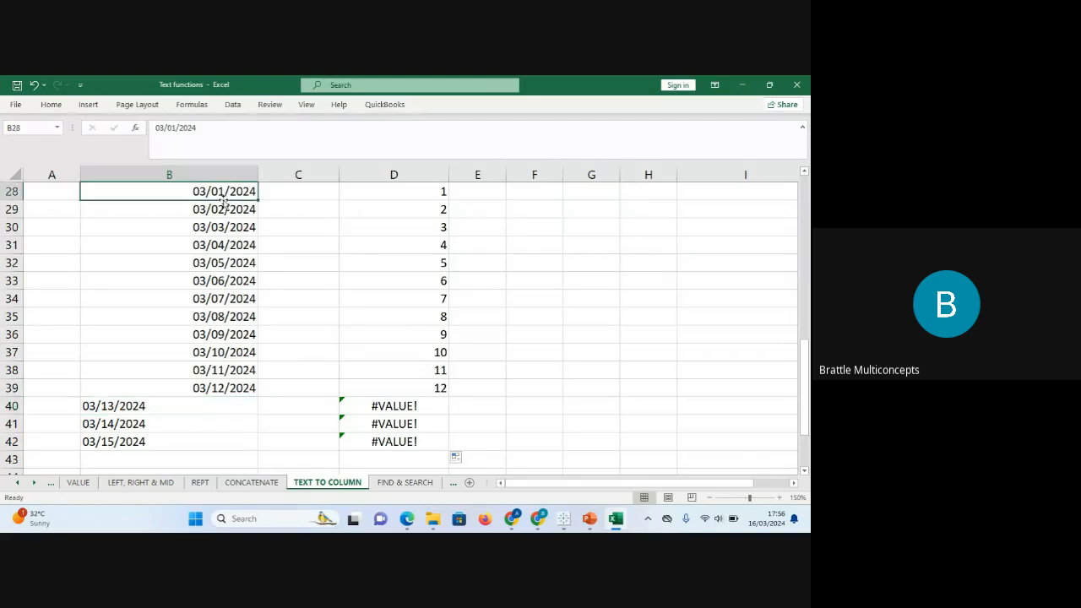
{"action": "left_click", "coordinate": [156, 127]}
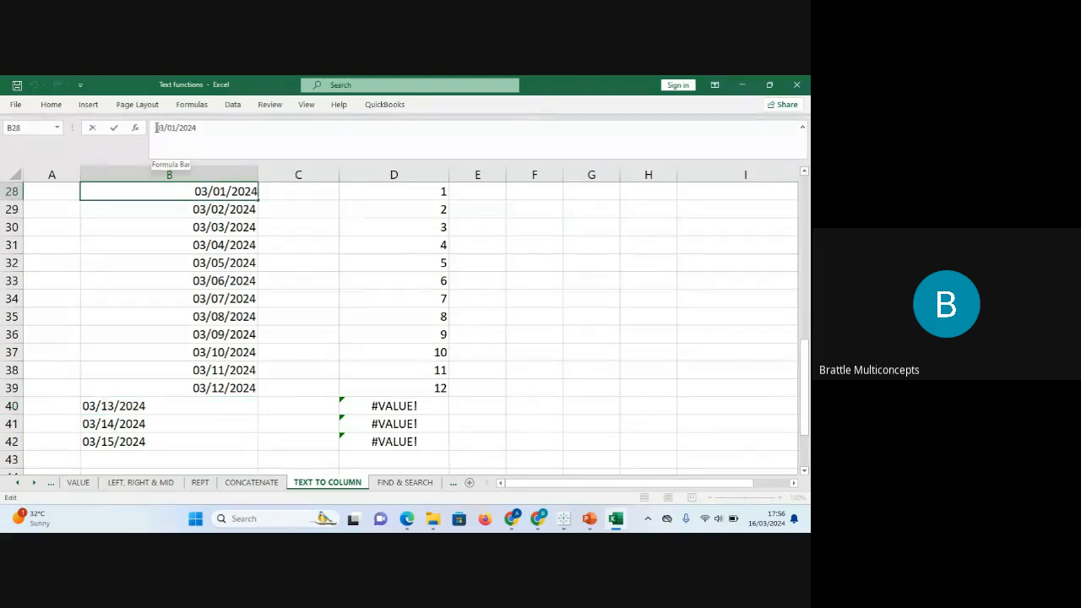
{"action": "left_click", "coordinate": [184, 127]}
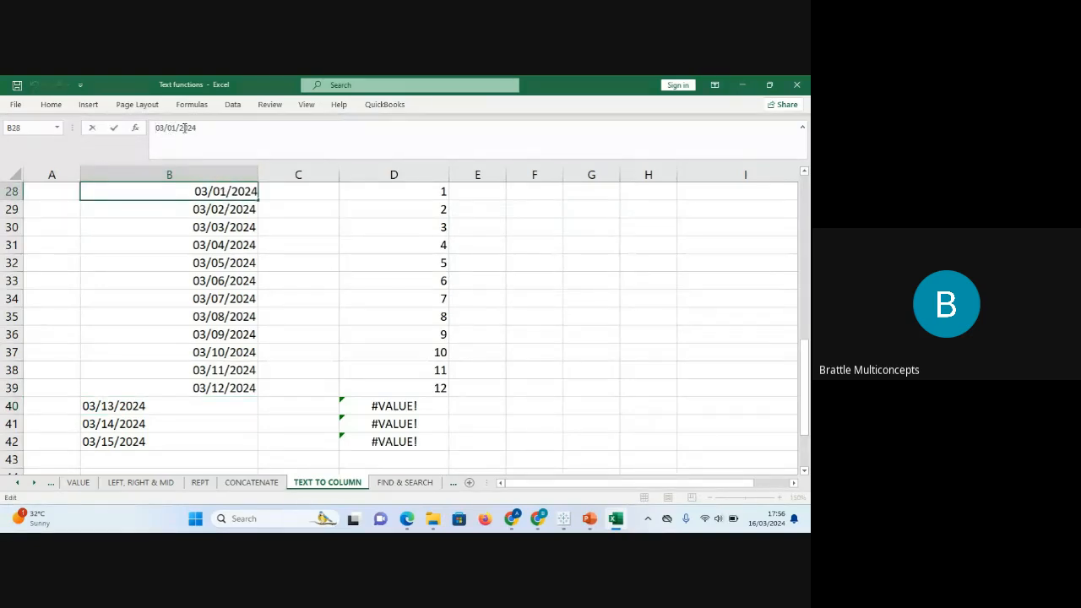
{"action": "left_click", "coordinate": [412, 191]}
{"action": "left_click_drag", "start_coordinate": [804, 365], "coordinate": [804, 361]}
{"action": "left_click", "coordinate": [390, 405]}
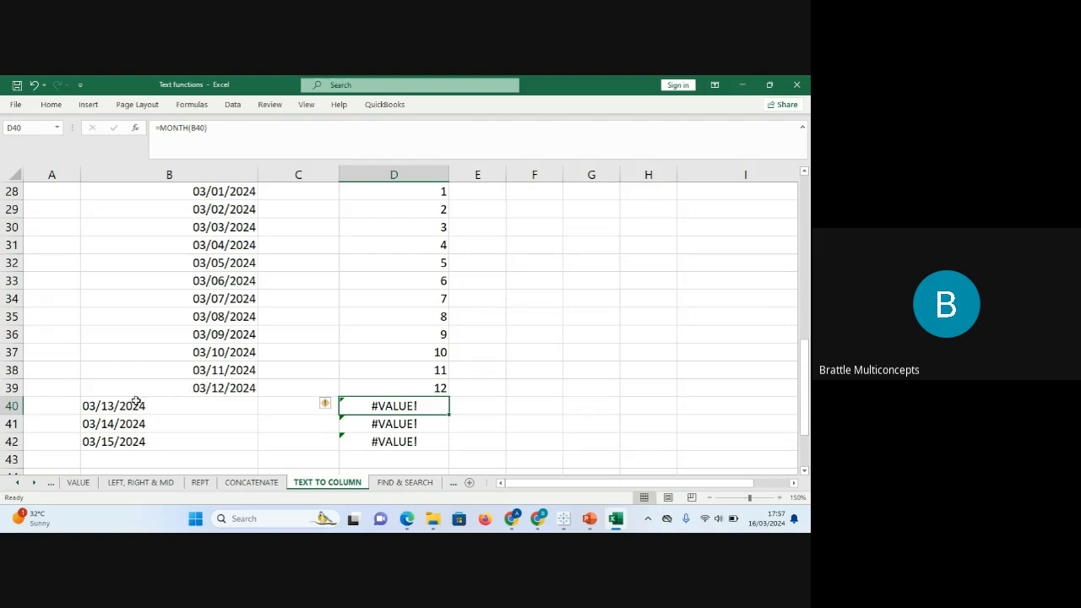
{"action": "left_click", "coordinate": [224, 281]}
{"action": "key", "text": "Up"}
{"action": "key", "text": "Up"}
{"action": "key", "text": "Up"}
{"action": "key", "text": "Up"}
{"action": "key", "text": "Up"}
{"action": "key", "text": "Up"}
{"action": "key", "text": "Up"}
{"action": "key", "text": "Down"}
{"action": "key", "text": "Down"}
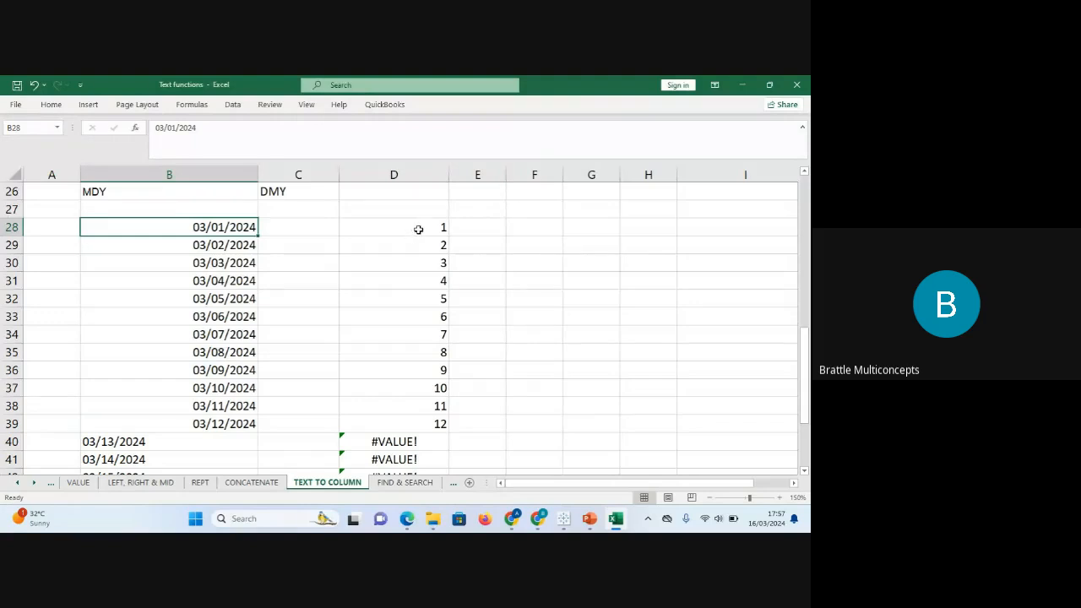
{"action": "left_click_drag", "start_coordinate": [422, 229], "coordinate": [434, 457]}
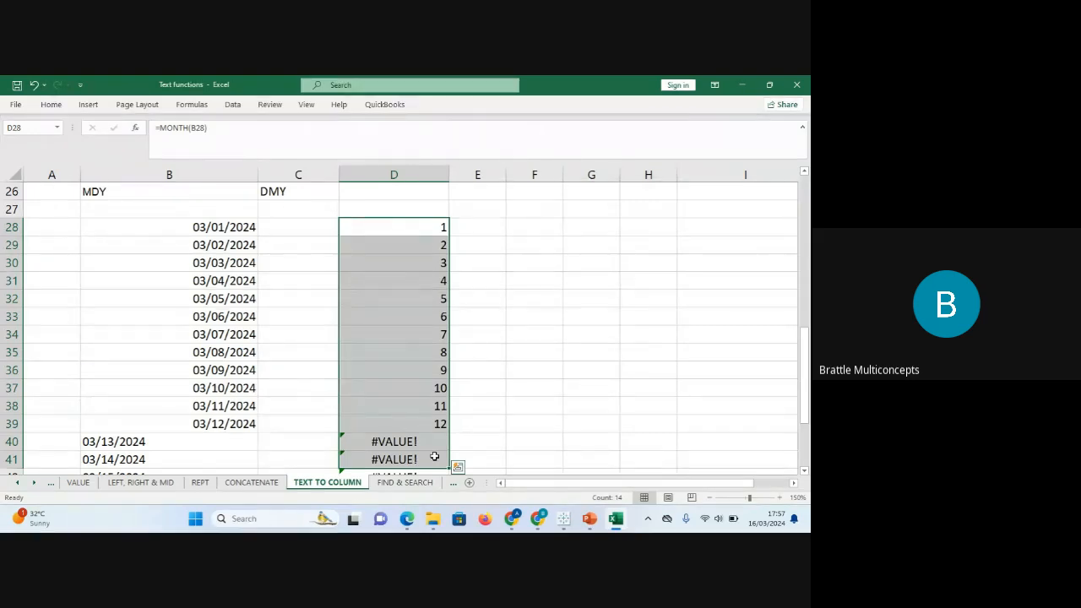
{"action": "left_click", "coordinate": [208, 228]}
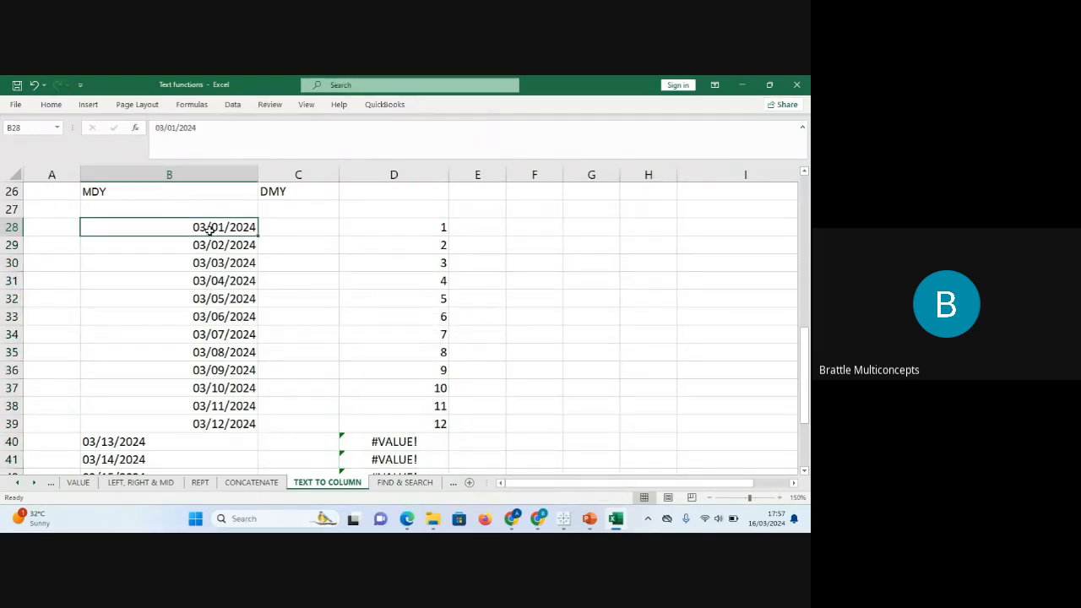
{"action": "key", "text": "ctrl+shift+Down"}
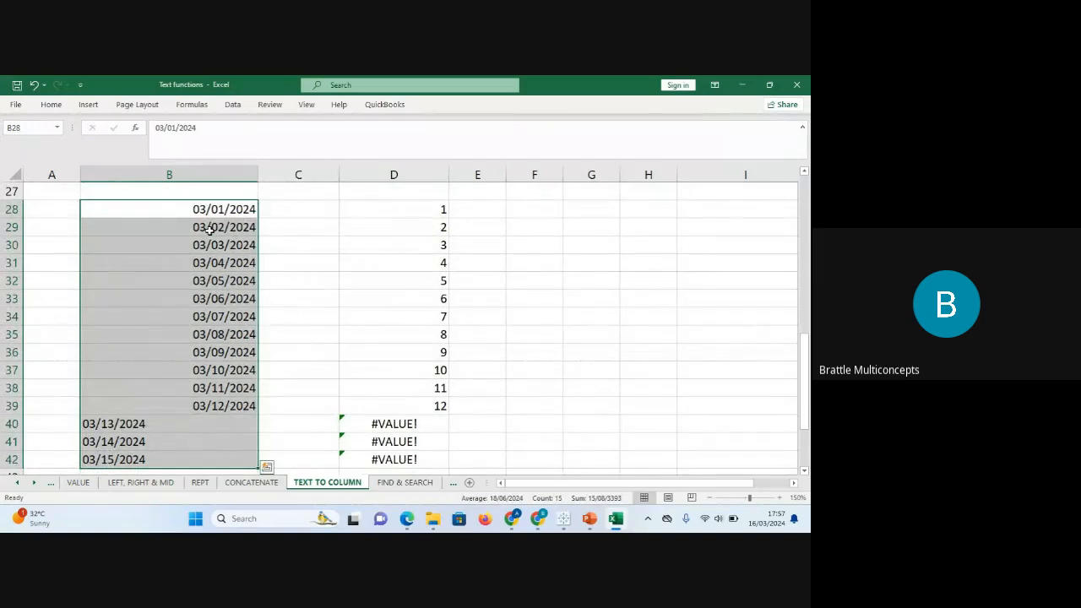
{"action": "left_click", "coordinate": [52, 105]}
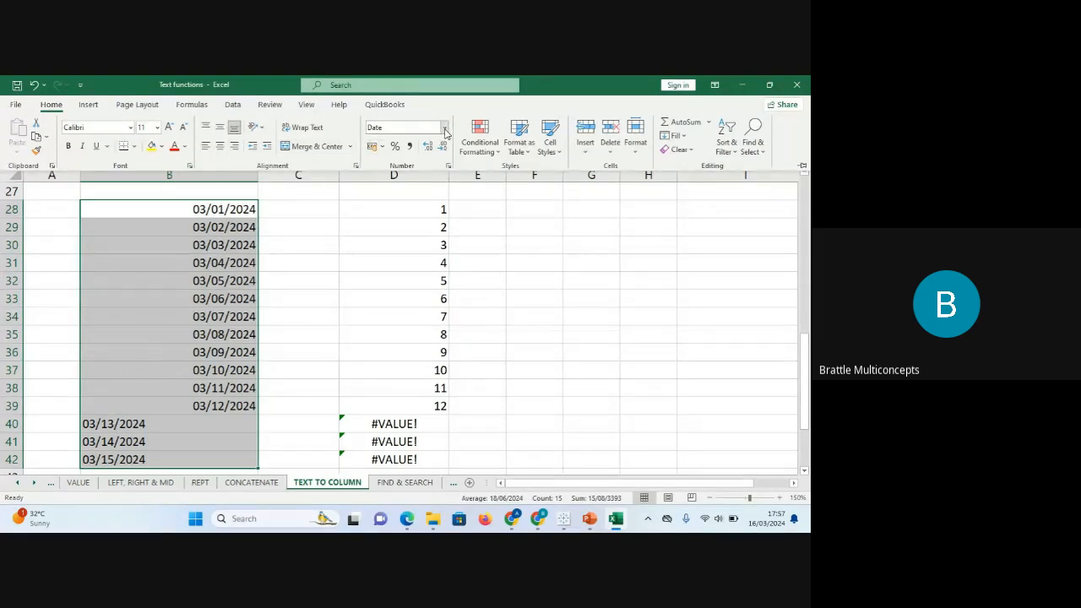
{"action": "left_click", "coordinate": [452, 232]}
{"action": "left_click", "coordinate": [434, 222]}
{"action": "left_click", "coordinate": [417, 211]}
{"action": "left_click", "coordinate": [218, 210]}
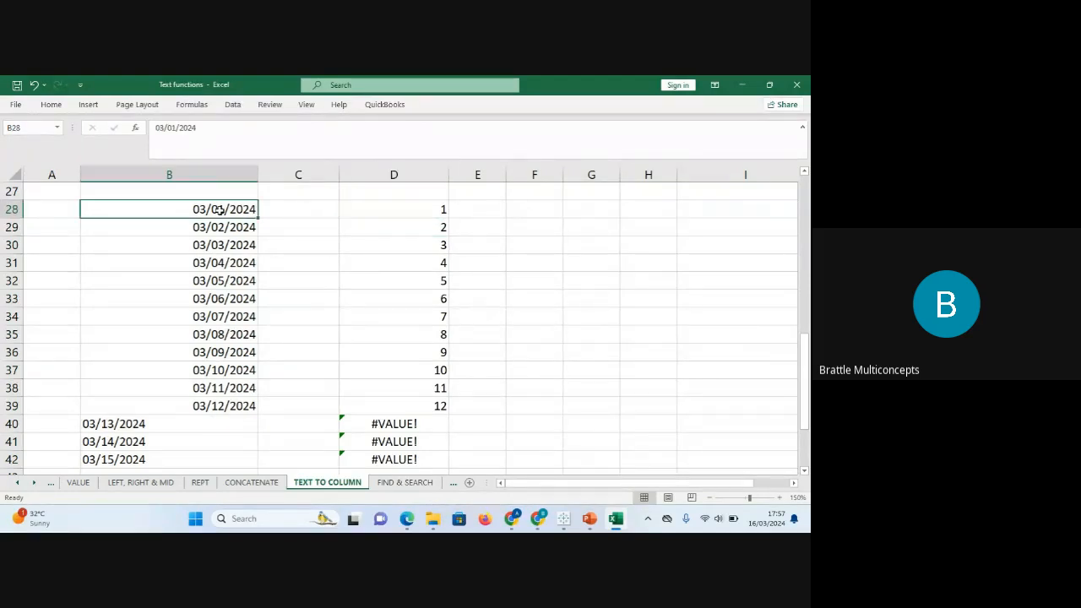
{"action": "key", "text": "ctrl+shift+Down"}
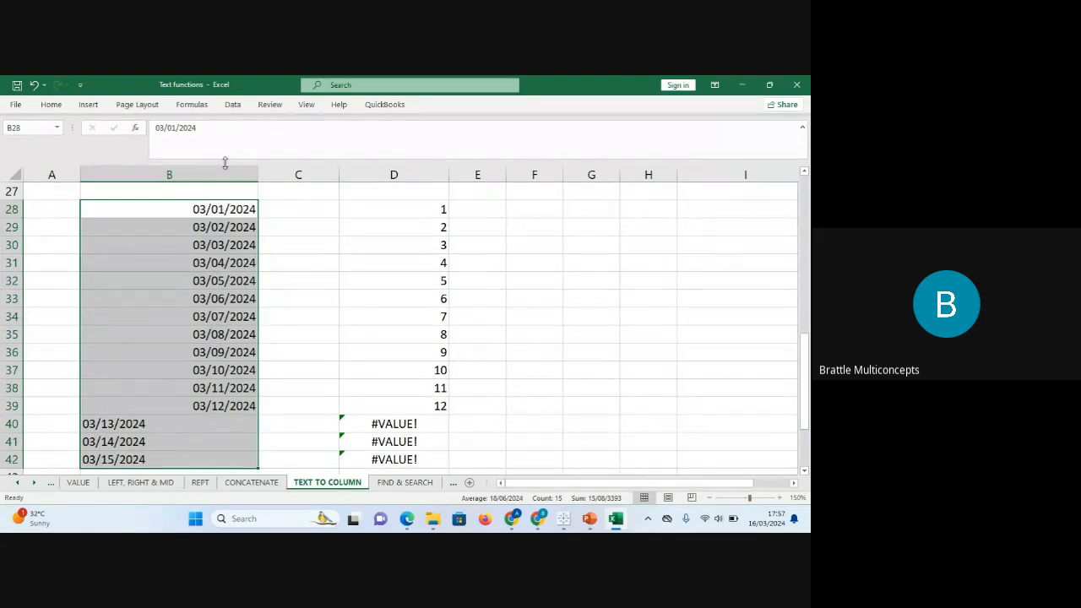
Run Text to Columns on B28:B42 through to step 3 and choose Date as the column format.
{"action": "left_click", "coordinate": [232, 105]}
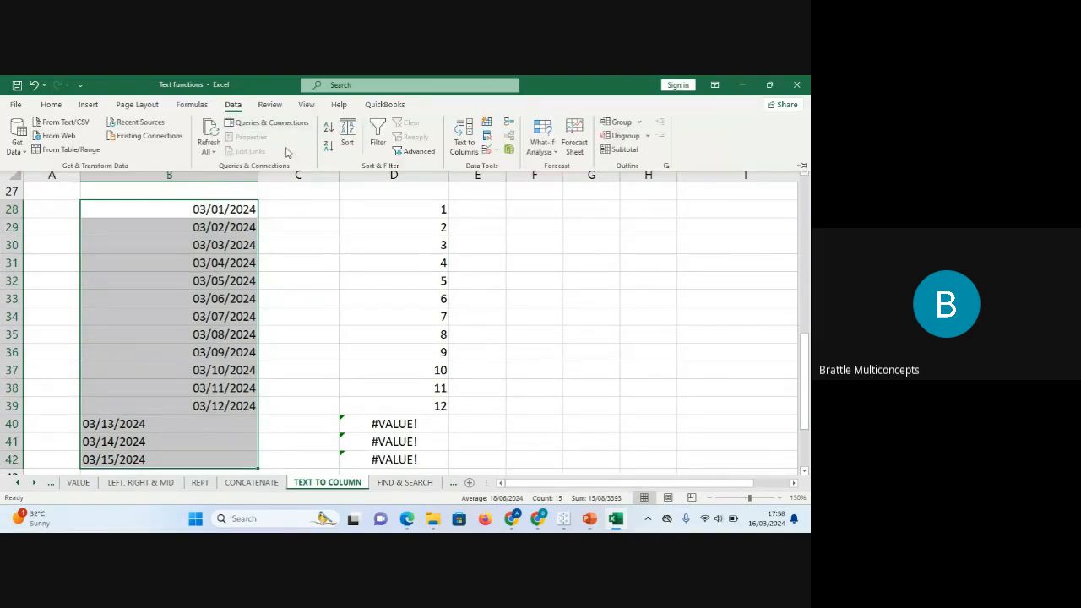
{"action": "left_click", "coordinate": [468, 144]}
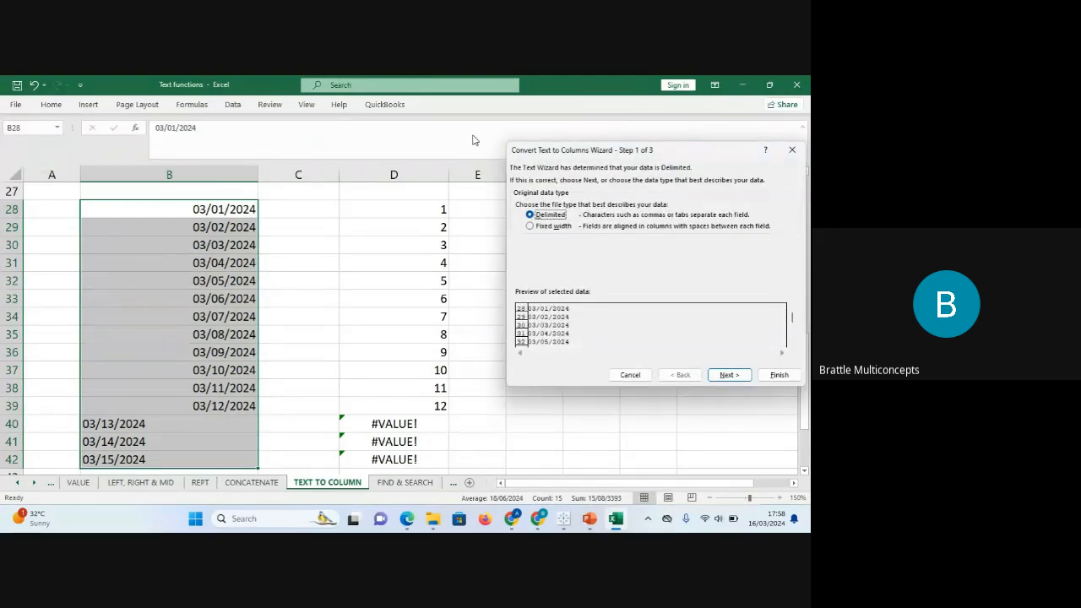
{"action": "left_click", "coordinate": [730, 376]}
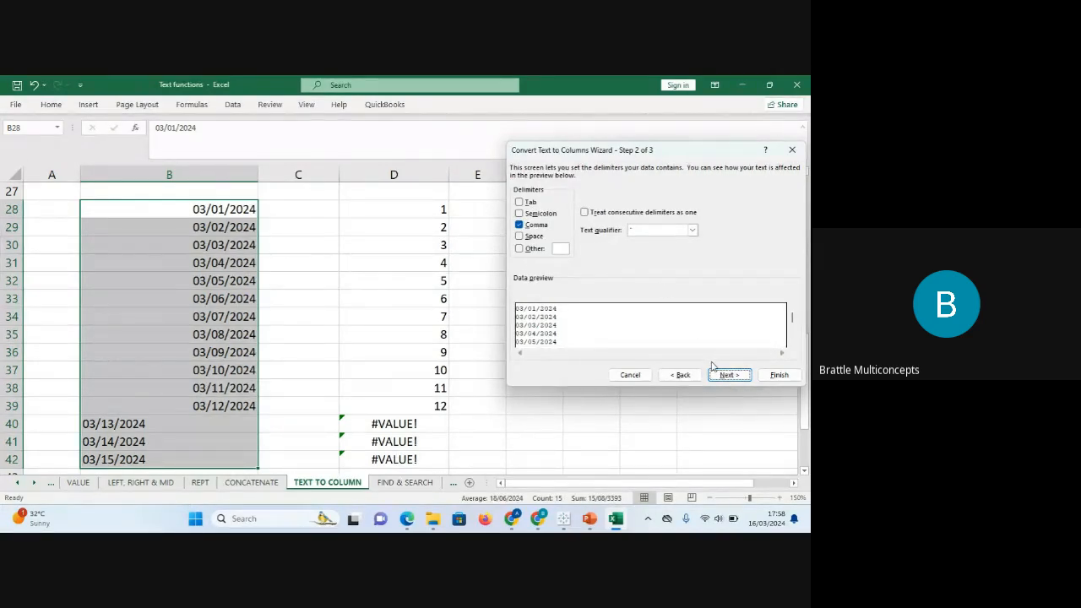
{"action": "left_click", "coordinate": [728, 375]}
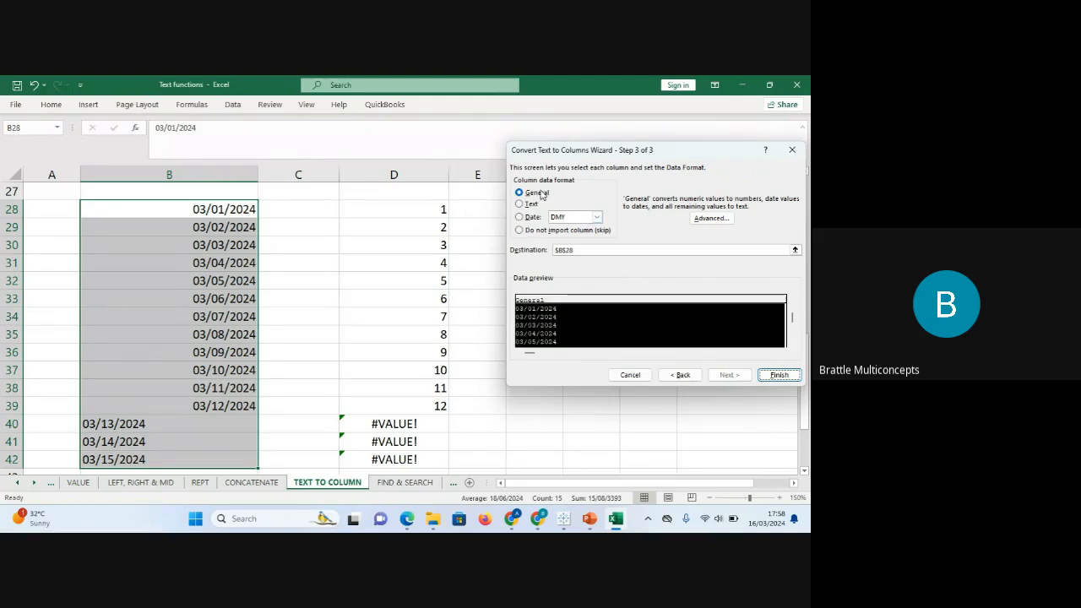
{"action": "left_click", "coordinate": [520, 217]}
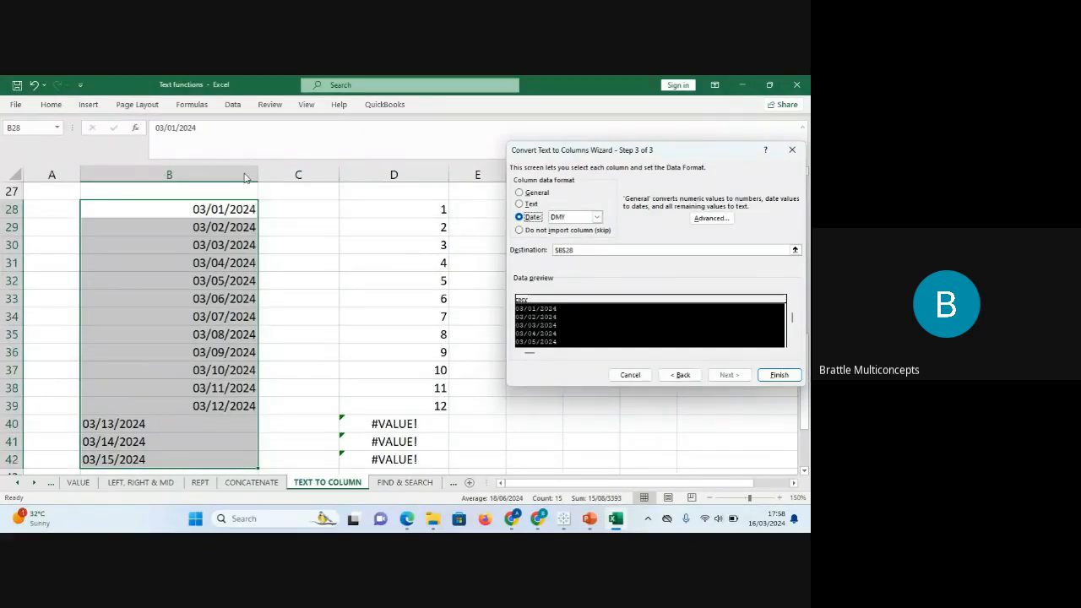
Set the date order to MDY and the destination to $C$28, then finish the conversion.
{"action": "left_click", "coordinate": [596, 218]}
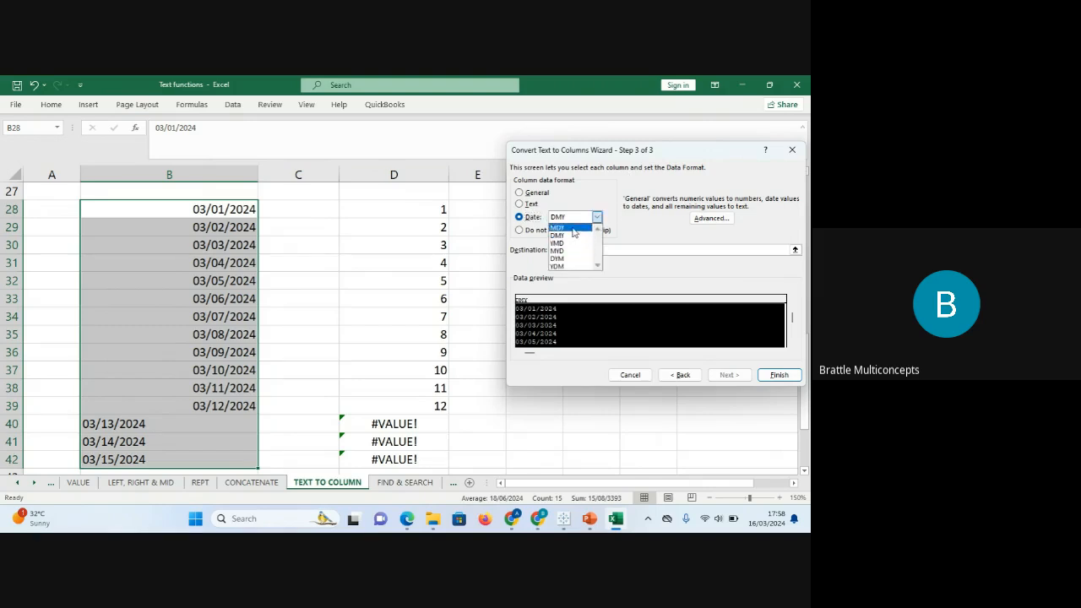
{"action": "left_click", "coordinate": [572, 228]}
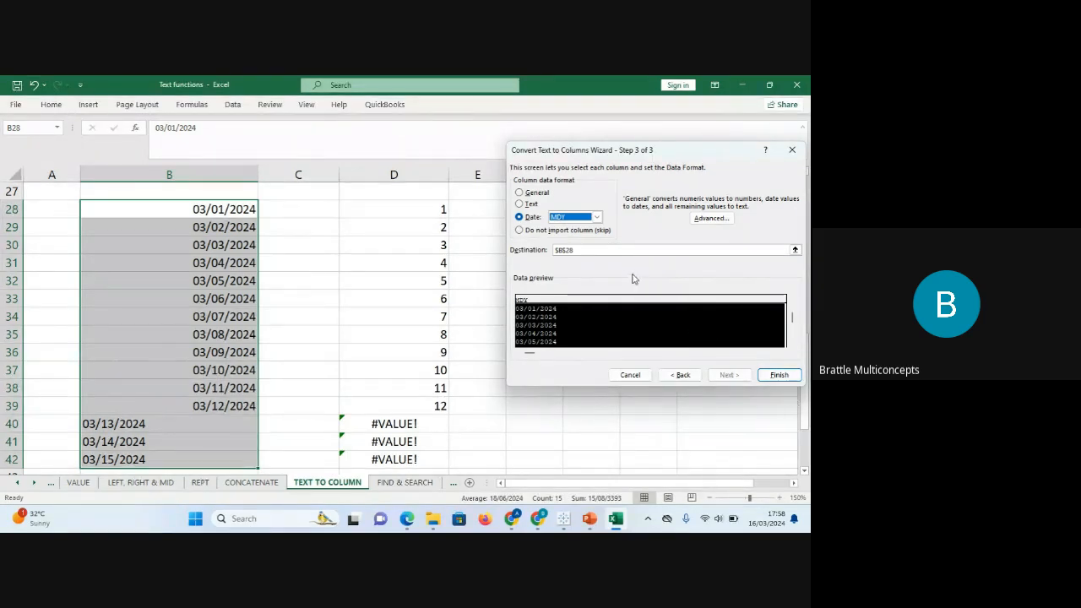
{"action": "left_click", "coordinate": [600, 253]}
{"action": "key", "text": "BackSpace"}
{"action": "key", "text": "BackSpace"}
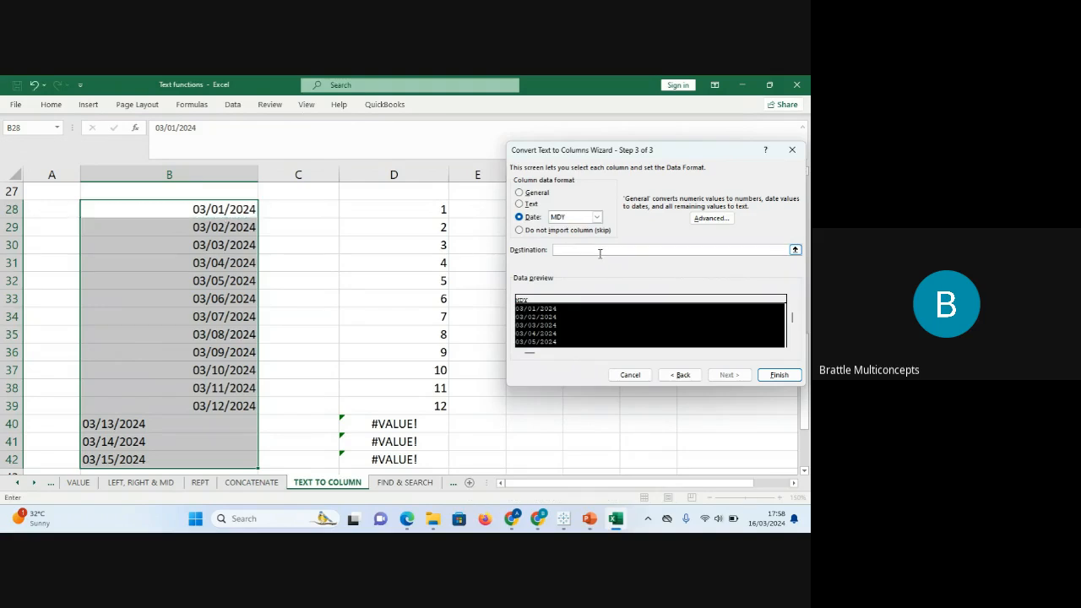
{"action": "left_click", "coordinate": [283, 213]}
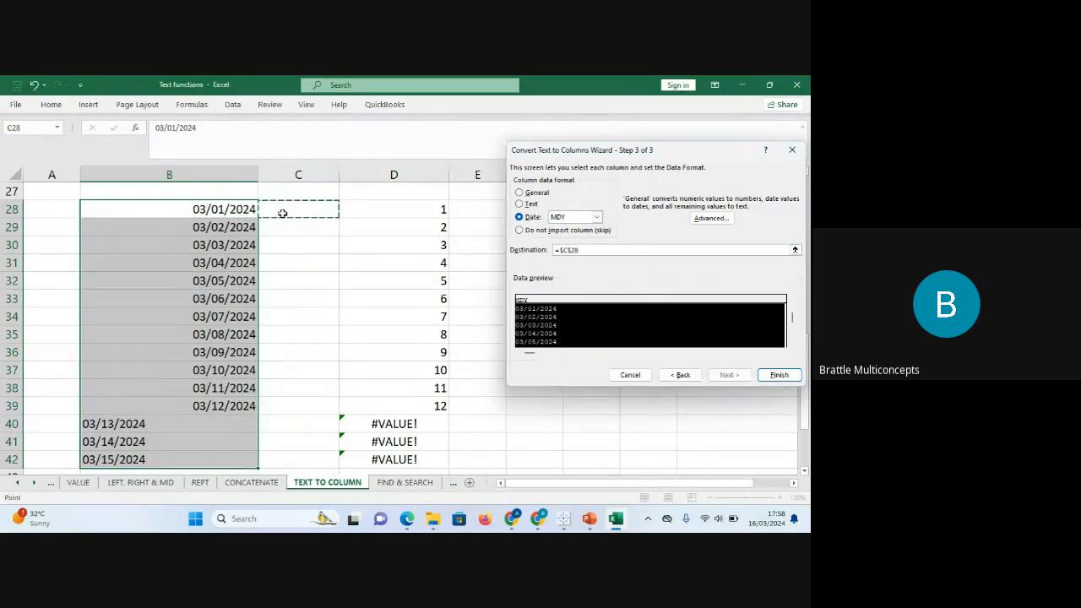
{"action": "left_click", "coordinate": [779, 374]}
{"action": "left_click", "coordinate": [278, 311]}
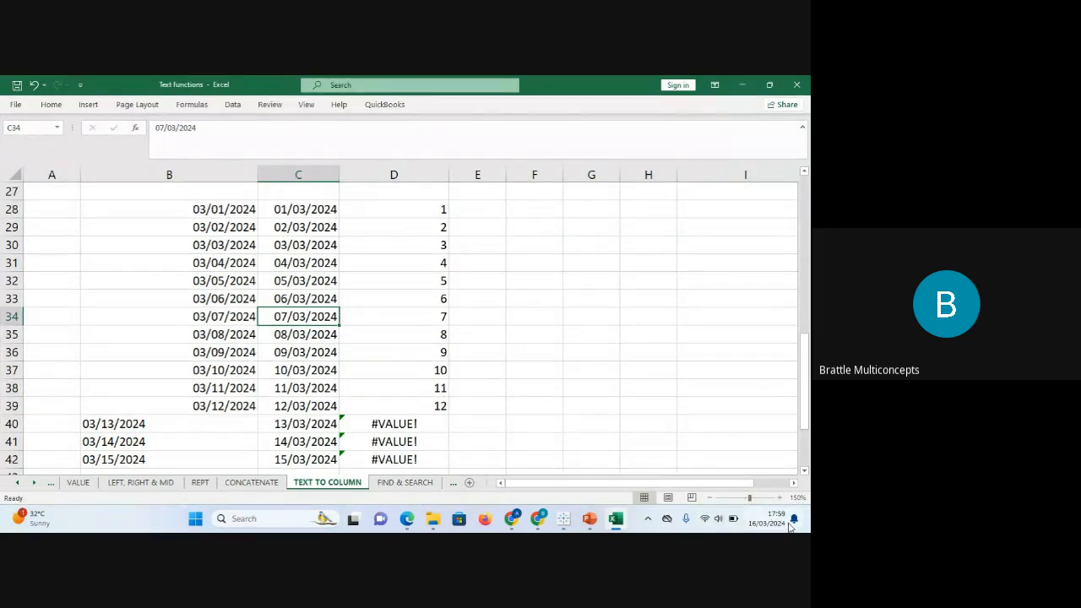
{"action": "left_click", "coordinate": [275, 209]}
{"action": "left_click", "coordinate": [281, 227]}
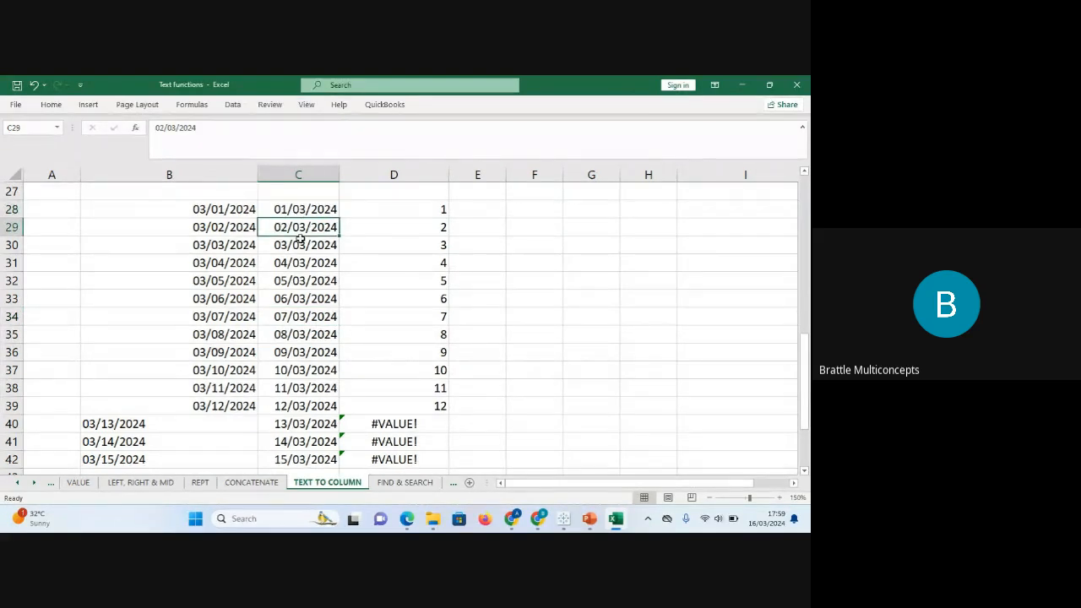
{"action": "left_click", "coordinate": [282, 244]}
{"action": "left_click", "coordinate": [287, 282]}
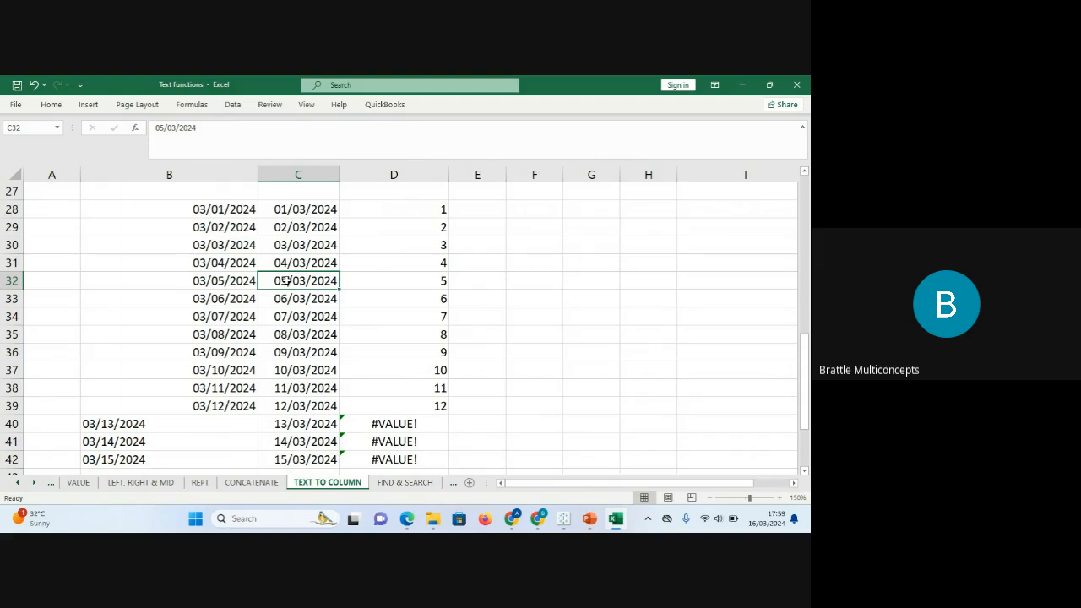
{"action": "left_click", "coordinate": [198, 209]}
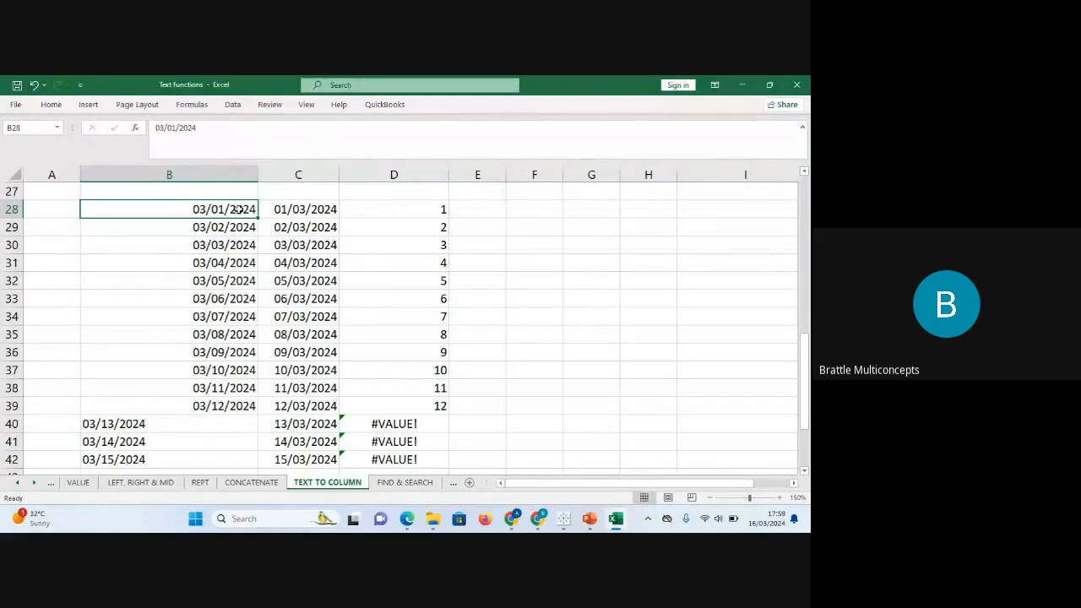
{"action": "left_click", "coordinate": [216, 227]}
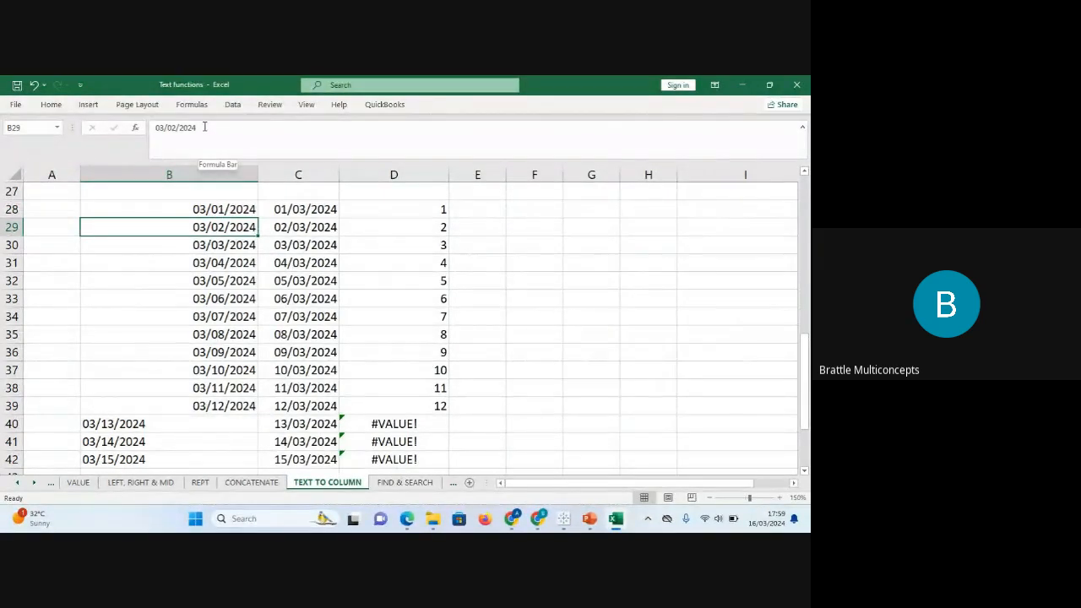
{"action": "left_click", "coordinate": [298, 210]}
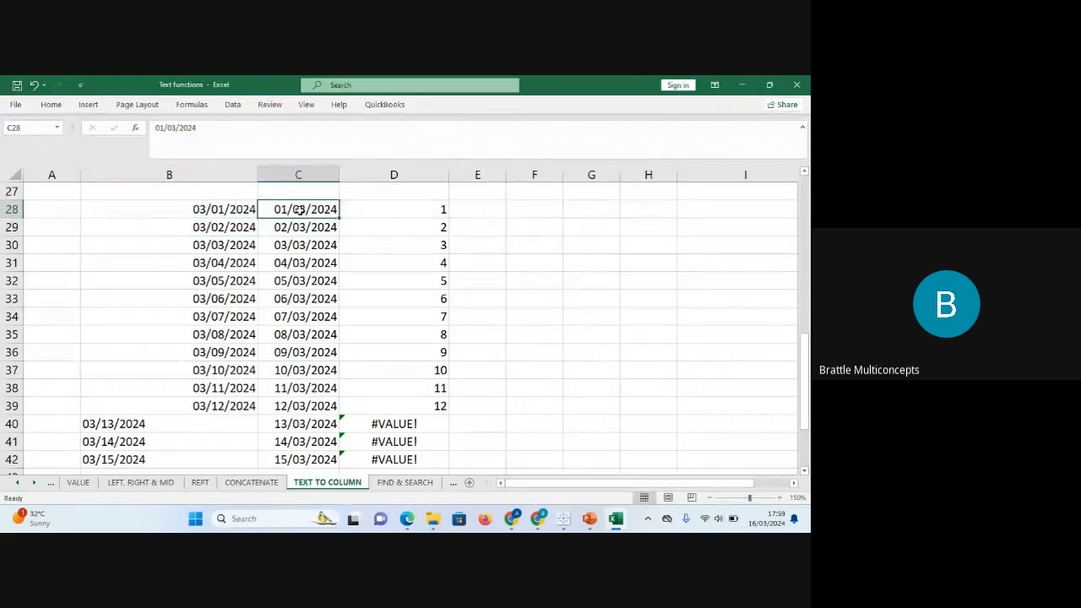
{"action": "left_click", "coordinate": [234, 206]}
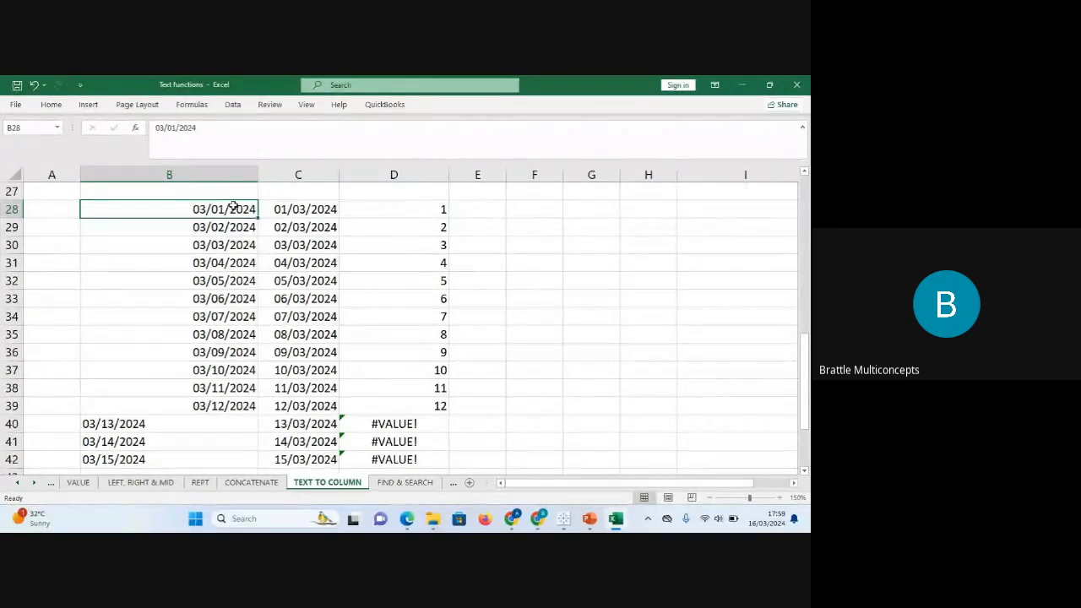
Open the FIND & SEARCH sheet and select the Green Pineapple sample texts.
{"action": "left_click", "coordinate": [407, 482]}
{"action": "left_click", "coordinate": [453, 482]}
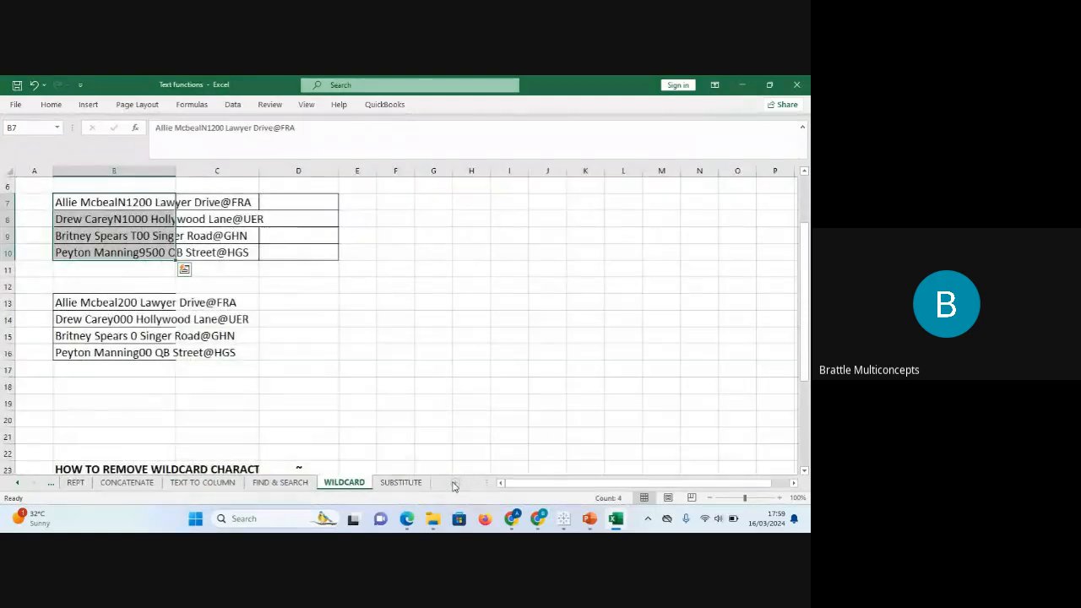
{"action": "left_click", "coordinate": [280, 483]}
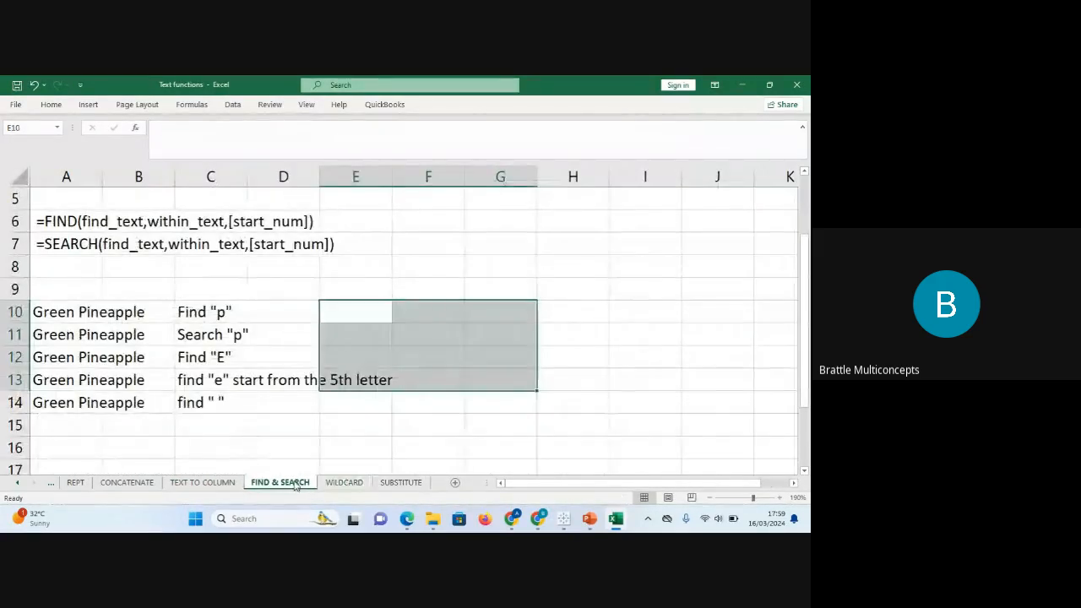
{"action": "left_click", "coordinate": [48, 215]}
{"action": "left_click_drag", "start_coordinate": [52, 309], "coordinate": [66, 392]}
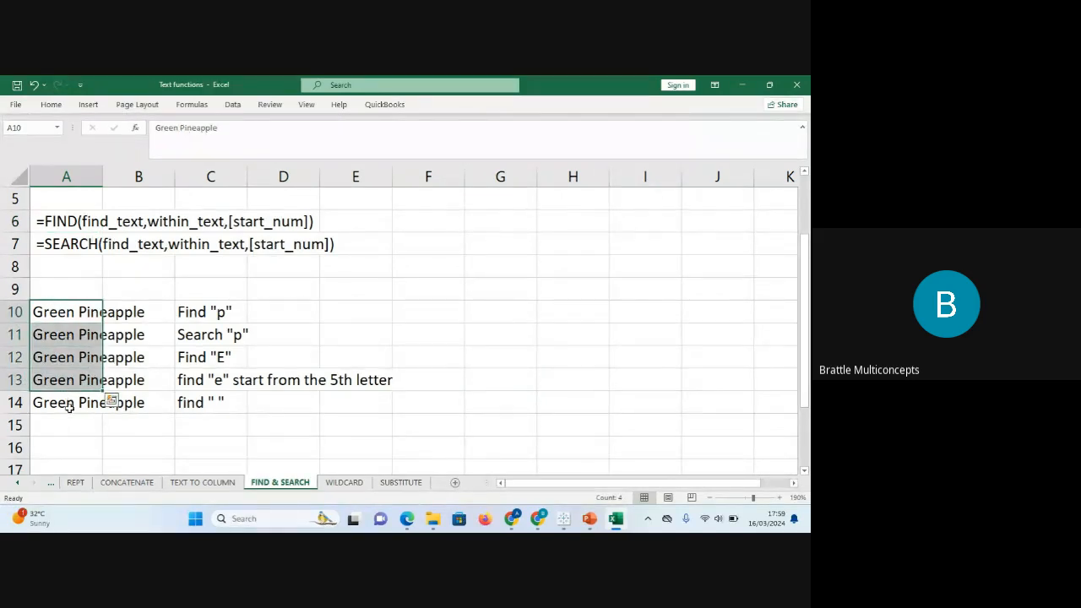
{"action": "left_click", "coordinate": [70, 406]}
{"action": "left_click_drag", "start_coordinate": [55, 312], "coordinate": [77, 396]}
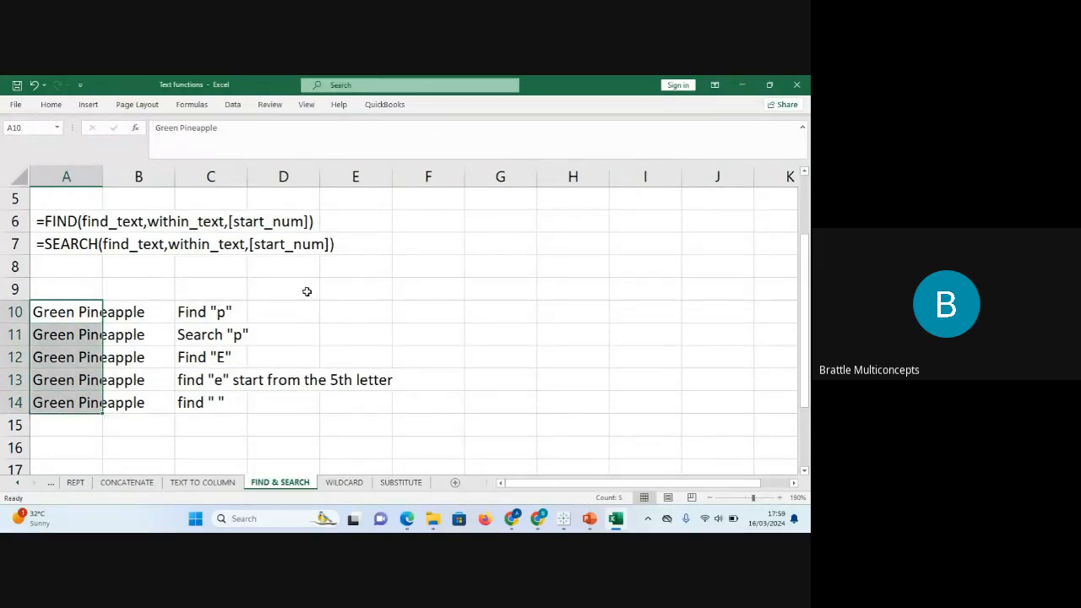
{"action": "key", "text": "Up"}
{"action": "key", "text": "Up"}
{"action": "key", "text": "Up"}
{"action": "key", "text": "Up"}
{"action": "key", "text": "Up"}
{"action": "key", "text": "Up"}
{"action": "key", "text": "Up"}
{"action": "key", "text": "Up"}
{"action": "key", "text": "Up"}
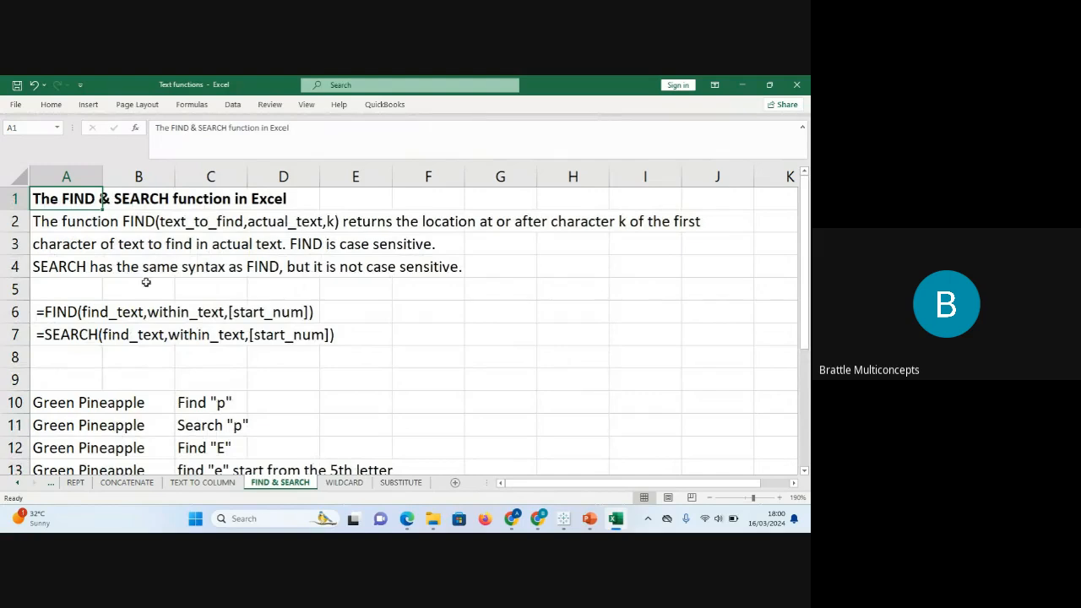
Review the FIND and SEARCH explanations and the Find "p" task in row 10, selecting E10.
{"action": "left_click", "coordinate": [67, 244]}
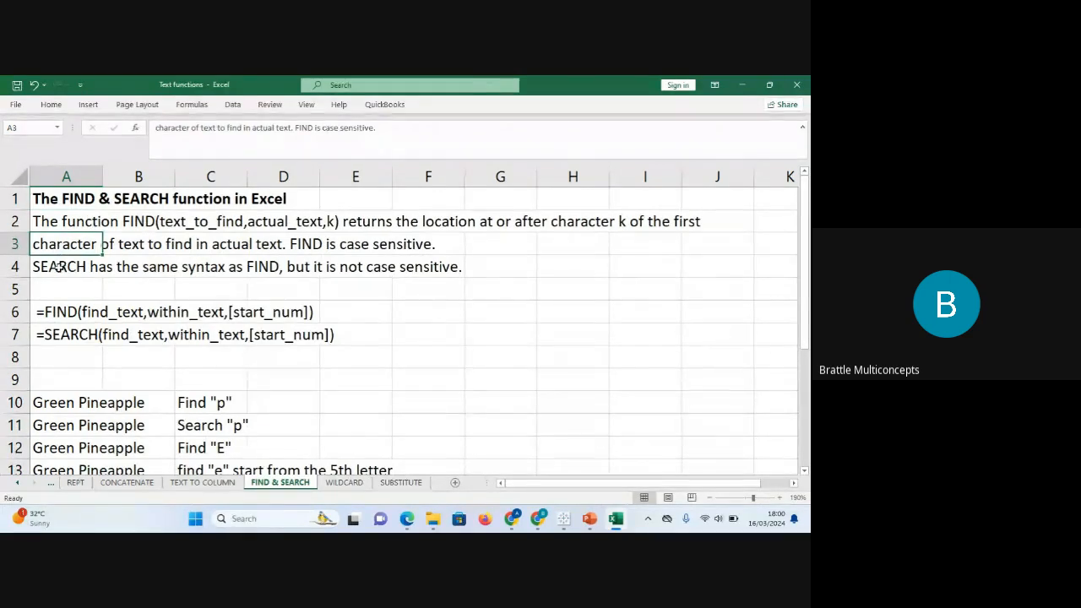
{"action": "left_click", "coordinate": [57, 267]}
{"action": "left_click", "coordinate": [351, 401]}
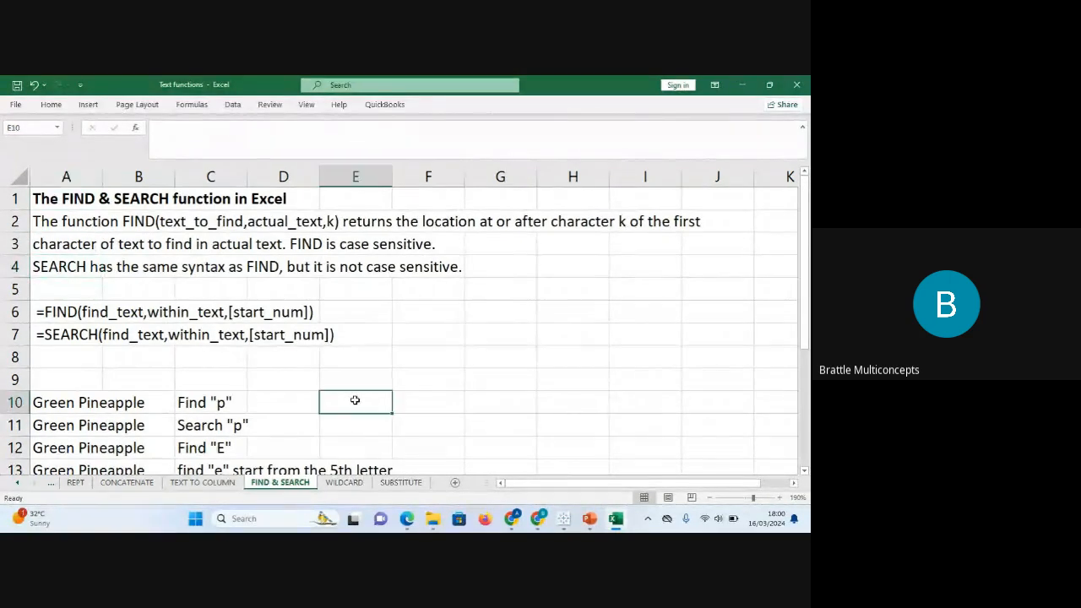
{"action": "left_click", "coordinate": [63, 408]}
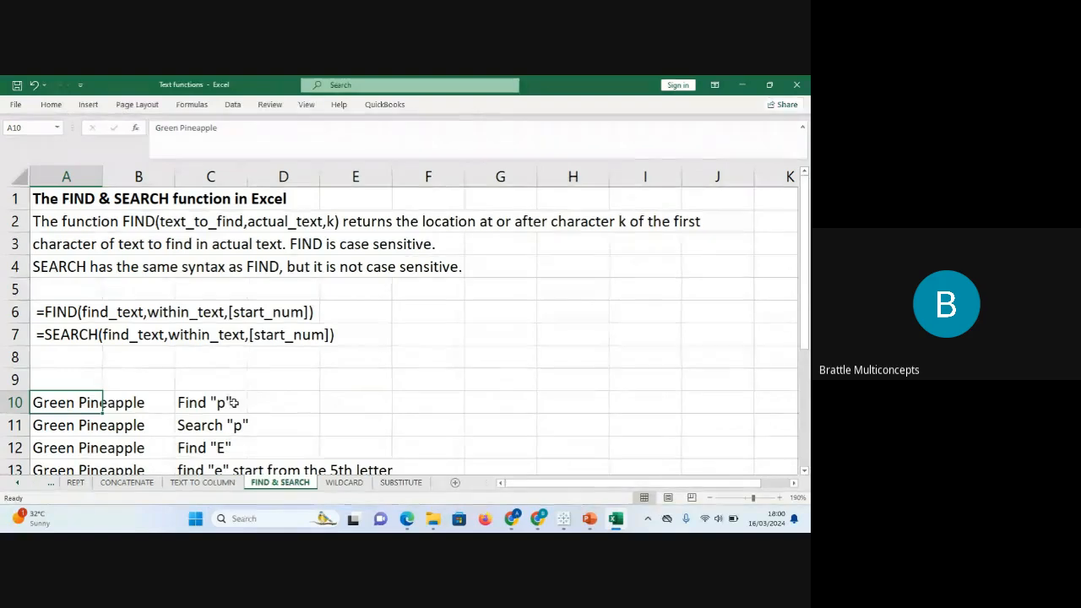
{"action": "left_click", "coordinate": [224, 403]}
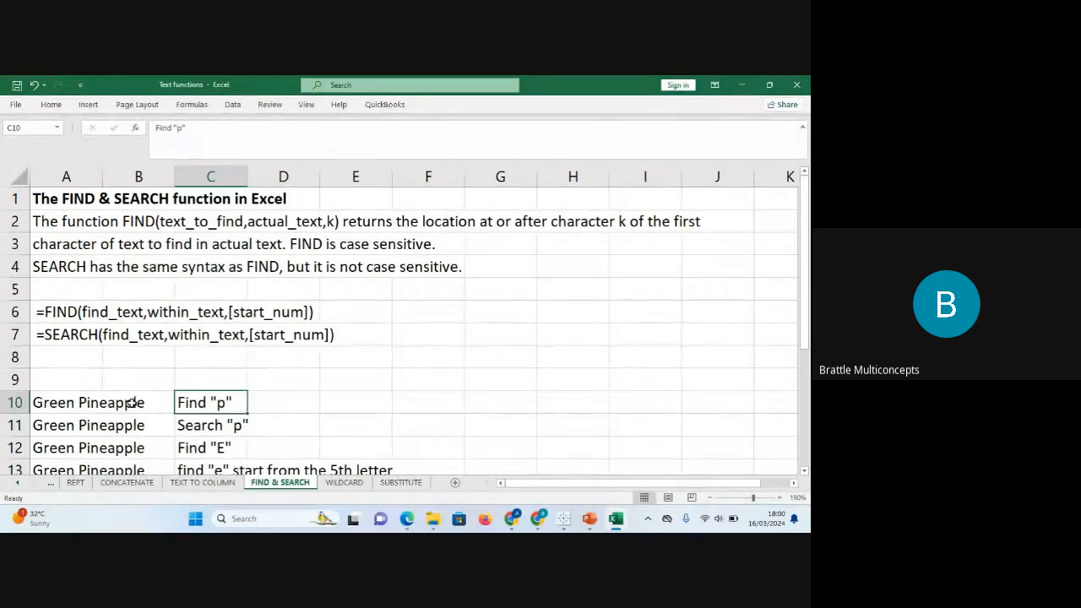
{"action": "left_click", "coordinate": [338, 406]}
Enter =FIND("p",A10) in E10 to get 12.
{"action": "type", "text": "=F"}
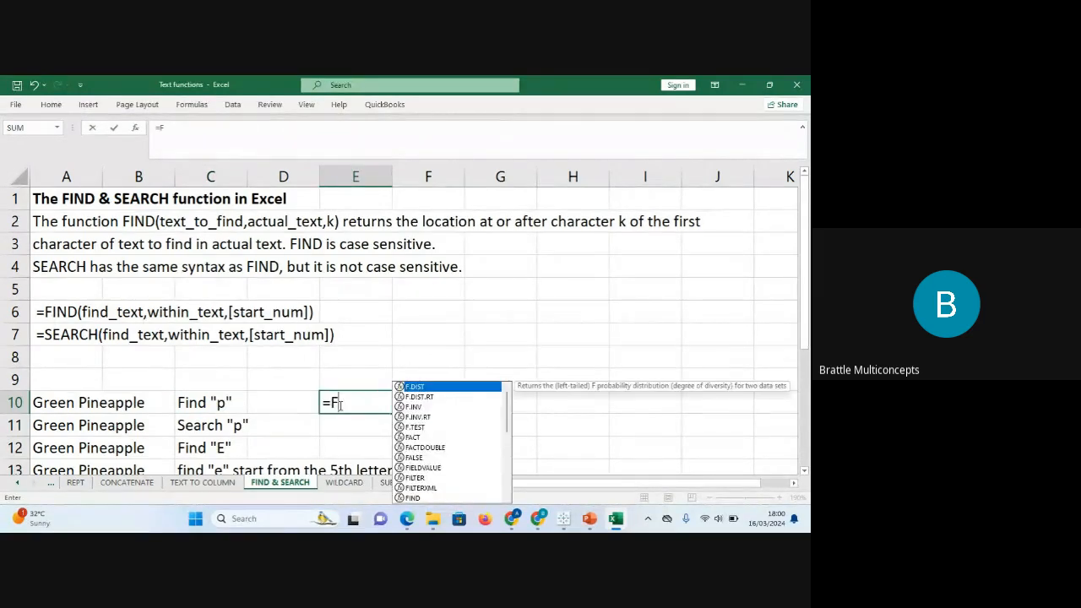
{"action": "type", "text": "IND("}
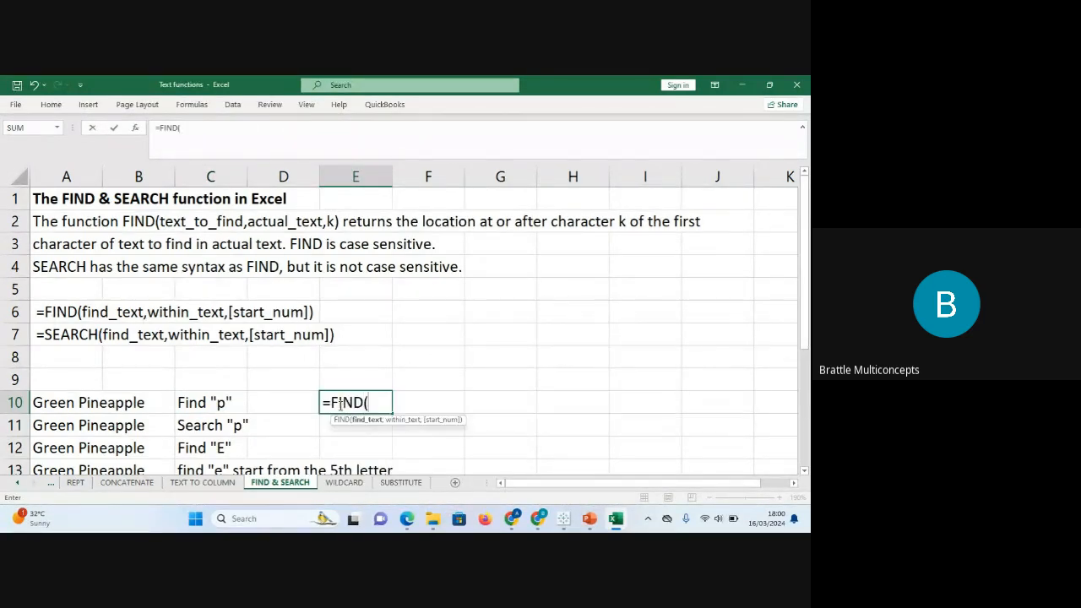
{"action": "type", "text": "\"P\""}
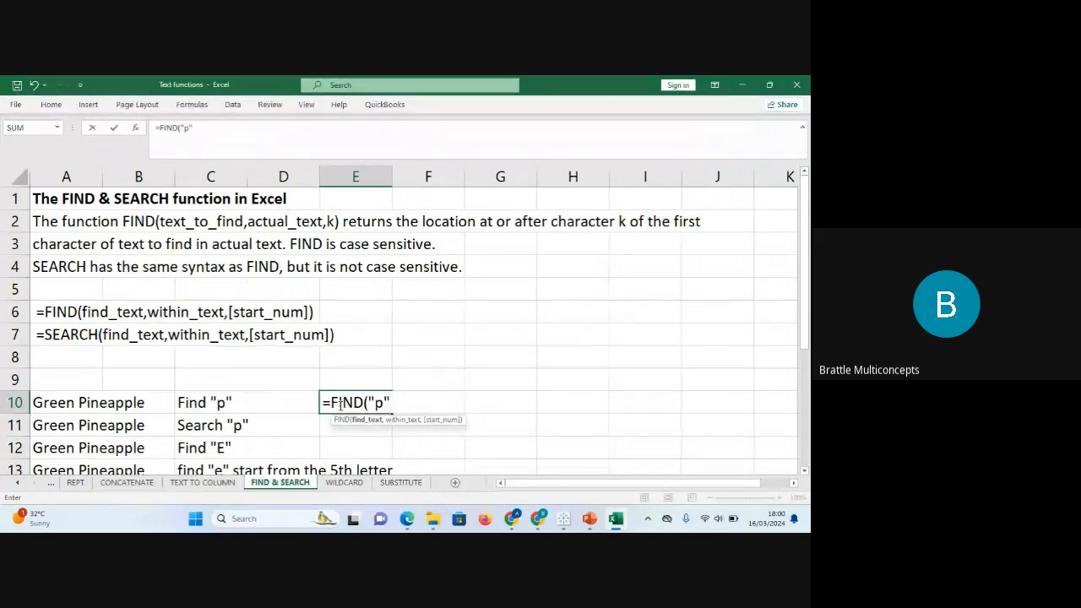
{"action": "type", "text": ","}
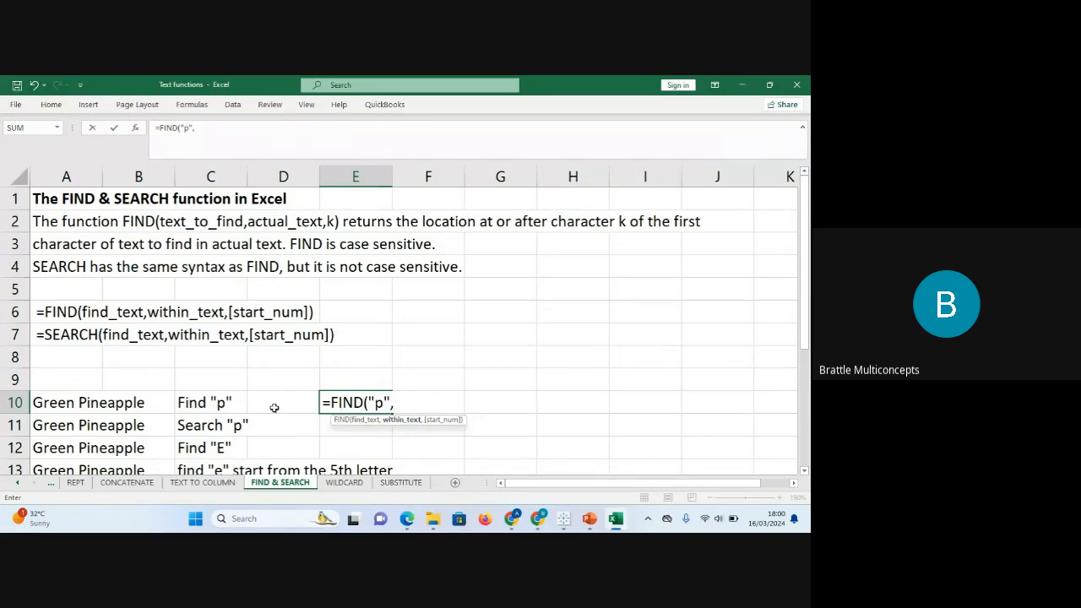
{"action": "left_click", "coordinate": [55, 405]}
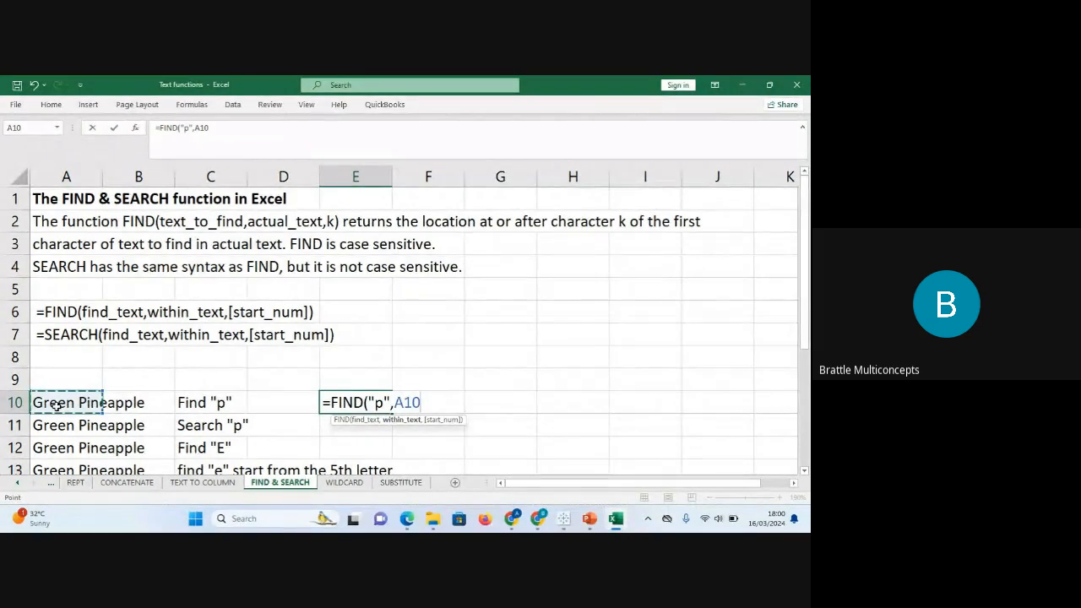
{"action": "type", "text": ")"}
{"action": "key", "text": "Return"}
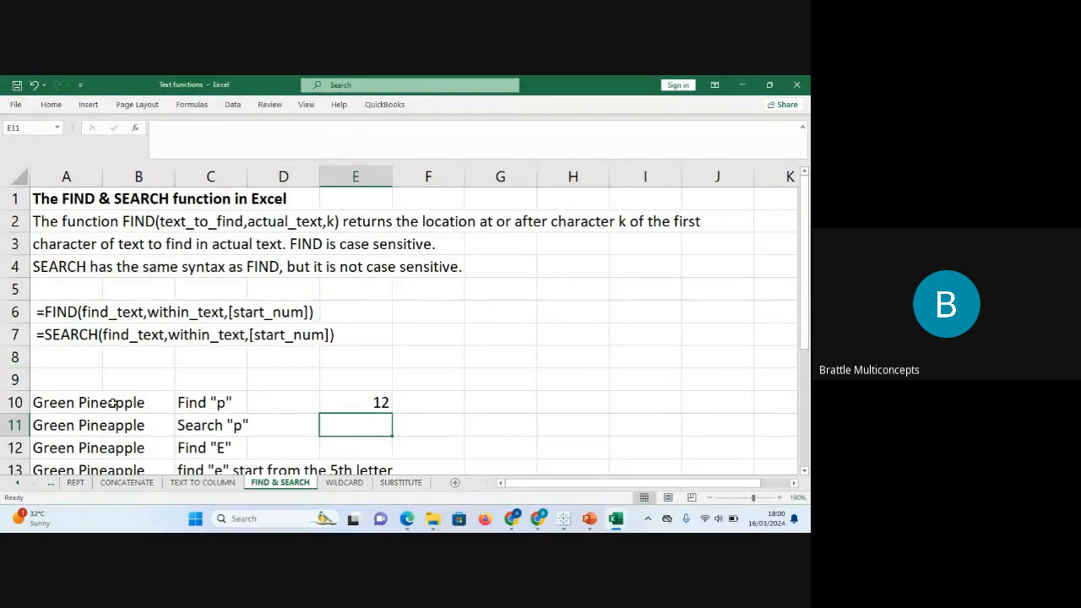
{"action": "left_click", "coordinate": [87, 403]}
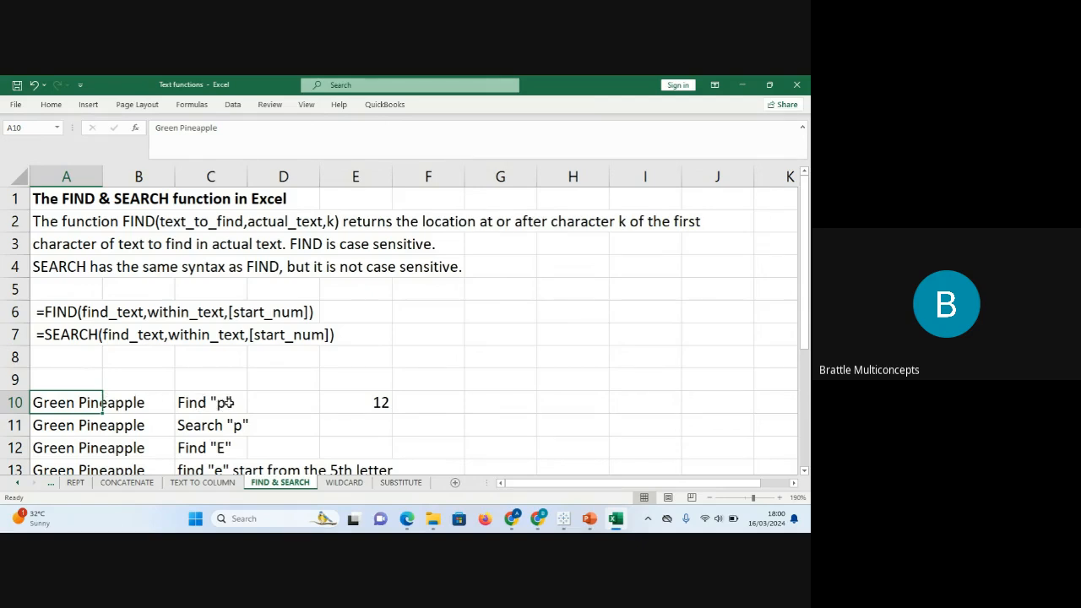
Enter =SEARCH("p",A11) in E11, correcting the misspelled function name.
{"action": "left_click", "coordinate": [365, 423]}
{"action": "type", "text": "="}
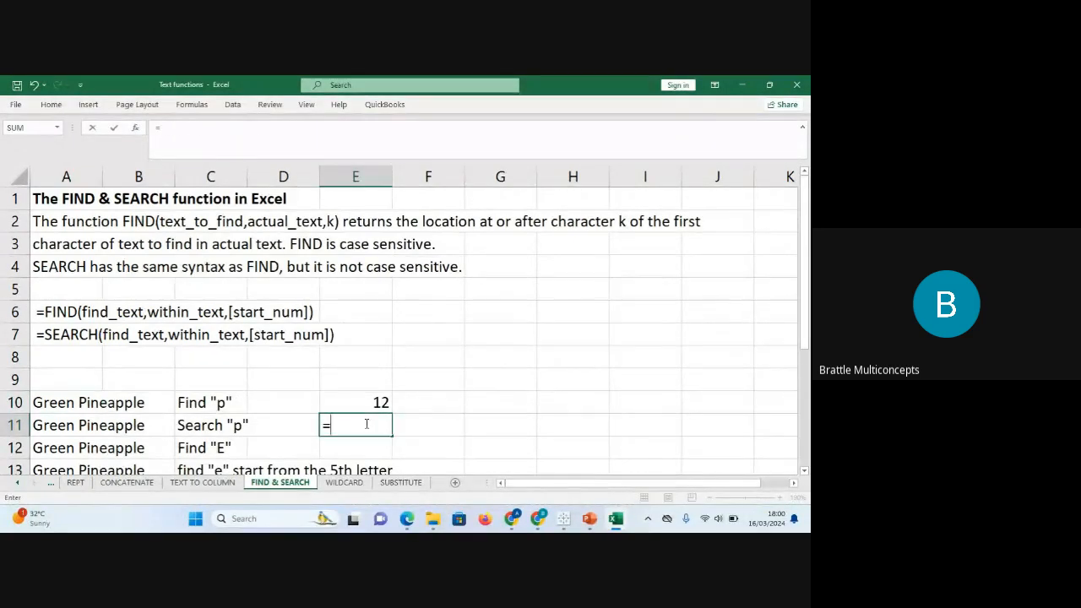
{"action": "type", "text": "dearch"}
{"action": "key", "text": "Tab"}
{"action": "left_click", "coordinate": [366, 423]}
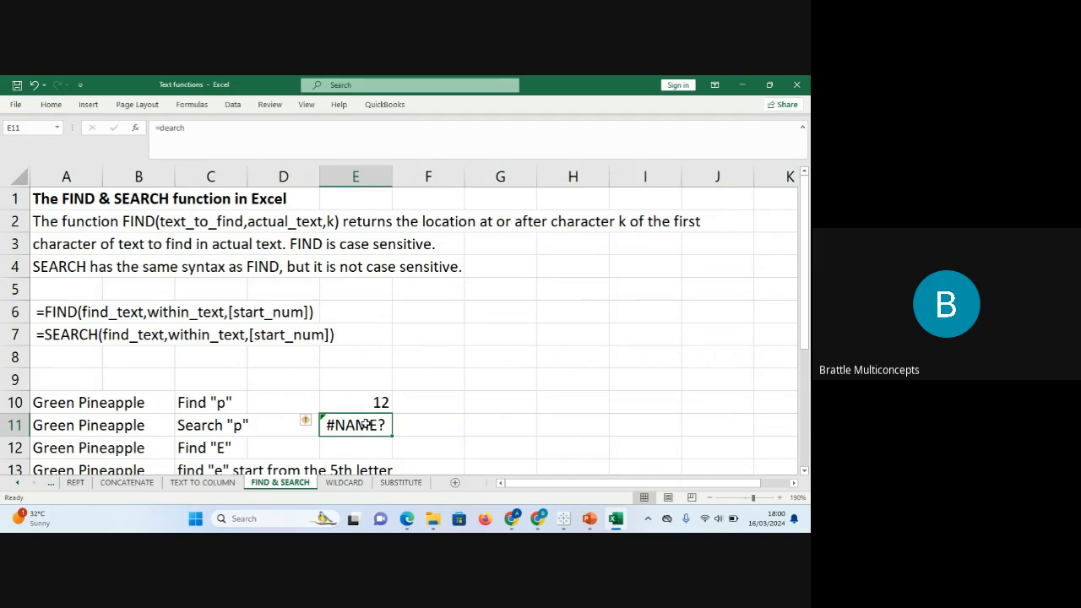
{"action": "type", "text": "=seac"}
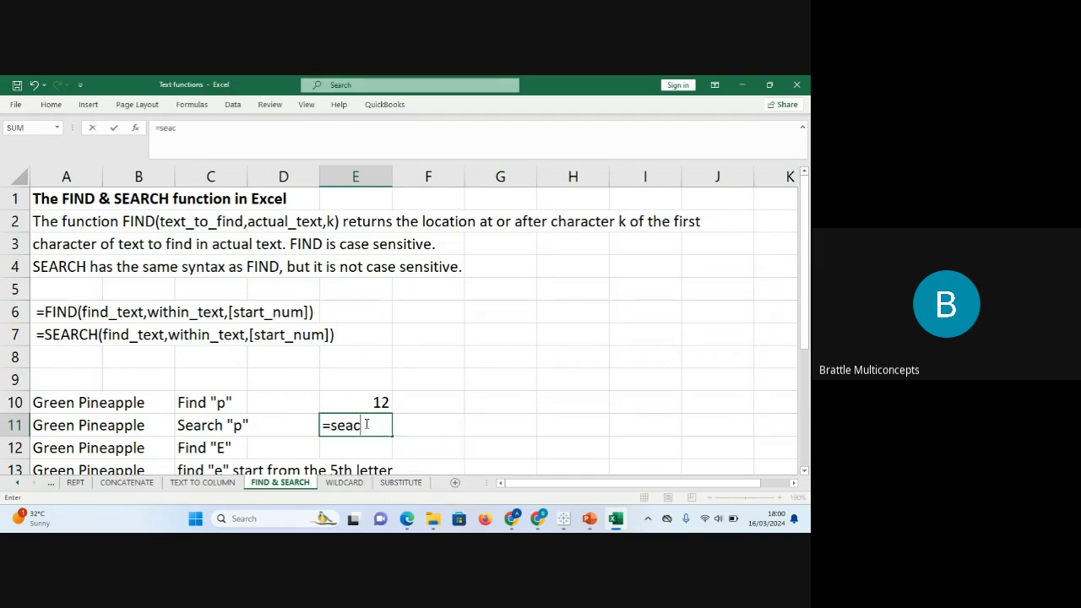
{"action": "type", "text": "h"}
{"action": "key", "text": "BackSpace"}
{"action": "key", "text": "BackSpace"}
{"action": "key", "text": "Tab"}
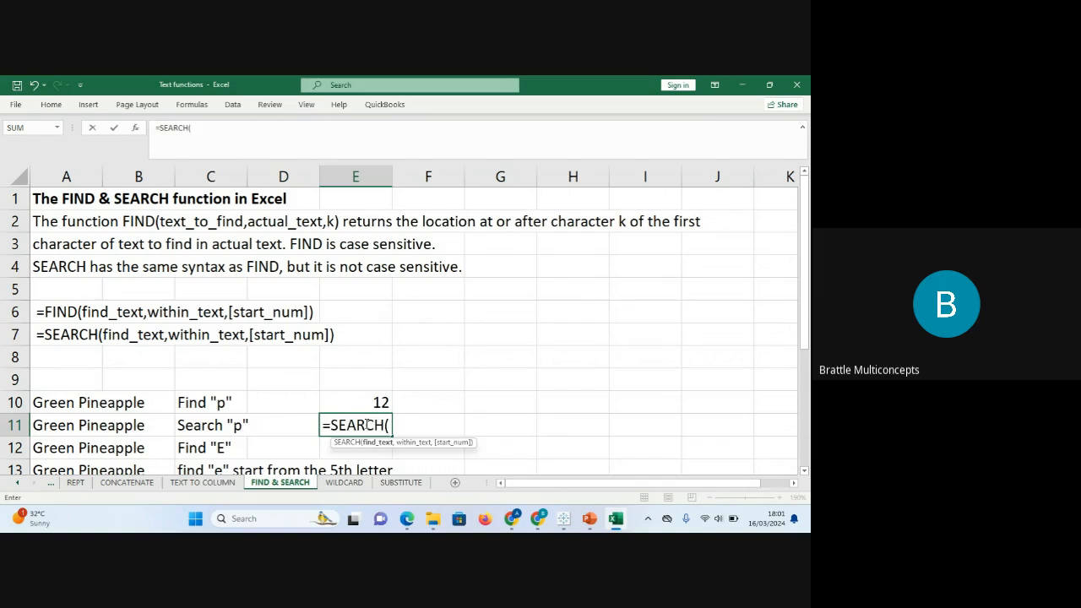
{"action": "type", "text": "\"p"}
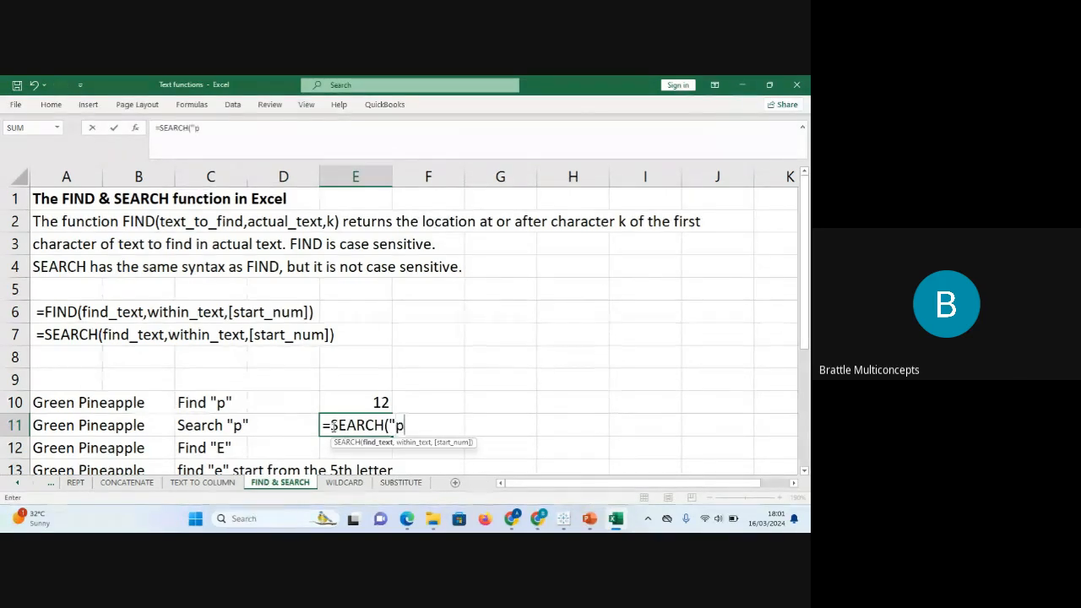
{"action": "type", "text": "\","}
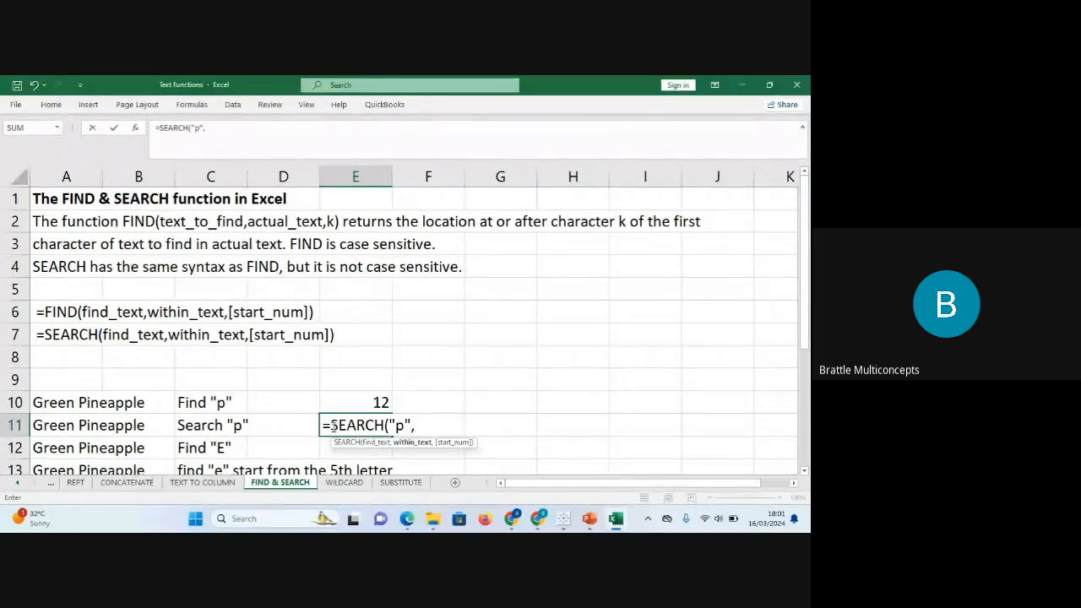
{"action": "left_click", "coordinate": [72, 424]}
{"action": "type", "text": ")"}
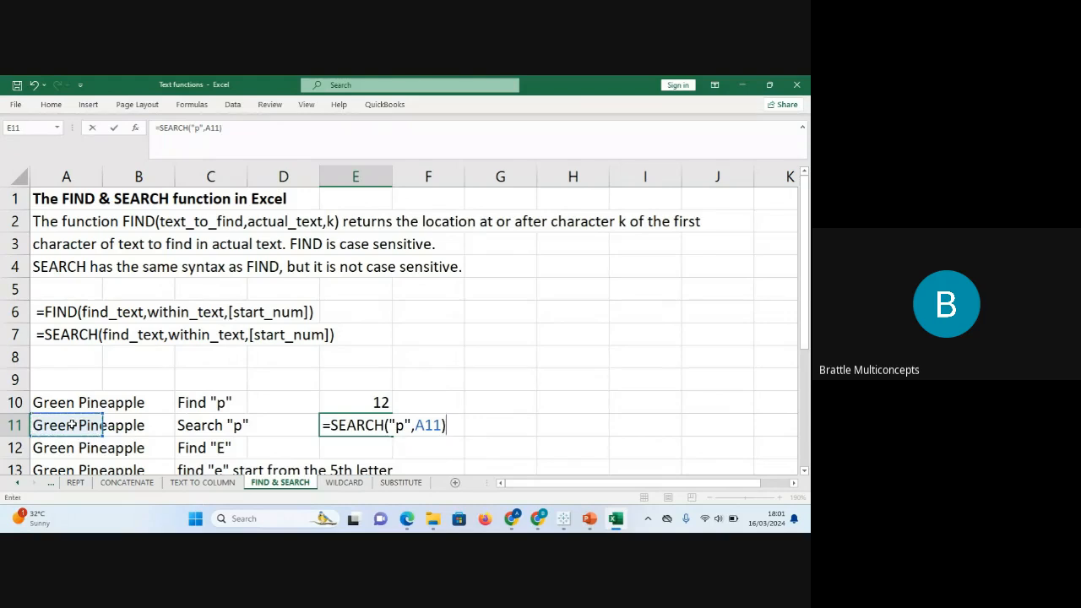
{"action": "key", "text": "Return"}
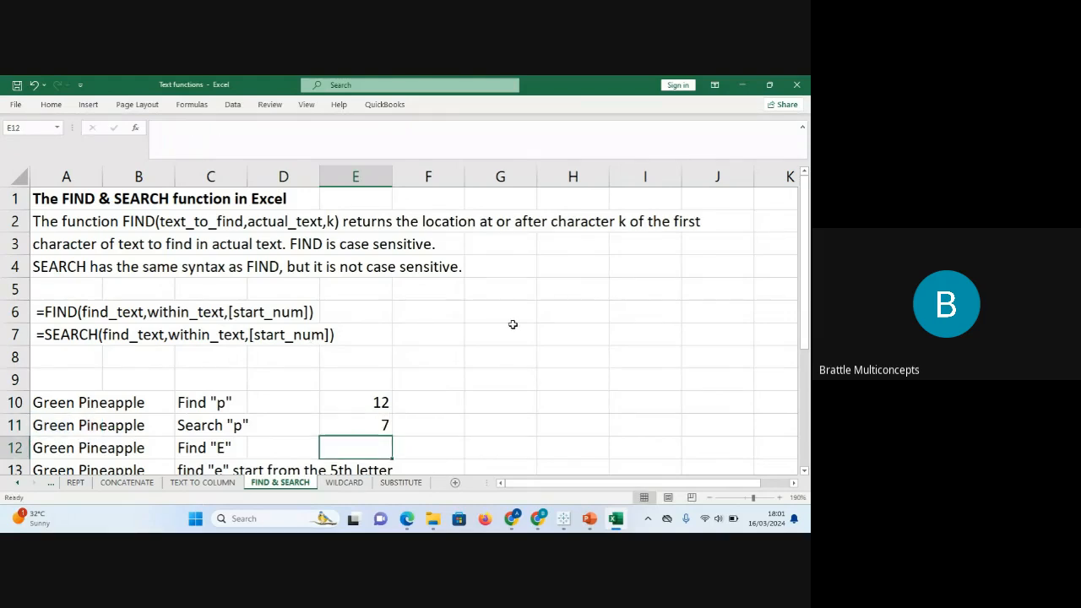
{"action": "left_click", "coordinate": [61, 428]}
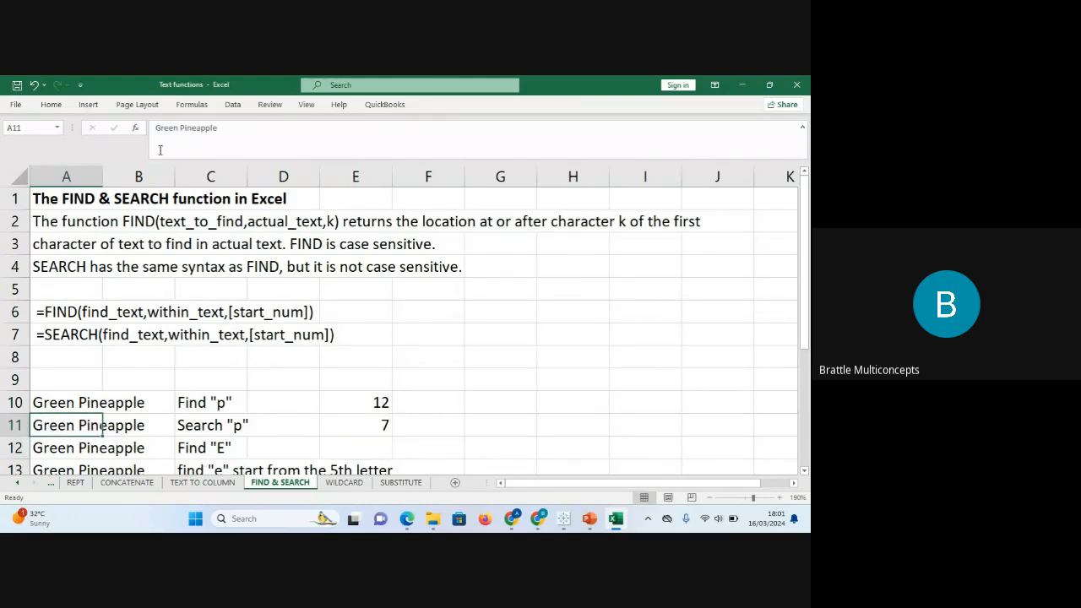
{"action": "left_click", "coordinate": [178, 127]}
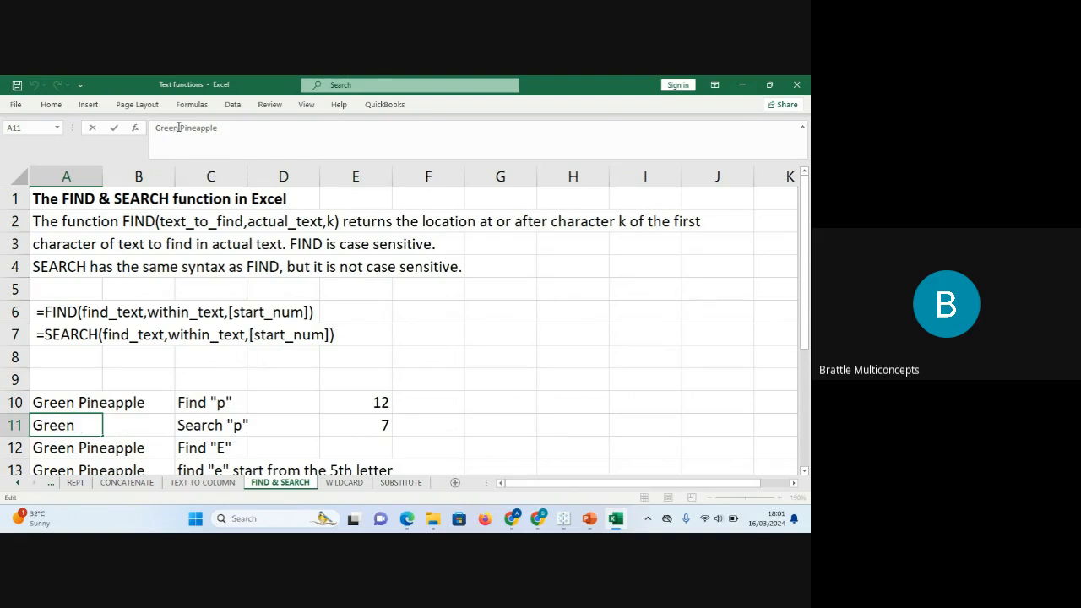
{"action": "left_click_drag", "start_coordinate": [155, 128], "coordinate": [188, 128]}
{"action": "left_click", "coordinate": [189, 127]}
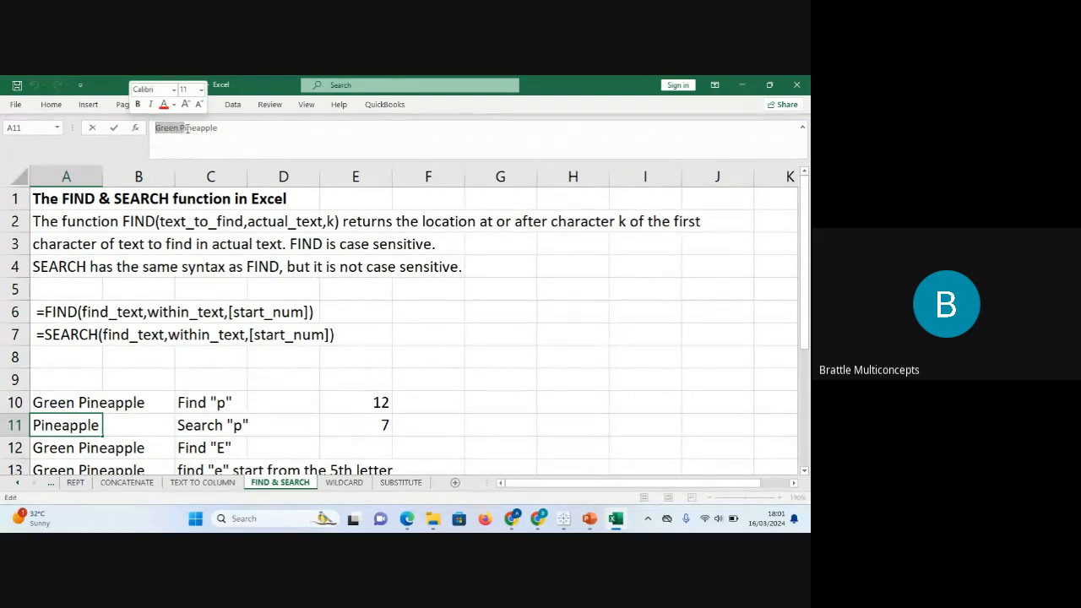
{"action": "left_click", "coordinate": [228, 406]}
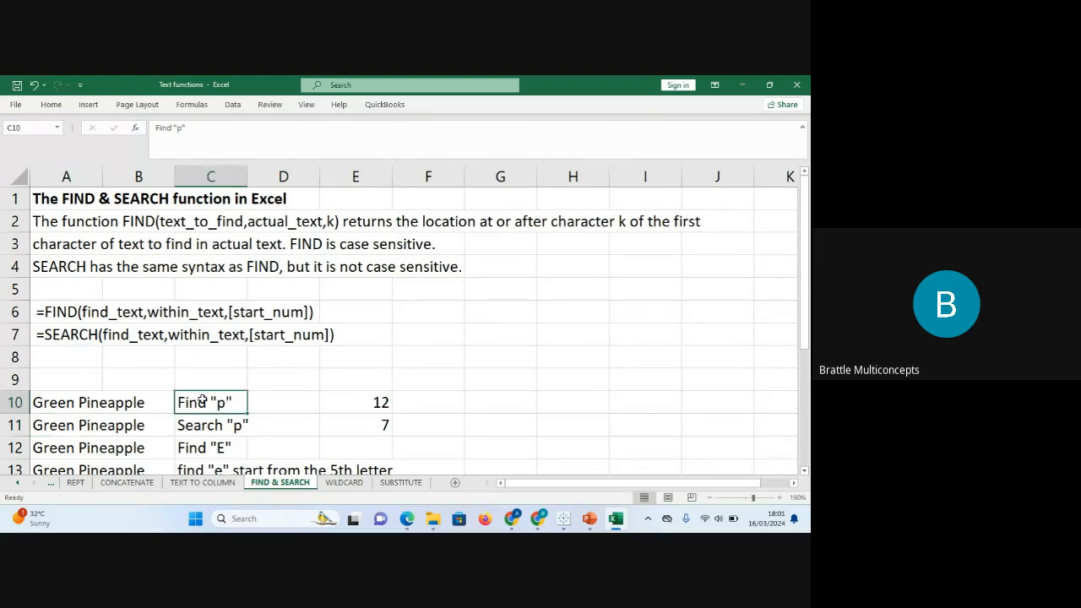
{"action": "left_click", "coordinate": [127, 404]}
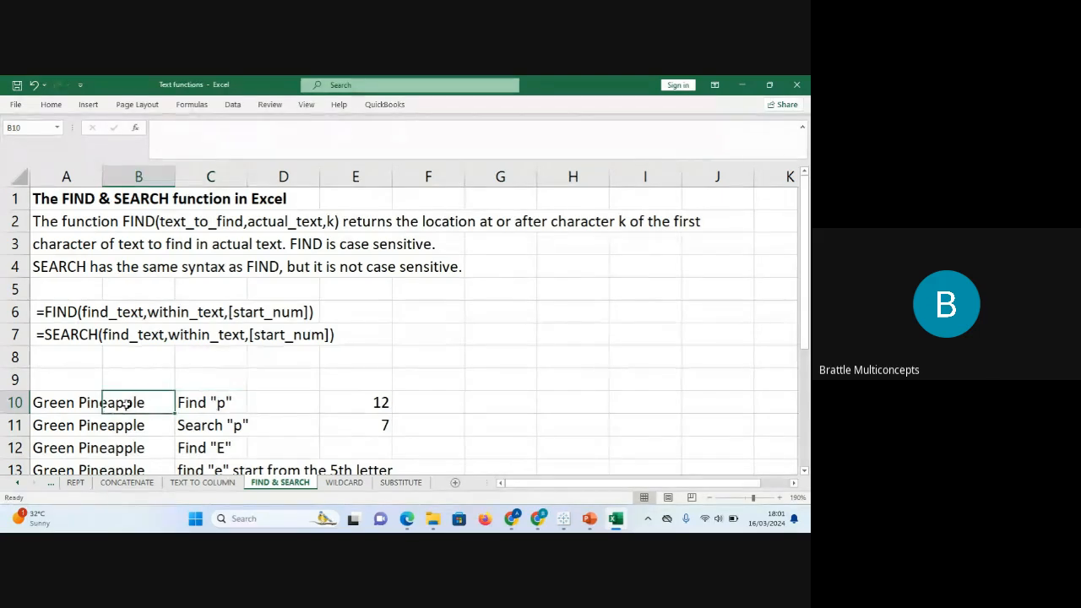
Scroll down and review the E11 SEARCH result and the Find "E" task in row 12.
{"action": "left_click", "coordinate": [189, 427]}
{"action": "left_click_drag", "start_coordinate": [807, 287], "coordinate": [807, 395]}
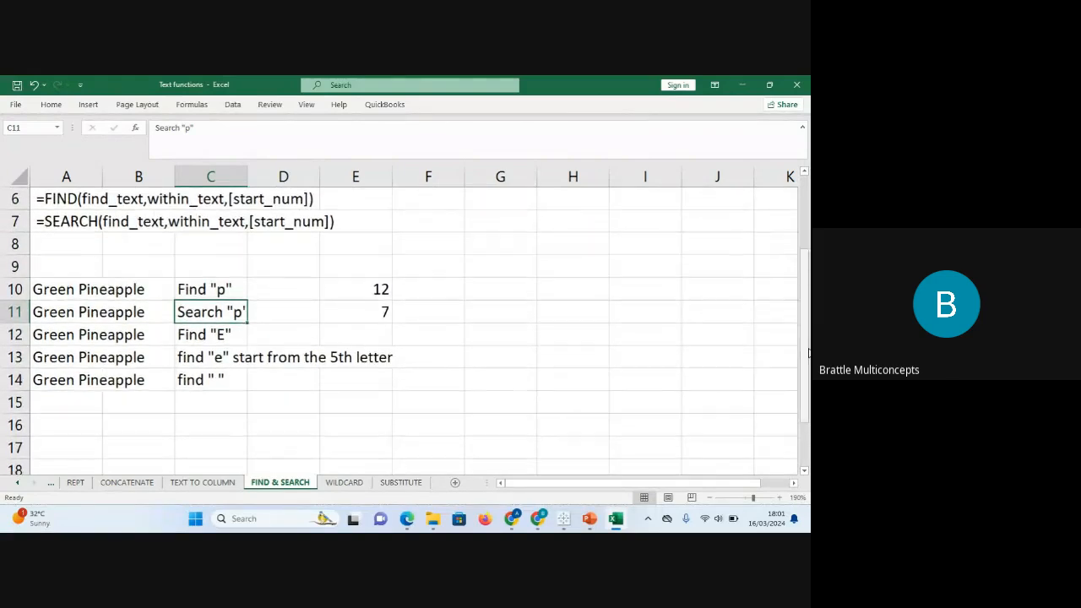
{"action": "left_click", "coordinate": [358, 304]}
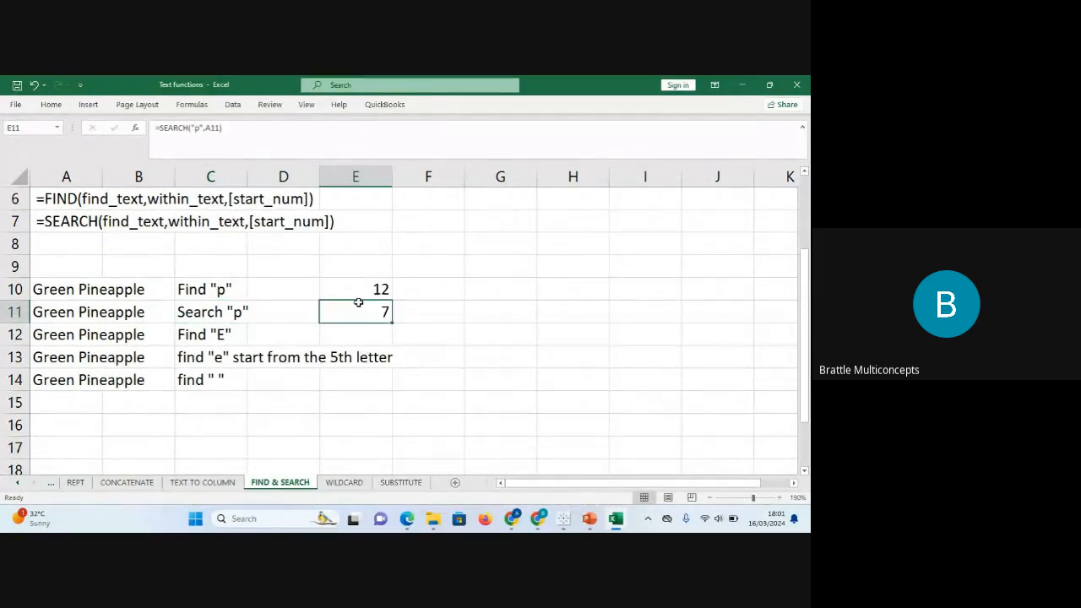
{"action": "left_click", "coordinate": [200, 333]}
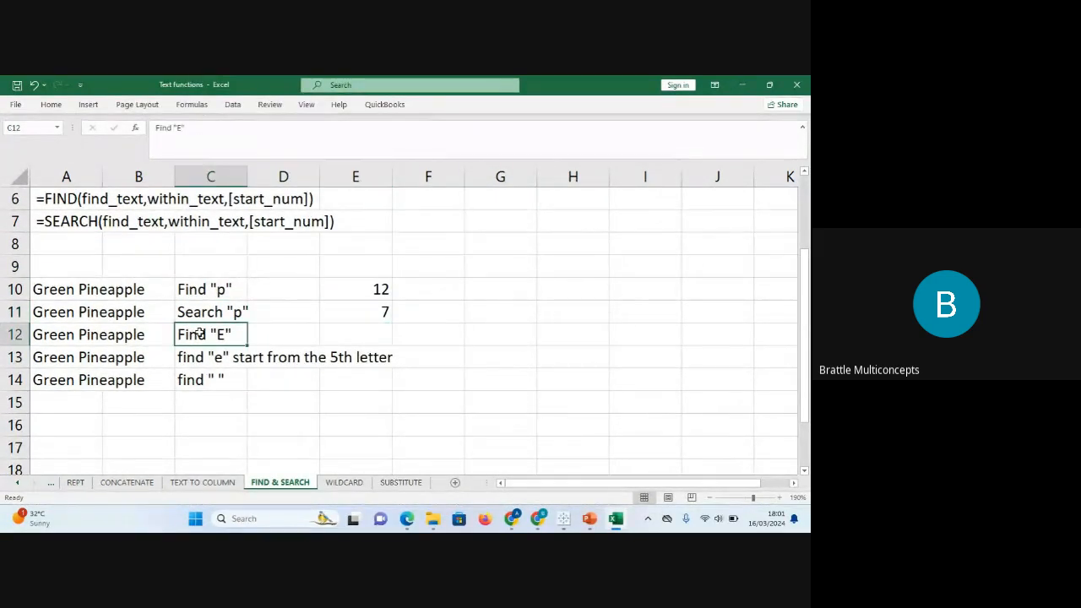
{"action": "left_click", "coordinate": [61, 336]}
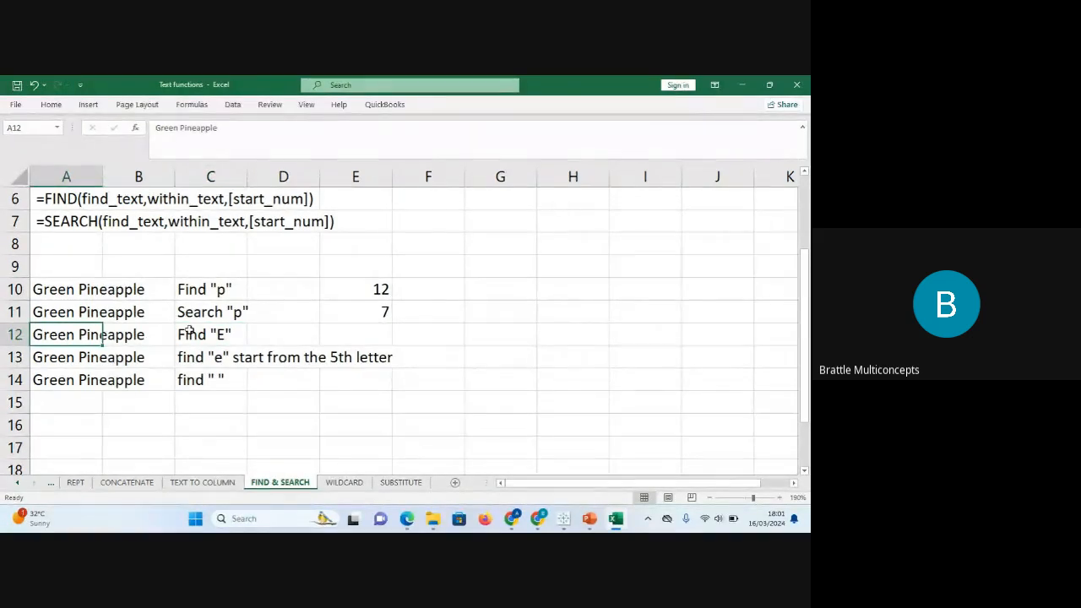
{"action": "left_click", "coordinate": [201, 332]}
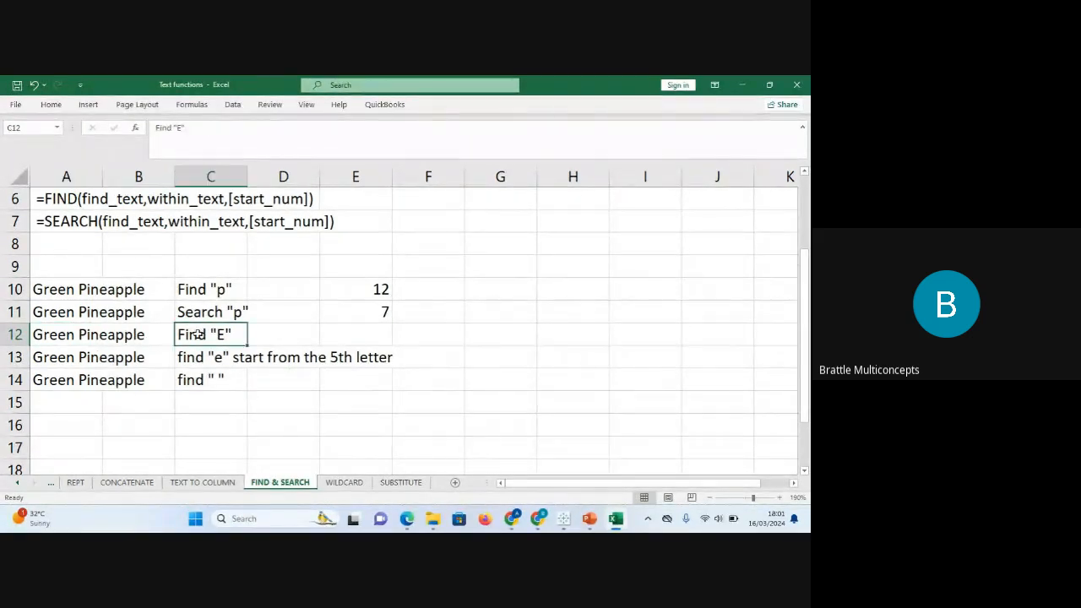
Enter =FIND("E",A12) in E12, which returns #VALUE!
{"action": "left_click", "coordinate": [361, 332]}
{"action": "type", "text": "=find"}
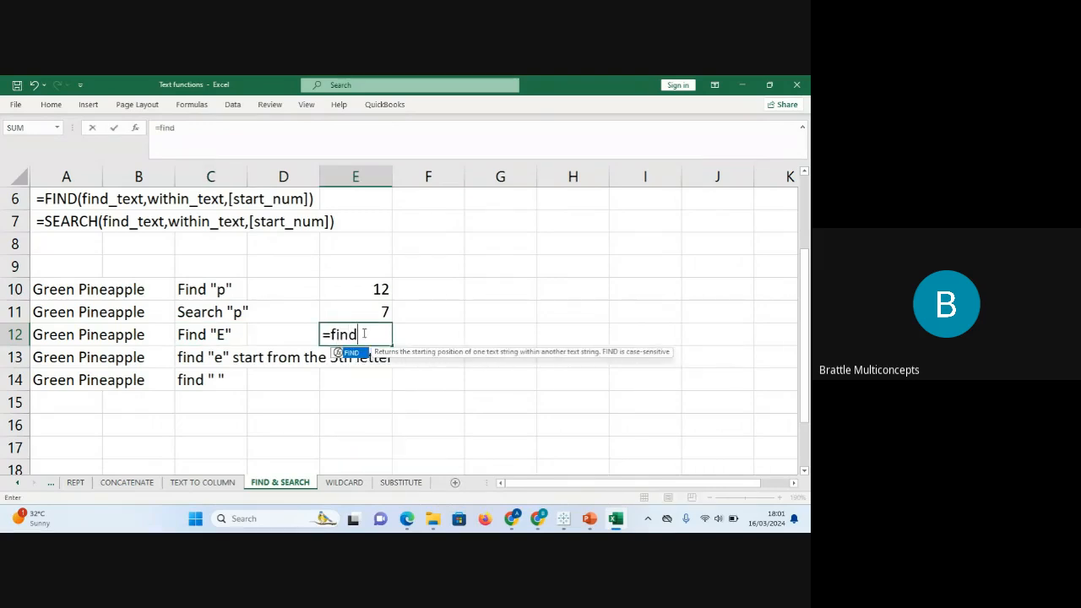
{"action": "key", "text": "Tab"}
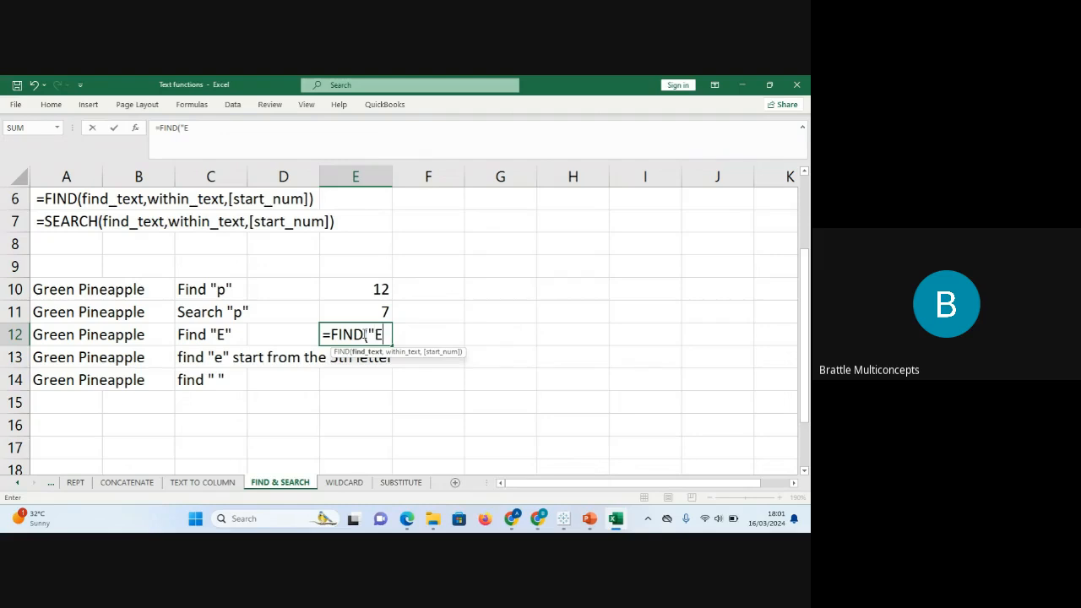
{"action": "type", "text": "\"E\","}
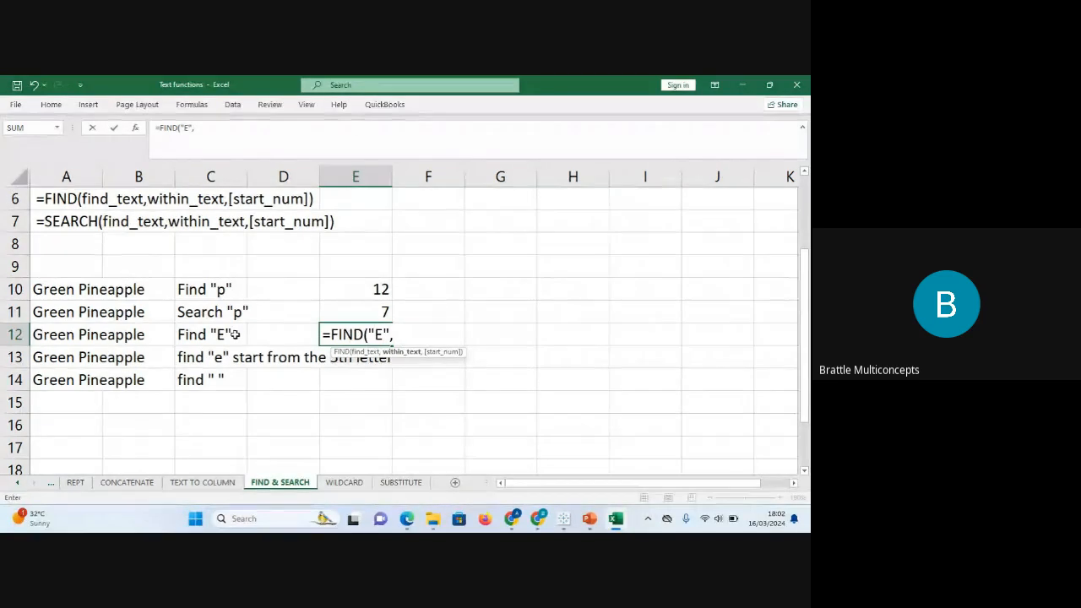
{"action": "left_click", "coordinate": [88, 338]}
{"action": "type", "text": ")"}
{"action": "key", "text": "Return"}
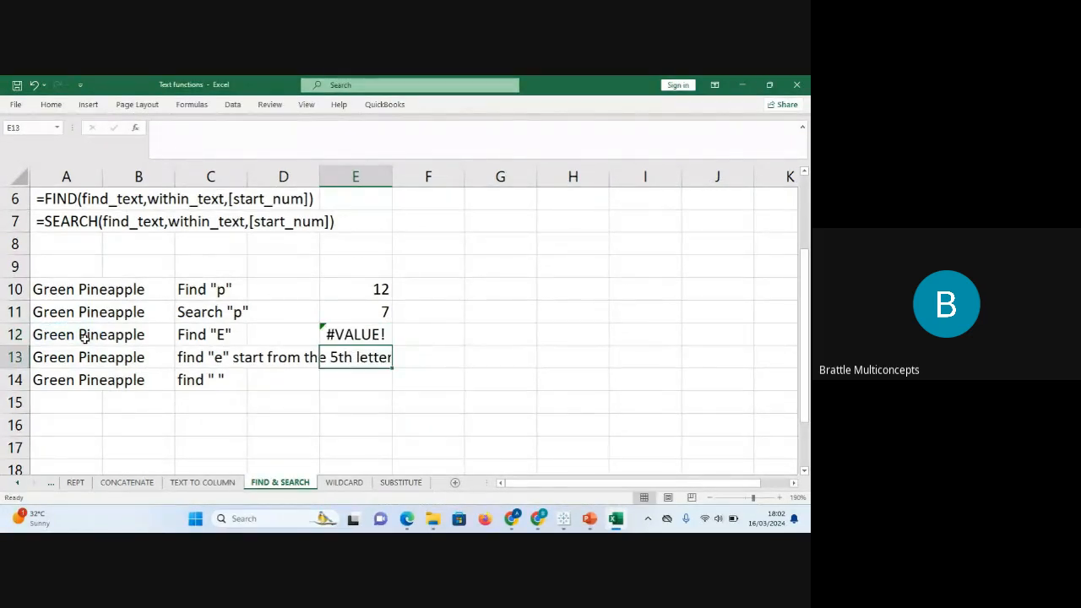
Change E12's formula to =SEARCH("E",A12) so it returns 3.
{"action": "left_click", "coordinate": [341, 337]}
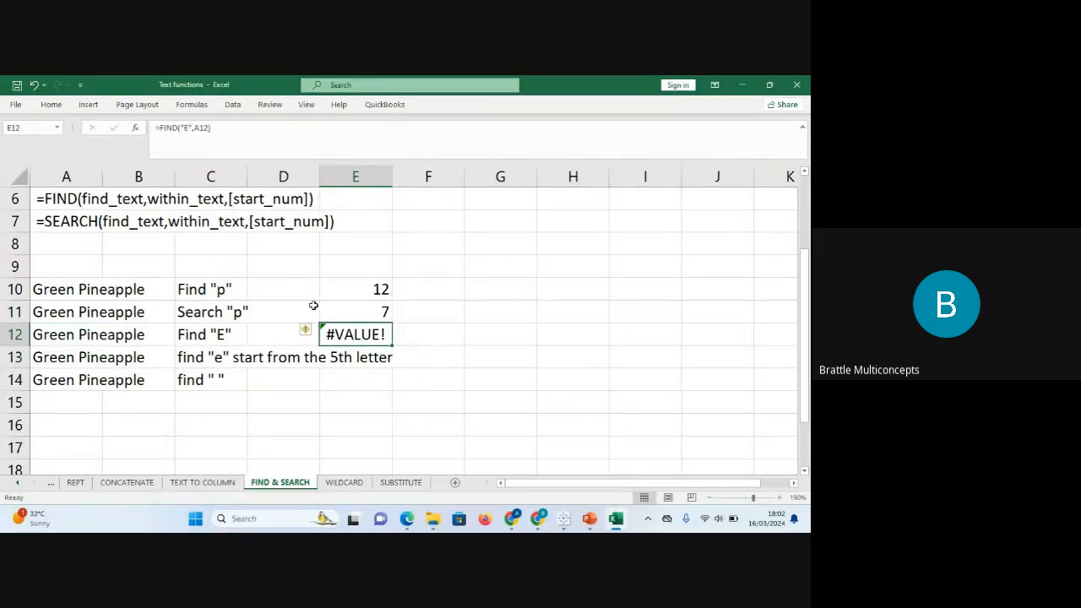
{"action": "left_click", "coordinate": [176, 126]}
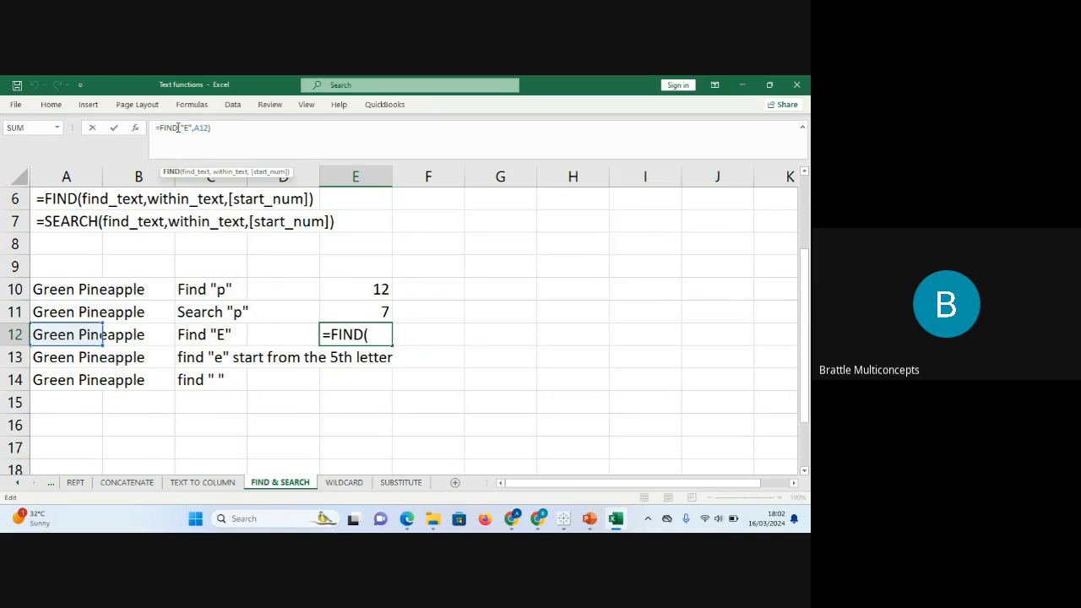
{"action": "key", "text": "BackSpace"}
{"action": "key", "text": "BackSpace"}
{"action": "key", "text": "BackSpace"}
{"action": "key", "text": "BackSpace"}
{"action": "type", "text": "sear"}
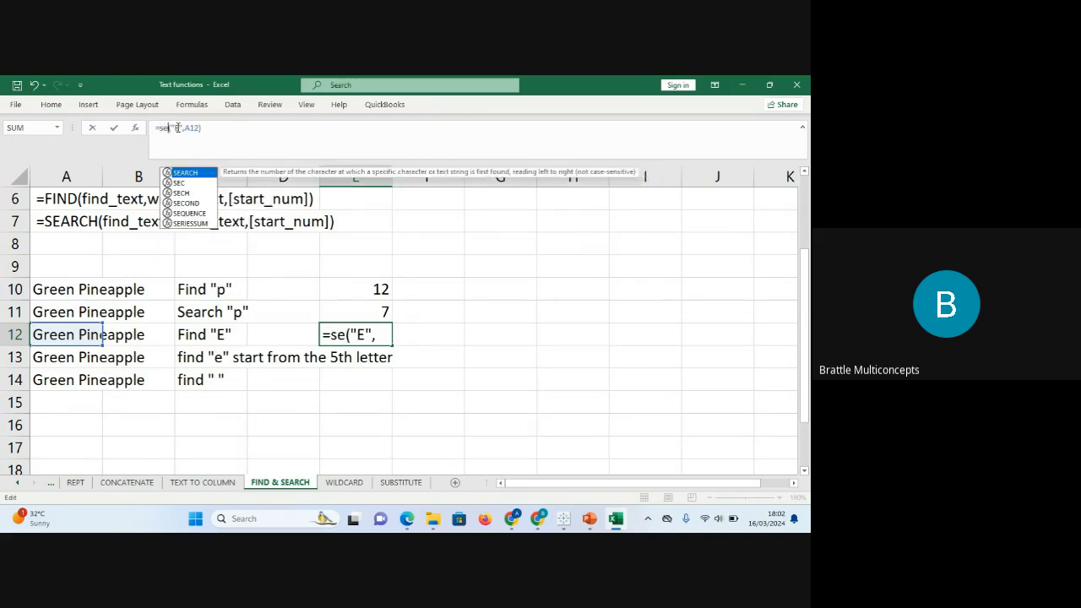
{"action": "type", "text": "ch"}
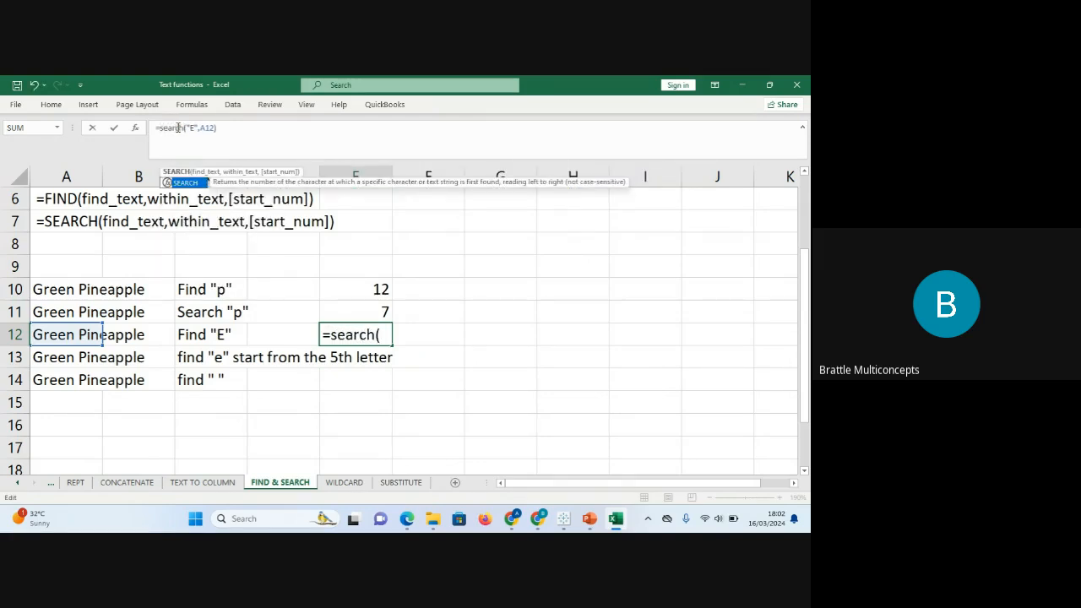
{"action": "key", "text": "Return"}
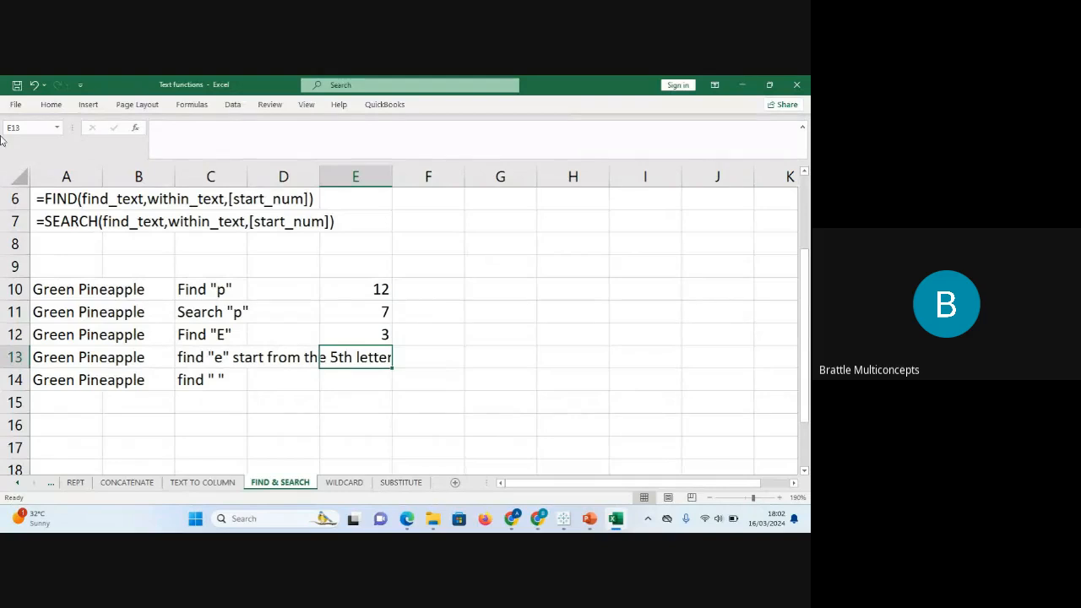
{"action": "left_click", "coordinate": [61, 336]}
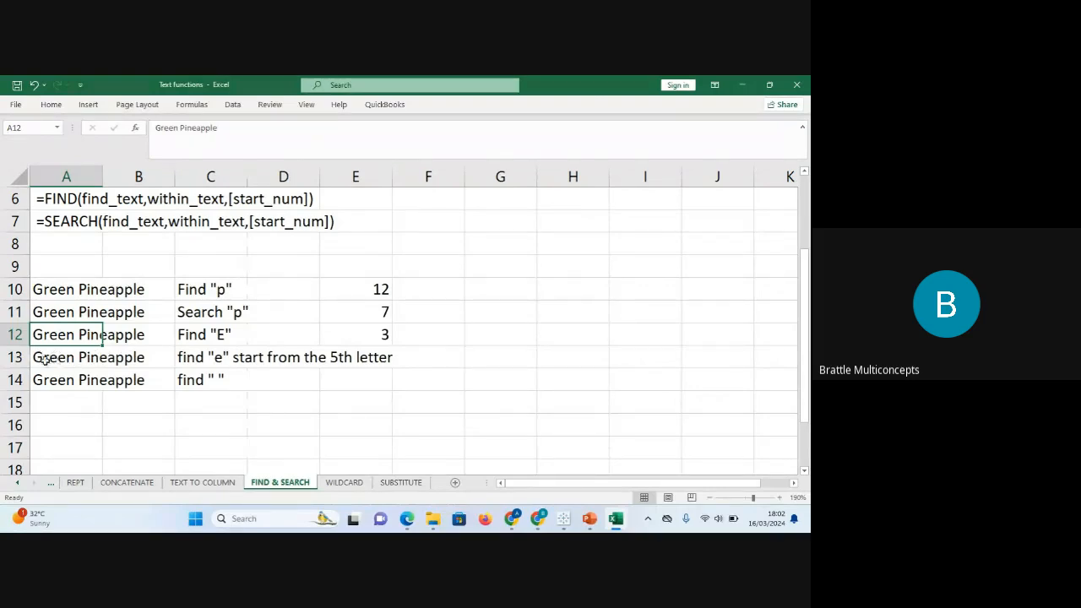
Enter =SEARCH("E",A13,6) in E13 so it returns 10.
{"action": "left_click", "coordinate": [195, 358]}
{"action": "left_click", "coordinate": [352, 357]}
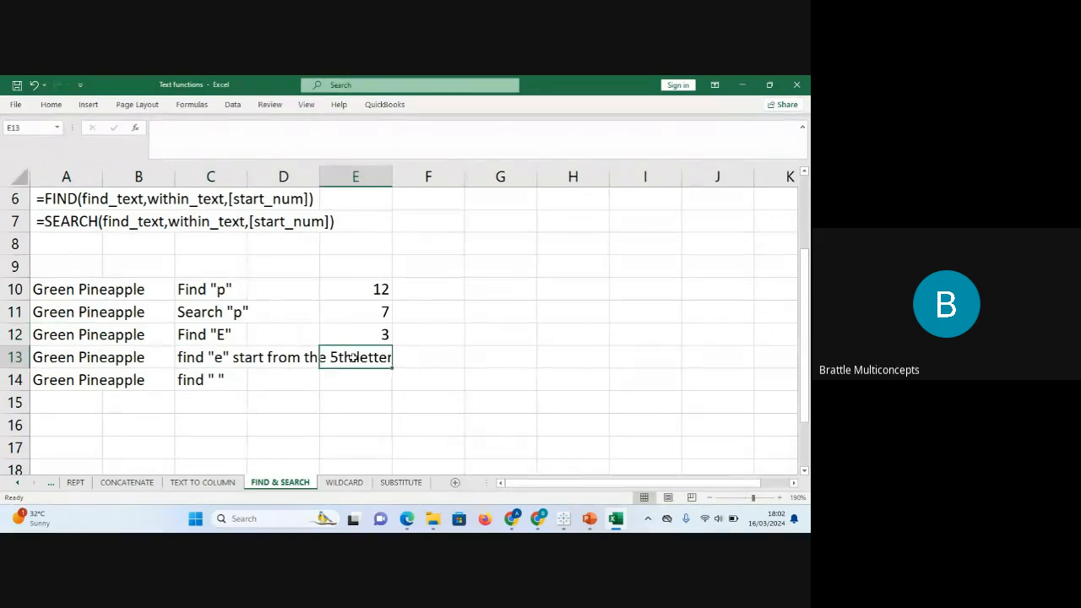
{"action": "type", "text": "=search"}
{"action": "key", "text": "Tab"}
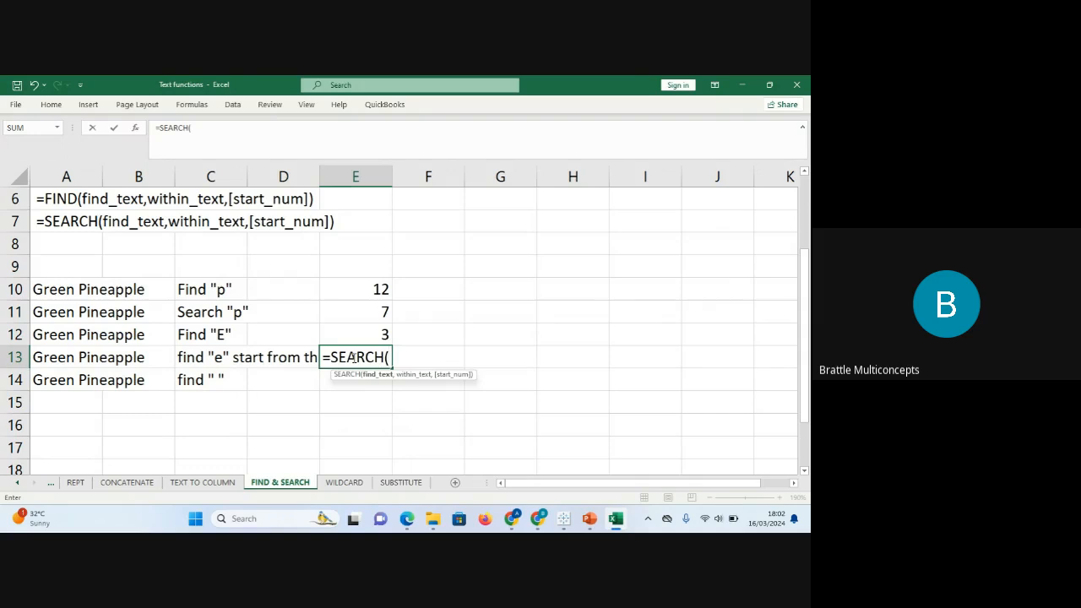
{"action": "left_click", "coordinate": [379, 357]}
{"action": "type", "text": "\""}
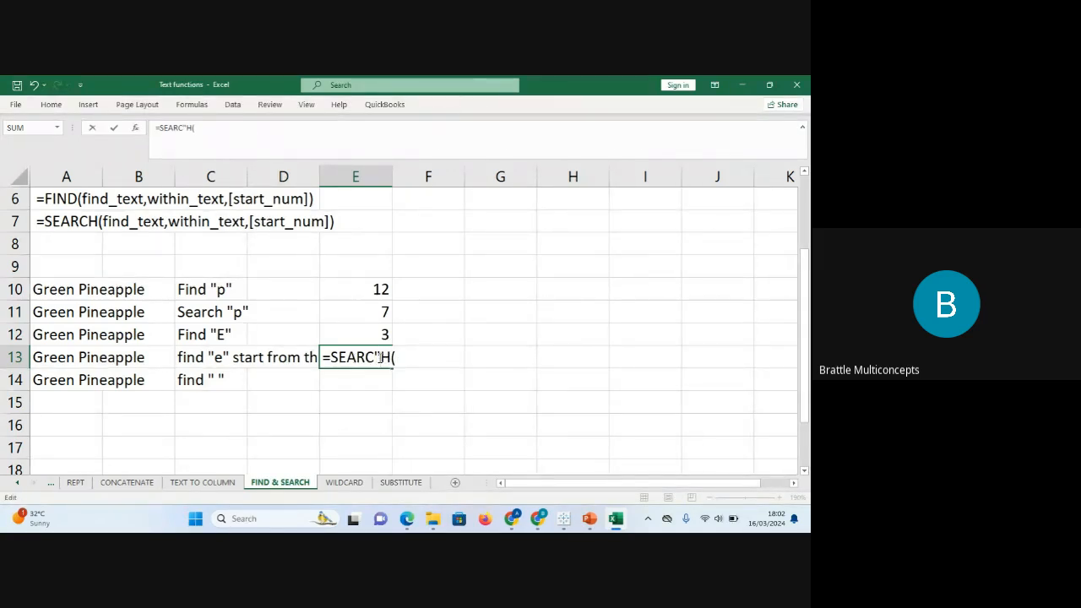
{"action": "key", "text": "BackSpace"}
{"action": "key", "text": "Right"}
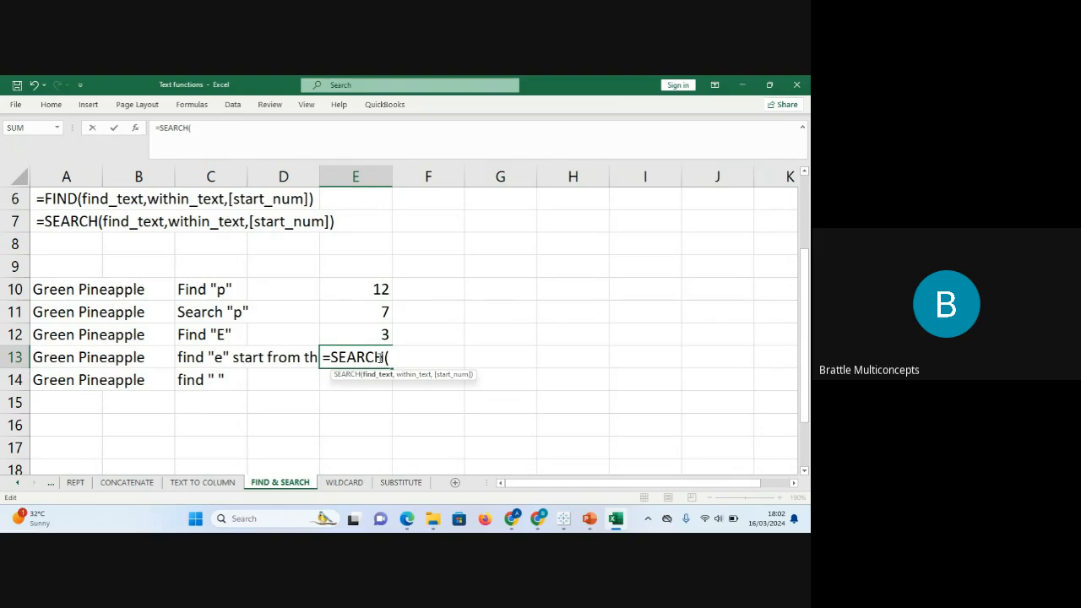
{"action": "type", "text": "\"E\","}
{"action": "left_click", "coordinate": [51, 357]}
{"action": "type", "text": ","}
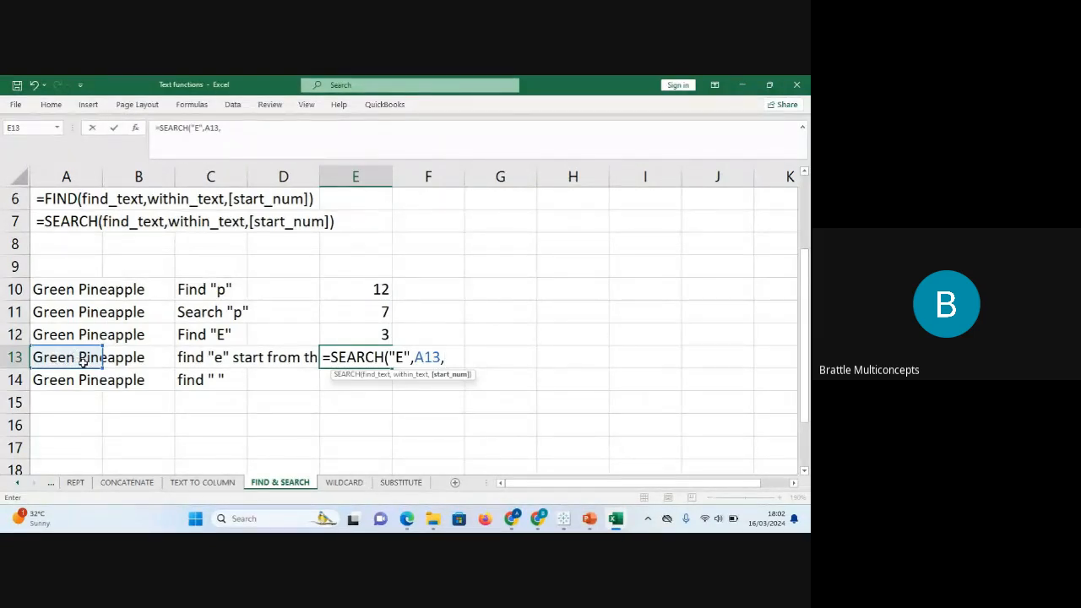
{"action": "left_click", "coordinate": [239, 135]}
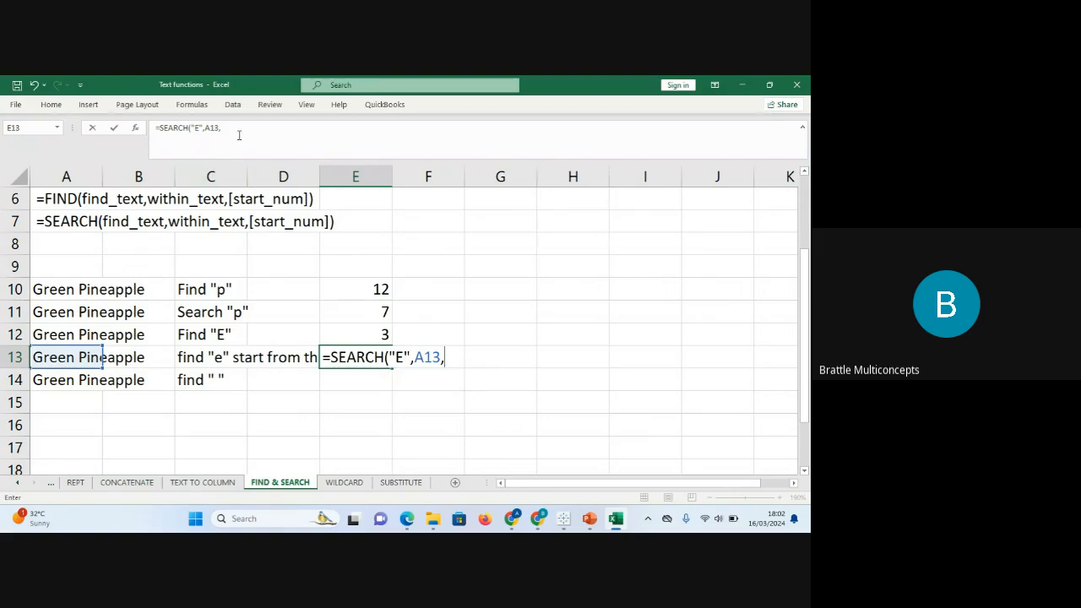
{"action": "type", "text": "6)"}
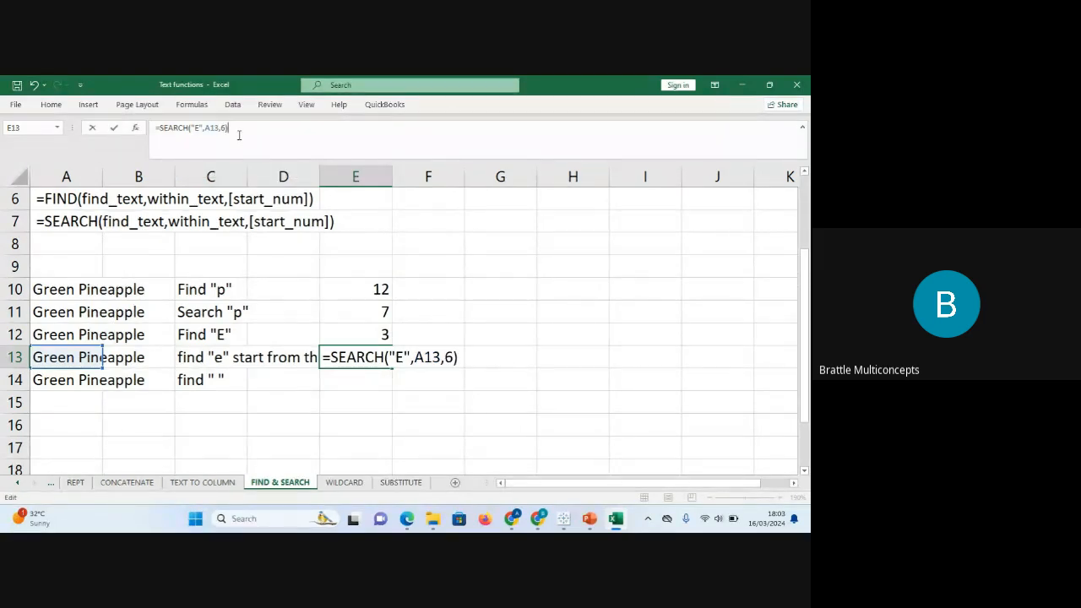
{"action": "key", "text": "Return"}
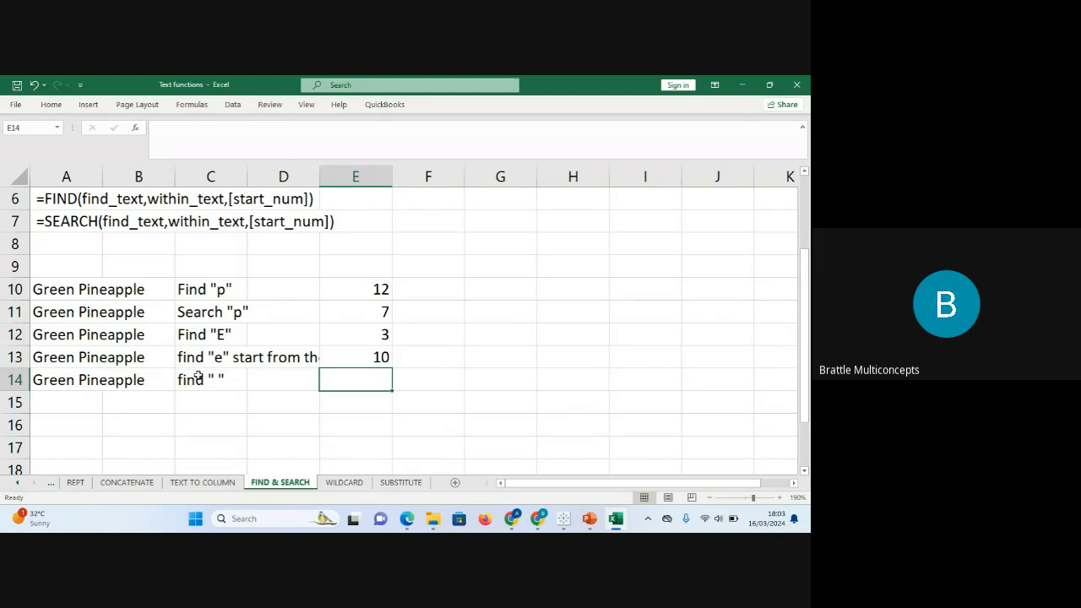
Enter =FIND(" ",A14) in E14 to get 6, the position of the space.
{"action": "type", "text": "f"}
{"action": "key", "text": "BackSpace"}
{"action": "type", "text": "=find"}
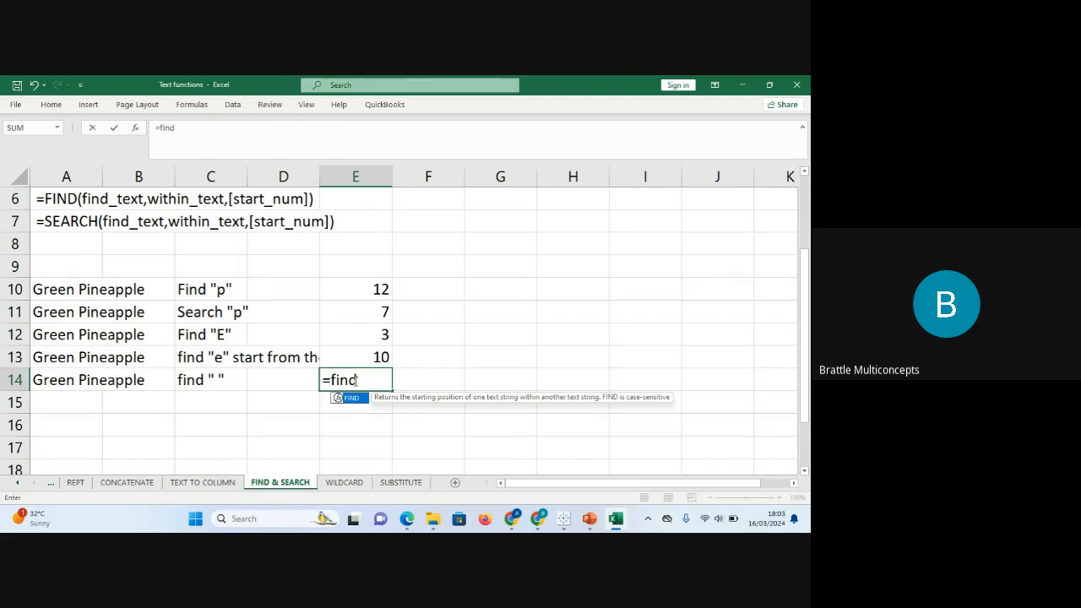
{"action": "type", "text": "\""}
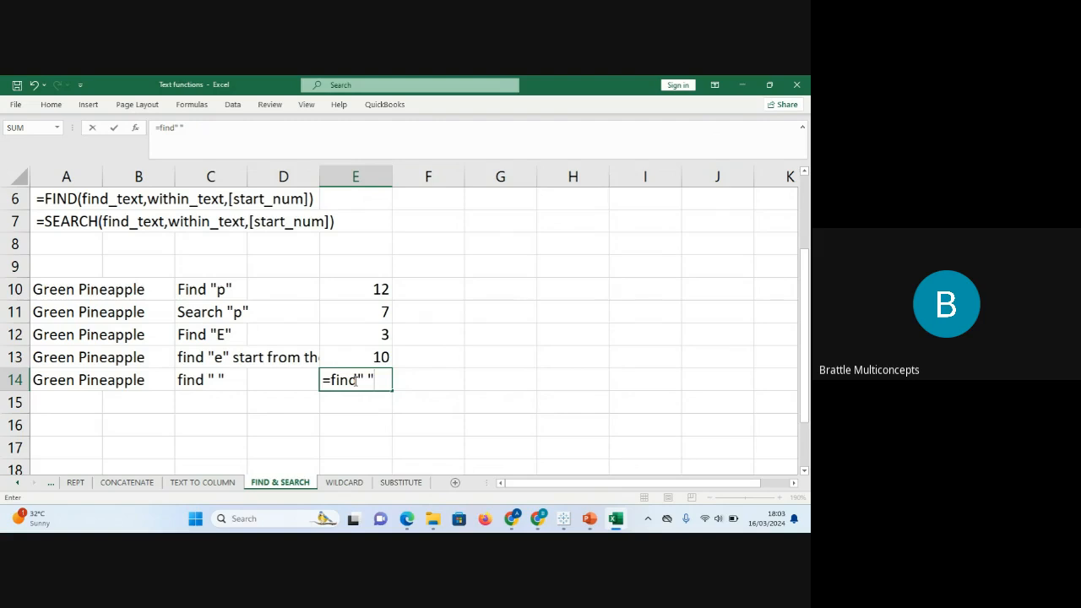
{"action": "left_click_drag", "start_coordinate": [356, 380], "coordinate": [322, 380]}
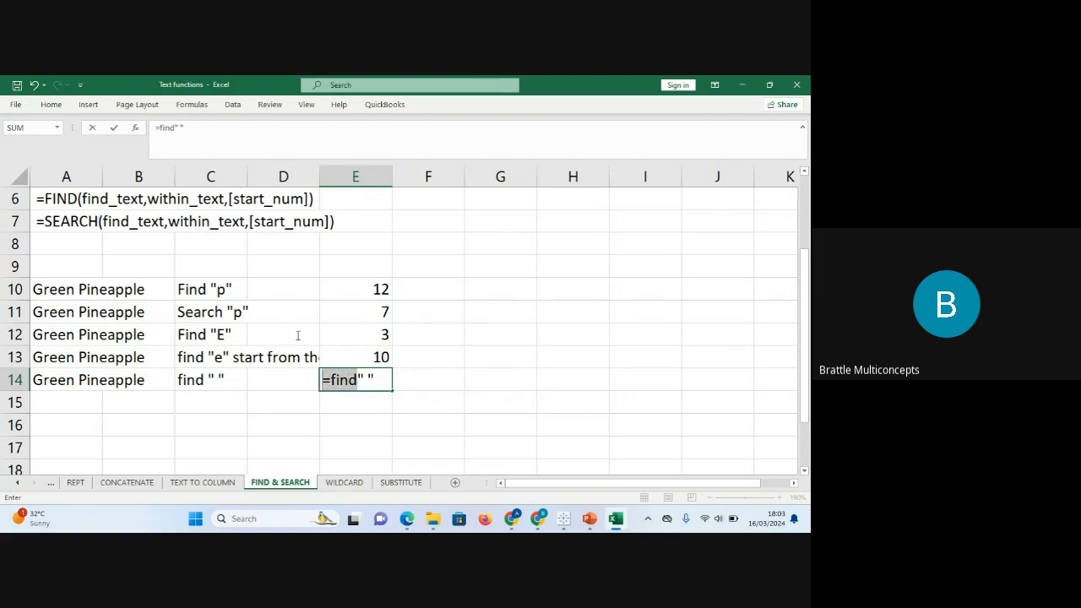
{"action": "left_click", "coordinate": [173, 127]}
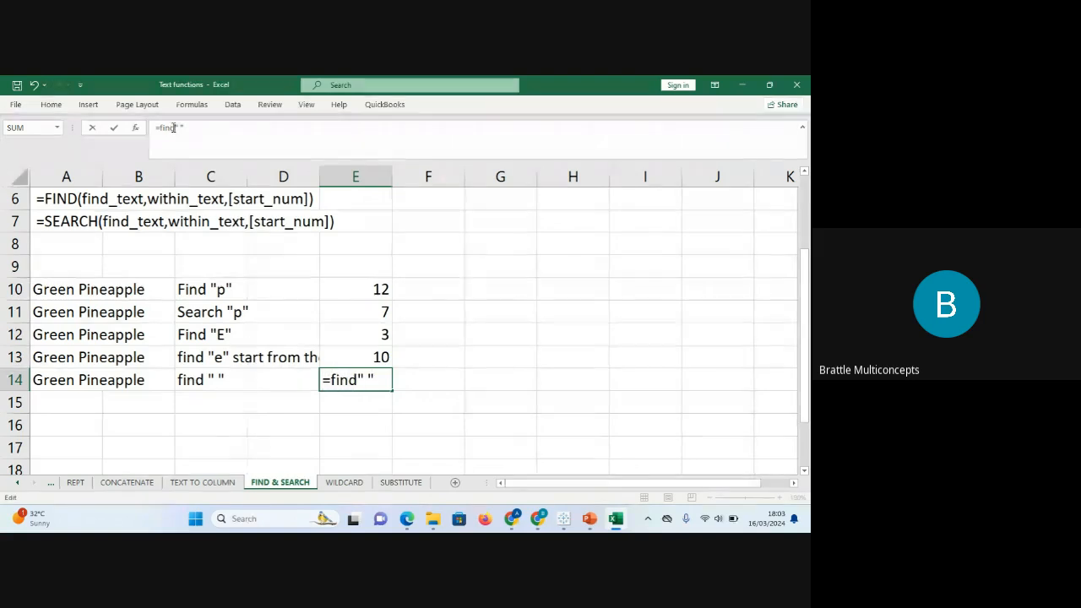
{"action": "type", "text": "(\" \""}
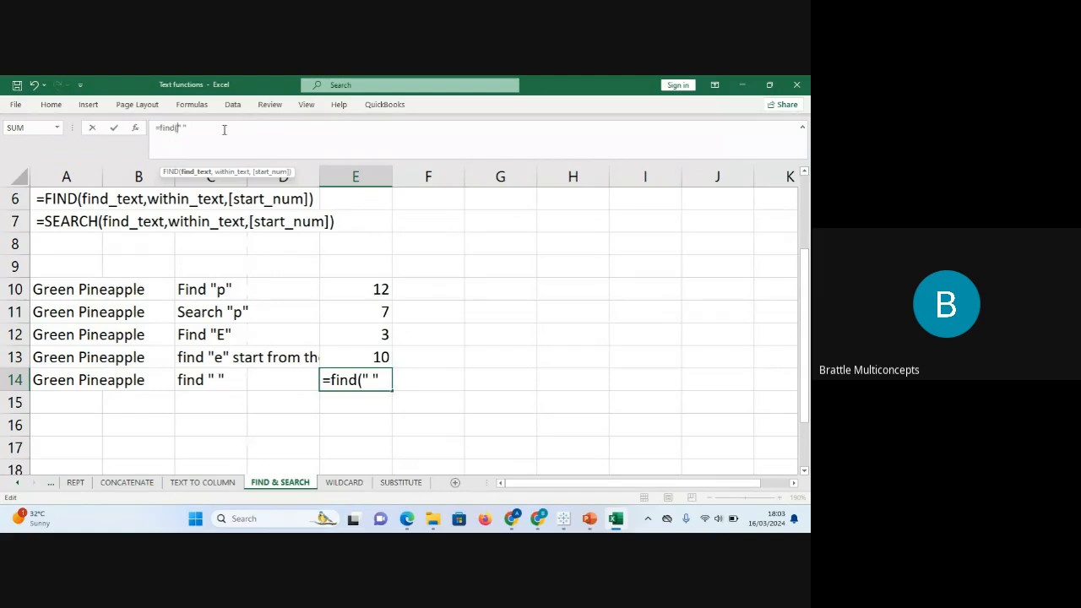
{"action": "type", "text": ","}
{"action": "left_click", "coordinate": [81, 380]}
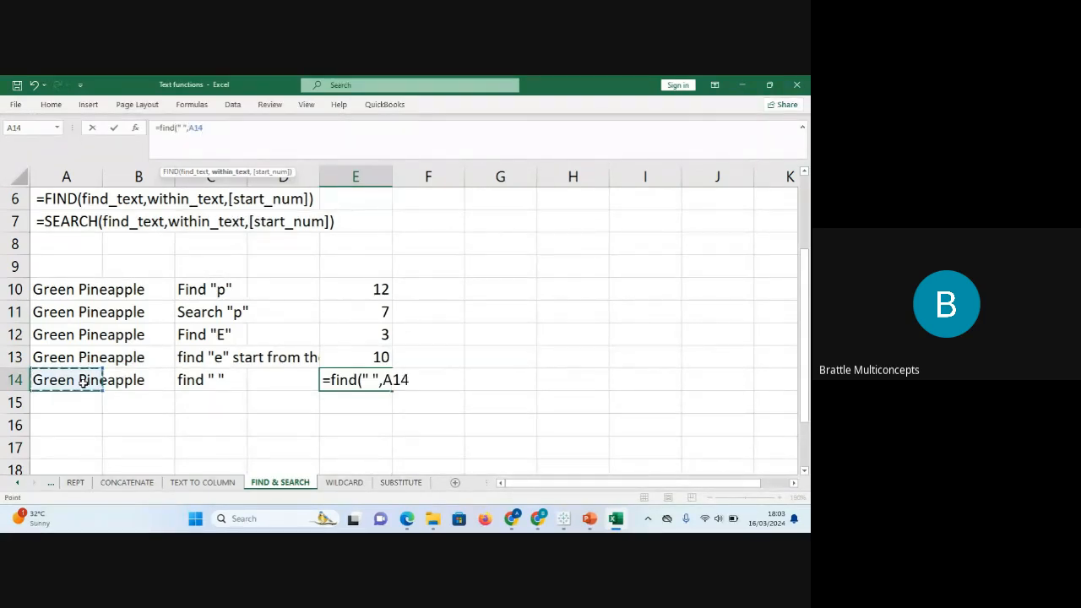
{"action": "key", "text": "Return"}
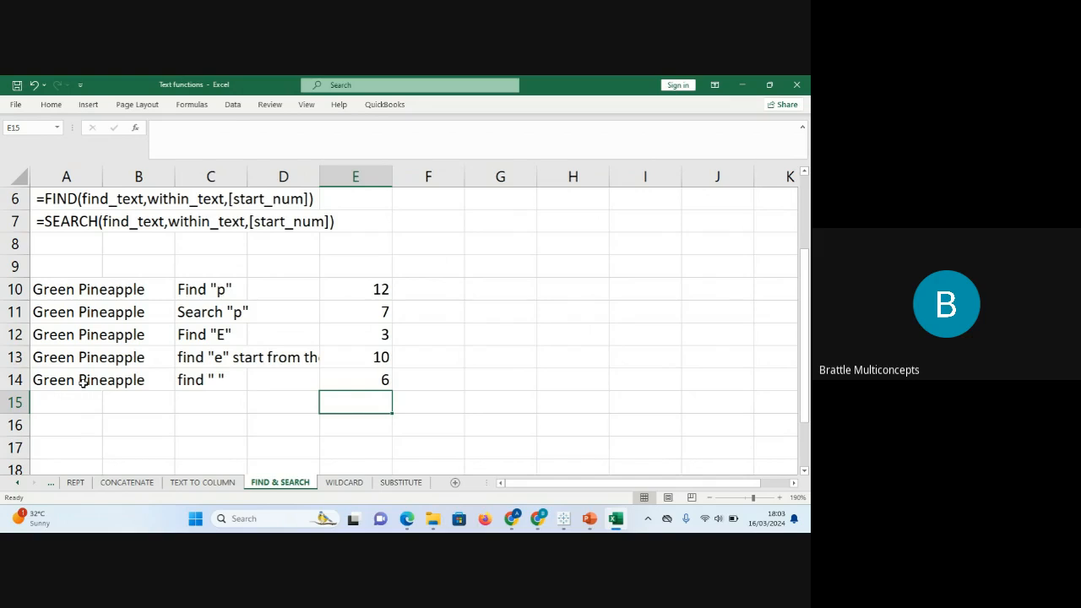
Switch to the LEFT, RIGHT & MID sheet.
{"action": "left_click", "coordinate": [16, 483]}
{"action": "left_click", "coordinate": [16, 483]}
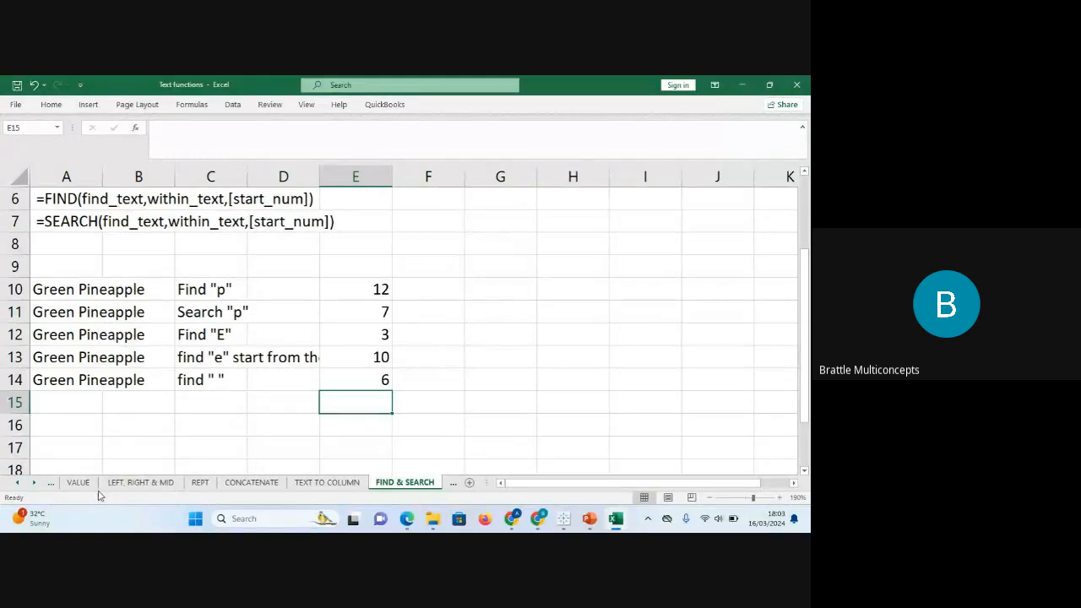
{"action": "left_click", "coordinate": [140, 482]}
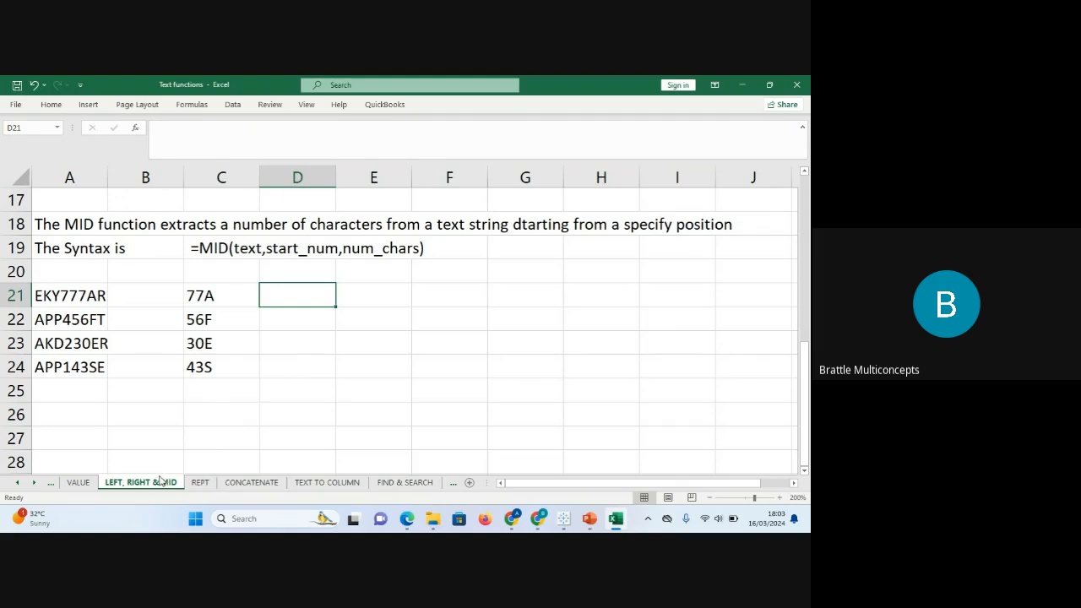
Enter the samples asde 002, desaln 1234 and getbre 34 into A27, A28 and A29.
{"action": "left_click", "coordinate": [129, 432]}
{"action": "left_click", "coordinate": [91, 434]}
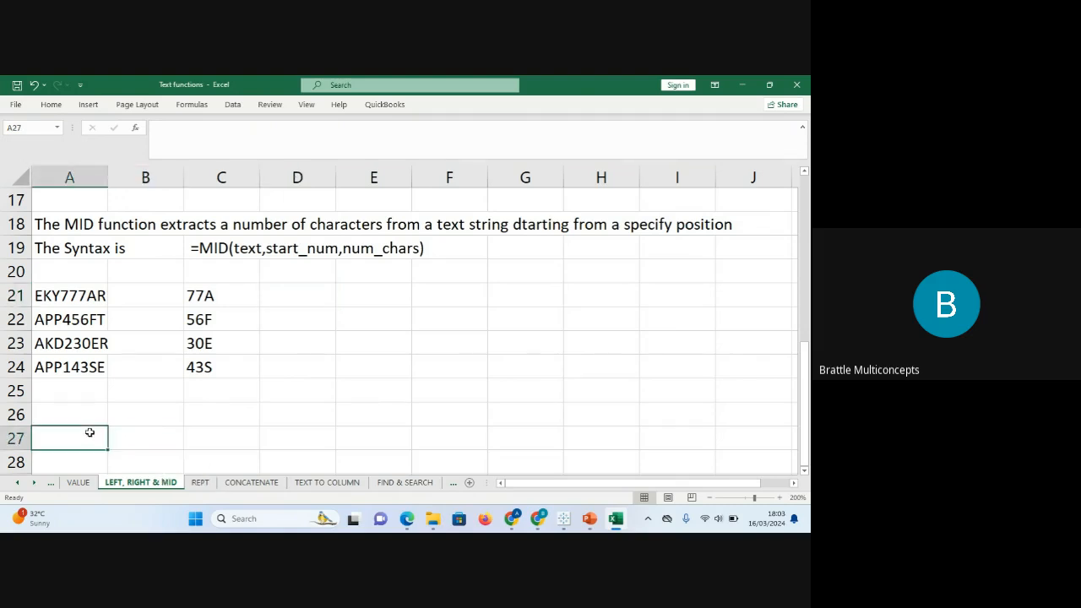
{"action": "key", "text": "Down"}
{"action": "key", "text": "Down"}
{"action": "key", "text": "Down"}
{"action": "key", "text": "Down"}
{"action": "key", "text": "Down"}
{"action": "key", "text": "Down"}
{"action": "key", "text": "Up"}
{"action": "key", "text": "Up"}
{"action": "key", "text": "Up"}
{"action": "key", "text": "Up"}
{"action": "key", "text": "Up"}
{"action": "key", "text": "Up"}
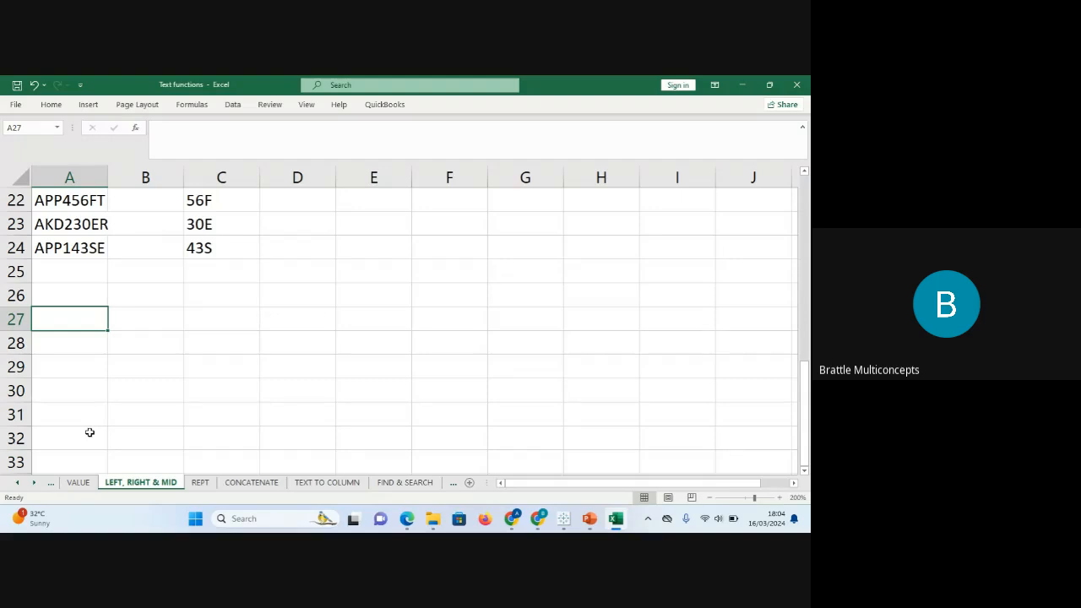
{"action": "type", "text": "asde"}
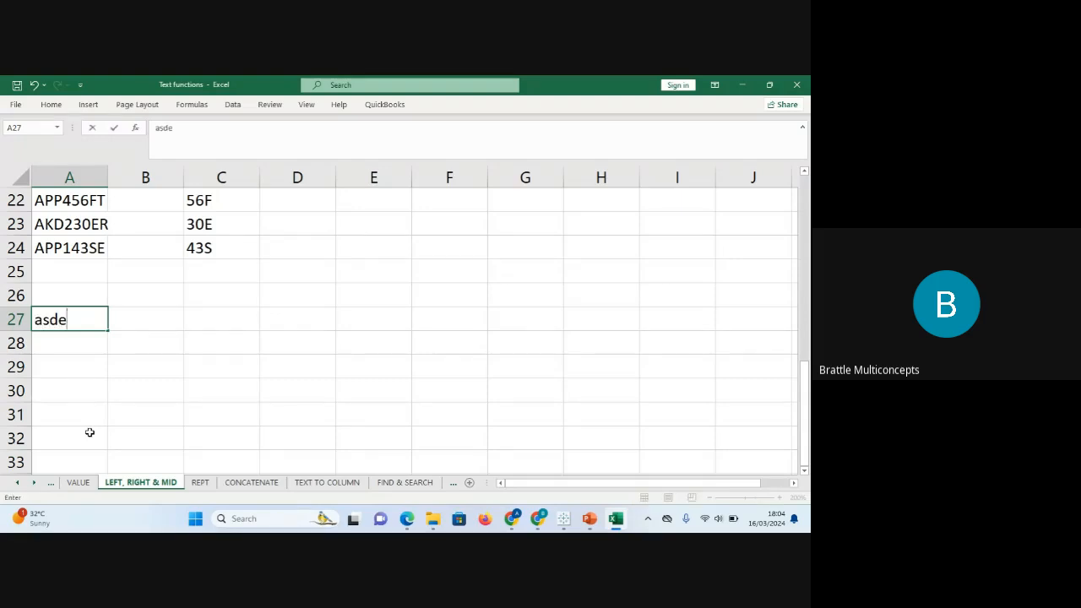
{"action": "type", "text": " 002"}
{"action": "key", "text": "Return"}
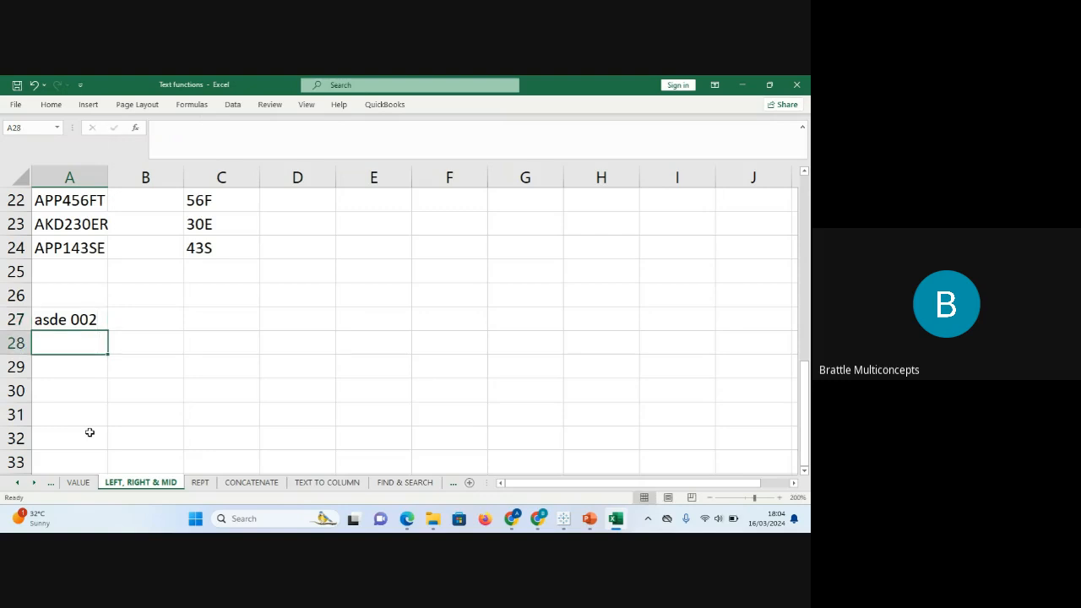
{"action": "type", "text": "des"}
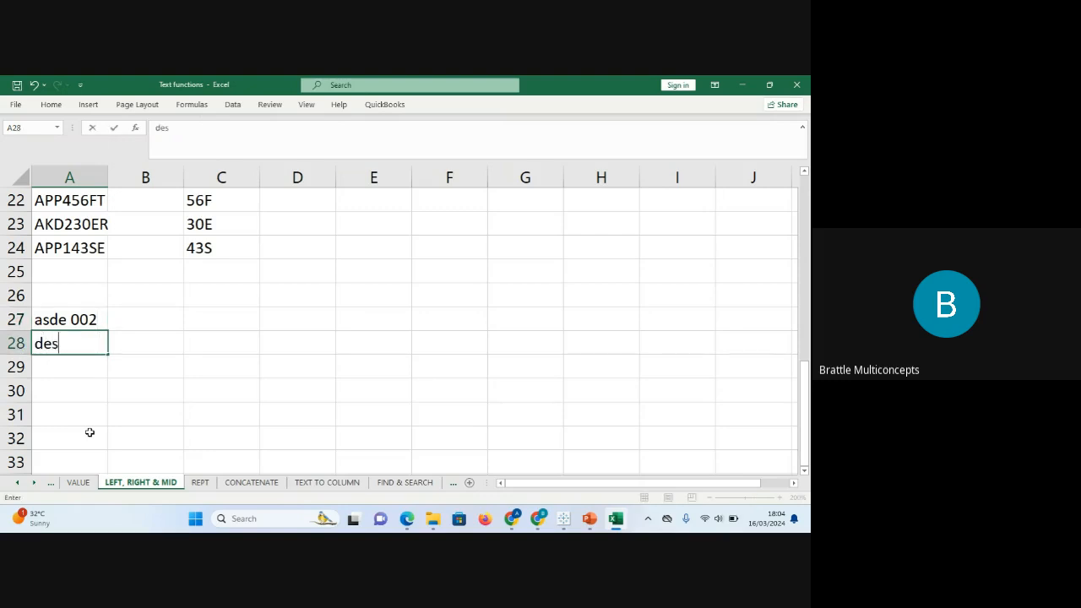
{"action": "type", "text": "aln 1234"}
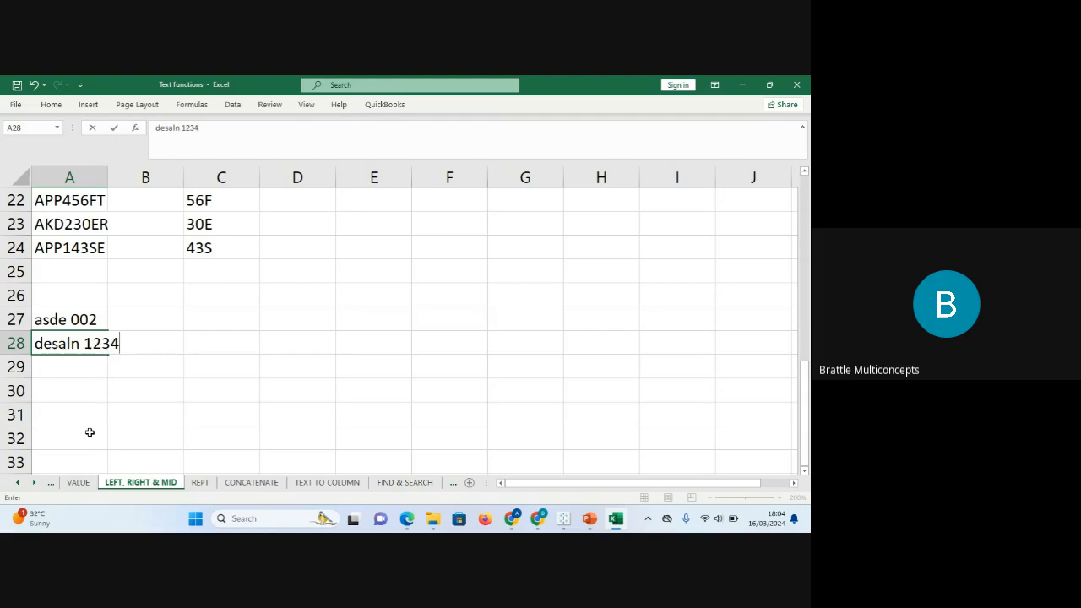
{"action": "key", "text": "ctrl+Return"}
{"action": "key", "text": "Return"}
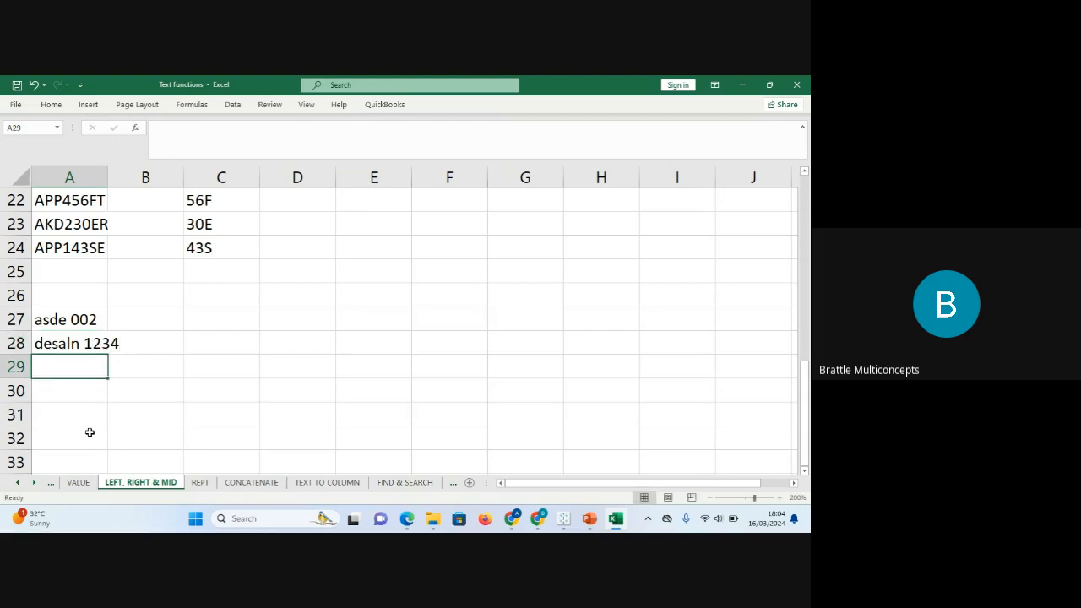
{"action": "type", "text": "ge"}
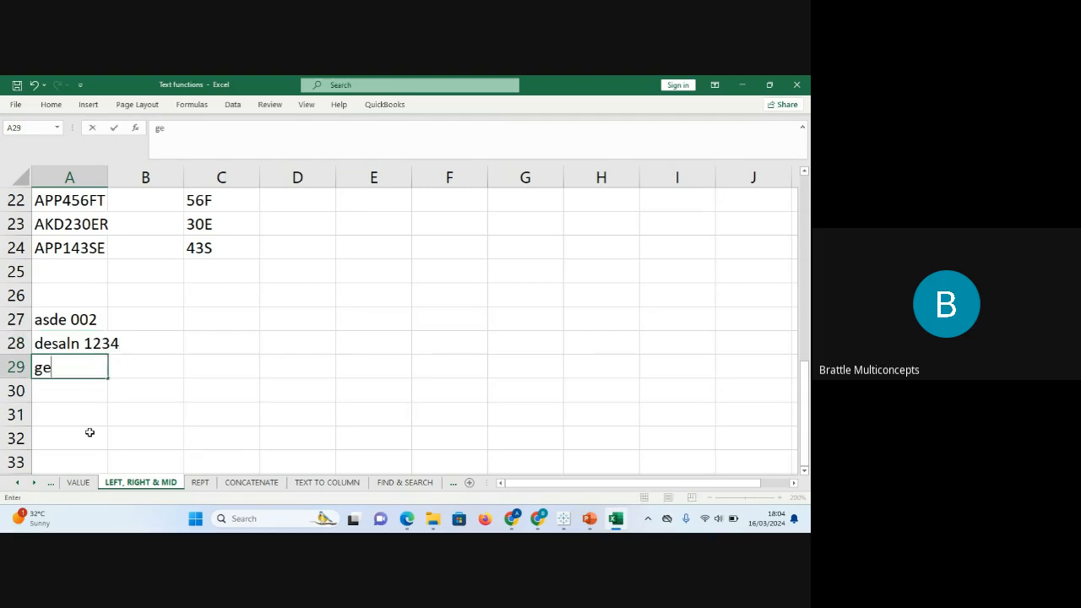
{"action": "type", "text": "tbre"}
{"action": "type", "text": "34"}
{"action": "key", "text": "Return"}
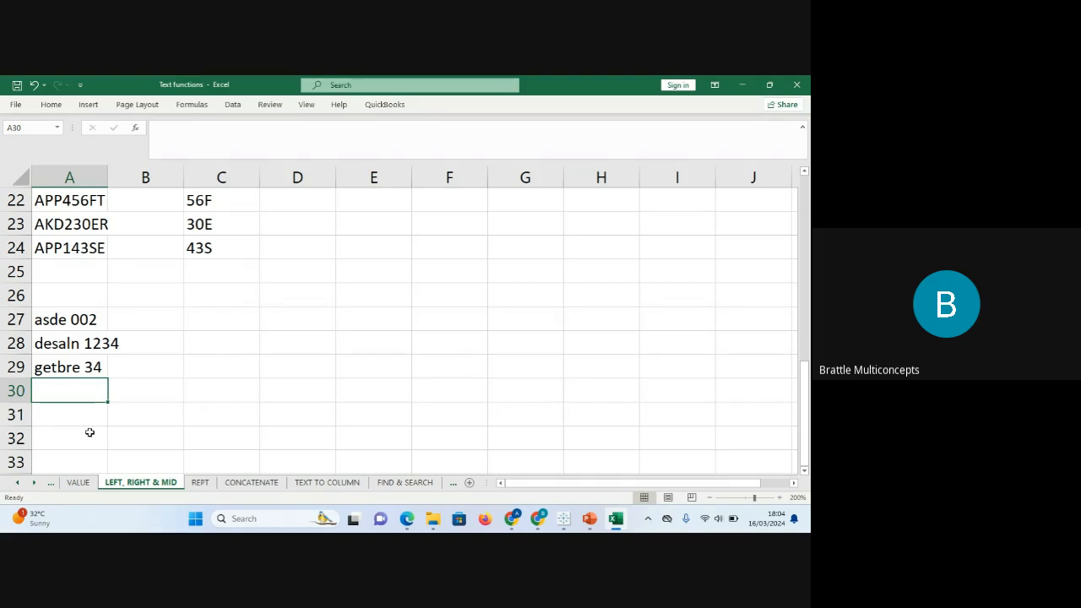
{"action": "left_click", "coordinate": [177, 319]}
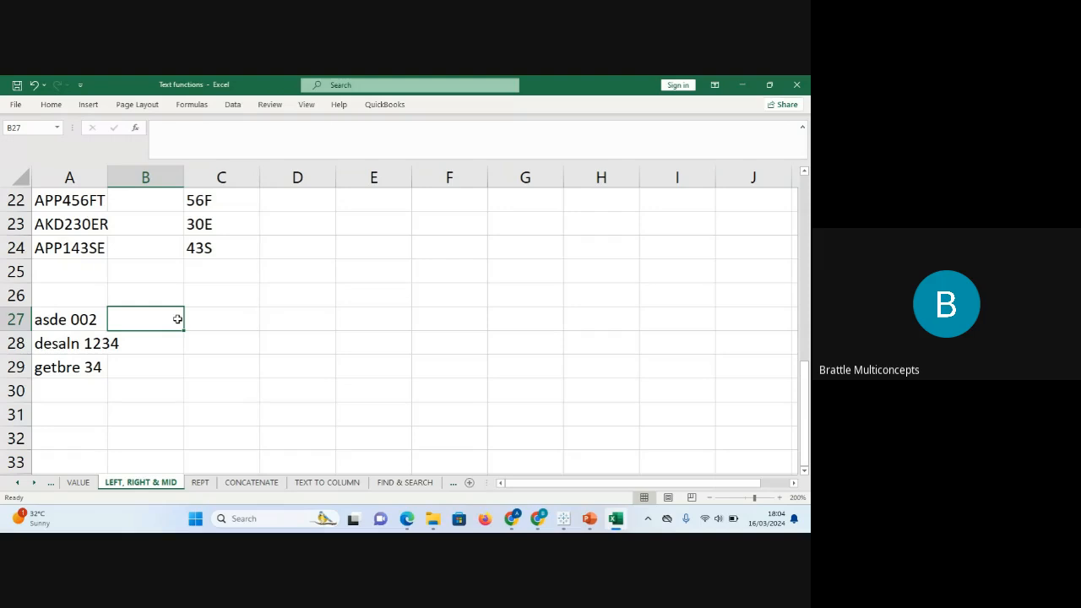
Enter =RIGHT(A27,3) in C27 to get A27's last three characters.
{"action": "left_click", "coordinate": [217, 316]}
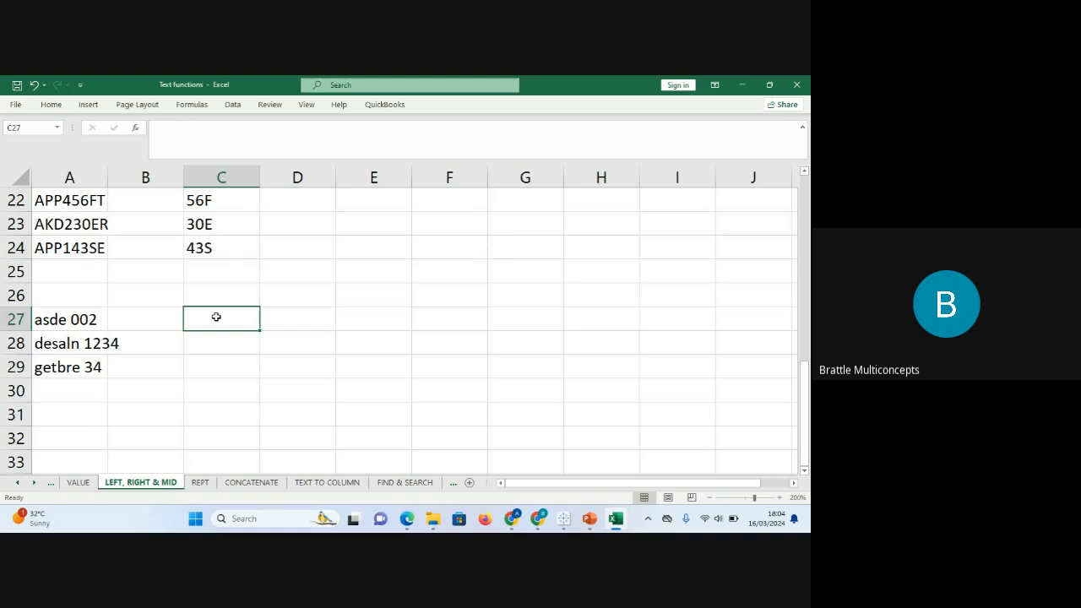
{"action": "type", "text": "="}
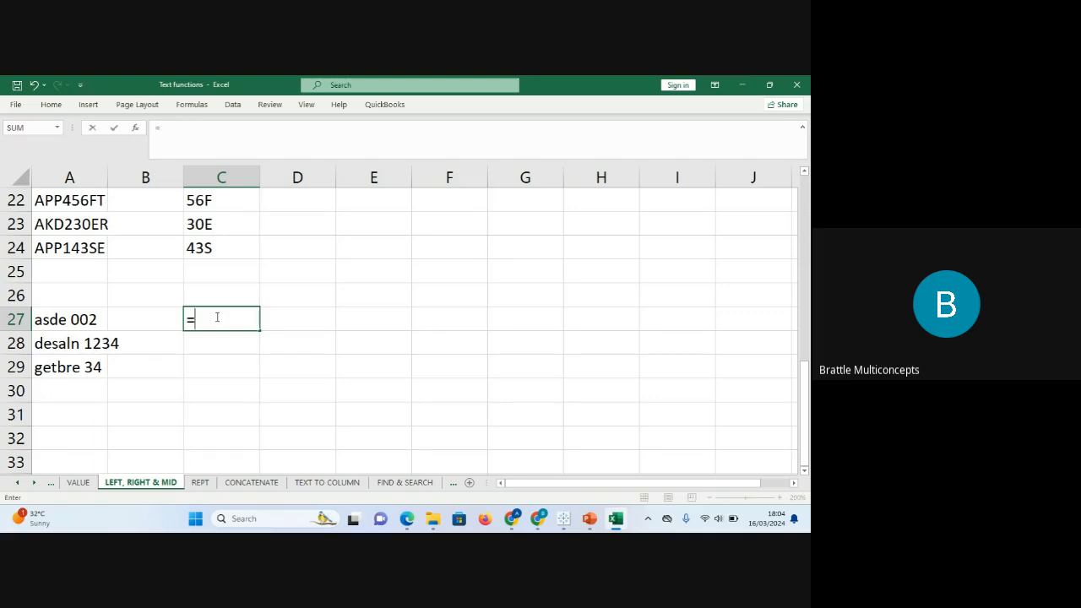
{"action": "type", "text": "right"}
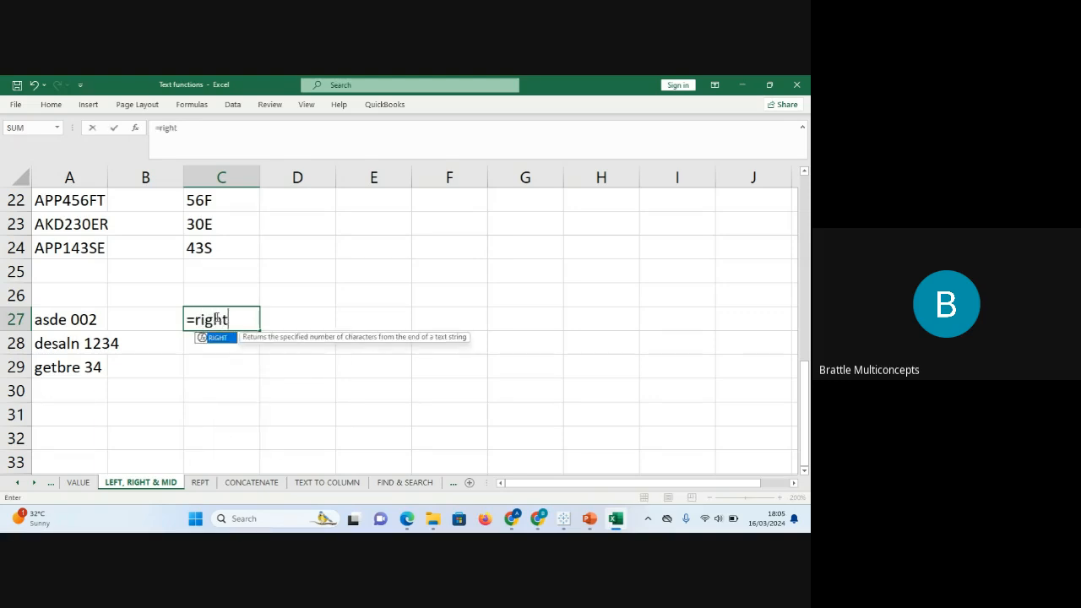
{"action": "key", "text": "Tab"}
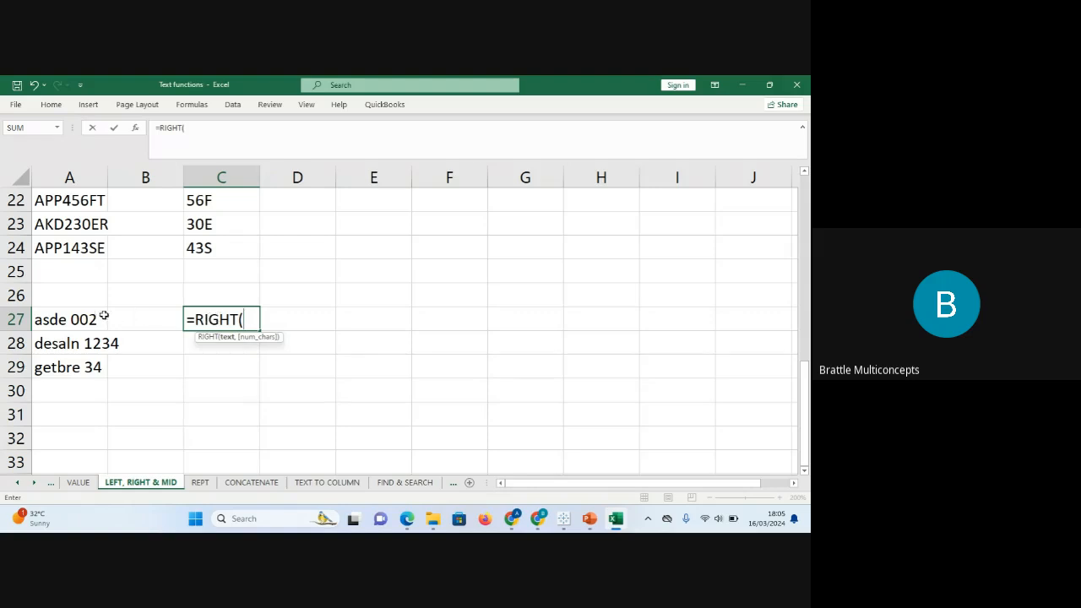
{"action": "left_click", "coordinate": [62, 323]}
{"action": "type", "text": ","}
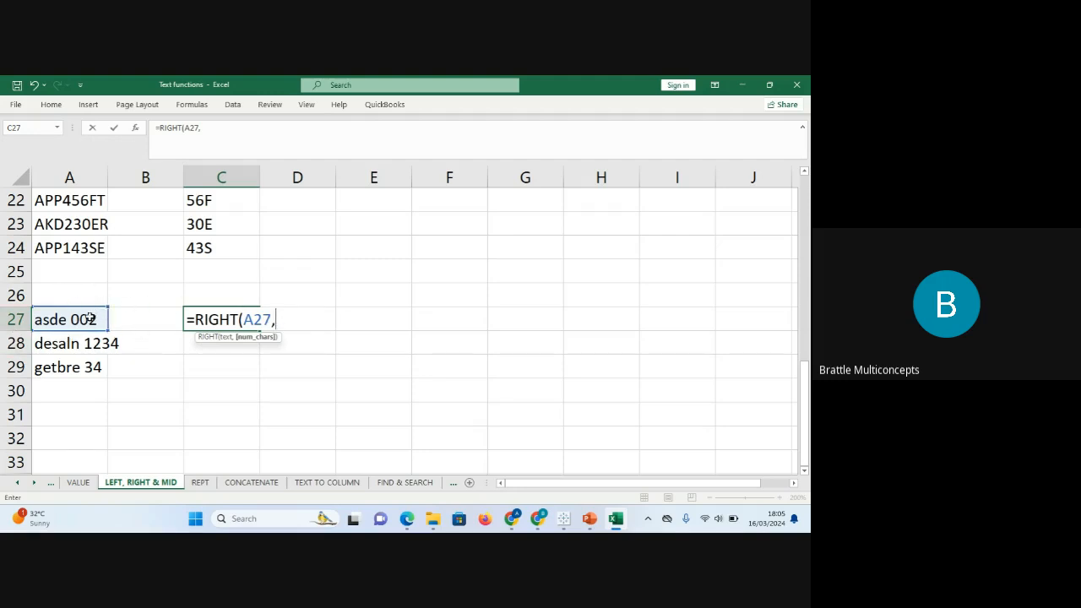
{"action": "type", "text": "3"}
{"action": "key", "text": "Return"}
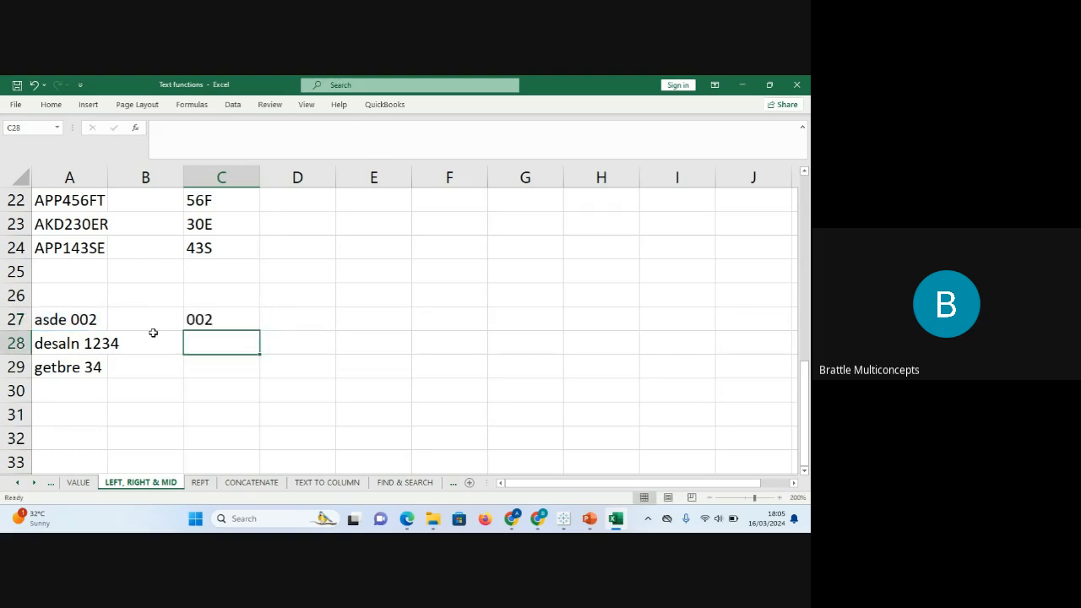
Fill the RIGHT formula down to C29, then clear C27:C30 again.
{"action": "left_click", "coordinate": [207, 326]}
{"action": "left_click_drag", "start_coordinate": [258, 329], "coordinate": [258, 378]}
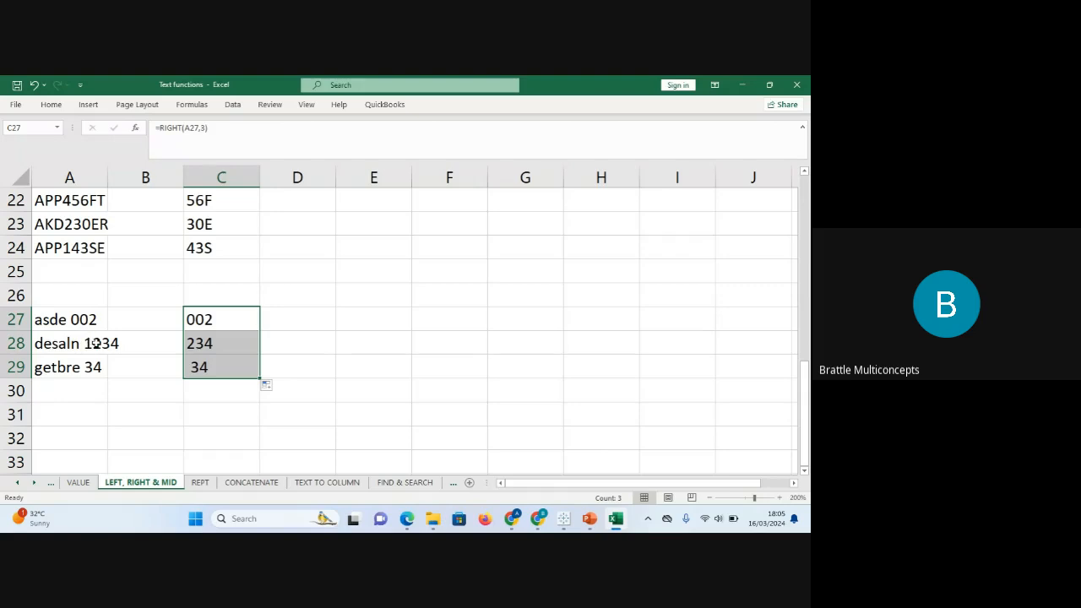
{"action": "left_click_drag", "start_coordinate": [212, 312], "coordinate": [228, 384]}
{"action": "key", "text": "Delete"}
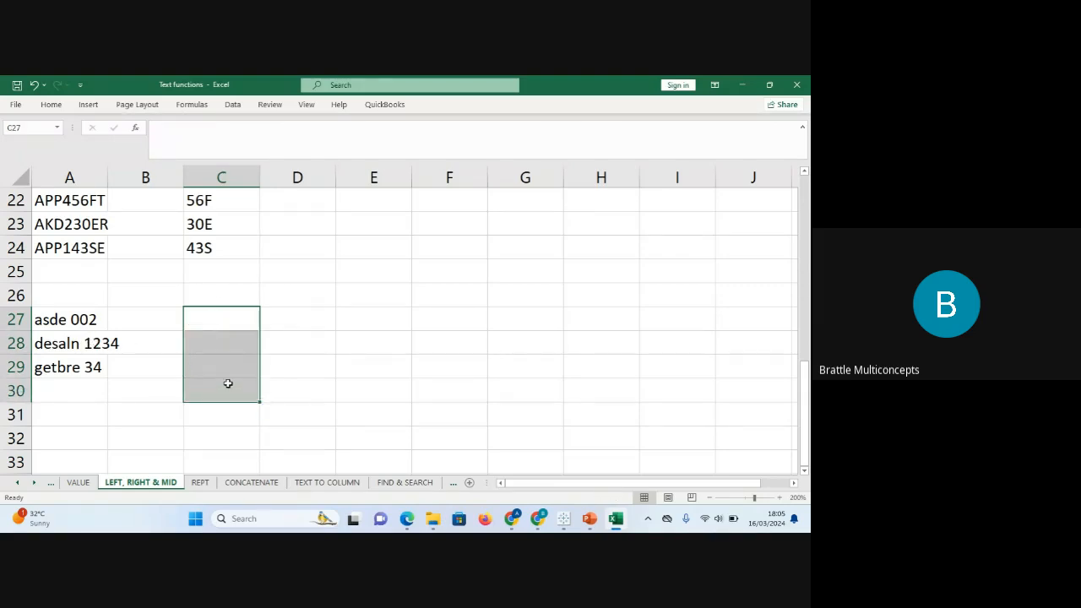
Label cell C26 'len'.
{"action": "left_click", "coordinate": [223, 290]}
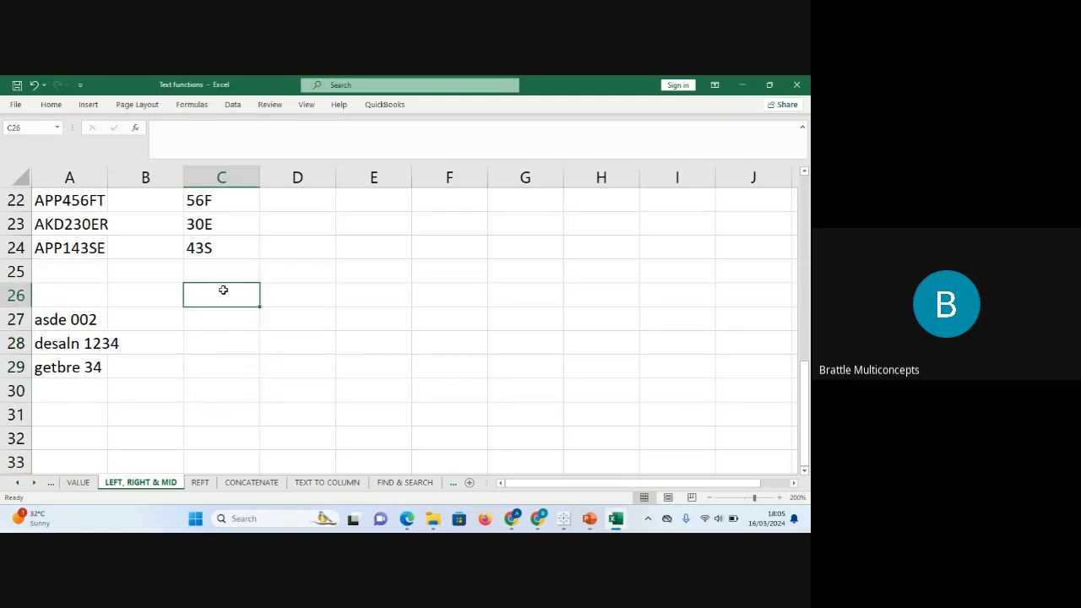
{"action": "type", "text": "=len"}
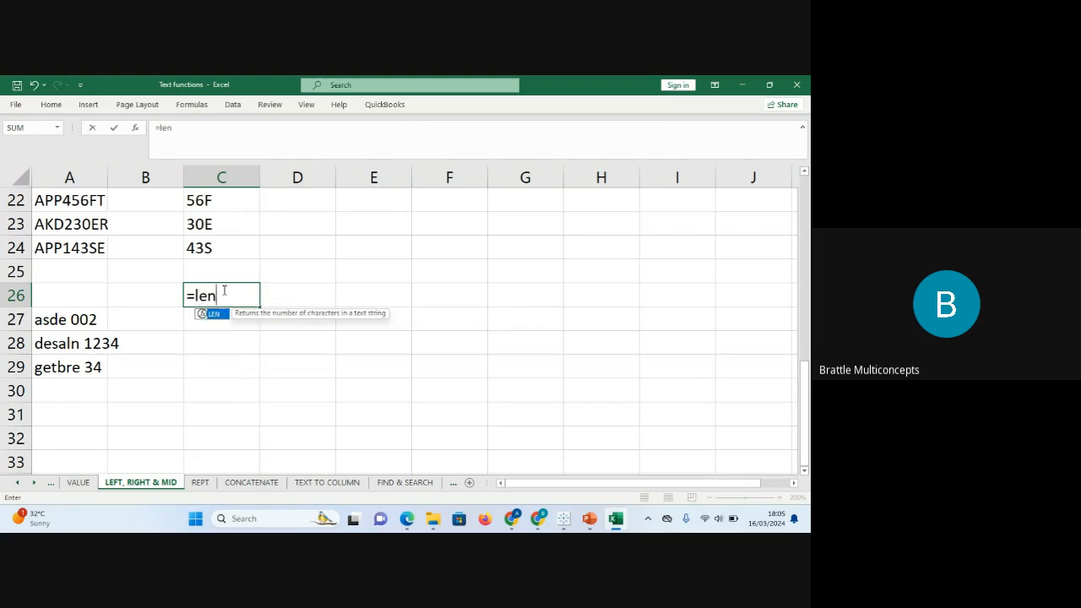
{"action": "key", "text": "Tab"}
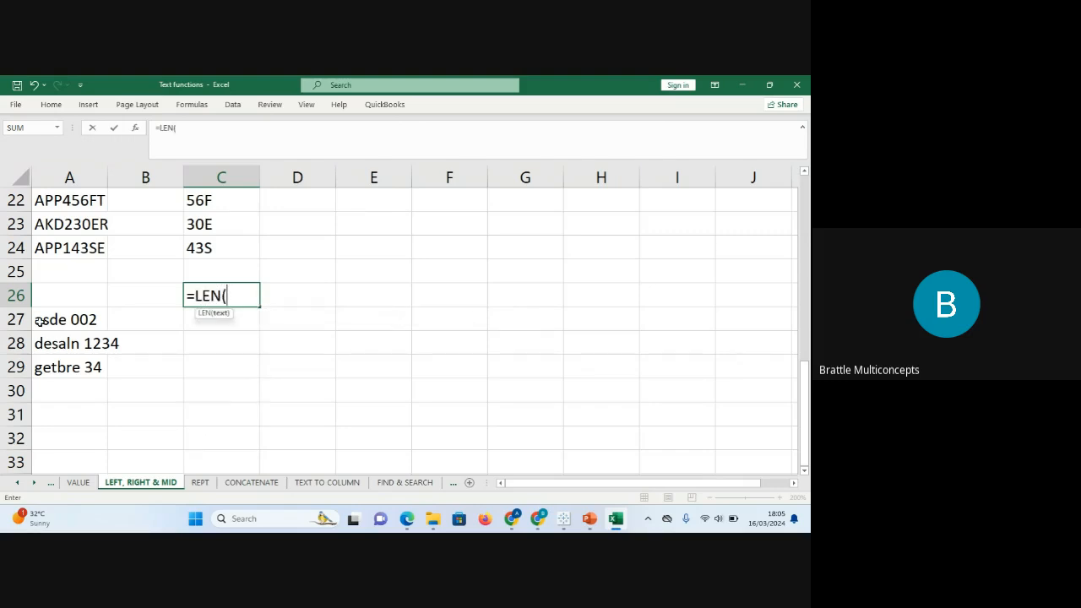
{"action": "key", "text": "BackSpace"}
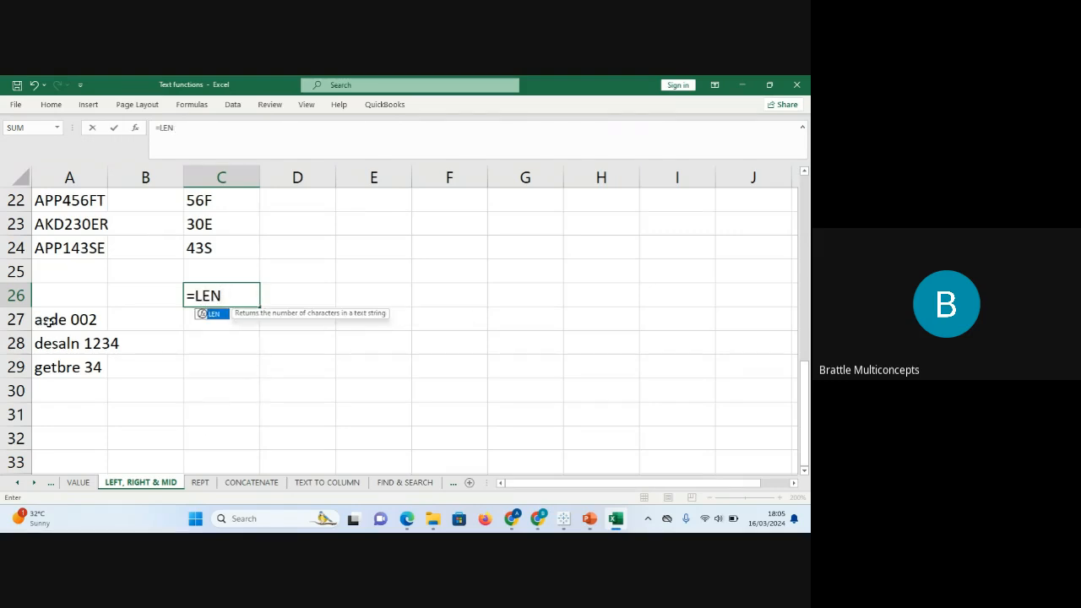
{"action": "key", "text": "Return"}
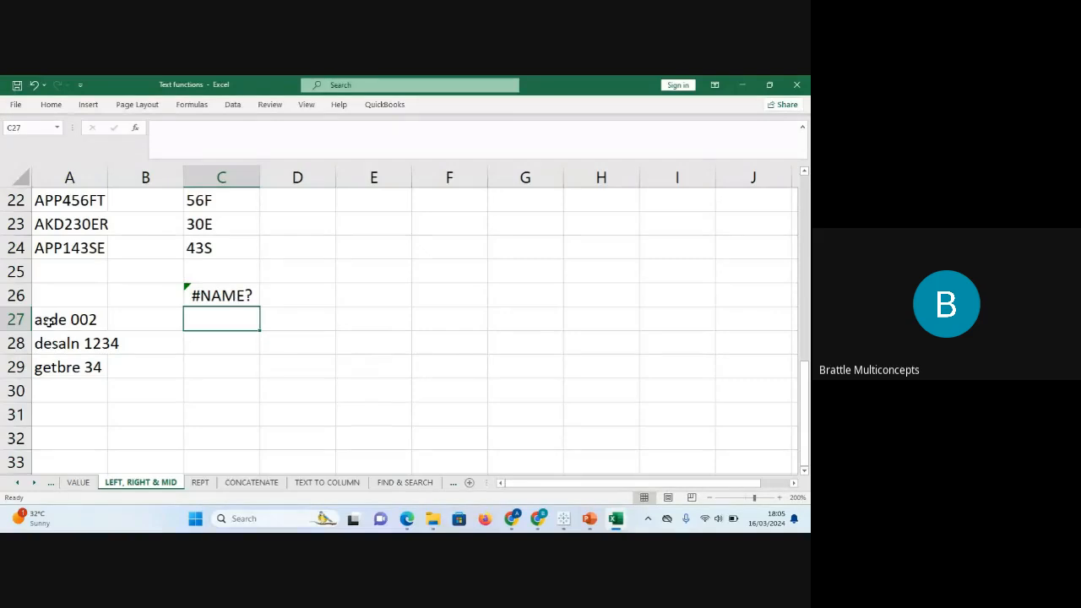
{"action": "key", "text": "Up"}
{"action": "type", "text": "len"}
{"action": "key", "text": "Return"}
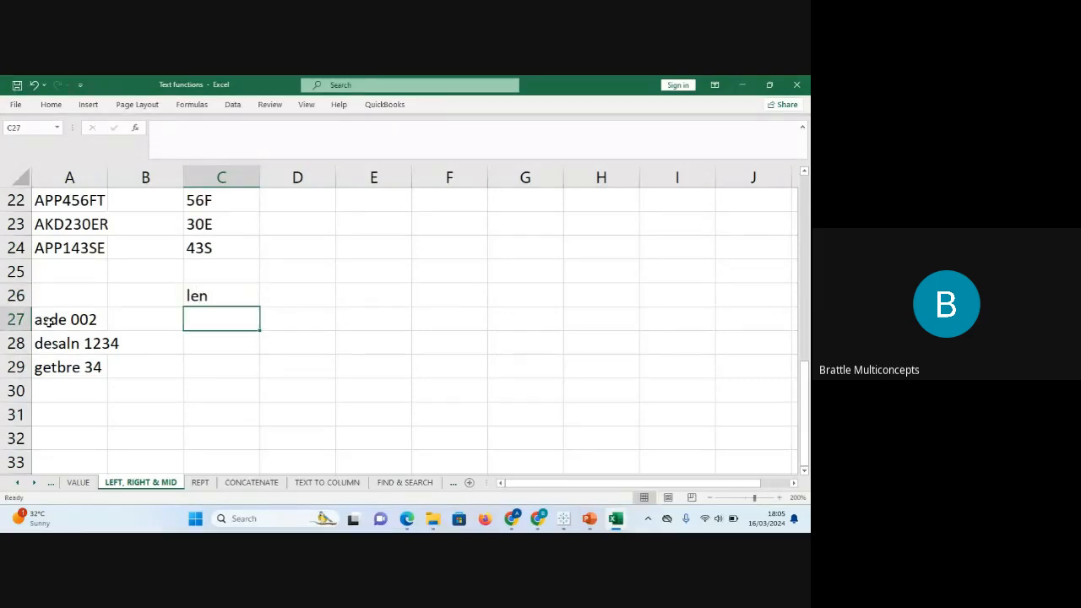
Enter =LEN(A27) in C27 and fill it down to C29, giving 8, 11 and 9.
{"action": "type", "text": "=len"}
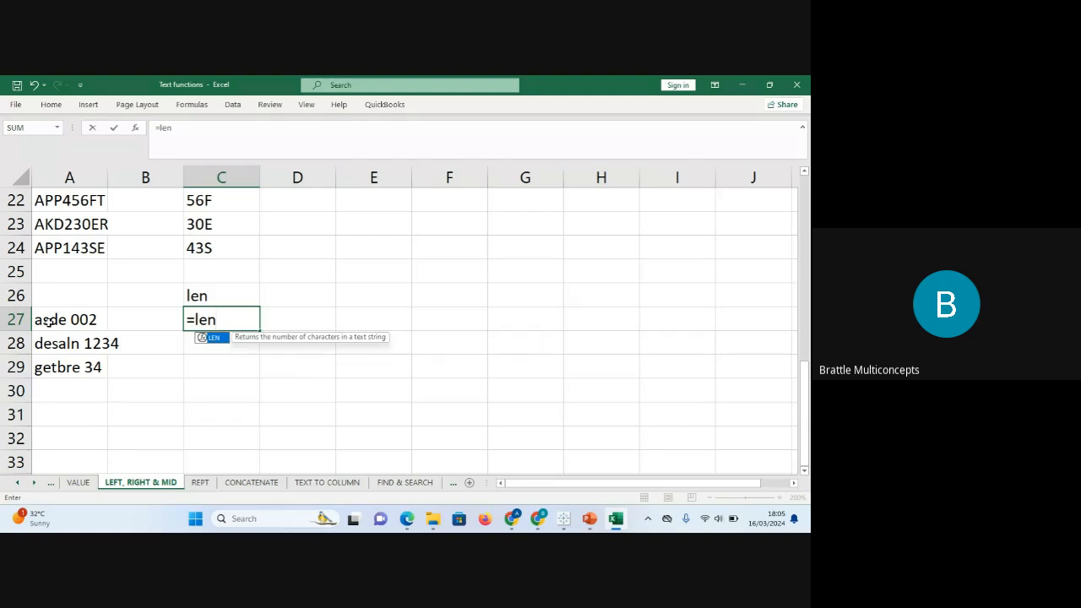
{"action": "key", "text": "Tab"}
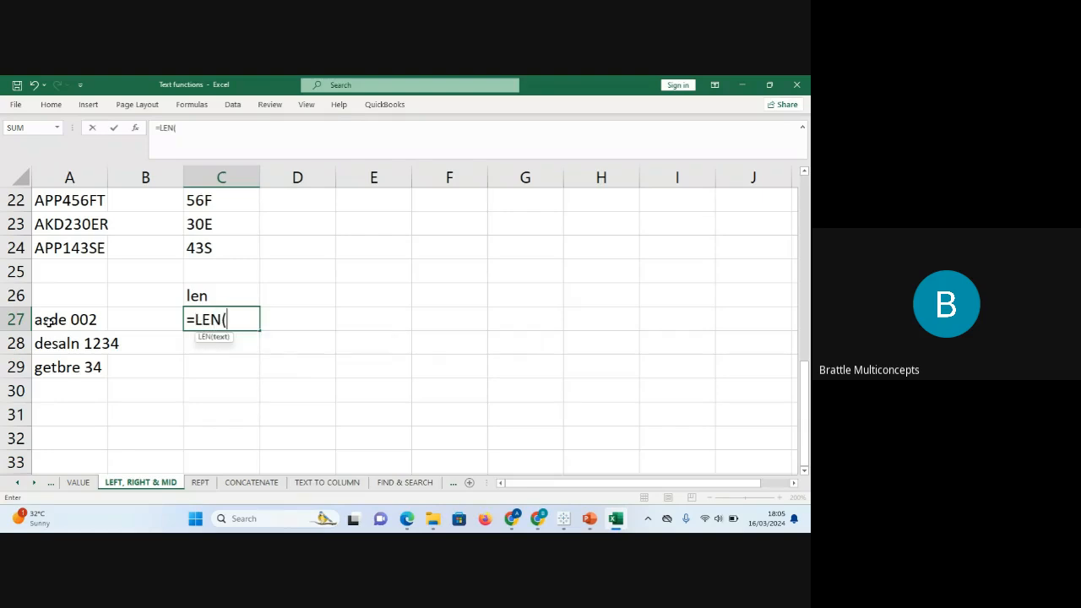
{"action": "left_click", "coordinate": [66, 323]}
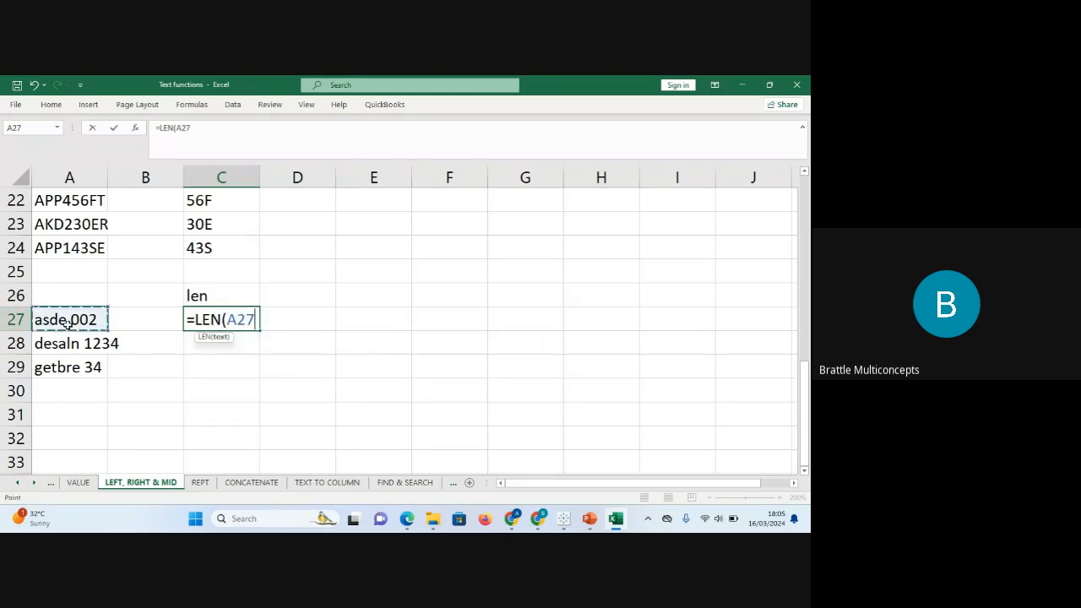
{"action": "type", "text": ")"}
{"action": "key", "text": "Return"}
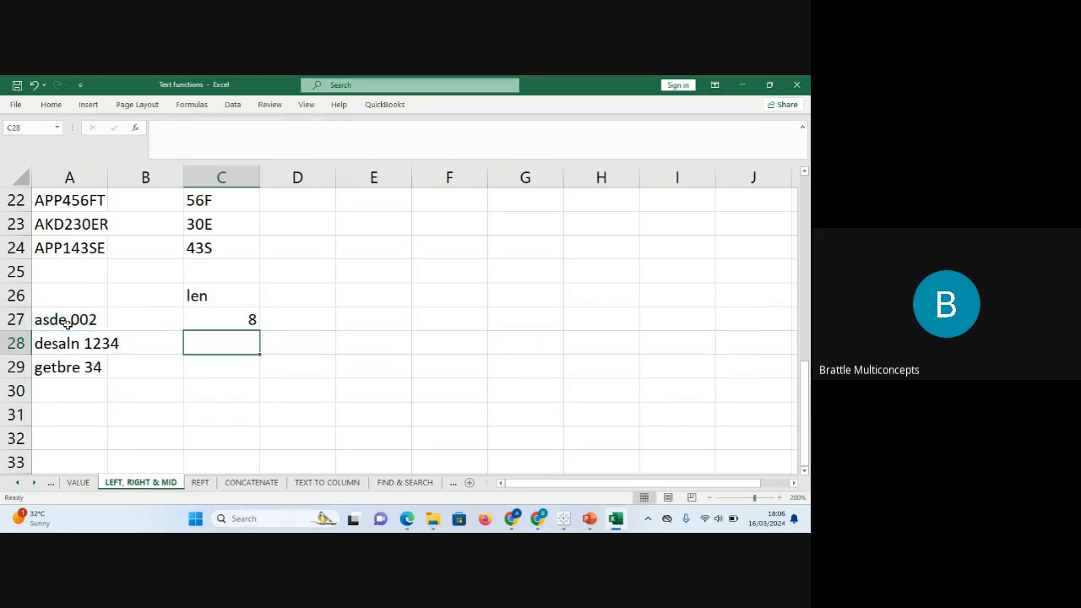
{"action": "left_click", "coordinate": [228, 323]}
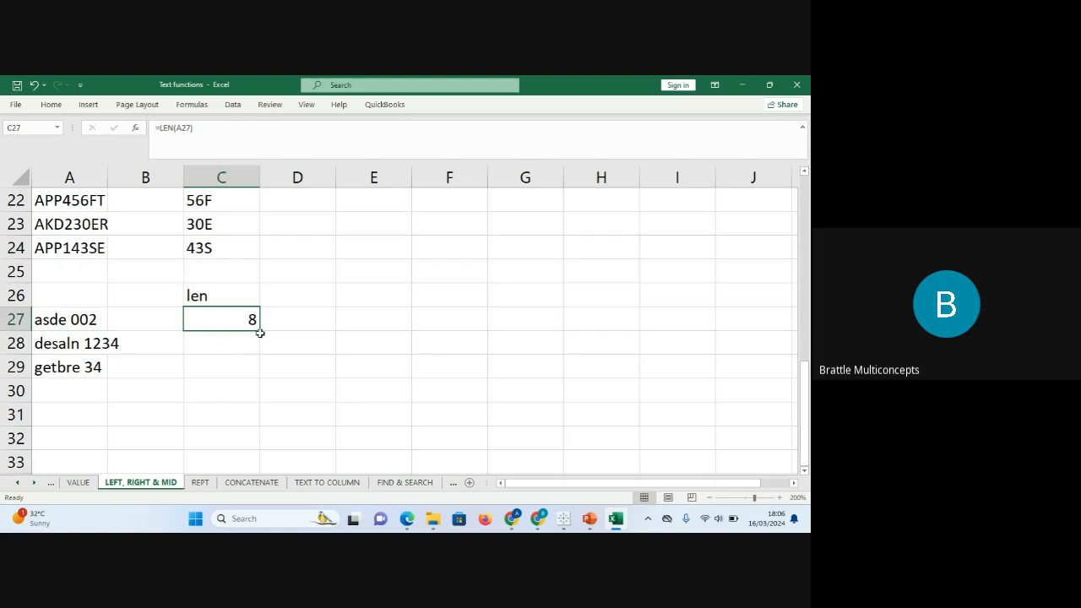
{"action": "left_click_drag", "start_coordinate": [259, 330], "coordinate": [261, 378]}
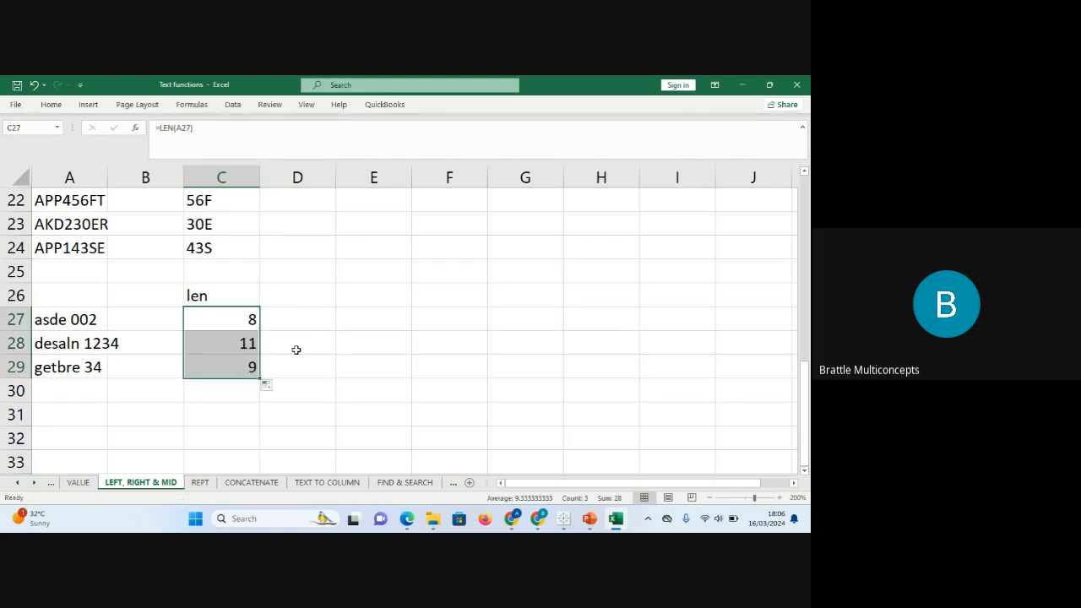
{"action": "left_click", "coordinate": [303, 300]}
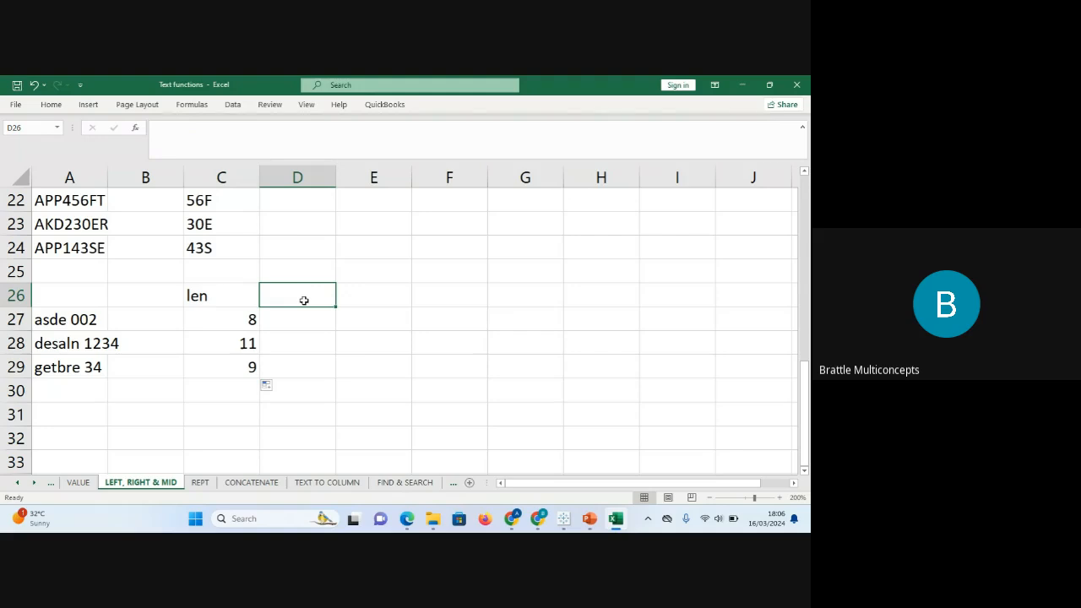
Label D26 'find' and fill =FIND(" ",A27) down D27:D29, returning 5, 7 and 7.
{"action": "type", "text": "find"}
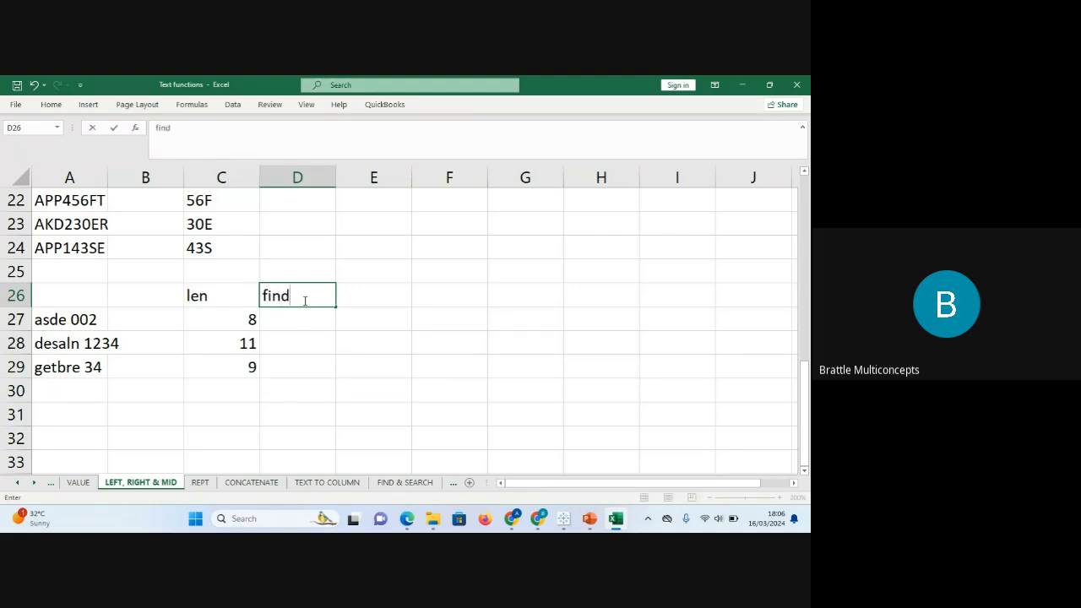
{"action": "key", "text": "Return"}
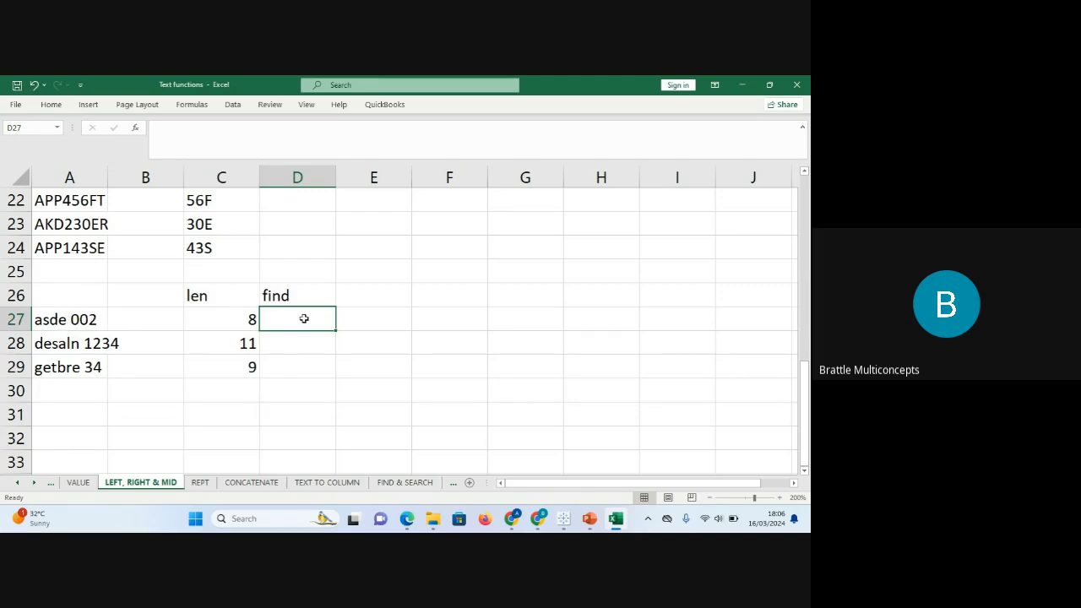
{"action": "type", "text": "=fing"}
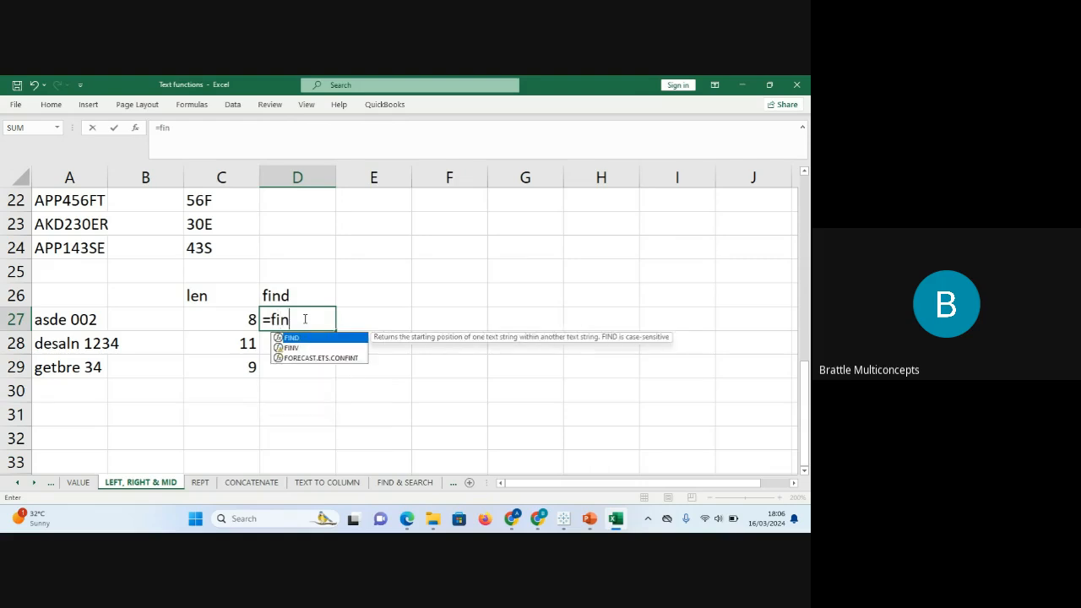
{"action": "key", "text": "BackSpace"}
{"action": "type", "text": "d"}
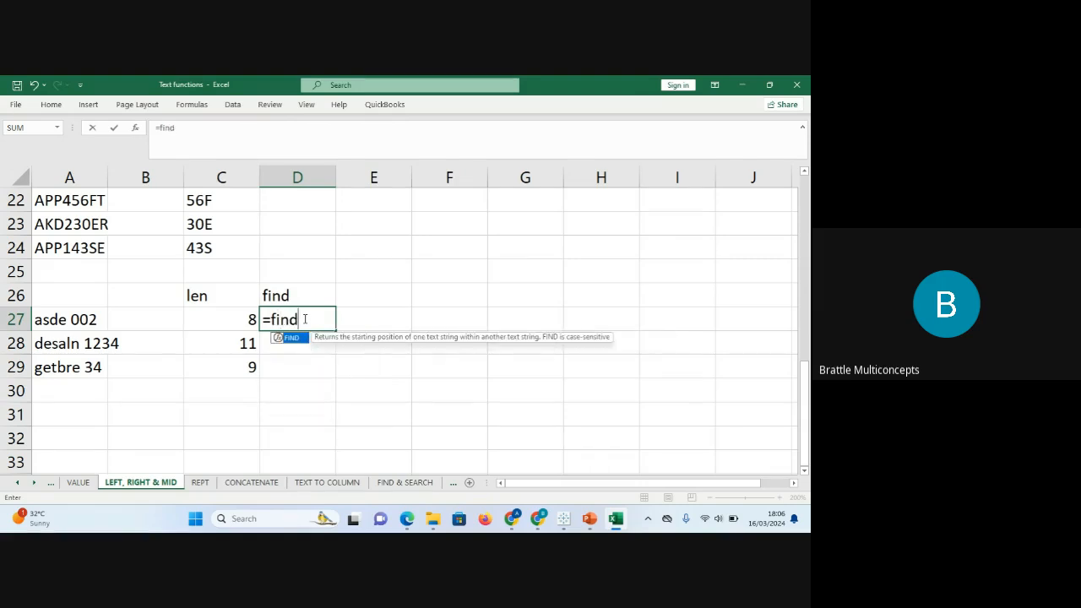
{"action": "key", "text": "Tab"}
{"action": "type", "text": "\" "}
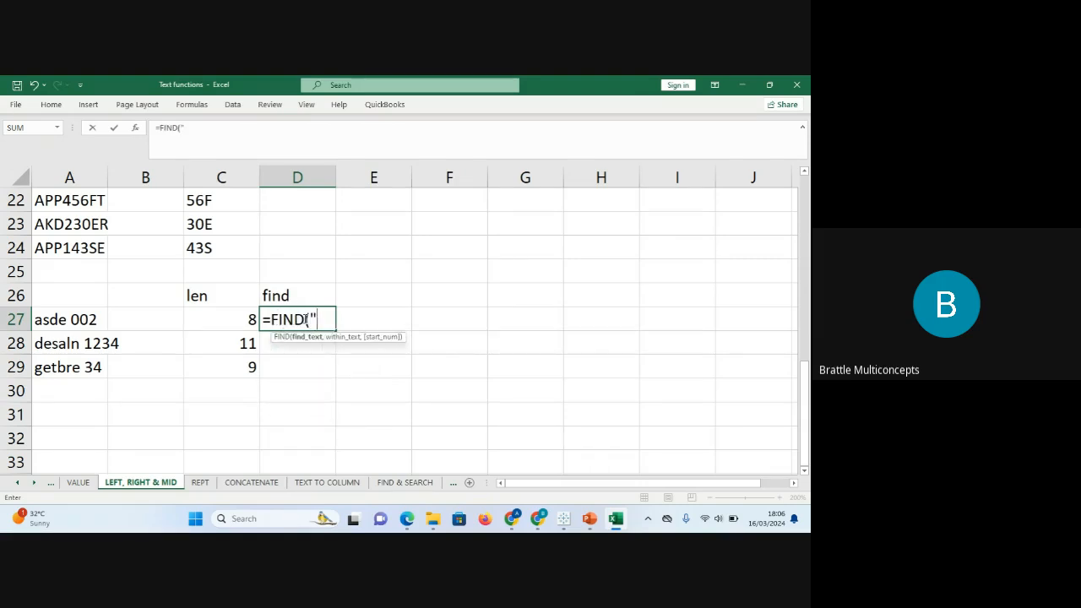
{"action": "type", "text": "\","}
{"action": "left_click", "coordinate": [79, 324]}
{"action": "type", "text": ")"}
{"action": "key", "text": "Return"}
{"action": "left_click_drag", "start_coordinate": [314, 321], "coordinate": [338, 378]}
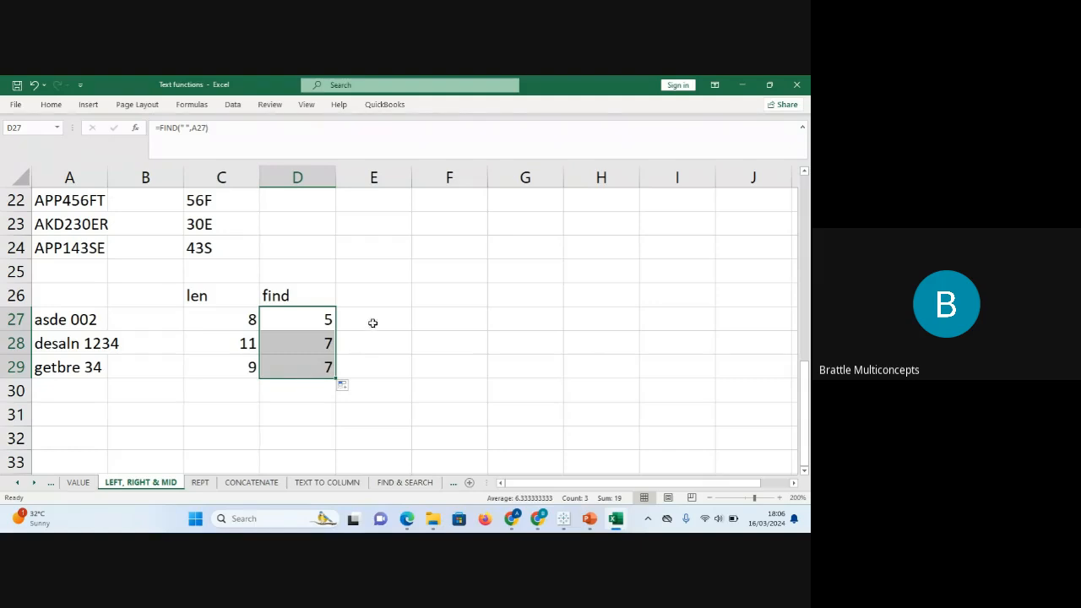
{"action": "left_click", "coordinate": [374, 295]}
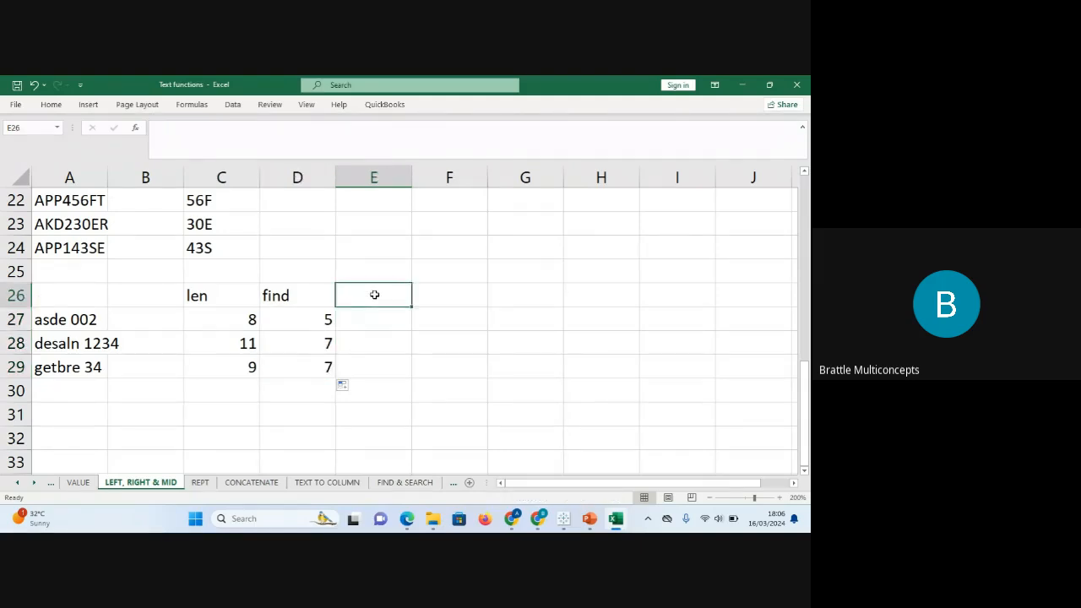
Enter =C27-D27 in E27 and fill it down to E29, giving 3, 4 and 2.
{"action": "type", "text": "="}
{"action": "key", "text": "BackSpace"}
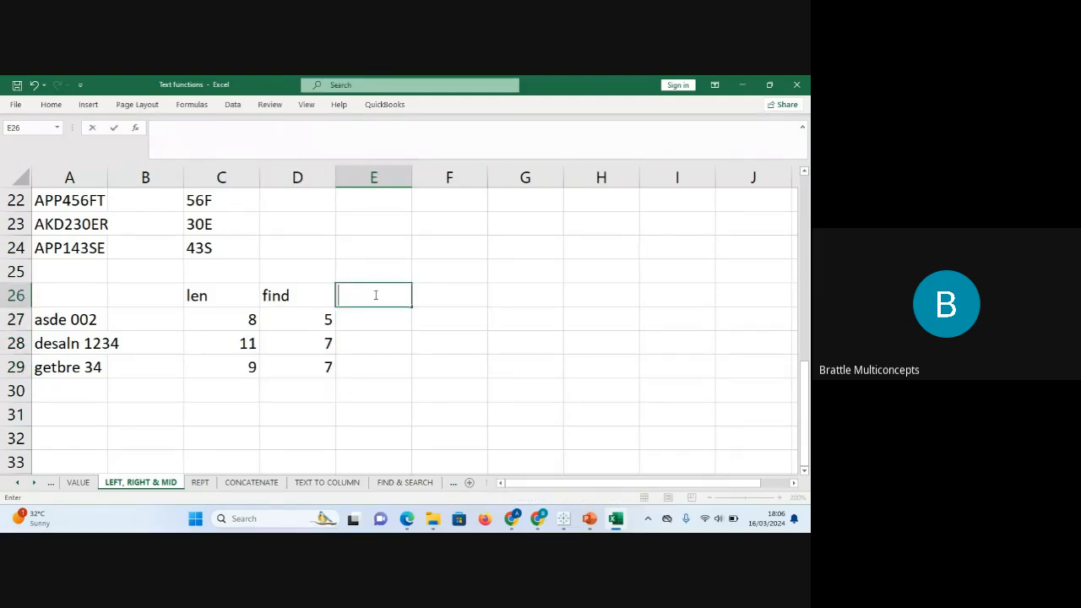
{"action": "left_click", "coordinate": [378, 316]}
{"action": "type", "text": "="}
{"action": "left_click", "coordinate": [250, 321]}
{"action": "type", "text": "-"}
{"action": "left_click", "coordinate": [305, 321]}
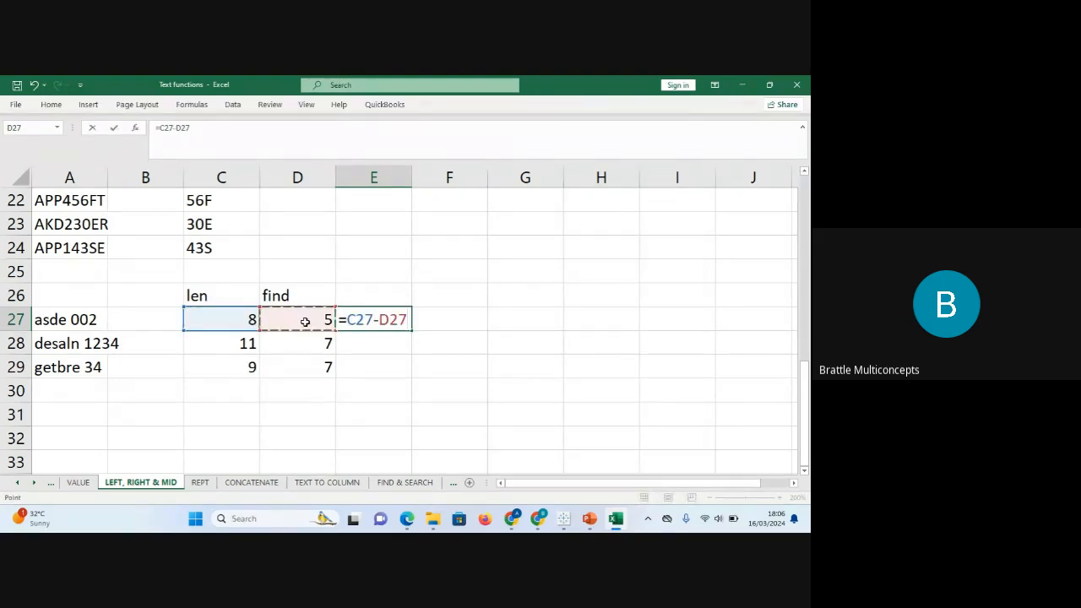
{"action": "key", "text": "Return"}
{"action": "left_click", "coordinate": [403, 321]}
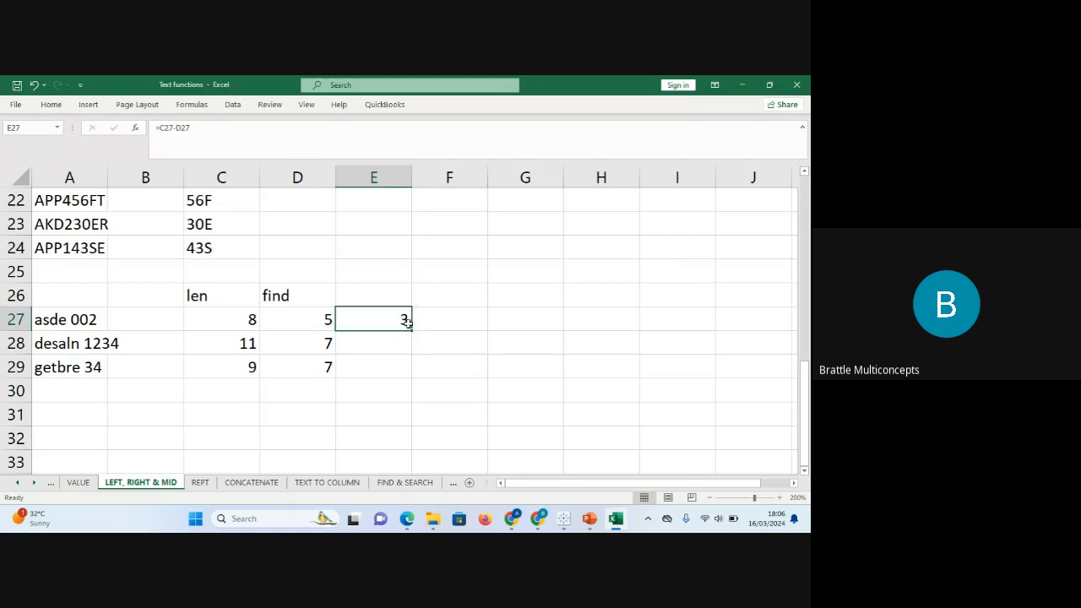
{"action": "left_click_drag", "start_coordinate": [412, 330], "coordinate": [412, 376]}
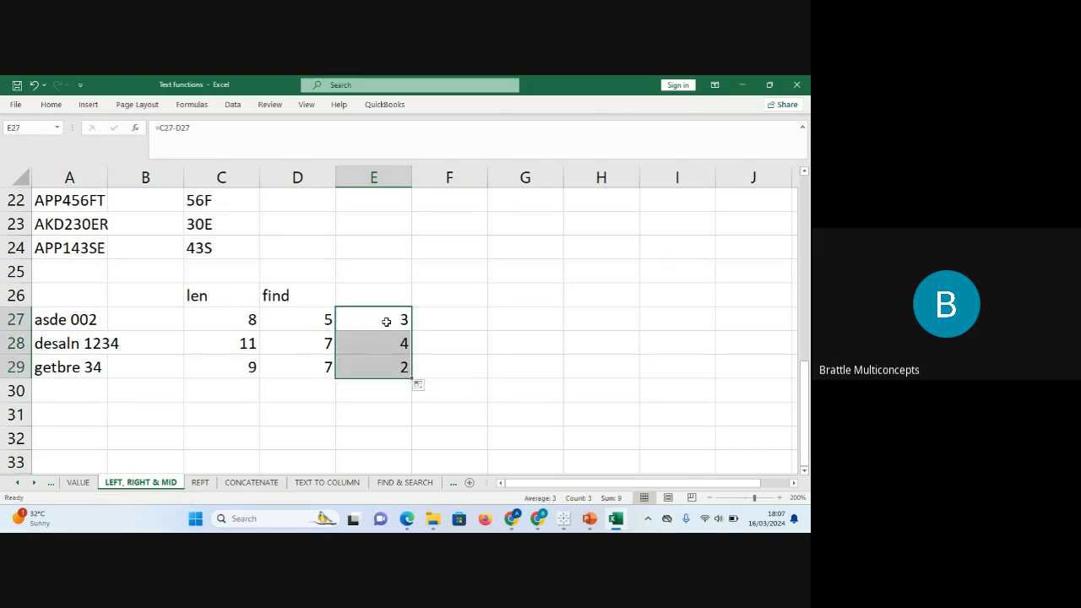
{"action": "left_click", "coordinate": [457, 321]}
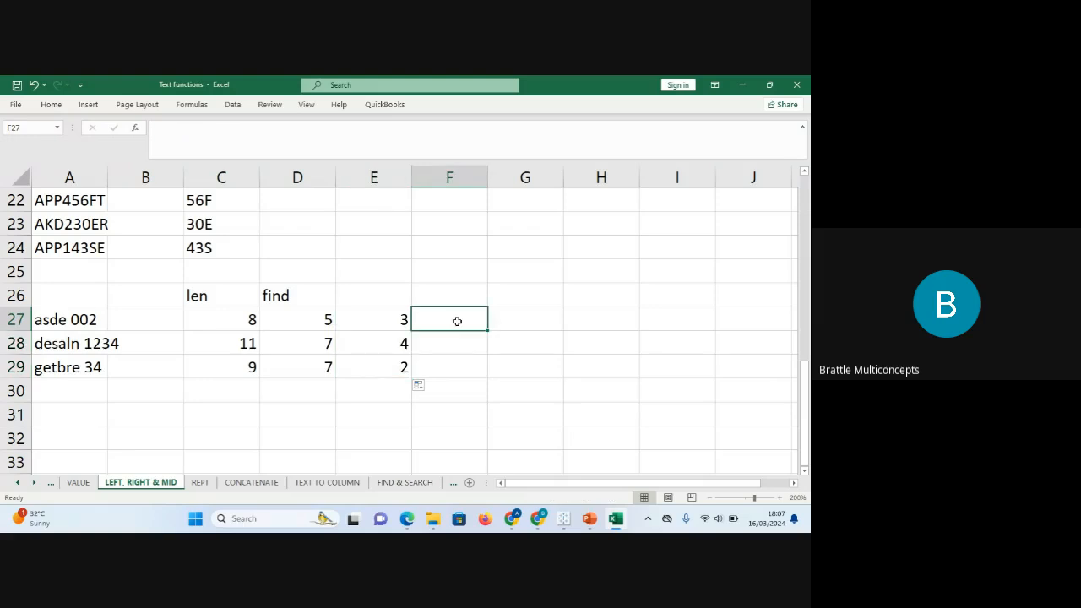
Enter =RIGHT(A27,E27) in F27 to extract the text after the space.
{"action": "type", "text": "=right"}
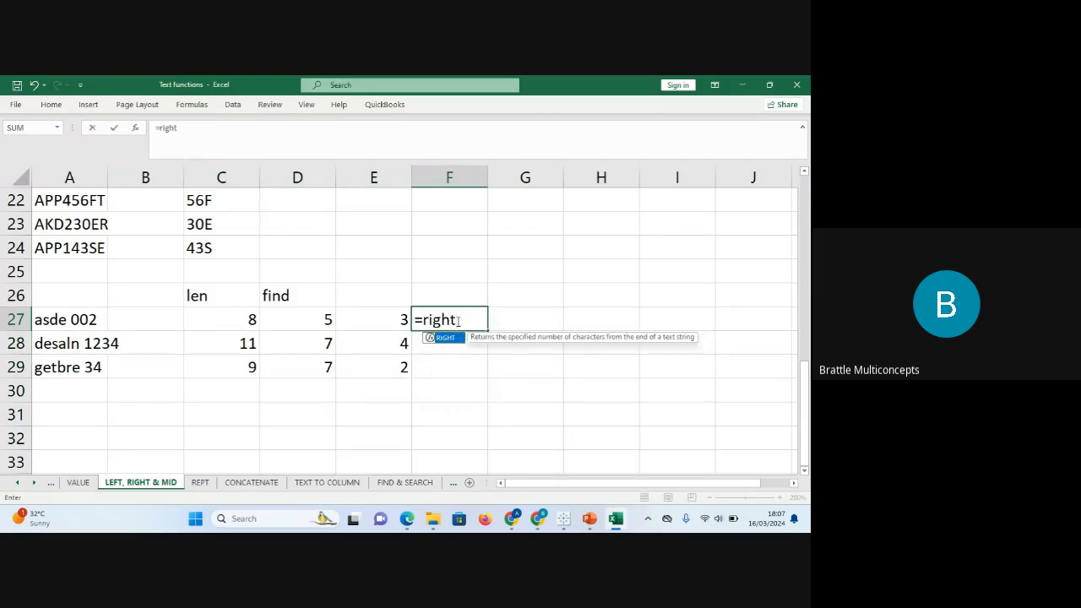
{"action": "key", "text": "Tab"}
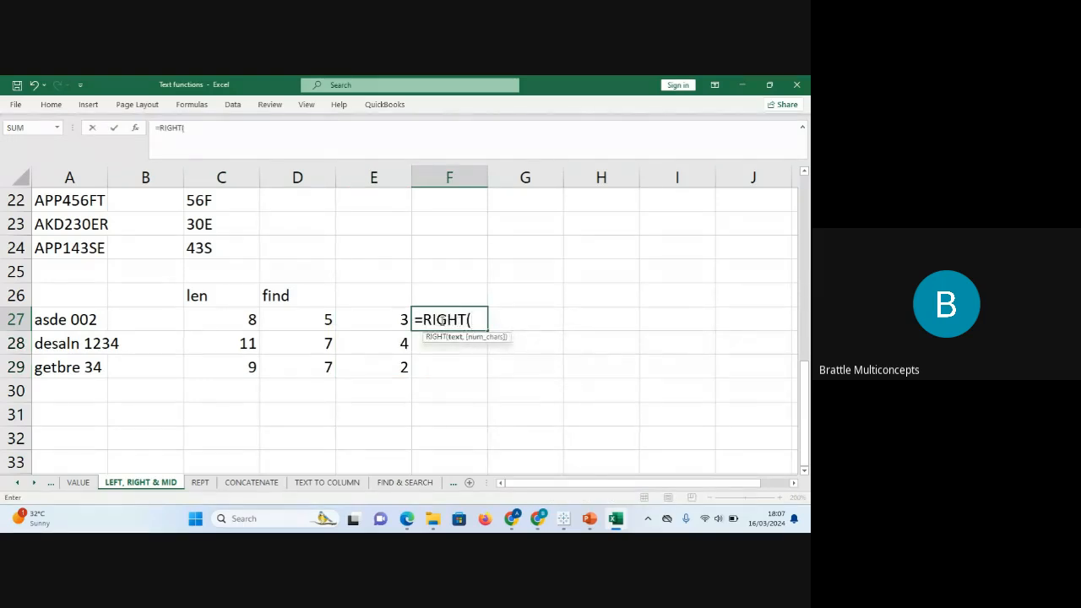
{"action": "left_click", "coordinate": [64, 322]}
{"action": "type", "text": ","}
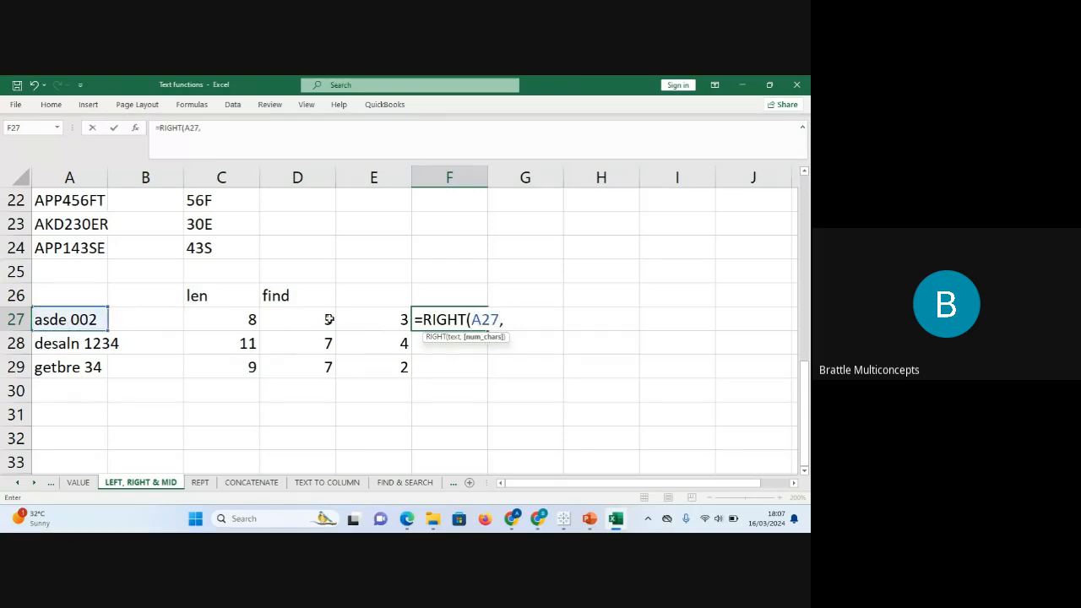
{"action": "left_click", "coordinate": [358, 319]}
{"action": "type", "text": ")"}
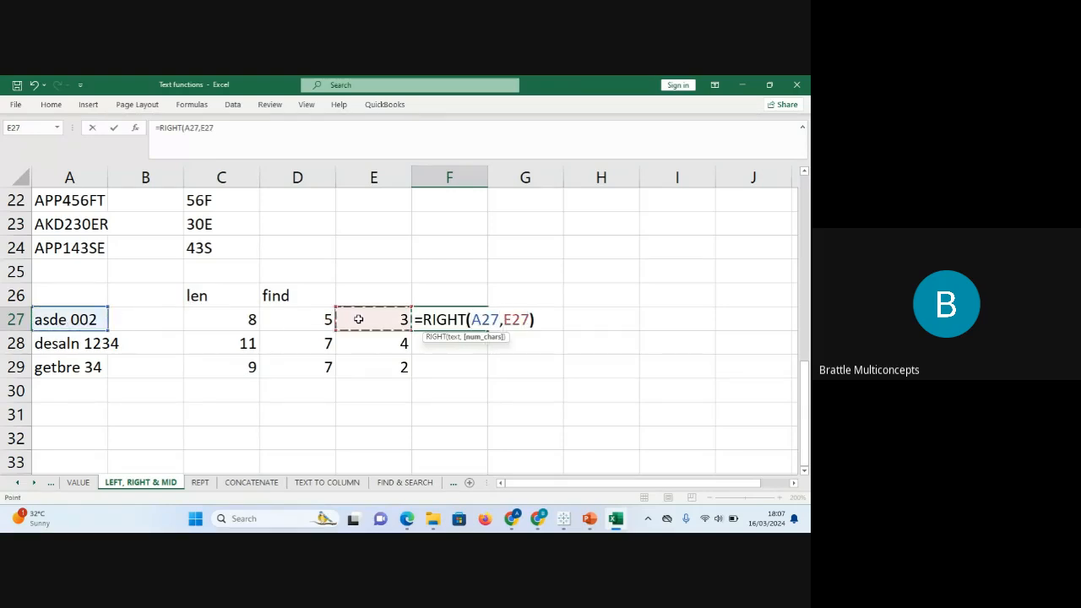
{"action": "key", "text": "Return"}
Fill the formula down to F29, showing 002, 1234 and 34, then highlight the len and E counts.
{"action": "left_click", "coordinate": [467, 322]}
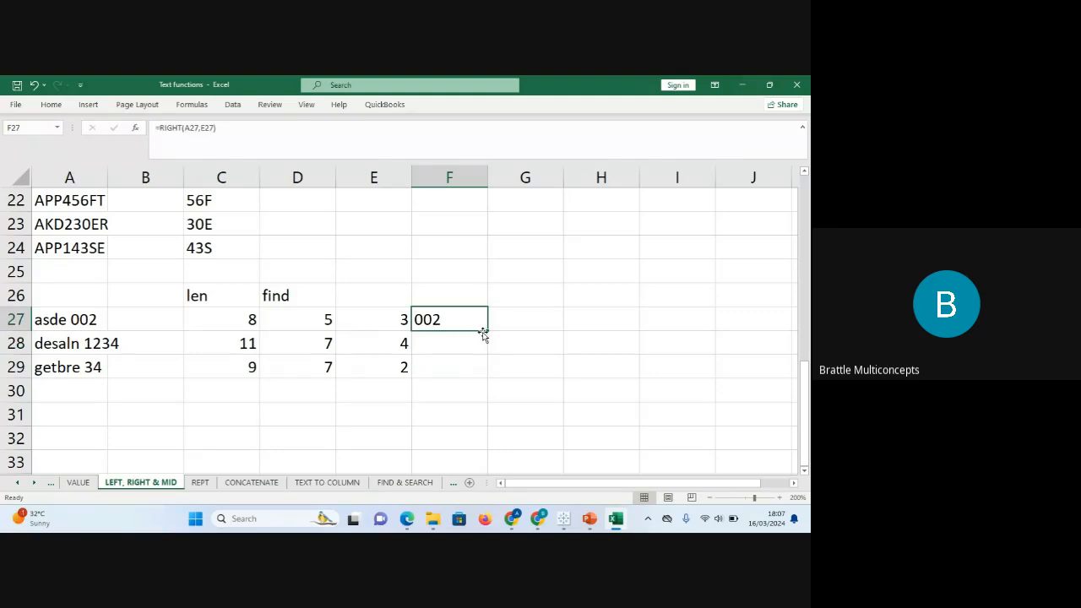
{"action": "left_click_drag", "start_coordinate": [486, 333], "coordinate": [489, 379]}
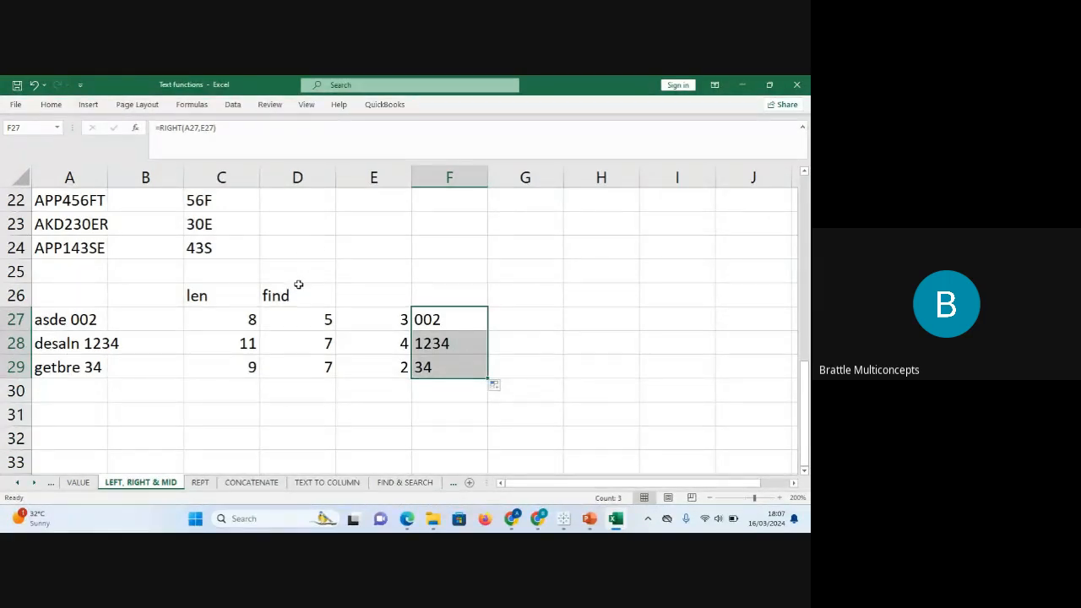
{"action": "left_click_drag", "start_coordinate": [219, 290], "coordinate": [212, 391]}
{"action": "left_click_drag", "start_coordinate": [375, 295], "coordinate": [385, 369]}
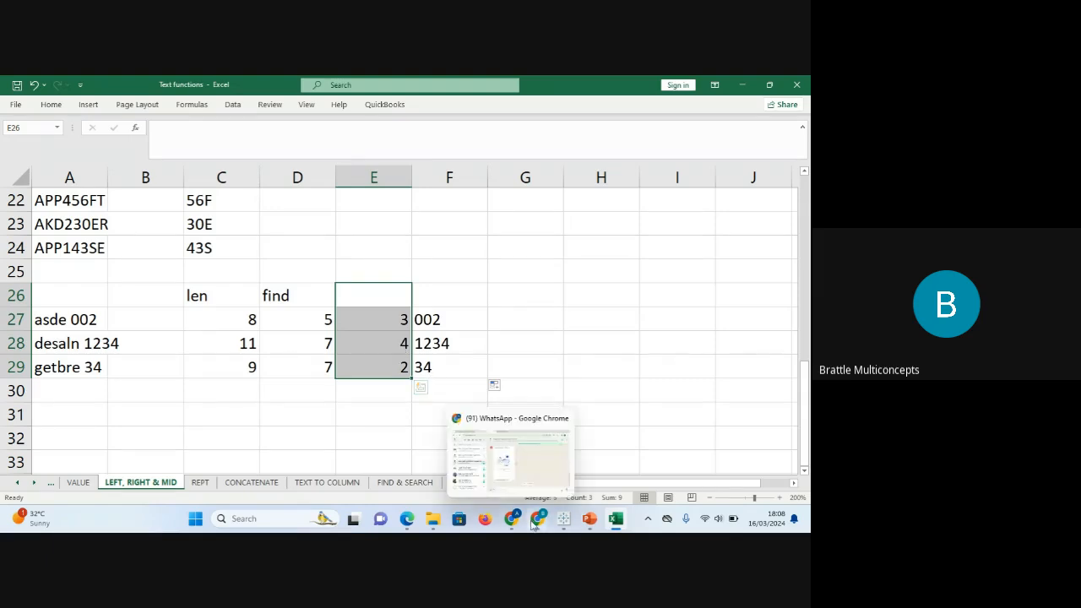
{"action": "mouse_move", "coordinate": [538, 518]}
{"action": "left_click", "coordinate": [490, 455]}
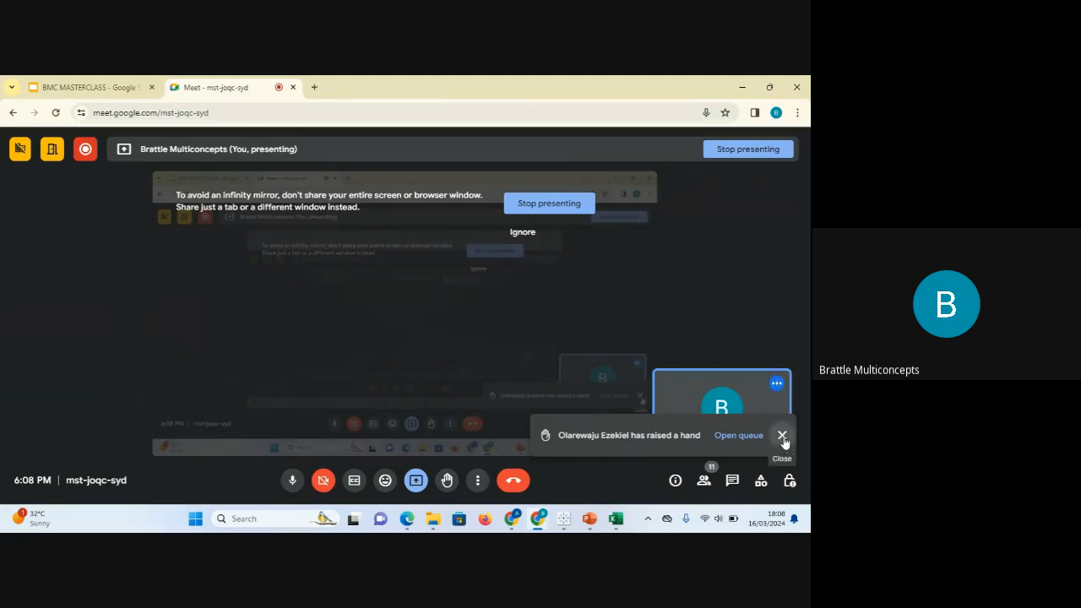
{"action": "left_click", "coordinate": [782, 437]}
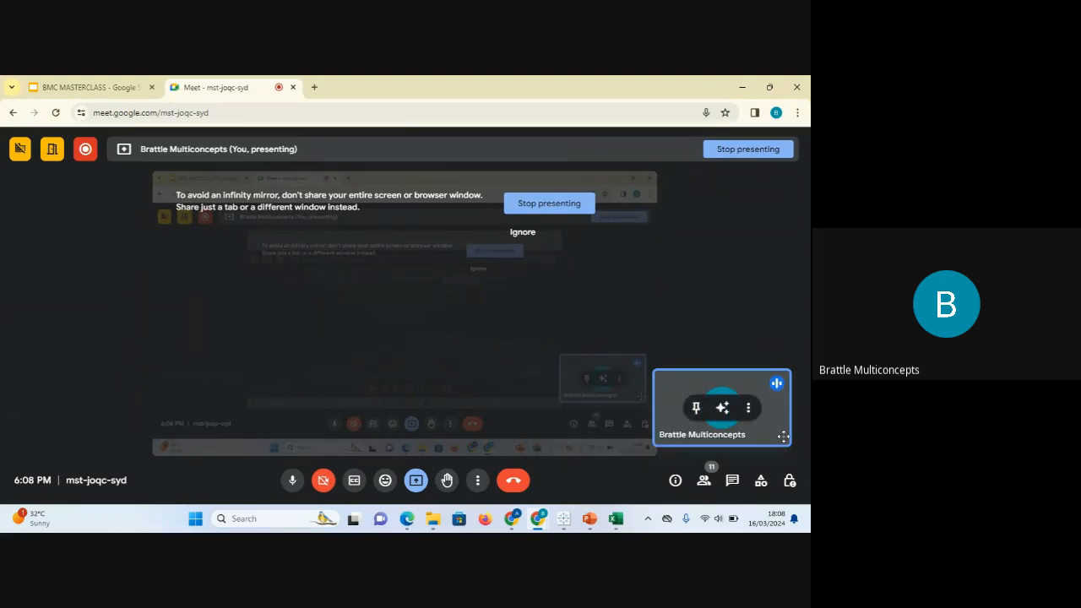
{"action": "left_click", "coordinate": [733, 480]}
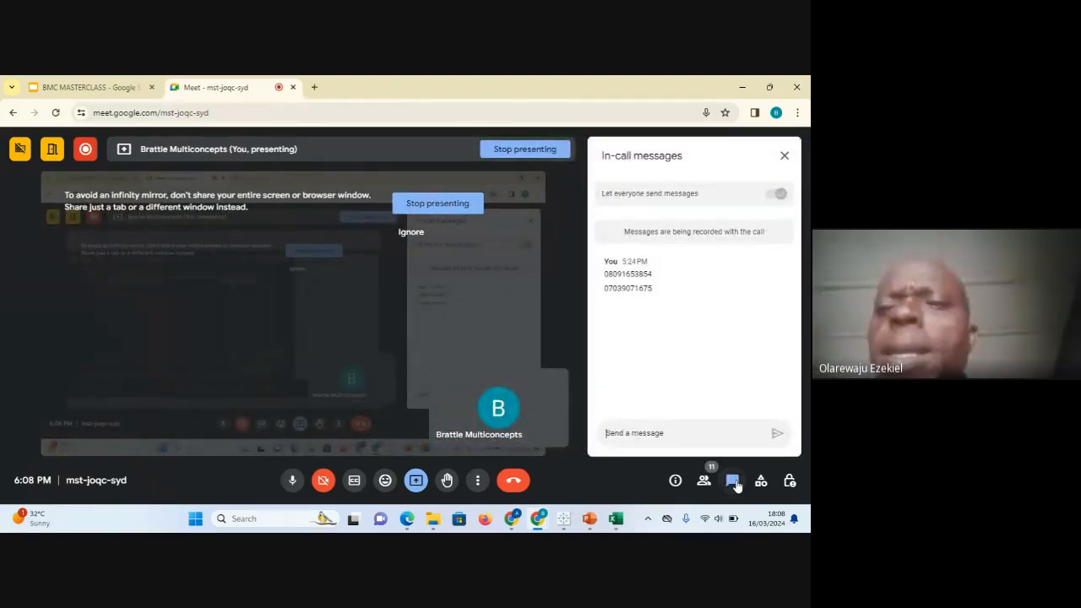
{"action": "left_click", "coordinate": [787, 159]}
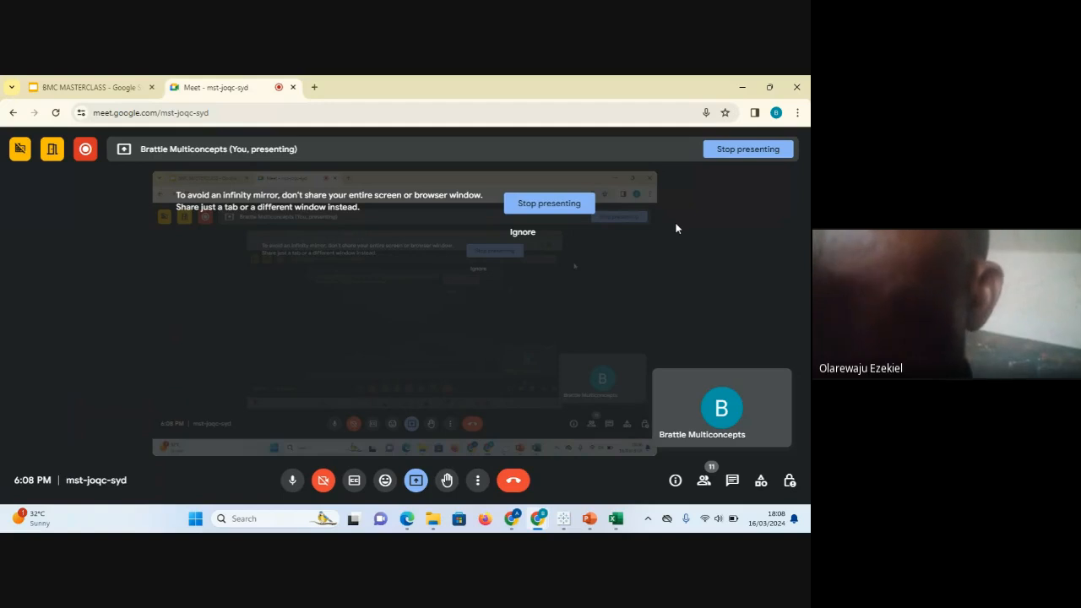
{"action": "left_click", "coordinate": [619, 522]}
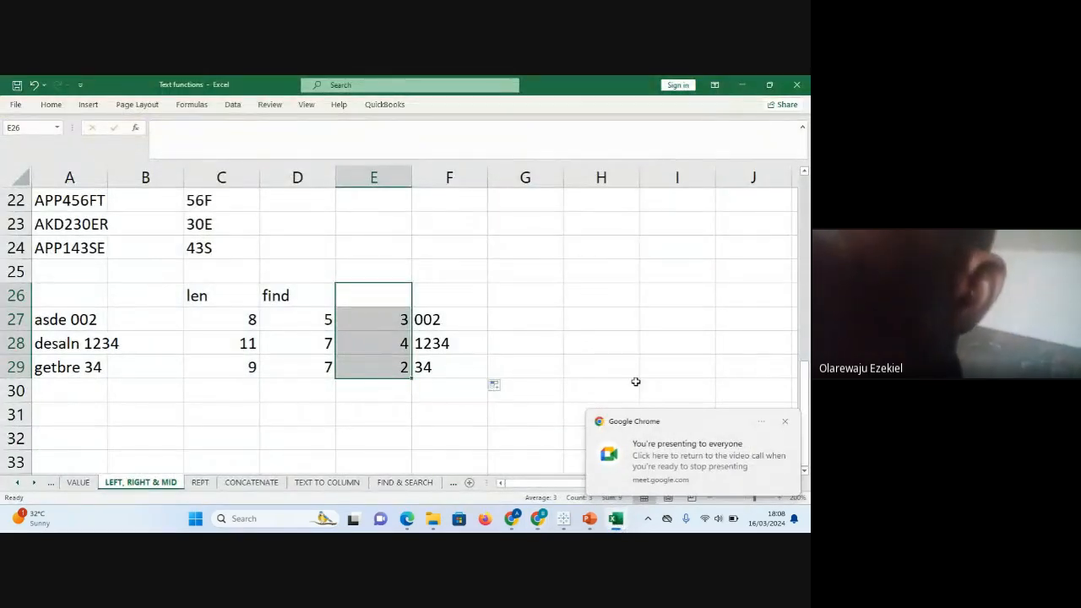
{"action": "left_click", "coordinate": [785, 422]}
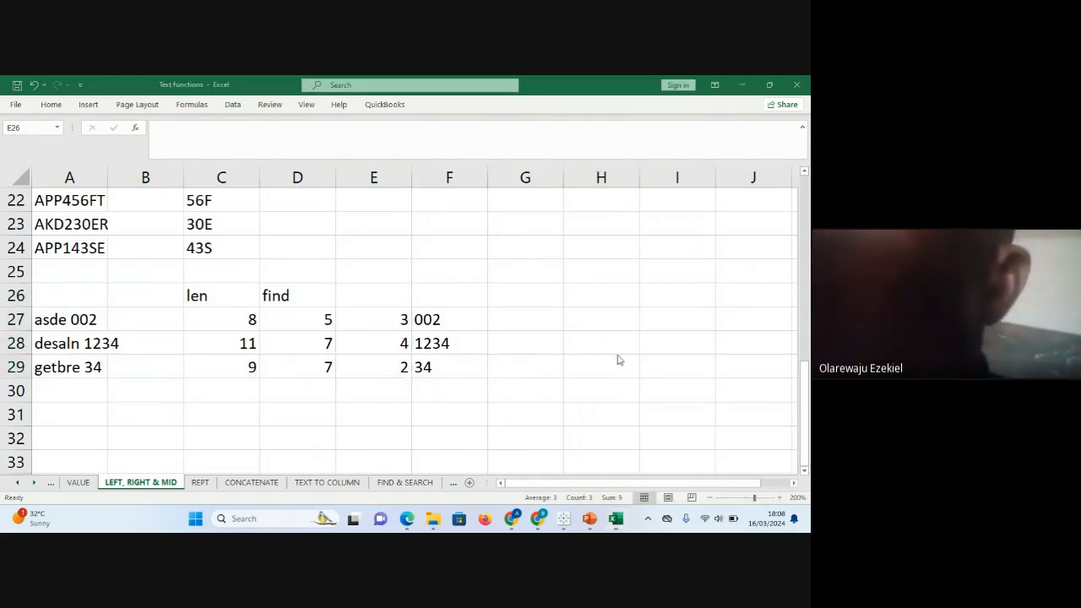
{"action": "left_click", "coordinate": [520, 323]}
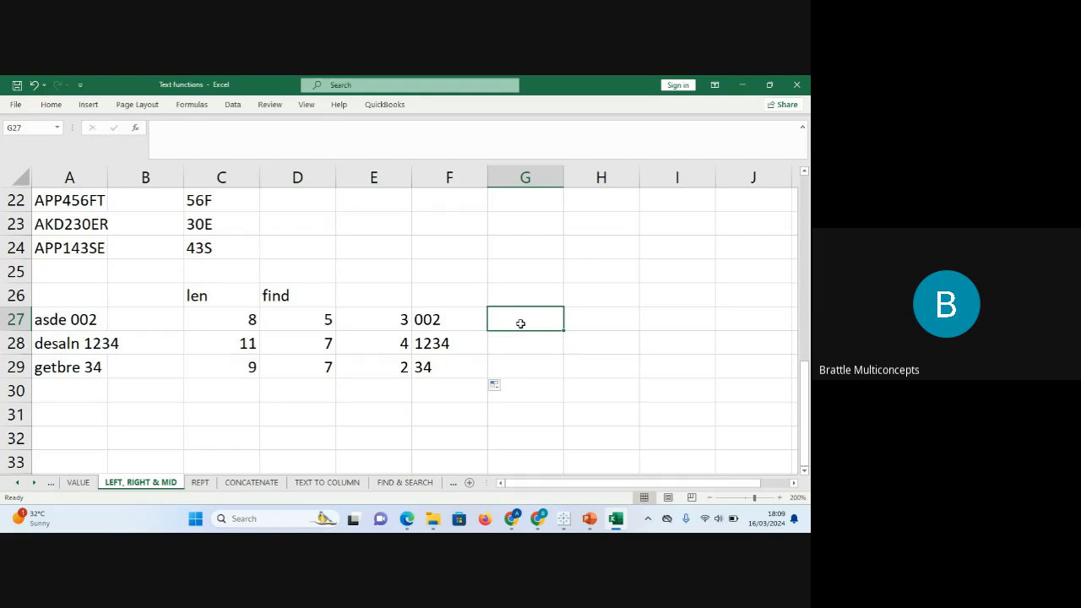
{"action": "left_click", "coordinate": [443, 319]}
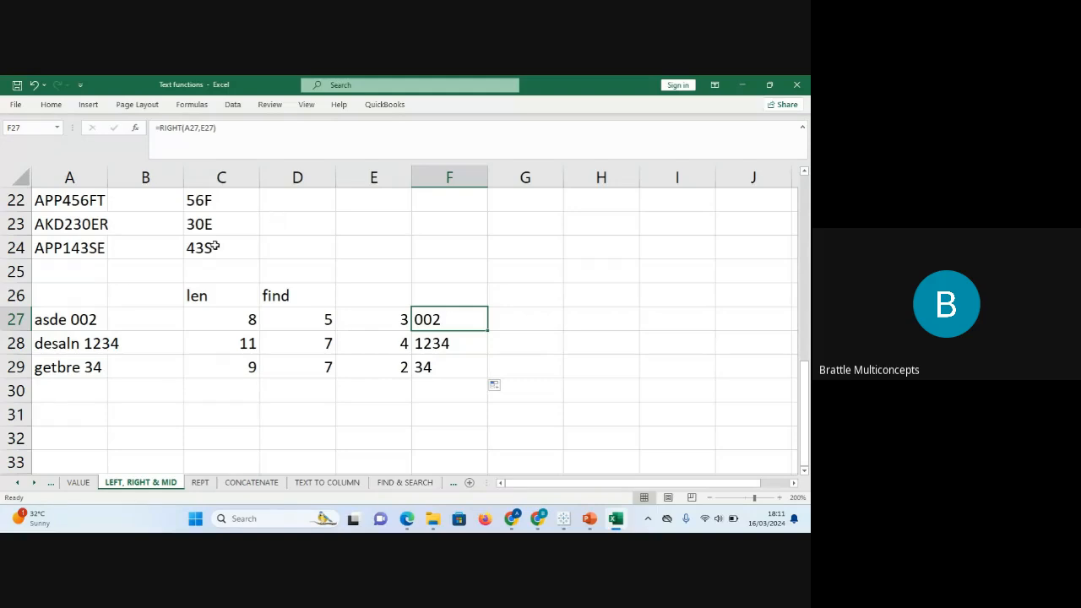
Look through the TEXT TO COLUMN, WILDCARD and SUBSTITUTE sheets, then return to FIND & SEARCH.
{"action": "left_click", "coordinate": [321, 484]}
{"action": "left_click", "coordinate": [418, 484]}
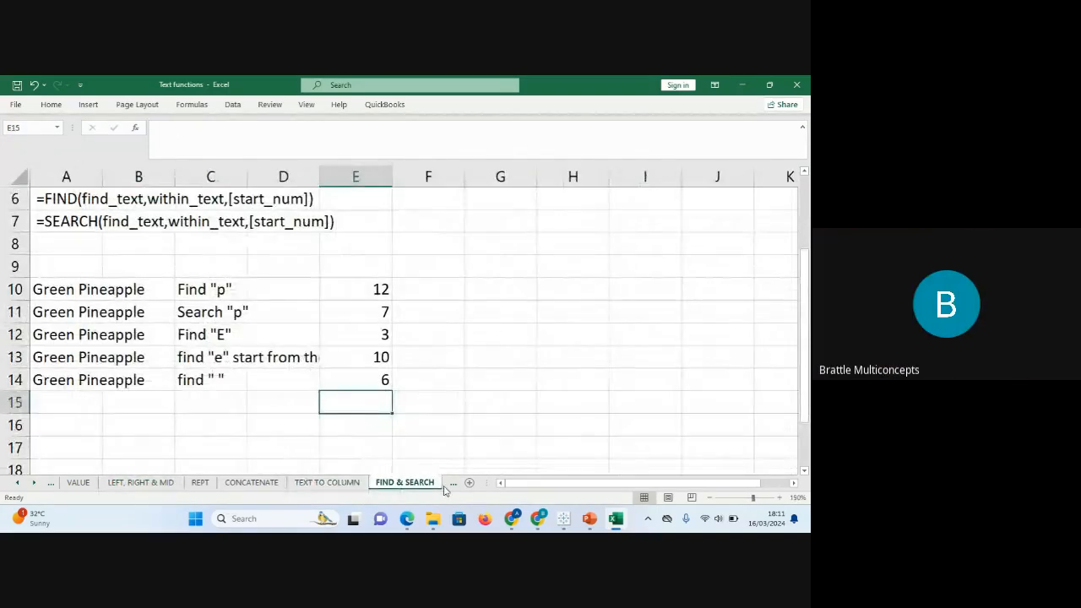
{"action": "left_click", "coordinate": [448, 486]}
{"action": "left_click", "coordinate": [410, 482]}
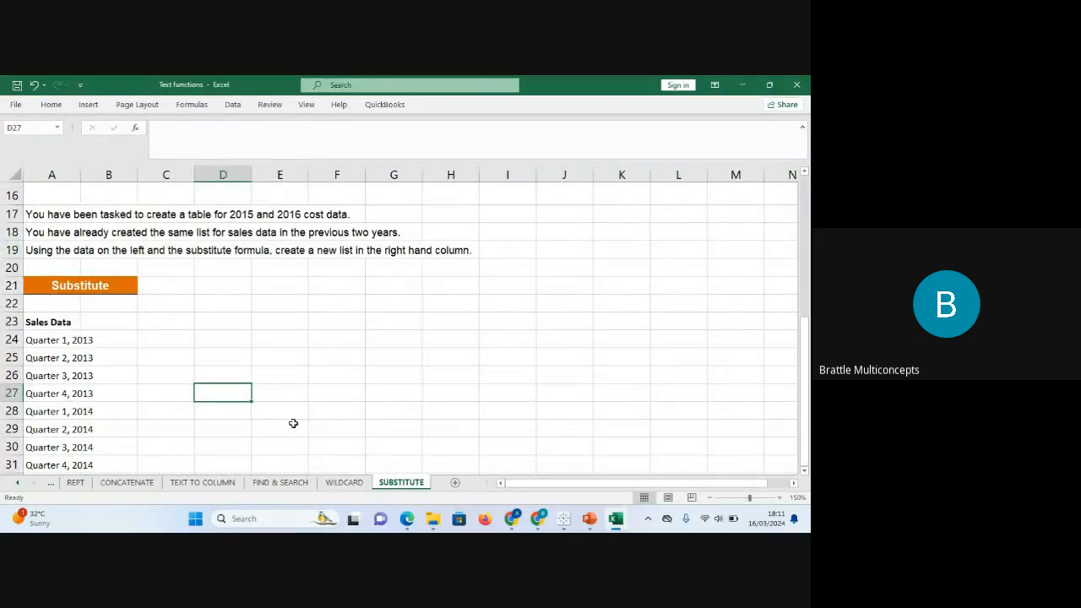
{"action": "left_click", "coordinate": [282, 480]}
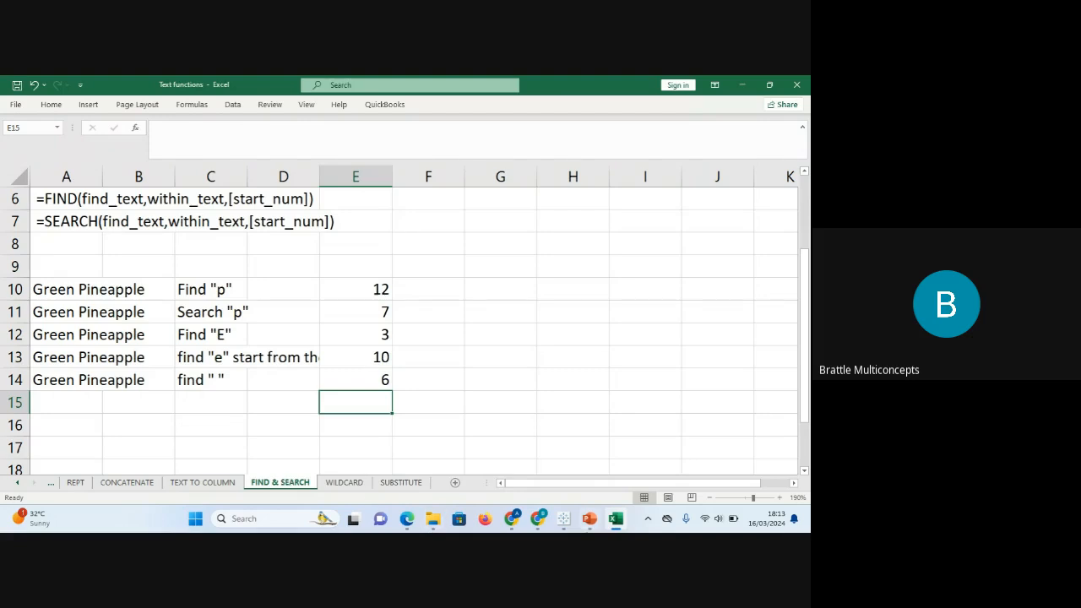
Bring the Google Meet call back to the front and show the Stop recording option.
{"action": "mouse_move", "coordinate": [589, 522]}
{"action": "mouse_move", "coordinate": [538, 522]}
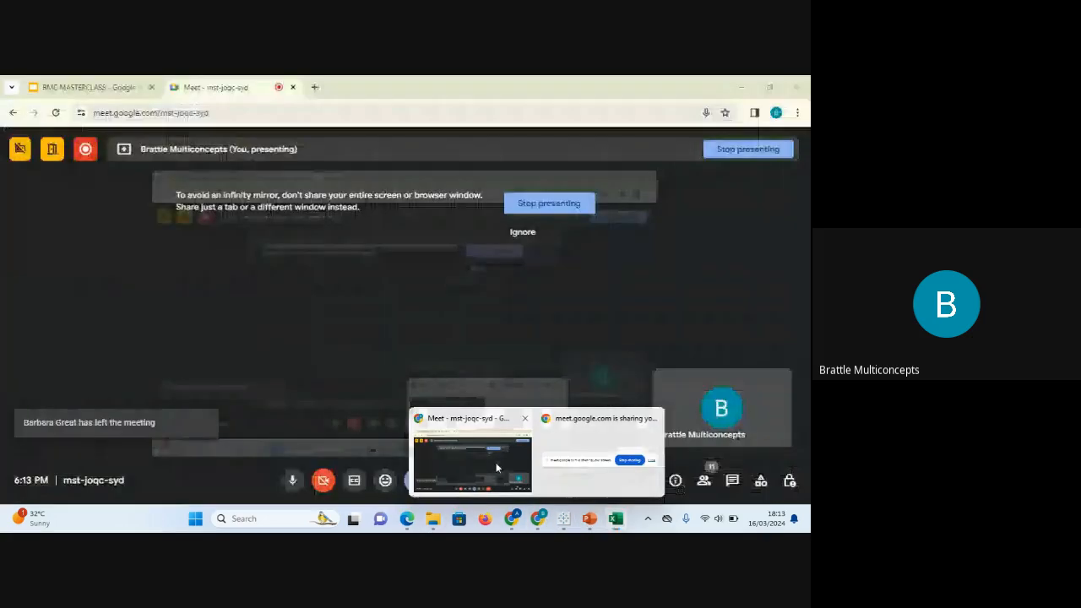
{"action": "left_click", "coordinate": [497, 466]}
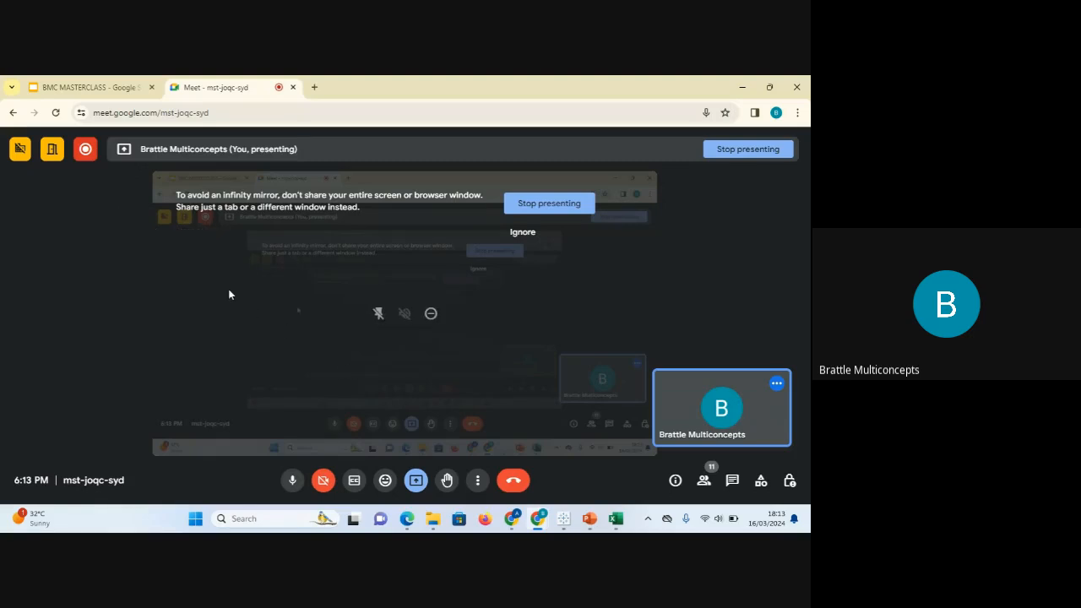
{"action": "left_click", "coordinate": [85, 150]}
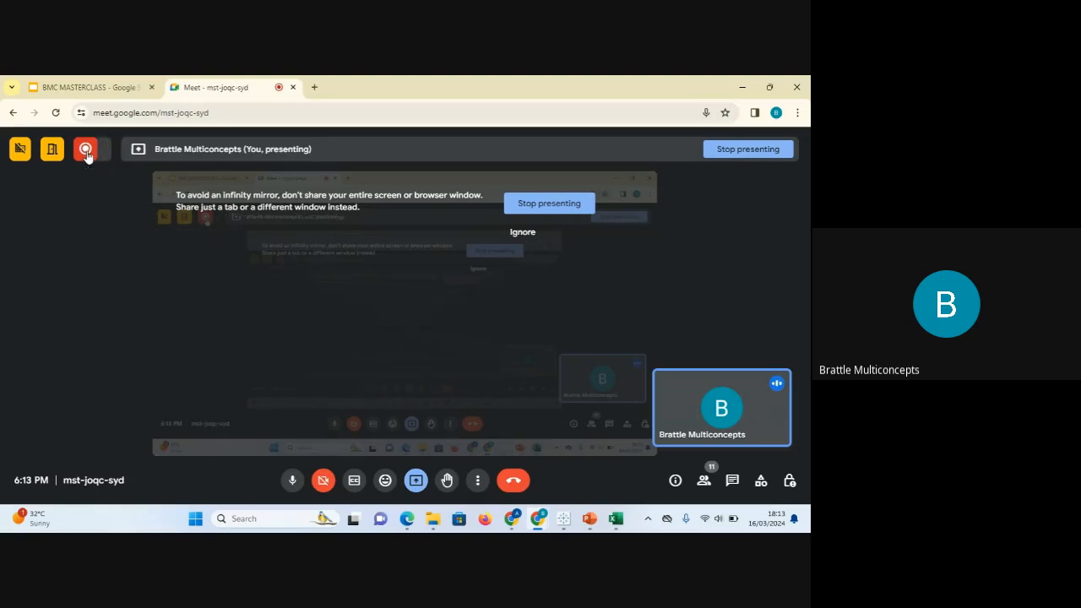